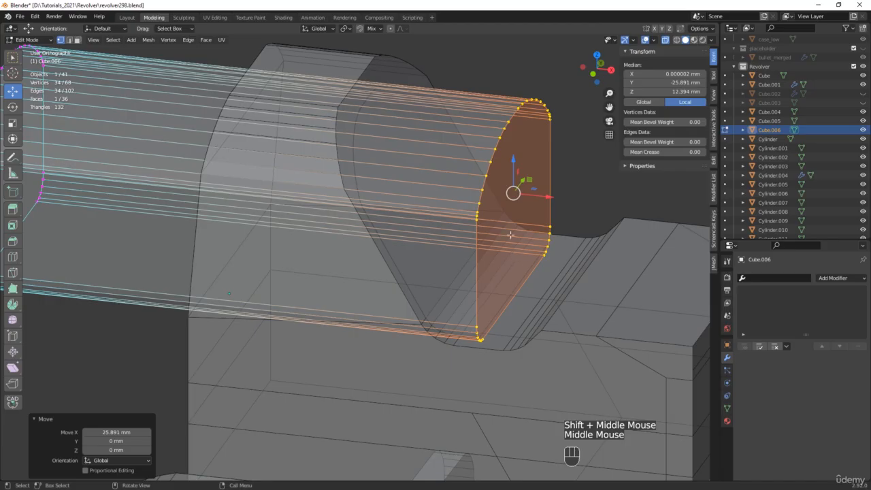
Step: Extrude the selected end face of Cube.006 outward by about 5.5 mm
{"action": "key", "text": "e"}
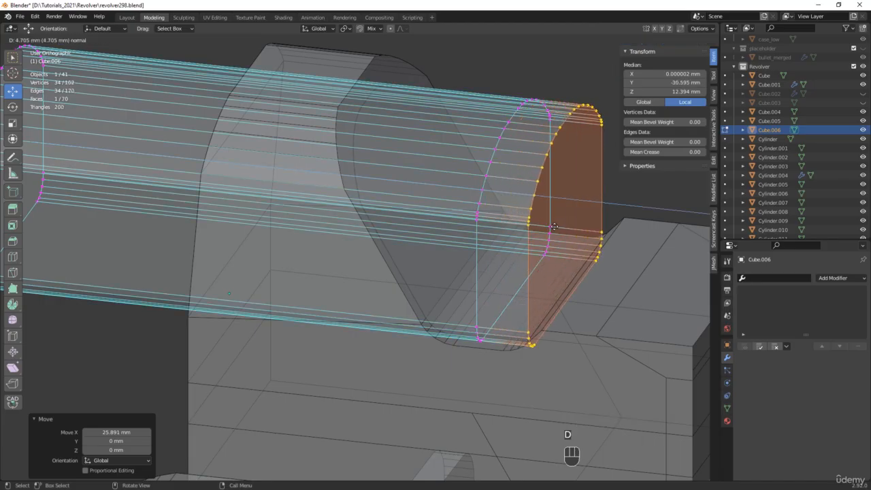
{"action": "left_click", "coordinate": [564, 229]}
{"action": "middle_click_drag", "start_coordinate": [577, 190], "coordinate": [501, 198], "text": "shift"}
{"action": "scroll", "coordinate": [533, 259], "scroll_direction": "up", "scroll_amount": 4}
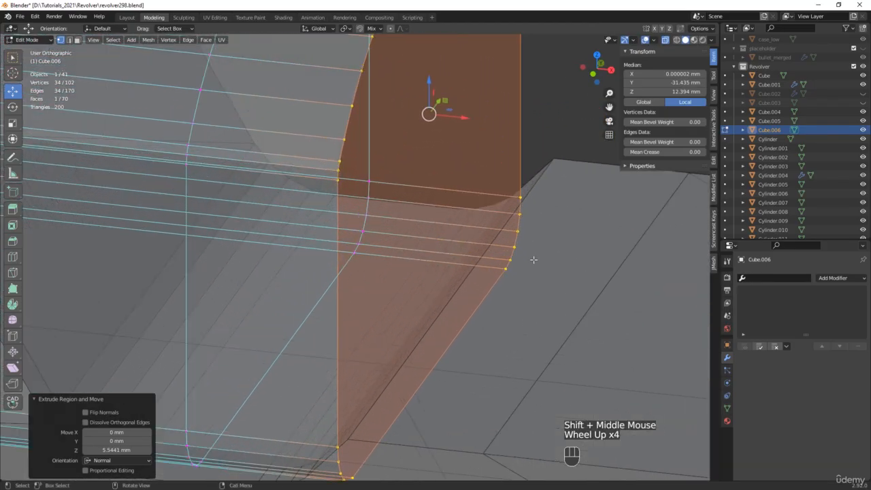
Step: Isolate Cube.006 in local view, with edge selection active, around the lower rounded corner of its extruded end
{"action": "key", "text": "2"}
{"action": "left_click", "coordinate": [510, 264]}
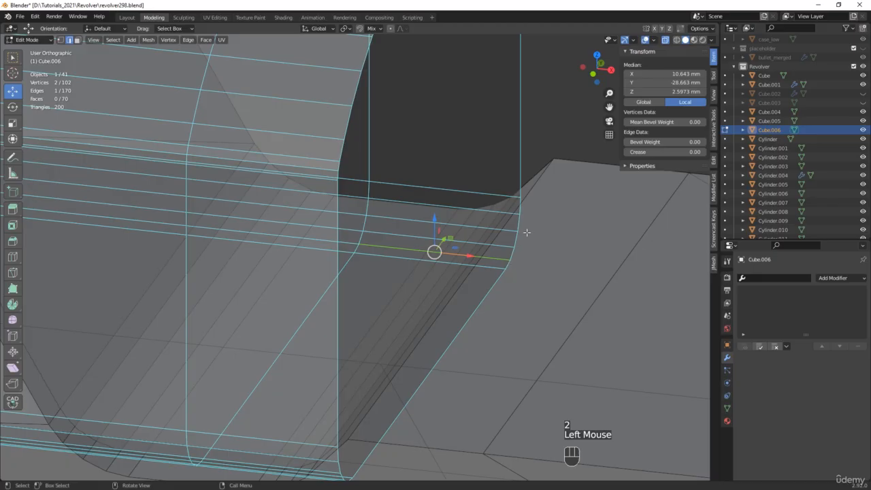
{"action": "key", "text": "KP_Divide"}
{"action": "middle_click_drag", "start_coordinate": [522, 231], "coordinate": [522, 261]}
{"action": "scroll", "coordinate": [522, 262], "scroll_direction": "up", "scroll_amount": 3}
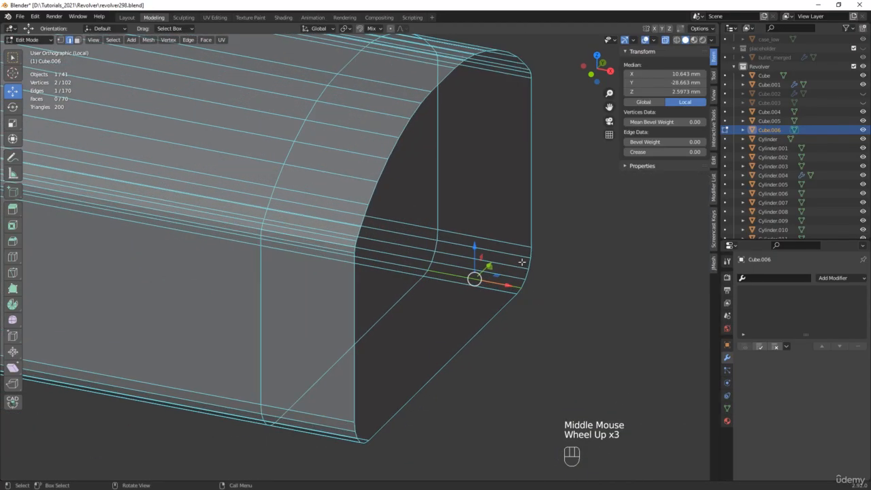
{"action": "key", "text": "alt+z"}
{"action": "key", "text": "alt+z"}
{"action": "scroll", "coordinate": [522, 261], "scroll_direction": "up", "scroll_amount": 3}
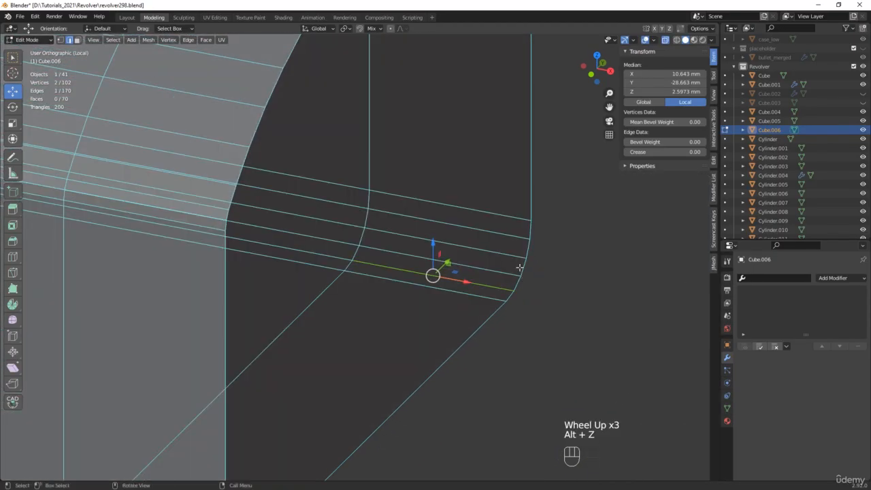
Step: Select the chain of edges forming the lower rounded corner of the end profile and merge them with Collapse
{"action": "left_click", "coordinate": [530, 231]}
{"action": "left_click", "coordinate": [512, 296], "text": "ctrl"}
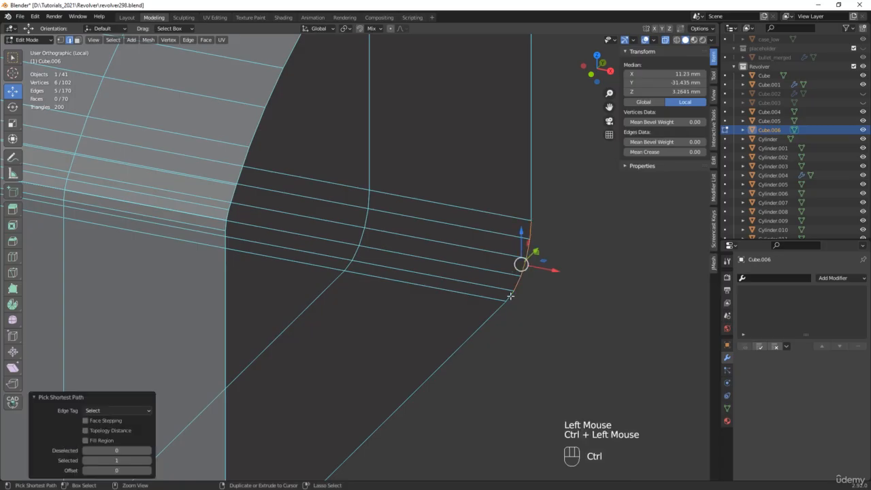
{"action": "key", "text": "m"}
{"action": "left_click", "coordinate": [527, 301]}
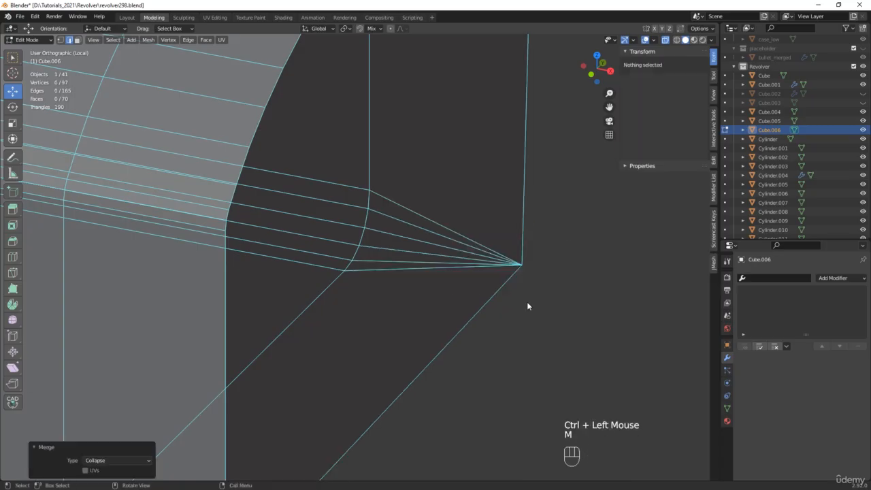
Step: Copy the X coordinate of the upper vertex of the inner corner arc, 11.9922 mm, to the collapsed corner vertex
{"action": "middle_click_drag", "start_coordinate": [526, 301], "coordinate": [509, 283]}
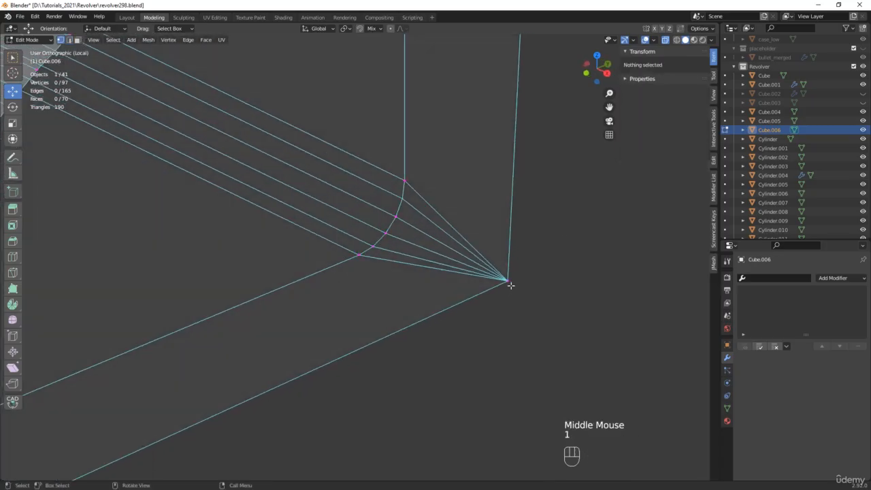
{"action": "left_click", "coordinate": [507, 282]}
{"action": "scroll", "coordinate": [507, 285], "scroll_direction": "down", "scroll_amount": 1}
{"action": "scroll", "coordinate": [507, 285], "scroll_direction": "down", "scroll_amount": 1}
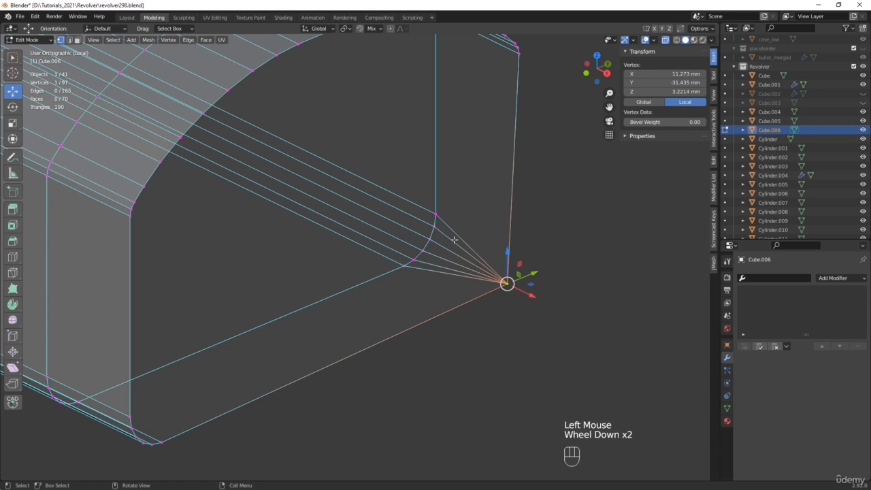
{"action": "left_click", "coordinate": [434, 215]}
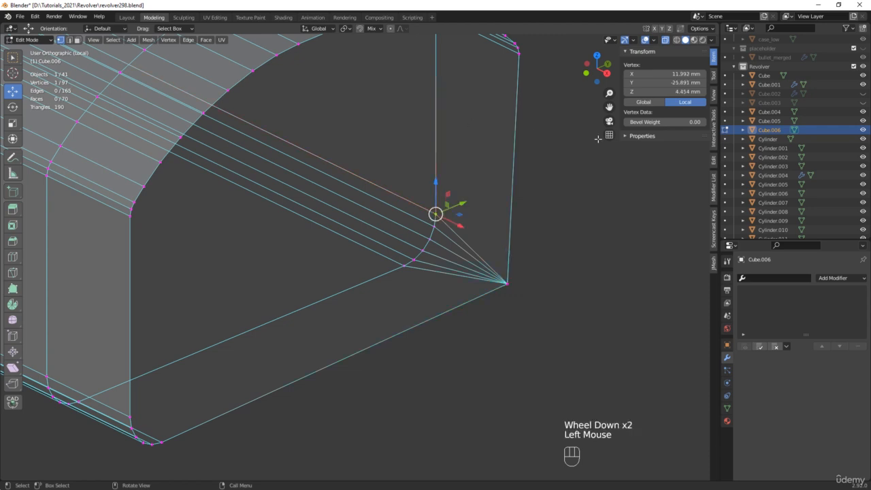
{"action": "double_click", "coordinate": [671, 74]}
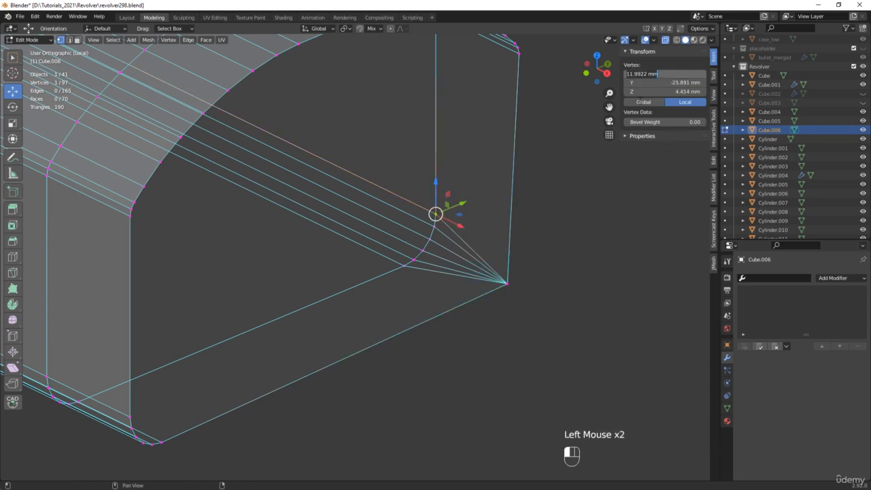
{"action": "key", "text": "Escape"}
{"action": "left_click", "coordinate": [507, 284]}
{"action": "middle_click_drag", "start_coordinate": [507, 284], "coordinate": [542, 260]}
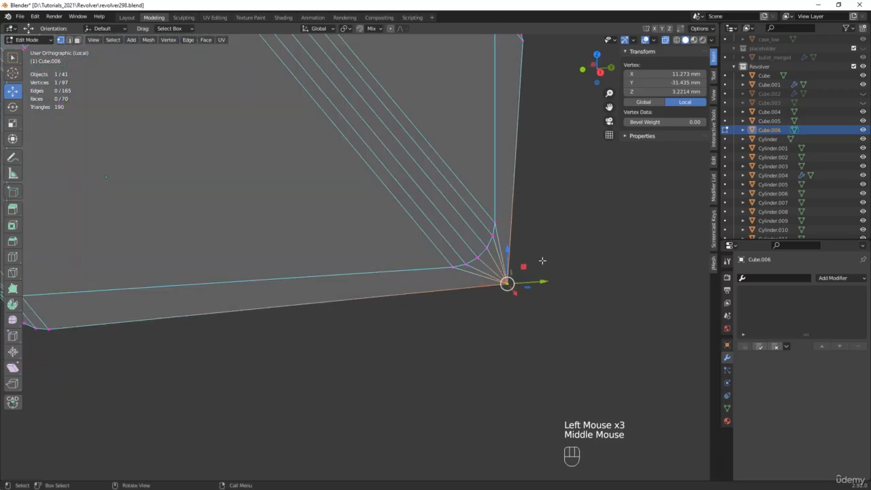
{"action": "left_click", "coordinate": [665, 75]}
{"action": "type", "text": "11.9922 mm"}
{"action": "key", "text": "Return"}
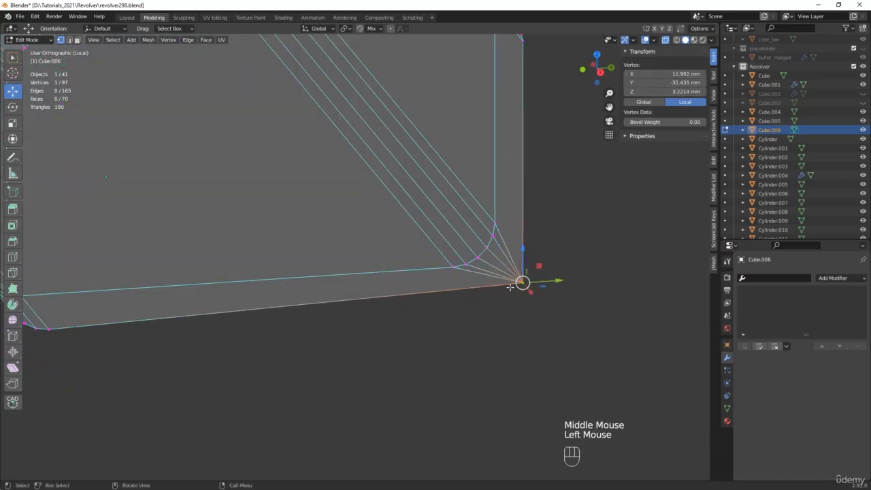
Step: Copy the Z coordinate of the inner arc's lowest vertex, 2.50173 mm, to the collapsed corner vertex
{"action": "left_click", "coordinate": [462, 268]}
{"action": "left_click", "coordinate": [453, 267]}
{"action": "left_click", "coordinate": [680, 91]}
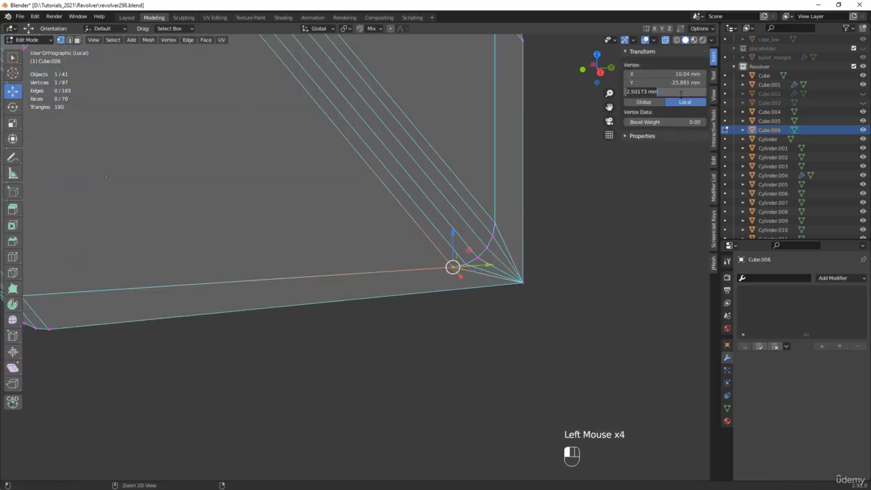
{"action": "key", "text": "Escape"}
{"action": "left_click", "coordinate": [522, 281]}
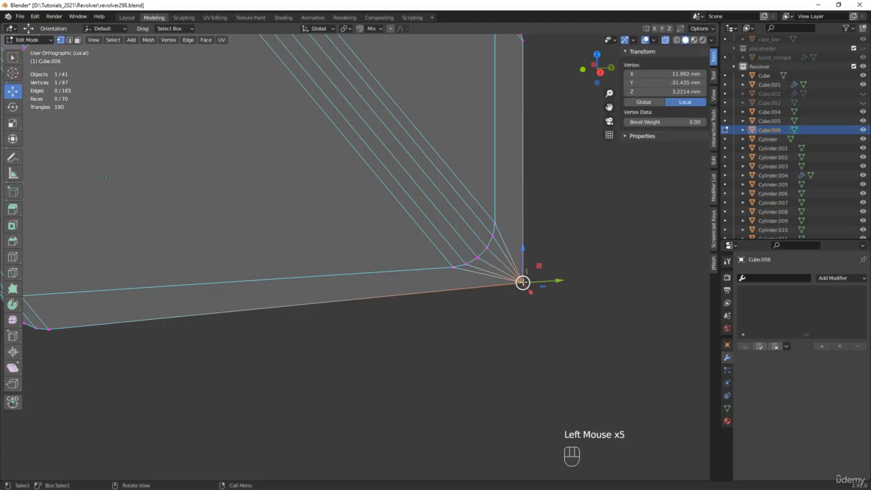
{"action": "left_click", "coordinate": [674, 92]}
{"action": "key", "text": "Return"}
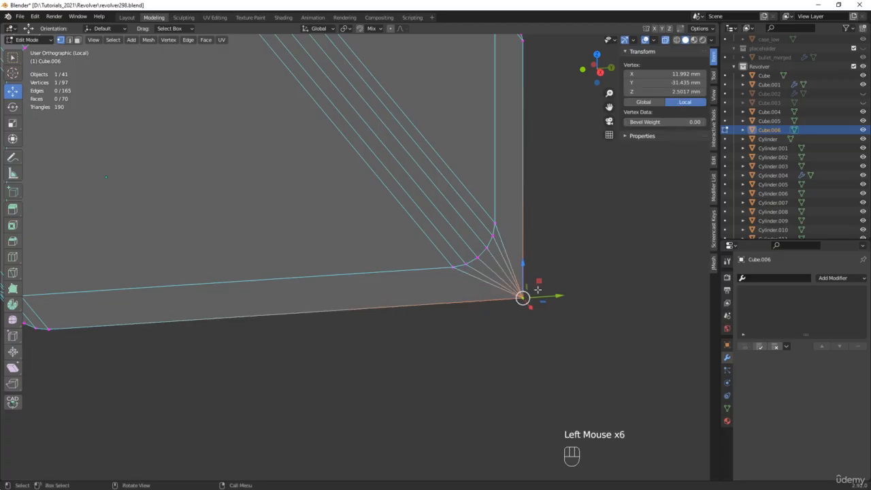
Step: Deselect the corner vertex, check the squared corner, and return Cube.006 to Object Mode
{"action": "left_click", "coordinate": [478, 387]}
{"action": "scroll", "coordinate": [349, 340], "scroll_direction": "down", "scroll_amount": 3}
{"action": "middle_click_drag", "start_coordinate": [349, 340], "coordinate": [311, 334]}
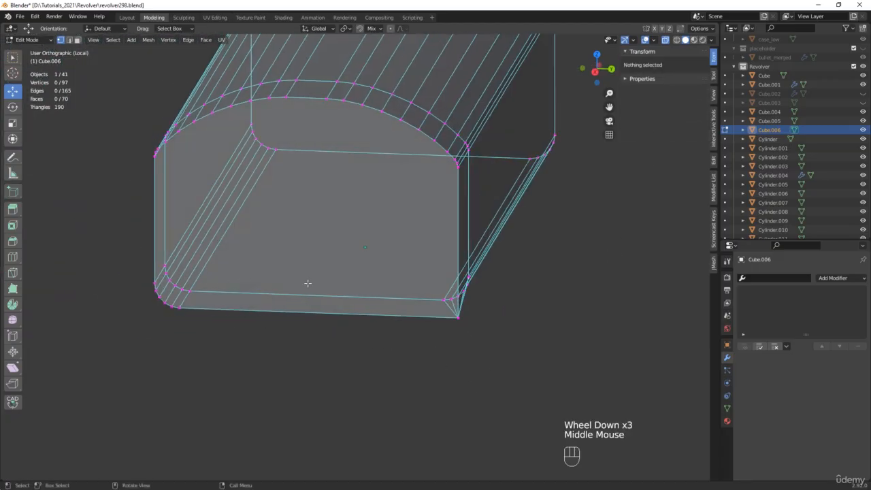
{"action": "middle_click_drag", "start_coordinate": [308, 283], "coordinate": [354, 302]}
{"action": "key", "text": "Tab"}
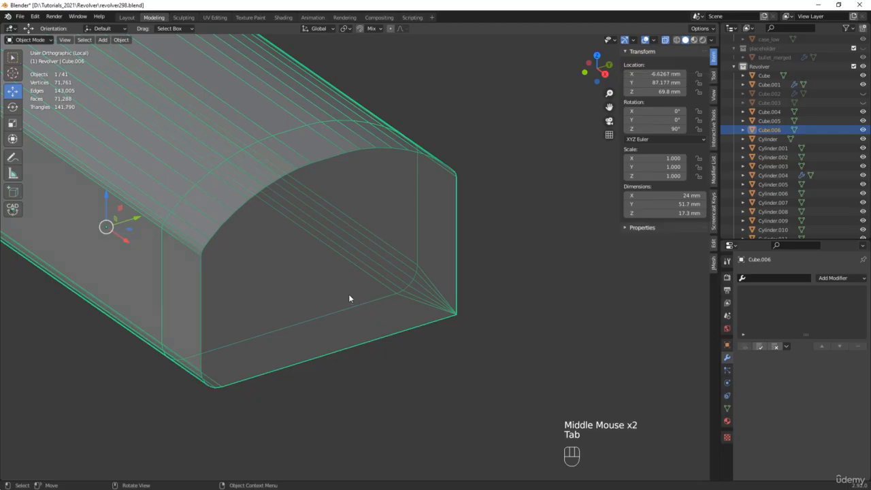
{"action": "scroll", "coordinate": [141, 270], "scroll_direction": "down", "scroll_amount": 1}
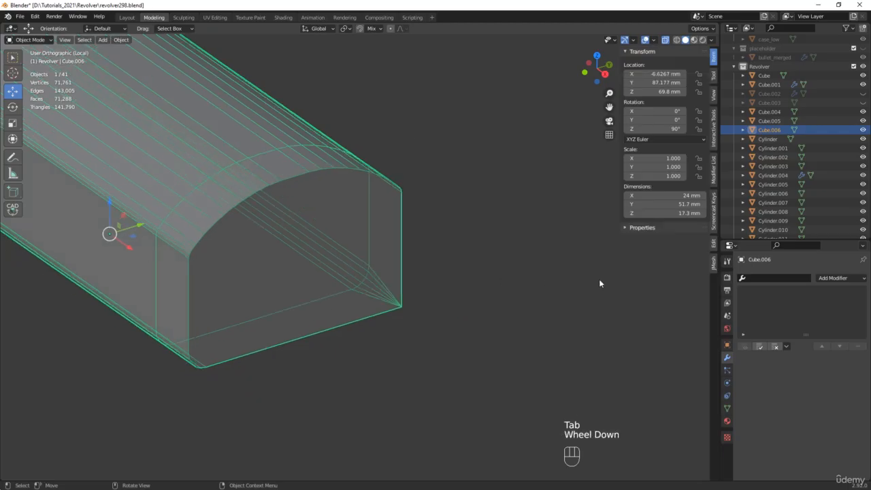
Step: Try the add-on's Mirror operation on Cube.006 along the X axis, and undo it
{"action": "left_click", "coordinate": [713, 262]}
{"action": "scroll", "coordinate": [261, 326], "scroll_direction": "down", "scroll_amount": 3}
{"action": "middle_click_drag", "start_coordinate": [261, 327], "coordinate": [339, 225], "text": "shift"}
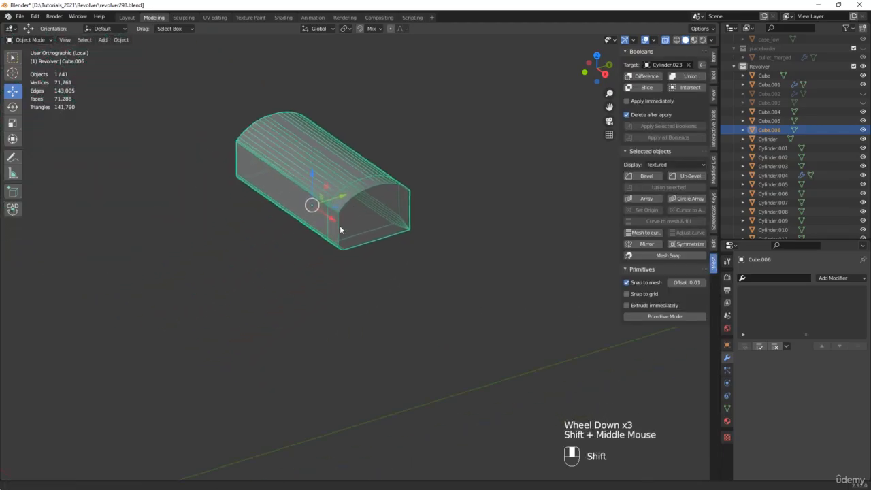
{"action": "left_click", "coordinate": [643, 244]}
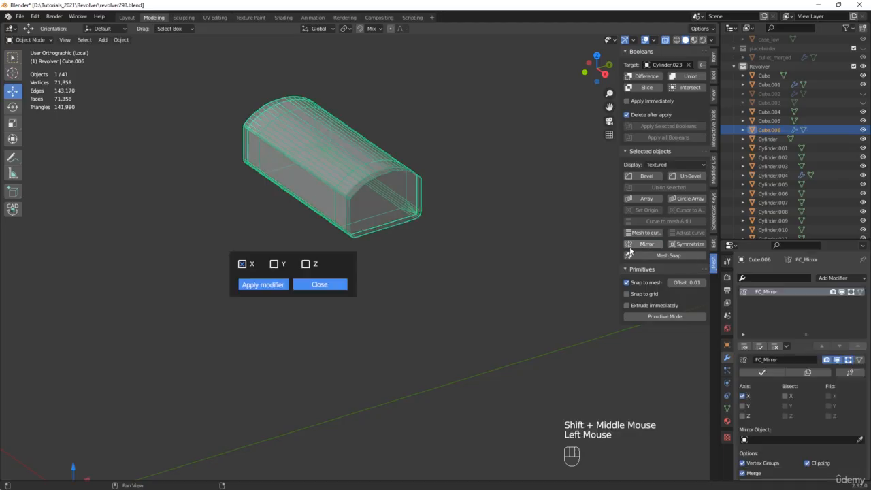
{"action": "scroll", "coordinate": [296, 367], "scroll_direction": "down", "scroll_amount": 2}
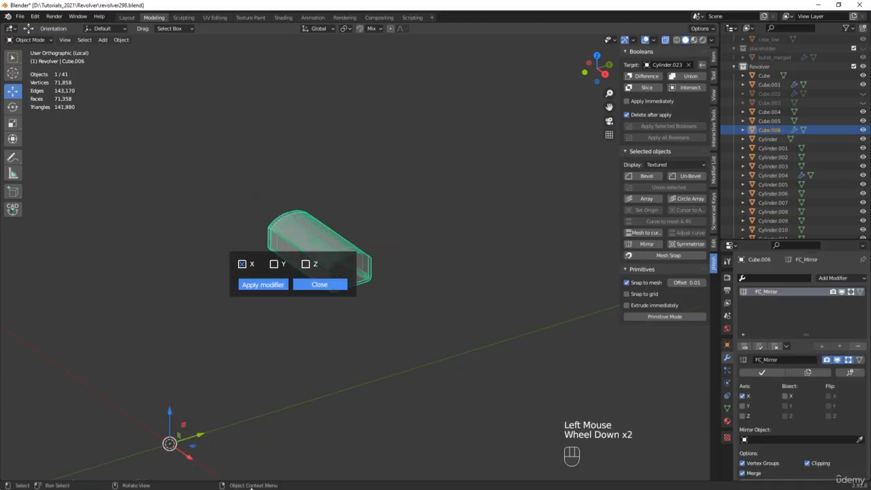
{"action": "left_click", "coordinate": [330, 285]}
{"action": "key", "text": "ctrl+z"}
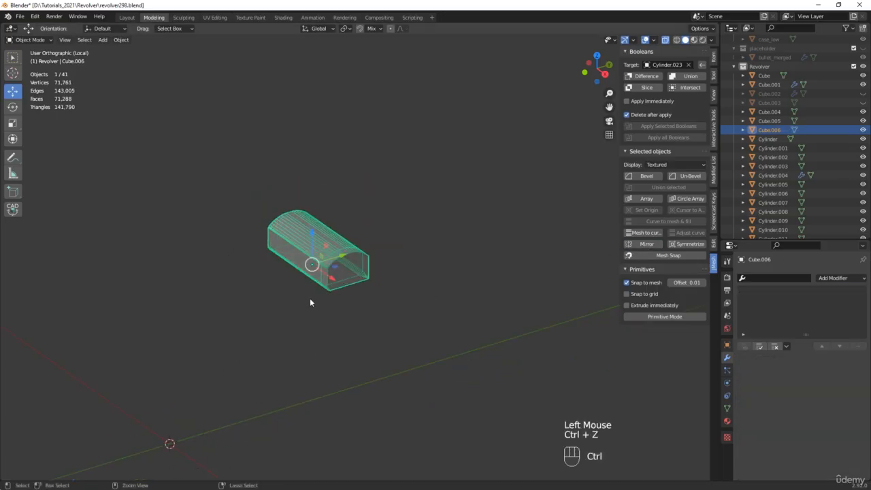
Step: Add a Mirror modifier to Cube.006 on the X axis with Bisect X enabled, and apply it
{"action": "scroll", "coordinate": [309, 299], "scroll_direction": "up", "scroll_amount": 4}
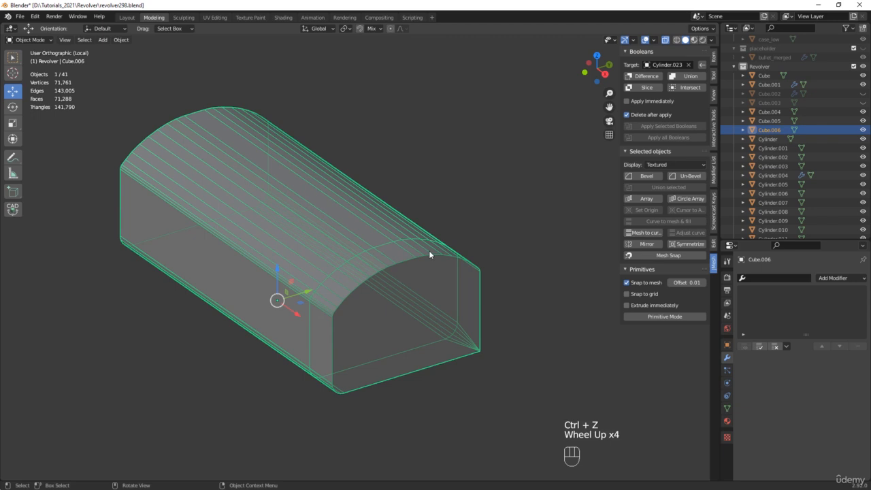
{"action": "left_click", "coordinate": [842, 277]}
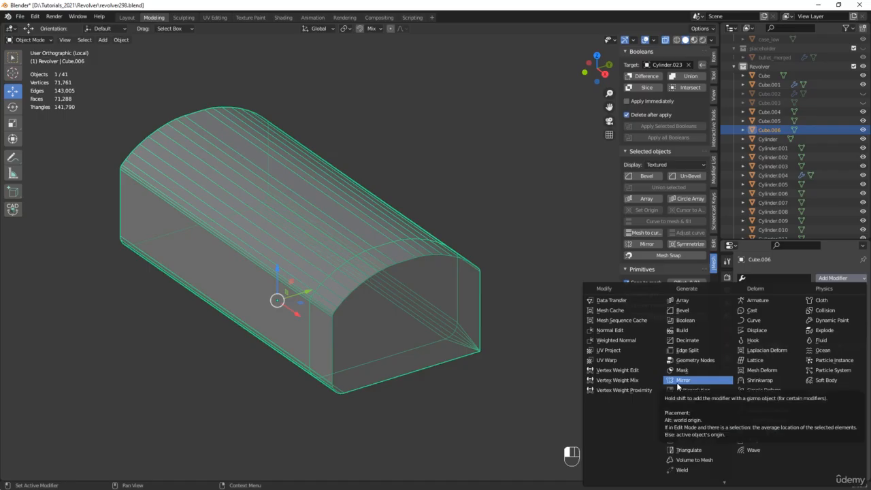
{"action": "left_click", "coordinate": [677, 382]}
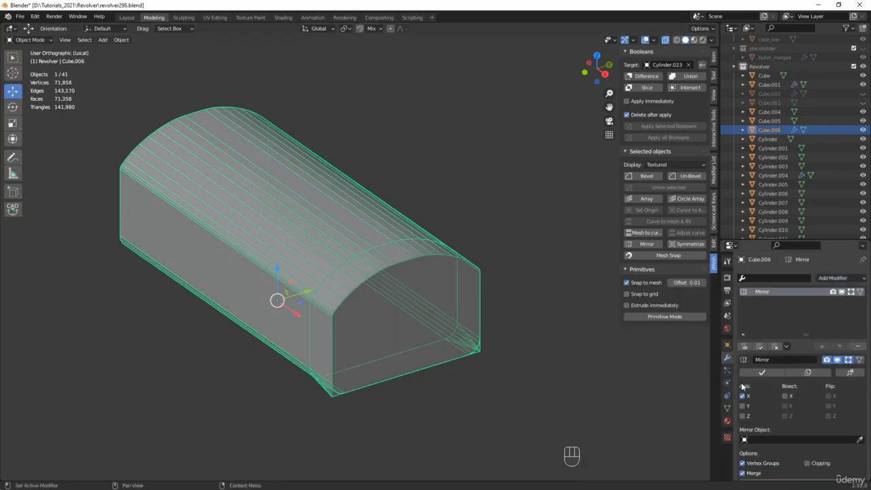
{"action": "left_click", "coordinate": [785, 397]}
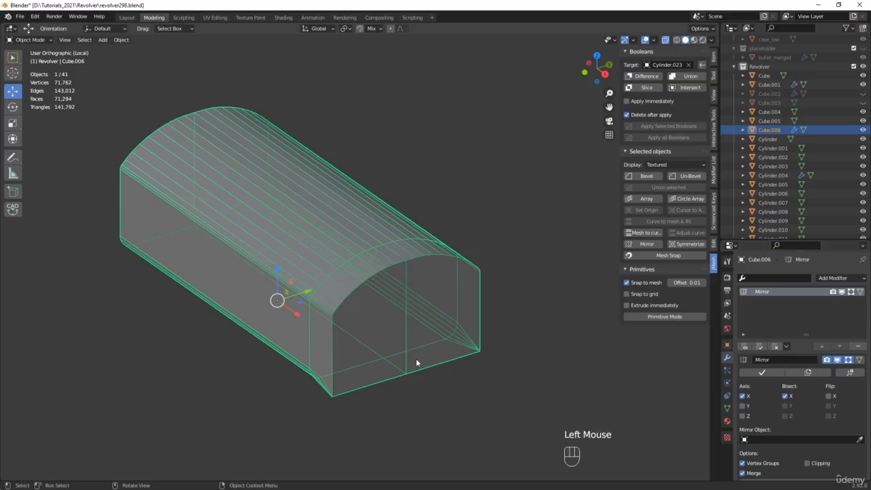
{"action": "mouse_move", "coordinate": [396, 370]}
{"action": "middle_mouse_down"}
{"action": "mouse_move", "coordinate": [378, 383]}
{"action": "mouse_move", "coordinate": [276, 375]}
{"action": "mouse_move", "coordinate": [402, 386]}
{"action": "middle_mouse_up"}
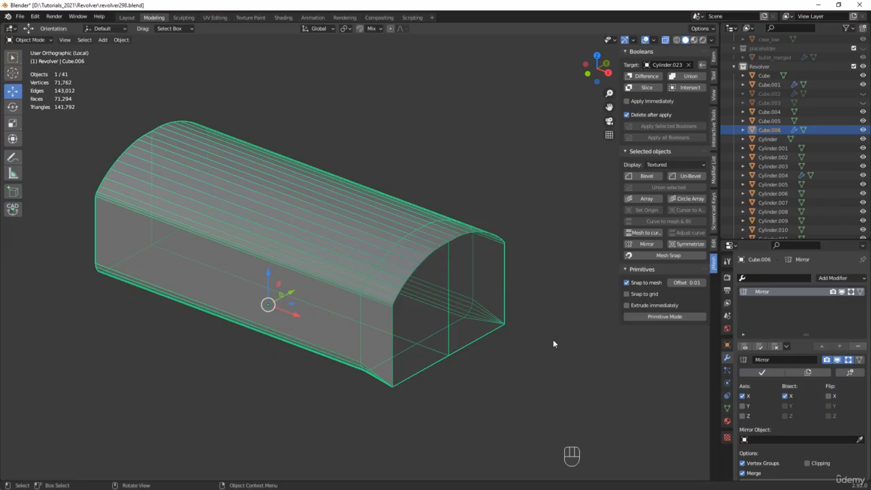
{"action": "left_click", "coordinate": [763, 372]}
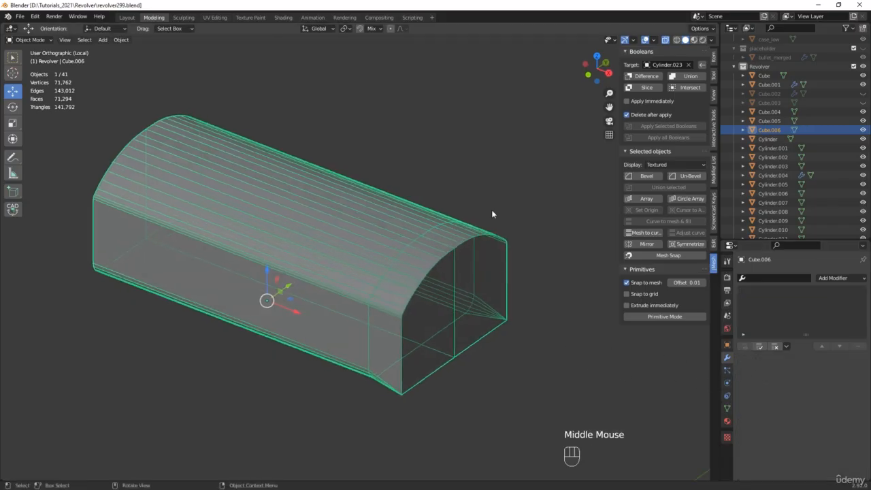
Step: Bring back the surrounding parts and move all end-section vertices of Cube.006 about -11.4 mm along X
{"action": "middle_click_drag", "start_coordinate": [491, 209], "coordinate": [461, 224]}
{"action": "scroll", "coordinate": [459, 210], "scroll_direction": "down", "scroll_amount": 4}
{"action": "scroll", "coordinate": [460, 224], "scroll_direction": "down", "scroll_amount": 1}
{"action": "key", "text": "Tab"}
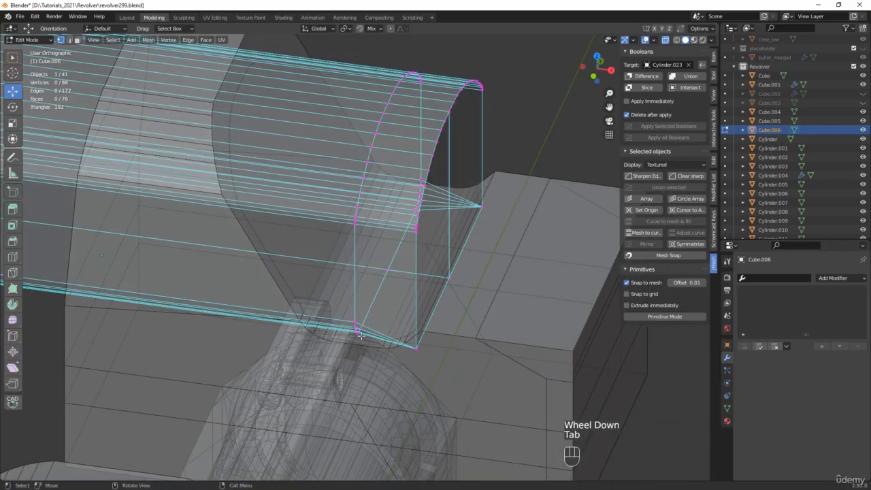
{"action": "left_click_drag", "start_coordinate": [307, 386], "coordinate": [545, 57]}
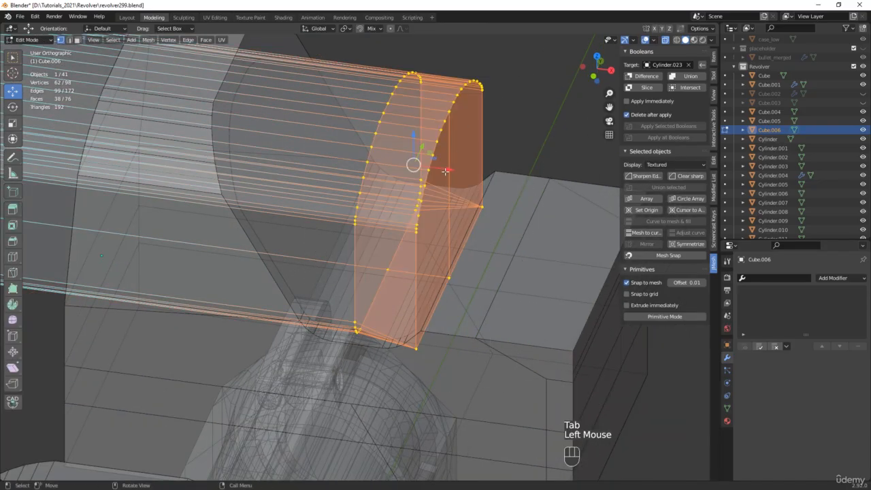
{"action": "left_click_drag", "start_coordinate": [445, 171], "coordinate": [348, 185]}
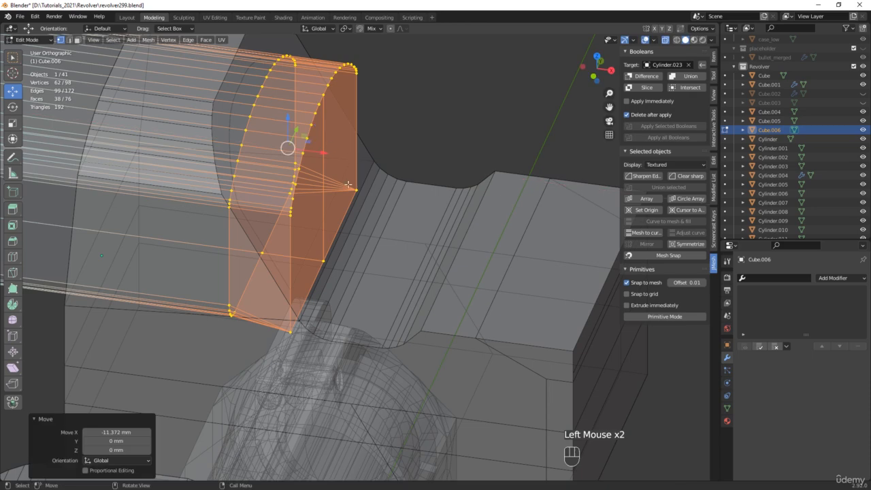
Step: Turn off X-ray and extrude the two halves of the Cube.006 end face outward by about 13.7 mm
{"action": "key", "text": "alt+z"}
{"action": "middle_click_drag", "start_coordinate": [348, 184], "coordinate": [303, 191]}
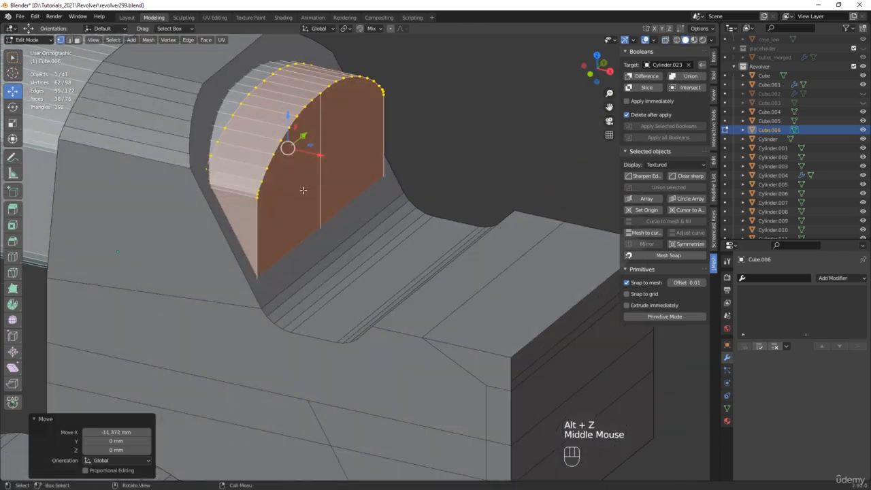
{"action": "key", "text": "3"}
{"action": "left_click", "coordinate": [303, 190]}
{"action": "left_click", "coordinate": [352, 165], "text": "shift"}
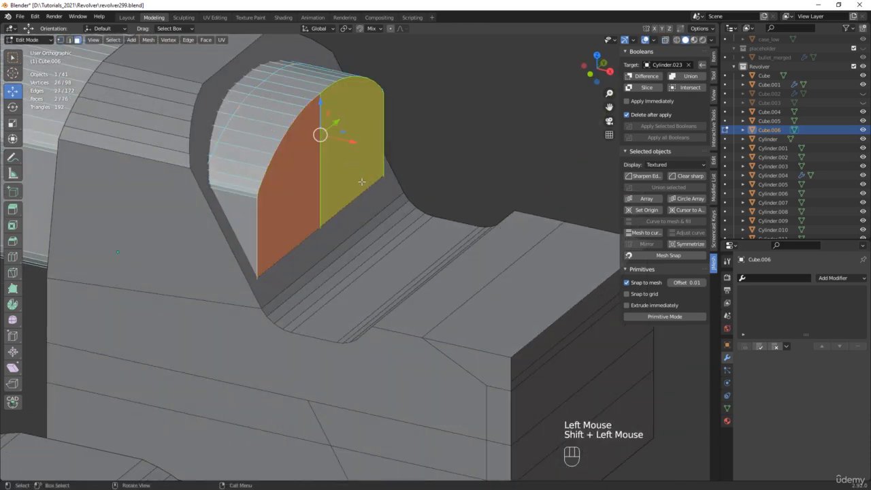
{"action": "key", "text": "d"}
{"action": "left_click", "coordinate": [458, 229]}
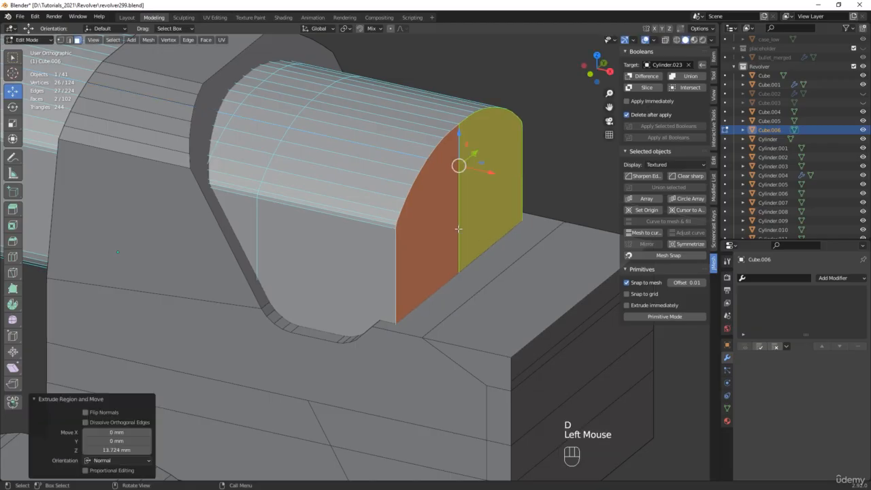
Step: Enable snapping and move the end face of Cube.006 about -1.56 mm along X to align with the frame edge
{"action": "middle_click_drag", "start_coordinate": [458, 229], "coordinate": [490, 288]}
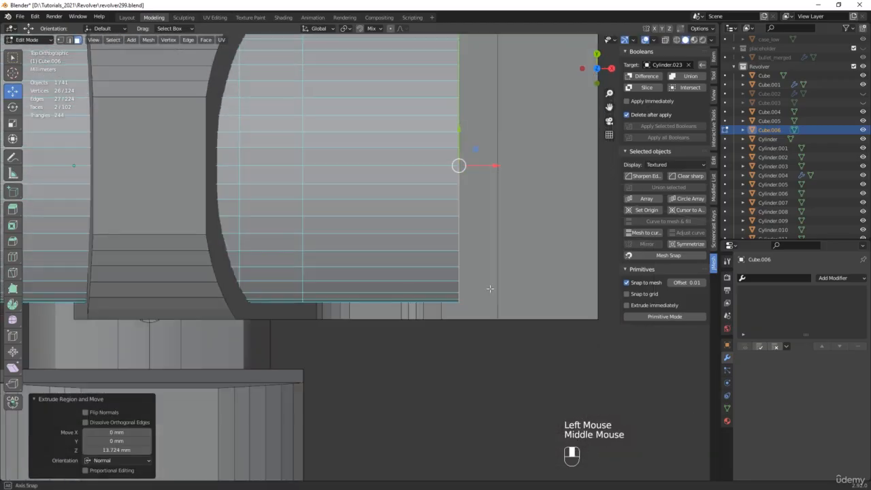
{"action": "left_click", "coordinate": [360, 29]}
{"action": "left_click_drag", "start_coordinate": [484, 166], "coordinate": [443, 179]}
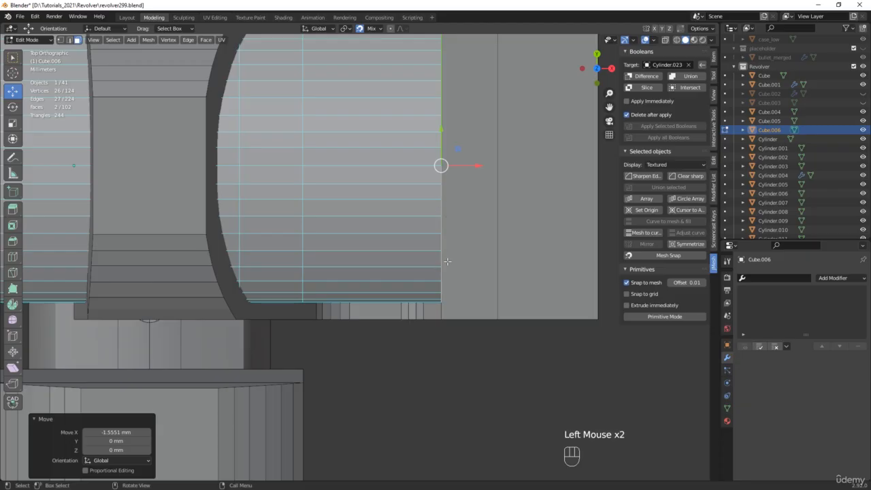
{"action": "middle_click_drag", "start_coordinate": [447, 261], "coordinate": [409, 252]}
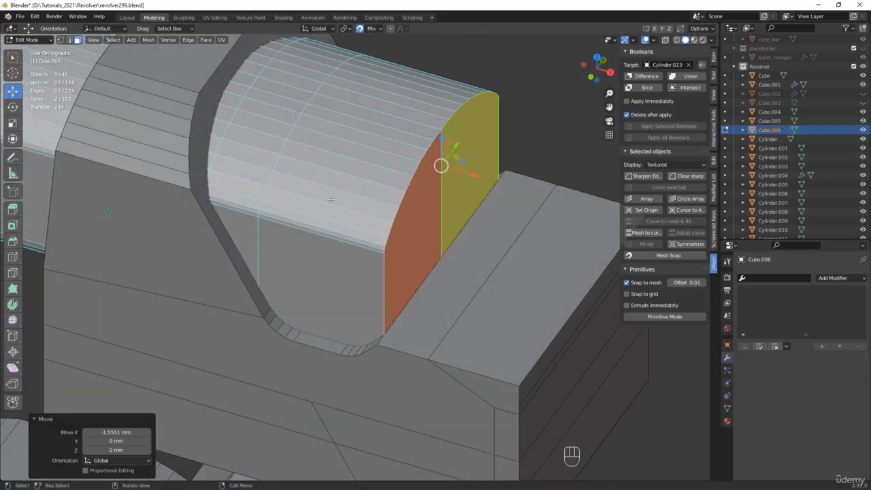
Step: Connect the two side vertices where the end face's arc meets its straight sides with an edge across the face
{"action": "key", "text": "1"}
{"action": "left_click", "coordinate": [384, 249]}
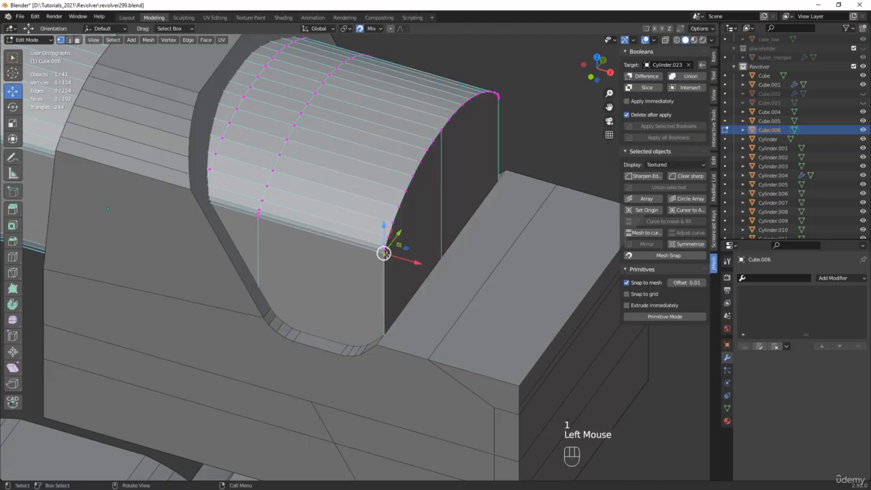
{"action": "middle_click_drag", "start_coordinate": [384, 249], "coordinate": [562, 185]}
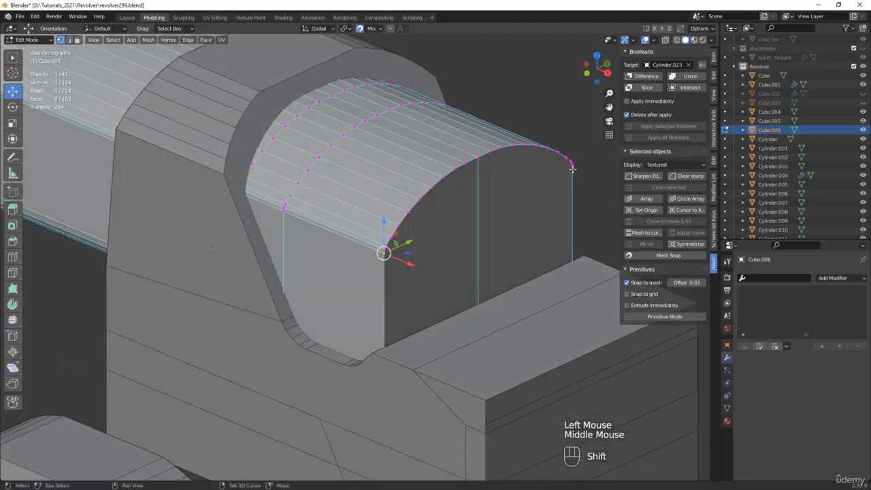
{"action": "left_click", "coordinate": [571, 167], "text": "shift"}
{"action": "key", "text": "j"}
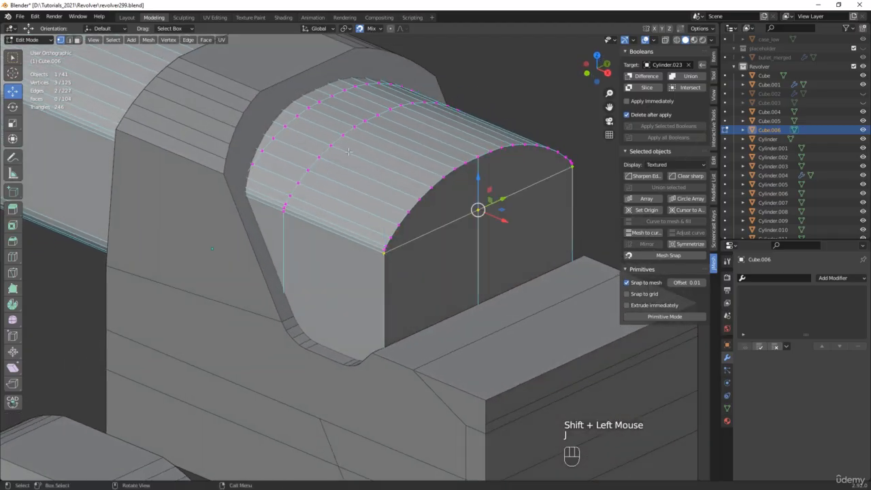
Step: Turn on X-ray and delete all the faces of the rounded upper part of Cube.006's extruded end section
{"action": "middle_click_drag", "start_coordinate": [348, 152], "coordinate": [398, 130]}
{"action": "scroll", "coordinate": [398, 140], "scroll_direction": "up", "scroll_amount": 3}
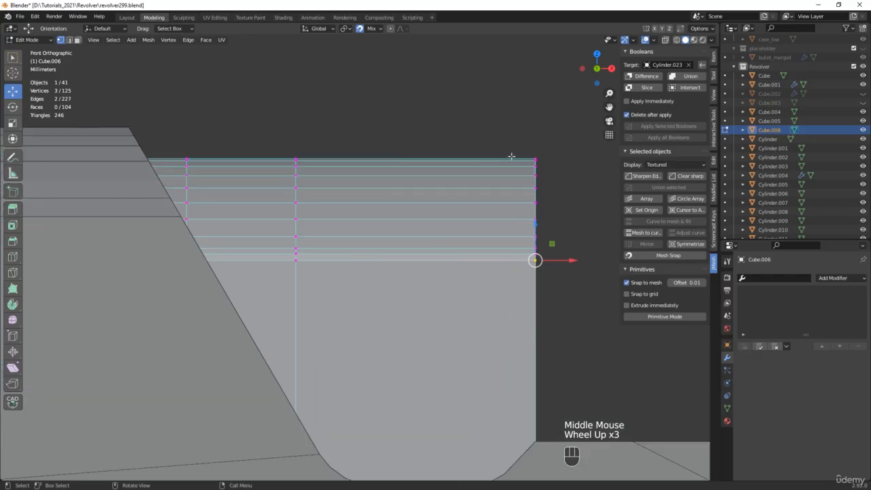
{"action": "key", "text": "3"}
{"action": "left_click_drag", "start_coordinate": [564, 130], "coordinate": [416, 249]}
{"action": "key", "text": "alt+z"}
{"action": "left_click_drag", "start_coordinate": [552, 108], "coordinate": [371, 263]}
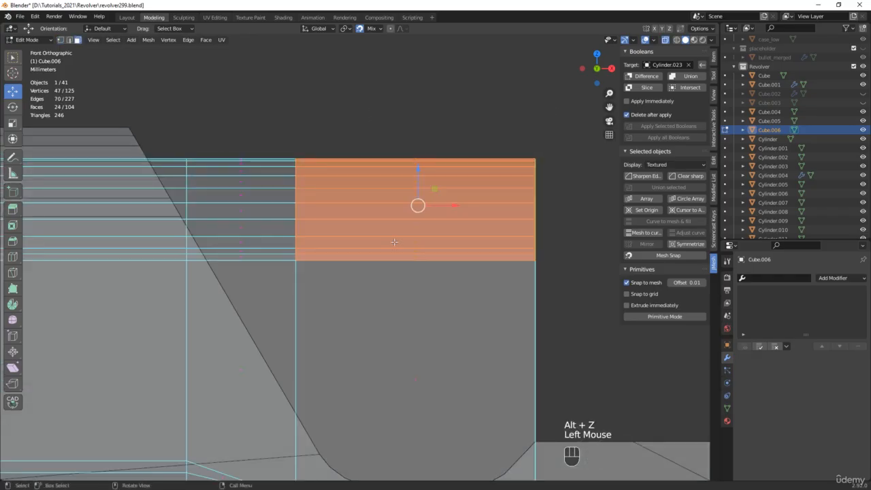
{"action": "middle_click_drag", "start_coordinate": [542, 159], "coordinate": [542, 156]}
{"action": "key", "text": "x"}
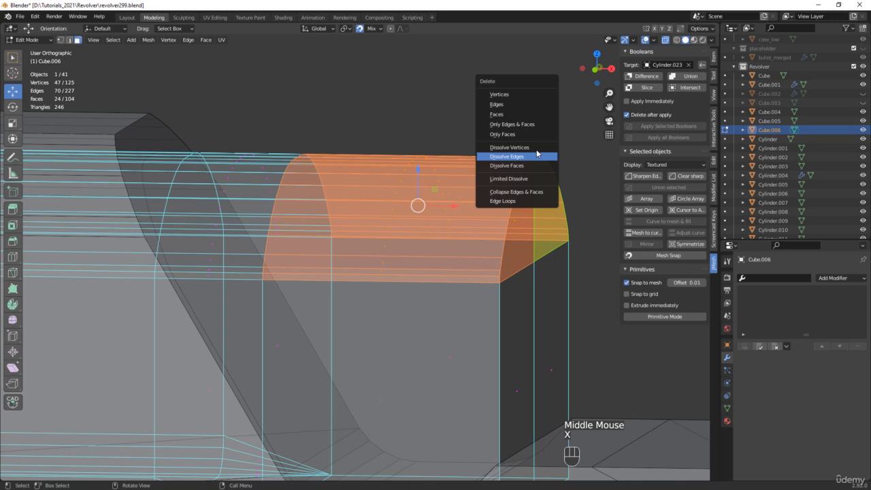
{"action": "left_click", "coordinate": [511, 119]}
Step: Fill the open boundary with a face and connect its two inner corner vertices to split it into flat and upright faces
{"action": "left_click", "coordinate": [400, 278], "text": "alt"}
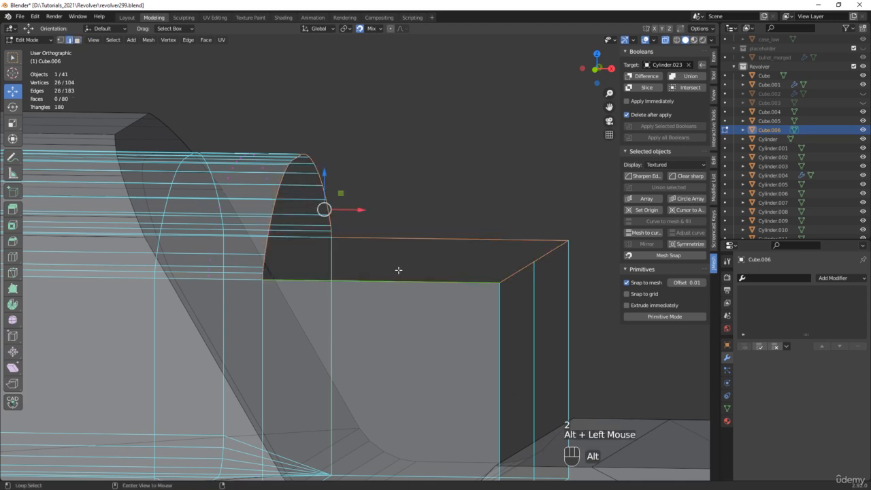
{"action": "key", "text": "f"}
{"action": "middle_click_drag", "start_coordinate": [287, 232], "coordinate": [293, 235], "text": "alt"}
{"action": "scroll", "coordinate": [324, 238], "scroll_direction": "up", "scroll_amount": 3}
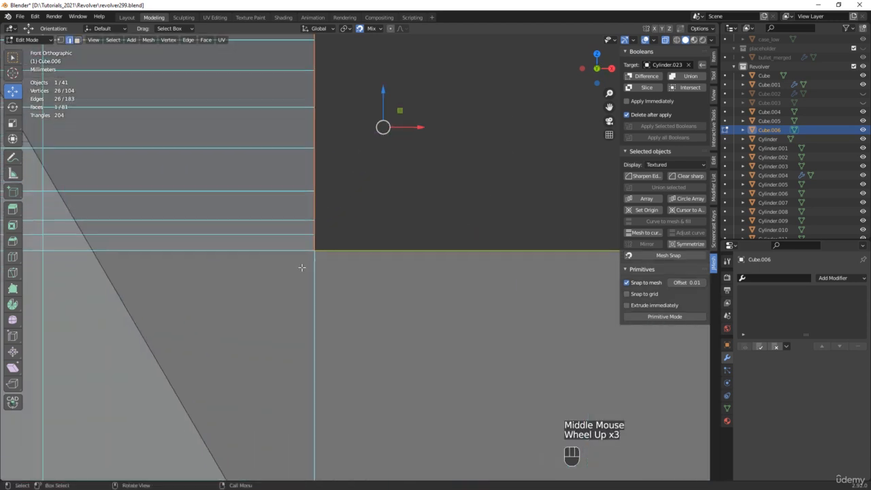
{"action": "key", "text": "1"}
{"action": "left_click", "coordinate": [325, 238]}
{"action": "middle_click_drag", "start_coordinate": [403, 224], "coordinate": [433, 247]}
{"action": "key", "text": "j"}
{"action": "scroll", "coordinate": [402, 225], "scroll_direction": "down", "scroll_amount": 6}
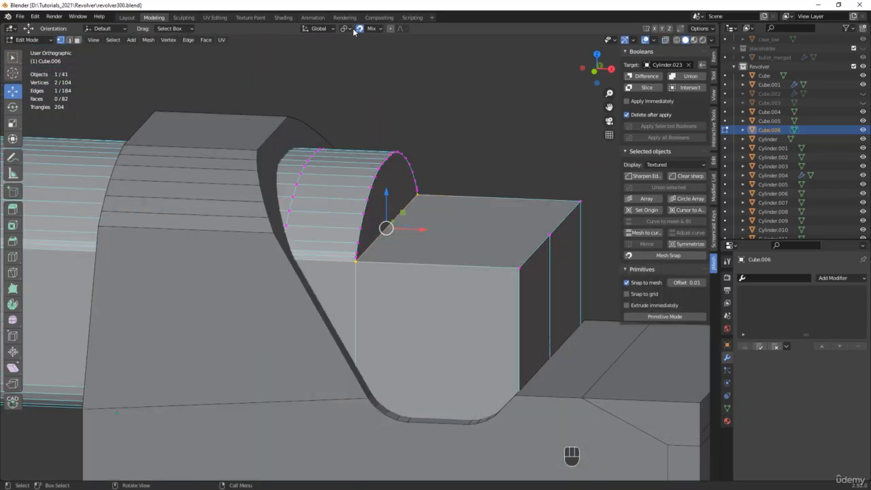
Step: Turn off snapping, return to Object Mode, set Cube.005 as the Boolean target, and subtract Cube.006 from it with Difference
{"action": "left_click", "coordinate": [359, 29]}
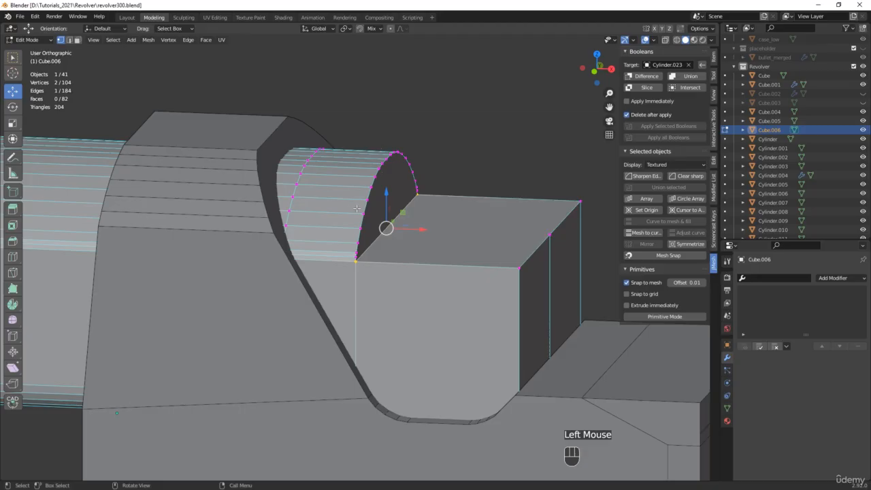
{"action": "middle_click_drag", "start_coordinate": [357, 208], "coordinate": [408, 208]}
{"action": "scroll", "coordinate": [408, 208], "scroll_direction": "down", "scroll_amount": 2}
{"action": "key", "text": "Tab"}
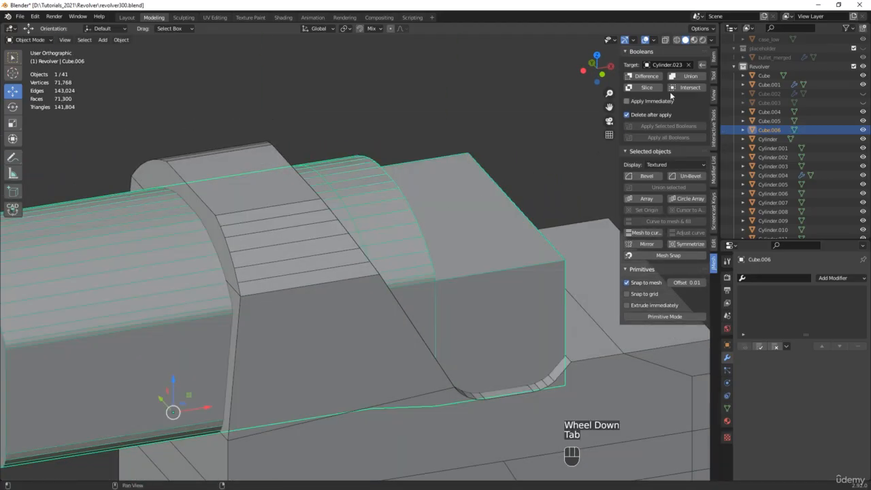
{"action": "left_click", "coordinate": [689, 64]}
{"action": "left_click", "coordinate": [689, 63]}
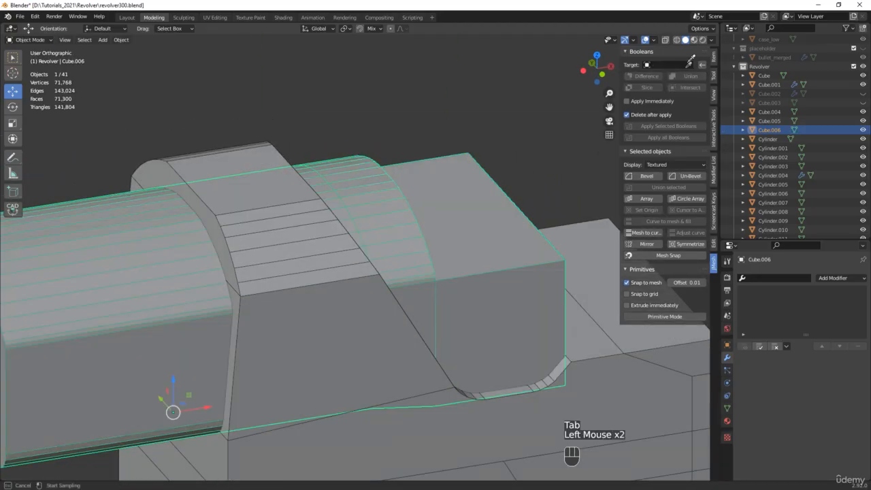
{"action": "left_click", "coordinate": [601, 244]}
{"action": "left_click", "coordinate": [644, 77]}
{"action": "middle_click_drag", "start_coordinate": [467, 257], "coordinate": [458, 270]}
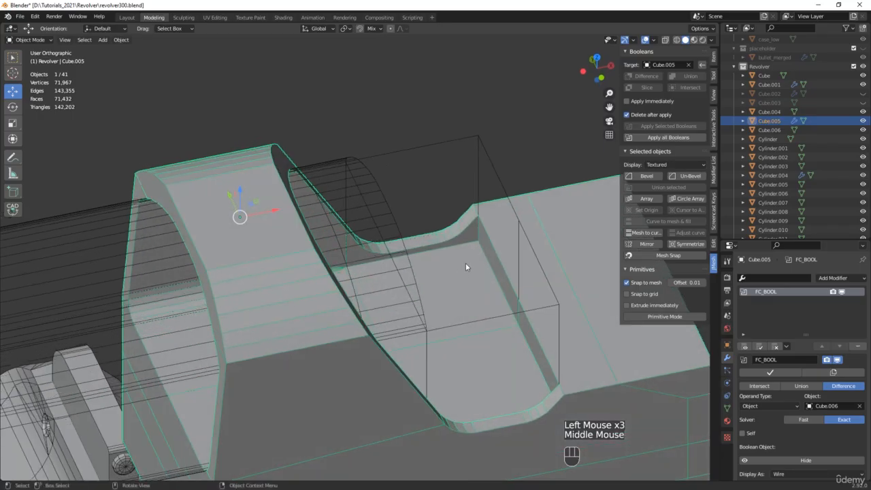
Step: Bevel the two vertical outer corner edges of Cube.006's end section with a width of about 3.42 mm and 7 segments
{"action": "left_click", "coordinate": [477, 167]}
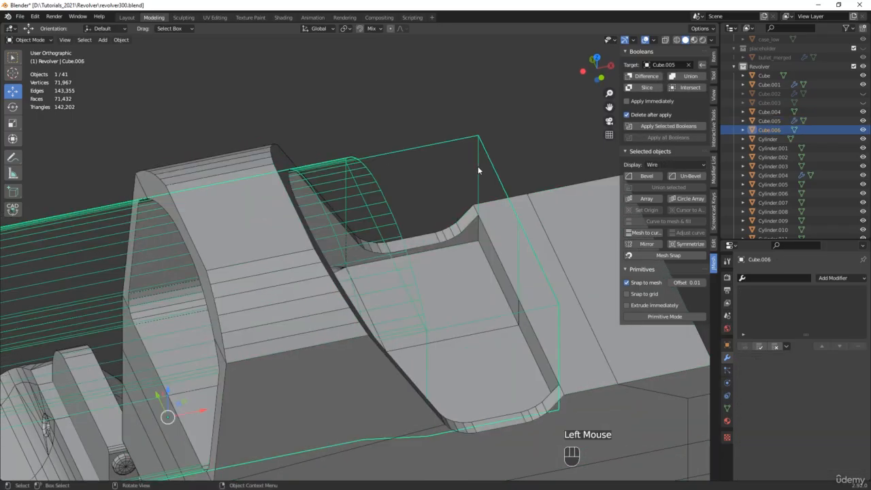
{"action": "key", "text": "Tab"}
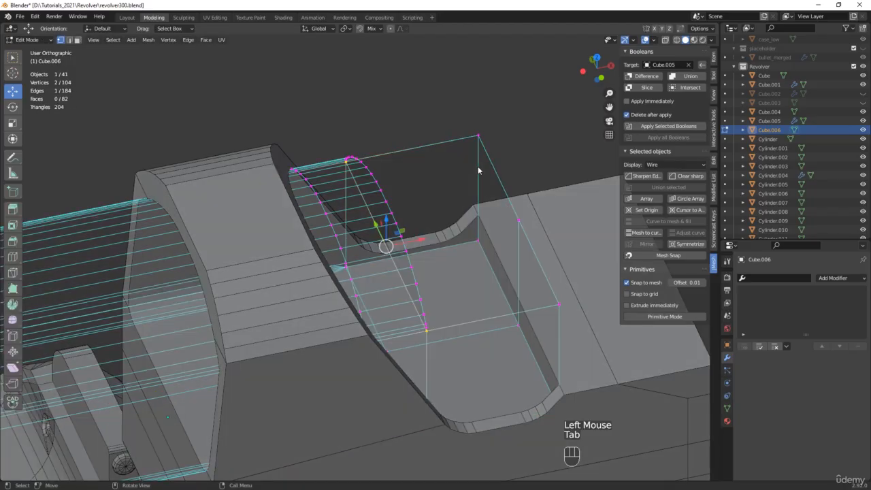
{"action": "key", "text": "2"}
{"action": "left_click", "coordinate": [477, 166]}
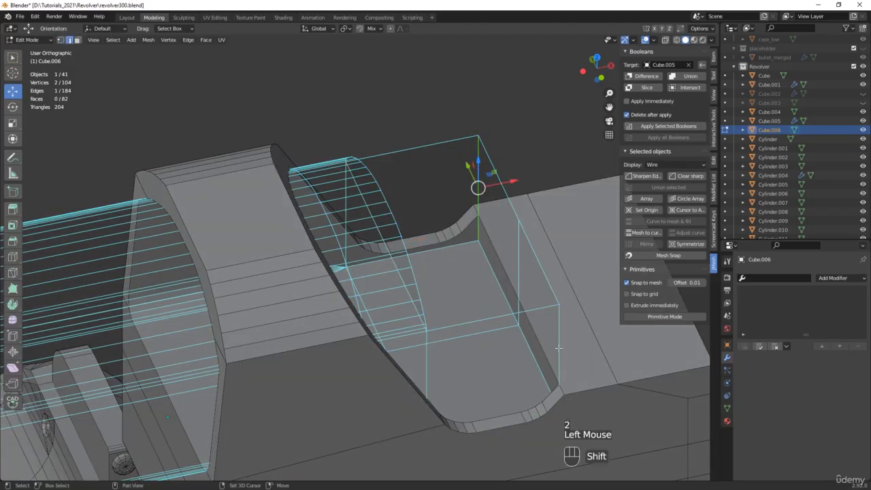
{"action": "left_click", "coordinate": [548, 353], "text": "shift"}
{"action": "middle_click_drag", "start_coordinate": [548, 353], "coordinate": [484, 244]}
{"action": "middle_click_drag", "start_coordinate": [557, 226], "coordinate": [494, 240], "text": "shift"}
{"action": "key", "text": "ctrl+b"}
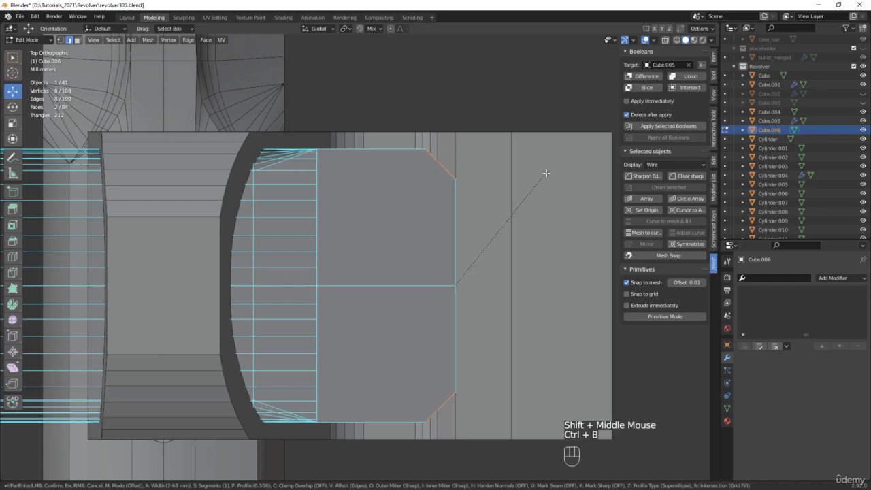
{"action": "scroll", "coordinate": [551, 170], "scroll_direction": "up", "scroll_amount": 2}
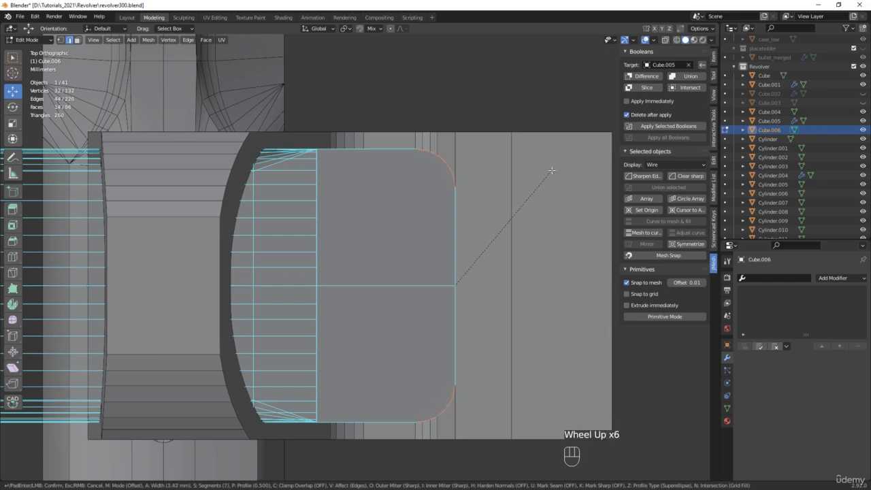
{"action": "left_click", "coordinate": [550, 170]}
Step: Enable X-ray, select all the lower vertices of Cube.006 in front view, and raise them about 0.35 mm along Z
{"action": "middle_click_drag", "start_coordinate": [395, 235], "coordinate": [346, 251]}
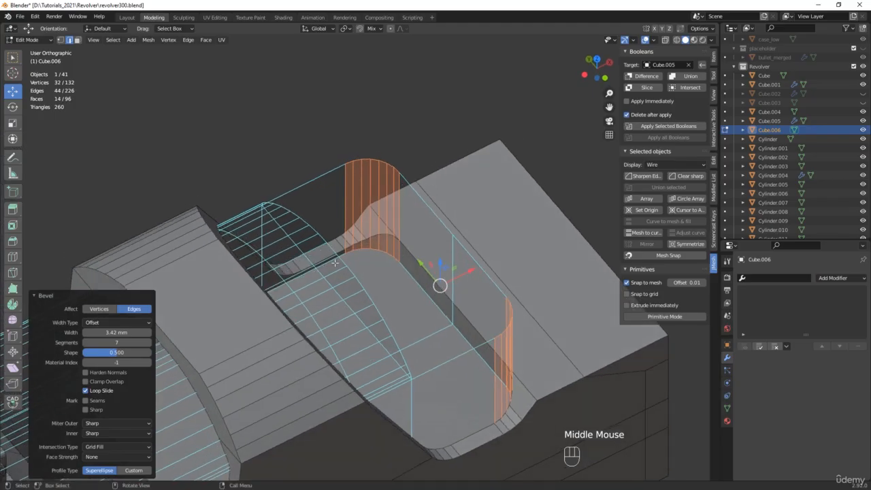
{"action": "middle_click_drag", "start_coordinate": [348, 263], "coordinate": [327, 243]}
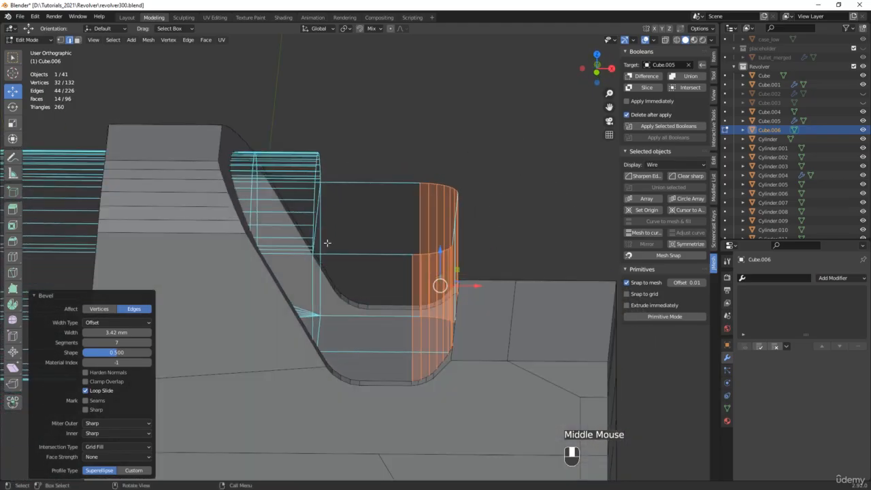
{"action": "middle_click_drag", "start_coordinate": [259, 347], "coordinate": [390, 288], "text": "shift"}
{"action": "middle_click_drag", "start_coordinate": [391, 289], "coordinate": [387, 283]}
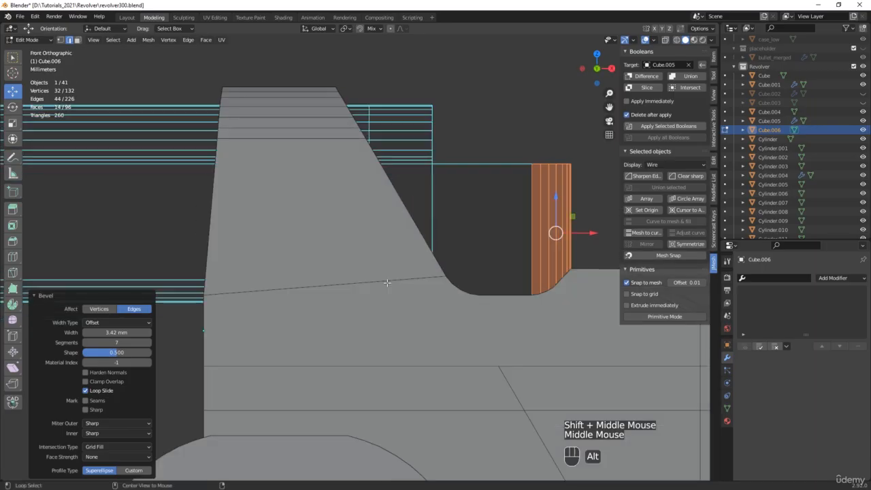
{"action": "key", "text": "alt+z"}
{"action": "scroll", "coordinate": [415, 284], "scroll_direction": "down", "scroll_amount": 3}
{"action": "middle_click_drag", "start_coordinate": [472, 278], "coordinate": [505, 304], "text": "shift"}
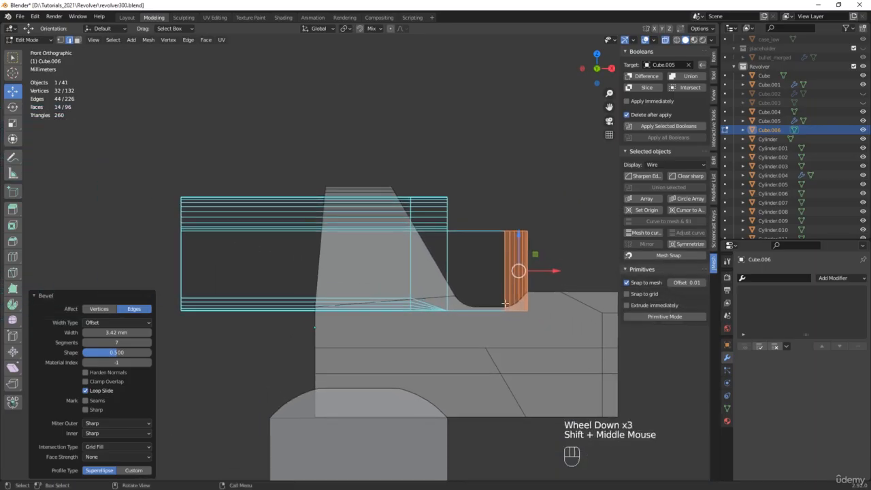
{"action": "left_click_drag", "start_coordinate": [569, 285], "coordinate": [125, 364]}
{"action": "scroll", "coordinate": [304, 322], "scroll_direction": "up", "scroll_amount": 3}
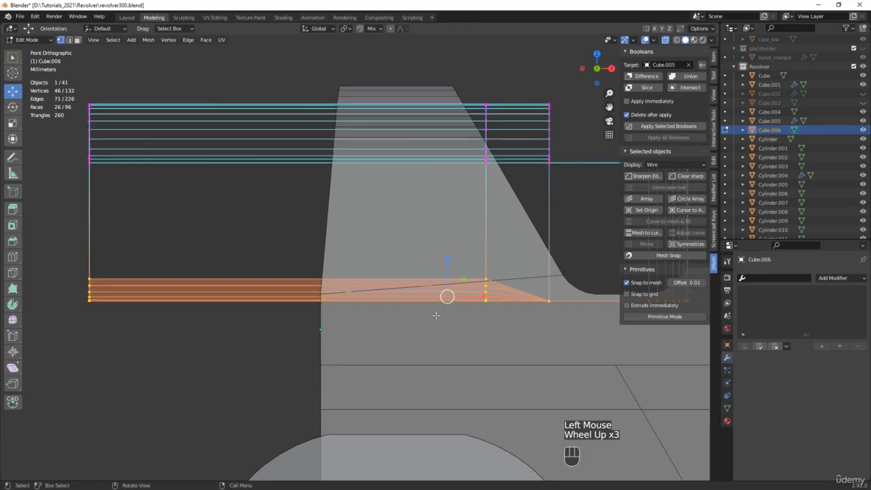
{"action": "middle_click_drag", "start_coordinate": [438, 315], "coordinate": [372, 339], "text": "shift"}
{"action": "scroll", "coordinate": [372, 339], "scroll_direction": "up", "scroll_amount": 3}
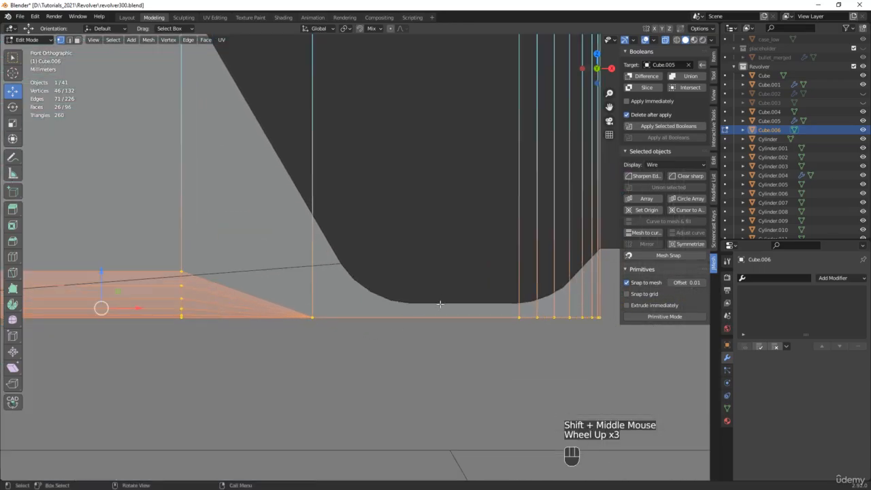
{"action": "left_click_drag", "start_coordinate": [102, 275], "coordinate": [102, 266]}
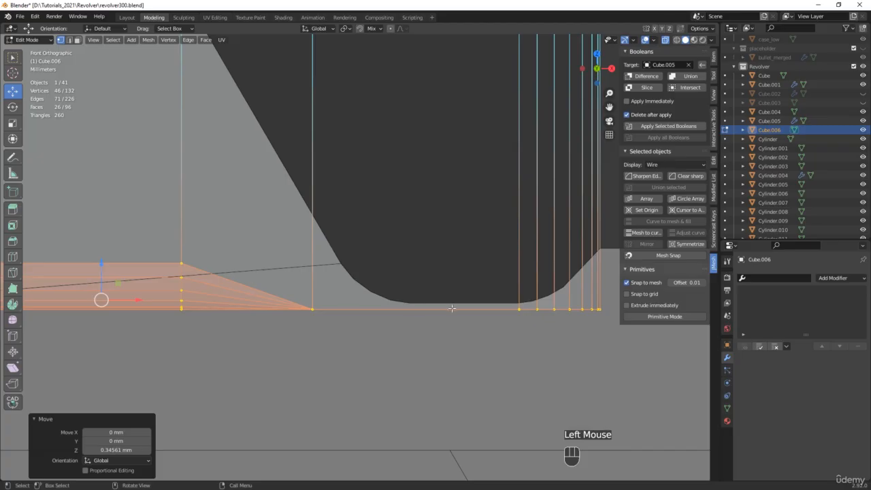
Step: Select the cross-section edge loop just before the stepped end of Cube.006 and move it about 4.35 mm along X
{"action": "middle_click_drag", "start_coordinate": [451, 308], "coordinate": [450, 317]}
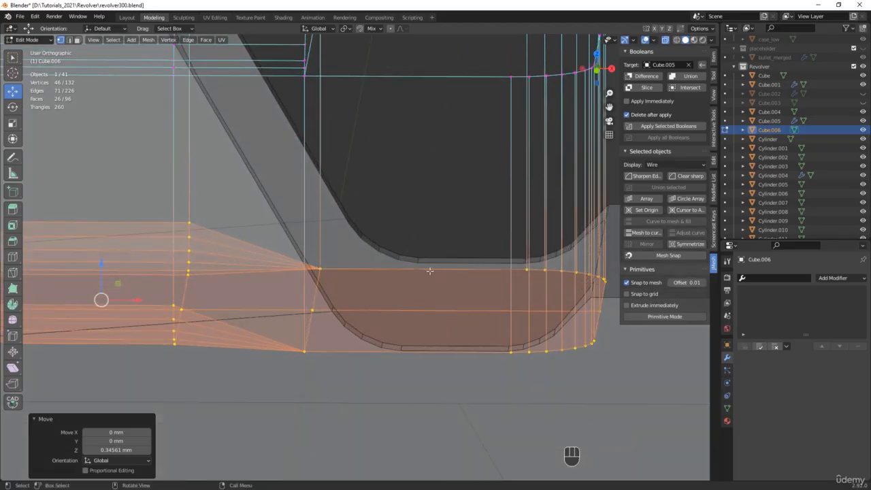
{"action": "key", "text": "2"}
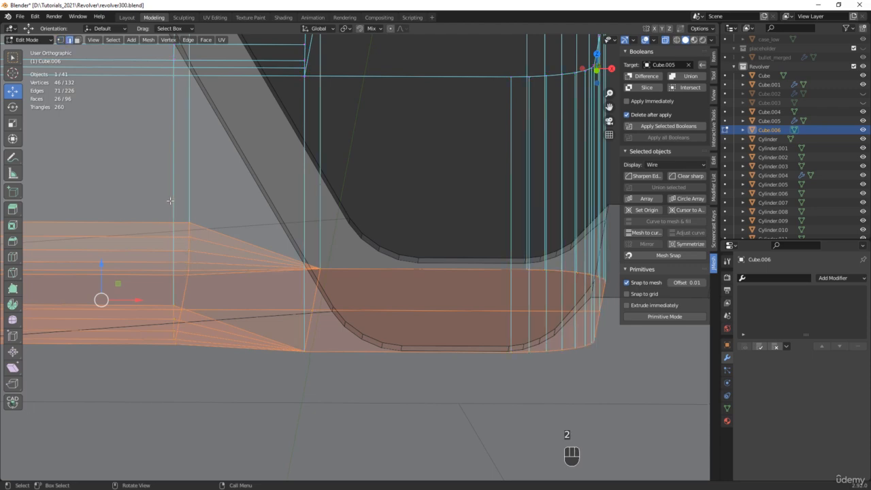
{"action": "left_click", "coordinate": [177, 243], "text": "alt"}
{"action": "scroll", "coordinate": [174, 246], "scroll_direction": "down", "scroll_amount": 3}
{"action": "middle_click_drag", "start_coordinate": [174, 247], "coordinate": [234, 312], "text": "shift"}
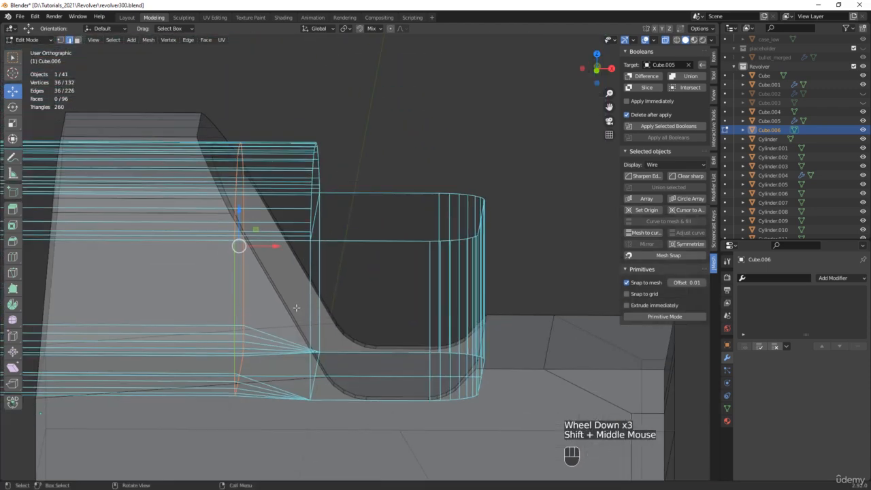
{"action": "middle_click_drag", "start_coordinate": [257, 270], "coordinate": [280, 284]}
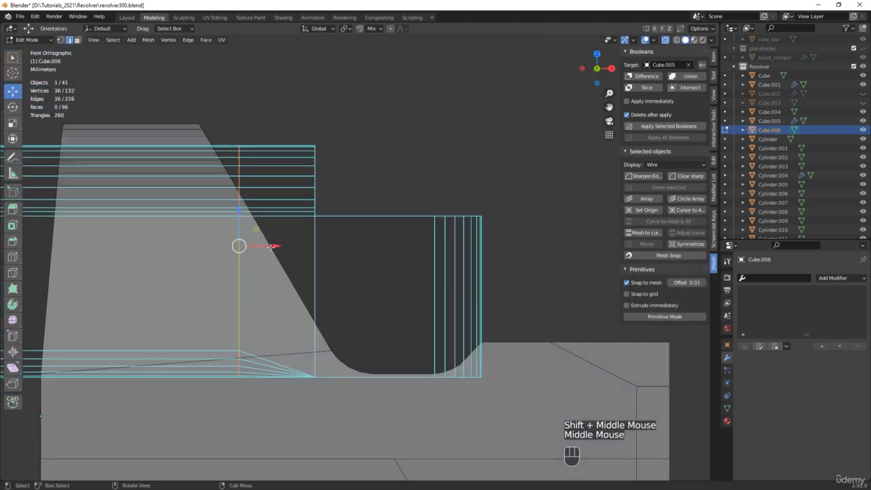
{"action": "left_click_drag", "start_coordinate": [271, 246], "coordinate": [325, 268]}
Step: Select the vertices along the stepped edge of Cube.006 in front view and move them about 1.23 mm along X
{"action": "middle_click_drag", "start_coordinate": [325, 269], "coordinate": [336, 352]}
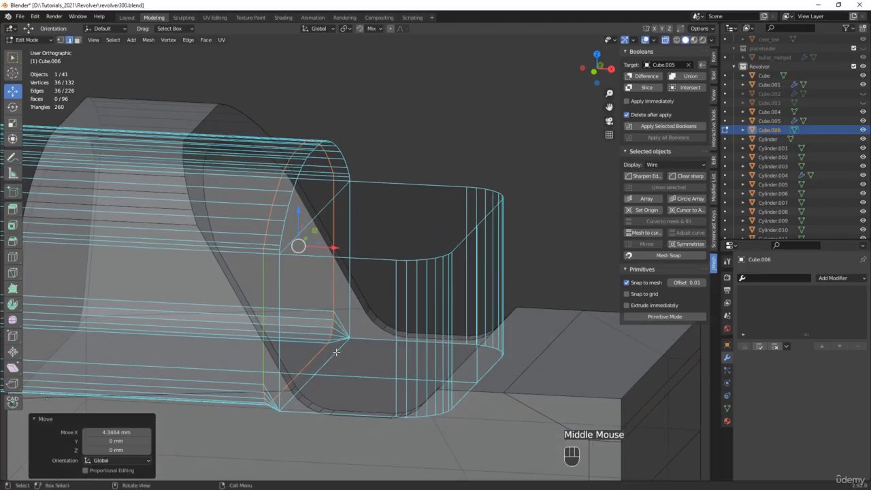
{"action": "middle_click_drag", "start_coordinate": [352, 301], "coordinate": [363, 292], "text": "alt"}
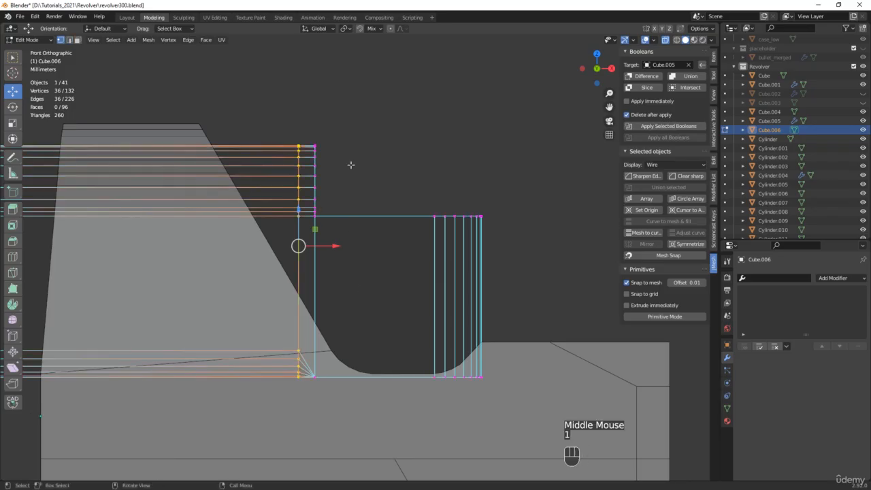
{"action": "left_click_drag", "start_coordinate": [374, 118], "coordinate": [306, 417]}
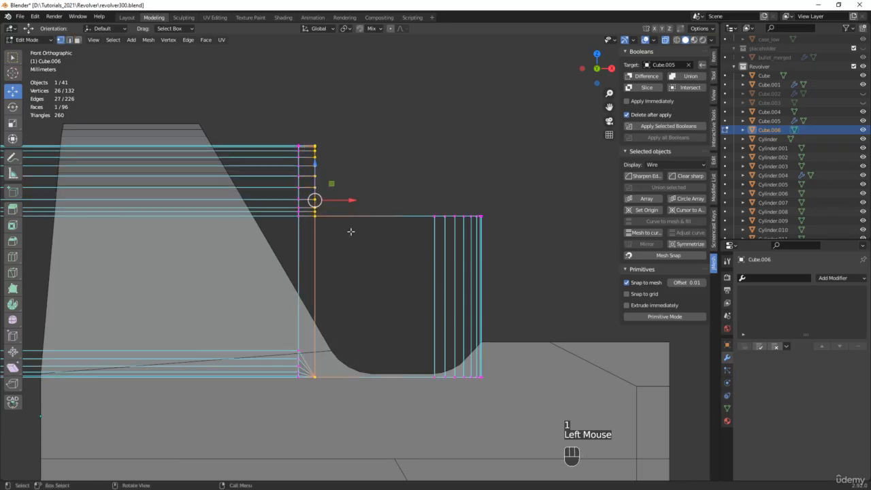
{"action": "left_click_drag", "start_coordinate": [340, 200], "coordinate": [357, 209]}
{"action": "scroll", "coordinate": [347, 365], "scroll_direction": "up", "scroll_amount": 4}
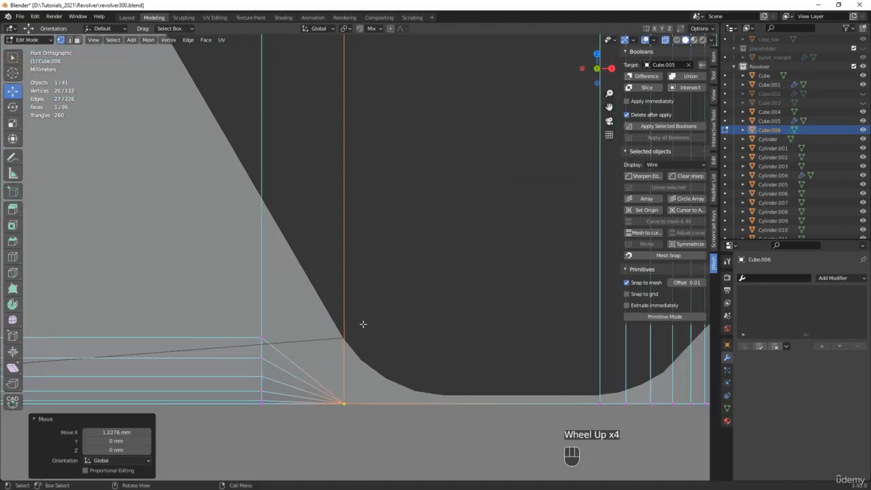
{"action": "scroll", "coordinate": [363, 324], "scroll_direction": "down", "scroll_amount": 4}
{"action": "middle_click_drag", "start_coordinate": [363, 324], "coordinate": [378, 257]}
{"action": "key", "text": "alt+z"}
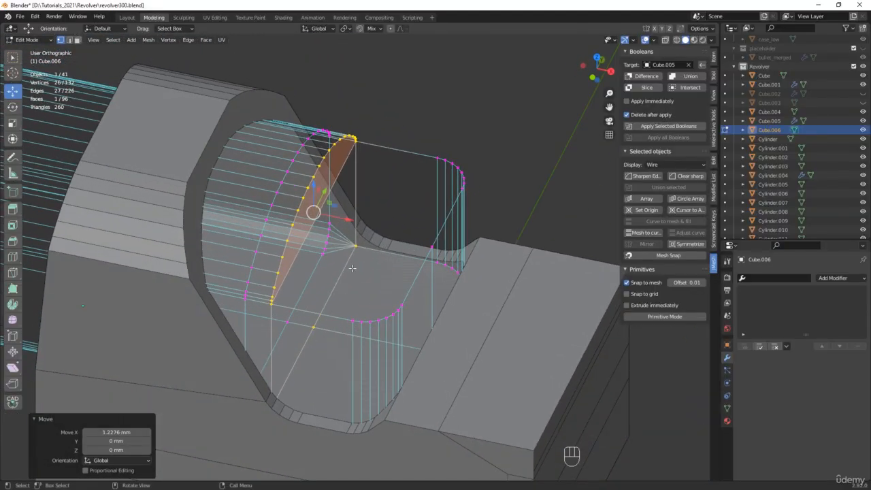
Step: Try to scale only the visible upper vertices of Cube.006's end section along Y in top view
{"action": "middle_click_drag", "start_coordinate": [347, 289], "coordinate": [370, 334]}
{"action": "scroll", "coordinate": [361, 325], "scroll_direction": "down", "scroll_amount": 2}
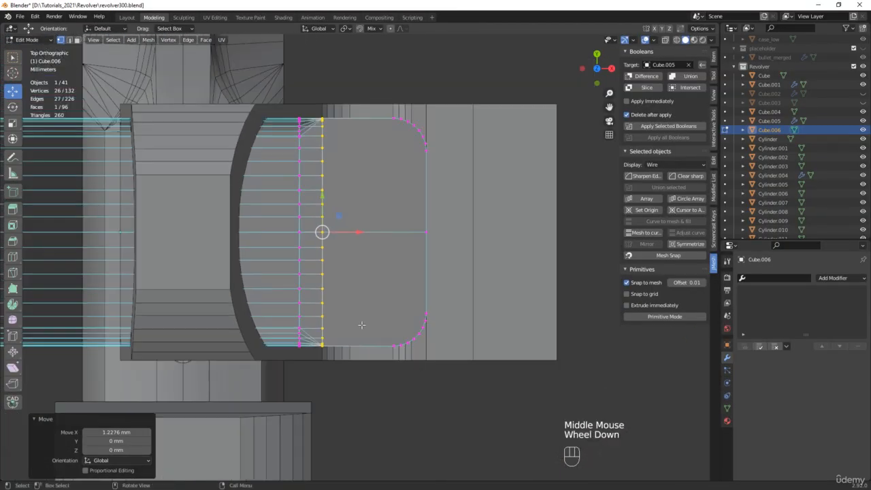
{"action": "left_click_drag", "start_coordinate": [311, 371], "coordinate": [480, 68]}
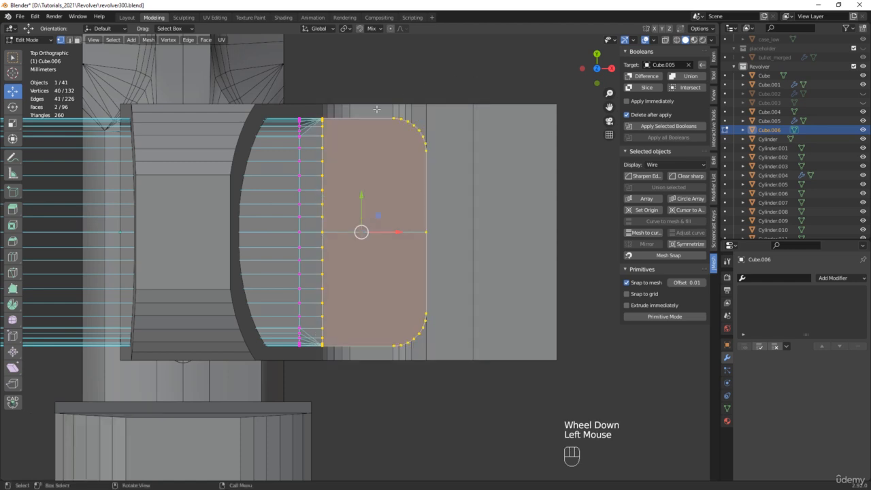
{"action": "scroll", "coordinate": [357, 148], "scroll_direction": "up", "scroll_amount": 2}
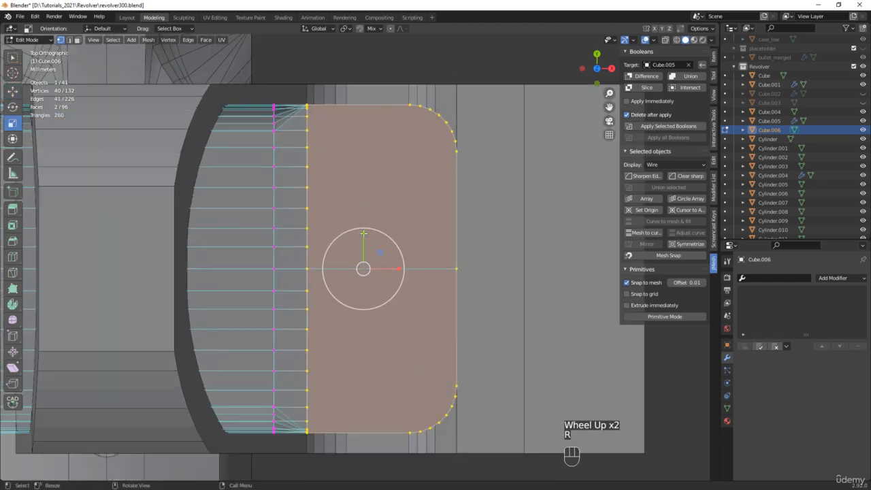
{"action": "left_click_drag", "start_coordinate": [363, 234], "coordinate": [362, 230]}
{"action": "key", "text": "ctrl+z"}
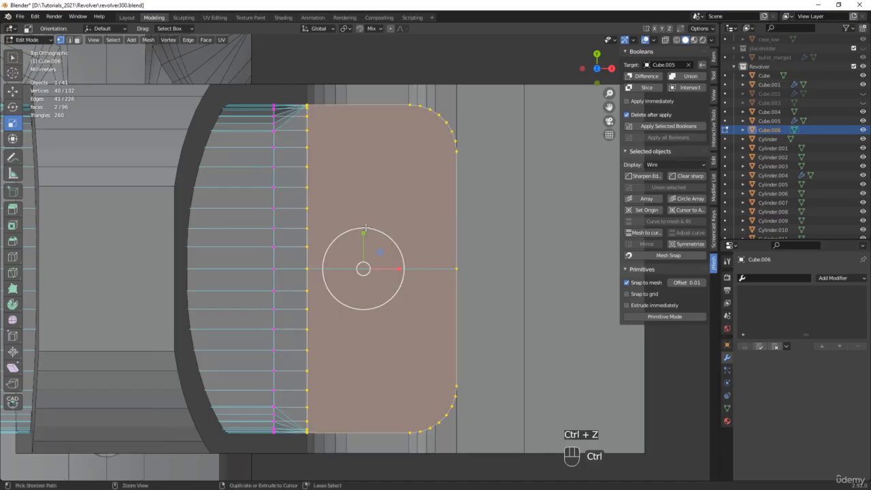
Step: Select all vertices of Cube.006's end section through X-ray, scale them 1.061 along Y, and save the file as revolver301.blend
{"action": "key", "text": "alt+z"}
{"action": "left_click_drag", "start_coordinate": [530, 66], "coordinate": [291, 456]}
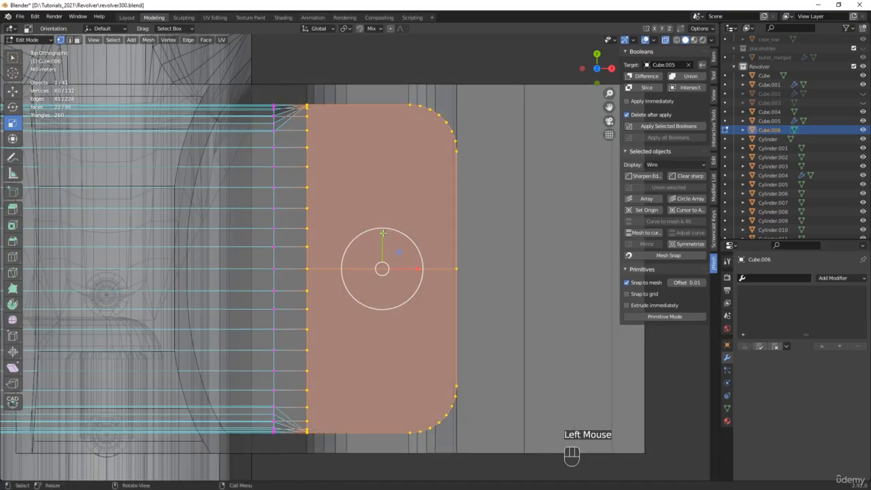
{"action": "left_click_drag", "start_coordinate": [379, 235], "coordinate": [381, 229]}
{"action": "scroll", "coordinate": [382, 229], "scroll_direction": "down", "scroll_amount": 1}
{"action": "middle_click_drag", "start_coordinate": [381, 230], "coordinate": [254, 332]}
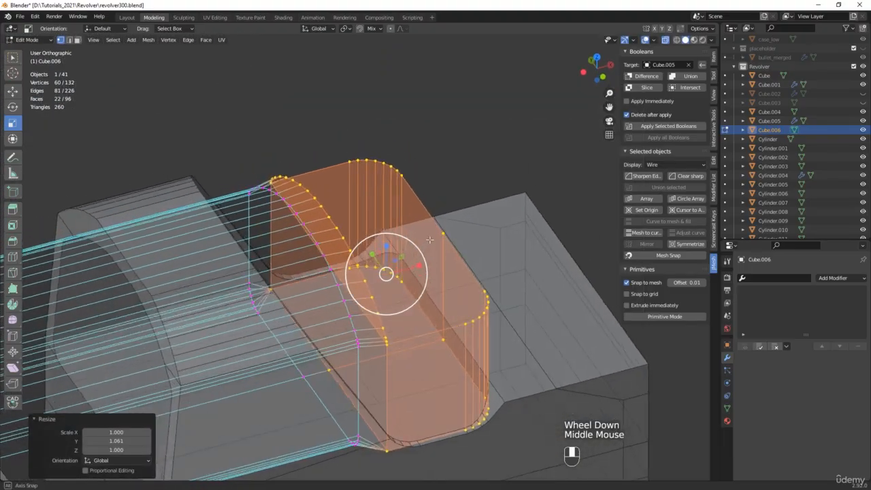
{"action": "middle_click_drag", "start_coordinate": [183, 219], "coordinate": [543, 216]}
{"action": "key", "text": "alt+z"}
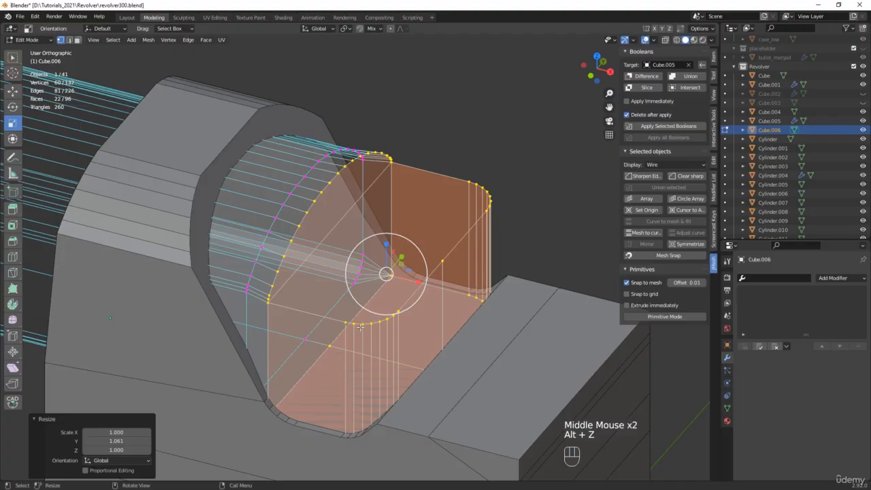
{"action": "key", "text": "ctrl+alt+s"}
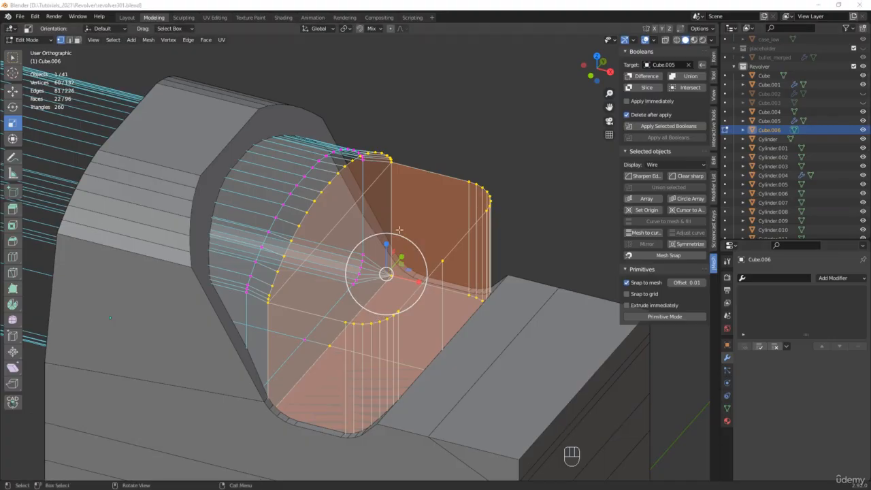
Step: Connect the two opposite lower vertices where the rounded corners begin with an edge across the bottom of Cube.006's end section
{"action": "middle_click_drag", "start_coordinate": [360, 250], "coordinate": [376, 272]}
{"action": "key", "text": "w"}
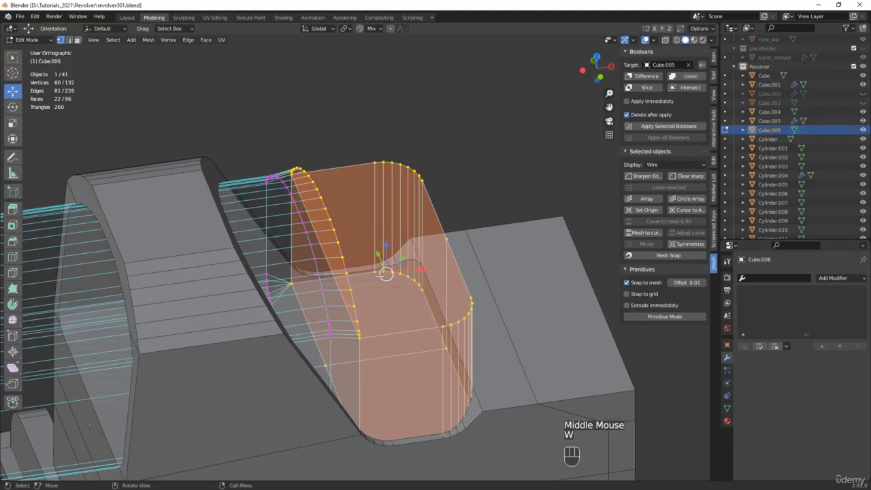
{"action": "left_click", "coordinate": [376, 272]}
{"action": "middle_click_drag", "start_coordinate": [455, 331], "coordinate": [448, 235], "text": "shift"}
{"action": "key", "text": "alt+z"}
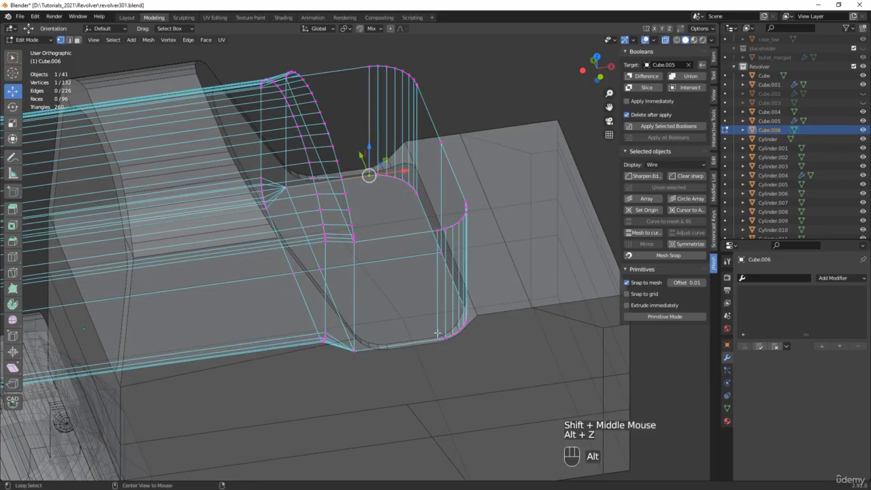
{"action": "left_click", "coordinate": [436, 341], "text": "shift"}
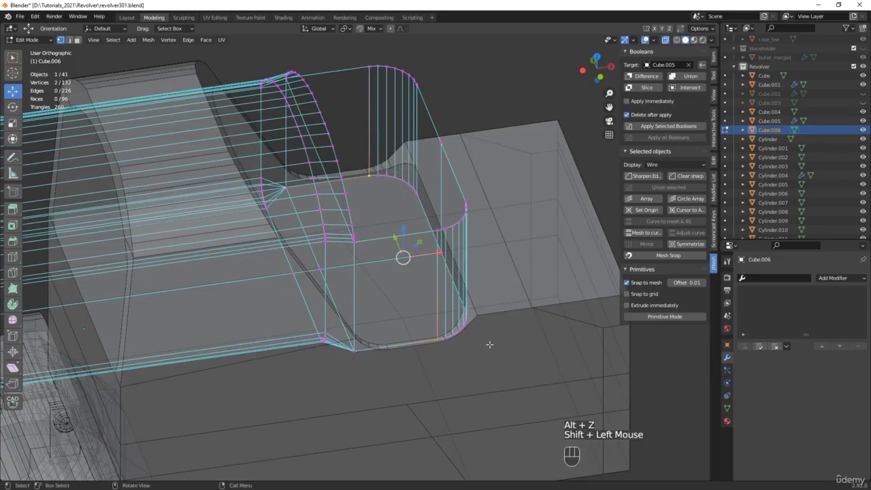
{"action": "middle_click_drag", "start_coordinate": [487, 346], "coordinate": [361, 284]}
{"action": "key", "text": "j"}
Step: Subdivide the three edges running along X on the bottom of Cube.006's end section with 3 cuts
{"action": "key", "text": "2"}
{"action": "left_click_drag", "start_coordinate": [365, 226], "coordinate": [365, 226]}
{"action": "left_click_drag", "start_coordinate": [351, 359], "coordinate": [351, 359]}
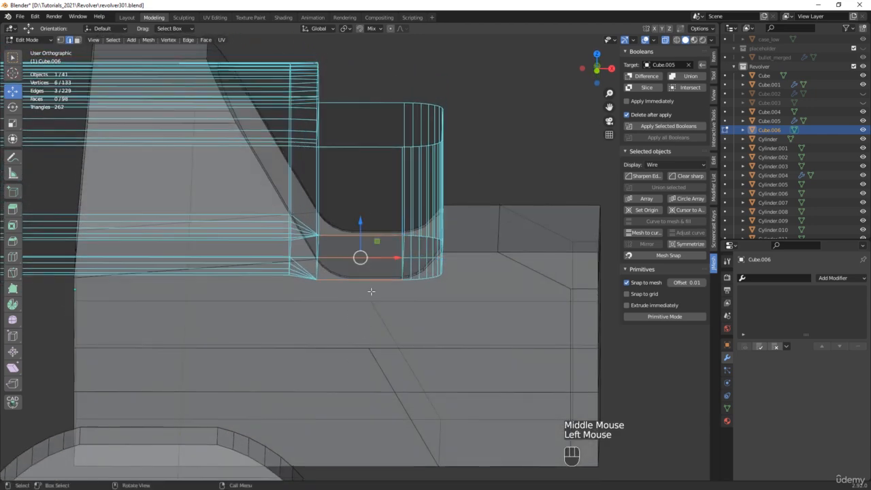
{"action": "middle_click_drag", "start_coordinate": [367, 297], "coordinate": [368, 299]}
{"action": "right_click", "coordinate": [367, 299]}
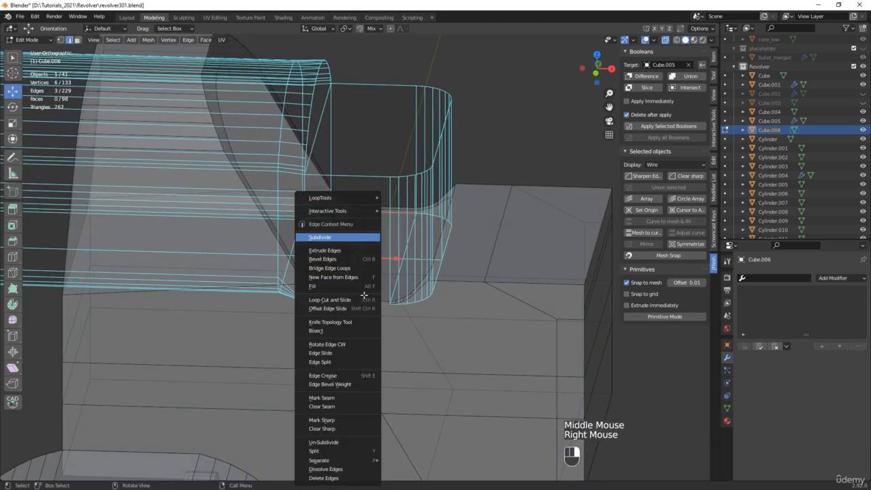
{"action": "left_click", "coordinate": [329, 238]}
{"action": "left_click", "coordinate": [151, 410]}
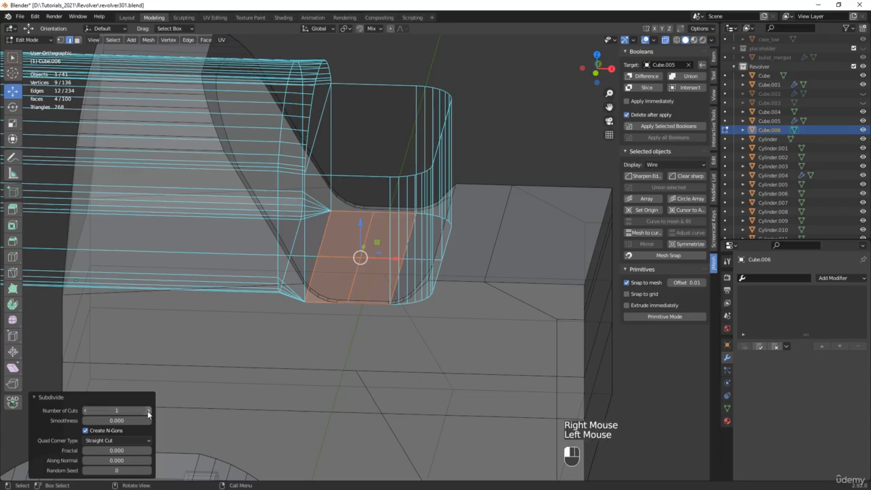
{"action": "left_click", "coordinate": [151, 410]}
{"action": "middle_click_drag", "start_coordinate": [379, 293], "coordinate": [373, 290]}
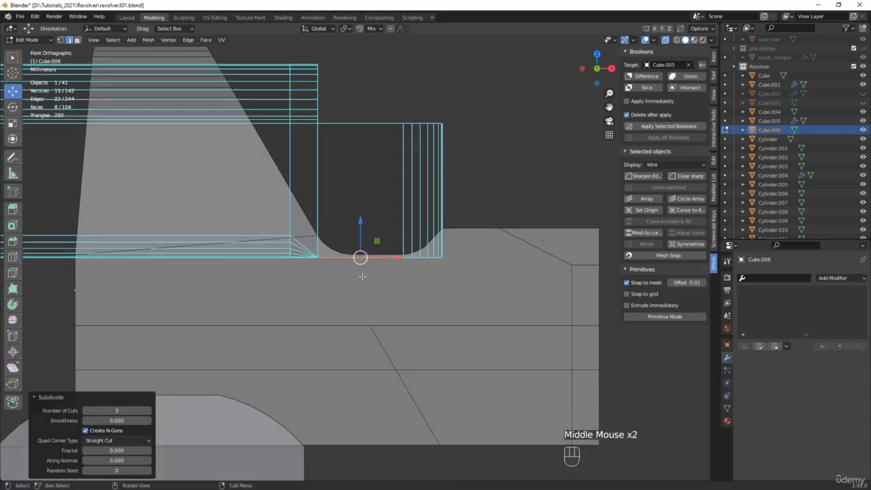
Step: Select all bottom faces of Cube.006's end section in front view and extrude them about 0.24 mm downward
{"action": "scroll", "coordinate": [375, 272], "scroll_direction": "up", "scroll_amount": 3}
{"action": "left_click_drag", "start_coordinate": [554, 199], "coordinate": [293, 255]}
{"action": "middle_click_drag", "start_coordinate": [293, 256], "coordinate": [418, 279]}
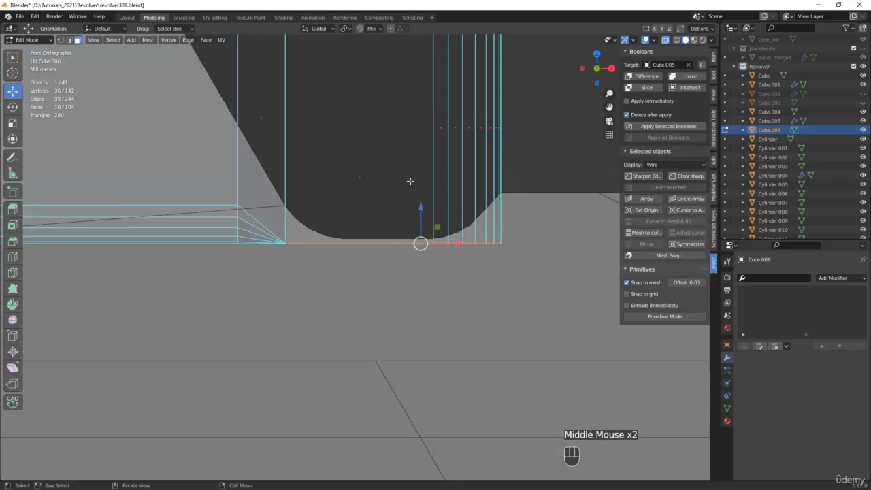
{"action": "scroll", "coordinate": [410, 181], "scroll_direction": "up", "scroll_amount": 2}
{"action": "key", "text": "e"}
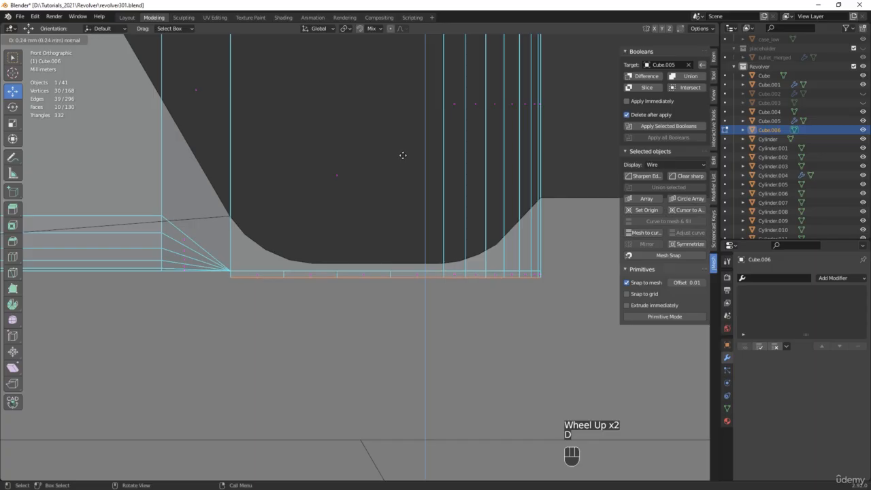
{"action": "left_click", "coordinate": [402, 156]}
Step: Extrude the bottom faces down about 0.29 mm and again about 0.30 mm, deselecting the strip nearest the step before each extrusion
{"action": "left_click_drag", "start_coordinate": [215, 297], "coordinate": [244, 272], "text": "ctrl"}
{"action": "left_click_drag", "start_coordinate": [271, 240], "coordinate": [272, 241], "text": "ctrl"}
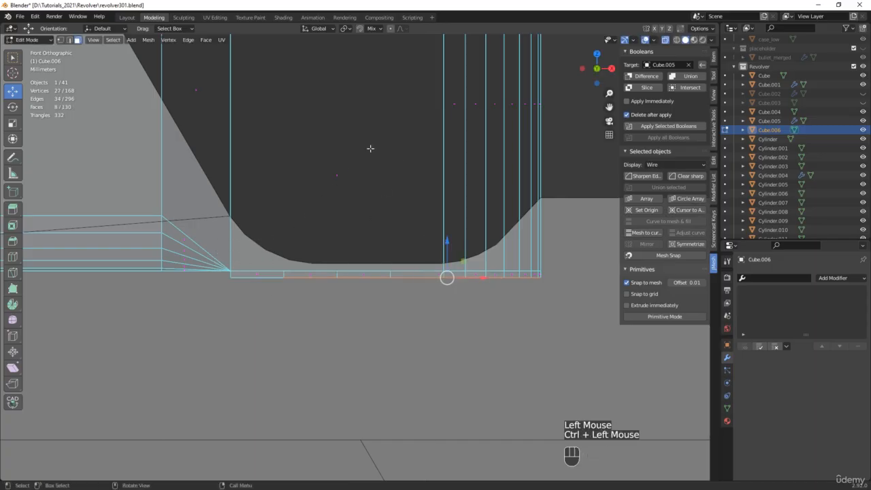
{"action": "key", "text": "d"}
{"action": "left_click", "coordinate": [368, 156]}
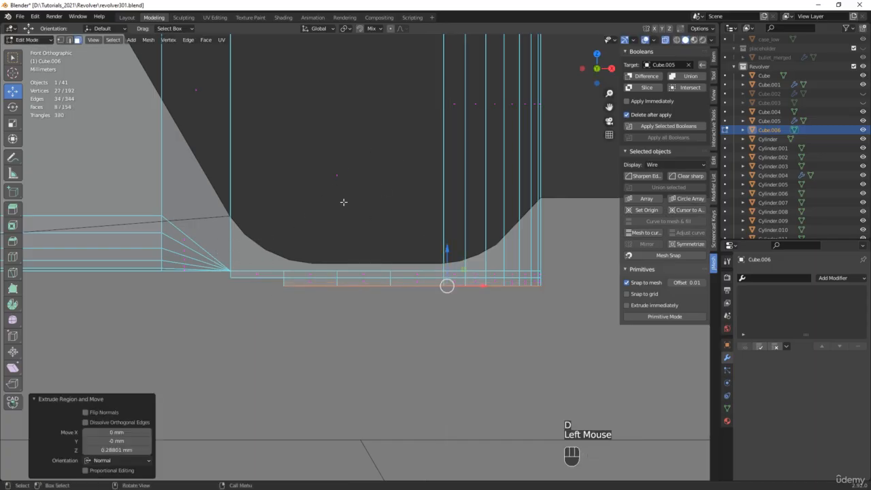
{"action": "left_click_drag", "start_coordinate": [235, 310], "coordinate": [328, 238], "text": "ctrl"}
{"action": "key", "text": "d"}
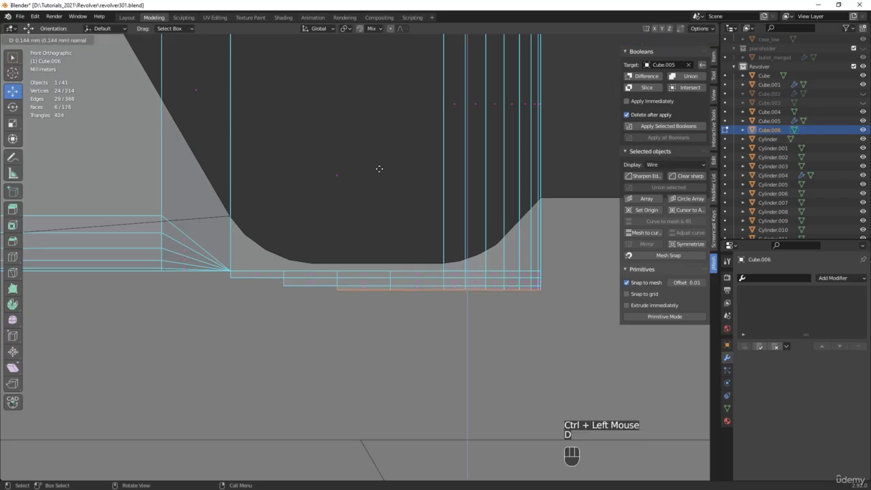
{"action": "left_click", "coordinate": [379, 170]}
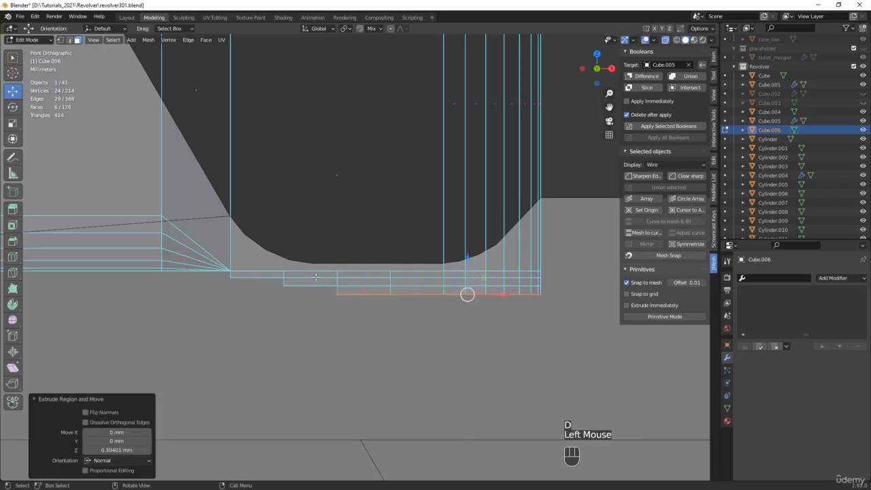
Step: Deselect one more strip of bottom faces, extrude the remaining faces about 0.32 mm downward, and turn off X-ray
{"action": "left_click_drag", "start_coordinate": [267, 323], "coordinate": [383, 217], "text": "ctrl"}
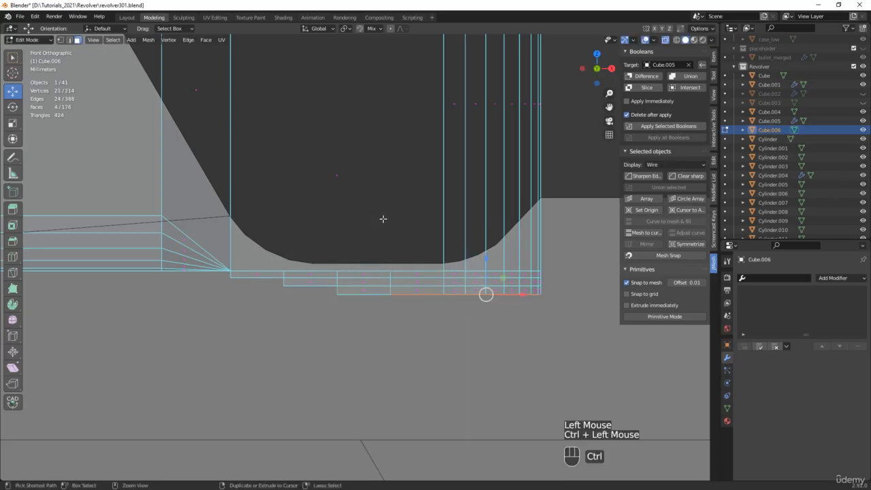
{"action": "key", "text": "d"}
{"action": "left_click", "coordinate": [395, 174]}
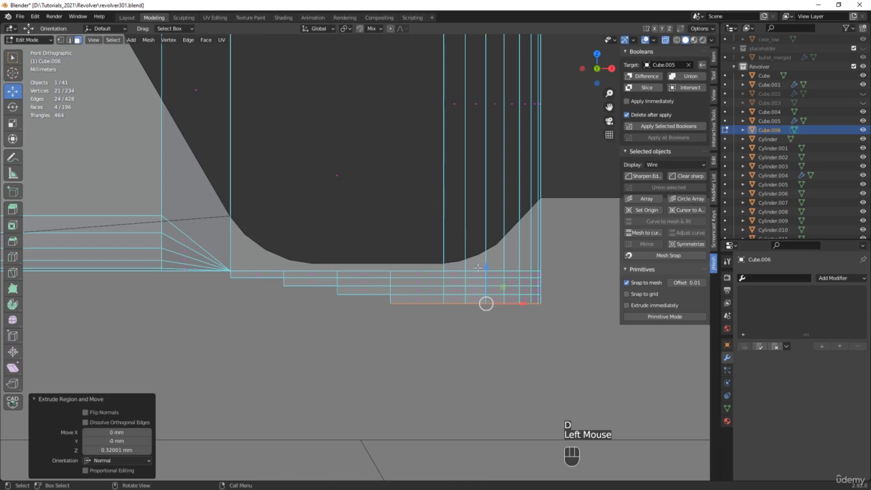
{"action": "scroll", "coordinate": [379, 236], "scroll_direction": "down", "scroll_amount": 2}
{"action": "middle_click_drag", "start_coordinate": [380, 233], "coordinate": [467, 307]}
{"action": "key", "text": "alt+z"}
{"action": "scroll", "coordinate": [381, 293], "scroll_direction": "down", "scroll_amount": 2}
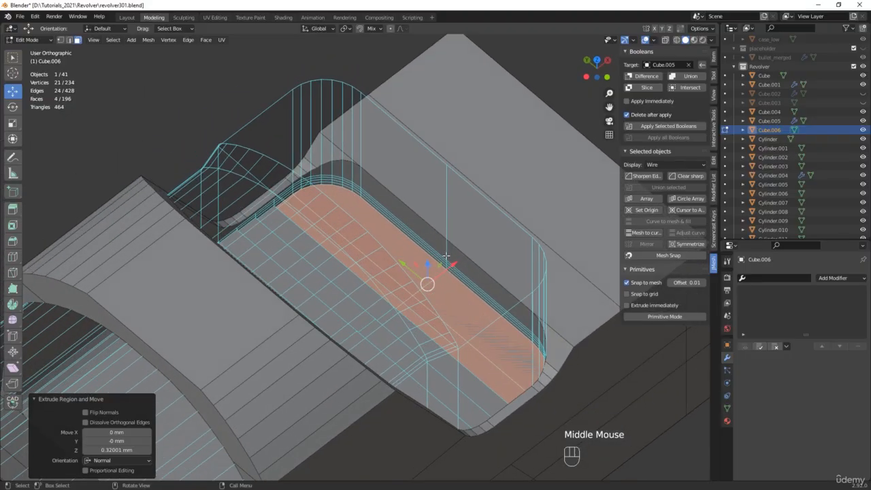
Step: Select the vertical middle edges on the end wall of Cube.006 and bevel them 2.09 mm wide with 1 segment
{"action": "scroll", "coordinate": [446, 256], "scroll_direction": "up", "scroll_amount": 4}
{"action": "key", "text": "2"}
{"action": "left_click", "coordinate": [467, 265]}
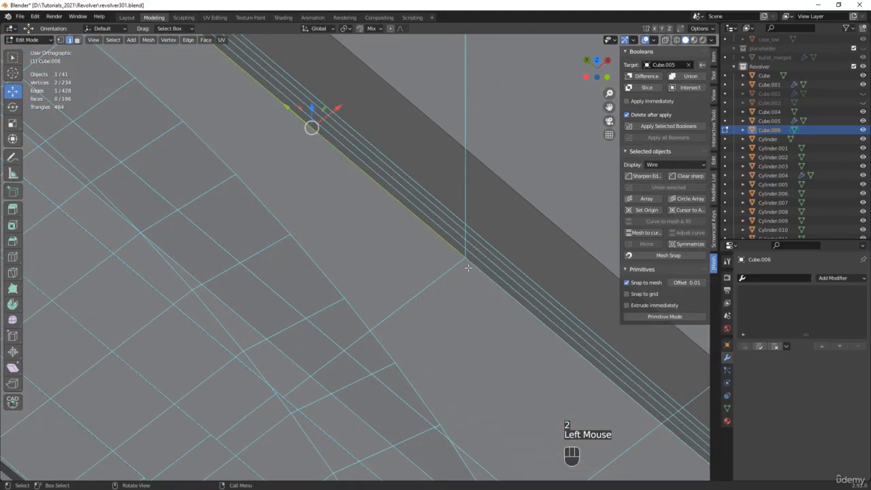
{"action": "scroll", "coordinate": [465, 252], "scroll_direction": "down", "scroll_amount": 4}
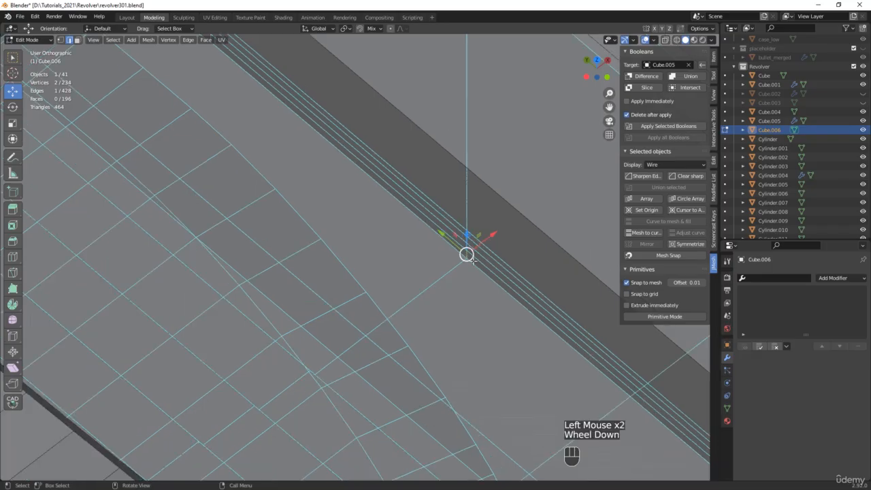
{"action": "left_click", "coordinate": [470, 164], "text": "ctrl"}
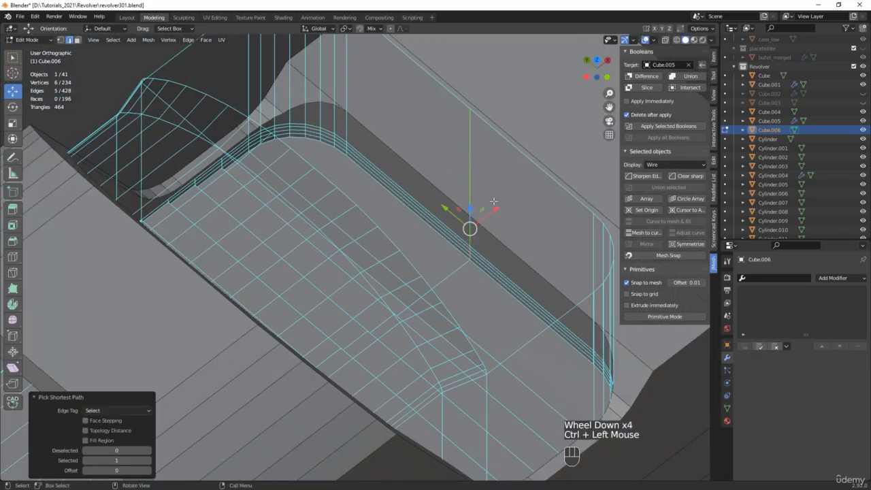
{"action": "key", "text": "ctrl+b"}
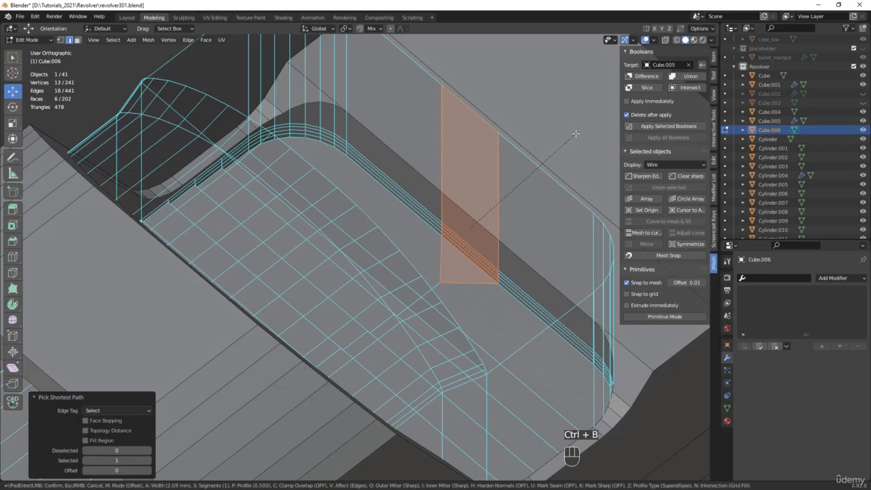
{"action": "left_click", "coordinate": [575, 134]}
Step: Select the column of five faces created by the bevel in the middle of Cube.006's end wall, including the thin strips at its bottom
{"action": "middle_click_drag", "start_coordinate": [229, 165], "coordinate": [466, 234]}
{"action": "scroll", "coordinate": [468, 234], "scroll_direction": "up", "scroll_amount": 3}
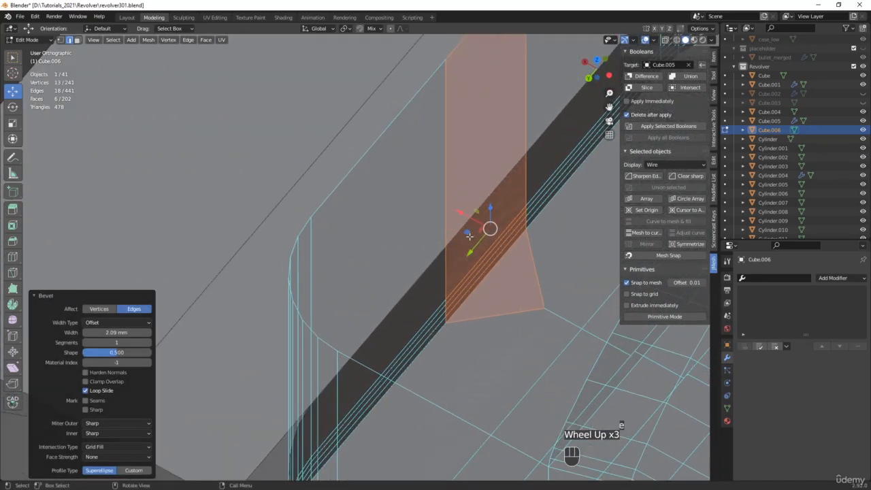
{"action": "key", "text": "3"}
{"action": "left_click", "coordinate": [460, 238]}
{"action": "scroll", "coordinate": [472, 255], "scroll_direction": "down", "scroll_amount": 1}
{"action": "middle_click_drag", "start_coordinate": [472, 256], "coordinate": [518, 286]}
{"action": "key", "text": "alt+z"}
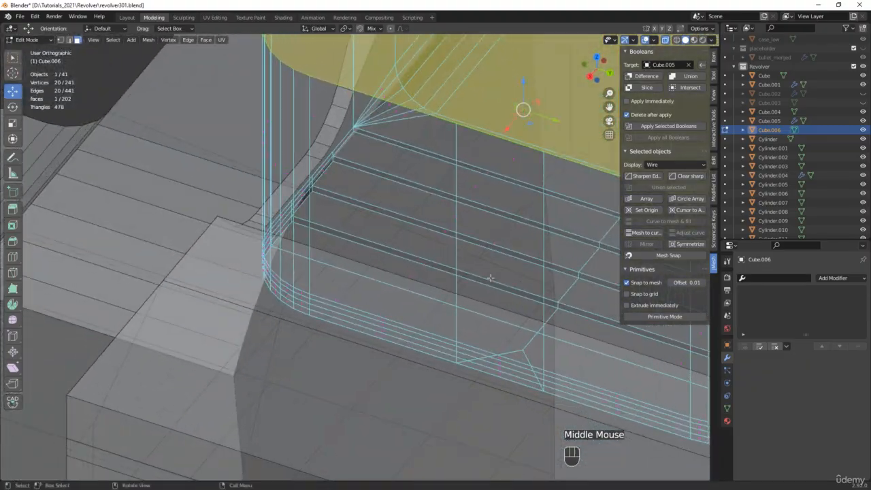
{"action": "left_click", "coordinate": [511, 167]}
{"action": "key", "text": "alt+z"}
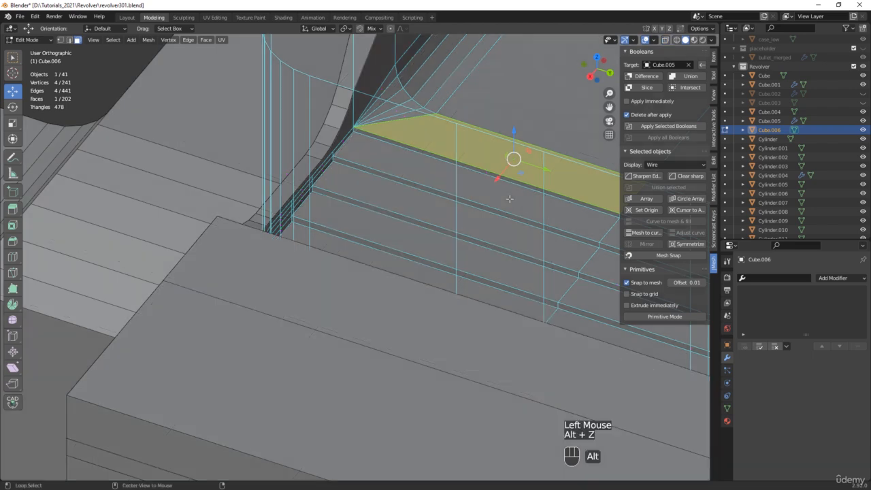
{"action": "left_click", "coordinate": [506, 200]}
{"action": "key", "text": "alt+z"}
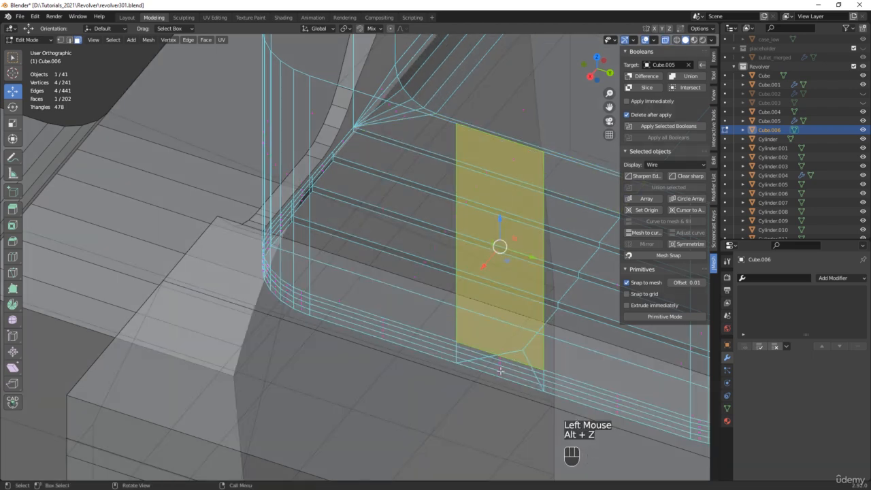
{"action": "scroll", "coordinate": [502, 377], "scroll_direction": "up", "scroll_amount": 3}
{"action": "left_click", "coordinate": [493, 370], "text": "shift"}
{"action": "key", "text": "ctrl+z"}
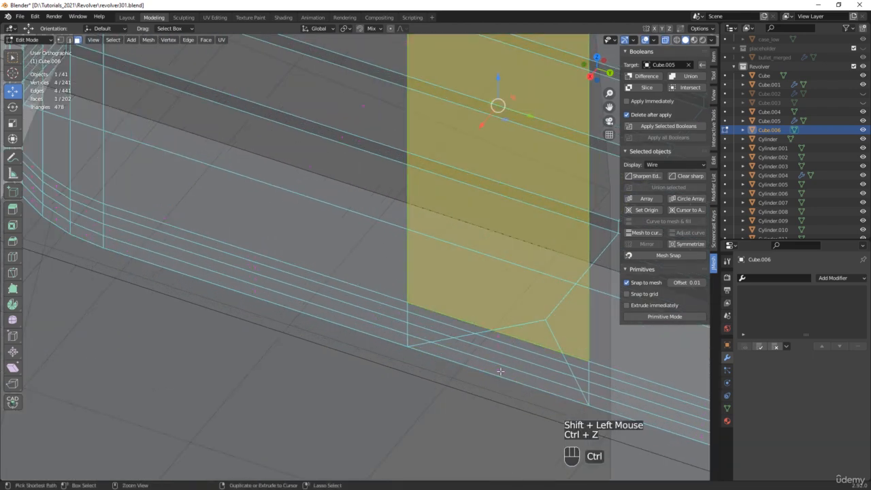
{"action": "left_click", "coordinate": [496, 368], "text": "ctrl"}
{"action": "scroll", "coordinate": [495, 368], "scroll_direction": "down", "scroll_amount": 3}
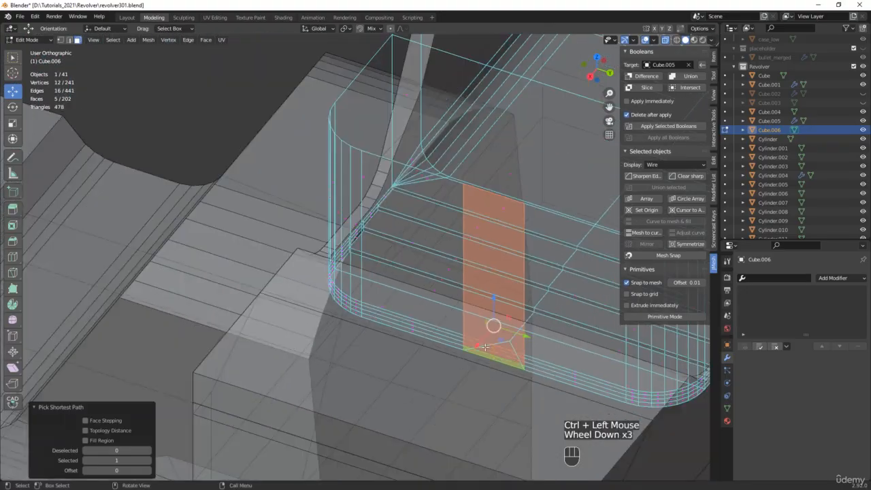
{"action": "mouse_move", "coordinate": [496, 368]}
{"action": "middle_mouse_down"}
{"action": "mouse_move", "coordinate": [555, 356]}
{"action": "mouse_move", "coordinate": [484, 375]}
{"action": "middle_mouse_up"}
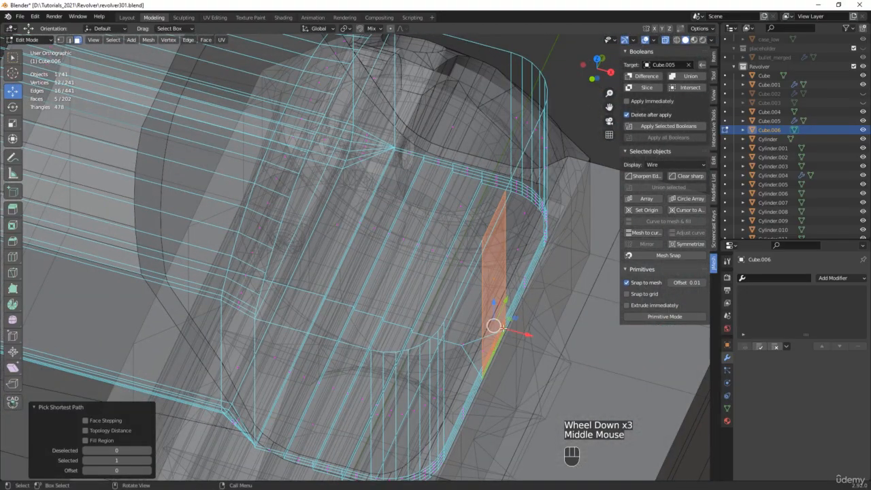
Step: Extrude the selected end-wall faces about 0.48 mm outward in top view and move them about 0.19 mm further along X
{"action": "middle_click_drag", "start_coordinate": [503, 327], "coordinate": [507, 324]}
{"action": "scroll", "coordinate": [506, 324], "scroll_direction": "up", "scroll_amount": 3}
{"action": "key", "text": "d"}
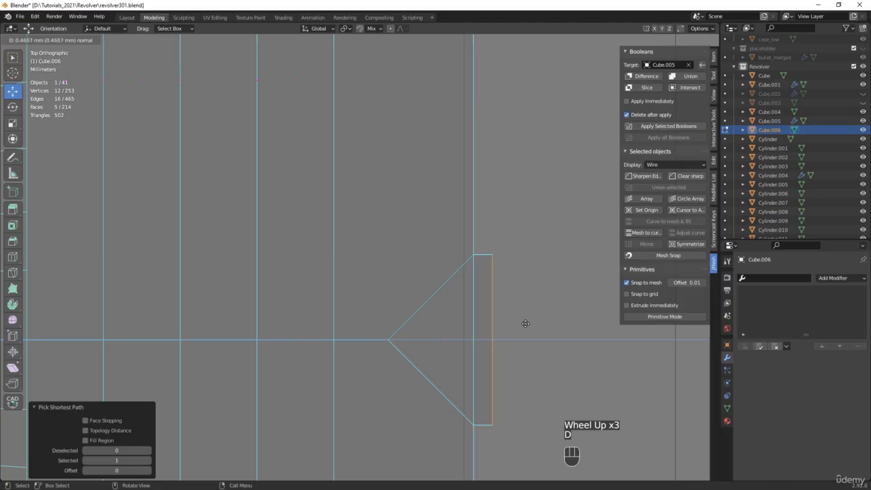
{"action": "left_click", "coordinate": [525, 323]}
{"action": "scroll", "coordinate": [525, 323], "scroll_direction": "down", "scroll_amount": 3}
{"action": "middle_click_drag", "start_coordinate": [525, 323], "coordinate": [489, 320]}
{"action": "scroll", "coordinate": [497, 314], "scroll_direction": "up", "scroll_amount": 2}
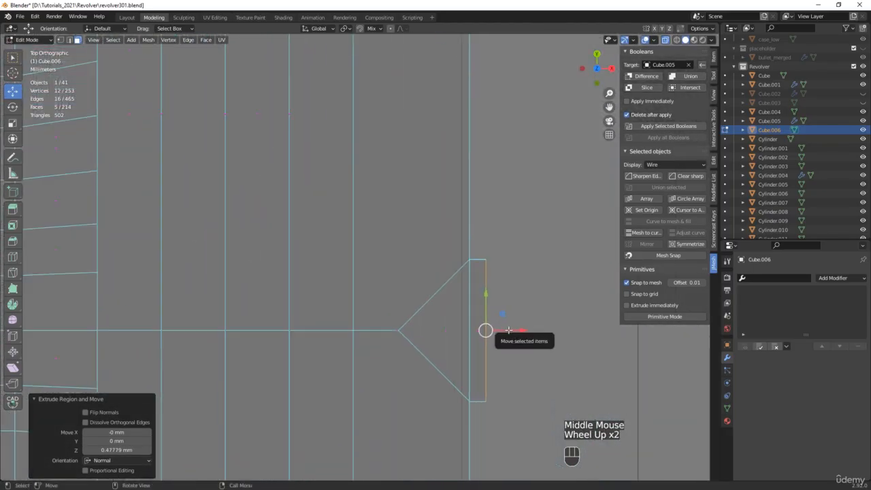
{"action": "left_click_drag", "start_coordinate": [507, 328], "coordinate": [515, 329]}
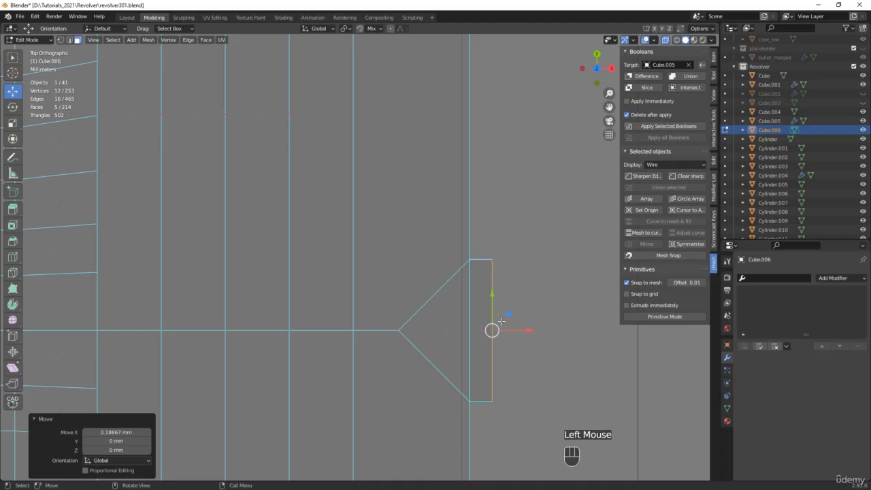
Step: Select the outer vertices of the extruded tab in top view and scale them to about 0.80 along Y to taper it
{"action": "key", "text": "1"}
{"action": "left_click", "coordinate": [491, 259]}
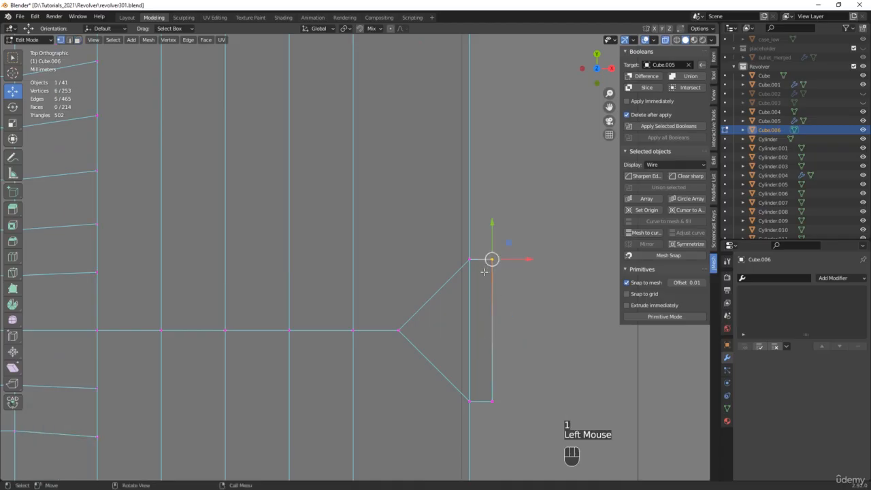
{"action": "left_click", "coordinate": [491, 401], "text": "shift"}
{"action": "key", "text": "r"}
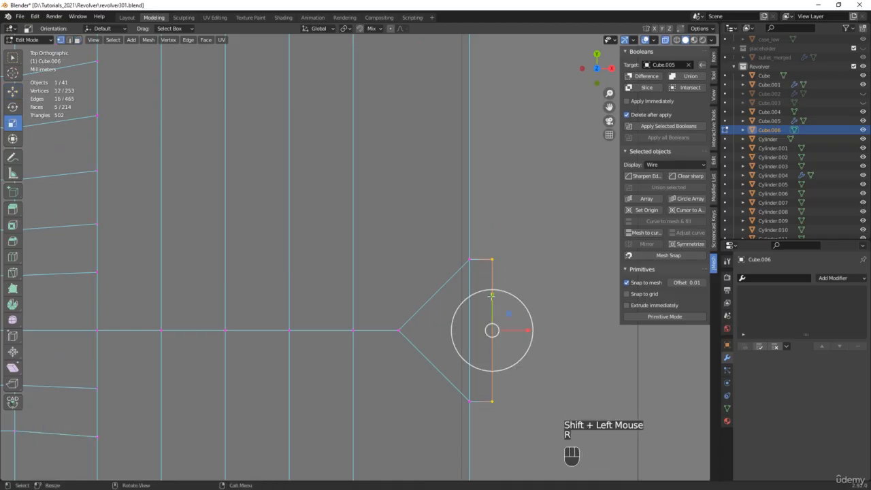
{"action": "left_click_drag", "start_coordinate": [491, 297], "coordinate": [492, 304]}
{"action": "scroll", "coordinate": [492, 304], "scroll_direction": "down", "scroll_amount": 3}
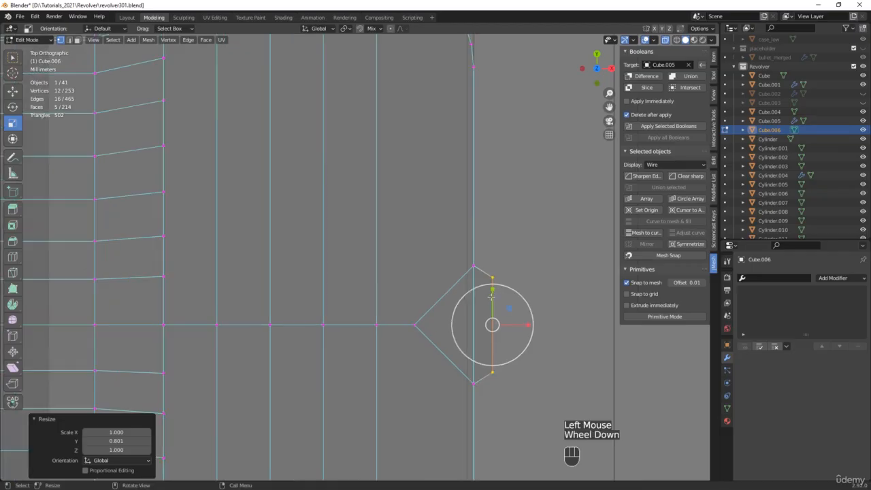
{"action": "middle_click_drag", "start_coordinate": [491, 304], "coordinate": [501, 228]}
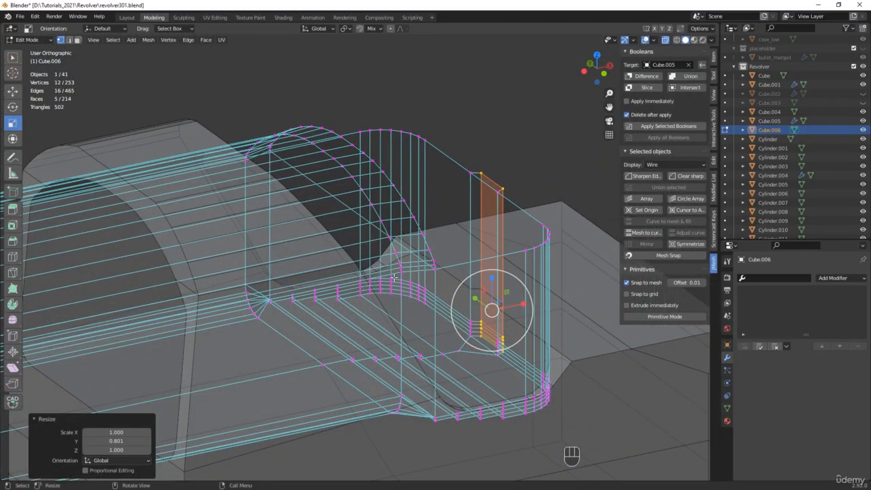
Step: Dissolve the uppermost extra horizontal edge loop running from the steps around Cube.006's rounded end wall
{"action": "middle_click_drag", "start_coordinate": [394, 277], "coordinate": [365, 272]}
{"action": "scroll", "coordinate": [347, 287], "scroll_direction": "up", "scroll_amount": 2}
{"action": "scroll", "coordinate": [346, 287], "scroll_direction": "up", "scroll_amount": 2}
{"action": "key", "text": "Tab"}
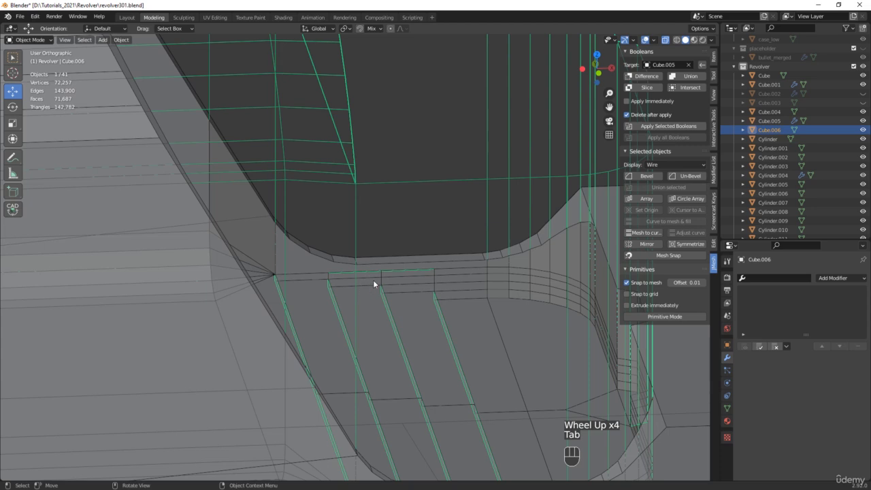
{"action": "key", "text": "Tab"}
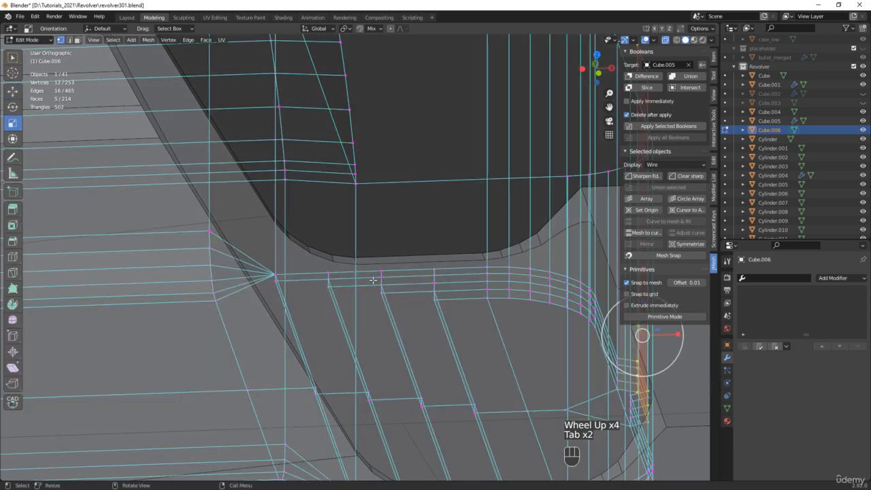
{"action": "key", "text": "2"}
{"action": "key", "text": "w"}
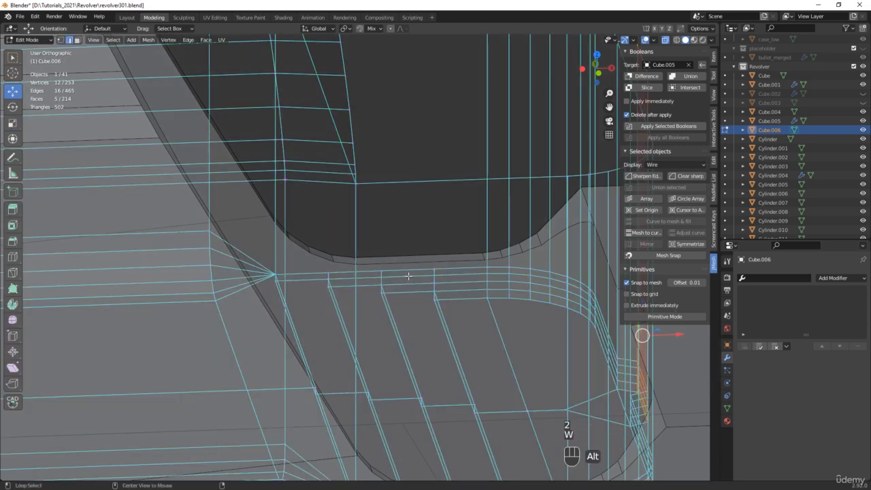
{"action": "left_click", "coordinate": [408, 275], "text": "alt"}
{"action": "key", "text": "x"}
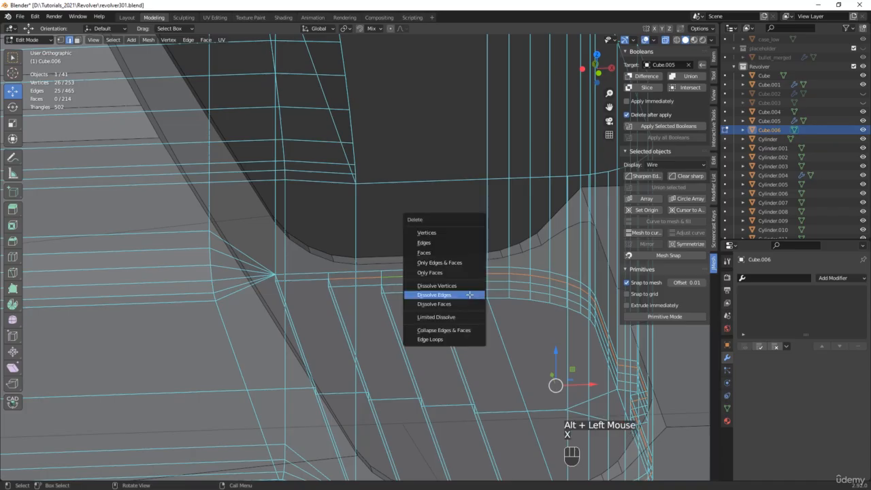
{"action": "left_click", "coordinate": [470, 294]}
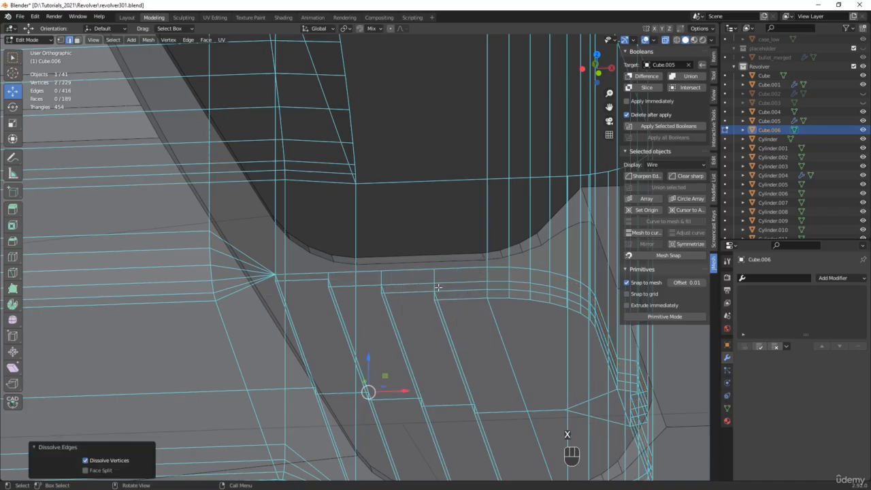
Step: Dissolve the two remaining extra horizontal edge loops around the lower wall of Cube.006's stepped end
{"action": "left_click", "coordinate": [419, 287], "text": "alt"}
{"action": "key", "text": "x"}
{"action": "left_click", "coordinate": [419, 287]}
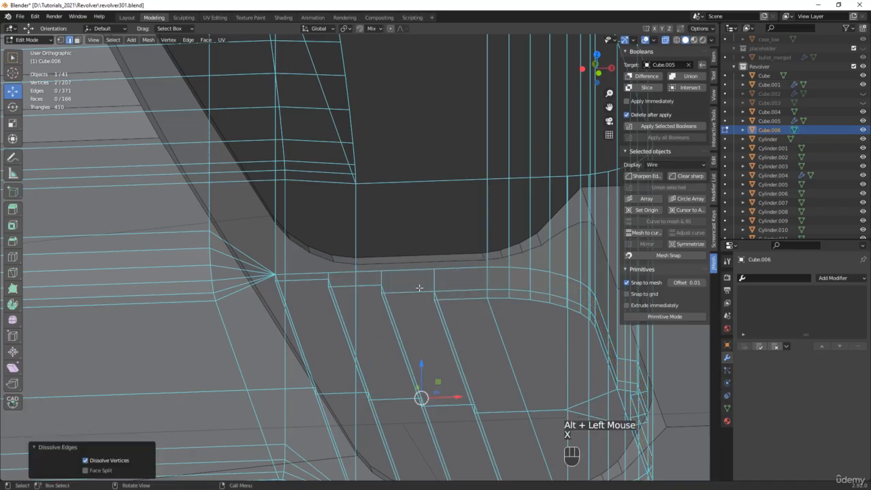
{"action": "left_click", "coordinate": [519, 290], "text": "alt"}
{"action": "key", "text": "x"}
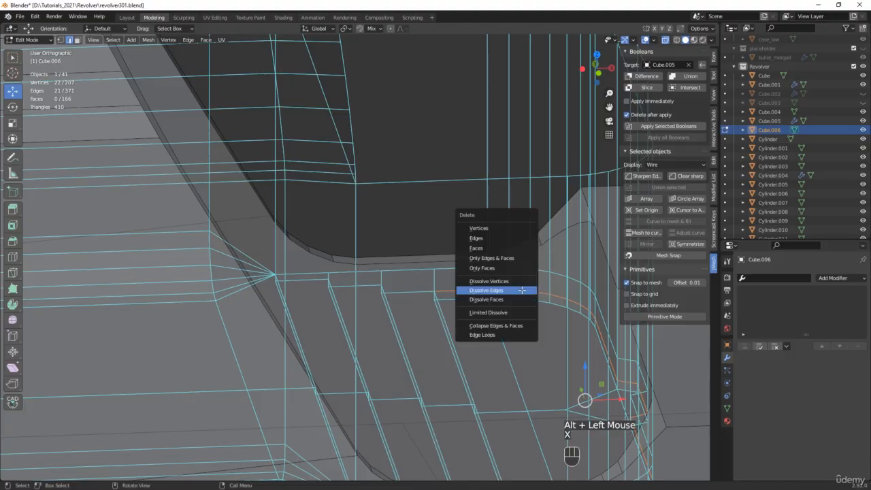
{"action": "left_click", "coordinate": [521, 291]}
{"action": "scroll", "coordinate": [521, 292], "scroll_direction": "down", "scroll_amount": 2}
{"action": "middle_click_drag", "start_coordinate": [521, 292], "coordinate": [480, 296]}
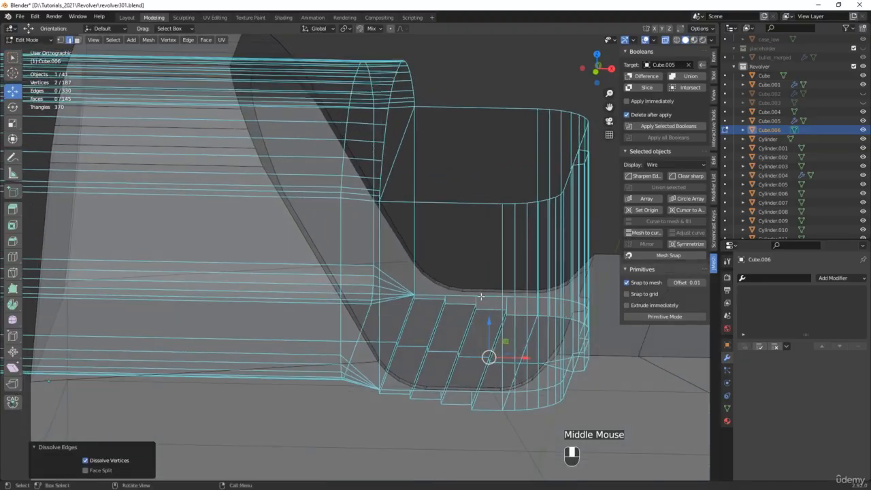
{"action": "scroll", "coordinate": [446, 295], "scroll_direction": "up", "scroll_amount": 3}
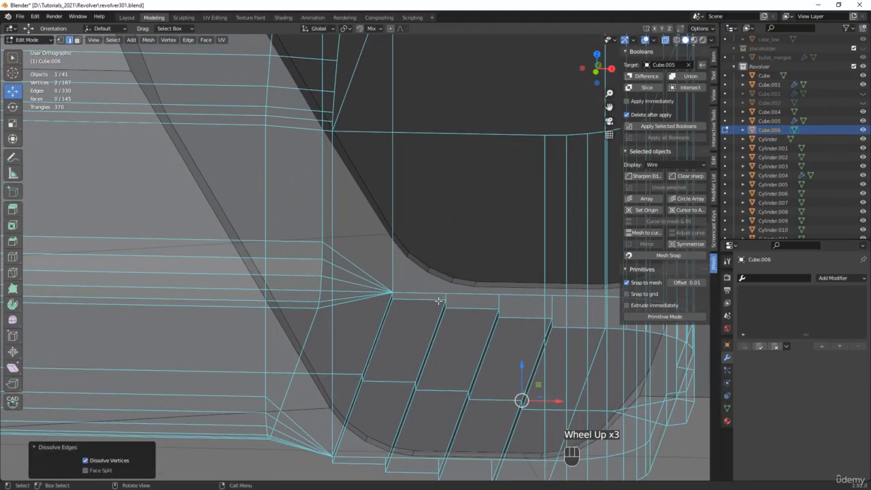
Step: Leave mesh editing and apply Cube.005's FC_BOOL Difference modifier to all objects that share its mesh data
{"action": "scroll", "coordinate": [438, 300], "scroll_direction": "down", "scroll_amount": 6}
{"action": "key", "text": "Tab"}
{"action": "middle_click_drag", "start_coordinate": [428, 288], "coordinate": [476, 298]}
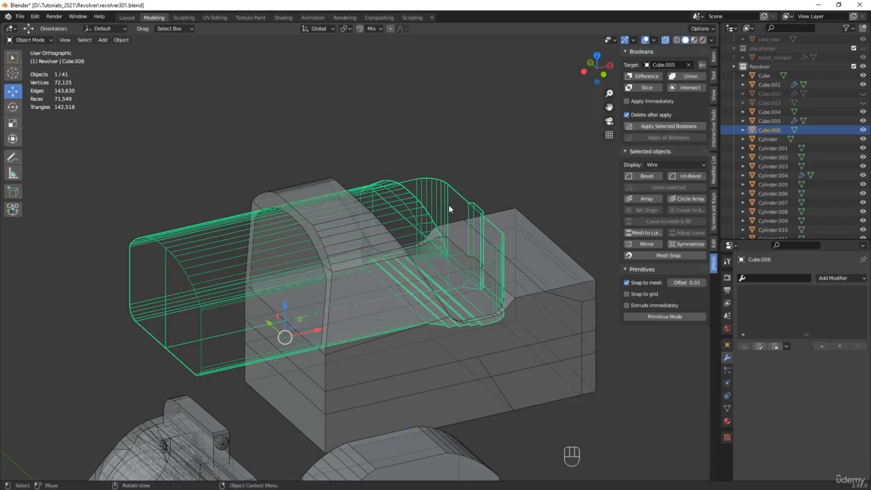
{"action": "scroll", "coordinate": [424, 247], "scroll_direction": "down", "scroll_amount": 2}
{"action": "left_click", "coordinate": [651, 127]}
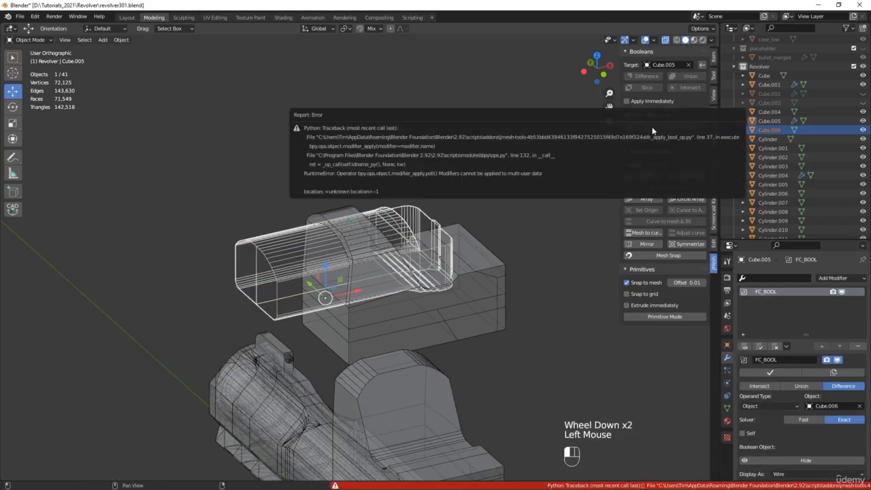
{"action": "left_click", "coordinate": [626, 281]}
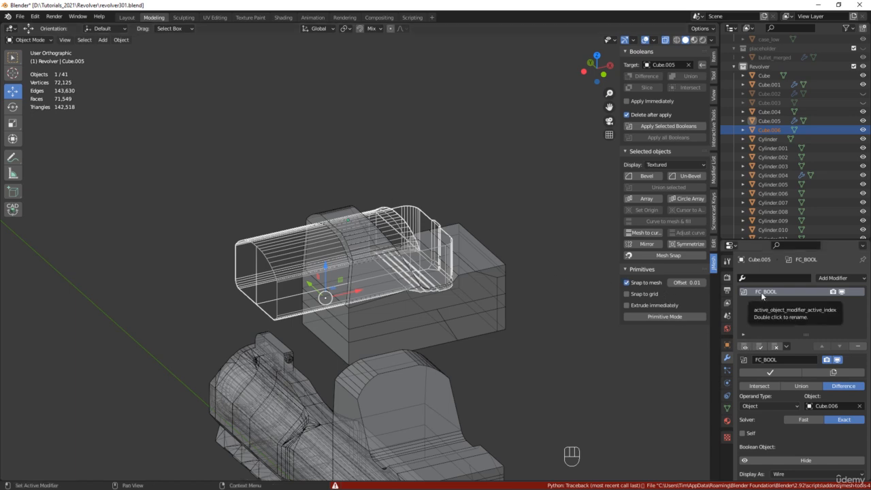
{"action": "left_click", "coordinate": [770, 372]}
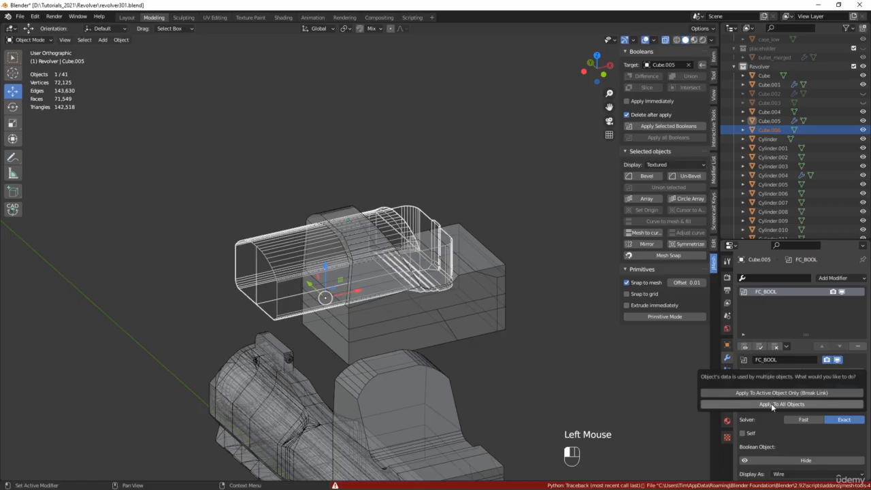
{"action": "left_click", "coordinate": [771, 403]}
Step: Delete the cutter Cube.006 and the duplicate block Cube.005, and turn off X-ray
{"action": "middle_click_drag", "start_coordinate": [514, 374], "coordinate": [304, 393]}
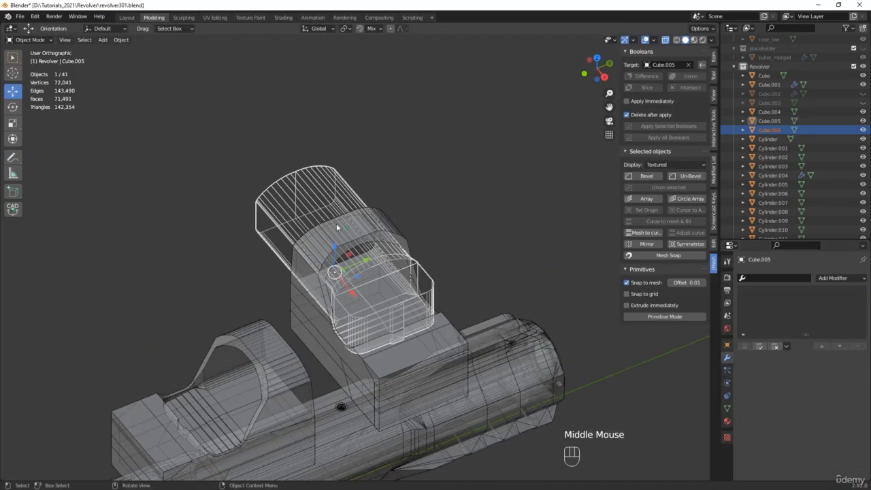
{"action": "key", "text": "x"}
{"action": "left_click", "coordinate": [317, 203]}
{"action": "left_click", "coordinate": [351, 249]}
{"action": "key", "text": "x"}
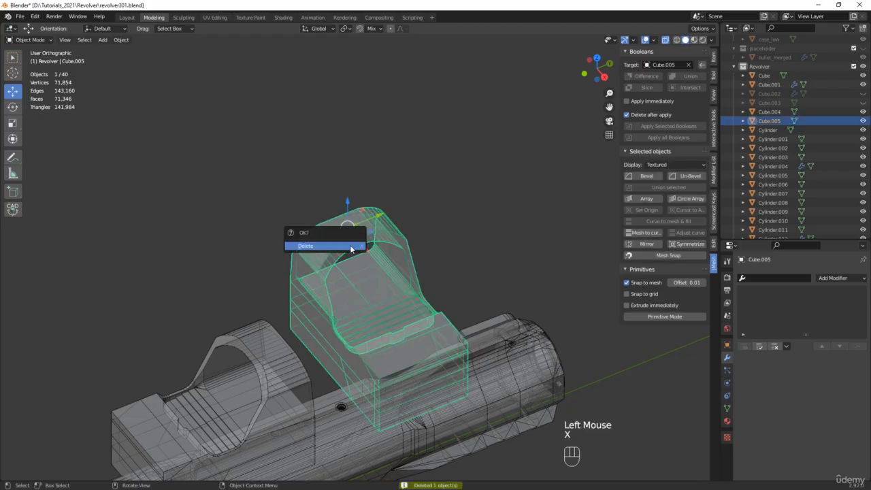
{"action": "left_click", "coordinate": [350, 246]}
{"action": "key", "text": "alt+z"}
{"action": "middle_click_drag", "start_coordinate": [350, 249], "coordinate": [518, 102], "text": "shift"}
{"action": "scroll", "coordinate": [402, 207], "scroll_direction": "up", "scroll_amount": 4}
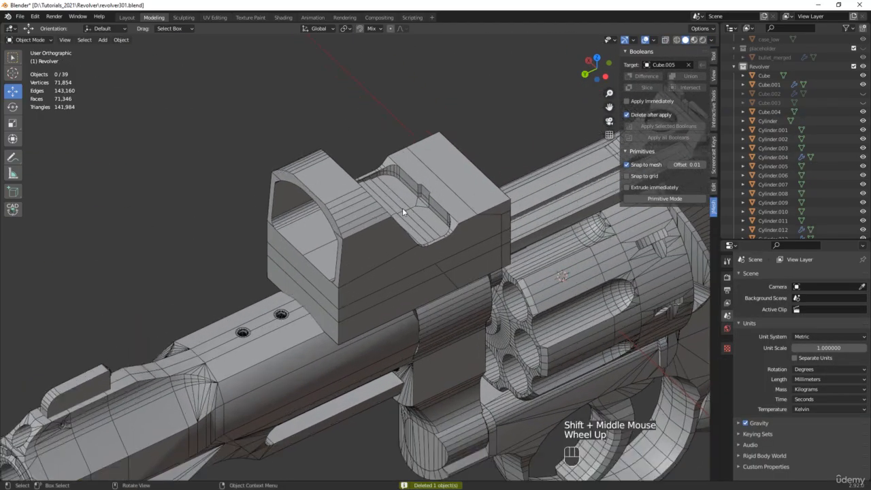
{"action": "middle_click_drag", "start_coordinate": [426, 194], "coordinate": [383, 189]}
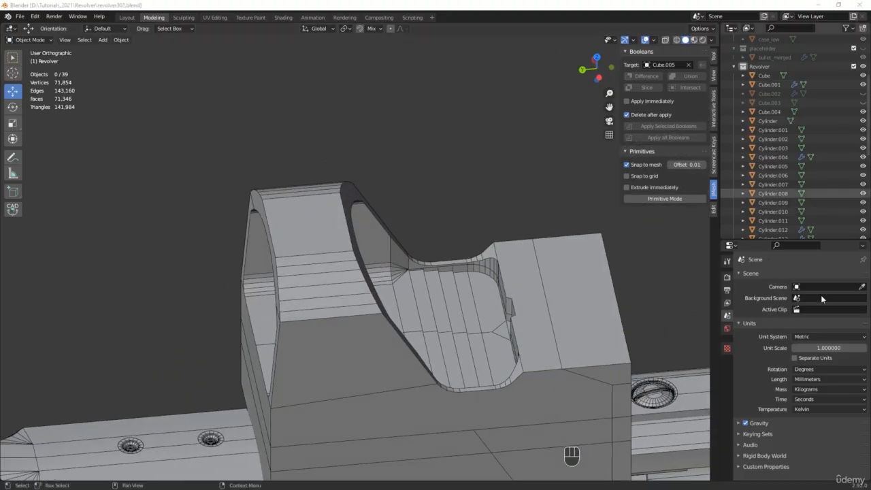
Step: Select the carved block Cube.004, search the add-on preferences for "mirror" and enable the Mesh: Auto Mirror add-on
{"action": "left_click", "coordinate": [525, 310]}
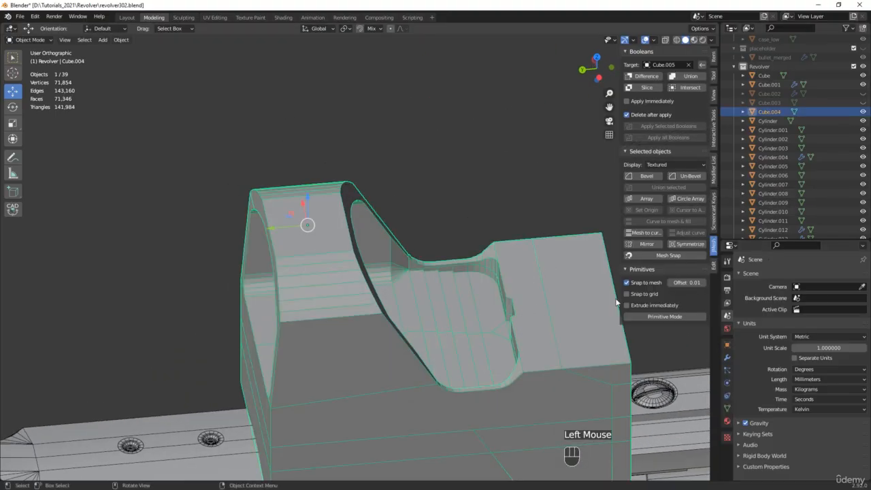
{"action": "left_click", "coordinate": [35, 16]}
{"action": "left_click", "coordinate": [50, 144]}
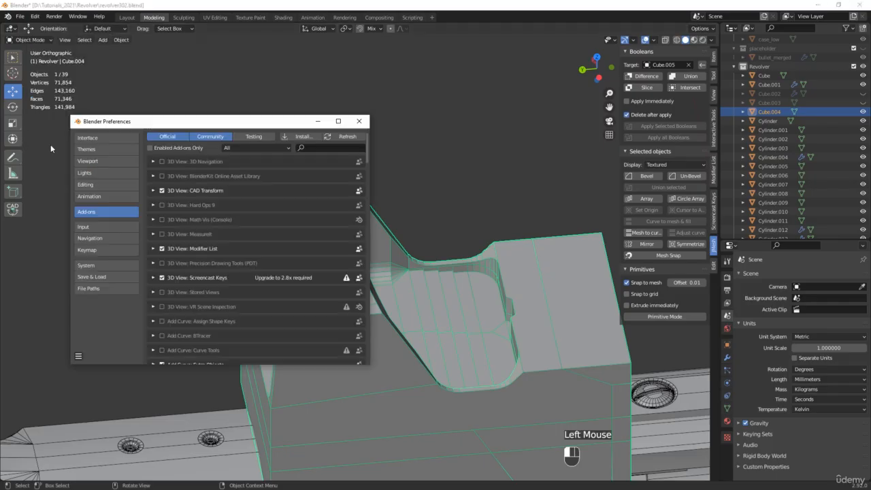
{"action": "left_click", "coordinate": [302, 148]}
{"action": "type", "text": "mirror"}
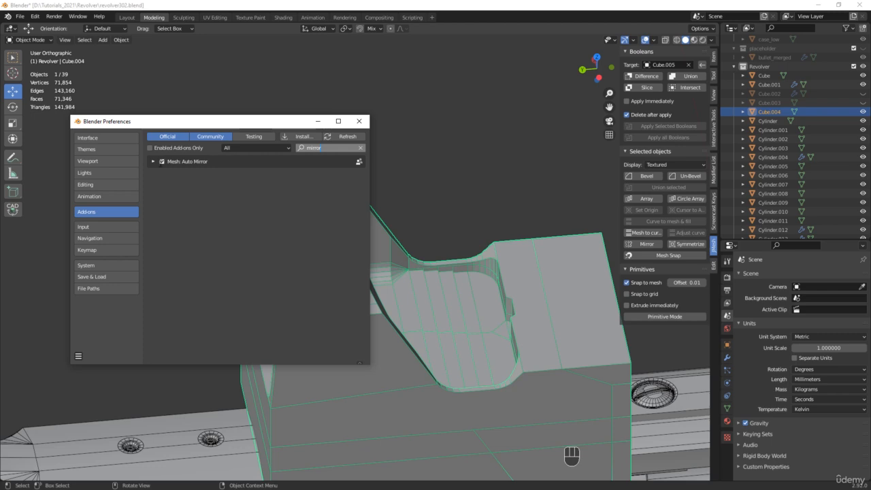
{"action": "left_click", "coordinate": [162, 161]}
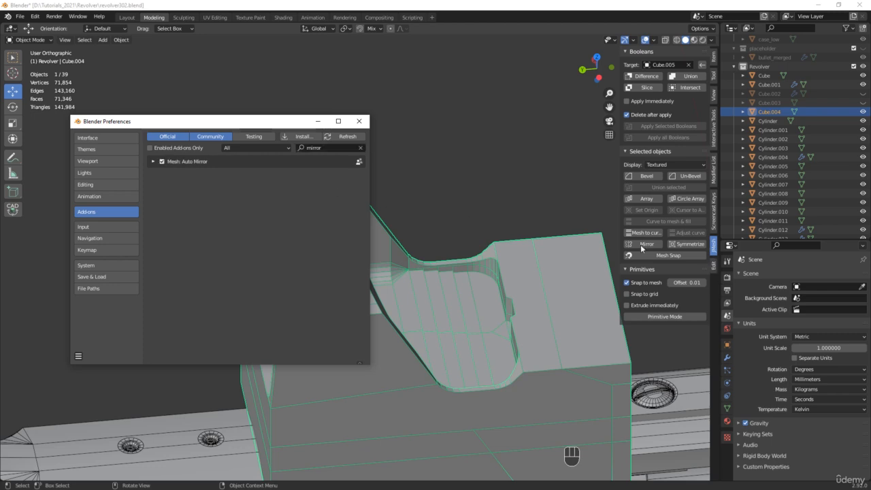
Step: Turn off Cut and Mirror in the Auto Mirror settings and run AutoMirror on Cube.004 along X to split it down the centre
{"action": "left_click", "coordinate": [713, 267]}
{"action": "left_click", "coordinate": [713, 267]}
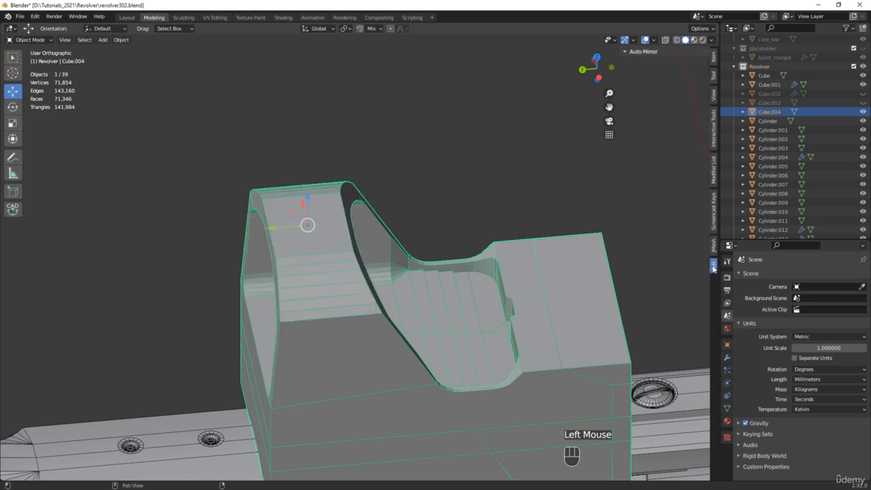
{"action": "left_click", "coordinate": [624, 52]}
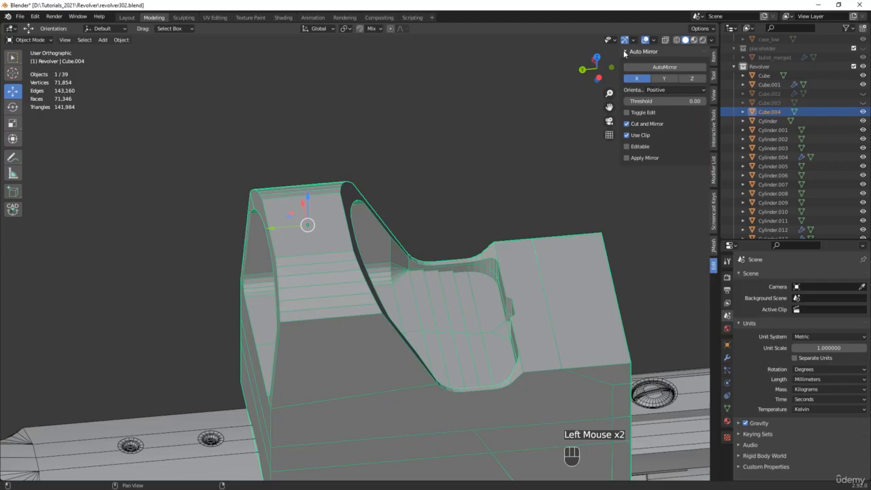
{"action": "left_click", "coordinate": [648, 125]}
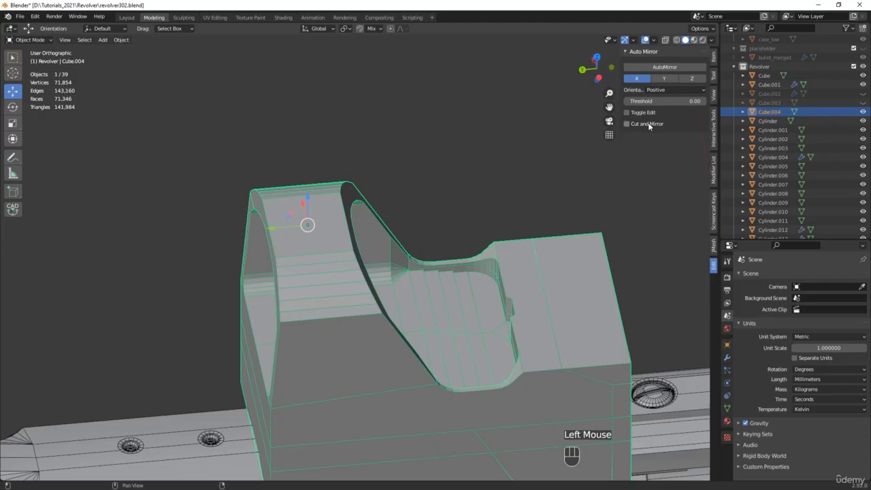
{"action": "left_click", "coordinate": [665, 66]}
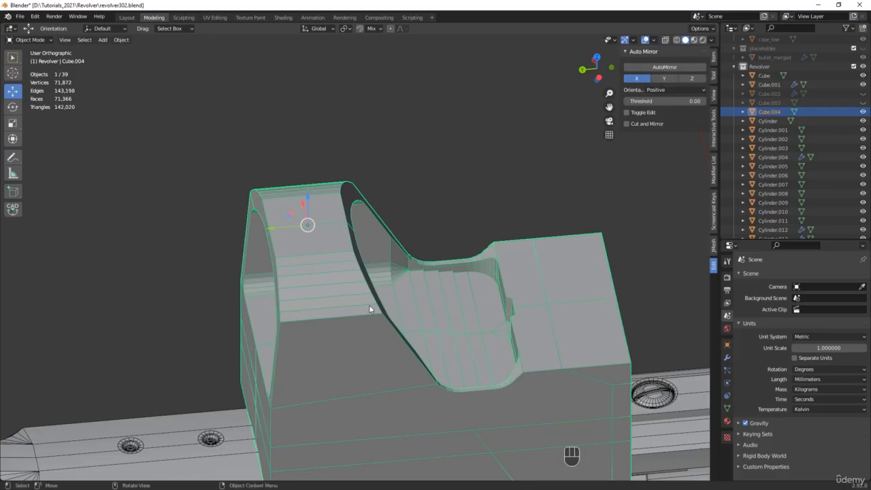
Step: Delete all of Cube.004's vertices on one side of the new centre line, using X-ray to select through the mesh
{"action": "scroll", "coordinate": [372, 309], "scroll_direction": "down", "scroll_amount": 2}
{"action": "middle_click_drag", "start_coordinate": [372, 310], "coordinate": [481, 360]}
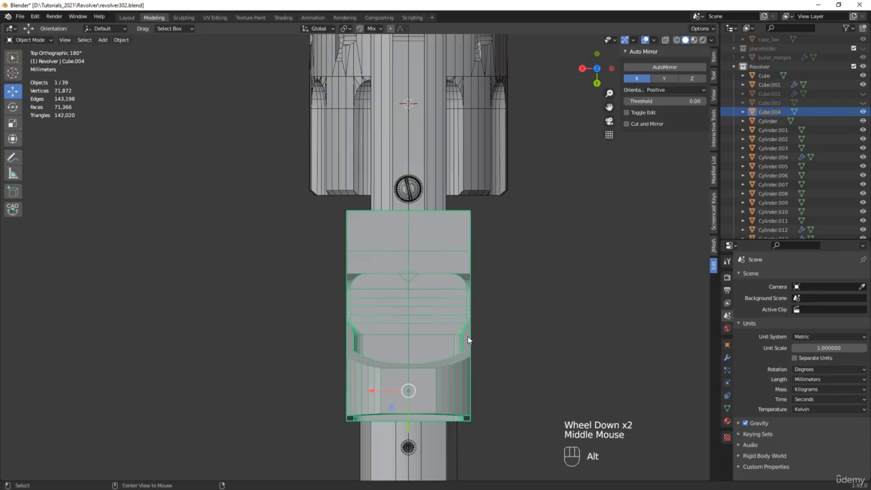
{"action": "key", "text": "alt+z"}
{"action": "key", "text": "Tab"}
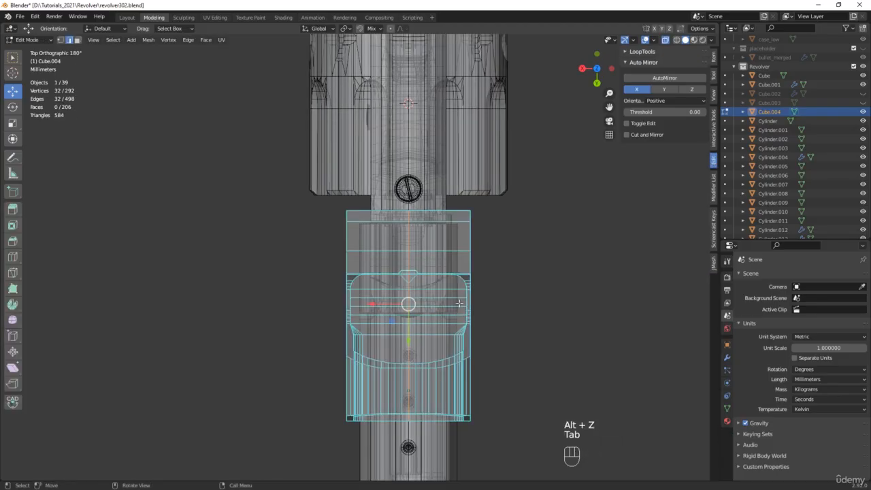
{"action": "key", "text": "1"}
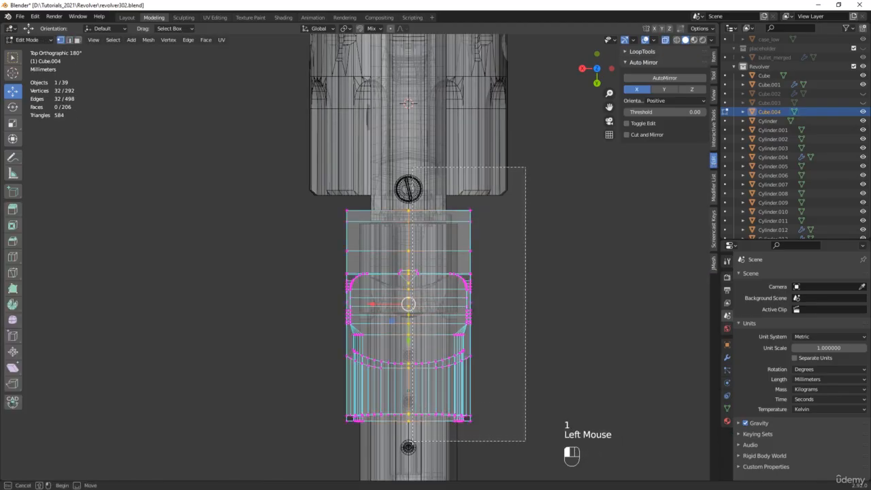
{"action": "left_click_drag", "start_coordinate": [412, 441], "coordinate": [410, 445]}
{"action": "middle_click_drag", "start_coordinate": [458, 326], "coordinate": [464, 345]}
{"action": "key", "text": "x"}
{"action": "left_click", "coordinate": [455, 282]}
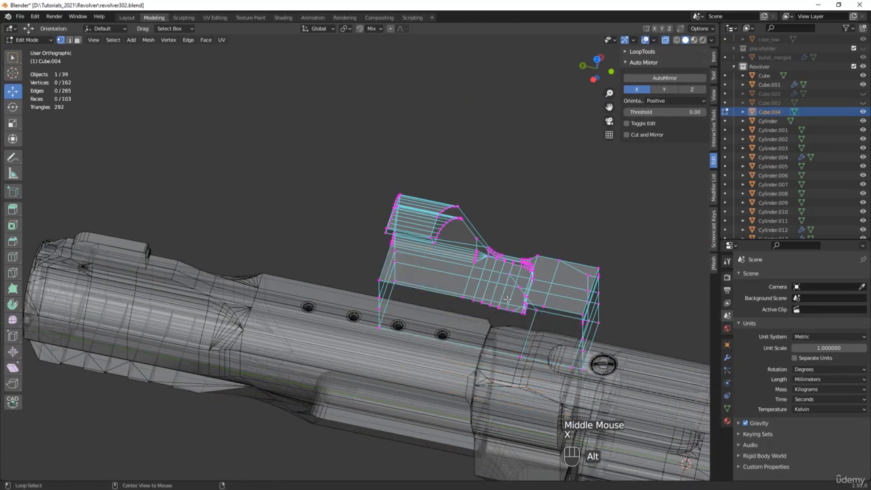
{"action": "key", "text": "alt+z"}
Step: Subdivide the crosswise edges of the recess steps on the half block with one cut
{"action": "middle_click_drag", "start_coordinate": [456, 282], "coordinate": [525, 354]}
{"action": "scroll", "coordinate": [528, 294], "scroll_direction": "up", "scroll_amount": 4}
{"action": "key", "text": "2"}
{"action": "left_click", "coordinate": [515, 287]}
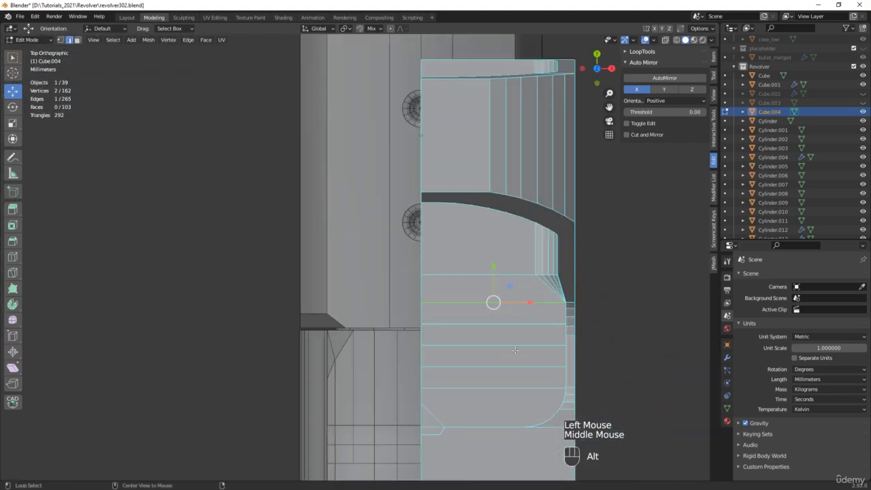
{"action": "key", "text": "alt+z"}
{"action": "left_click_drag", "start_coordinate": [512, 375], "coordinate": [509, 293]}
{"action": "middle_click_drag", "start_coordinate": [505, 327], "coordinate": [479, 239]}
{"action": "right_click", "coordinate": [479, 240]}
{"action": "left_click", "coordinate": [478, 240]}
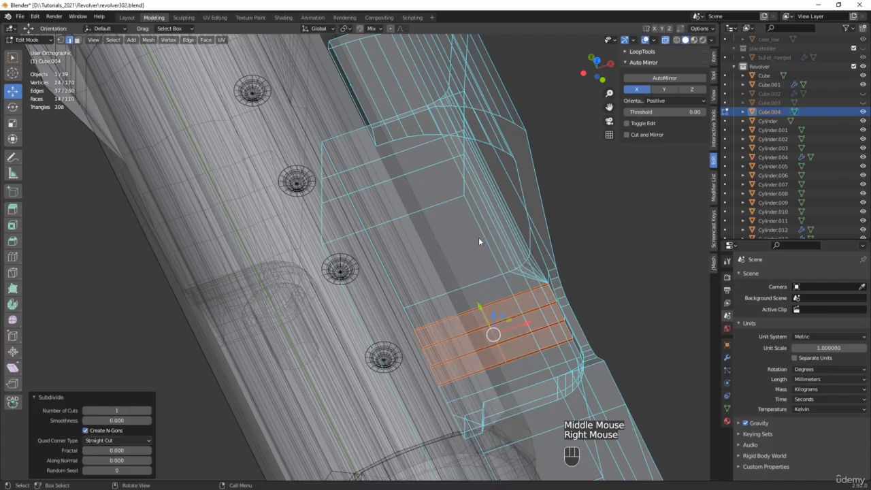
{"action": "key", "text": "alt+z"}
{"action": "scroll", "coordinate": [497, 333], "scroll_direction": "up", "scroll_amount": 2}
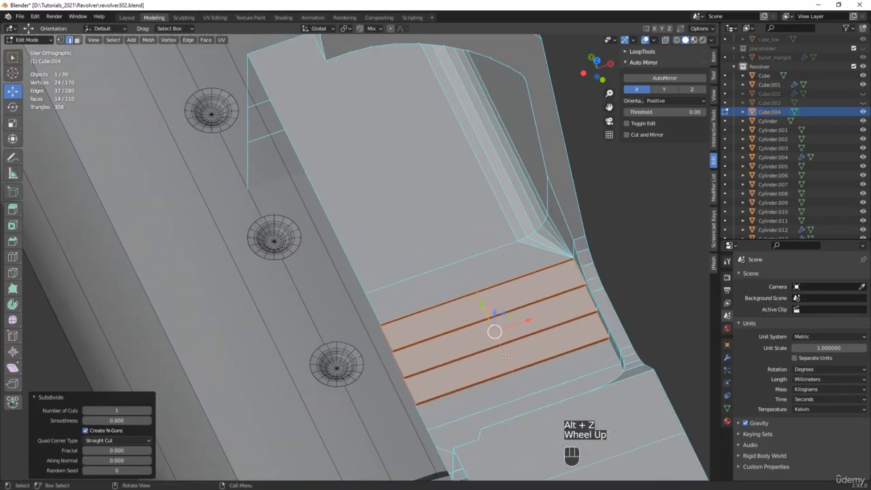
Step: Move the new midpoint edge loop across the steps along X towards the outer wall, by about 3.76 mm and another 1.96 mm
{"action": "left_click", "coordinate": [505, 356], "text": "alt"}
{"action": "middle_click_drag", "start_coordinate": [521, 318], "coordinate": [488, 342]}
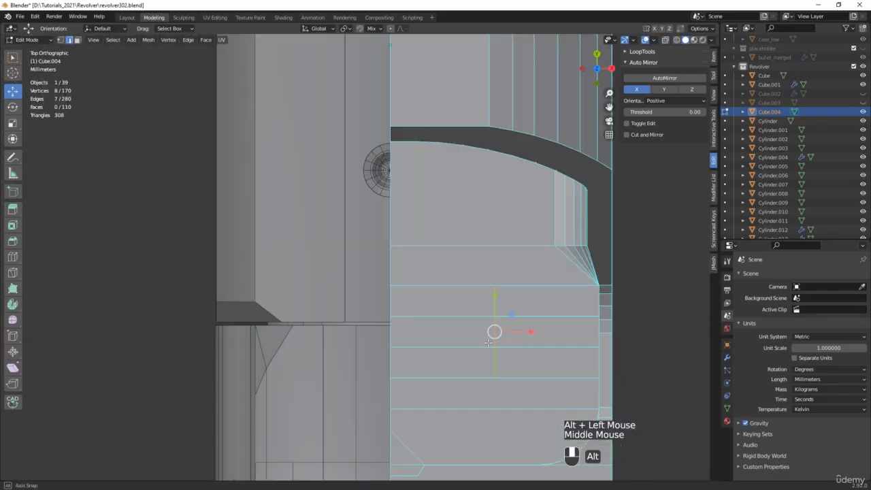
{"action": "left_click_drag", "start_coordinate": [517, 331], "coordinate": [580, 328]}
{"action": "left_click_drag", "start_coordinate": [583, 330], "coordinate": [611, 332]}
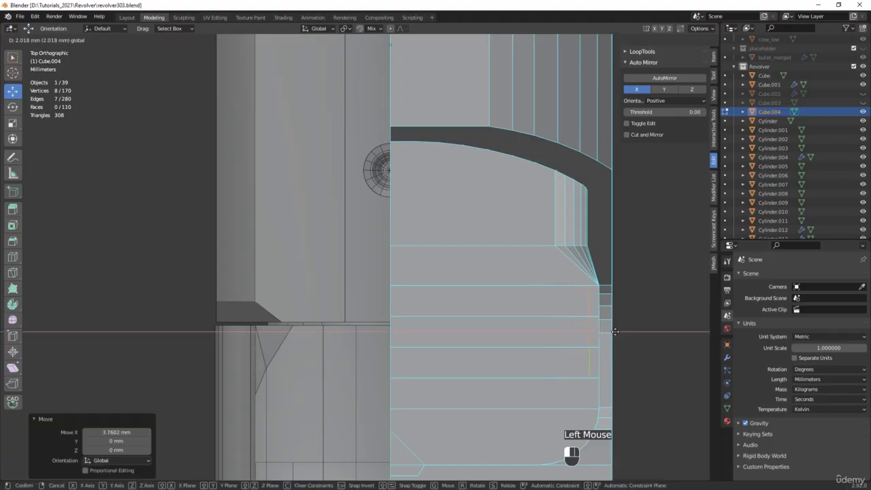
{"action": "middle_click_drag", "start_coordinate": [612, 331], "coordinate": [554, 313]}
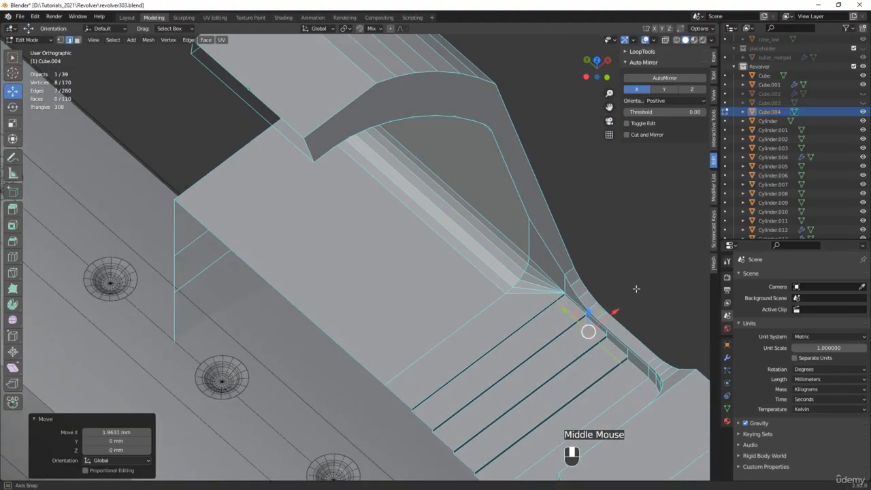
Step: Delete the five narrow triangular faces that fan out at the corner between the rounded recess edge and the first step
{"action": "scroll", "coordinate": [549, 310], "scroll_direction": "up", "scroll_amount": 2}
{"action": "scroll", "coordinate": [537, 290], "scroll_direction": "up", "scroll_amount": 1}
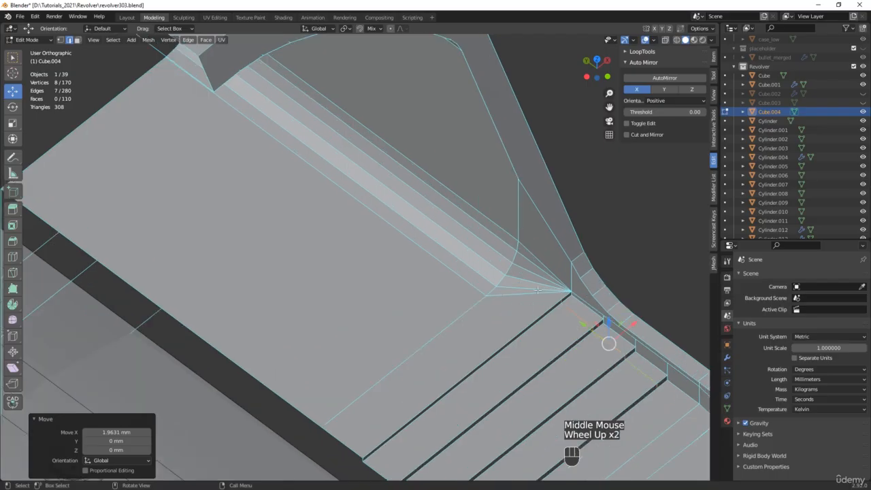
{"action": "left_click", "coordinate": [520, 289]}
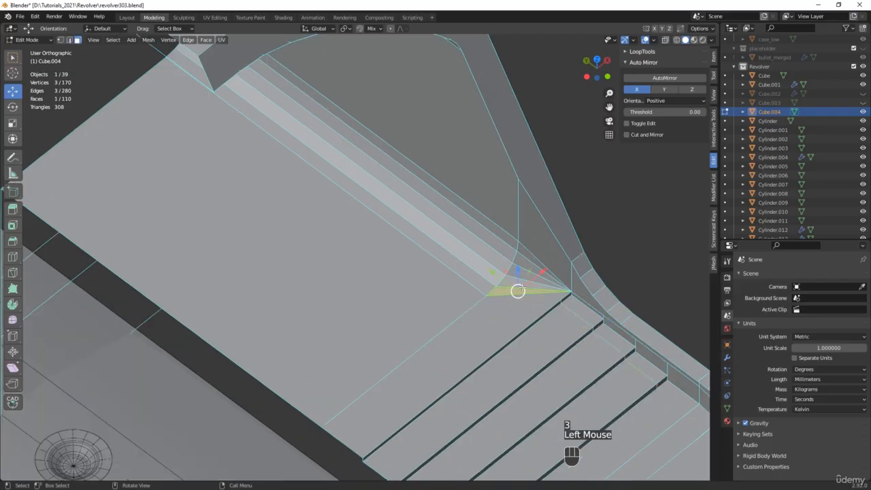
{"action": "left_click", "coordinate": [510, 284], "text": "shift"}
{"action": "left_click", "coordinate": [520, 264], "text": "shift"}
{"action": "left_click", "coordinate": [521, 261], "text": "shift"}
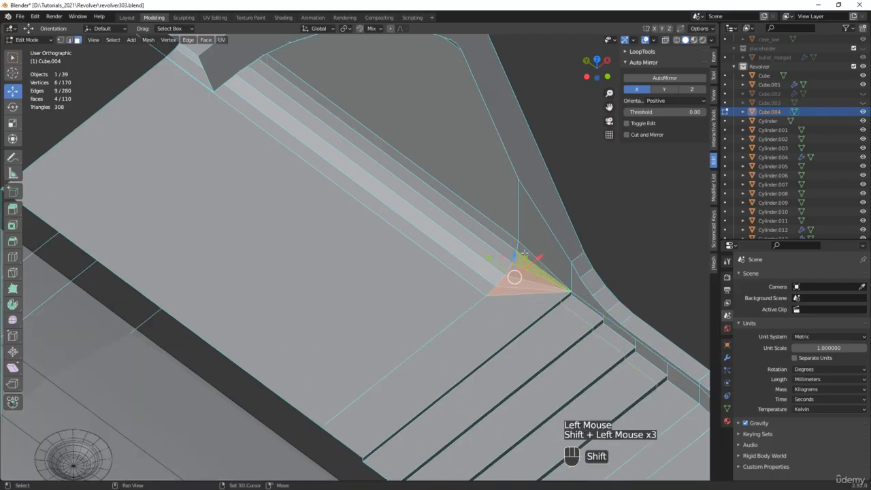
{"action": "left_click", "coordinate": [525, 253], "text": "shift"}
{"action": "key", "text": "x"}
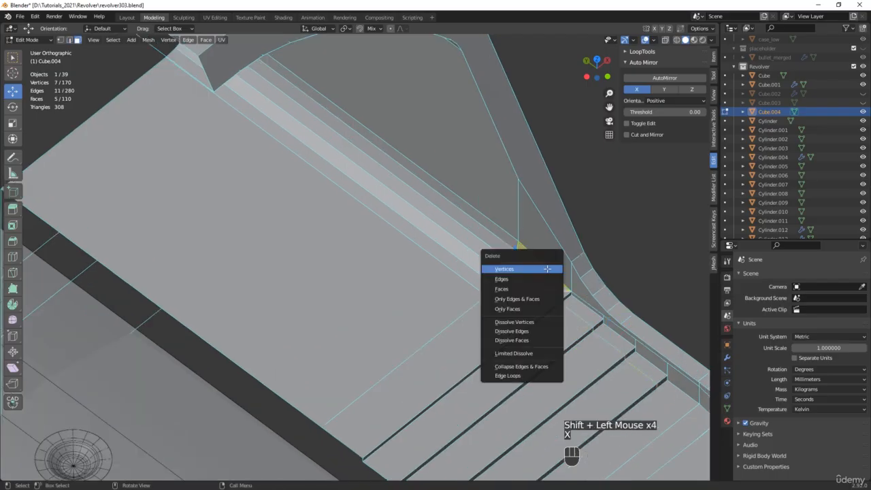
{"action": "left_click", "coordinate": [495, 288]}
Step: Delete the flat face between the recess floor and the first step
{"action": "middle_click_drag", "start_coordinate": [496, 288], "coordinate": [494, 338]}
{"action": "left_click", "coordinate": [498, 330]}
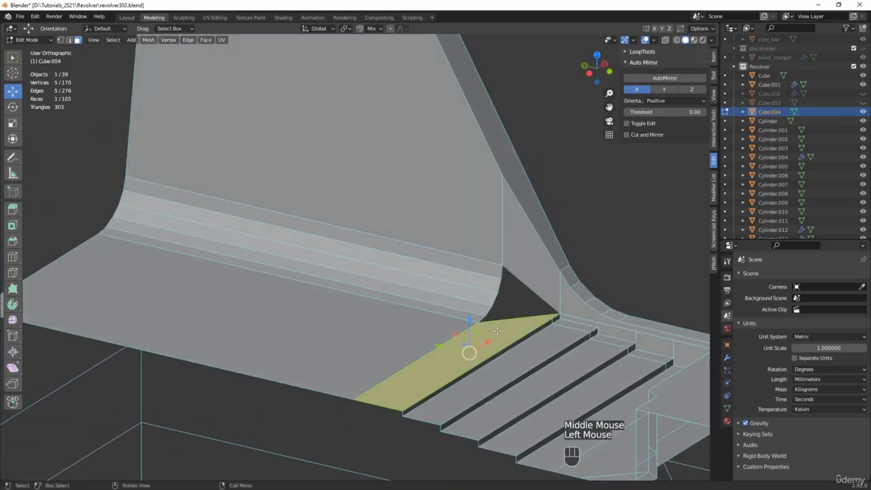
{"action": "key", "text": "x"}
{"action": "left_click", "coordinate": [498, 333]}
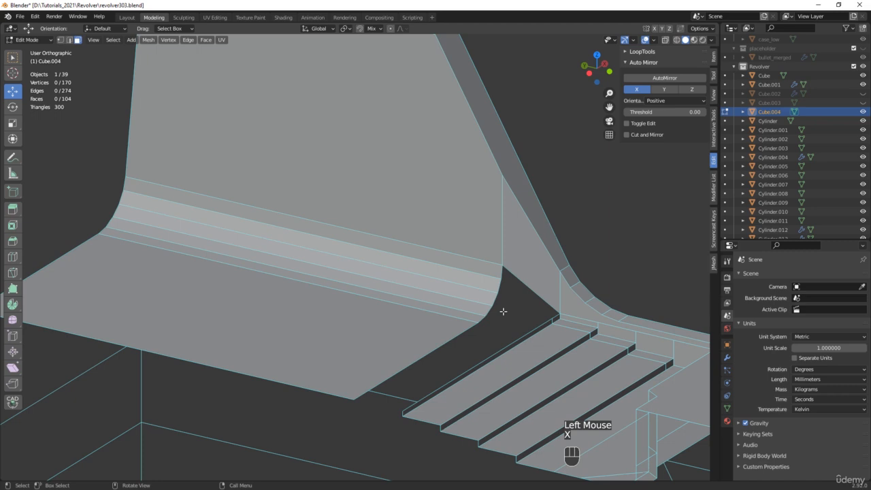
Step: Select the seven inner tread and riser faces of the steps and move them about 2.37 mm along Y towards the recess floor
{"action": "middle_click_drag", "start_coordinate": [503, 311], "coordinate": [538, 322]}
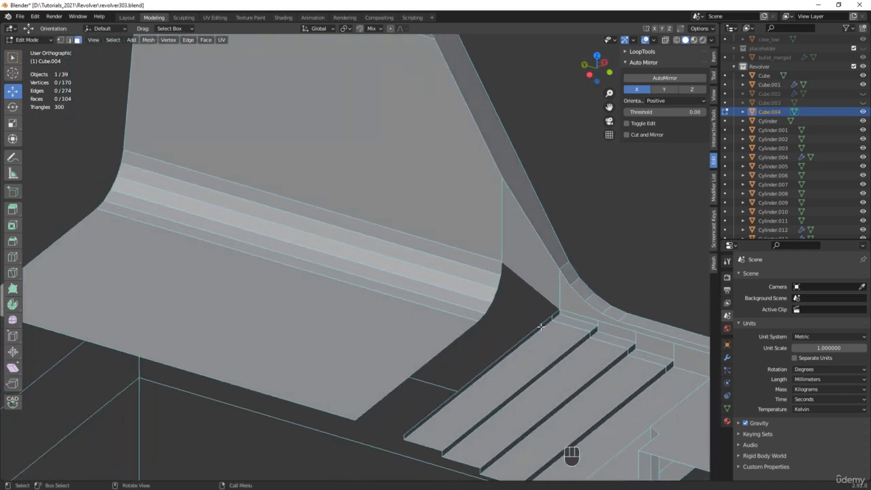
{"action": "middle_click_drag", "start_coordinate": [531, 332], "coordinate": [419, 196]}
{"action": "key", "text": "alt+z"}
{"action": "scroll", "coordinate": [420, 196], "scroll_direction": "up", "scroll_amount": 1}
{"action": "key", "text": "alt+z"}
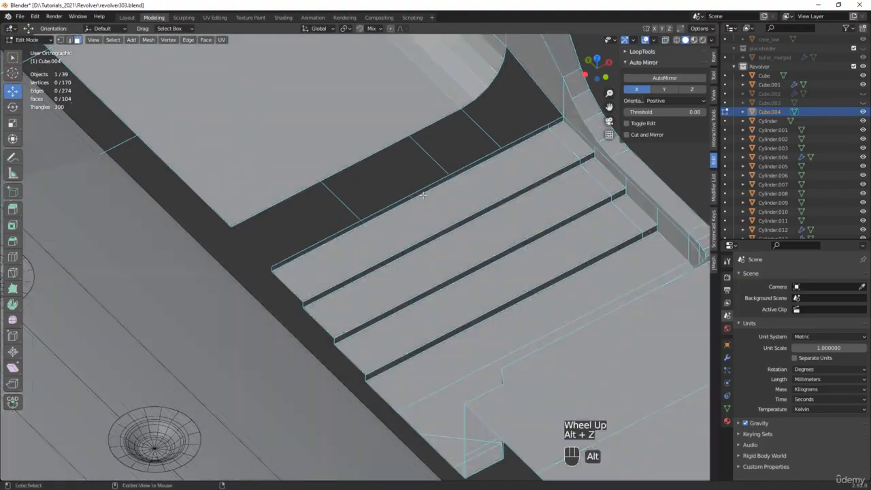
{"action": "left_click", "coordinate": [416, 193]}
{"action": "left_click", "coordinate": [425, 207], "text": "shift"}
{"action": "left_click", "coordinate": [438, 233], "text": "shift"}
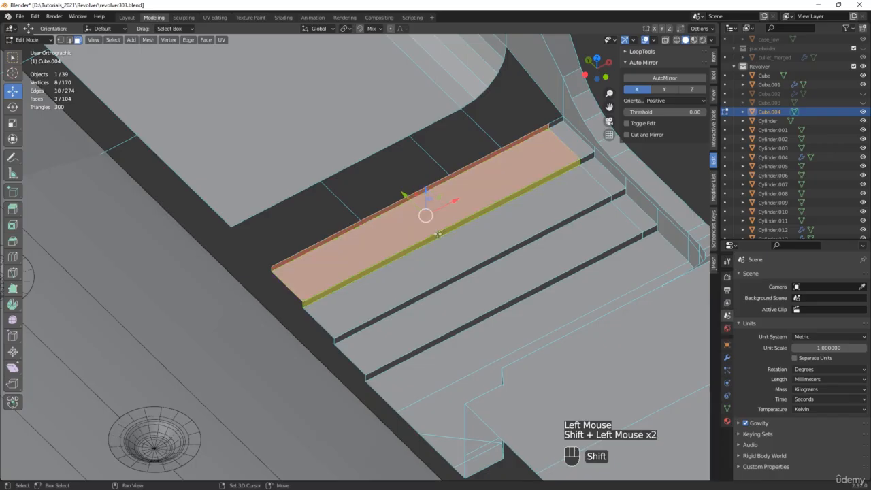
{"action": "left_click", "coordinate": [457, 251], "text": "shift"}
{"action": "left_click", "coordinate": [473, 270], "text": "shift"}
{"action": "left_click", "coordinate": [483, 290], "text": "shift"}
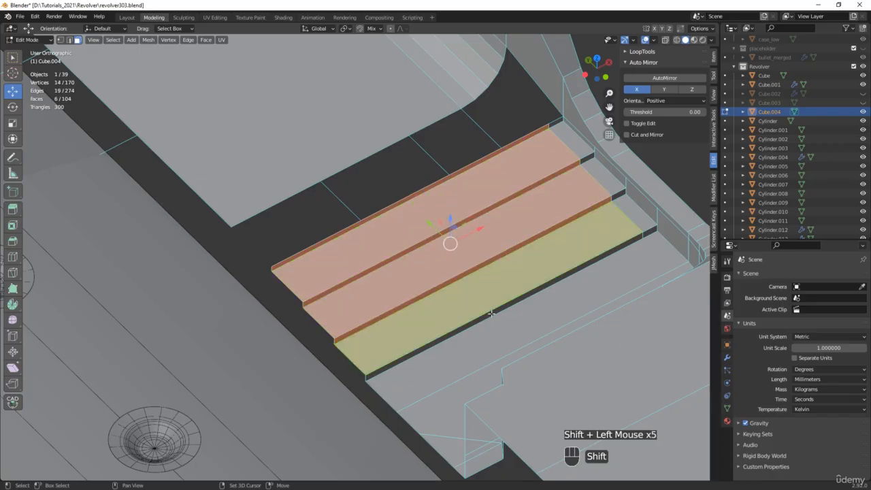
{"action": "left_click", "coordinate": [491, 314], "text": "shift"}
{"action": "middle_click_drag", "start_coordinate": [491, 226], "coordinate": [346, 214]}
{"action": "scroll", "coordinate": [346, 214], "scroll_direction": "up", "scroll_amount": 2}
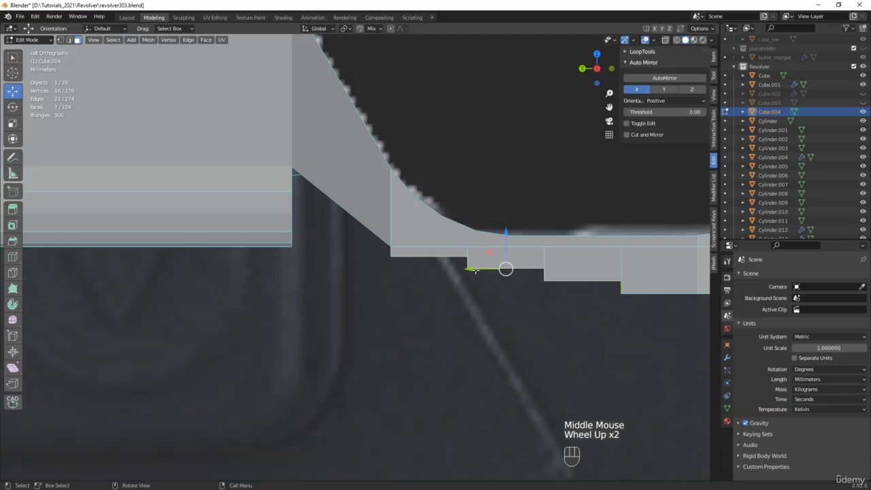
{"action": "left_click_drag", "start_coordinate": [475, 270], "coordinate": [364, 267]}
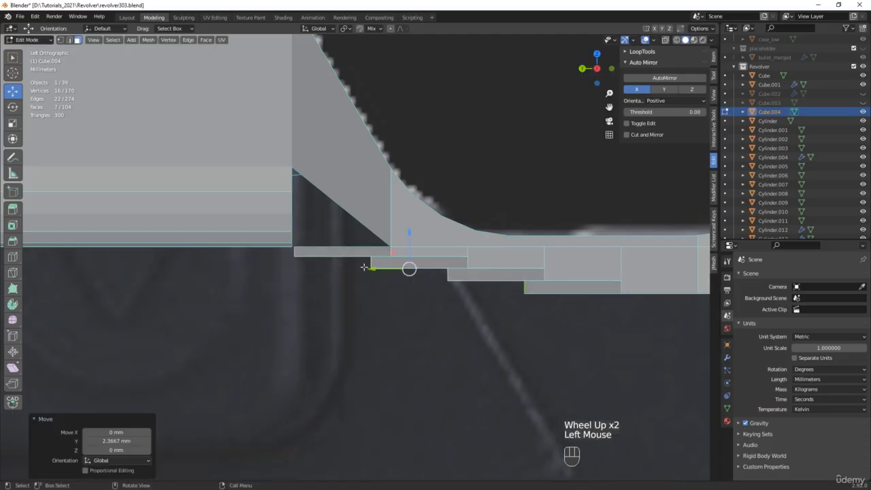
Step: Enable snapping and move the selected step faces about 0.059 mm along Y to meet the recess floor's edge
{"action": "middle_click_drag", "start_coordinate": [364, 267], "coordinate": [449, 265]}
{"action": "scroll", "coordinate": [315, 310], "scroll_direction": "up", "scroll_amount": 3}
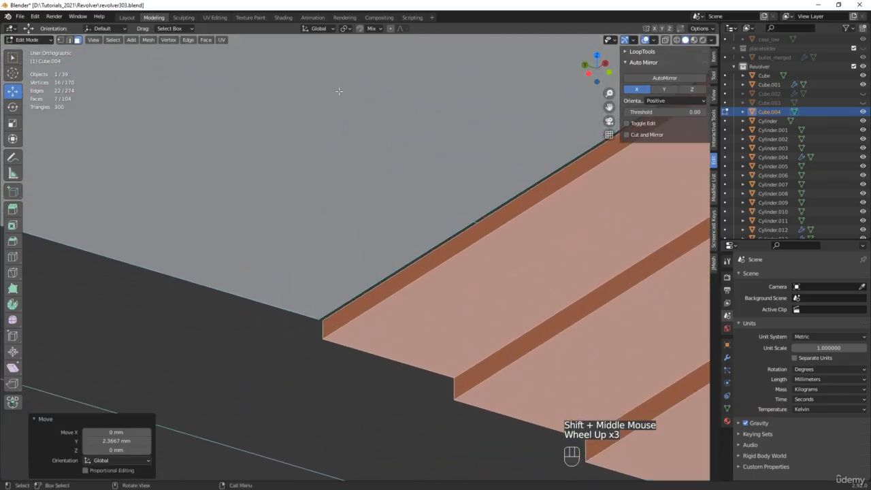
{"action": "left_click", "coordinate": [359, 29]}
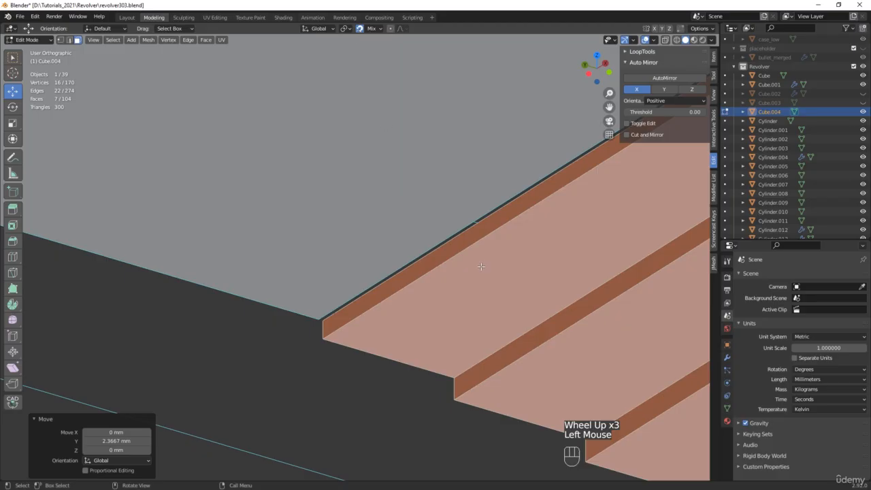
{"action": "scroll", "coordinate": [514, 253], "scroll_direction": "down", "scroll_amount": 1}
{"action": "middle_click_drag", "start_coordinate": [514, 252], "coordinate": [576, 274], "text": "shift"}
{"action": "left_click_drag", "start_coordinate": [592, 258], "coordinate": [276, 320]}
{"action": "scroll", "coordinate": [276, 320], "scroll_direction": "down", "scroll_amount": 2}
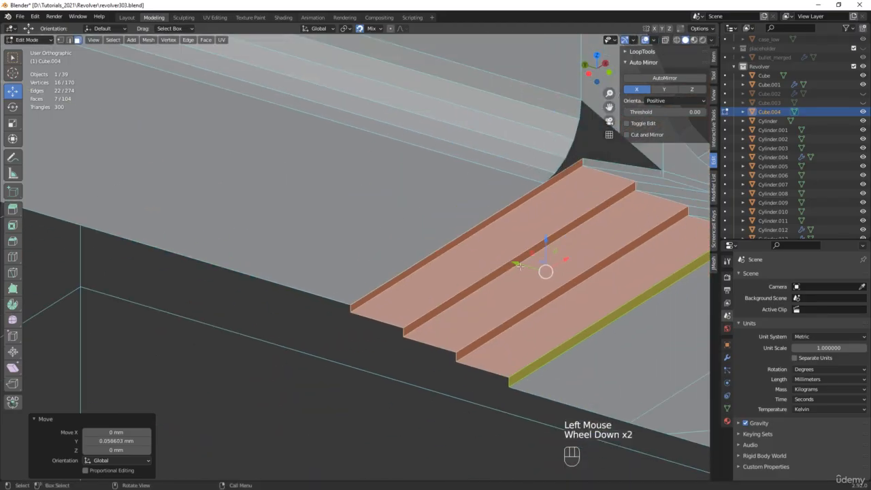
{"action": "middle_click_drag", "start_coordinate": [276, 320], "coordinate": [435, 267], "text": "shift"}
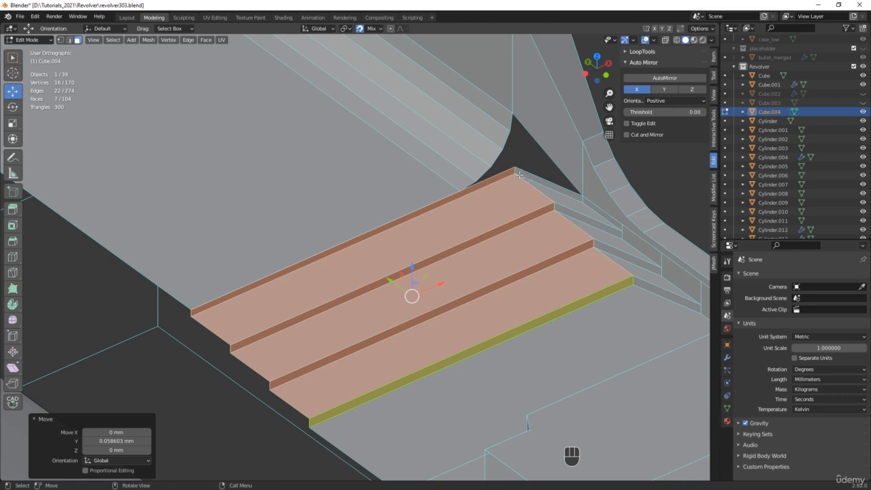
Step: Bevel the edge loop across the steps' inner corners about 2.03 mm wide with 5 segments, aligning the curve's start with the recess edge
{"action": "key", "text": "2"}
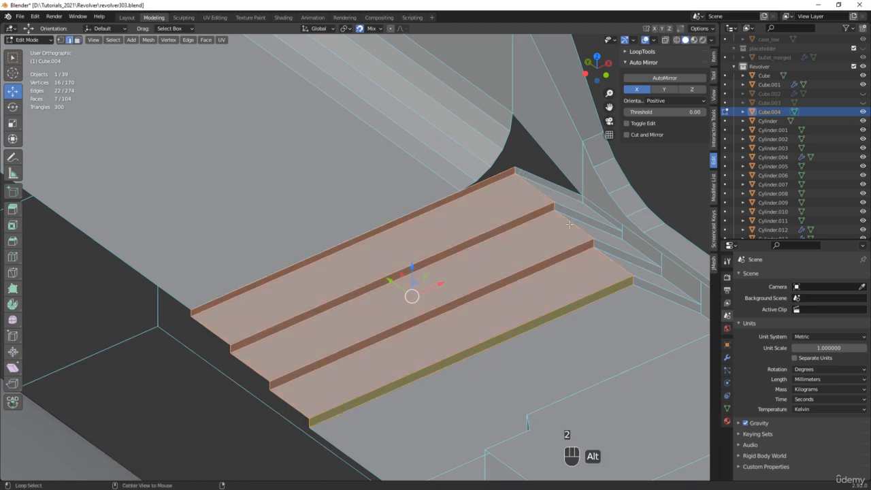
{"action": "left_click", "coordinate": [616, 266], "text": "alt"}
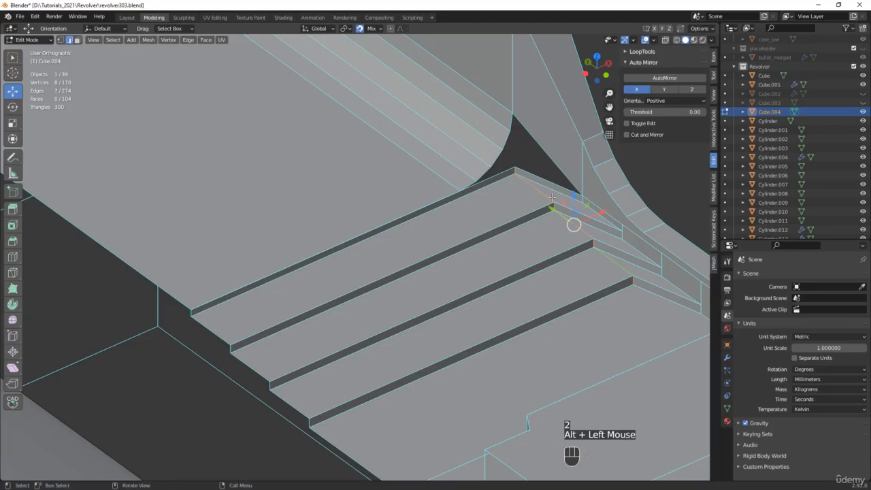
{"action": "middle_click_drag", "start_coordinate": [564, 239], "coordinate": [510, 238]}
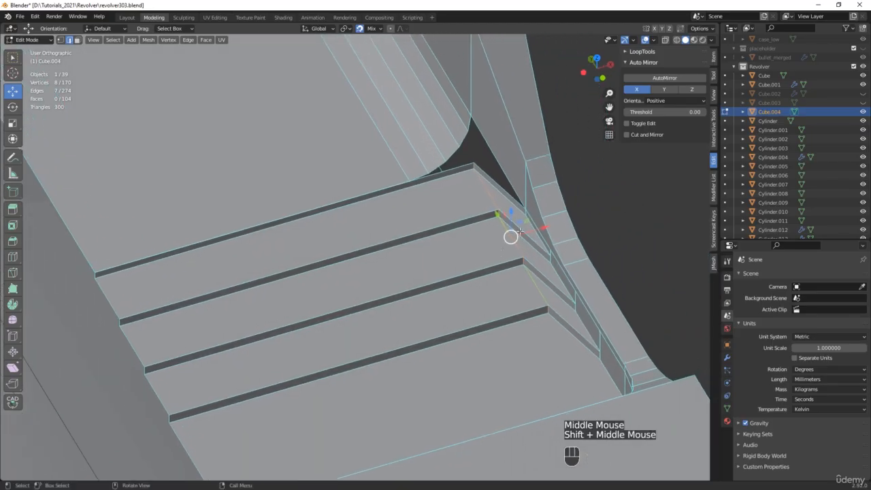
{"action": "key", "text": "ctrl+b"}
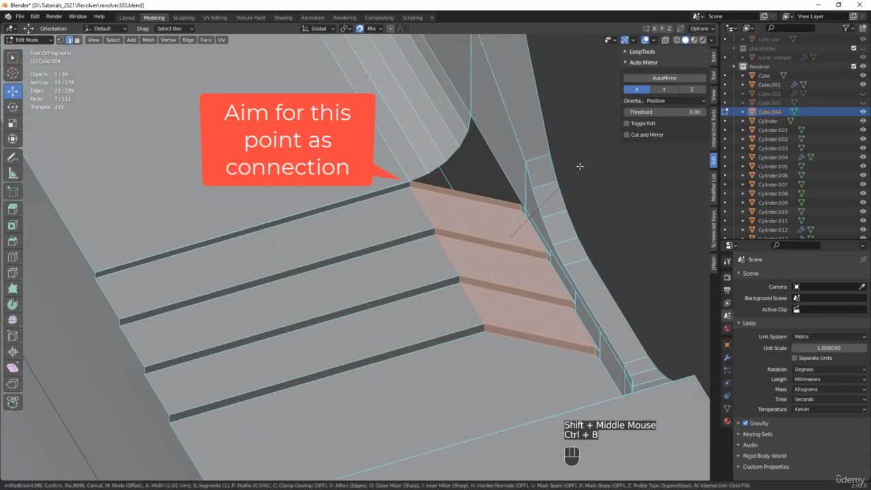
{"action": "scroll", "coordinate": [579, 166], "scroll_direction": "up", "scroll_amount": 2}
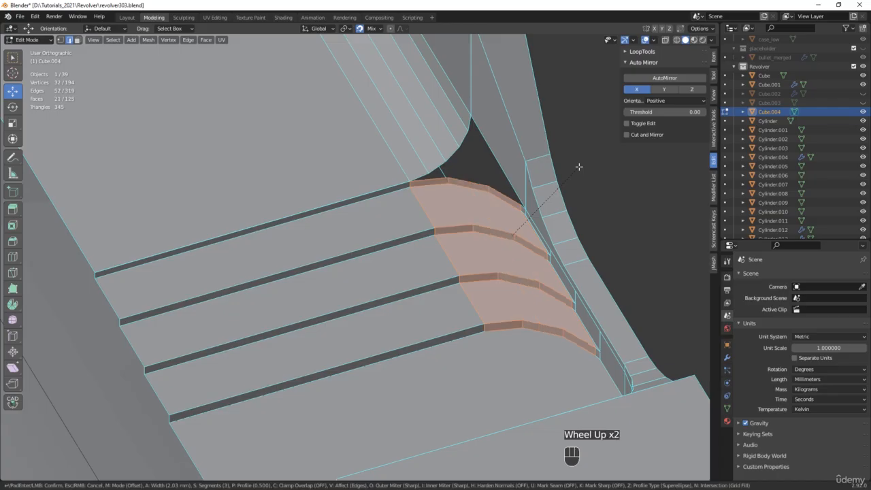
{"action": "scroll", "coordinate": [579, 166], "scroll_direction": "up", "scroll_amount": 1}
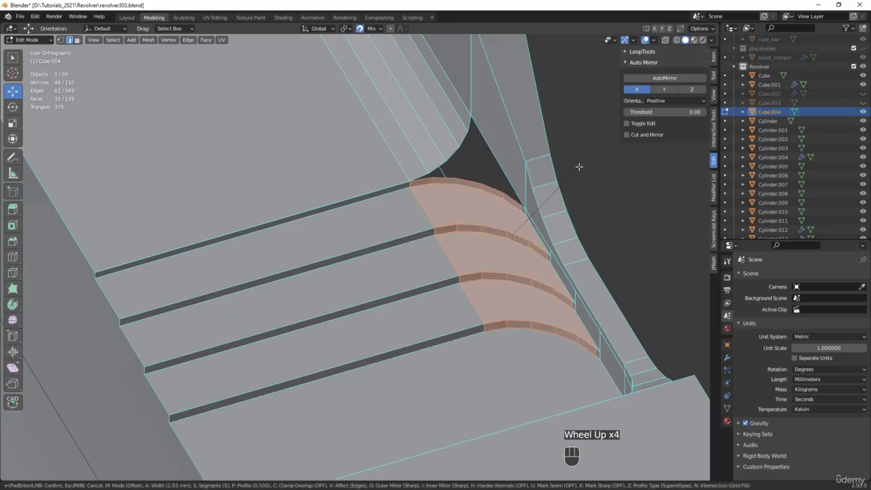
{"action": "left_click", "coordinate": [579, 166]}
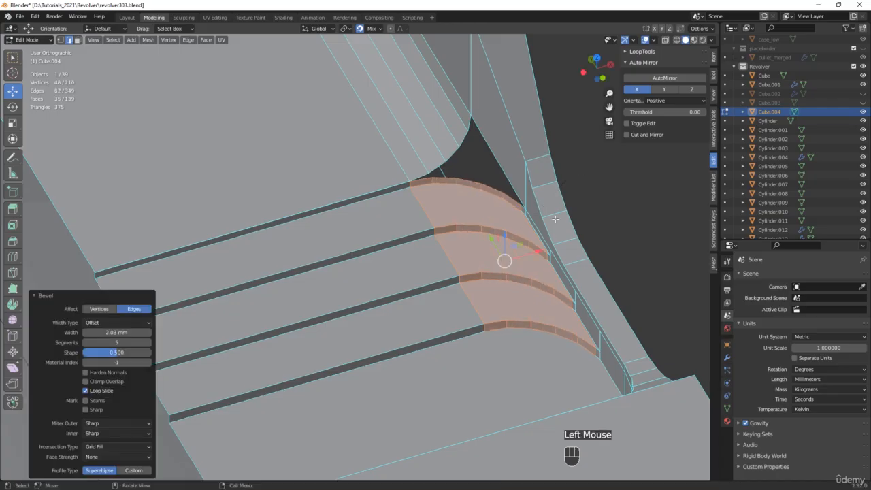
Step: Dissolve the redundant edge loop at the curved steps' ends next to the side wall
{"action": "scroll", "coordinate": [580, 324], "scroll_direction": "up", "scroll_amount": 3}
{"action": "left_click", "coordinate": [575, 324], "text": "alt"}
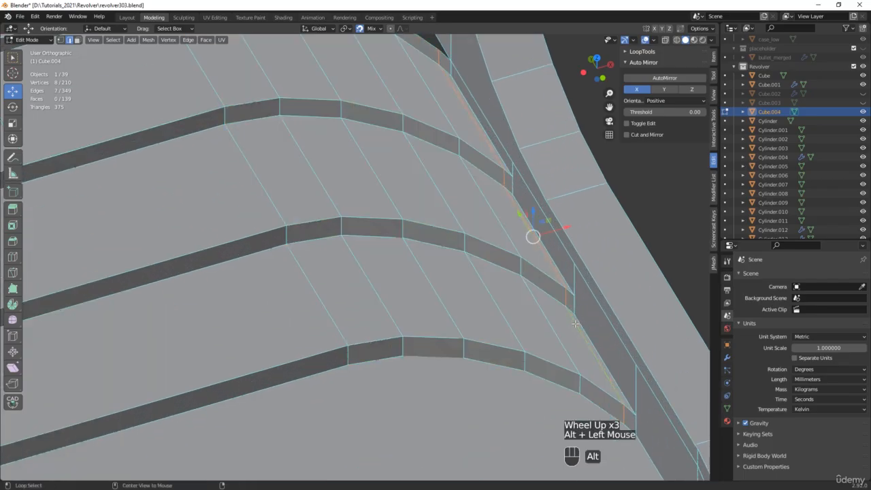
{"action": "middle_click_drag", "start_coordinate": [459, 143], "coordinate": [489, 225], "text": "shift"}
{"action": "key", "text": "x"}
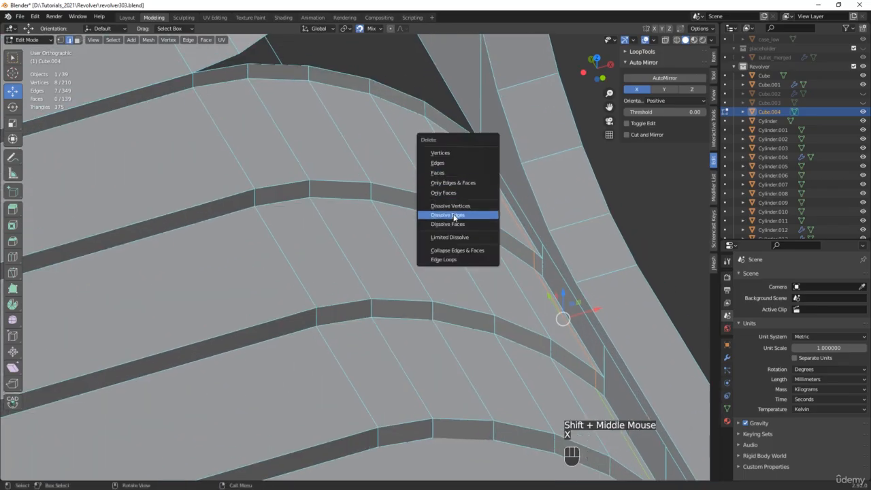
{"action": "left_click", "coordinate": [454, 215]}
Step: Snap the first two vertices of the top step's curved upper edge onto the matching vertices of the rounded recess edge
{"action": "middle_click_drag", "start_coordinate": [299, 129], "coordinate": [345, 211], "text": "shift"}
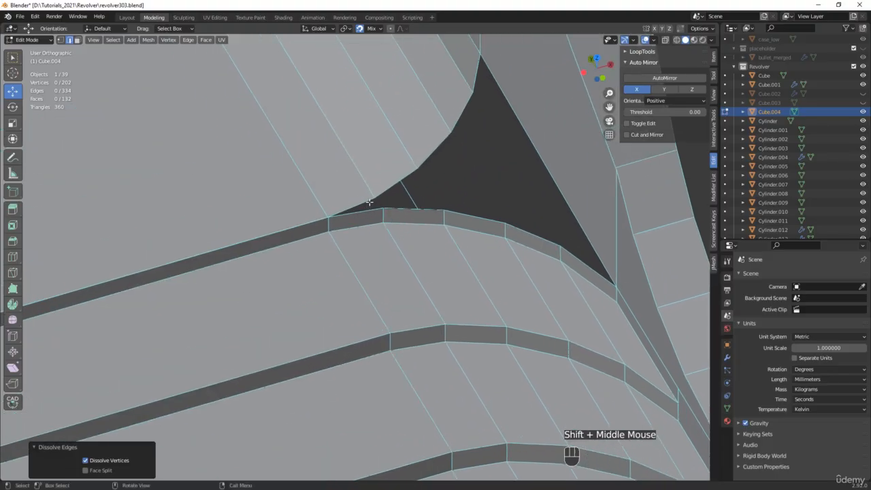
{"action": "left_click", "coordinate": [369, 200]}
{"action": "middle_click_drag", "start_coordinate": [371, 202], "coordinate": [388, 207]}
{"action": "scroll", "coordinate": [376, 212], "scroll_direction": "up", "scroll_amount": 2}
{"action": "scroll", "coordinate": [388, 207], "scroll_direction": "down", "scroll_amount": 1}
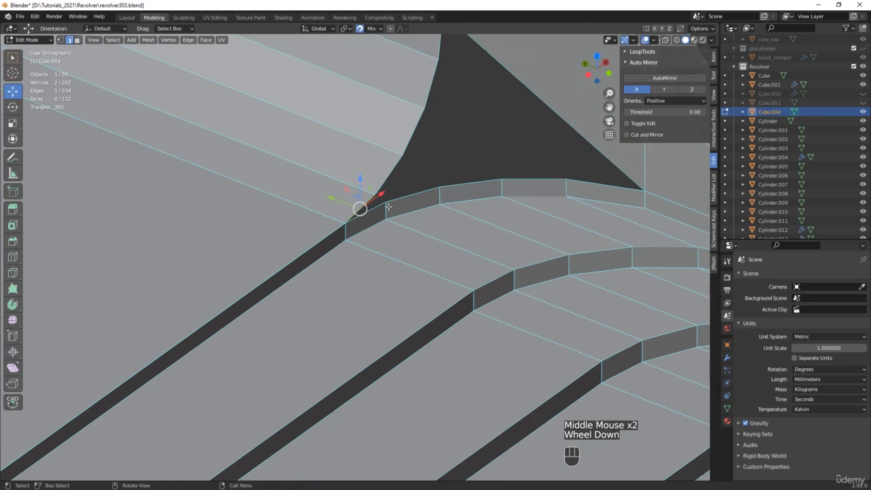
{"action": "scroll", "coordinate": [387, 206], "scroll_direction": "up", "scroll_amount": 1}
{"action": "key", "text": "1"}
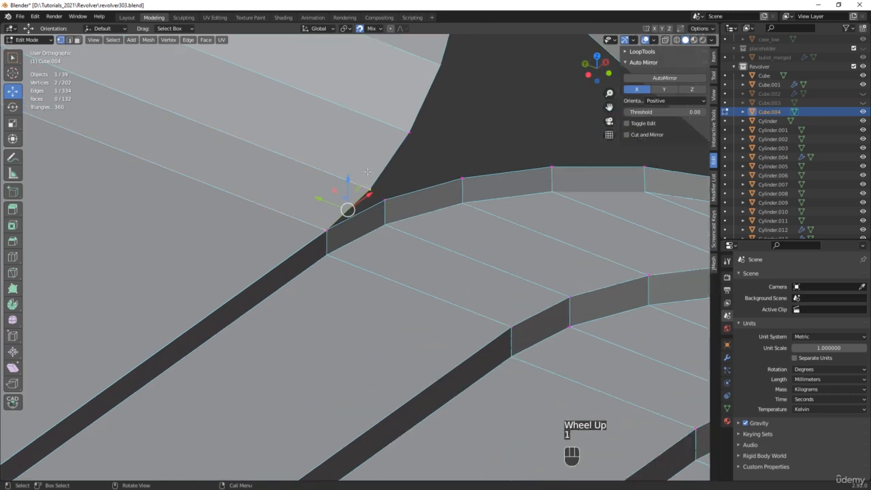
{"action": "left_click", "coordinate": [384, 199]}
{"action": "left_click_drag", "start_coordinate": [384, 200], "coordinate": [347, 209]}
{"action": "middle_click_drag", "start_coordinate": [410, 195], "coordinate": [411, 272], "text": "shift"}
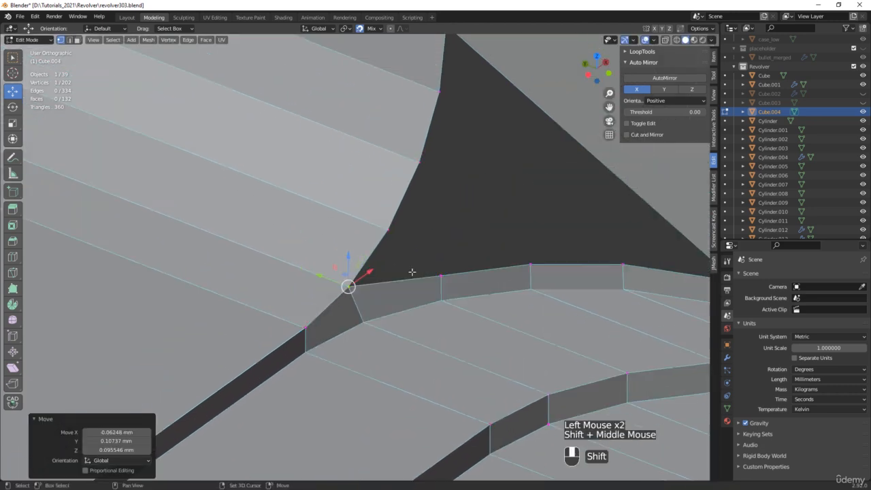
{"action": "left_click", "coordinate": [439, 276]}
{"action": "left_click_drag", "start_coordinate": [440, 275], "coordinate": [389, 230]}
Step: Snap the following two vertices of the top step's curved upper edge onto the vertices higher up the rounded recess edge
{"action": "middle_click_drag", "start_coordinate": [443, 269], "coordinate": [408, 344], "text": "shift"}
{"action": "left_click", "coordinate": [496, 338]}
{"action": "left_click_drag", "start_coordinate": [496, 338], "coordinate": [387, 235]}
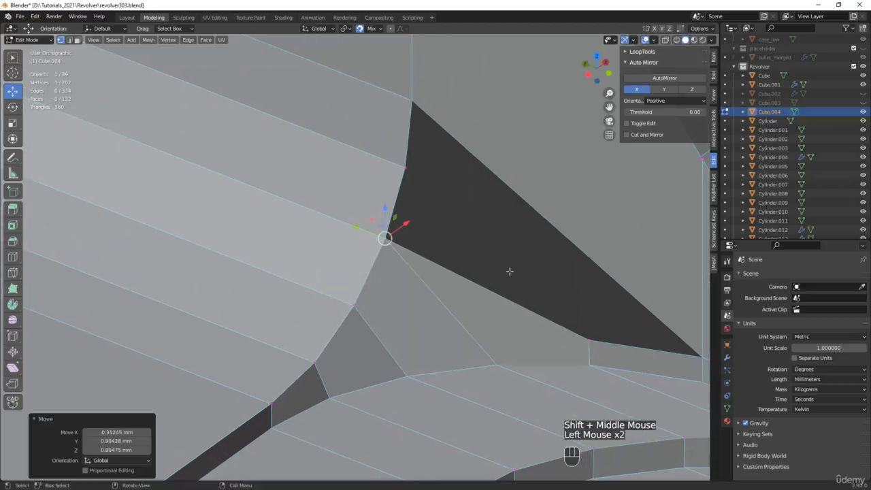
{"action": "scroll", "coordinate": [509, 270], "scroll_direction": "down", "scroll_amount": 2}
{"action": "middle_click_drag", "start_coordinate": [510, 270], "coordinate": [453, 290], "text": "shift"}
{"action": "left_click", "coordinate": [521, 340]}
{"action": "left_click_drag", "start_coordinate": [521, 340], "coordinate": [393, 219]}
Step: Fill the remaining triangular gap between the rounded recess edge and the side wall using its two long edges
{"action": "middle_click_drag", "start_coordinate": [401, 219], "coordinate": [433, 206]}
{"action": "left_click", "coordinate": [464, 223], "text": "alt"}
{"action": "left_click", "coordinate": [466, 222], "text": "alt"}
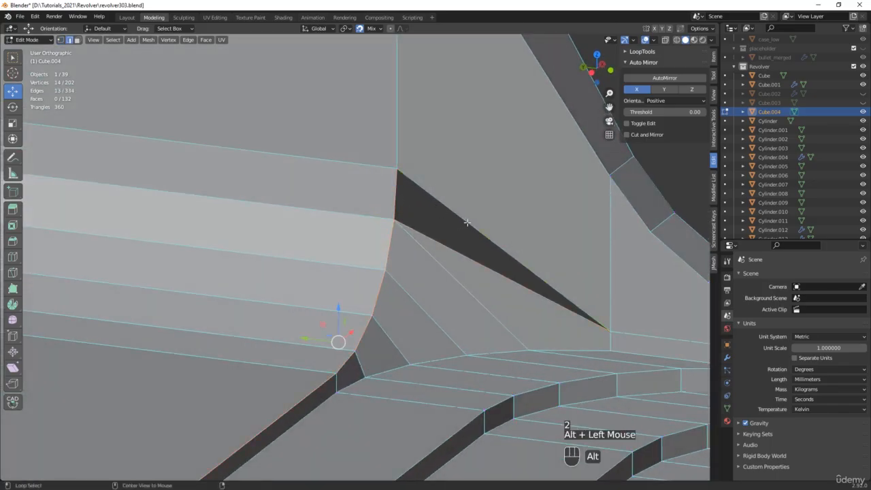
{"action": "left_click", "coordinate": [438, 246]}
{"action": "left_click", "coordinate": [464, 211], "text": "shift"}
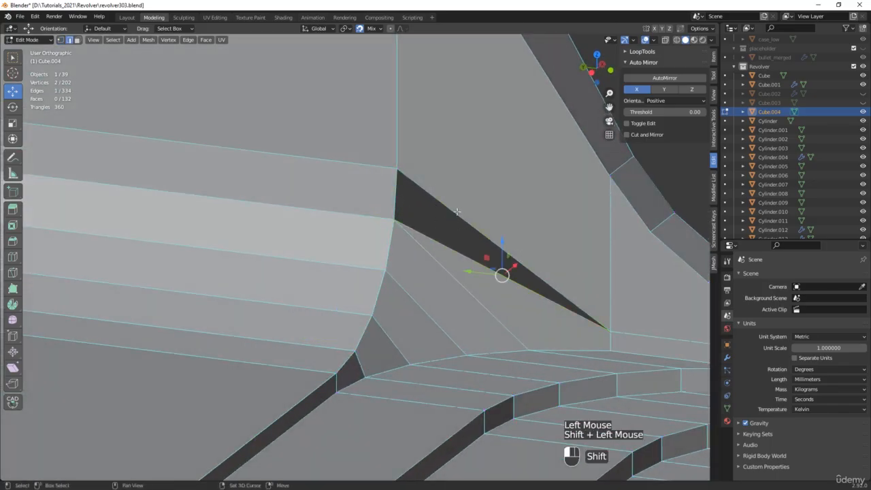
{"action": "key", "text": "f"}
{"action": "scroll", "coordinate": [464, 212], "scroll_direction": "down", "scroll_amount": 2}
{"action": "scroll", "coordinate": [485, 222], "scroll_direction": "down", "scroll_amount": 2}
{"action": "middle_click_drag", "start_coordinate": [486, 221], "coordinate": [461, 233]}
{"action": "scroll", "coordinate": [461, 232], "scroll_direction": "down", "scroll_amount": 3}
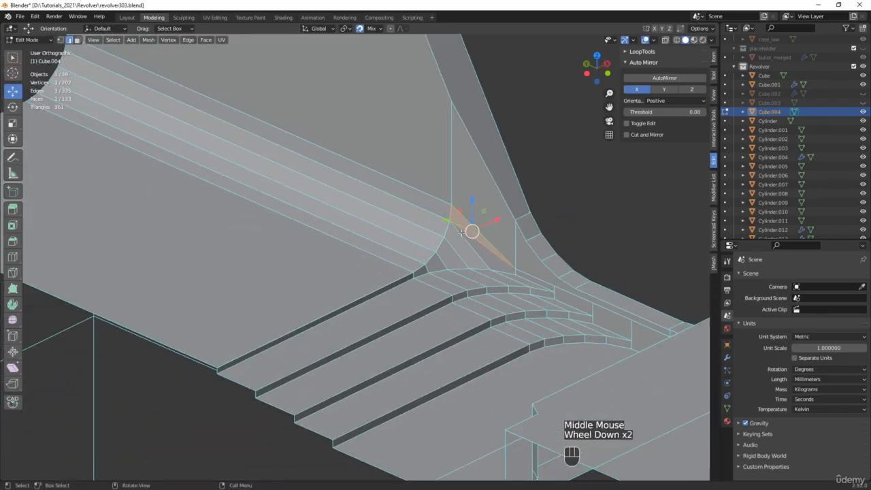
Step: Merge all the block's vertices by distance with a 0.1 mm threshold
{"action": "left_click", "coordinate": [576, 195]}
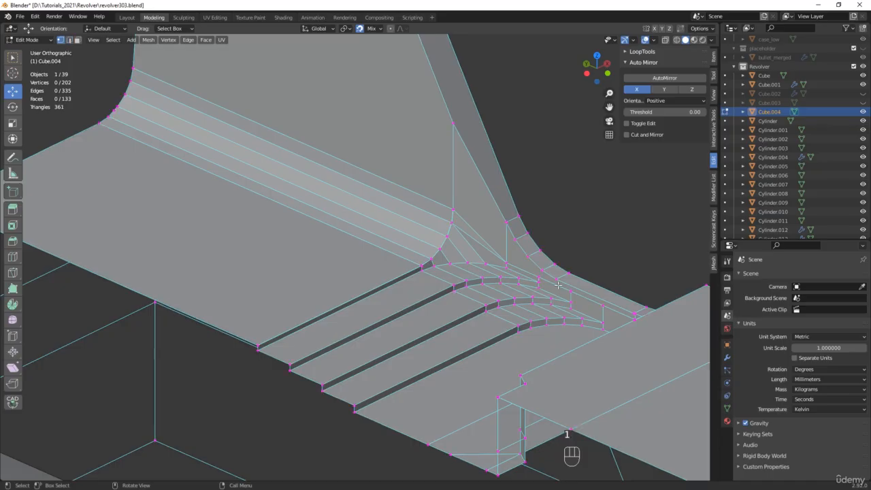
{"action": "key", "text": "a"}
{"action": "key", "text": "m"}
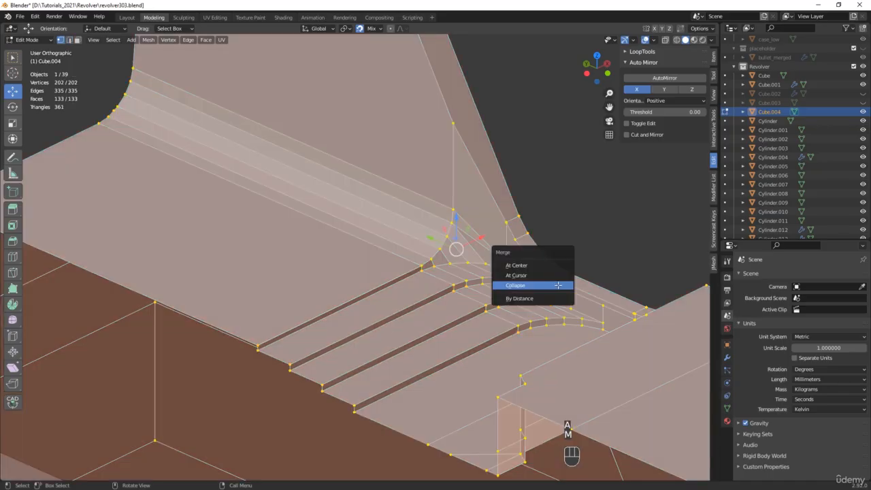
{"action": "left_click", "coordinate": [538, 299]}
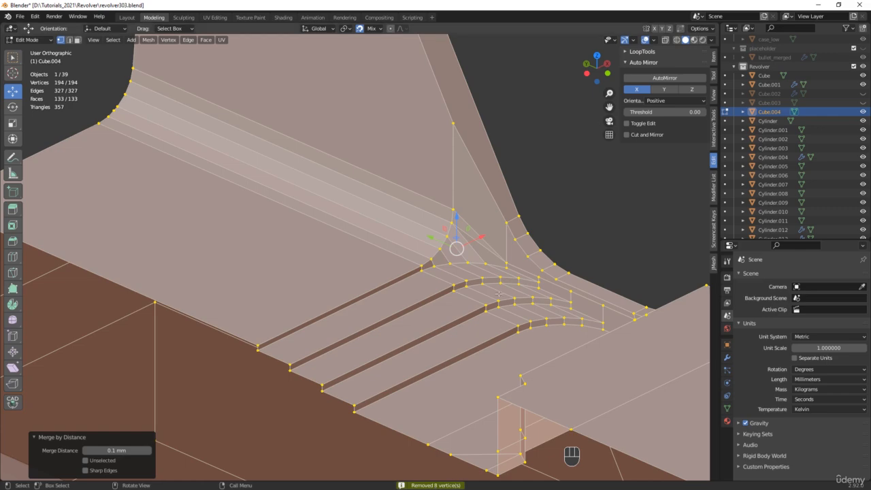
Step: Dissolve the lower long edge of the filled triangle beside the rounded recess edge
{"action": "middle_click_drag", "start_coordinate": [476, 292], "coordinate": [500, 301]}
{"action": "middle_click_drag", "start_coordinate": [438, 164], "coordinate": [483, 216]}
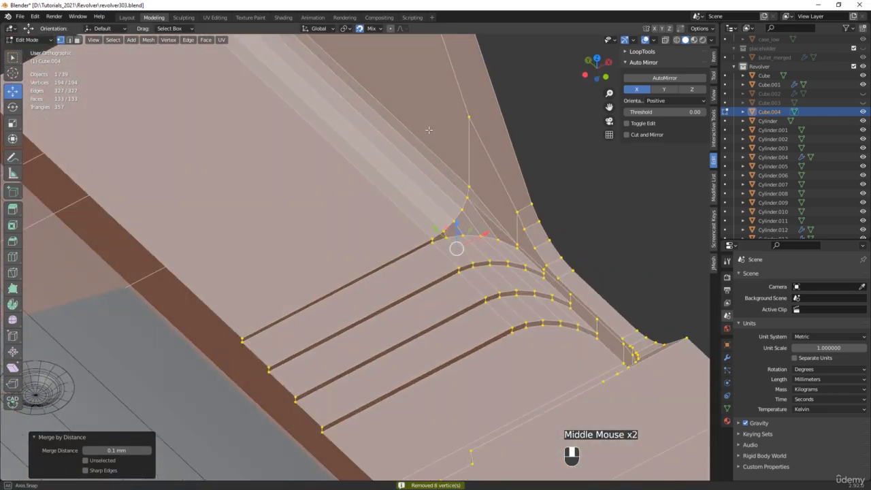
{"action": "scroll", "coordinate": [487, 216], "scroll_direction": "up", "scroll_amount": 3}
{"action": "left_click", "coordinate": [515, 245]}
{"action": "middle_click_drag", "start_coordinate": [515, 245], "coordinate": [334, 210]}
{"action": "key", "text": "x"}
{"action": "left_click", "coordinate": [525, 227]}
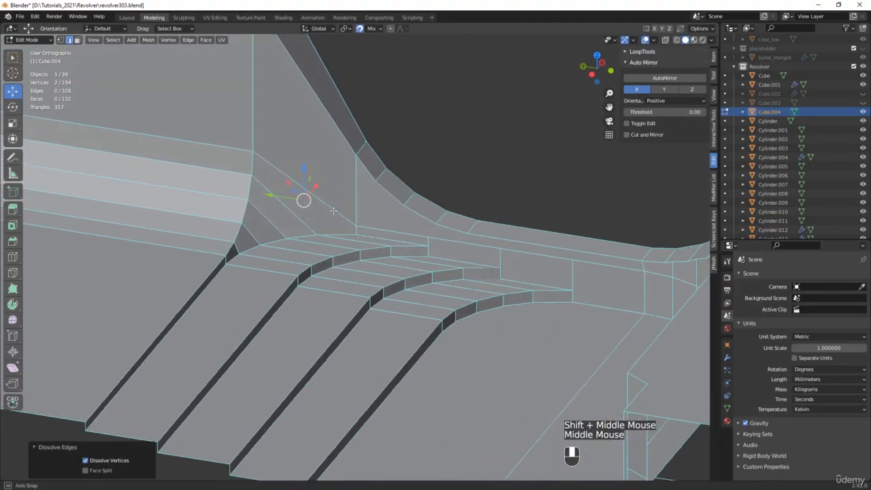
Step: Move the wall corner vertex above the first step's end about 0.24 mm down along Z onto the step surface
{"action": "scroll", "coordinate": [333, 211], "scroll_direction": "up", "scroll_amount": 2}
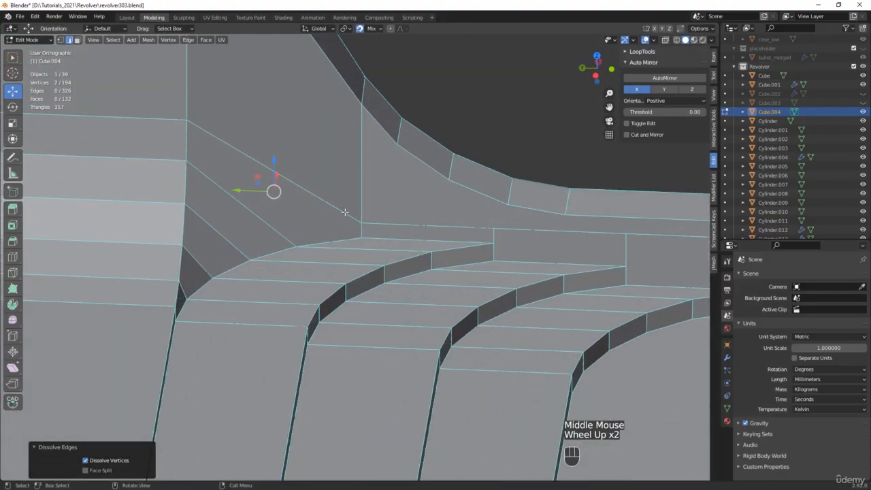
{"action": "key", "text": "1"}
{"action": "left_click", "coordinate": [361, 222]}
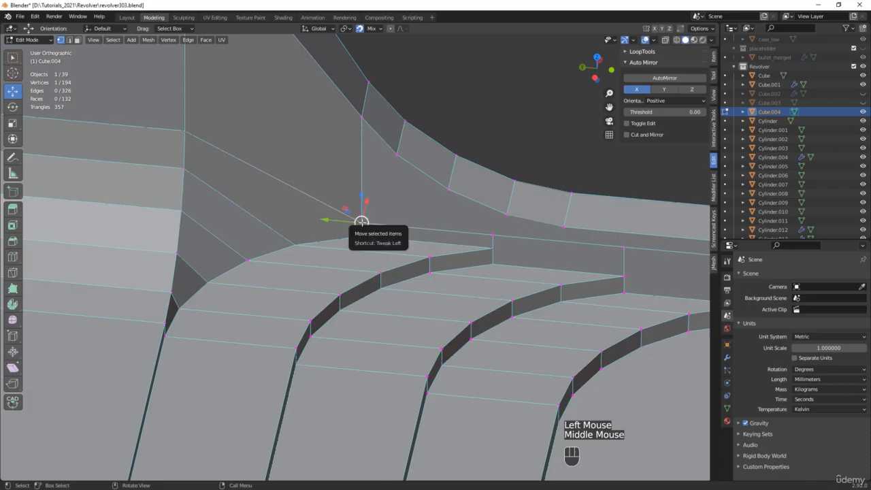
{"action": "left_click_drag", "start_coordinate": [361, 223], "coordinate": [361, 235]}
{"action": "scroll", "coordinate": [385, 233], "scroll_direction": "down", "scroll_amount": 1}
{"action": "scroll", "coordinate": [384, 233], "scroll_direction": "down", "scroll_amount": 1}
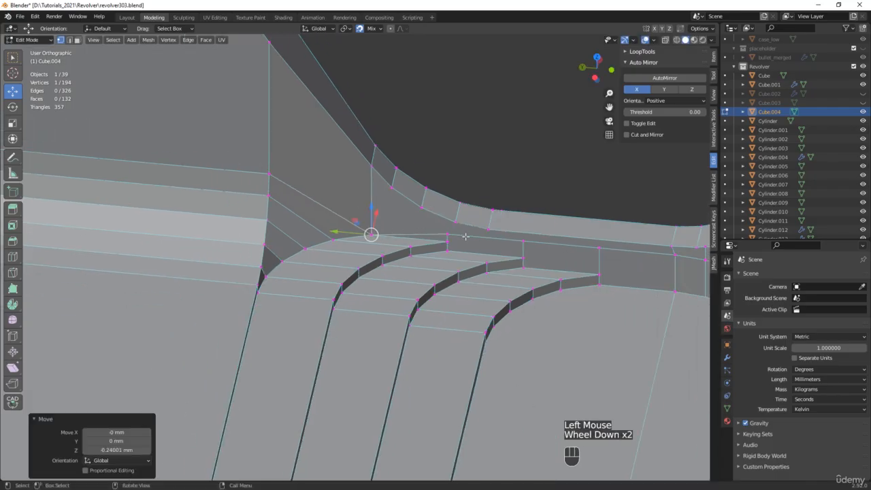
Step: Dissolve the horizontal edge path that runs along the recess wall from the first step to the far corner
{"action": "middle_click_drag", "start_coordinate": [451, 235], "coordinate": [384, 223]}
{"action": "key", "text": "2"}
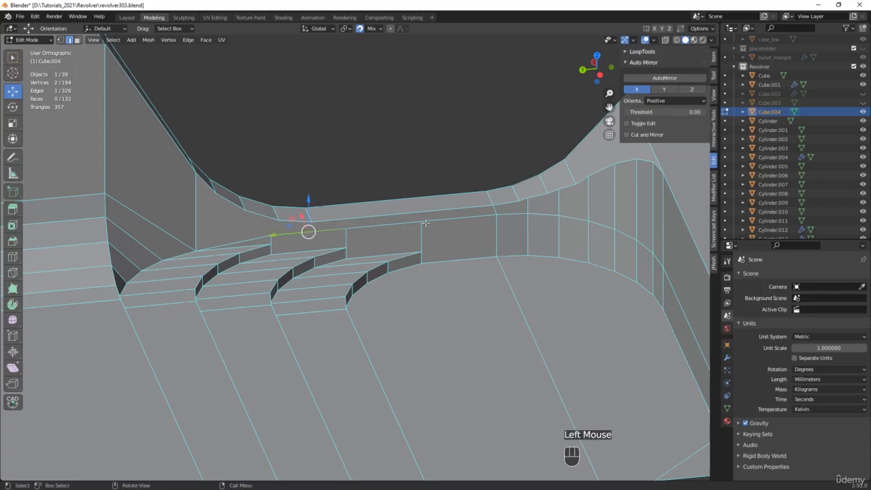
{"action": "scroll", "coordinate": [540, 229], "scroll_direction": "down", "scroll_amount": 2}
{"action": "middle_click_drag", "start_coordinate": [539, 233], "coordinate": [590, 250]}
{"action": "middle_click_drag", "start_coordinate": [591, 250], "coordinate": [406, 243], "text": "shift"}
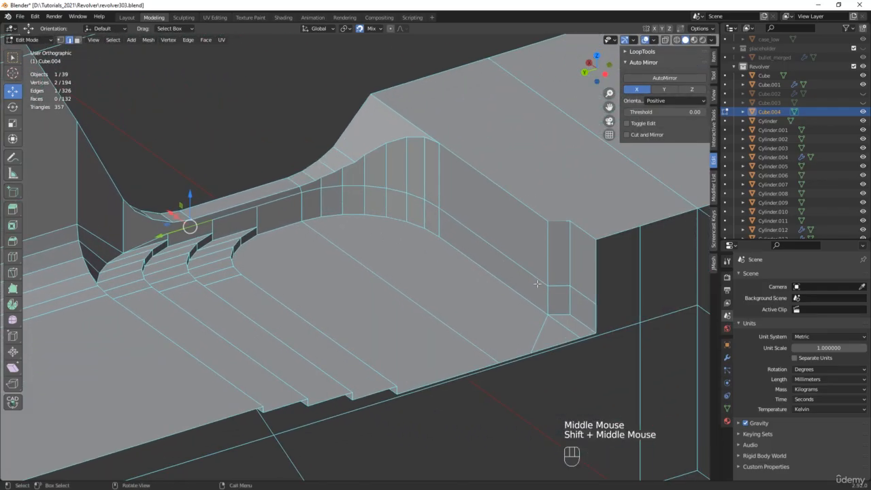
{"action": "key", "text": "ctrl"}
{"action": "left_click", "coordinate": [540, 282], "text": "ctrl"}
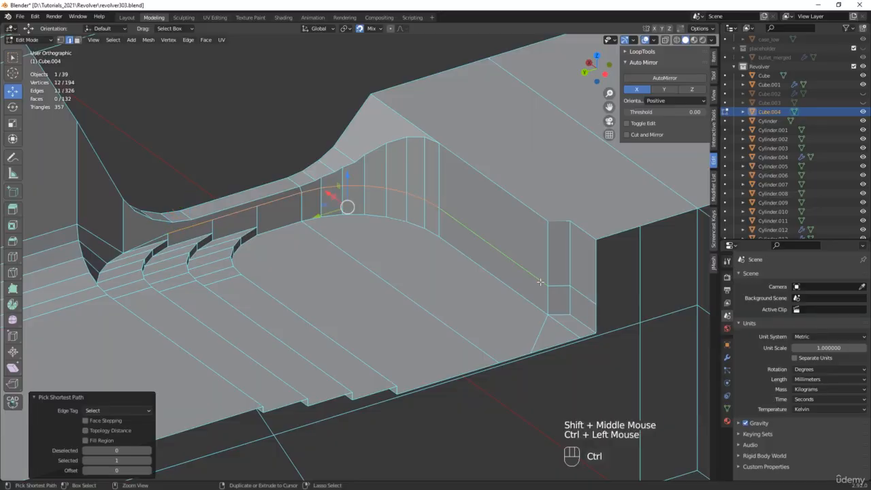
{"action": "key", "text": "x"}
{"action": "left_click", "coordinate": [540, 282]}
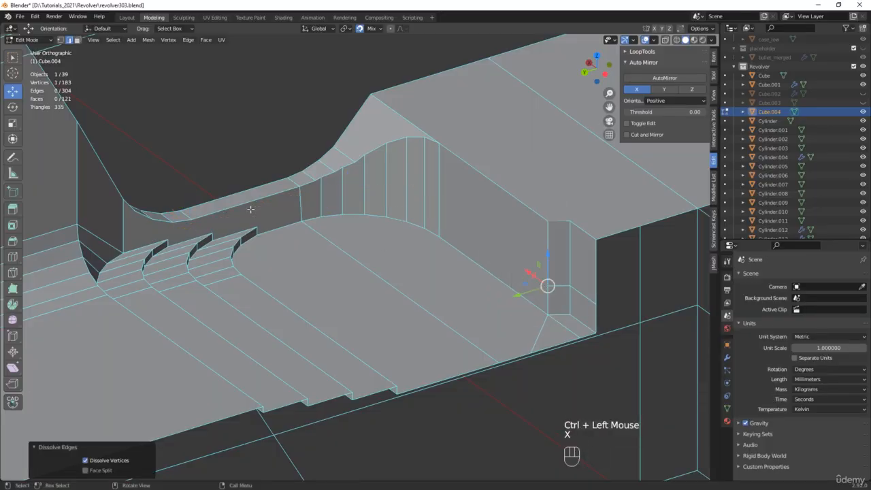
Step: Connect the pointed end vertex of the first step's riser to the nearby vertex on the wall's curved upper rim
{"action": "middle_click_drag", "start_coordinate": [250, 209], "coordinate": [243, 243]}
{"action": "middle_click_drag", "start_coordinate": [236, 142], "coordinate": [340, 250], "text": "shift"}
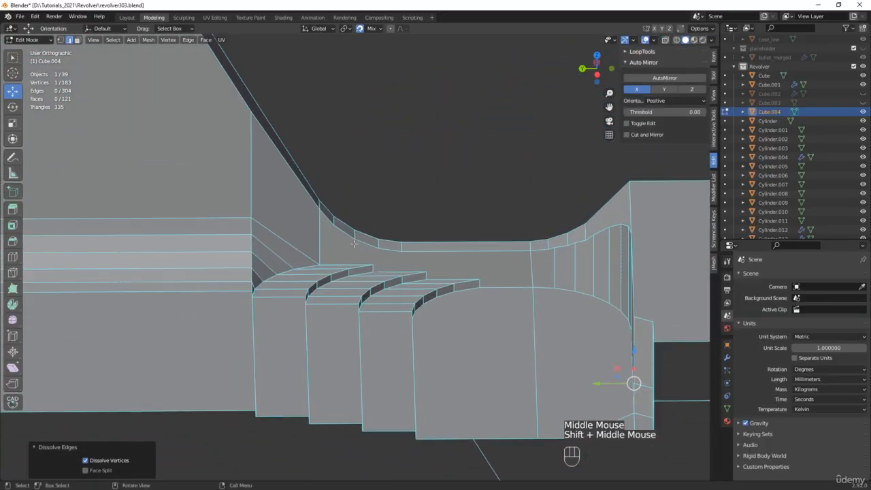
{"action": "scroll", "coordinate": [366, 251], "scroll_direction": "up", "scroll_amount": 4}
{"action": "key", "text": "alt+z"}
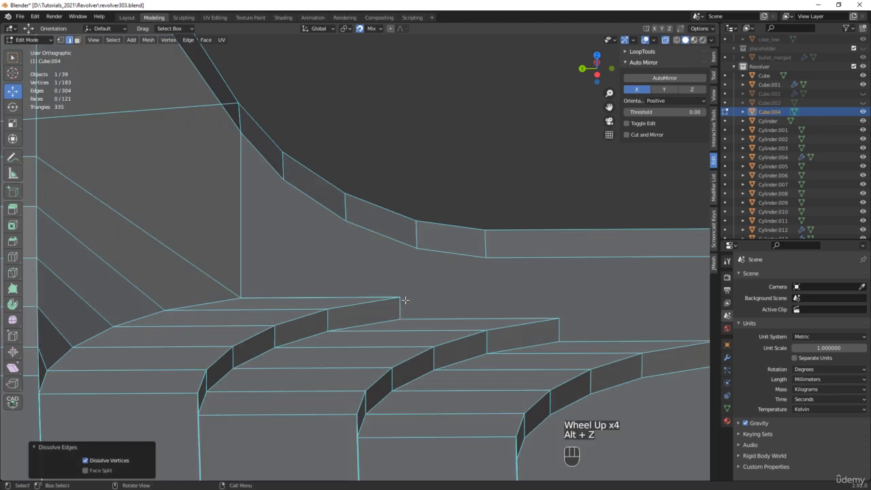
{"action": "key", "text": "1"}
{"action": "left_click_drag", "start_coordinate": [424, 244], "coordinate": [391, 302]}
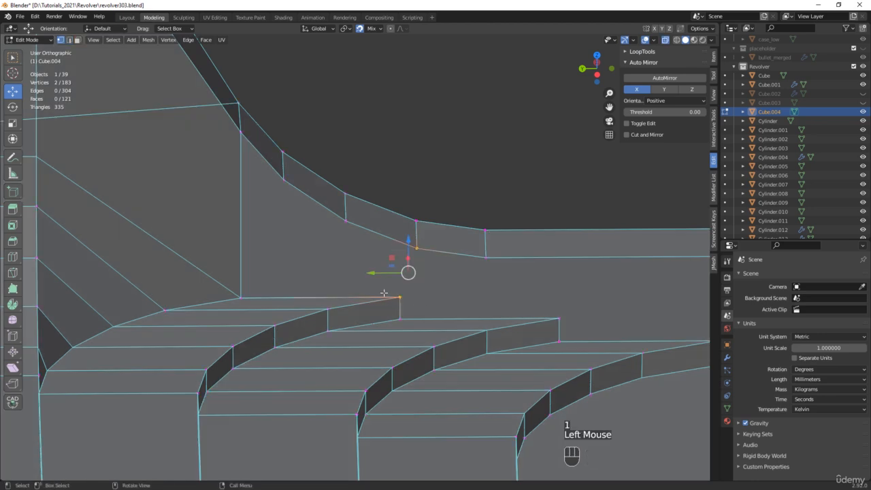
{"action": "key", "text": "j"}
Step: Connect the next two vertices of the curved upper rim to the wall corner vertex at the top step
{"action": "left_click", "coordinate": [348, 221]}
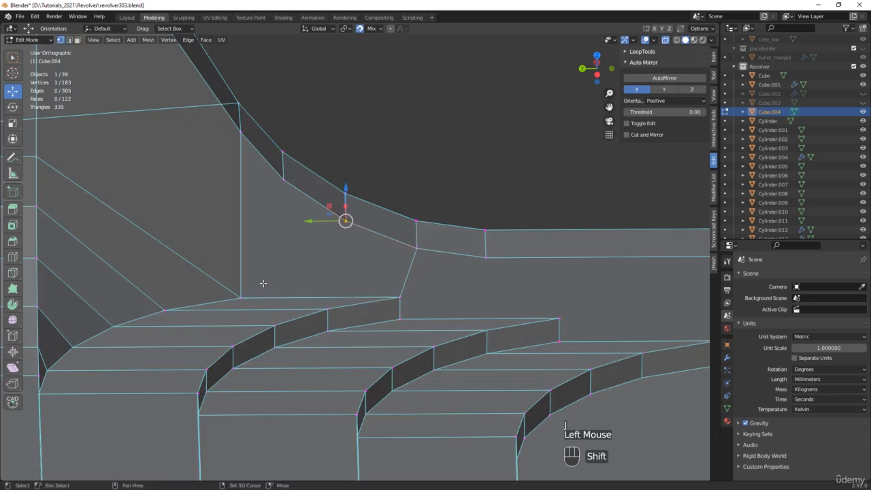
{"action": "left_click_drag", "start_coordinate": [256, 284], "coordinate": [230, 306], "text": "shift"}
{"action": "key", "text": "j"}
{"action": "left_click_drag", "start_coordinate": [293, 173], "coordinate": [271, 194]}
{"action": "left_click_drag", "start_coordinate": [255, 285], "coordinate": [229, 305], "text": "shift"}
{"action": "key", "text": "j"}
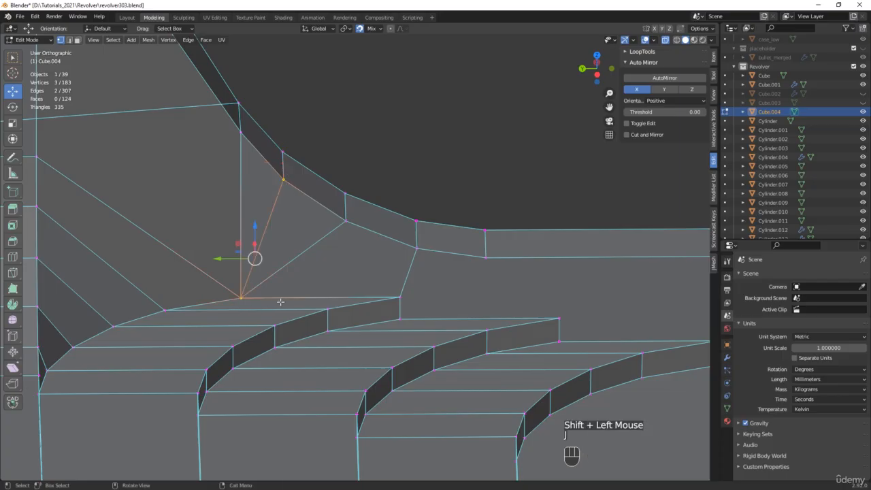
{"action": "scroll", "coordinate": [280, 302], "scroll_direction": "down", "scroll_amount": 3}
{"action": "key", "text": "alt+z"}
{"action": "middle_click_drag", "start_coordinate": [280, 301], "coordinate": [316, 276]}
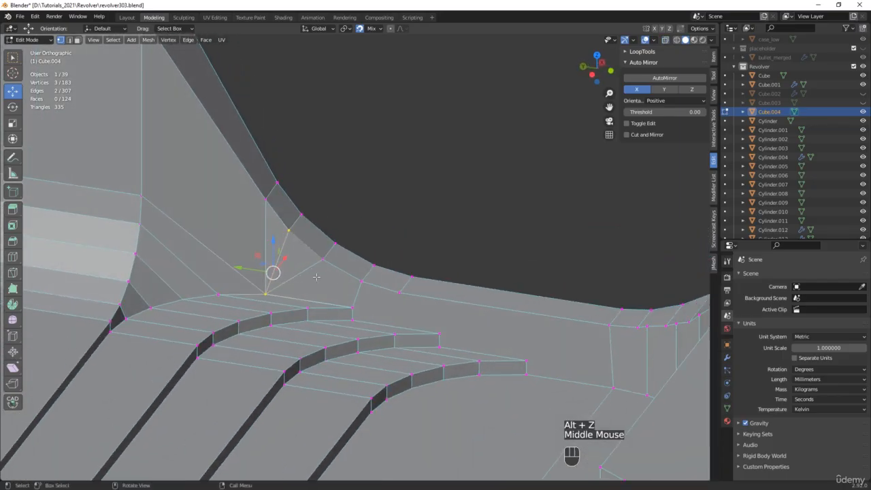
Step: Connect the corner vertex of the recess wall to the rim vertex directly above the first step's wall corner
{"action": "left_click", "coordinate": [144, 194]}
{"action": "left_click", "coordinate": [265, 196], "text": "shift"}
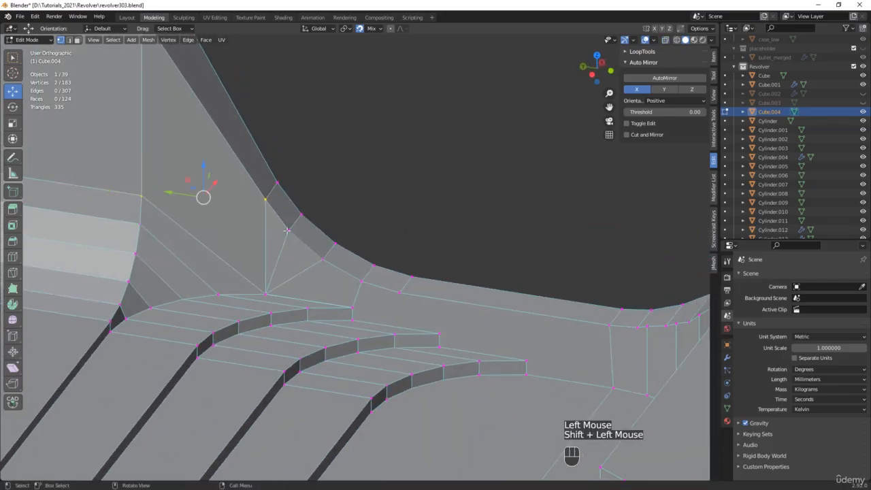
{"action": "middle_click_drag", "start_coordinate": [286, 238], "coordinate": [283, 278]}
{"action": "key", "text": "j"}
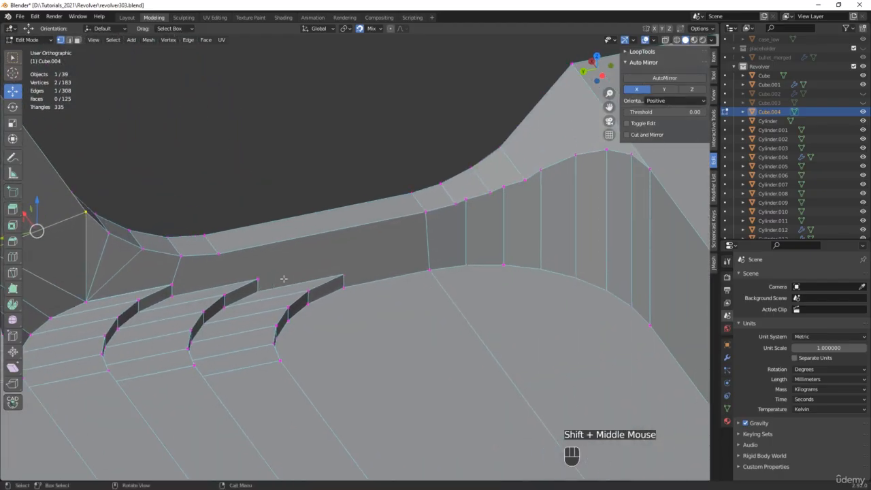
Step: Connect the second step's upper end vertex to the first step's upper end vertex and to the nearby rim vertex
{"action": "left_click", "coordinate": [173, 284]}
{"action": "left_click", "coordinate": [258, 277], "text": "shift"}
{"action": "key", "text": "j"}
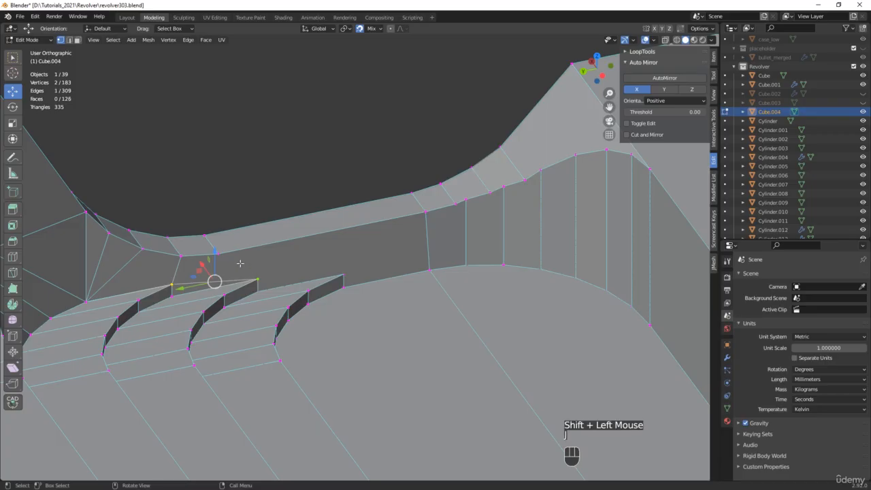
{"action": "left_click", "coordinate": [258, 278], "text": "shift"}
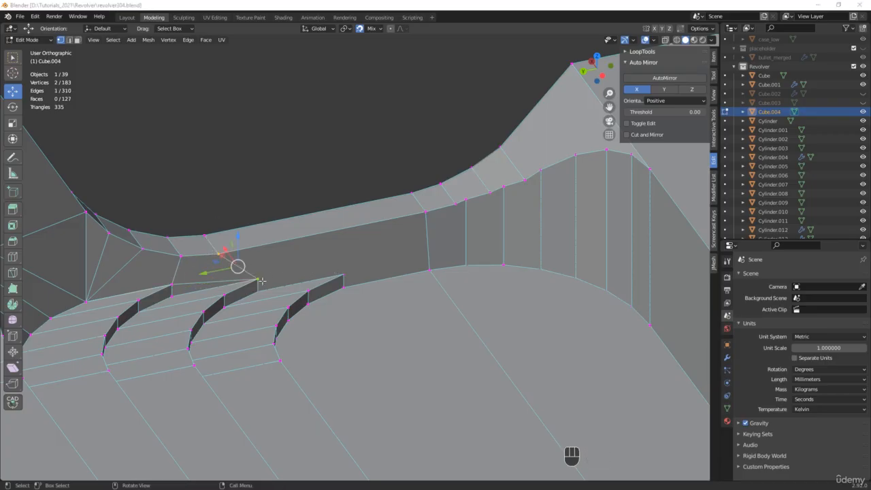
Step: Connect the second step's upper end vertex to the third step's, and the third step's to the rim vertex further along the wall
{"action": "left_click", "coordinate": [257, 279]}
{"action": "left_click", "coordinate": [342, 277], "text": "shift"}
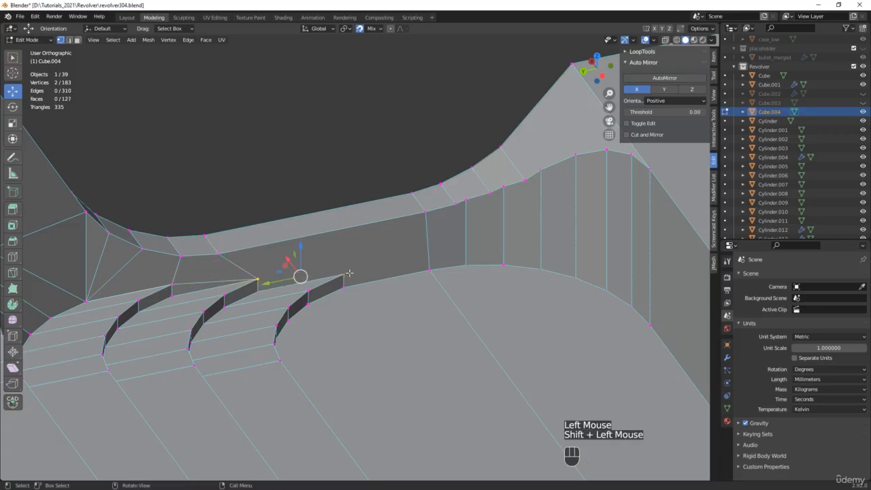
{"action": "key", "text": "j"}
{"action": "left_click", "coordinate": [343, 275]}
{"action": "left_click", "coordinate": [427, 211], "text": "shift"}
{"action": "key", "text": "j"}
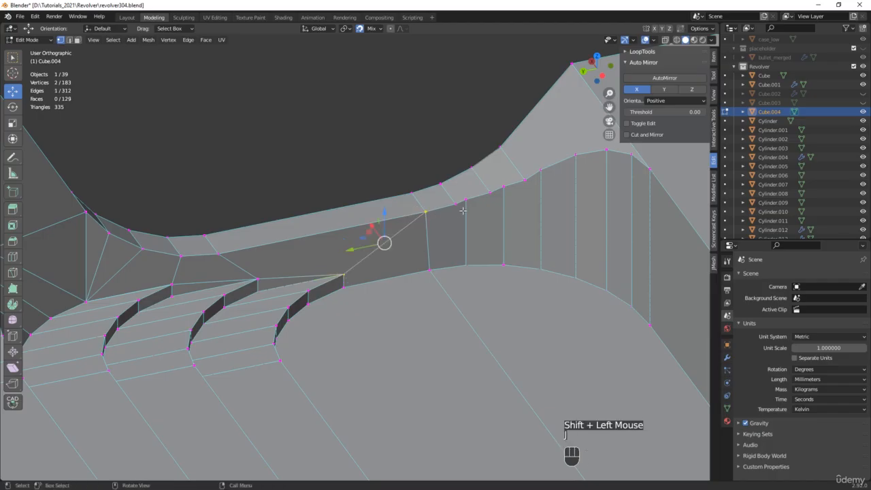
Step: Snap the upper vertices of three vertical wall edges onto the neighbouring vertices of the curved rim
{"action": "left_click", "coordinate": [466, 201]}
{"action": "left_click_drag", "start_coordinate": [467, 203], "coordinate": [455, 204]}
{"action": "left_click", "coordinate": [503, 188]}
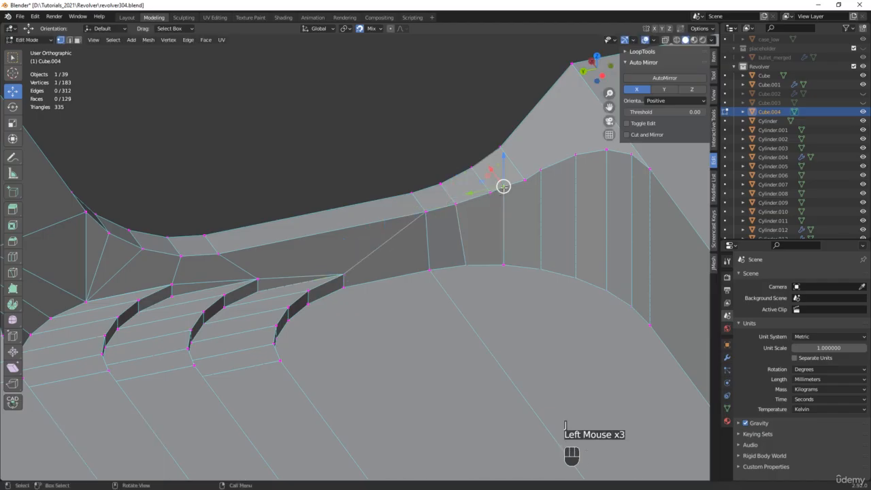
{"action": "left_click_drag", "start_coordinate": [504, 189], "coordinate": [491, 193]}
{"action": "left_click", "coordinate": [540, 170]}
{"action": "left_click_drag", "start_coordinate": [540, 170], "coordinate": [524, 179]}
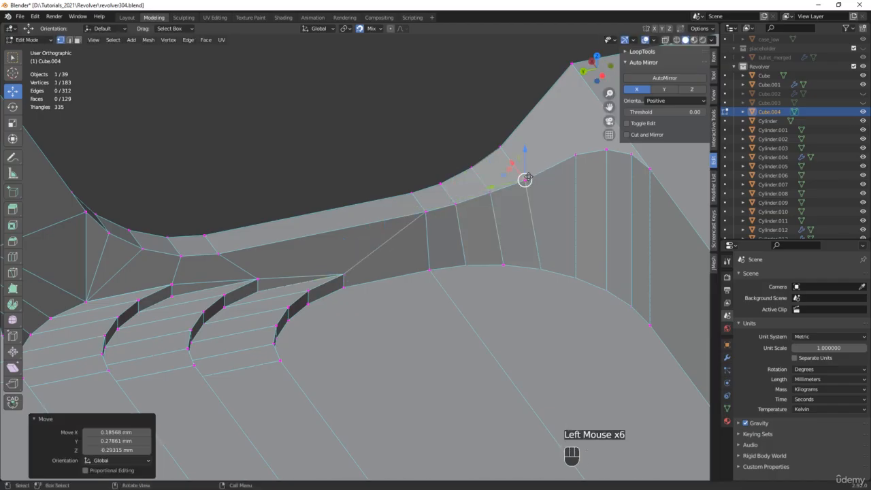
Step: Connect the three vertices along the top of the curved wall to the pointed rim corner above them
{"action": "middle_click_drag", "start_coordinate": [525, 179], "coordinate": [398, 253], "text": "shift"}
{"action": "left_click_drag", "start_coordinate": [485, 219], "coordinate": [418, 229]}
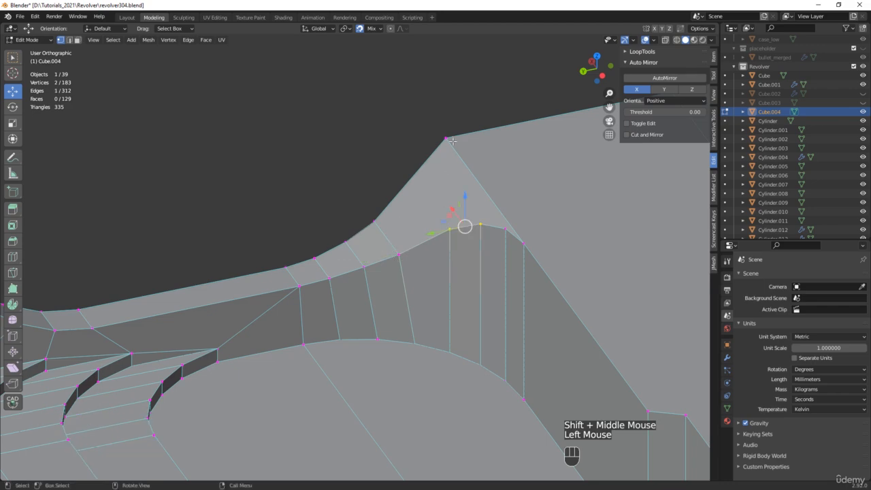
{"action": "left_click", "coordinate": [409, 157], "text": "shift"}
{"action": "key", "text": "j"}
{"action": "left_click", "coordinate": [504, 227]}
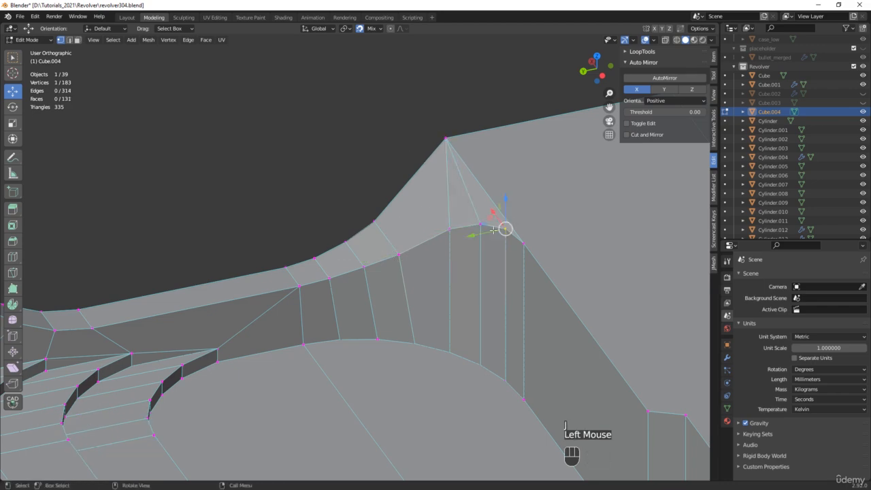
{"action": "left_click_drag", "start_coordinate": [455, 123], "coordinate": [417, 166], "text": "shift"}
{"action": "key", "text": "j"}
Step: Dissolve the vertical edge between the rim and the wall corner vertex at the end of the top step
{"action": "scroll", "coordinate": [385, 191], "scroll_direction": "down", "scroll_amount": 3}
{"action": "middle_click_drag", "start_coordinate": [381, 189], "coordinate": [265, 157]}
{"action": "middle_click_drag", "start_coordinate": [265, 156], "coordinate": [358, 229], "text": "shift"}
{"action": "scroll", "coordinate": [351, 220], "scroll_direction": "up", "scroll_amount": 6}
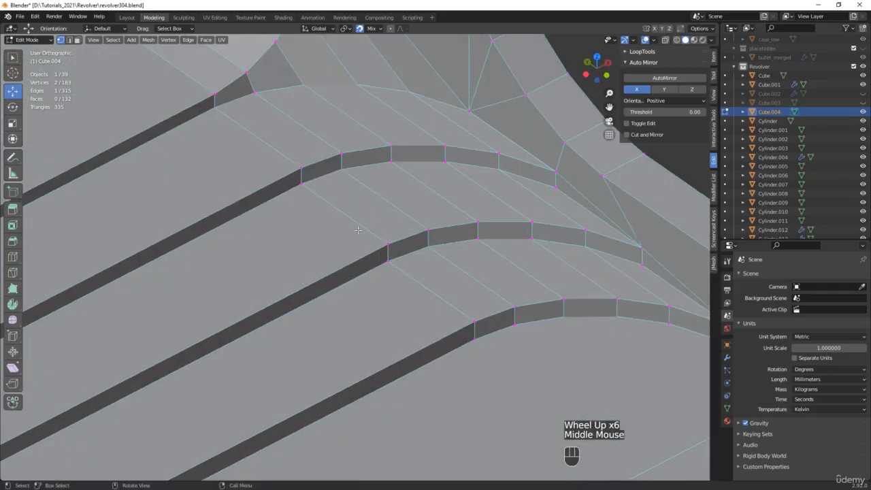
{"action": "middle_click_drag", "start_coordinate": [428, 166], "coordinate": [388, 309], "text": "shift"}
{"action": "left_click", "coordinate": [375, 257]}
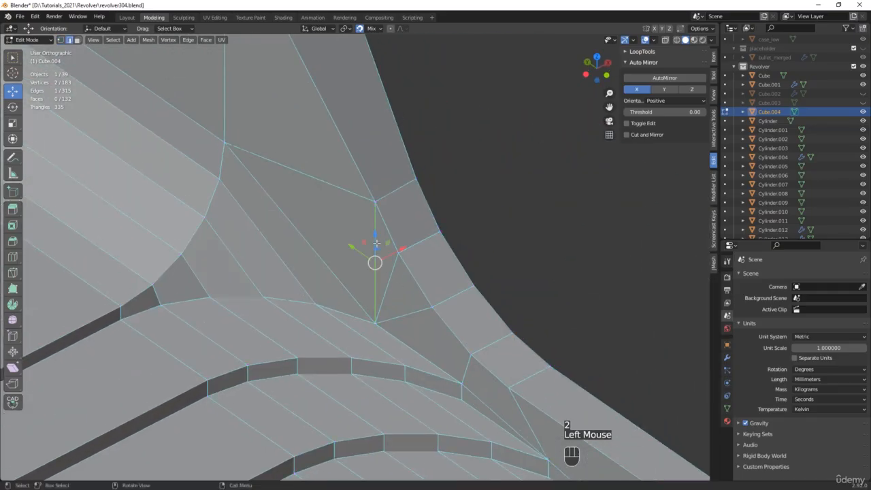
{"action": "middle_click_drag", "start_coordinate": [385, 251], "coordinate": [437, 243]}
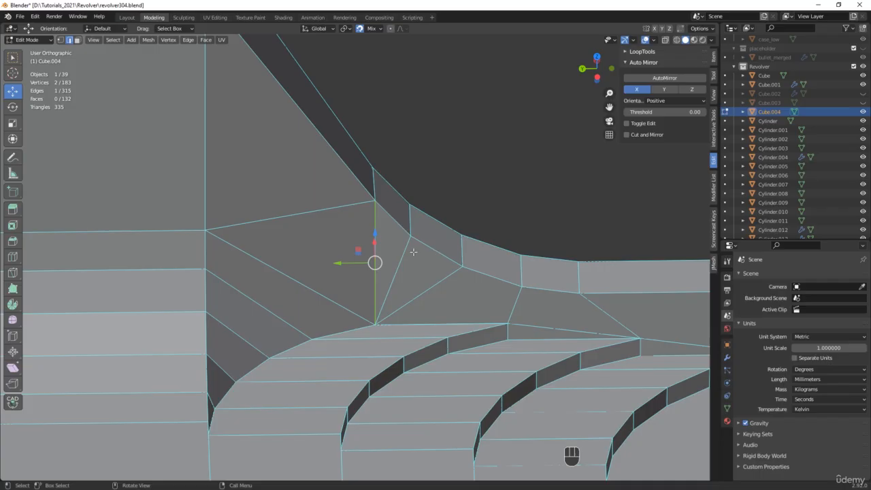
{"action": "key", "text": "x"}
{"action": "left_click", "coordinate": [412, 257]}
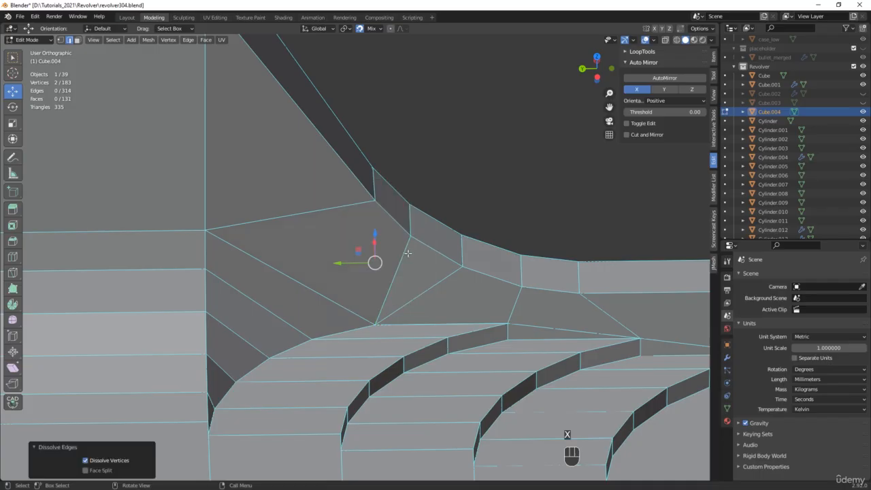
Step: Connect the rim vertex beside the dissolved edge to the corner vertex of the recess wall
{"action": "key", "text": "1"}
{"action": "left_click", "coordinate": [410, 235]}
{"action": "left_click", "coordinate": [209, 245], "text": "shift"}
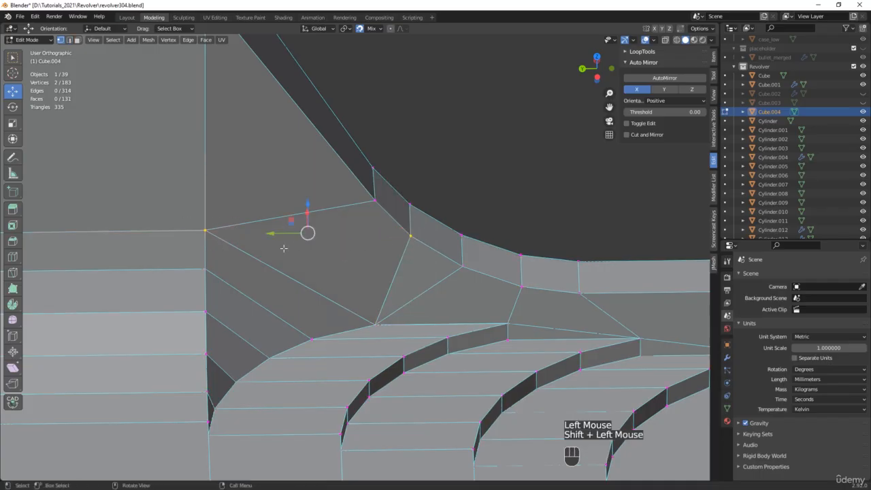
{"action": "key", "text": "j"}
{"action": "middle_click_drag", "start_coordinate": [352, 261], "coordinate": [260, 236]}
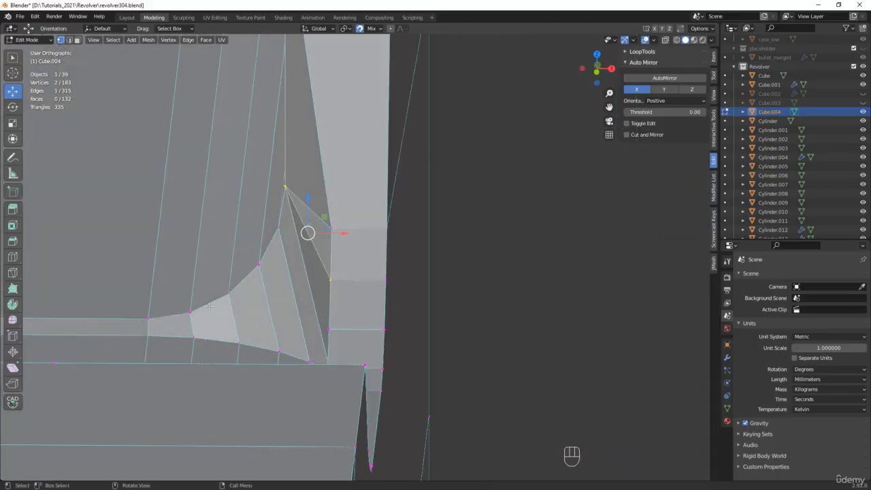
Step: Turn off snapping and raise the two horizontal edges on the recess wall's far end about 1.62 mm along Z
{"action": "scroll", "coordinate": [208, 305], "scroll_direction": "down", "scroll_amount": 4}
{"action": "middle_click_drag", "start_coordinate": [217, 305], "coordinate": [510, 287]}
{"action": "middle_click_drag", "start_coordinate": [510, 287], "coordinate": [392, 326], "text": "shift"}
{"action": "scroll", "coordinate": [392, 325], "scroll_direction": "up", "scroll_amount": 1}
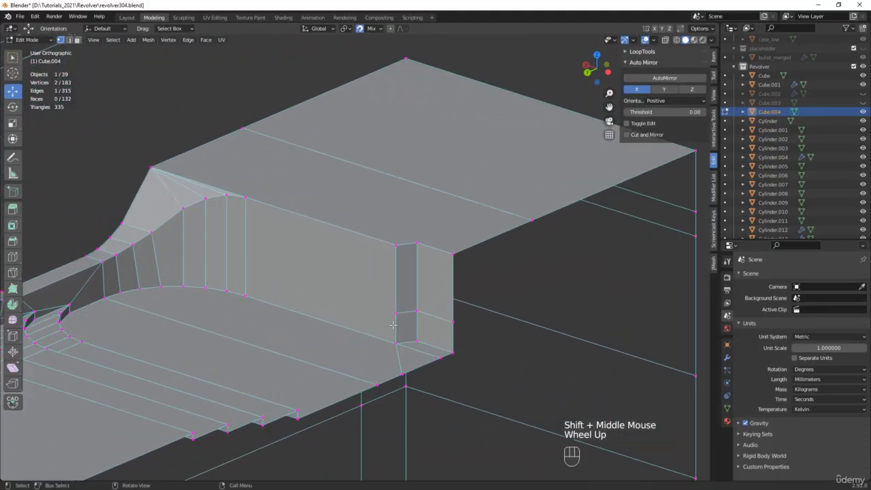
{"action": "scroll", "coordinate": [392, 325], "scroll_direction": "up", "scroll_amount": 2}
{"action": "key", "text": "2"}
{"action": "left_click", "coordinate": [457, 308]}
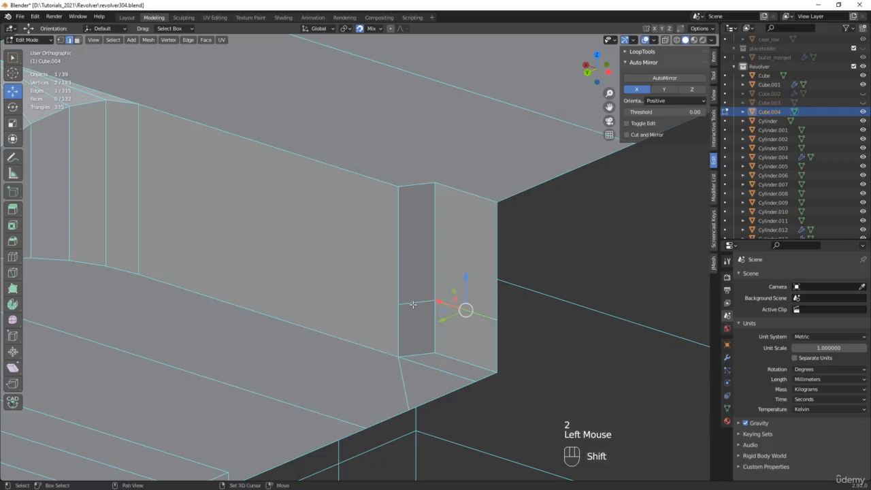
{"action": "left_click", "coordinate": [413, 304], "text": "shift"}
{"action": "left_click", "coordinate": [359, 28]}
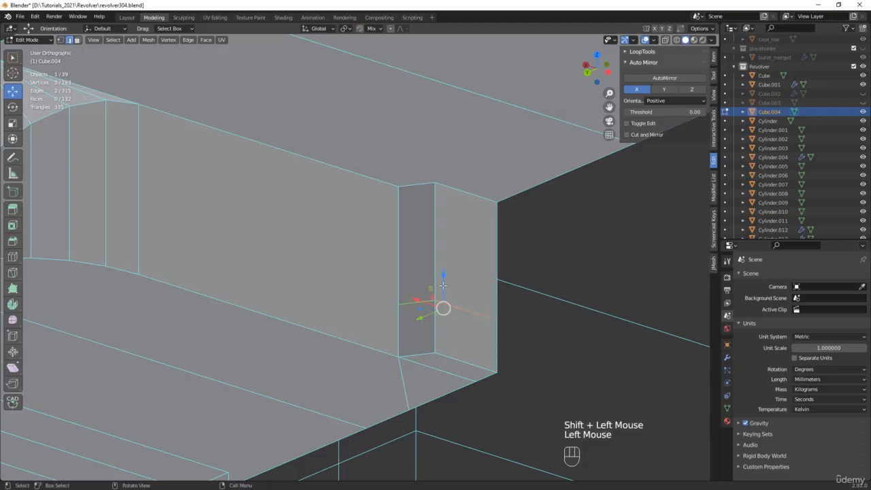
{"action": "left_click_drag", "start_coordinate": [443, 285], "coordinate": [449, 243]}
{"action": "left_click_drag", "start_coordinate": [459, 206], "coordinate": [459, 209]}
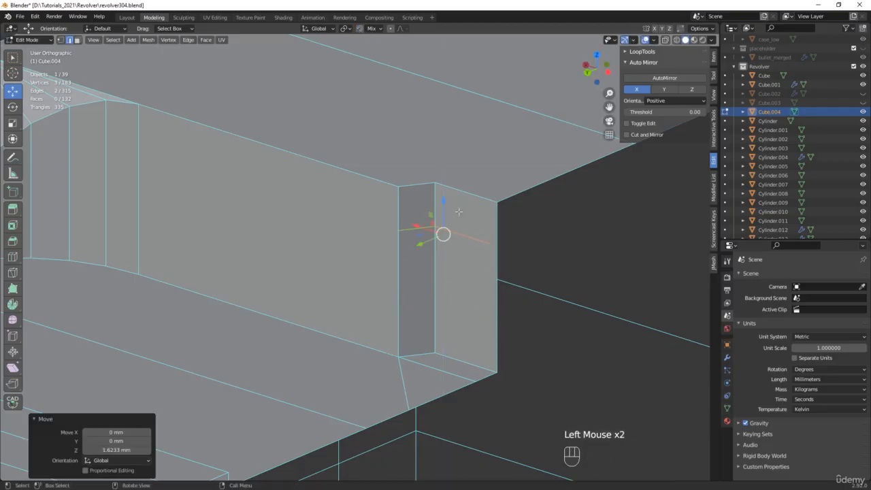
Step: Extrude the lower face of the recess wall's far end inward into the block with X-ray display on
{"action": "key", "text": "3"}
{"action": "left_click", "coordinate": [455, 303]}
{"action": "middle_click_drag", "start_coordinate": [455, 303], "coordinate": [508, 320]}
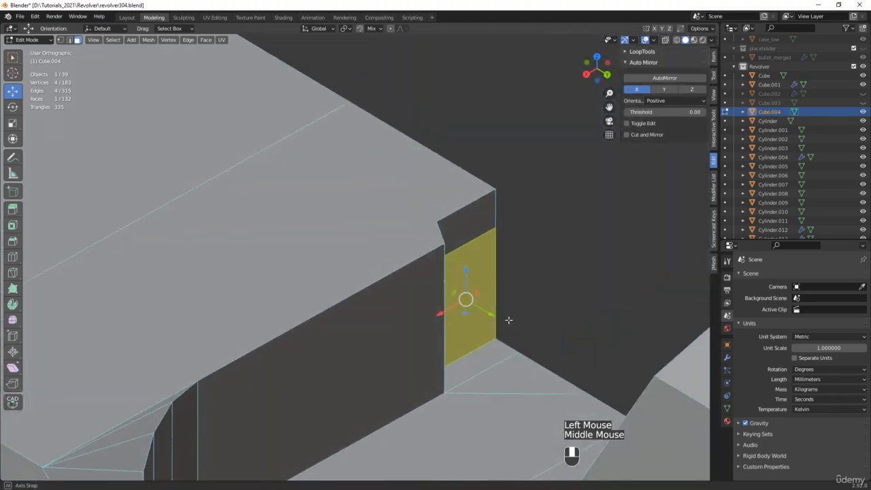
{"action": "key", "text": "alt+z"}
{"action": "key", "text": "d"}
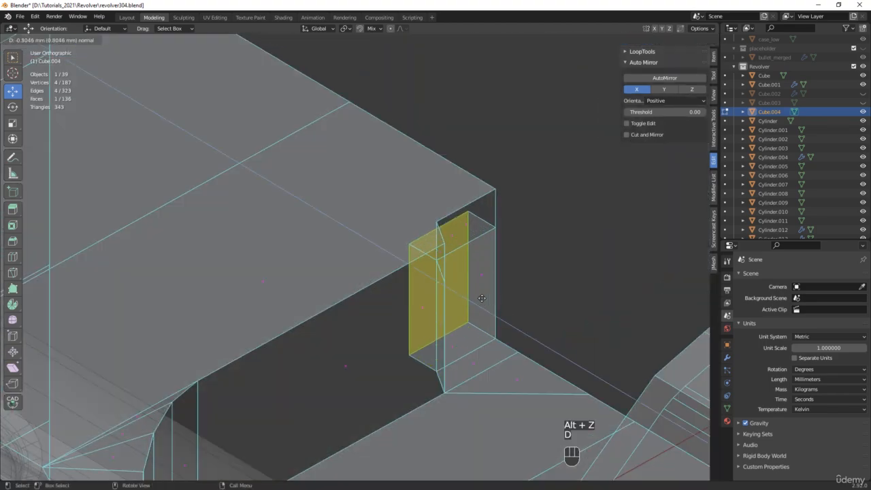
{"action": "left_click", "coordinate": [469, 289]}
Step: Delete the side face of the new extrusion that lies on the block's open centre plane
{"action": "middle_click_drag", "start_coordinate": [531, 317], "coordinate": [472, 273]}
{"action": "left_click", "coordinate": [472, 272]}
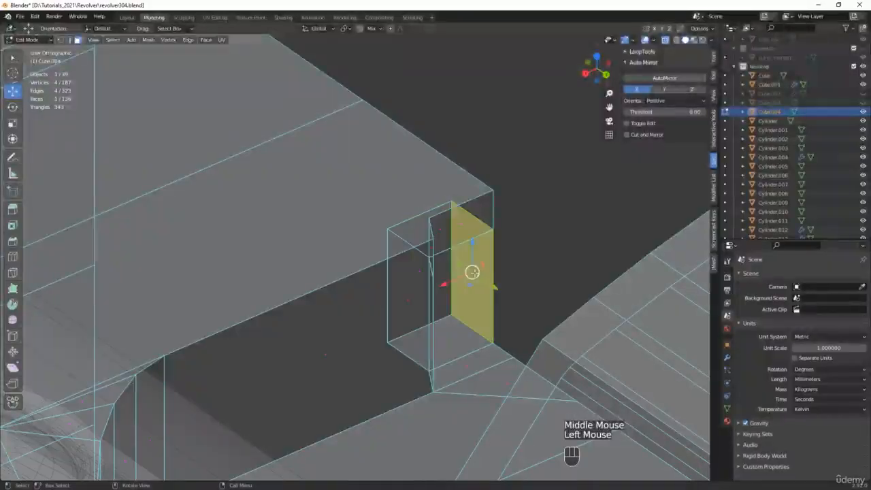
{"action": "key", "text": "x"}
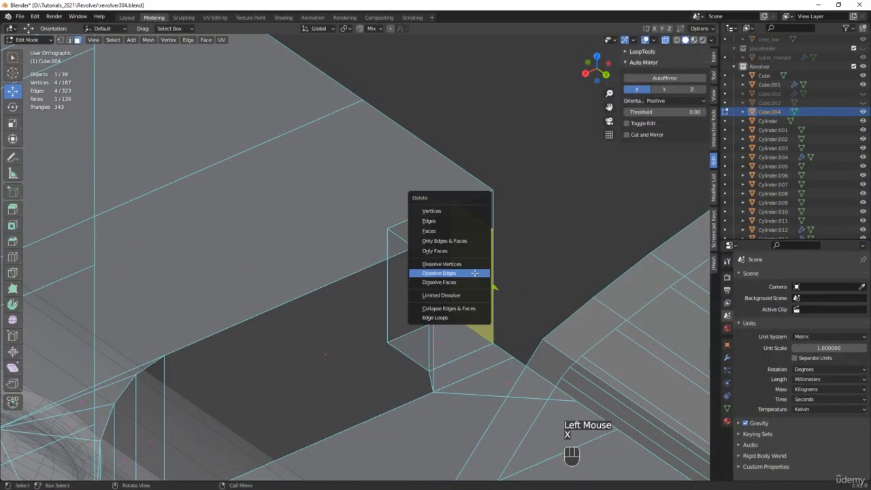
{"action": "left_click", "coordinate": [458, 229]}
Step: Move the lower rear edge of the extruded notch along Y towards the recess wall so its back face slants
{"action": "middle_click_drag", "start_coordinate": [490, 313], "coordinate": [422, 338]}
{"action": "scroll", "coordinate": [418, 330], "scroll_direction": "up", "scroll_amount": 2}
{"action": "key", "text": "2"}
{"action": "left_click", "coordinate": [417, 342]}
{"action": "left_click_drag", "start_coordinate": [427, 337], "coordinate": [297, 327]}
{"action": "middle_click_drag", "start_coordinate": [298, 326], "coordinate": [381, 311]}
Step: Move the notch's slanted back face about -0.26 mm along Y
{"action": "key", "text": "3"}
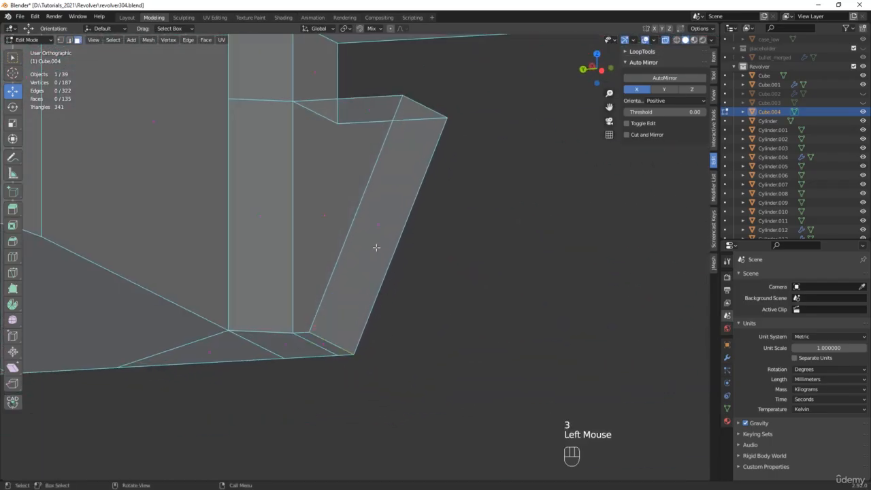
{"action": "left_click", "coordinate": [376, 221]}
{"action": "left_click_drag", "start_coordinate": [351, 227], "coordinate": [350, 227]}
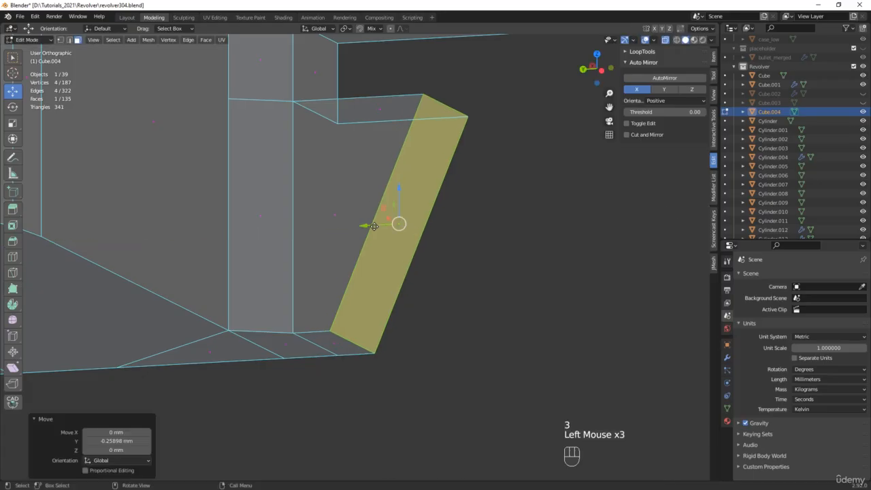
Step: Bevel the notch's upper side edge with 4 segments to a width of about 0.56 mm
{"action": "middle_click_drag", "start_coordinate": [349, 227], "coordinate": [372, 293]}
{"action": "scroll", "coordinate": [390, 258], "scroll_direction": "up", "scroll_amount": 2}
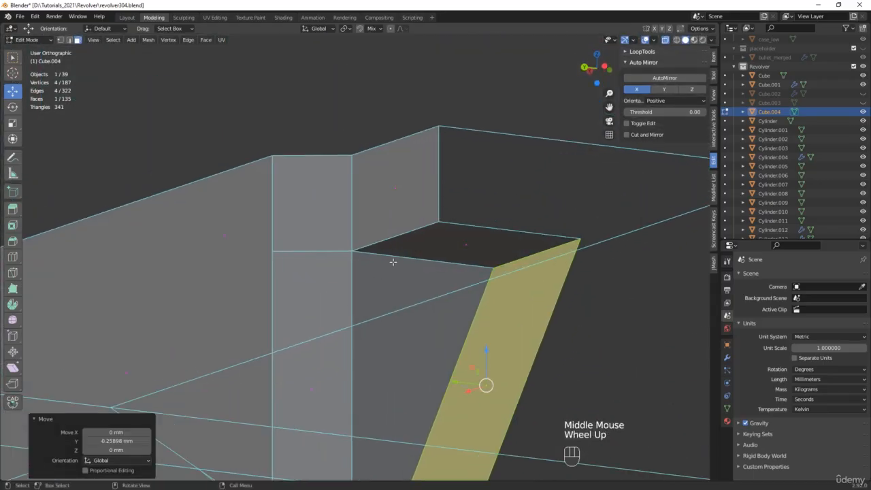
{"action": "key", "text": "2"}
{"action": "left_click", "coordinate": [390, 262]}
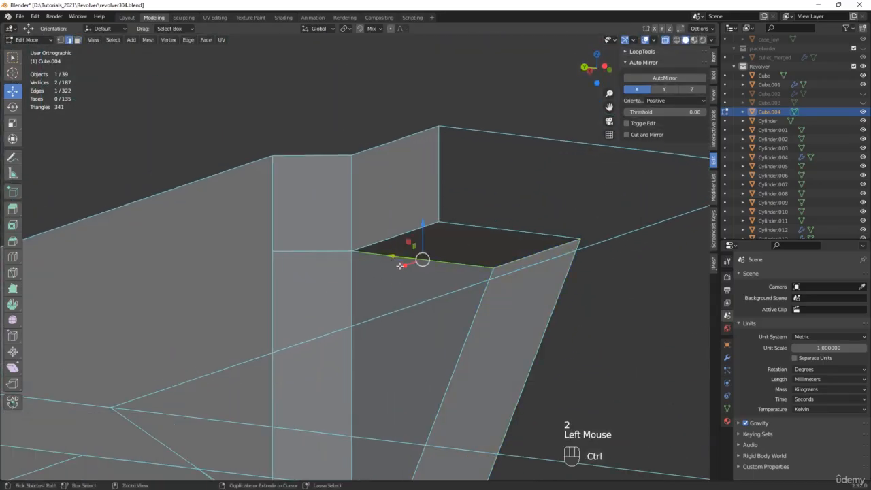
{"action": "key", "text": "ctrl+b"}
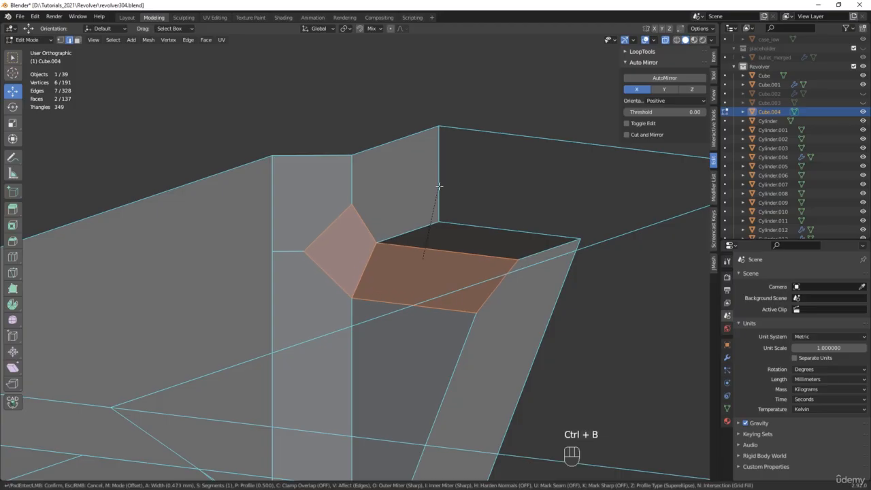
{"action": "scroll", "coordinate": [447, 180], "scroll_direction": "up", "scroll_amount": 2}
{"action": "scroll", "coordinate": [448, 179], "scroll_direction": "up", "scroll_amount": 1}
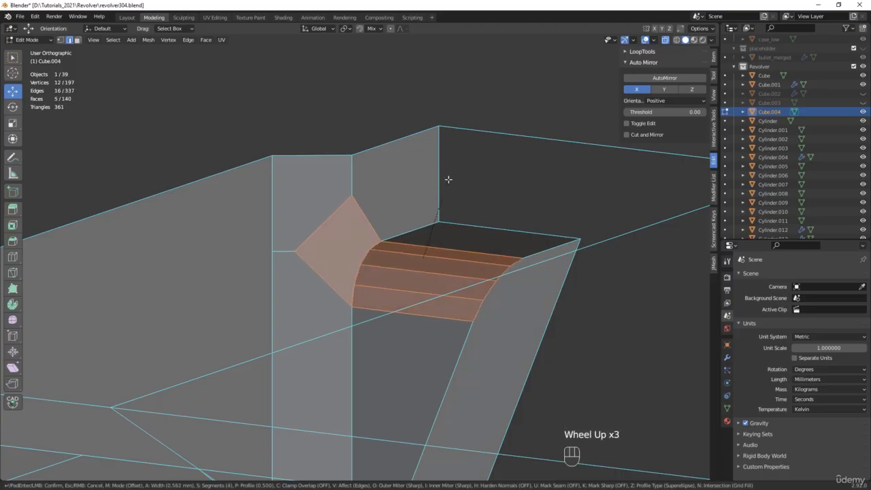
{"action": "left_click", "coordinate": [447, 180]}
Step: Connect the upper and lower corner vertices of the diamond-shaped face beside the bevel
{"action": "middle_click_drag", "start_coordinate": [448, 179], "coordinate": [359, 307]}
{"action": "key", "text": "1"}
{"action": "left_click", "coordinate": [358, 307]}
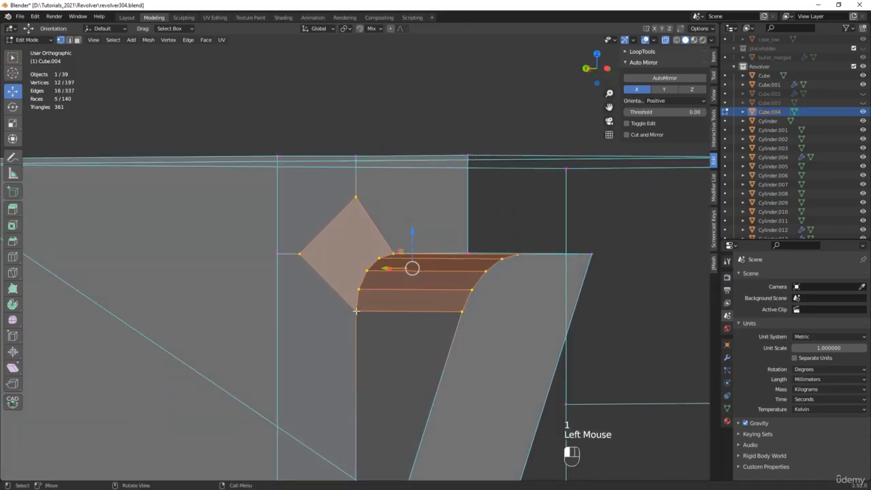
{"action": "left_click", "coordinate": [355, 201], "text": "shift"}
{"action": "key", "text": "j"}
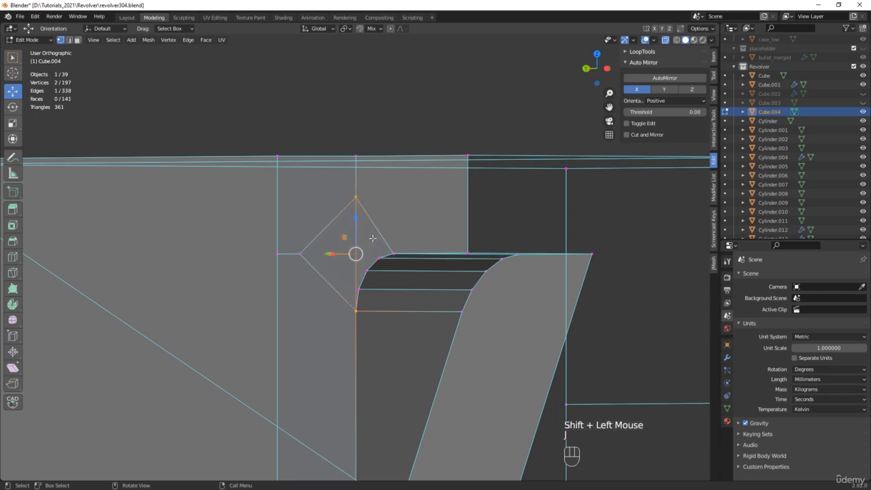
Step: Connect the intermediate vertices of the bevel's curved end to the diamond's upper corner vertex
{"action": "middle_click_drag", "start_coordinate": [376, 228], "coordinate": [369, 271]}
{"action": "scroll", "coordinate": [370, 272], "scroll_direction": "up", "scroll_amount": 2}
{"action": "left_click_drag", "start_coordinate": [371, 269], "coordinate": [342, 301]}
{"action": "left_click", "coordinate": [349, 167], "text": "shift"}
{"action": "key", "text": "j"}
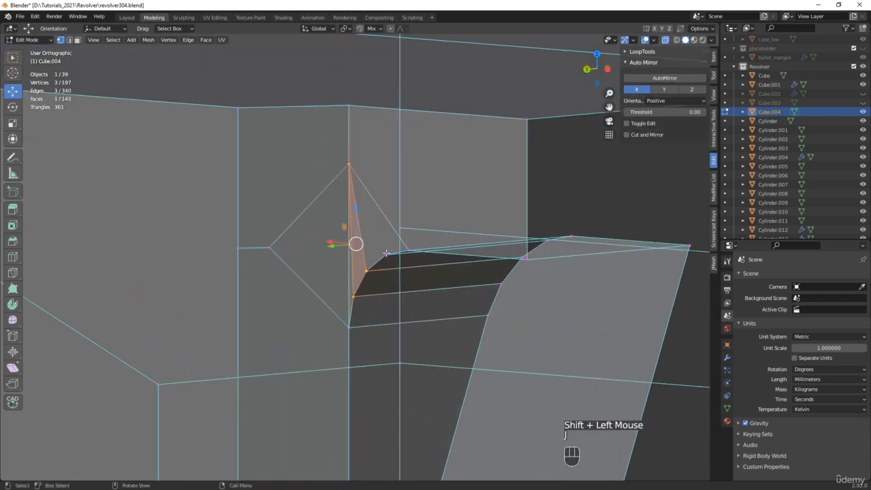
{"action": "left_click", "coordinate": [375, 262]}
{"action": "left_click", "coordinate": [345, 167], "text": "shift"}
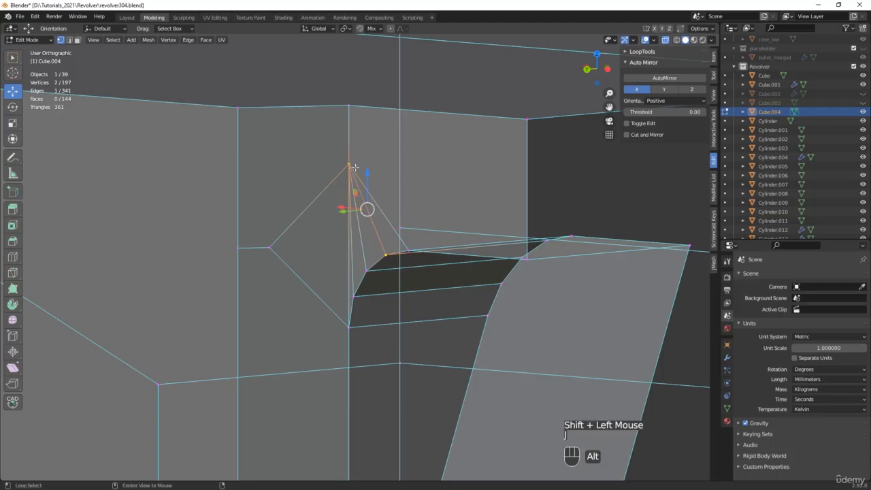
{"action": "key", "text": "j"}
Step: Move the diamond's upper corner vertex up about 0.40 mm along Z, snapping it onto the recess wall's top corner
{"action": "key", "text": "alt+z"}
{"action": "middle_click_drag", "start_coordinate": [343, 168], "coordinate": [409, 246], "text": "shift"}
{"action": "left_click", "coordinate": [409, 246]}
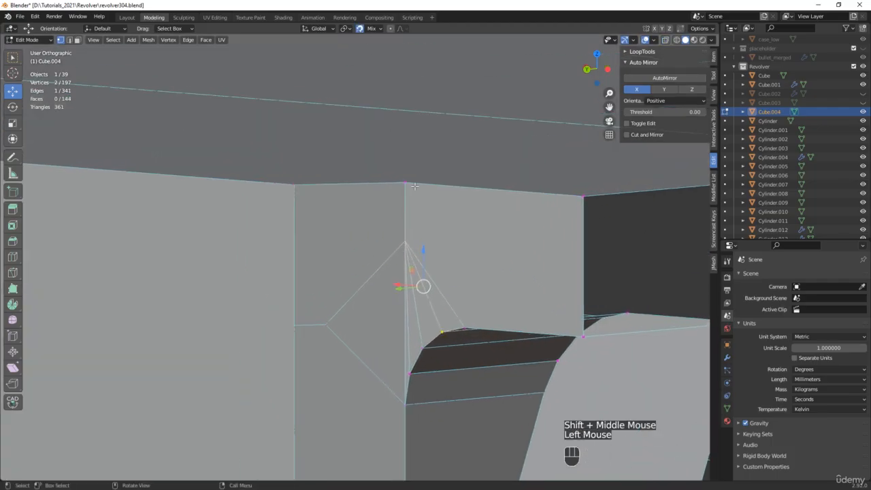
{"action": "key", "text": "alt+z"}
{"action": "left_click", "coordinate": [409, 247]}
{"action": "left_click_drag", "start_coordinate": [404, 241], "coordinate": [405, 184]}
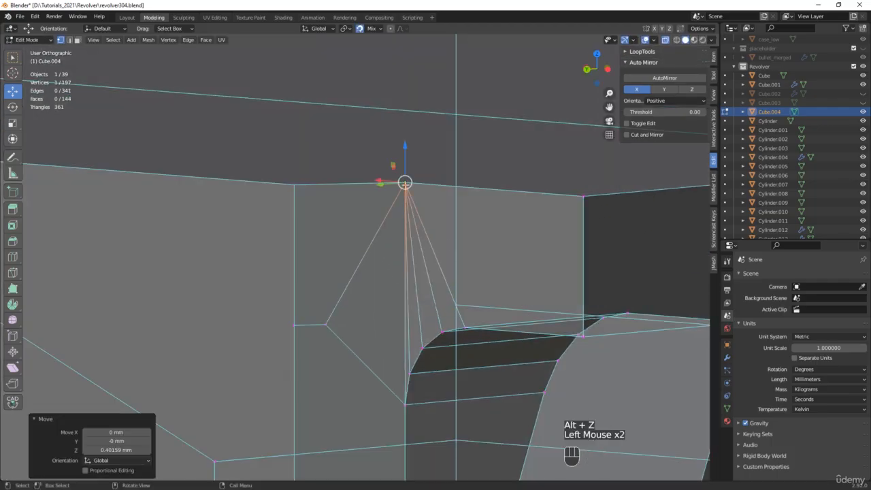
Step: Dissolve the short edge joining the diamond's outer corner to the wall strip's vertical edge, together with its vertices
{"action": "left_click", "coordinate": [325, 324]}
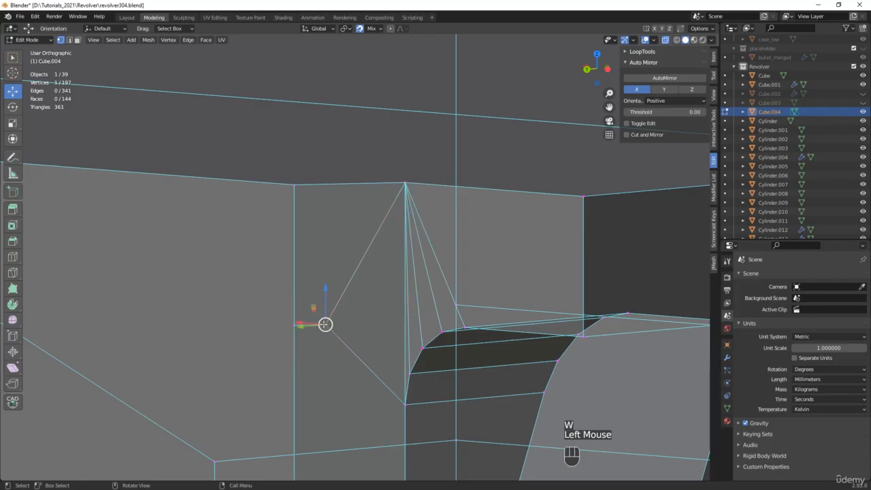
{"action": "left_click", "coordinate": [310, 325]}
{"action": "left_click", "coordinate": [309, 325]}
{"action": "key", "text": "x"}
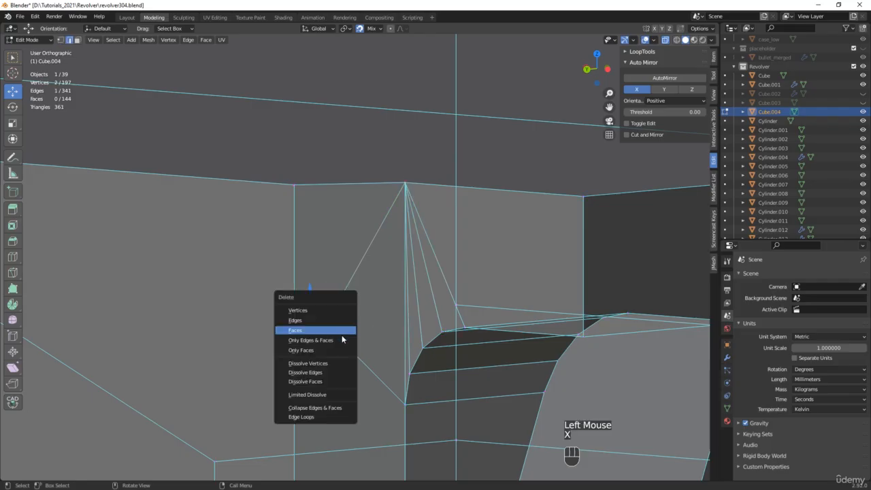
{"action": "left_click", "coordinate": [318, 372]}
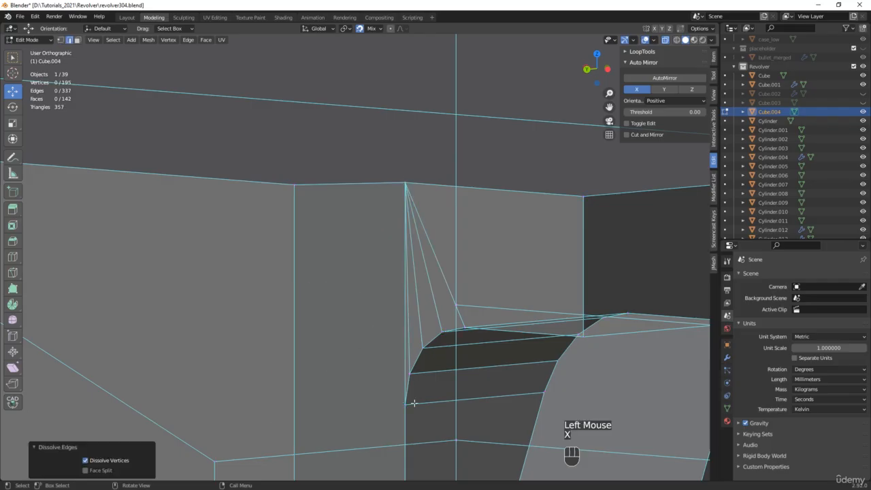
Step: Connect the vertex at the bevel's lower end diagonally to the wall strip's far upper corner
{"action": "key", "text": "1"}
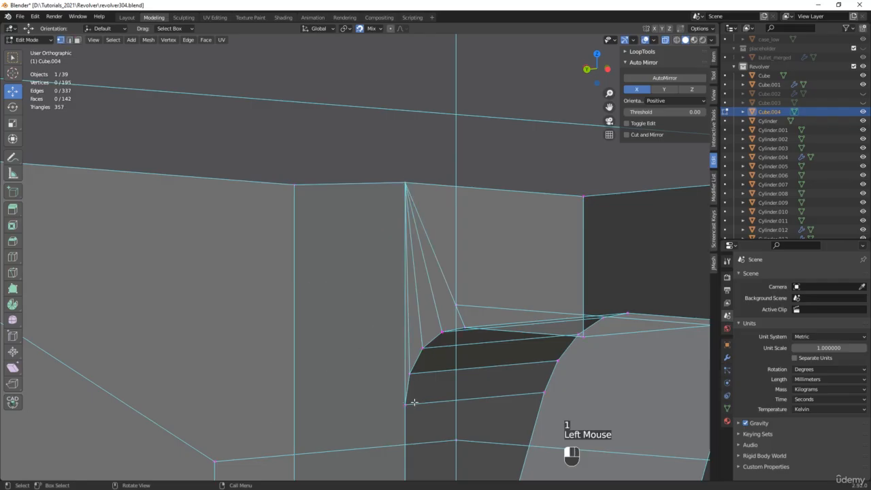
{"action": "left_click", "coordinate": [294, 184], "text": "shift"}
{"action": "key", "text": "j"}
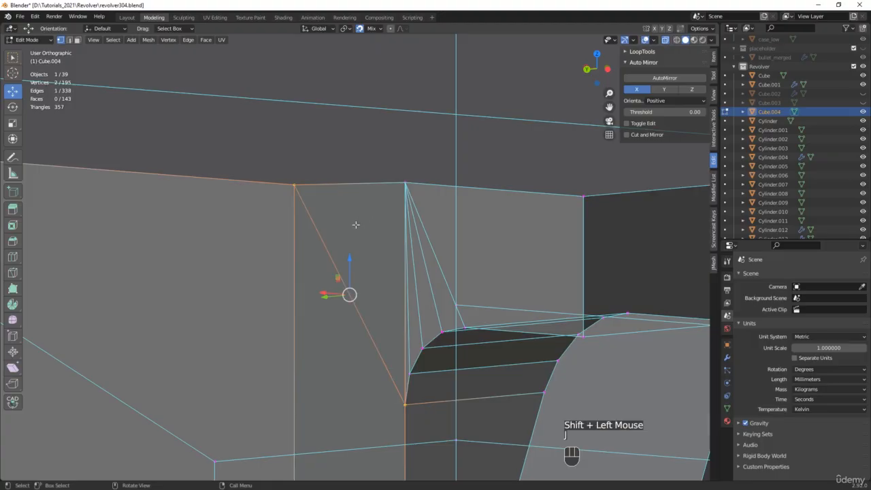
Step: Dissolve the redundant edge on the block beside the notch
{"action": "scroll", "coordinate": [365, 219], "scroll_direction": "down", "scroll_amount": 3}
{"action": "middle_click_drag", "start_coordinate": [365, 219], "coordinate": [485, 316]}
{"action": "key", "text": "alt+z"}
{"action": "key", "text": "2"}
{"action": "left_click", "coordinate": [415, 317]}
{"action": "key", "text": "x"}
{"action": "left_click", "coordinate": [413, 325]}
{"action": "scroll", "coordinate": [365, 327], "scroll_direction": "down", "scroll_amount": 2}
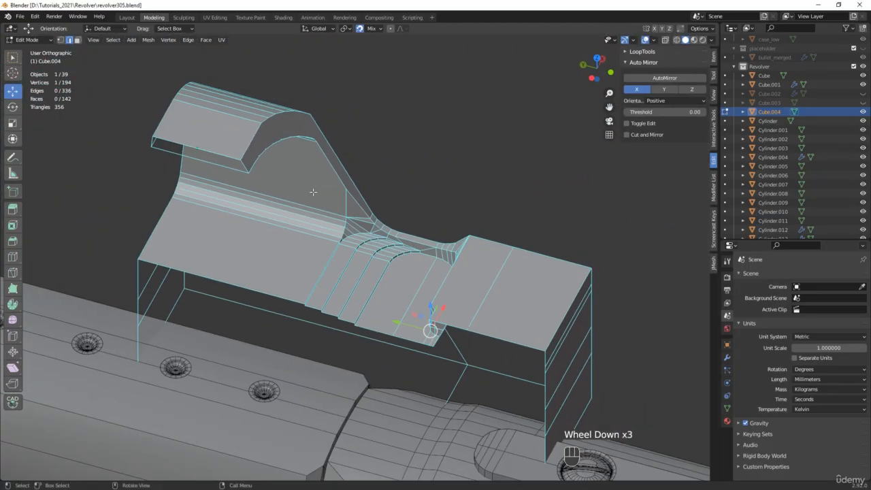
Step: In front view, connect the vertices at the lower end of the arch's inner curve to the outer corner vertex
{"action": "scroll", "coordinate": [347, 134], "scroll_direction": "down", "scroll_amount": 3}
{"action": "scroll", "coordinate": [347, 133], "scroll_direction": "up", "scroll_amount": 3}
{"action": "scroll", "coordinate": [408, 218], "scroll_direction": "up", "scroll_amount": 2}
{"action": "middle_click_drag", "start_coordinate": [347, 133], "coordinate": [383, 194], "text": "shift"}
{"action": "key", "text": "1"}
{"action": "left_click", "coordinate": [411, 222]}
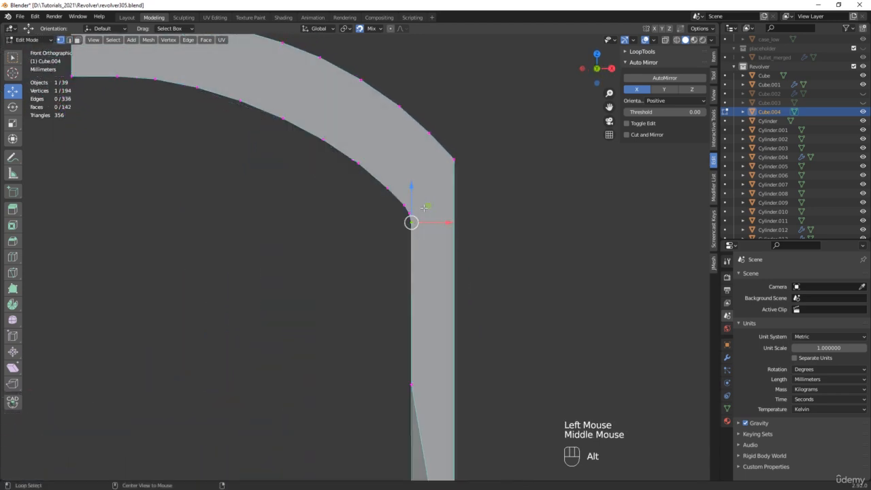
{"action": "key", "text": "alt+z"}
{"action": "scroll", "coordinate": [421, 212], "scroll_direction": "up", "scroll_amount": 2}
{"action": "scroll", "coordinate": [422, 212], "scroll_direction": "up", "scroll_amount": 2}
{"action": "left_click", "coordinate": [416, 208]}
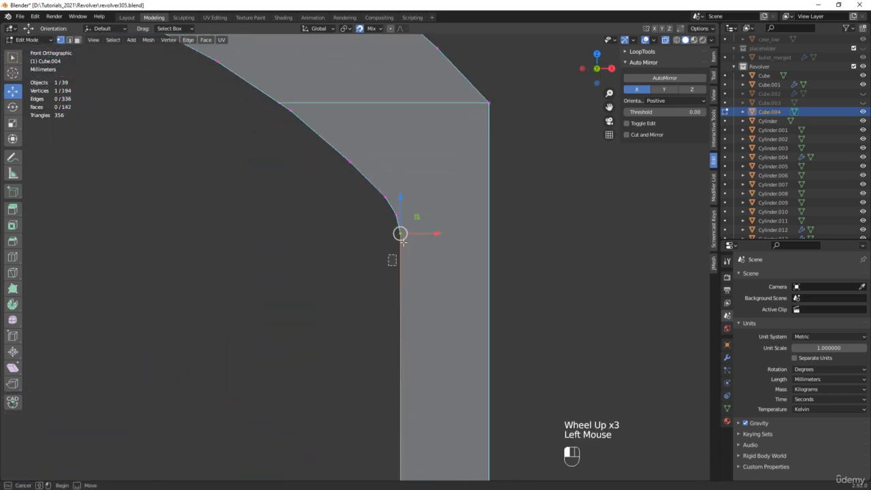
{"action": "left_click", "coordinate": [490, 101], "text": "shift"}
{"action": "key", "text": "j"}
{"action": "left_click", "coordinate": [384, 197]}
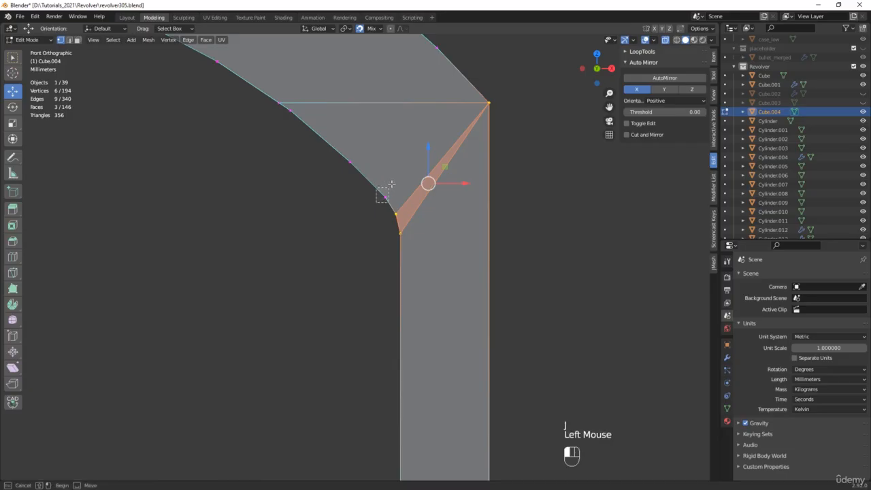
{"action": "left_click", "coordinate": [489, 102], "text": "shift"}
{"action": "scroll", "coordinate": [468, 146], "scroll_direction": "down", "scroll_amount": 2}
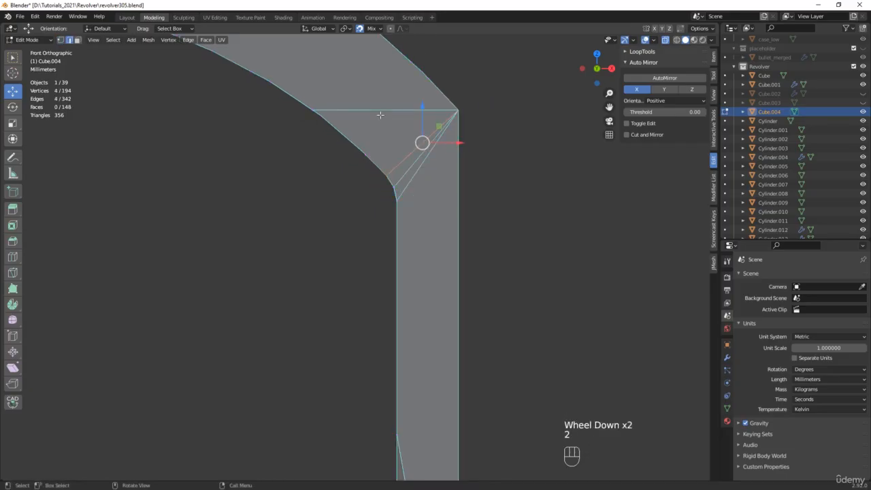
Step: Dissolve the horizontal edge running from the arch's outer corner to its inner curve
{"action": "mouse_move", "coordinate": [382, 116]}
{"action": "middle_mouse_down"}
{"action": "mouse_move", "coordinate": [436, 129]}
{"action": "mouse_move", "coordinate": [412, 115]}
{"action": "mouse_move", "coordinate": [412, 128]}
{"action": "mouse_move", "coordinate": [472, 154]}
{"action": "mouse_move", "coordinate": [554, 142]}
{"action": "middle_mouse_up"}
{"action": "key", "text": "alt+z"}
{"action": "key", "text": "x"}
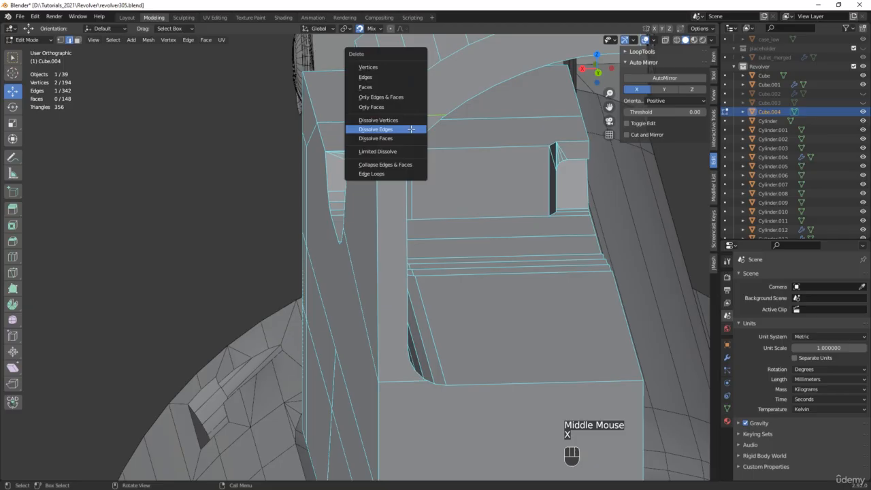
{"action": "left_click", "coordinate": [411, 128]}
Step: Connect the three pairs of inner and outer curve vertices nearest the arch's corner with edges across the end face
{"action": "key", "text": "alt+z"}
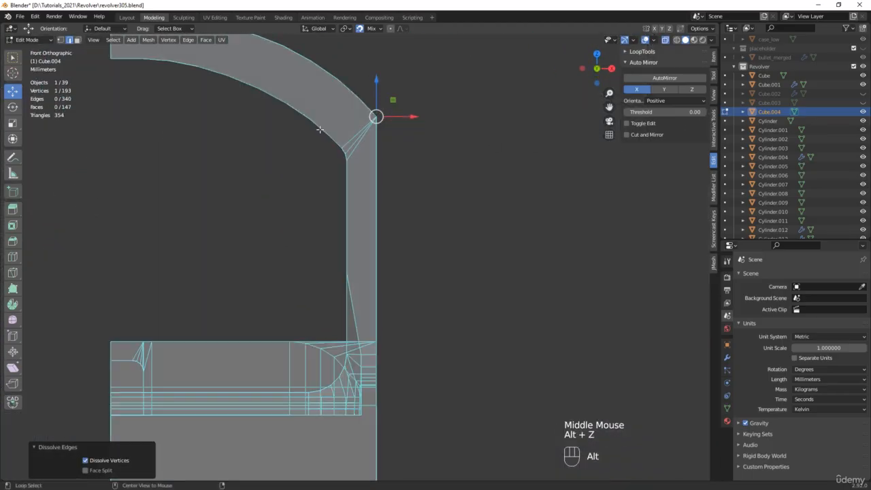
{"action": "middle_click_drag", "start_coordinate": [319, 129], "coordinate": [389, 216], "text": "shift"}
{"action": "scroll", "coordinate": [390, 215], "scroll_direction": "up", "scroll_amount": 3}
{"action": "left_click", "coordinate": [404, 237]}
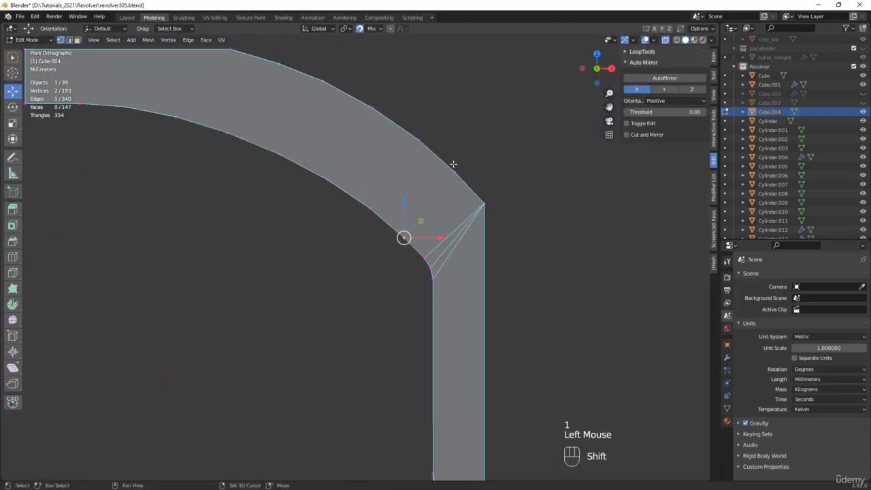
{"action": "left_click", "coordinate": [454, 172], "text": "shift"}
{"action": "key", "text": "j"}
{"action": "left_click", "coordinate": [371, 205]}
{"action": "left_click", "coordinate": [418, 138], "text": "shift"}
{"action": "key", "text": "j"}
{"action": "left_click", "coordinate": [360, 120]}
{"action": "left_click", "coordinate": [327, 179], "text": "shift"}
{"action": "key", "text": "j"}
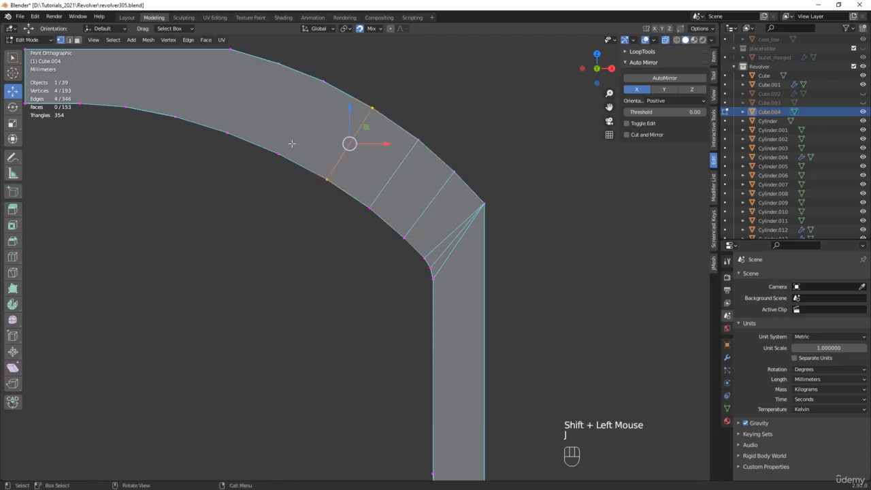
Step: Connect the following three inner and outer vertex pairs up to where the arch's outer curve meets its flat top
{"action": "left_click", "coordinate": [278, 154]}
{"action": "left_click", "coordinate": [323, 80], "text": "shift"}
{"action": "key", "text": "j"}
{"action": "middle_click_drag", "start_coordinate": [307, 102], "coordinate": [416, 189], "text": "shift"}
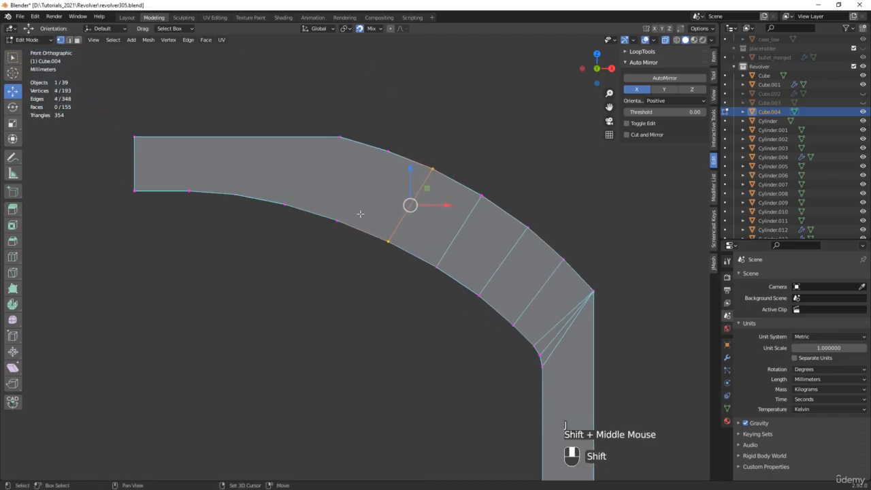
{"action": "left_click", "coordinate": [389, 151]}
{"action": "left_click", "coordinate": [346, 223], "text": "shift"}
{"action": "key", "text": "j"}
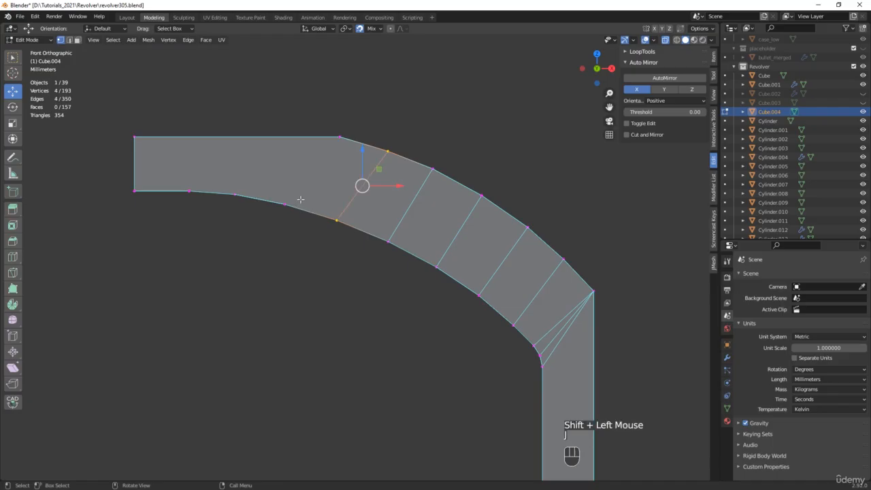
{"action": "left_click", "coordinate": [285, 203]}
{"action": "left_click", "coordinate": [340, 136], "text": "shift"}
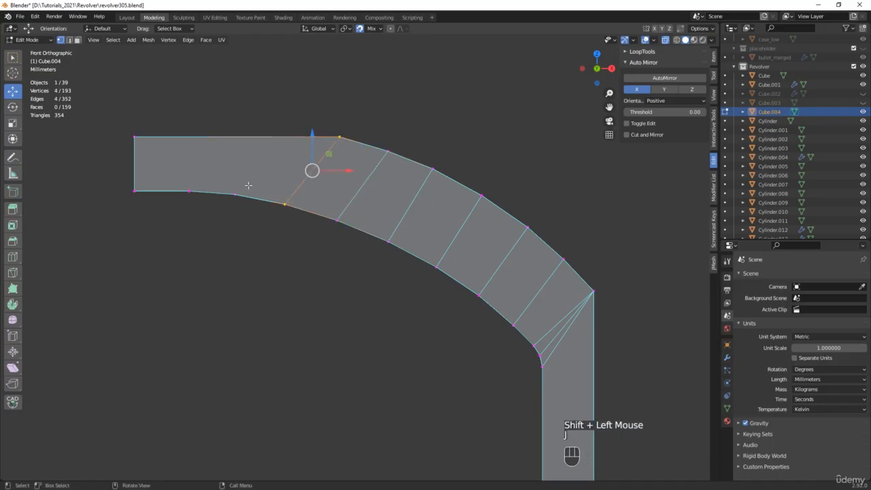
{"action": "key", "text": "j"}
Step: Connect the inner curve's last two vertices to the vertex starting the flat top, and return to Object Mode
{"action": "left_click", "coordinate": [211, 195]}
{"action": "left_click", "coordinate": [340, 136], "text": "shift"}
{"action": "key", "text": "j"}
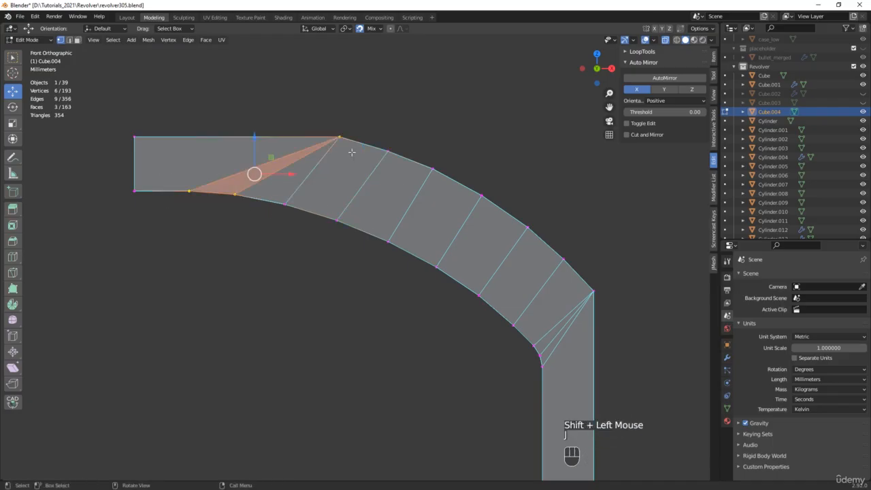
{"action": "scroll", "coordinate": [349, 149], "scroll_direction": "down", "scroll_amount": 3}
{"action": "key", "text": "alt+z"}
{"action": "scroll", "coordinate": [351, 152], "scroll_direction": "down", "scroll_amount": 2}
{"action": "middle_click_drag", "start_coordinate": [351, 151], "coordinate": [423, 203]}
{"action": "key", "text": "Tab"}
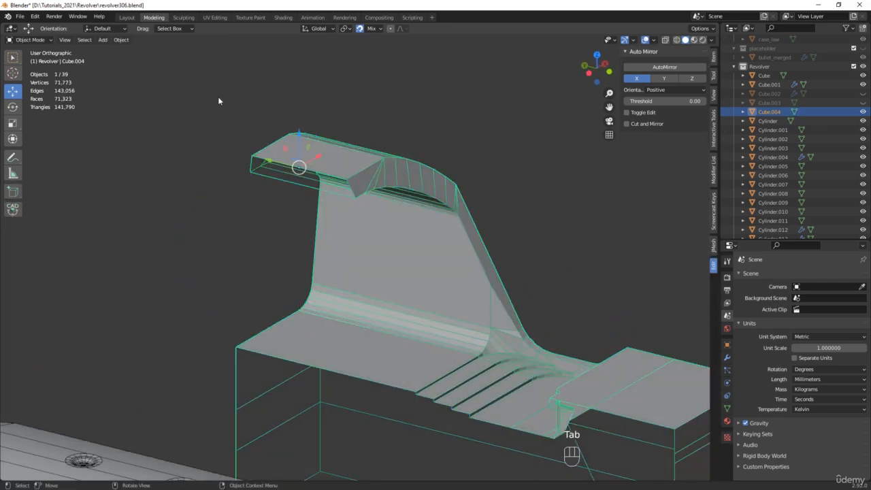
Step: Check the BoltFactory add-on by searching the add-on preferences for "bolt", and close the preferences
{"action": "left_click", "coordinate": [34, 16]}
{"action": "left_click", "coordinate": [54, 146]}
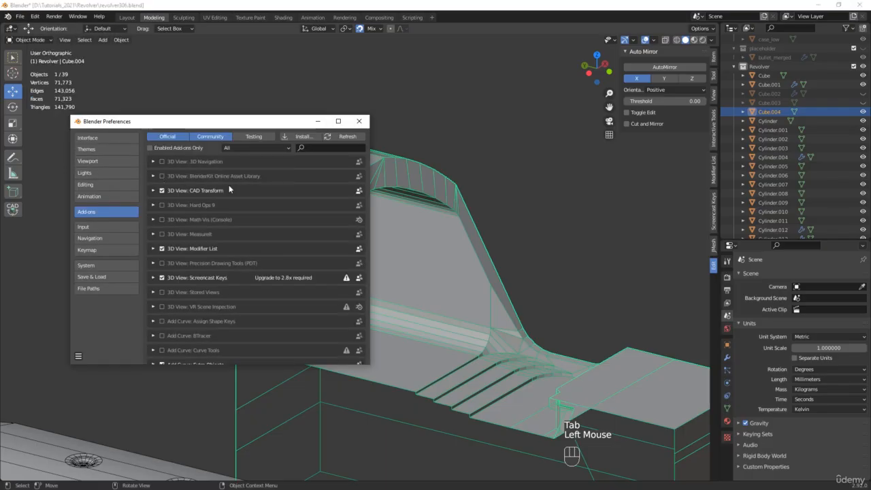
{"action": "type", "text": "bolt"}
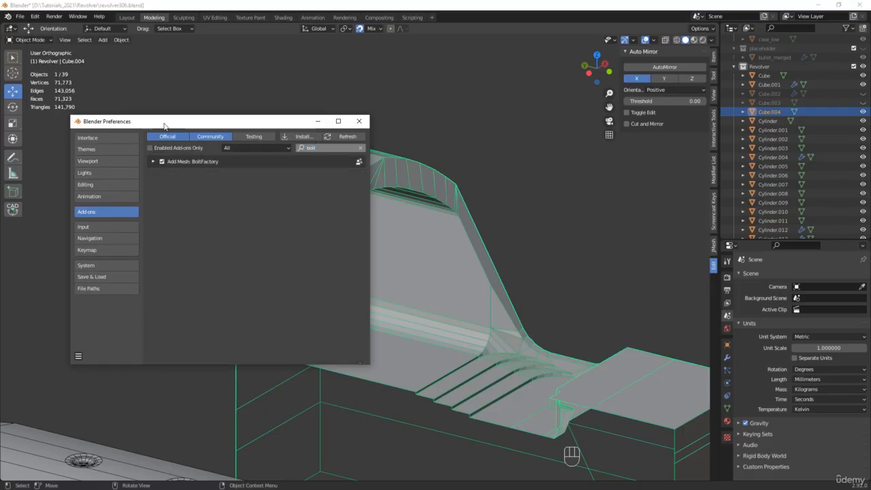
{"action": "left_click", "coordinate": [359, 121]}
Step: Add a Bolt mesh at the scene origin and frame its head
{"action": "scroll", "coordinate": [389, 202], "scroll_direction": "down", "scroll_amount": 7}
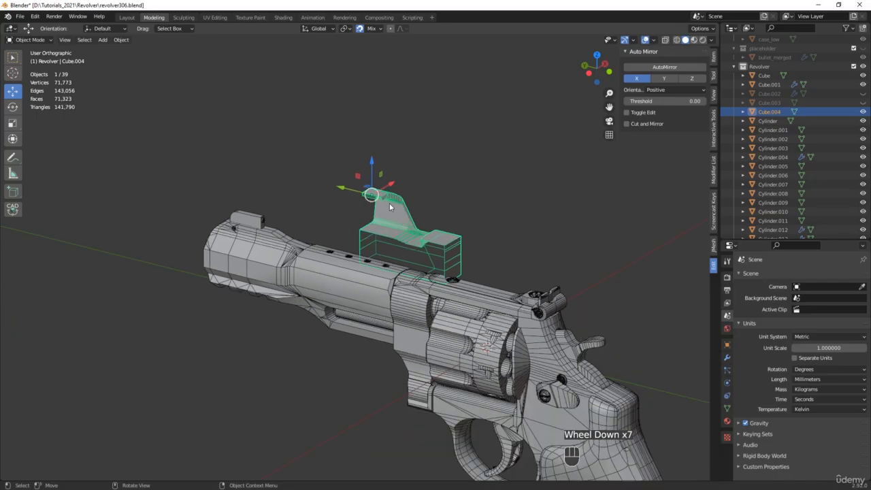
{"action": "scroll", "coordinate": [390, 207], "scroll_direction": "down", "scroll_amount": 2}
{"action": "key", "text": "shift+a"}
{"action": "mouse_move", "coordinate": [291, 109]}
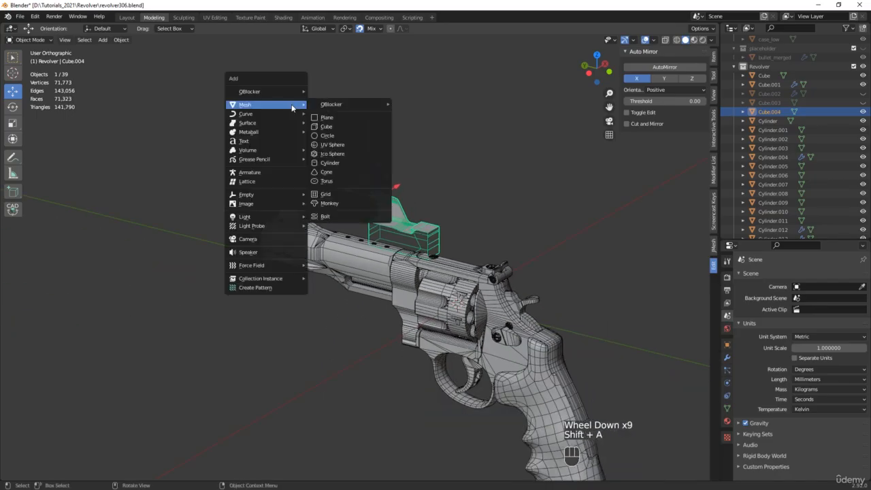
{"action": "left_click", "coordinate": [325, 216]}
{"action": "scroll", "coordinate": [342, 238], "scroll_direction": "down", "scroll_amount": 7}
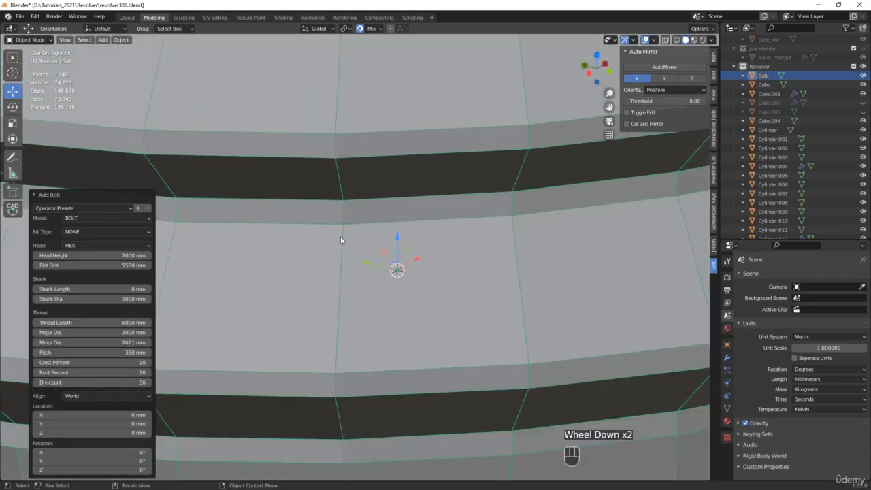
{"action": "scroll", "coordinate": [342, 235], "scroll_direction": "down", "scroll_amount": 1}
{"action": "middle_click_drag", "start_coordinate": [375, 156], "coordinate": [396, 334], "text": "shift"}
{"action": "scroll", "coordinate": [243, 199], "scroll_direction": "up", "scroll_amount": 3}
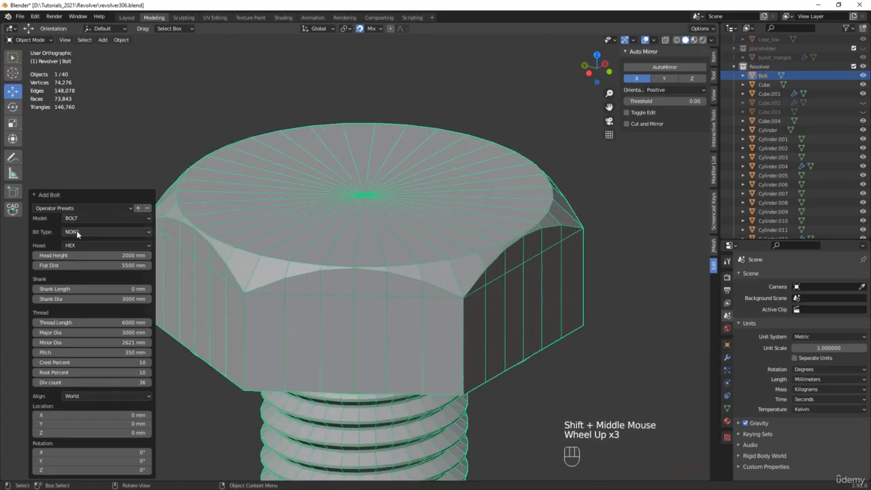
Step: Set the bolt's bit type to TORX and its head to DOME
{"action": "left_click", "coordinate": [73, 232]}
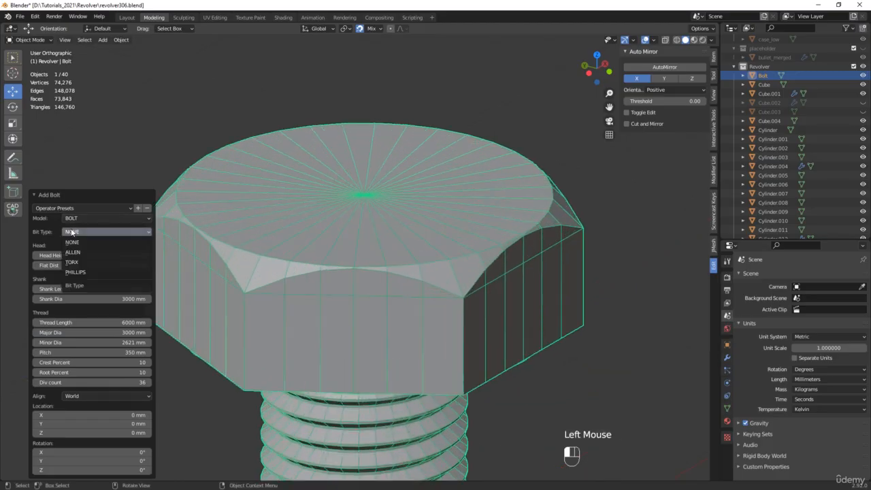
{"action": "left_click", "coordinate": [72, 262]}
{"action": "left_click", "coordinate": [80, 245]}
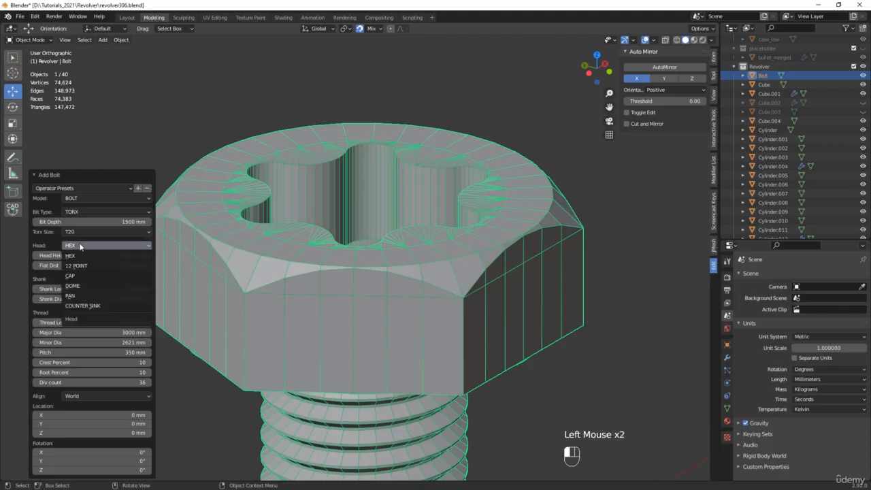
{"action": "left_click", "coordinate": [85, 285]}
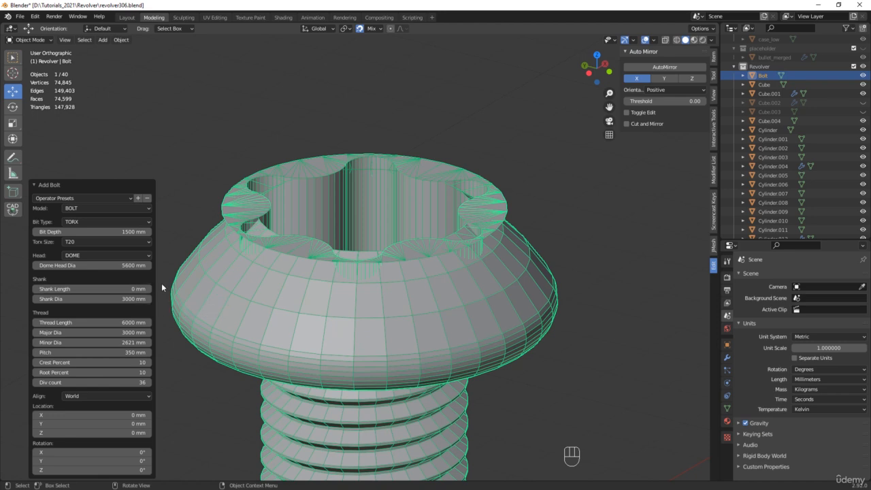
Step: Set the bolt's dome head diameter to 8210 mm and its bit depth to 860 mm
{"action": "left_click_drag", "start_coordinate": [131, 265], "coordinate": [223, 265]}
{"action": "middle_click_drag", "start_coordinate": [313, 123], "coordinate": [332, 229]}
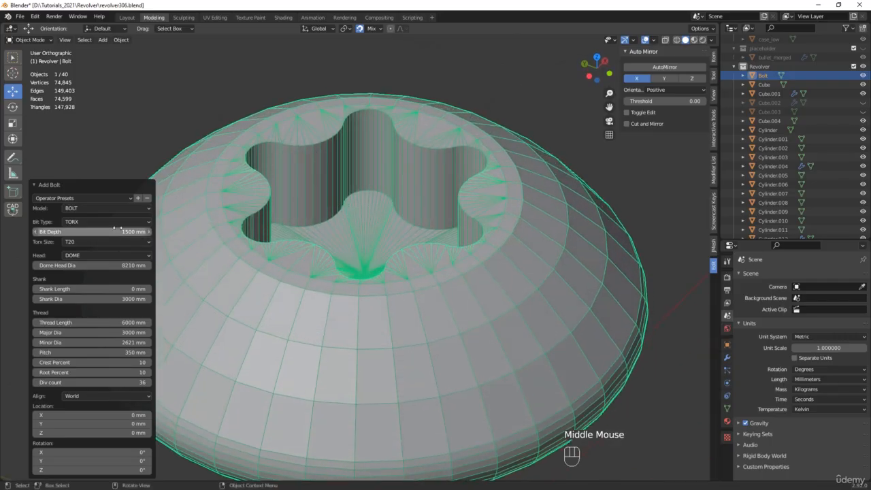
{"action": "left_click_drag", "start_coordinate": [124, 231], "coordinate": [103, 231]}
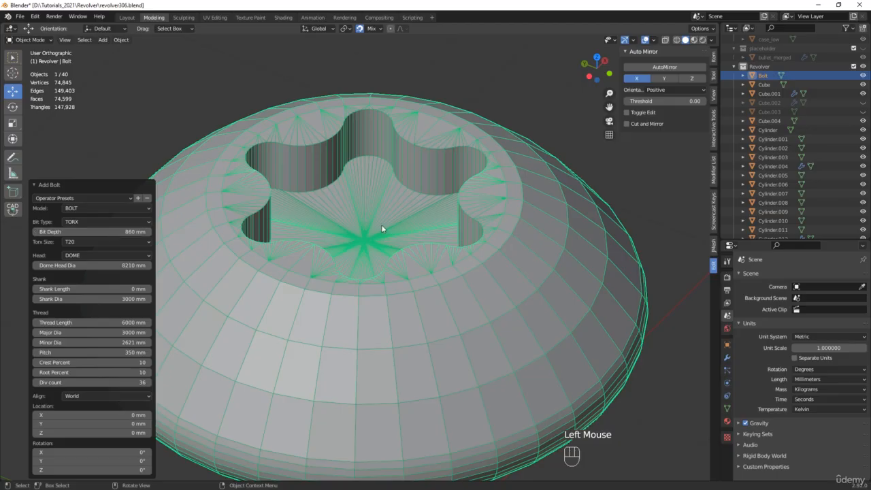
Step: Select every second edge around the bottom outline of the bolt's Torx recess by repeating the pattern of two picked edges
{"action": "middle_click_drag", "start_coordinate": [381, 224], "coordinate": [407, 207]}
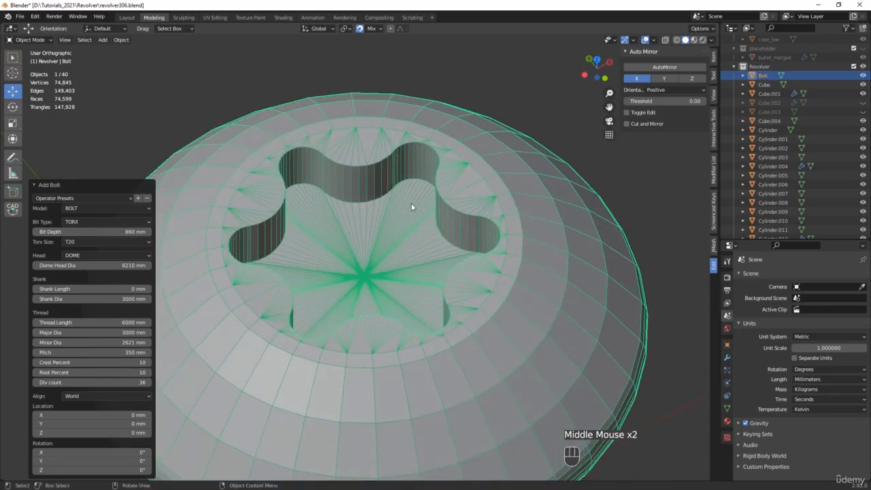
{"action": "scroll", "coordinate": [359, 203], "scroll_direction": "up", "scroll_amount": 4}
{"action": "key", "text": "Tab"}
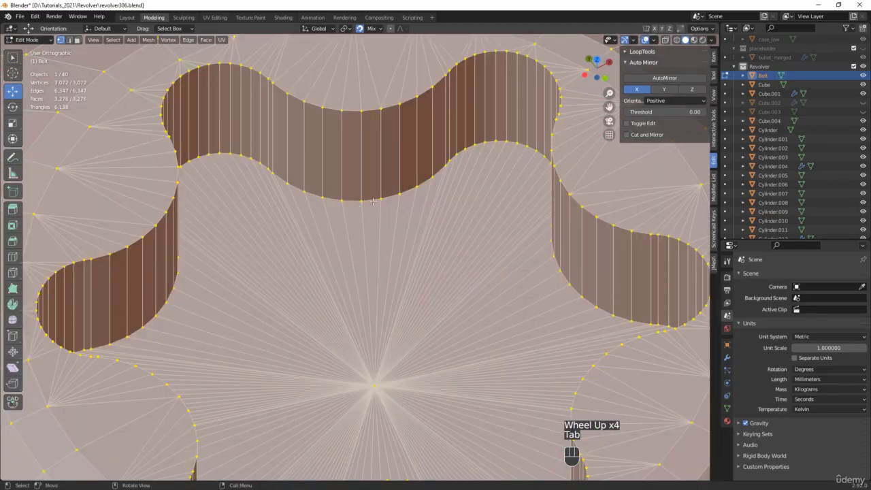
{"action": "key", "text": "2"}
{"action": "left_click", "coordinate": [372, 200]}
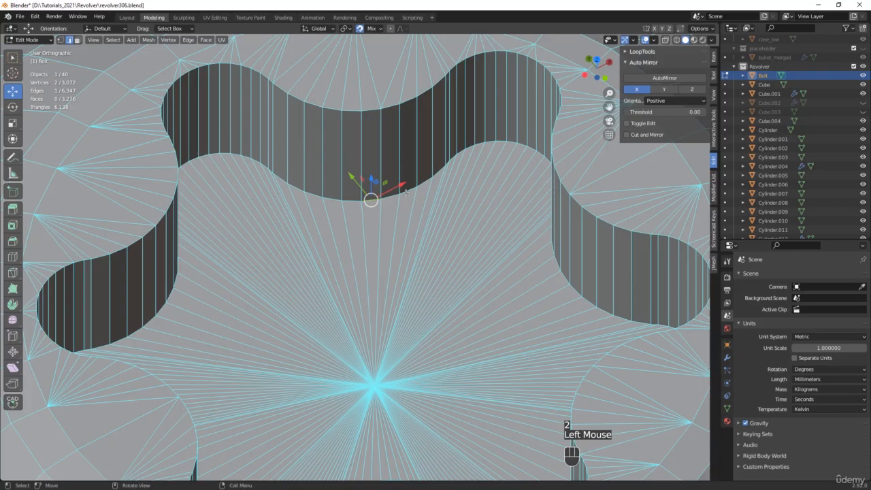
{"action": "left_click", "coordinate": [406, 191], "text": "shift"}
{"action": "key", "text": "alt+z"}
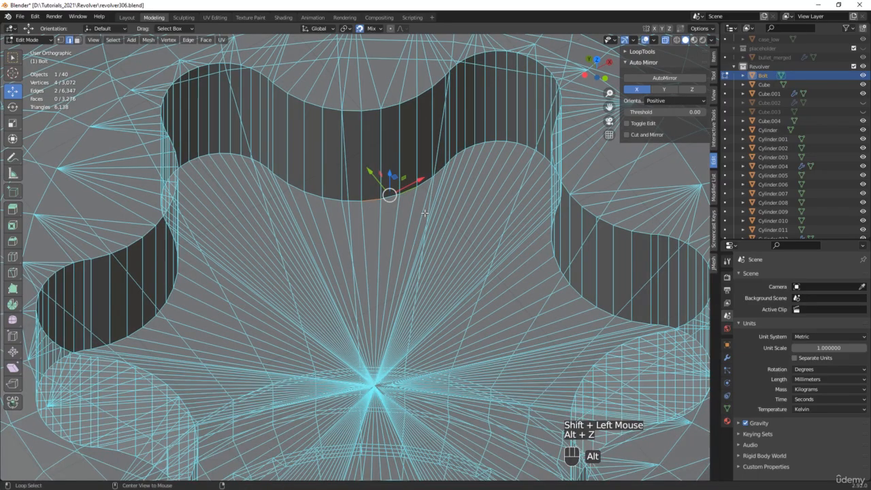
{"action": "scroll", "coordinate": [424, 214], "scroll_direction": "down", "scroll_amount": 2}
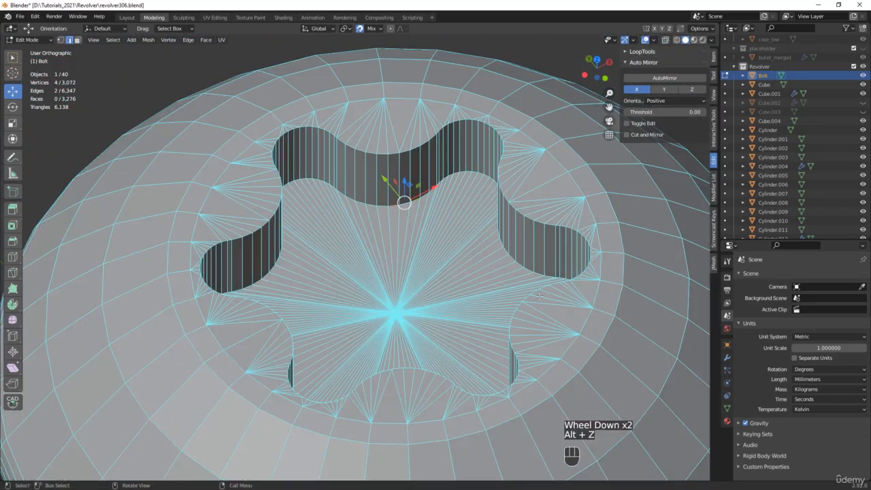
{"action": "key", "text": "shift+ctrl+KP_Add"}
{"action": "key", "text": "shift+ctrl+KP_Add"}
{"action": "key", "text": "shift+ctrl+KP_Add"}
{"action": "key", "text": "shift+ctrl+KP_Add"}
{"action": "key", "text": "shift+ctrl+KP_Add"}
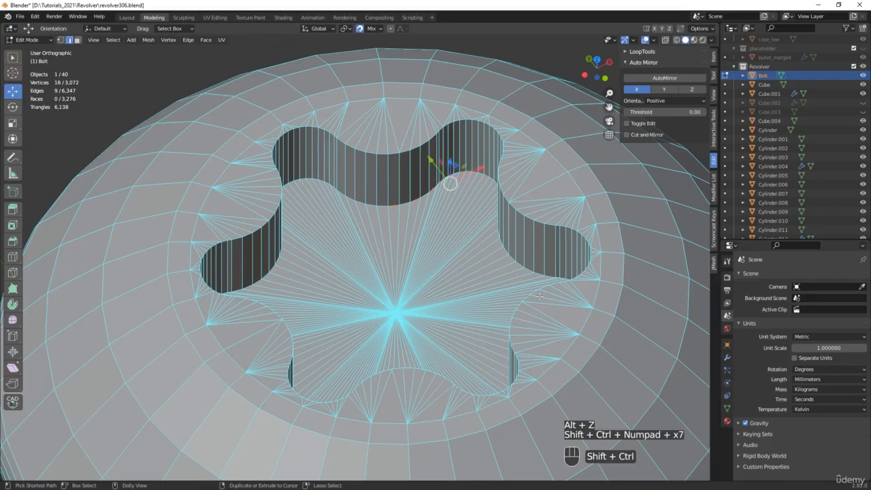
{"action": "key", "text": "shift+ctrl+KP_Add"}
{"action": "key", "text": "shift+ctrl+KP_Add"}
{"action": "key", "text": "shift+ctrl+KP_Add"}
{"action": "key", "text": "shift+ctrl+KP_Add"}
{"action": "key", "text": "shift+ctrl+KP_Add"}
{"action": "key", "text": "shift+ctrl+KP_Add"}
{"action": "key", "text": "shift+ctrl+KP_Add"}
{"action": "key", "text": "shift+ctrl+KP_Add"}
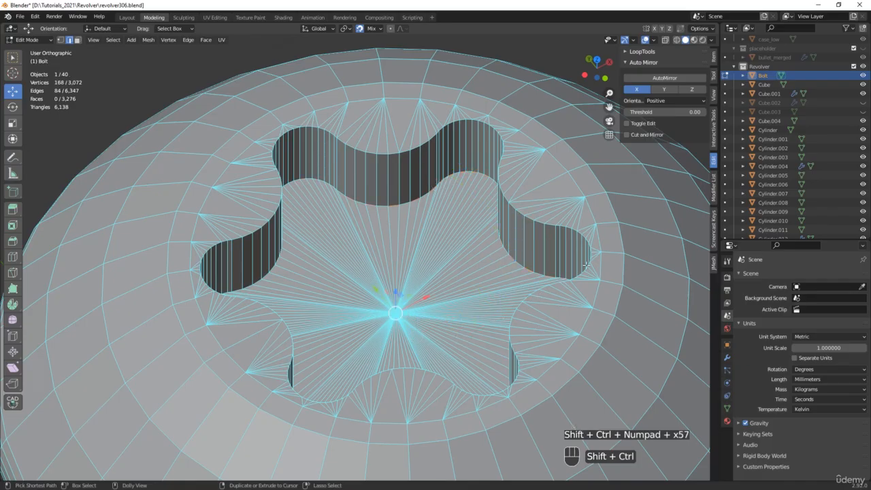
{"action": "key", "text": "shift+ctrl+KP_Add"}
{"action": "key", "text": "shift+ctrl+KP_Add"}
{"action": "key", "text": "shift+ctrl+KP_Add"}
{"action": "key", "text": "shift+ctrl+KP_Add"}
{"action": "key", "text": "shift+ctrl+KP_Add"}
{"action": "key", "text": "shift+ctrl+KP_Add"}
{"action": "key", "text": "shift+ctrl+KP_Add"}
{"action": "middle_click_drag", "start_coordinate": [372, 158], "coordinate": [338, 193]}
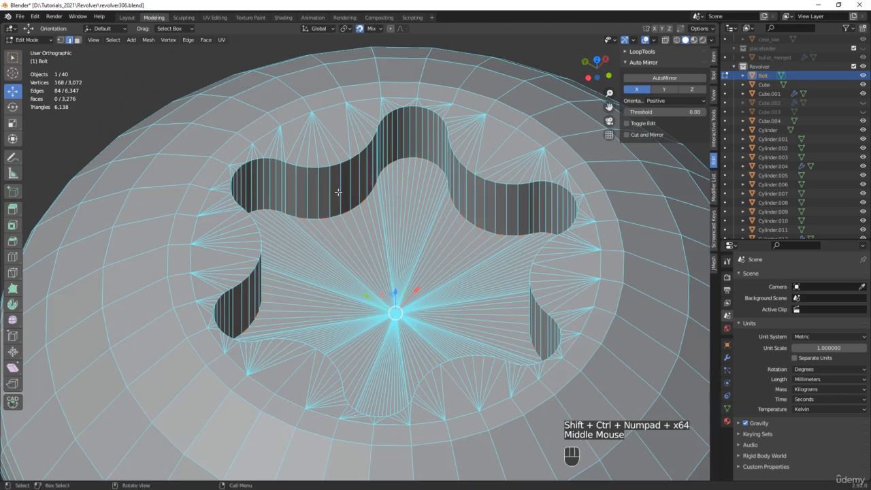
Step: Extend the selected recess edges to their edge rings and merge them with Collapse to thin out the Torx wall segments
{"action": "left_click", "coordinate": [114, 40]}
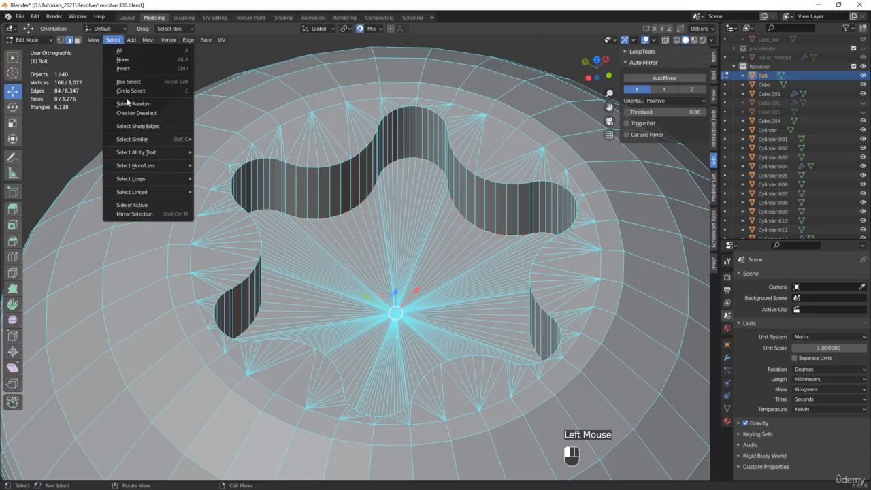
{"action": "mouse_move", "coordinate": [153, 178]}
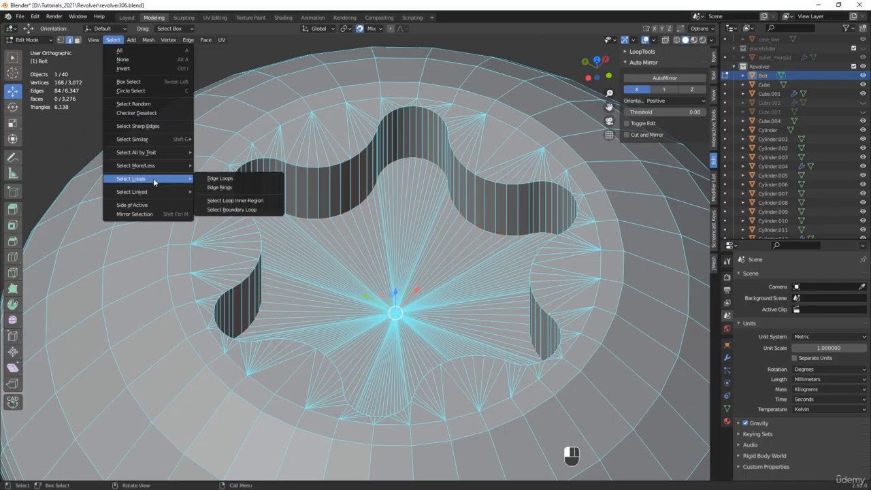
{"action": "left_click", "coordinate": [237, 187]}
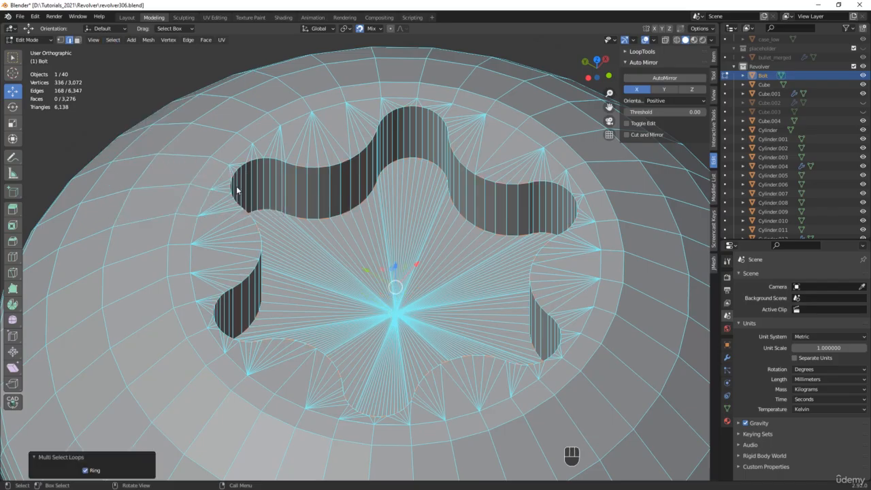
{"action": "key", "text": "m"}
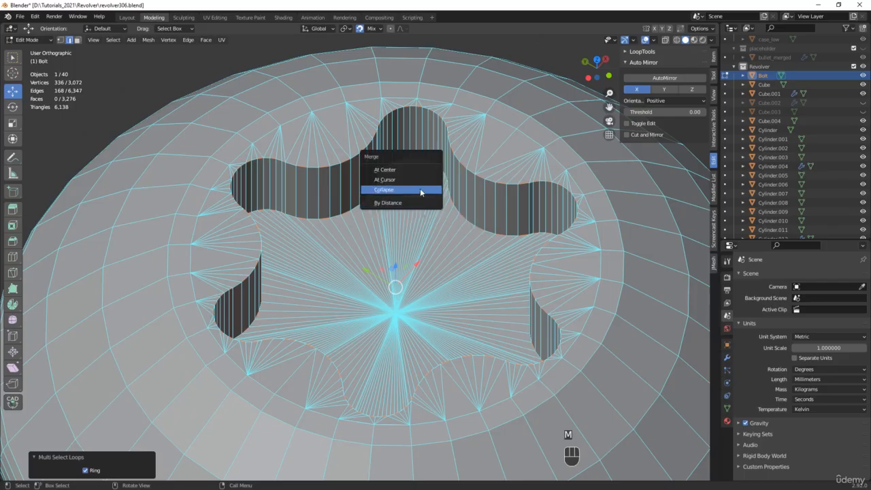
{"action": "left_click", "coordinate": [420, 189]}
Step: Select alternate edges around the reduced recess floor outline by repeating the pattern of two picked edges
{"action": "middle_click_drag", "start_coordinate": [420, 188], "coordinate": [404, 202]}
{"action": "left_click", "coordinate": [417, 192]}
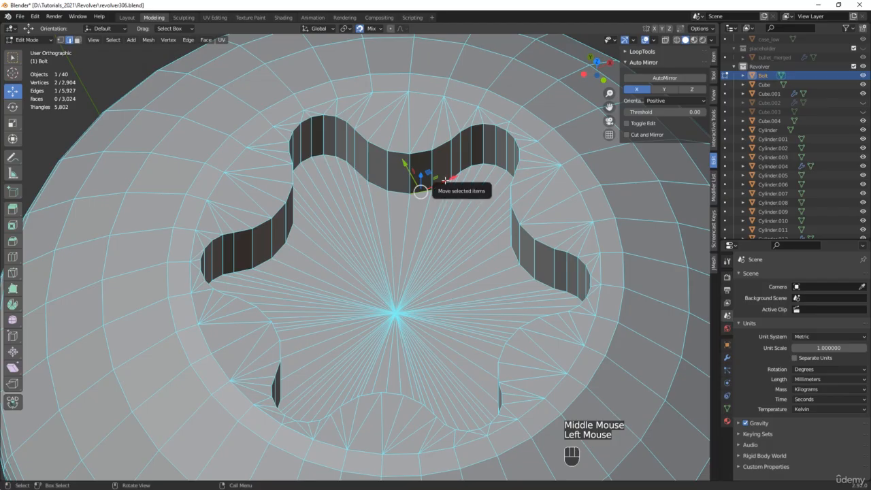
{"action": "scroll", "coordinate": [450, 179], "scroll_direction": "up", "scroll_amount": 1}
{"action": "left_click", "coordinate": [460, 177], "text": "shift"}
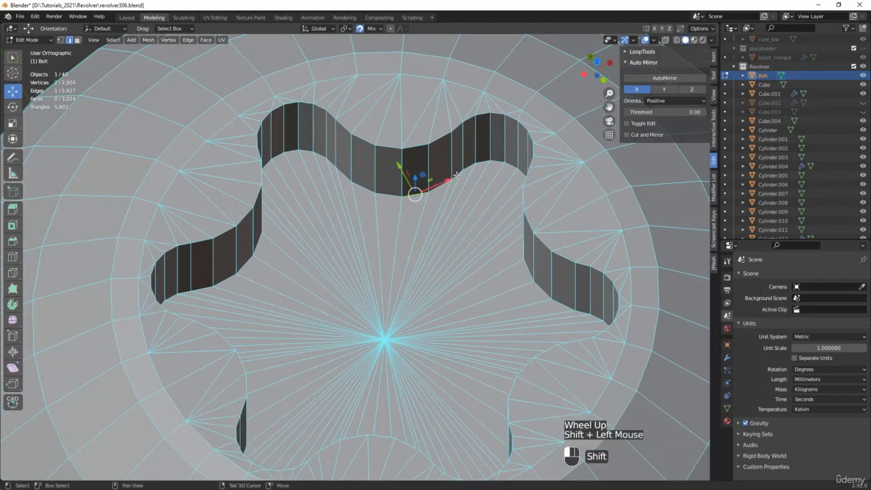
{"action": "key", "text": "shift+ctrl+KP_Add"}
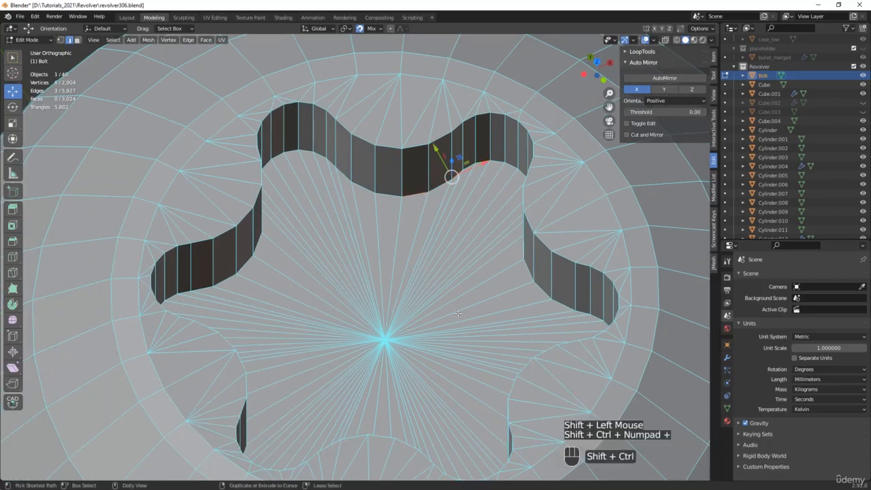
{"action": "key", "text": "shift+ctrl+KP_Add"}
{"action": "key", "text": "shift+ctrl+KP_Add"}
{"action": "key", "text": "shift+ctrl+KP_Add"}
{"action": "key", "text": "shift+ctrl+KP_Add"}
{"action": "key", "text": "shift+ctrl+KP_Add"}
{"action": "key", "text": "shift+ctrl+KP_Add"}
{"action": "key", "text": "shift+ctrl+KP_Add"}
{"action": "key", "text": "shift+ctrl+KP_Add"}
{"action": "key", "text": "shift+ctrl+KP_Add"}
{"action": "key", "text": "shift+ctrl+KP_Add"}
{"action": "key", "text": "shift+ctrl+KP_Add"}
{"action": "key", "text": "shift+ctrl+KP_Add"}
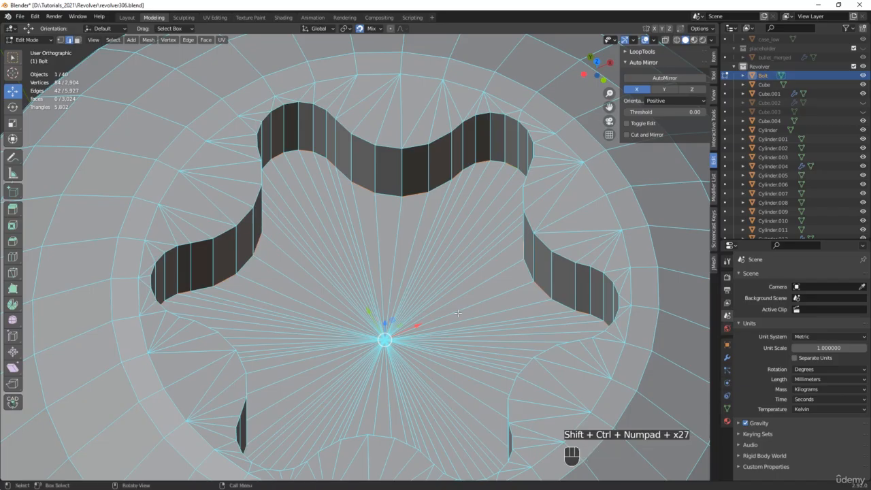
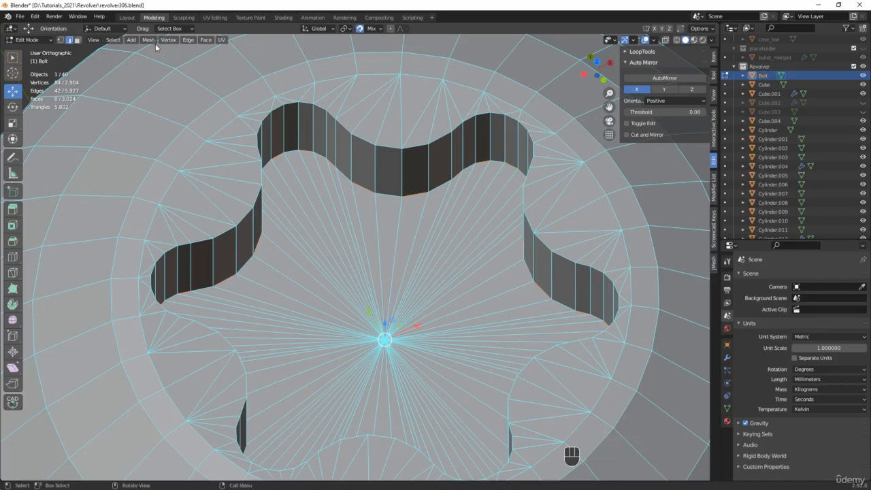
Step: Extend the alternate-edge selection to edge rings and collapse them to reduce the Torx recess segments again
{"action": "left_click", "coordinate": [112, 40]}
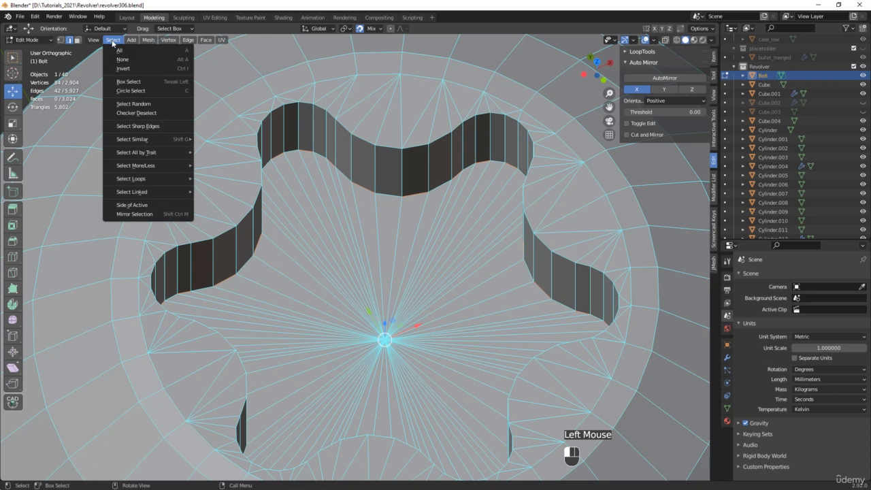
{"action": "mouse_move", "coordinate": [152, 177]}
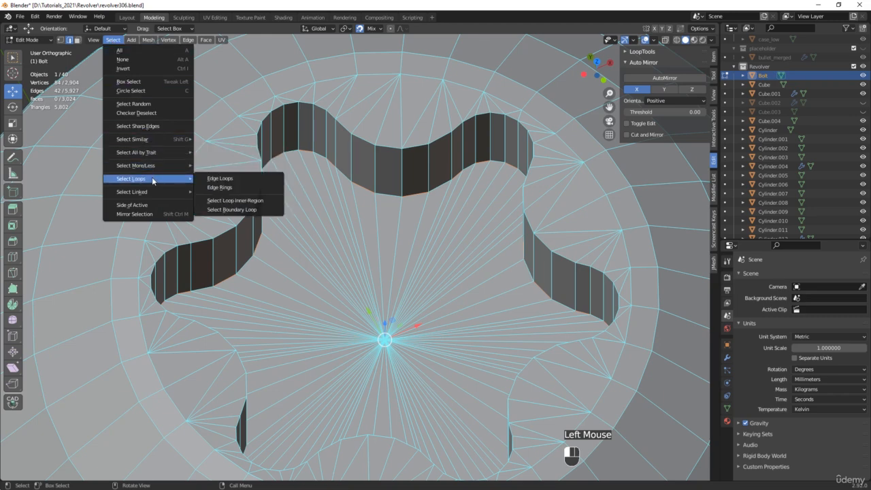
{"action": "left_click", "coordinate": [223, 186]}
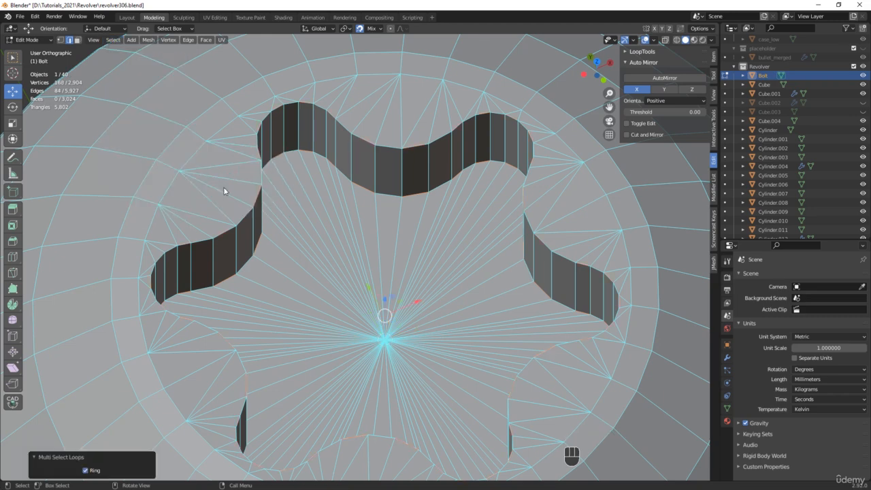
{"action": "key", "text": "m"}
{"action": "left_click", "coordinate": [367, 210]}
{"action": "scroll", "coordinate": [362, 199], "scroll_direction": "down", "scroll_amount": 2}
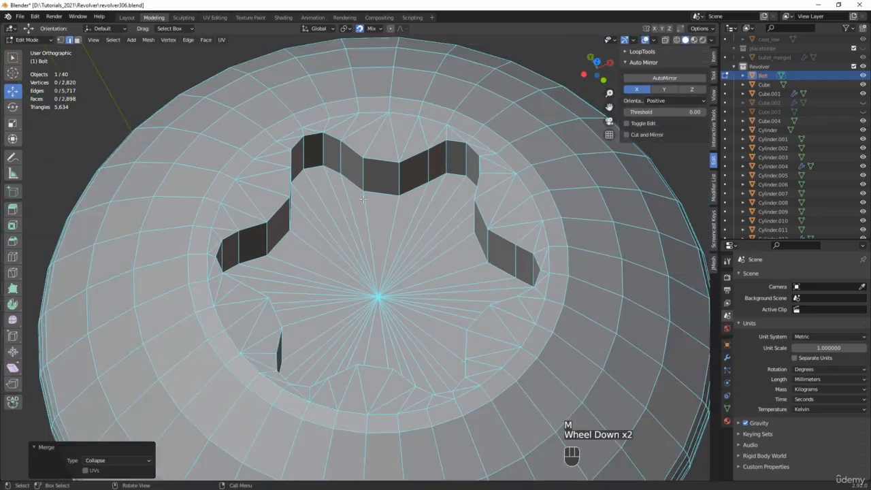
{"action": "scroll", "coordinate": [367, 217], "scroll_direction": "down", "scroll_amount": 1}
{"action": "middle_click_drag", "start_coordinate": [368, 218], "coordinate": [323, 389]}
{"action": "scroll", "coordinate": [359, 408], "scroll_direction": "down", "scroll_amount": 2}
{"action": "left_click_drag", "start_coordinate": [240, 422], "coordinate": [502, 216]}
{"action": "middle_click_drag", "start_coordinate": [502, 216], "coordinate": [469, 234]}
{"action": "scroll", "coordinate": [454, 238], "scroll_direction": "up", "scroll_amount": 2}
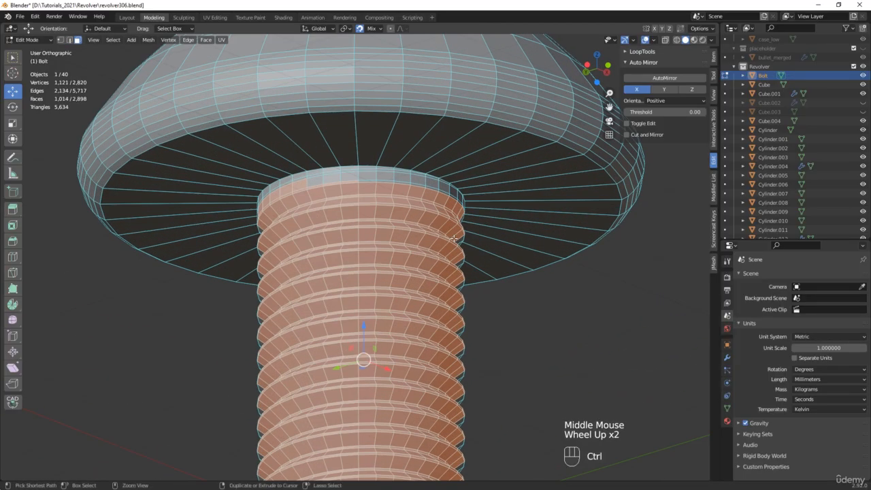
{"action": "key", "text": "ctrl+KP_Add"}
{"action": "key", "text": "ctrl+KP_Add"}
{"action": "key", "text": "ctrl+KP_Add"}
{"action": "key", "text": "ctrl+KP_Add"}
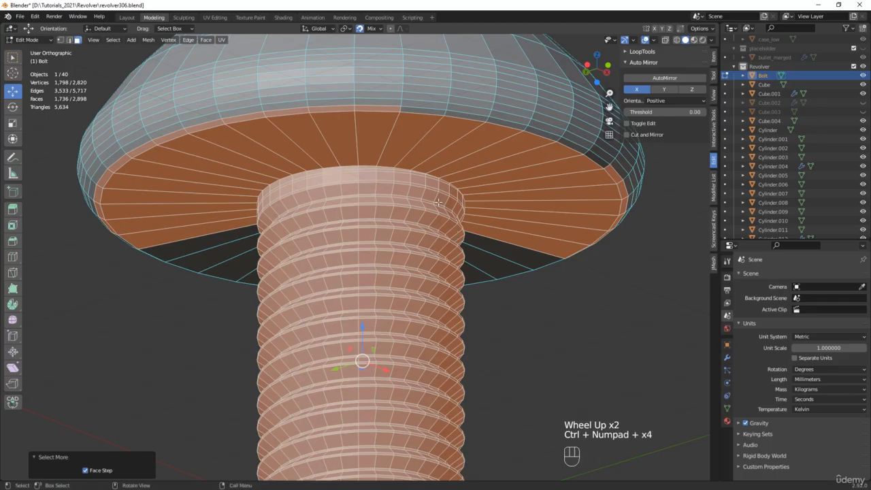
{"action": "scroll", "coordinate": [453, 238], "scroll_direction": "down", "scroll_amount": 2}
{"action": "middle_click_drag", "start_coordinate": [454, 238], "coordinate": [366, 108]}
{"action": "key", "text": "alt+z"}
{"action": "key", "text": "alt+z"}
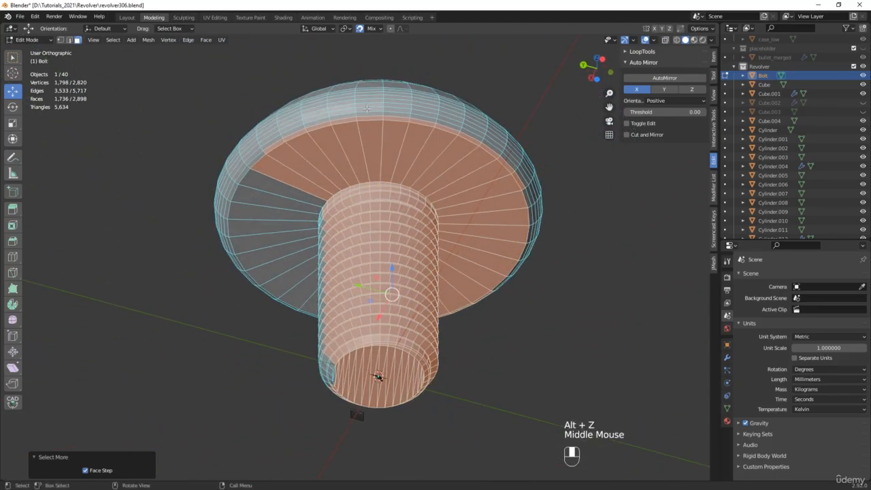
{"action": "left_click", "coordinate": [581, 297]}
Step: Select the ring of radial edges under the bolt head, convert it to a face selection, and delete those faces
{"action": "key", "text": "2"}
{"action": "left_click", "coordinate": [465, 176], "text": "ctrl+alt"}
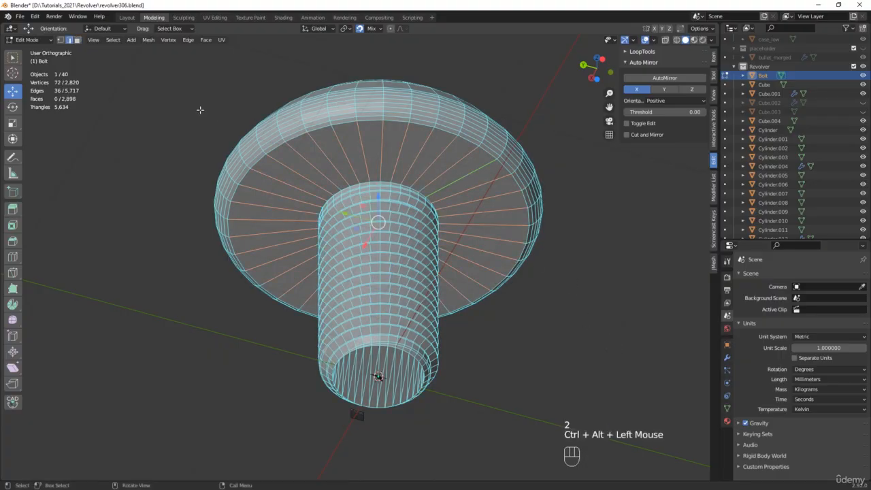
{"action": "left_click", "coordinate": [77, 39], "text": "ctrl"}
{"action": "key", "text": "x"}
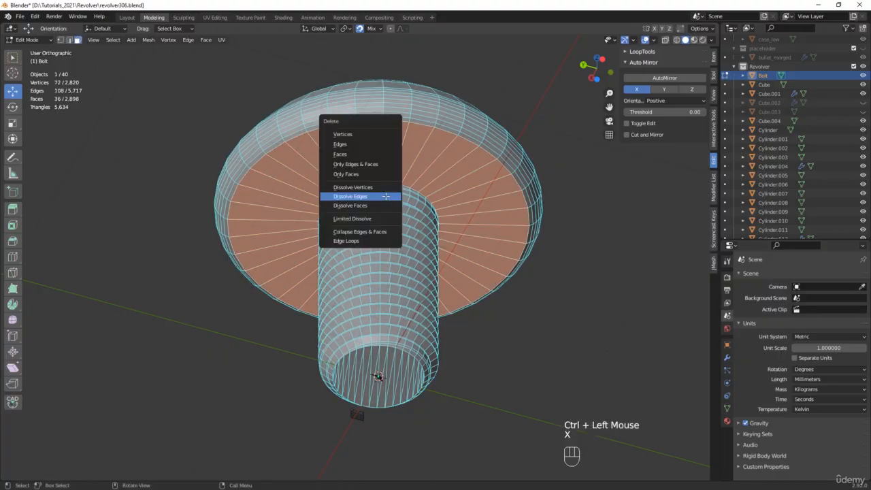
{"action": "left_click", "coordinate": [375, 154]}
Step: Select the whole threaded shank below the bolt head, growing the selection to its full extent, and delete it
{"action": "middle_click_drag", "start_coordinate": [411, 221], "coordinate": [439, 308]}
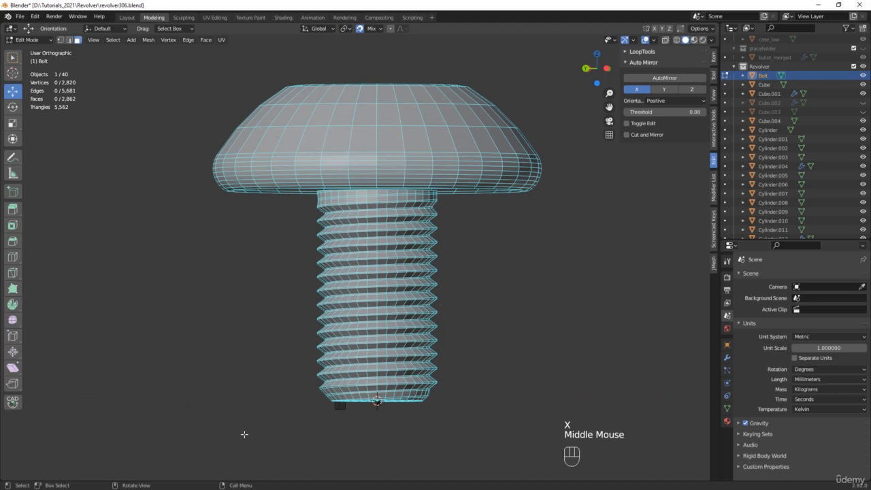
{"action": "left_click_drag", "start_coordinate": [245, 434], "coordinate": [483, 239]}
{"action": "middle_click_drag", "start_coordinate": [490, 239], "coordinate": [382, 230]}
{"action": "key", "text": "ctrl+KP_Add"}
{"action": "key", "text": "ctrl+KP_Add"}
{"action": "key", "text": "ctrl+KP_Add"}
{"action": "key", "text": "ctrl+KP_Add"}
{"action": "key", "text": "ctrl+KP_Add"}
{"action": "key", "text": "ctrl+KP_Add"}
{"action": "key", "text": "ctrl+KP_Add"}
{"action": "key", "text": "ctrl+KP_Add"}
{"action": "key", "text": "ctrl+KP_Add"}
{"action": "key", "text": "ctrl+KP_Add"}
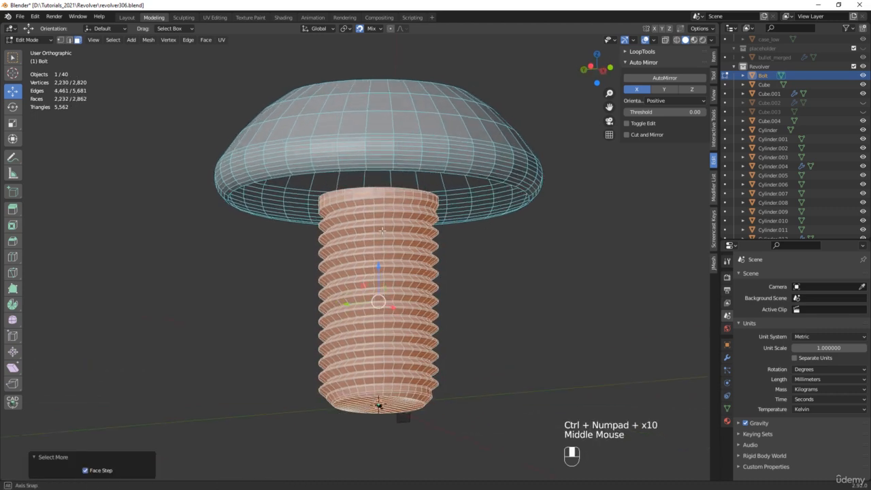
{"action": "key", "text": "x"}
{"action": "left_click", "coordinate": [376, 229]}
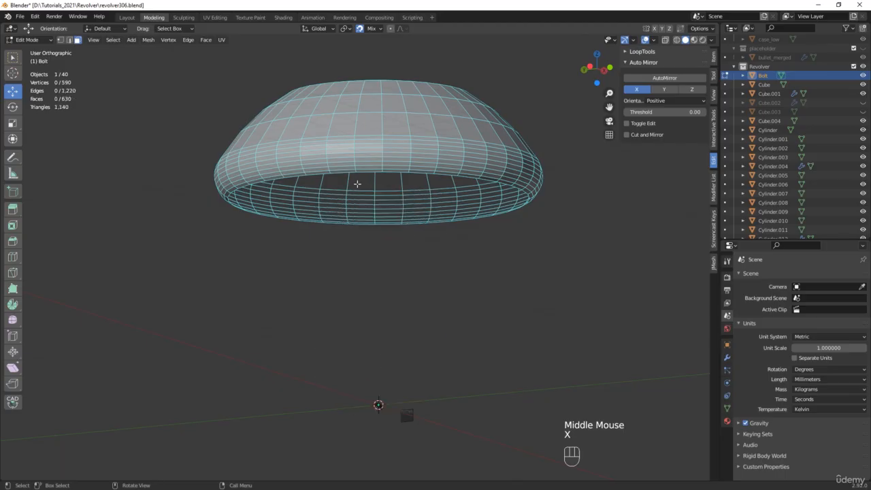
Step: Fill the open boundary loop on the underside of the bolt head with a single face and clear the selection
{"action": "left_click", "coordinate": [385, 182], "text": "alt"}
{"action": "key", "text": "f"}
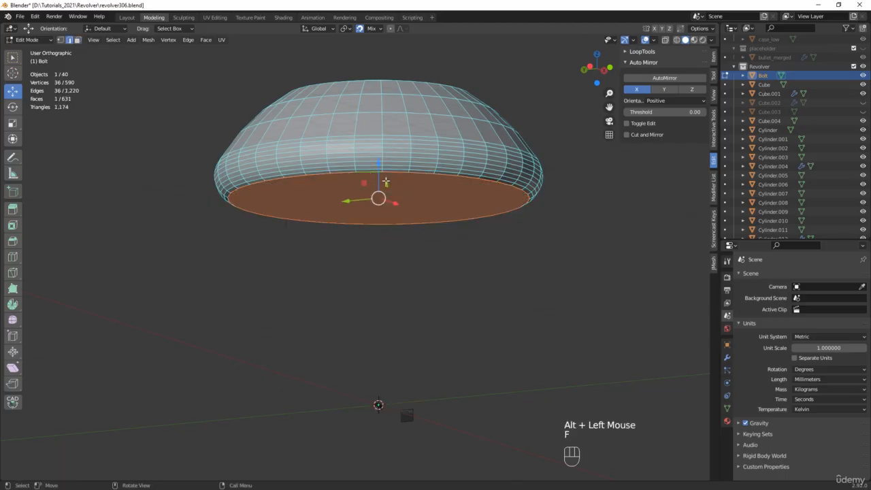
{"action": "middle_click_drag", "start_coordinate": [385, 182], "coordinate": [364, 170]}
{"action": "scroll", "coordinate": [366, 192], "scroll_direction": "up", "scroll_amount": 4}
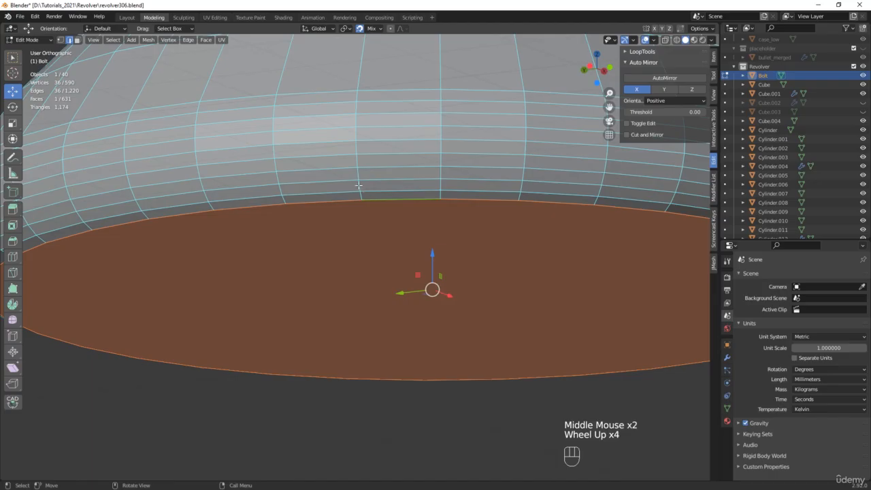
{"action": "left_click", "coordinate": [359, 184], "text": "alt+shift"}
{"action": "scroll", "coordinate": [336, 342], "scroll_direction": "down", "scroll_amount": 2}
{"action": "left_click", "coordinate": [343, 320]}
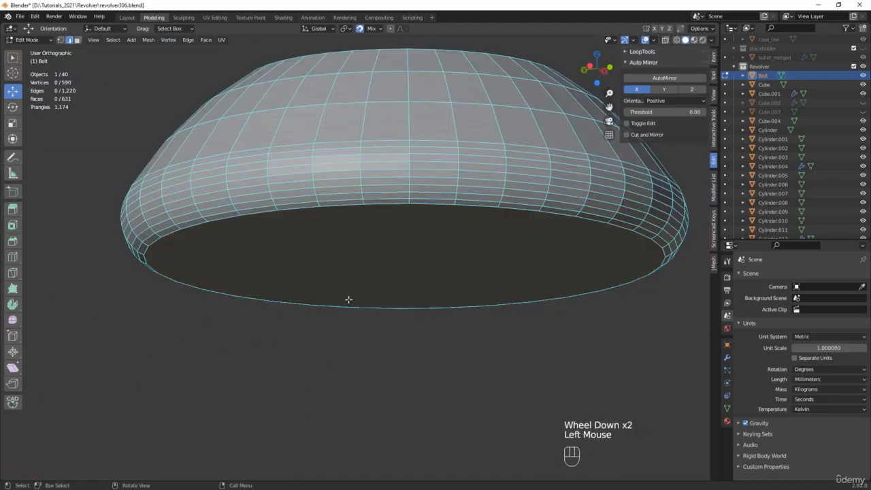
Step: Select four alternate rings of vertical edges around the bolt head's rim and collapse them to reduce its horizontal segments
{"action": "left_click", "coordinate": [361, 198], "text": "ctrl+alt"}
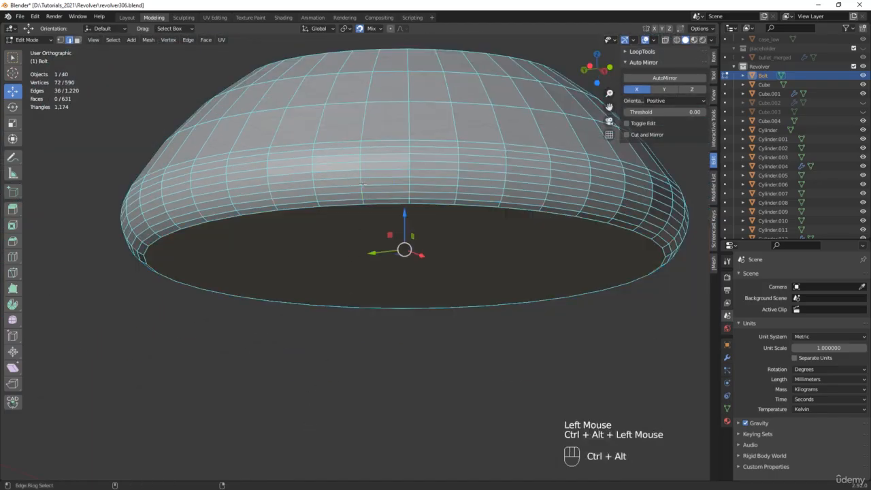
{"action": "left_click", "coordinate": [361, 181], "text": "ctrl+alt+shift"}
{"action": "left_click", "coordinate": [361, 158], "text": "ctrl+alt+shift"}
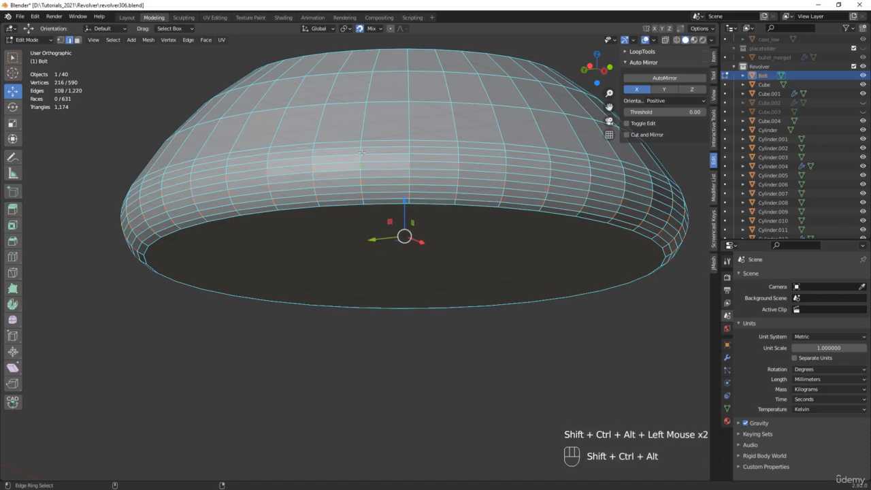
{"action": "left_click", "coordinate": [361, 148], "text": "ctrl+alt+shift"}
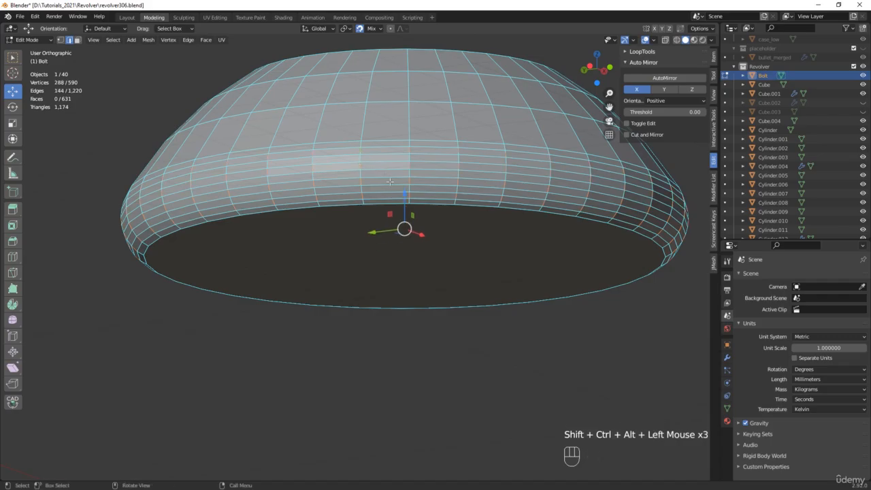
{"action": "key", "text": "m"}
{"action": "left_click", "coordinate": [396, 333]}
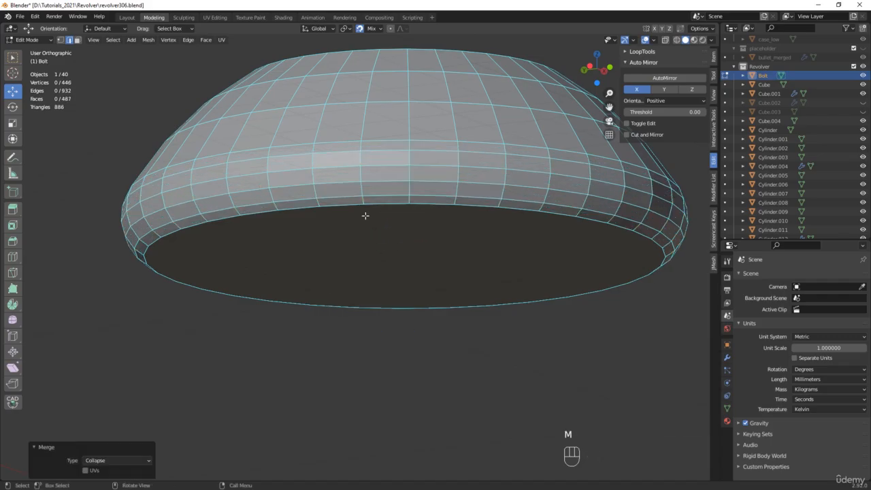
Step: Select two more alternate rings of vertical edges on the lower rim of the bolt head and collapse them
{"action": "middle_click_drag", "start_coordinate": [365, 216], "coordinate": [336, 233]}
{"action": "left_click", "coordinate": [330, 229], "text": "ctrl+alt+shift"}
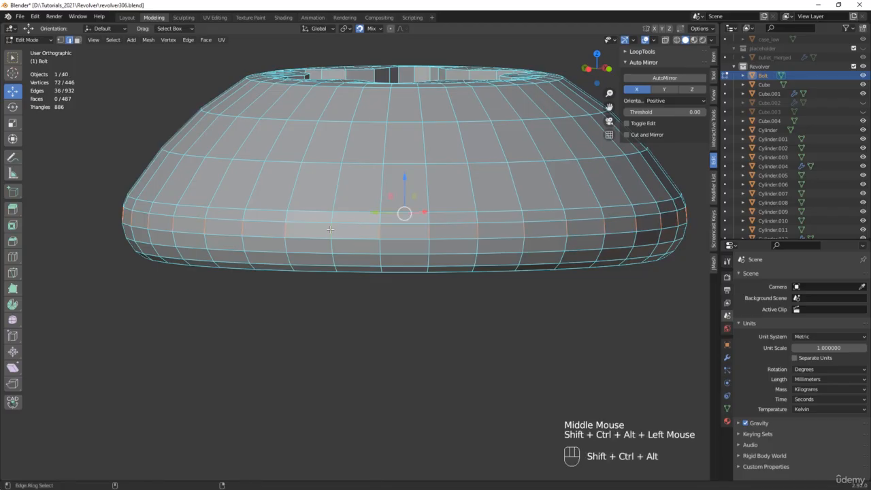
{"action": "key", "text": "m"}
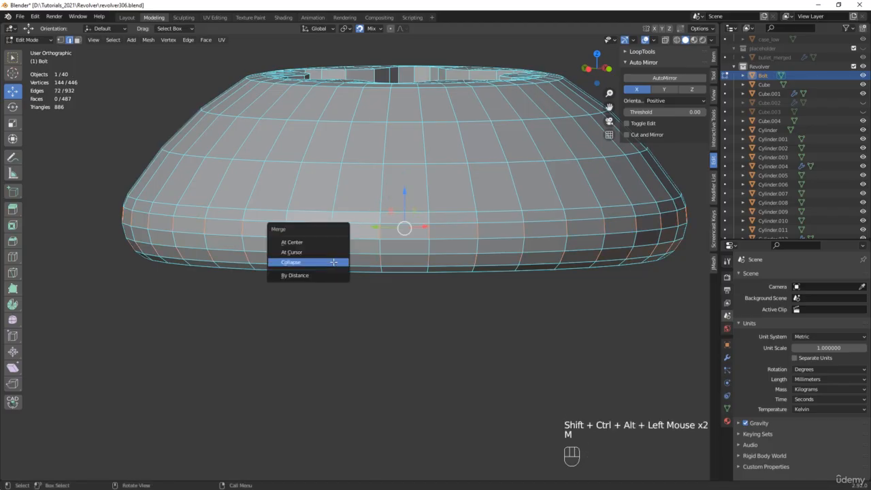
{"action": "left_click", "coordinate": [333, 261]}
Step: Select the ring of vertical edges across the middle band of the dome and collapse it
{"action": "middle_click_drag", "start_coordinate": [344, 212], "coordinate": [322, 223]}
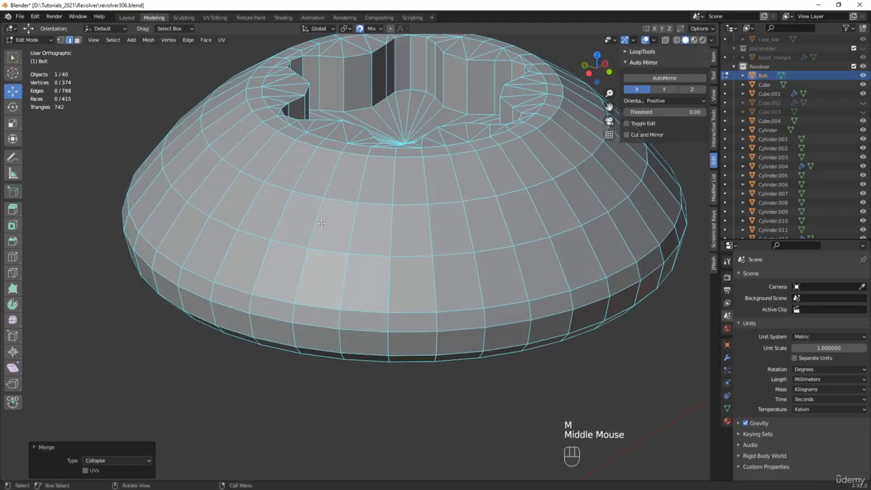
{"action": "left_click", "coordinate": [315, 222], "text": "ctrl+alt+shift"}
{"action": "key", "text": "m"}
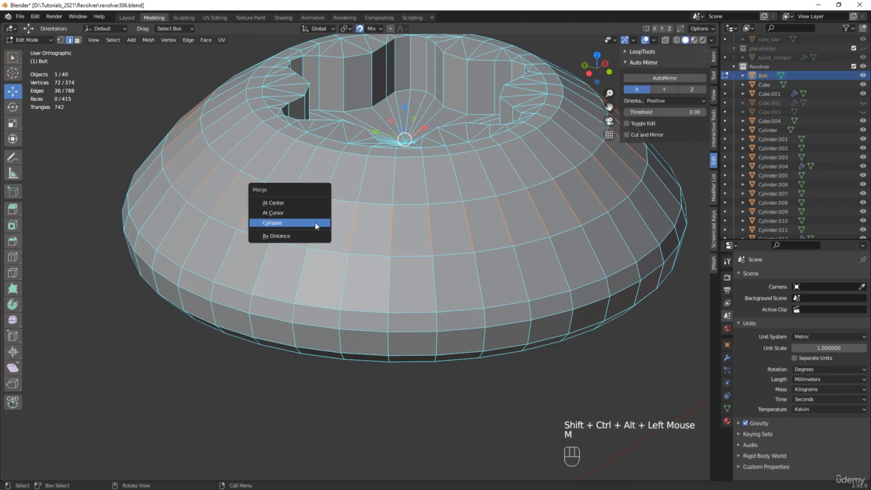
{"action": "left_click", "coordinate": [315, 223]}
Step: Select two radial edges on the dome with one skipped between them and repeat the pattern around the whole head
{"action": "middle_click_drag", "start_coordinate": [317, 225], "coordinate": [317, 257]}
{"action": "middle_click_drag", "start_coordinate": [197, 230], "coordinate": [236, 231], "text": "alt"}
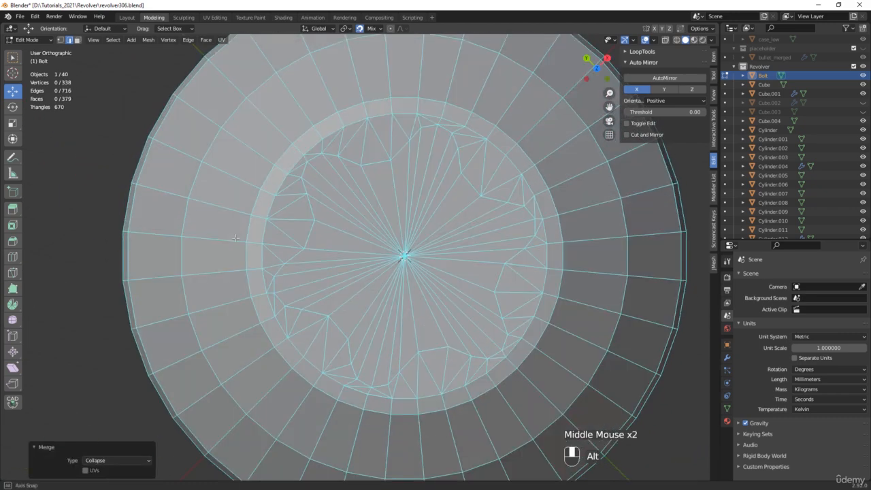
{"action": "left_click", "coordinate": [154, 233], "text": "shift"}
{"action": "left_click", "coordinate": [178, 153], "text": "shift"}
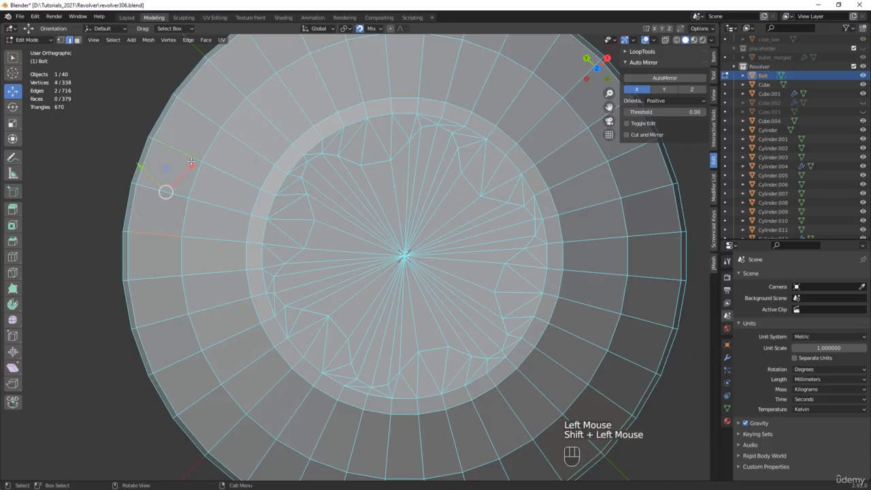
{"action": "scroll", "coordinate": [192, 162], "scroll_direction": "down", "scroll_amount": 3}
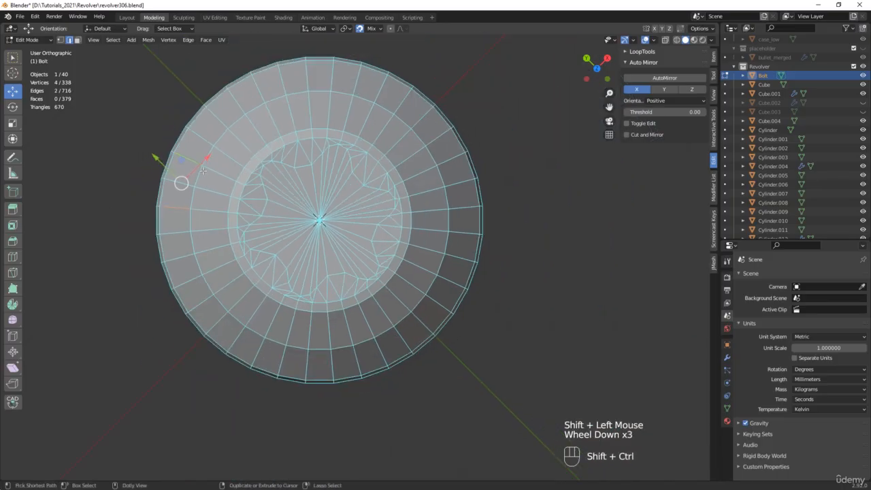
{"action": "key", "text": "ctrl+shift+KP_Add"}
{"action": "key", "text": "ctrl+shift+KP_Add"}
{"action": "key", "text": "ctrl+shift+KP_Add"}
{"action": "key", "text": "ctrl+shift+KP_Add"}
{"action": "key", "text": "ctrl+shift+KP_Add"}
{"action": "key", "text": "ctrl+shift+KP_Add"}
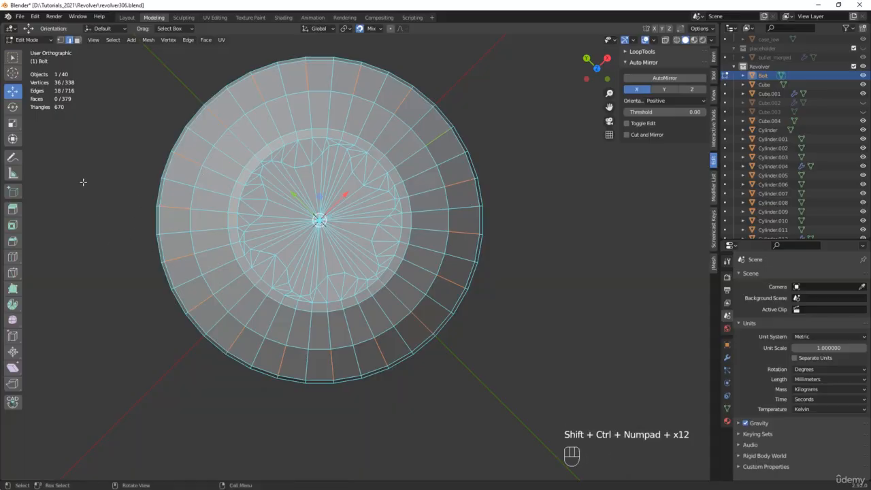
Step: Extend the alternate radial edges to full edge loops and dissolve them to reduce the head's radial segments
{"action": "middle_click_drag", "start_coordinate": [129, 117], "coordinate": [142, 63]}
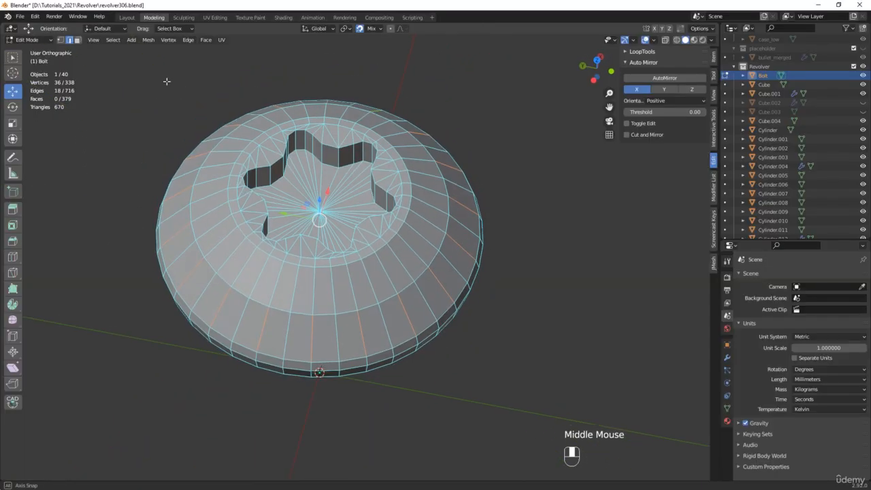
{"action": "left_click", "coordinate": [113, 39]}
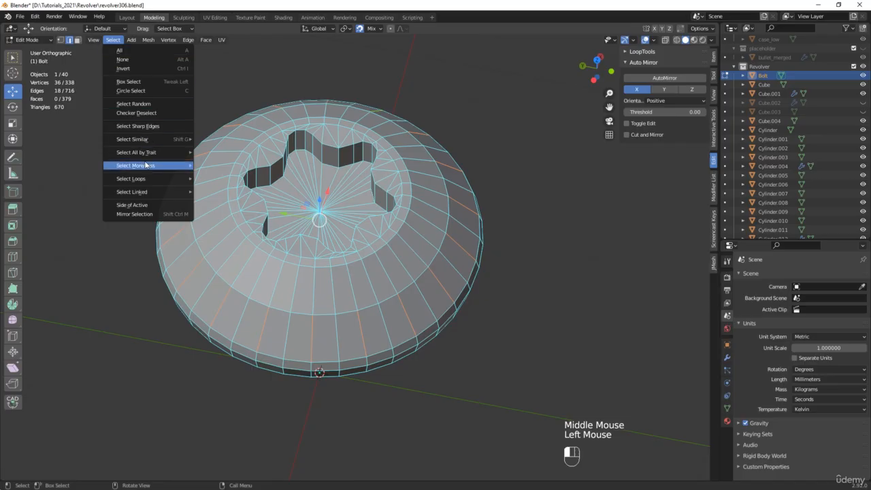
{"action": "mouse_move", "coordinate": [157, 179]}
{"action": "left_click", "coordinate": [233, 186]}
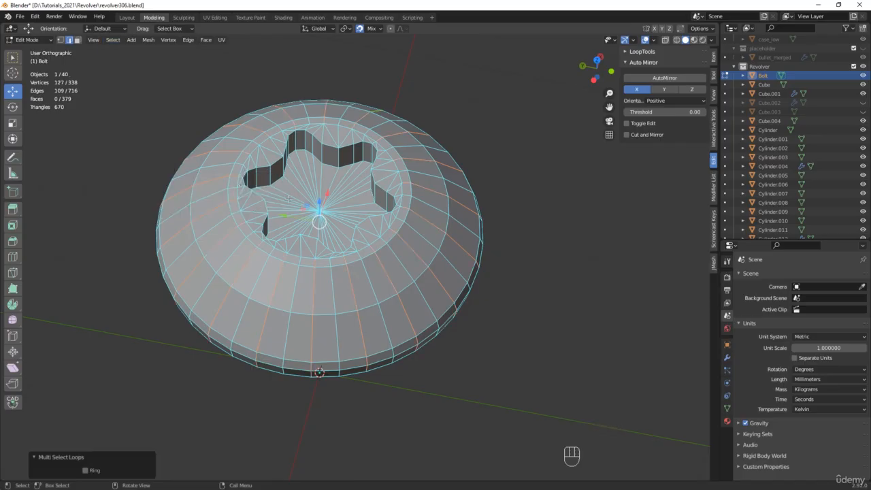
{"action": "middle_click_drag", "start_coordinate": [311, 211], "coordinate": [341, 141]}
{"action": "scroll", "coordinate": [362, 136], "scroll_direction": "up", "scroll_amount": 2}
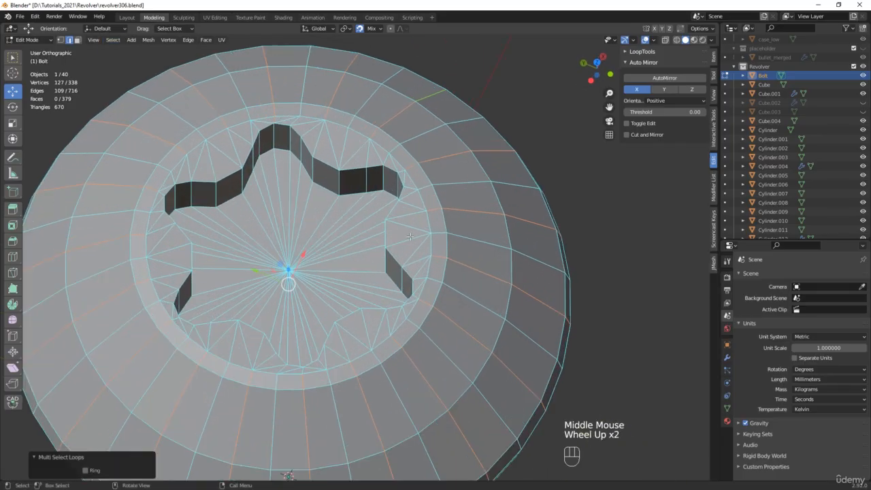
{"action": "scroll", "coordinate": [417, 167], "scroll_direction": "down", "scroll_amount": 1}
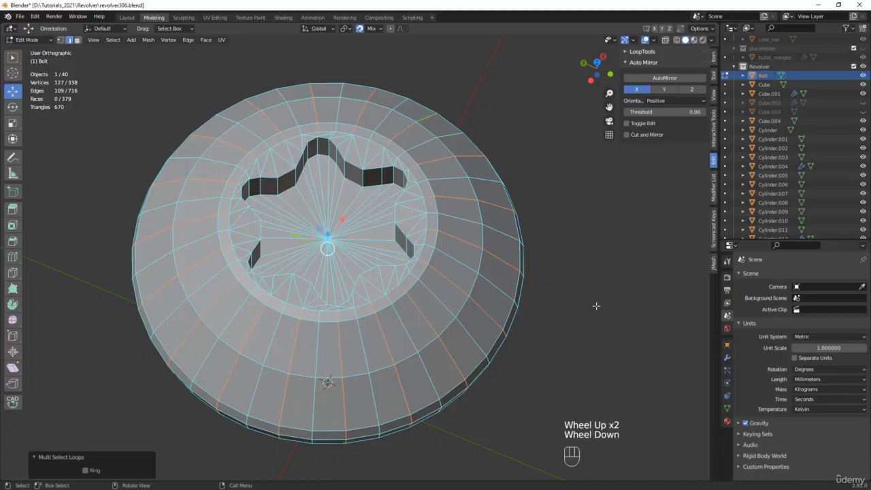
{"action": "key", "text": "x"}
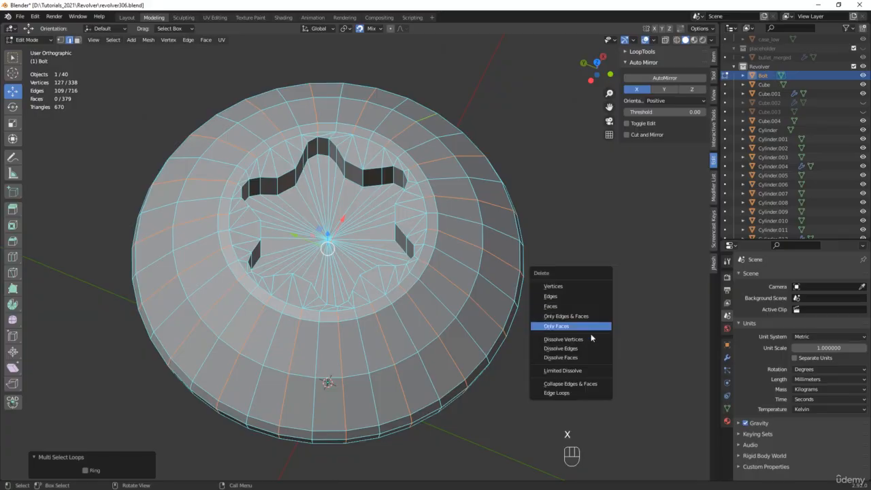
{"action": "left_click", "coordinate": [582, 348]}
Step: Inset the face on the underside of the bolt head and collapse the inner face into one central vertex
{"action": "middle_click_drag", "start_coordinate": [493, 312], "coordinate": [502, 219]}
{"action": "key", "text": "3"}
{"action": "left_click", "coordinate": [411, 313]}
{"action": "key", "text": "i"}
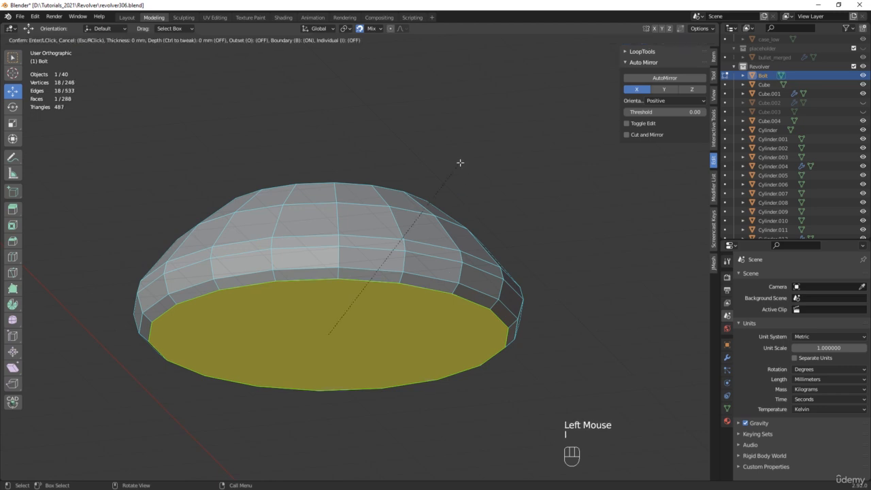
{"action": "left_click", "coordinate": [439, 202]}
{"action": "key", "text": "m"}
{"action": "left_click", "coordinate": [398, 363]}
{"action": "scroll", "coordinate": [398, 363], "scroll_direction": "down", "scroll_amount": 2}
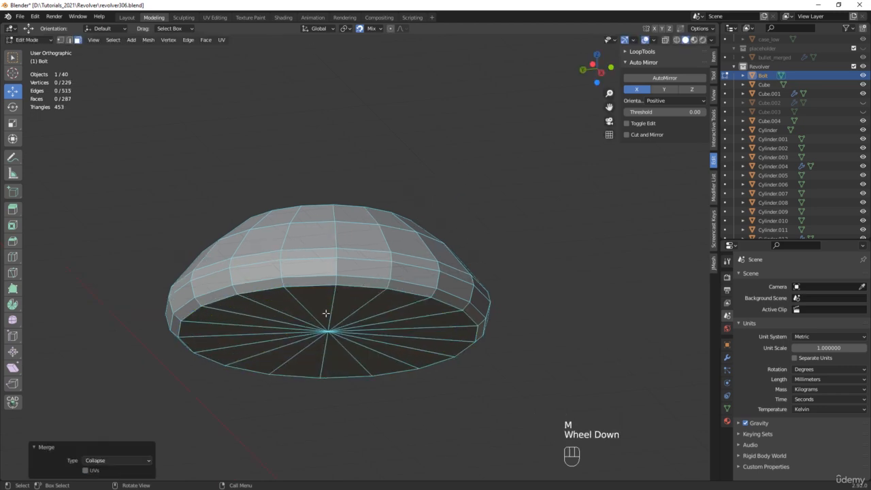
Step: Return the bolt to Object Mode and set its origin to the centre of its geometry
{"action": "middle_click_drag", "start_coordinate": [398, 363], "coordinate": [341, 357]}
{"action": "key", "text": "Tab"}
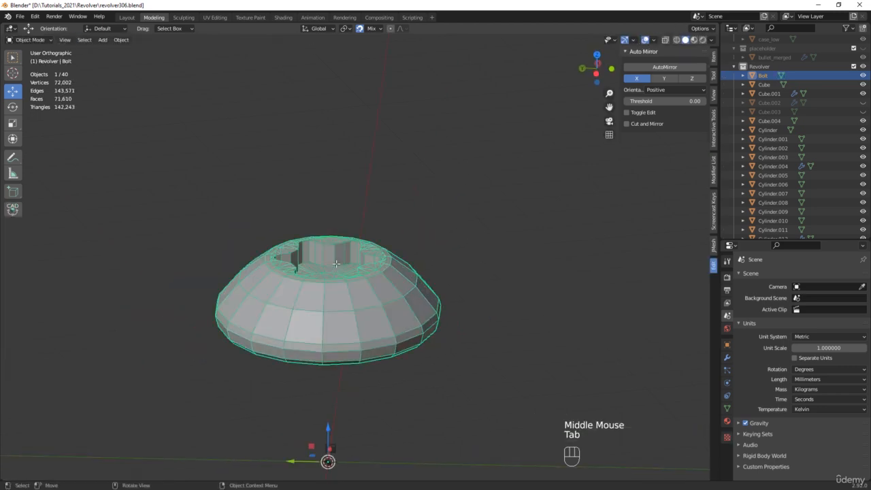
{"action": "key", "text": "alt+q"}
{"action": "left_click", "coordinate": [336, 262]}
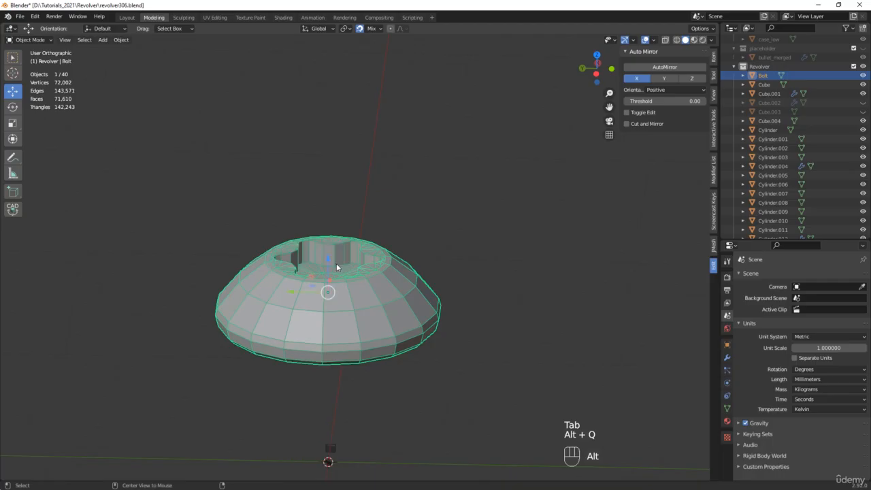
Step: Set the bolt's X, Y and Z scale to 0.100
{"action": "left_click", "coordinate": [713, 59]}
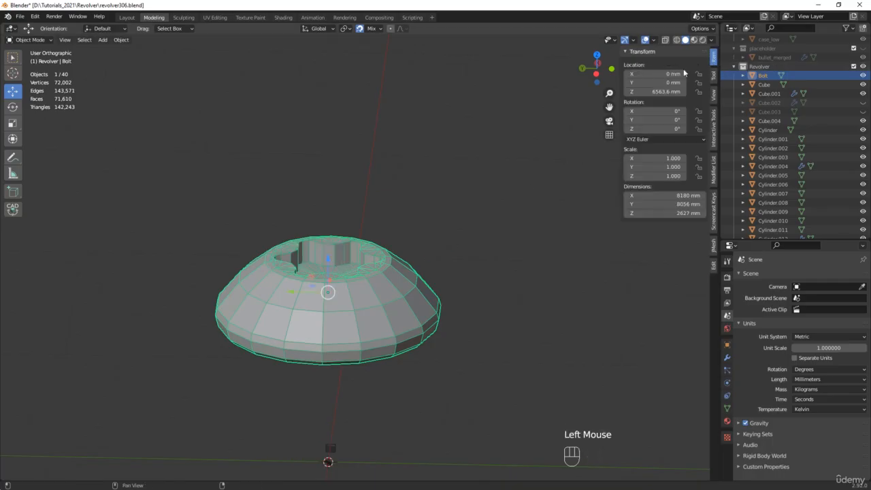
{"action": "double_click", "coordinate": [653, 158]}
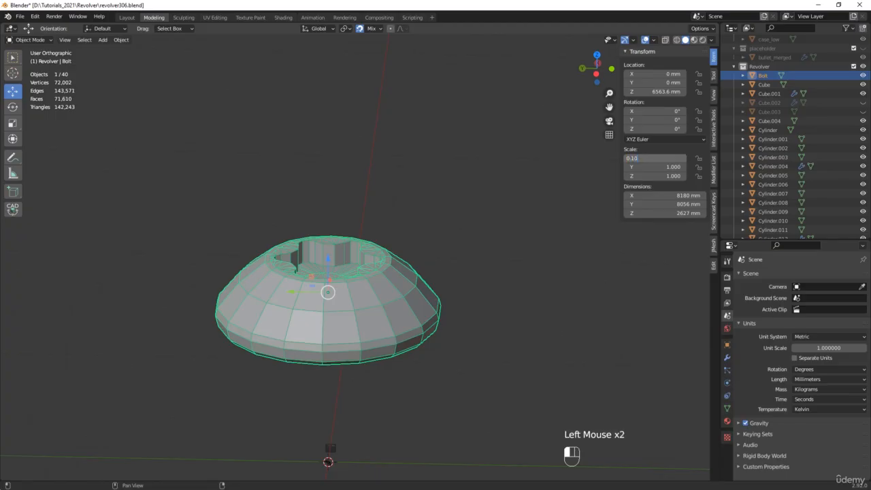
{"action": "type", "text": "0.10"}
{"action": "key", "text": "Return"}
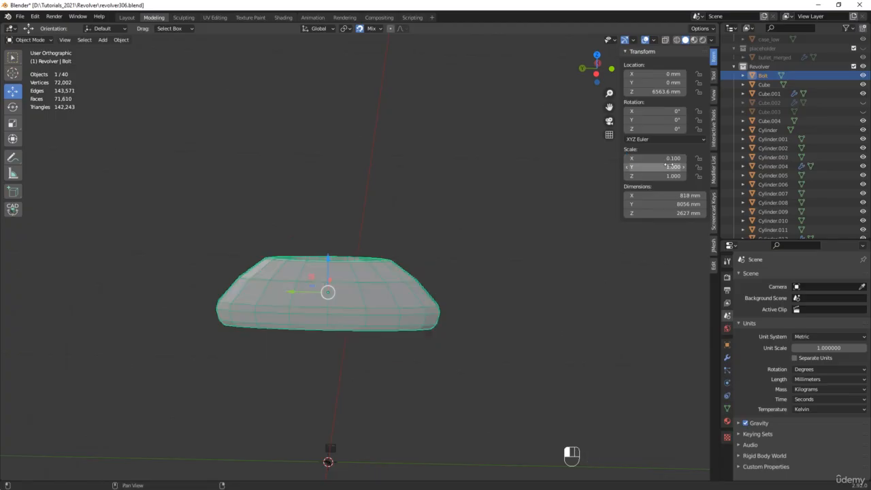
{"action": "type", "text": "0.100"}
{"action": "left_click", "coordinate": [671, 175]}
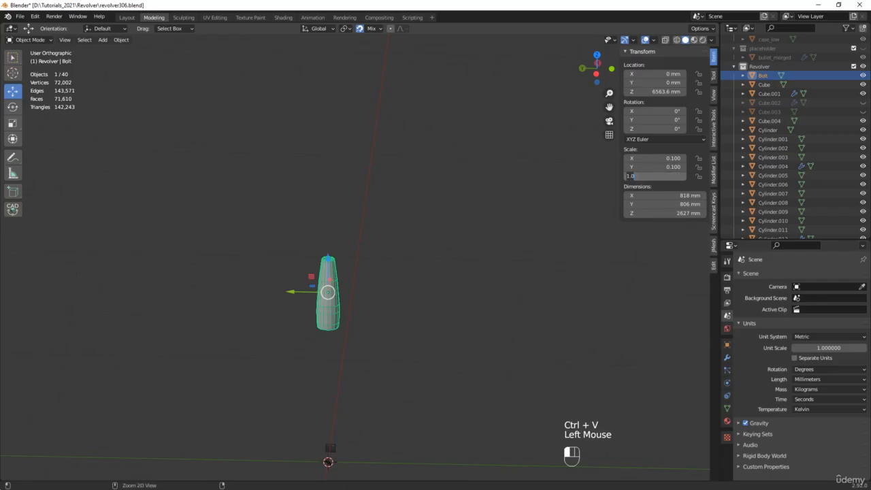
{"action": "key", "text": "Return"}
Step: Turn on X-ray display and set the bolt's Z location to 0 mm
{"action": "middle_click_drag", "start_coordinate": [353, 286], "coordinate": [341, 381], "text": "alt"}
{"action": "scroll", "coordinate": [315, 315], "scroll_direction": "up", "scroll_amount": 3}
{"action": "key", "text": "alt+z"}
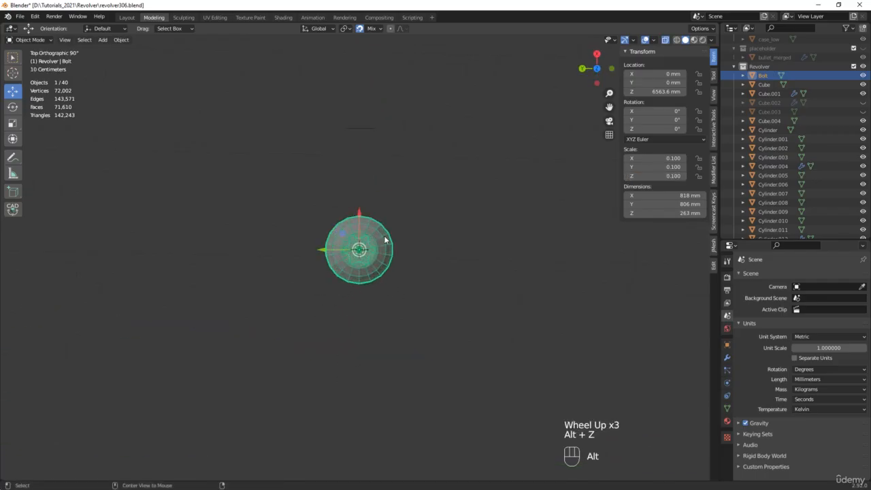
{"action": "middle_click_drag", "start_coordinate": [402, 197], "coordinate": [404, 140]}
{"action": "scroll", "coordinate": [381, 250], "scroll_direction": "down", "scroll_amount": 5}
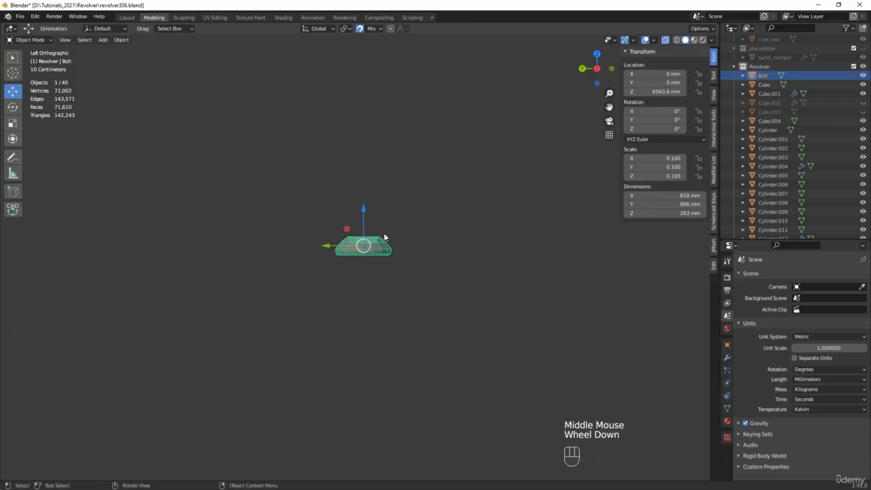
{"action": "left_click", "coordinate": [668, 91]}
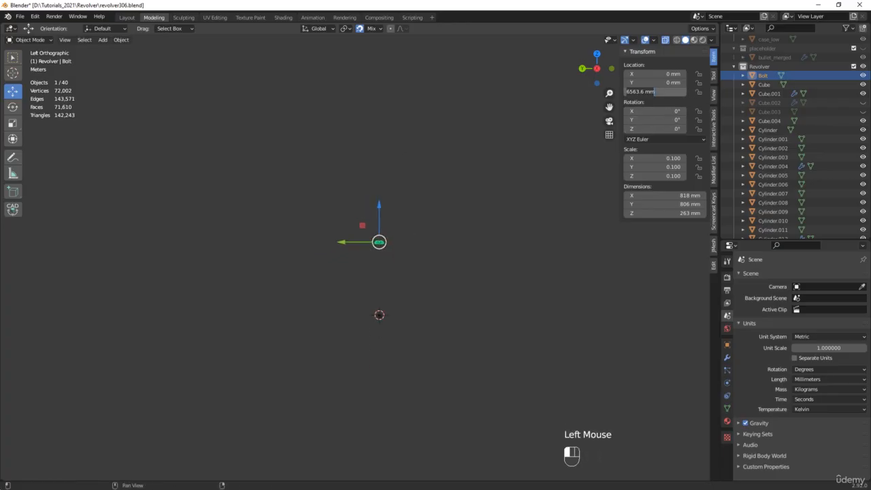
{"action": "type", "text": "0"}
{"action": "key", "text": "Return"}
Step: Scale the bolt down uniformly in two passes to about 12 mm in diameter, near the revolver's proportions
{"action": "scroll", "coordinate": [481, 360], "scroll_direction": "up", "scroll_amount": 10}
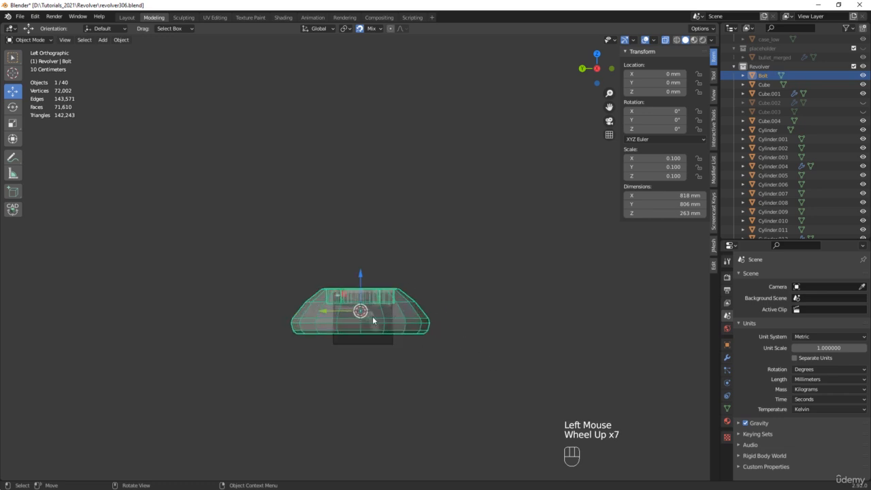
{"action": "key", "text": "s"}
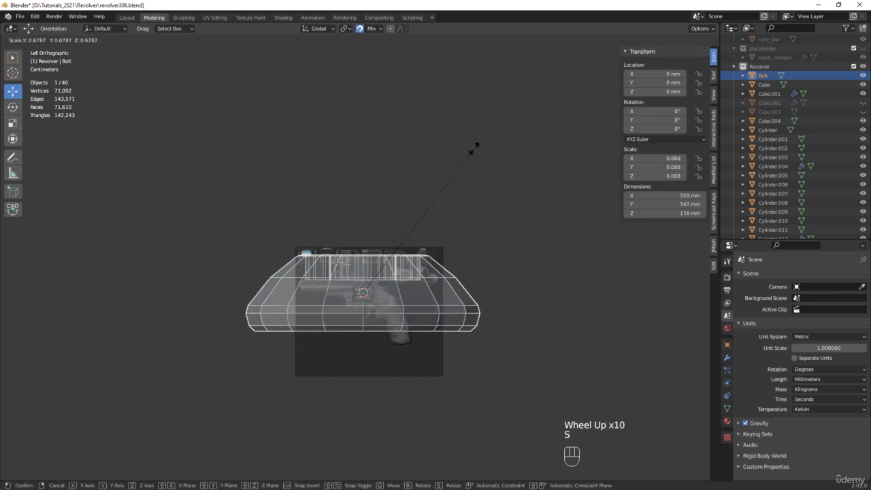
{"action": "left_click", "coordinate": [364, 274]}
{"action": "scroll", "coordinate": [364, 274], "scroll_direction": "up", "scroll_amount": 2}
{"action": "scroll", "coordinate": [364, 274], "scroll_direction": "up", "scroll_amount": 1}
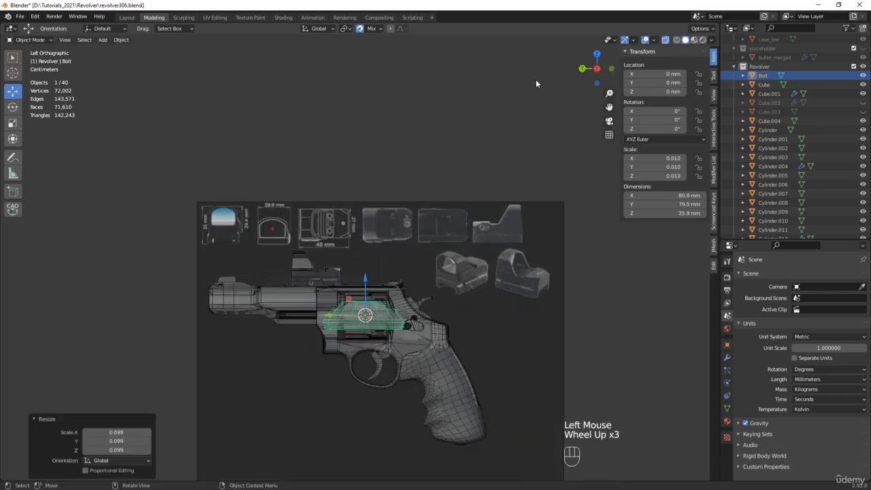
{"action": "key", "text": "s"}
{"action": "left_click", "coordinate": [377, 306]}
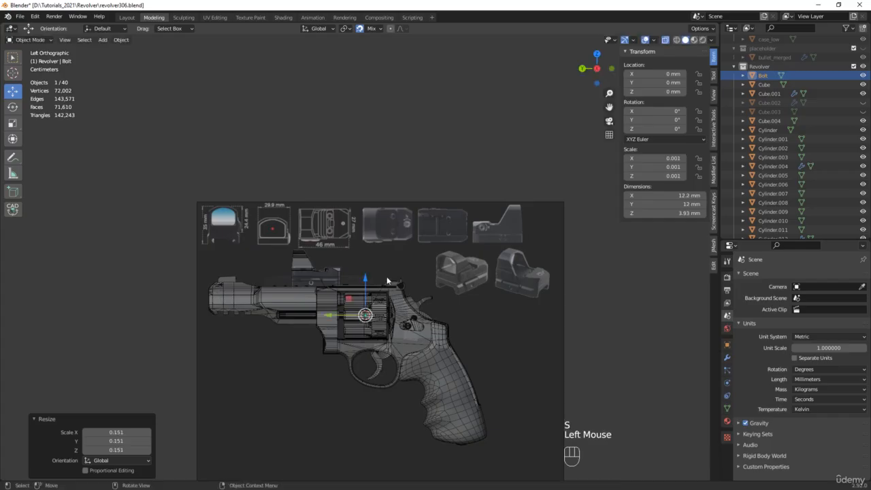
Step: Move the bolt up about 45 mm along Z to sit above the revolver, and turn off snapping
{"action": "scroll", "coordinate": [377, 306], "scroll_direction": "up", "scroll_amount": 2}
{"action": "left_click_drag", "start_coordinate": [357, 293], "coordinate": [371, 204]}
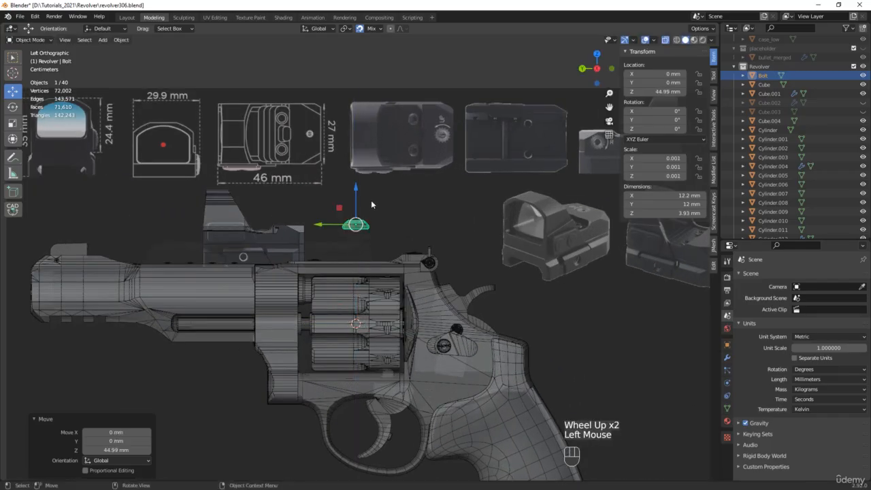
{"action": "left_click", "coordinate": [360, 30]}
{"action": "scroll", "coordinate": [419, 119], "scroll_direction": "up", "scroll_amount": 8}
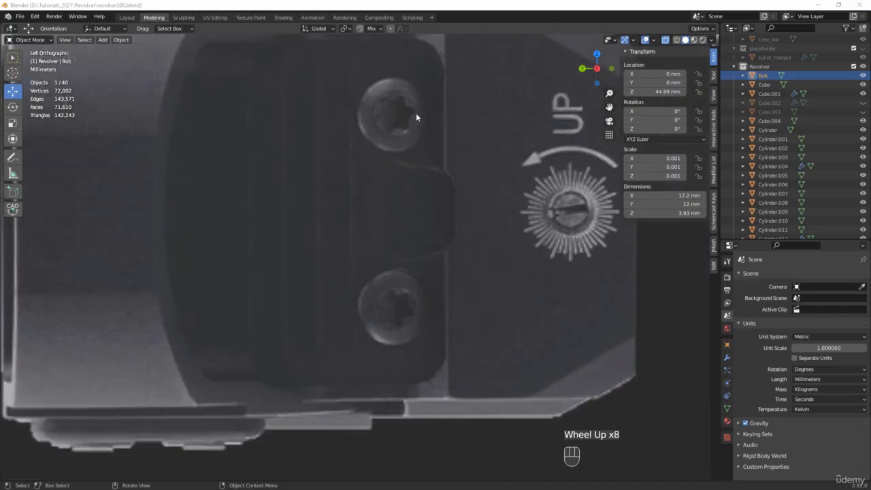
Step: Turn off X-ray display and move the bolt over the sight, to about X 6.44 mm and Y 41.71 mm
{"action": "scroll", "coordinate": [326, 279], "scroll_direction": "down", "scroll_amount": 5}
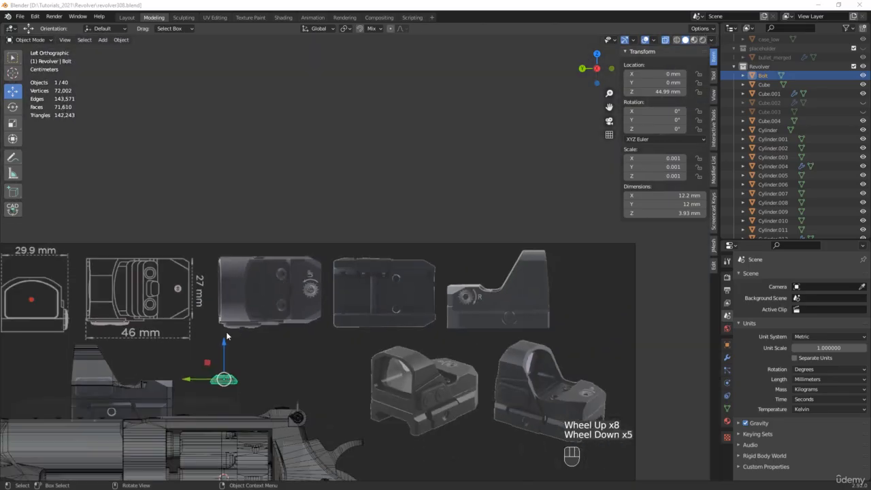
{"action": "middle_click_drag", "start_coordinate": [225, 331], "coordinate": [408, 353]}
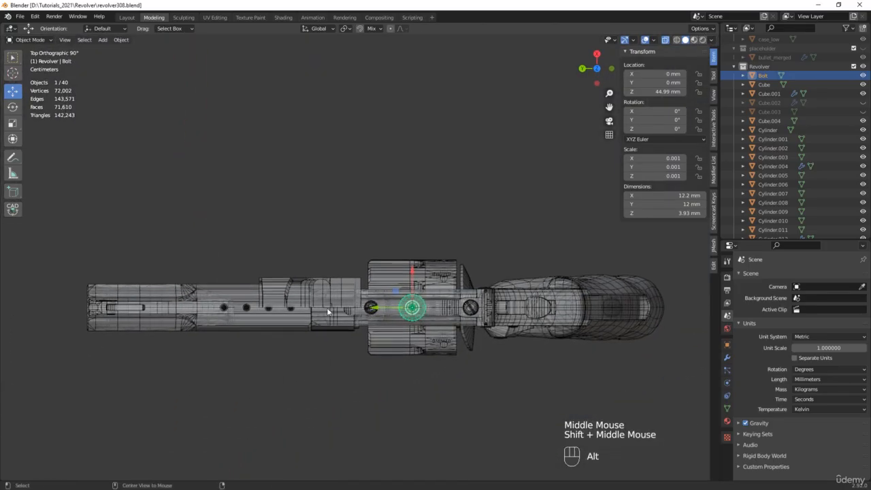
{"action": "key", "text": "alt+z"}
{"action": "scroll", "coordinate": [439, 294], "scroll_direction": "up", "scroll_amount": 3}
{"action": "left_click_drag", "start_coordinate": [455, 298], "coordinate": [265, 273]}
{"action": "scroll", "coordinate": [270, 271], "scroll_direction": "up", "scroll_amount": 3}
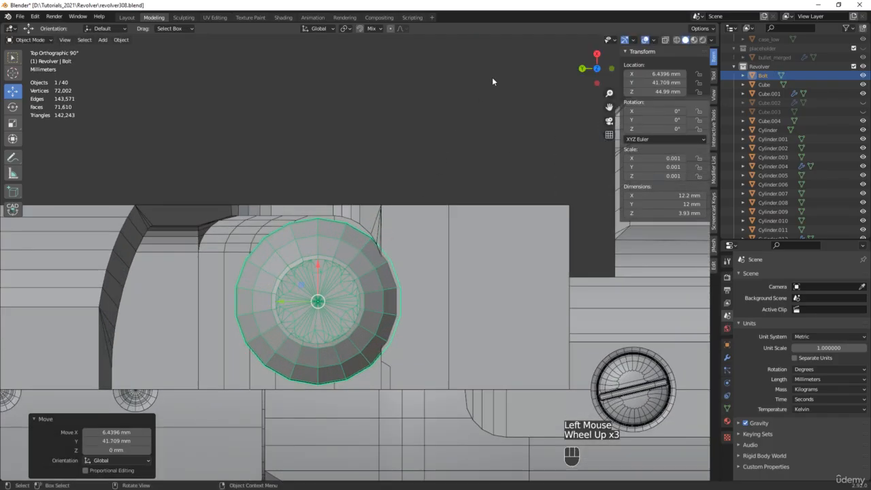
Step: Scale the bolt down to about 5.6 mm in diameter and move it to about X 8.1 mm, Y 40.8 mm over the sight's rounded recess
{"action": "key", "text": "s"}
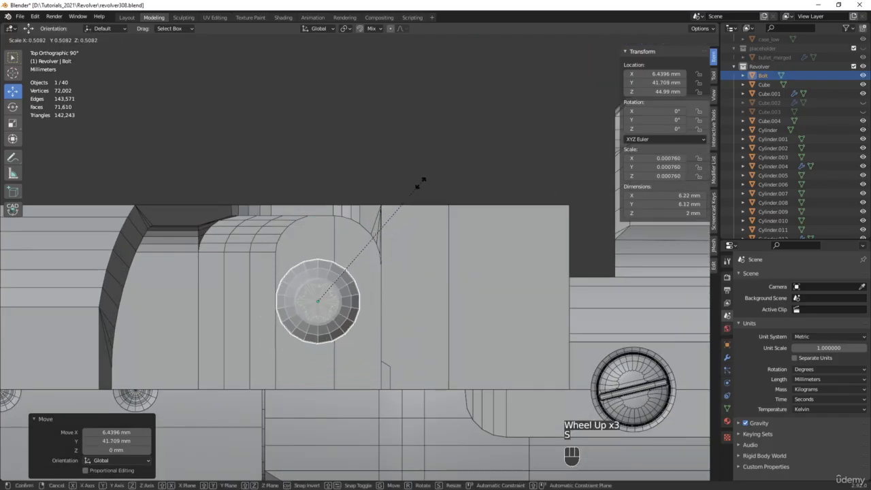
{"action": "left_click", "coordinate": [421, 181]}
{"action": "left_click_drag", "start_coordinate": [299, 289], "coordinate": [315, 263]}
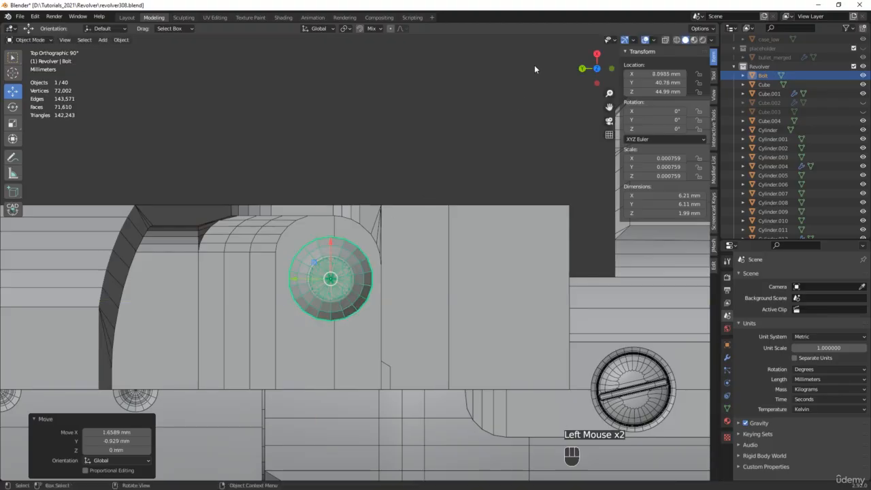
{"action": "key", "text": "s"}
{"action": "left_click", "coordinate": [517, 82]}
Step: Lower the bolt about 3.16 mm onto the sight's recessed surface and shift it about 0.39 mm along negative X
{"action": "middle_click_drag", "start_coordinate": [344, 347], "coordinate": [313, 270]}
{"action": "scroll", "coordinate": [329, 268], "scroll_direction": "up", "scroll_amount": 2}
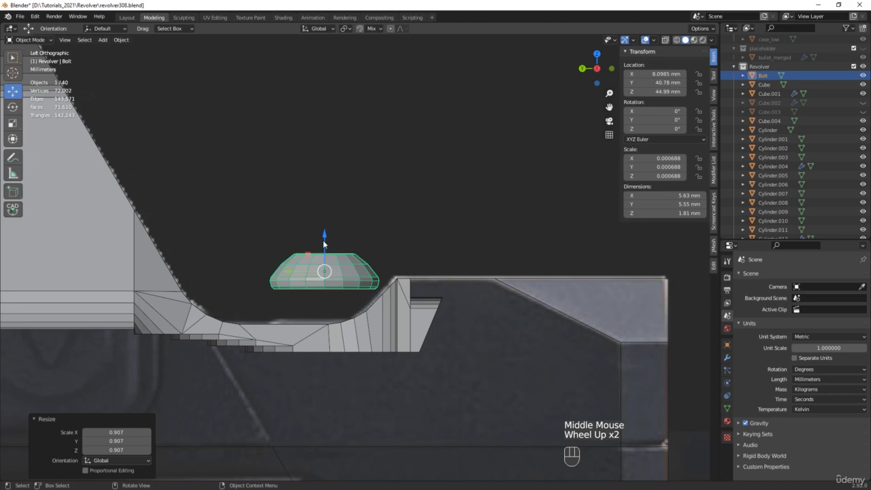
{"action": "left_click_drag", "start_coordinate": [323, 244], "coordinate": [329, 305]}
{"action": "middle_click_drag", "start_coordinate": [385, 233], "coordinate": [330, 332]}
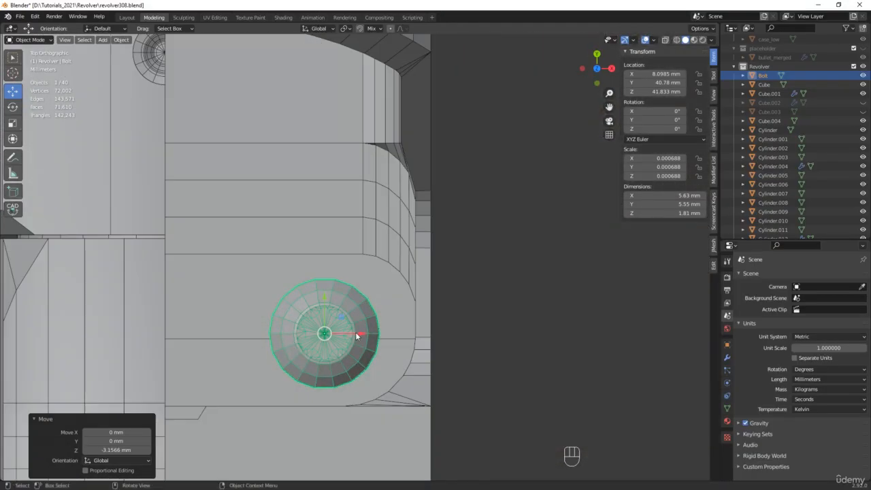
{"action": "left_click_drag", "start_coordinate": [357, 336], "coordinate": [346, 333]}
{"action": "scroll", "coordinate": [449, 302], "scroll_direction": "down", "scroll_amount": 2}
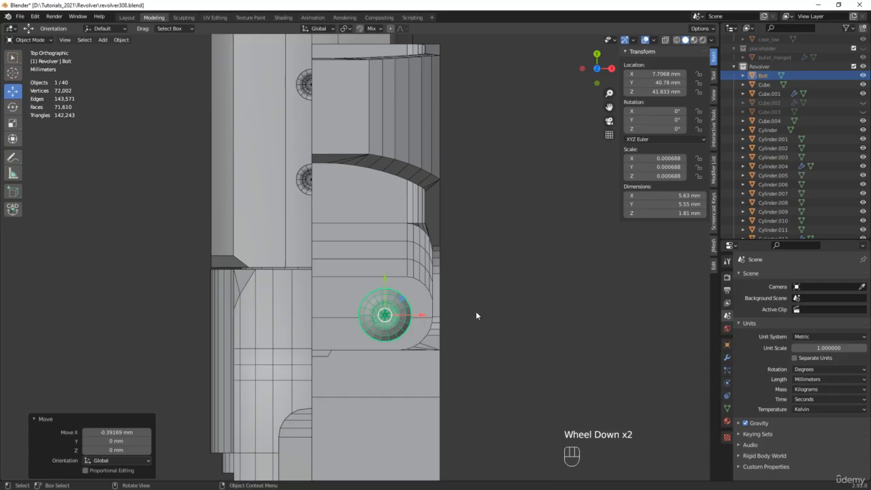
Step: Apply all transforms to the bolt, bringing its origin to the world centre
{"action": "key", "text": "ctrl+a"}
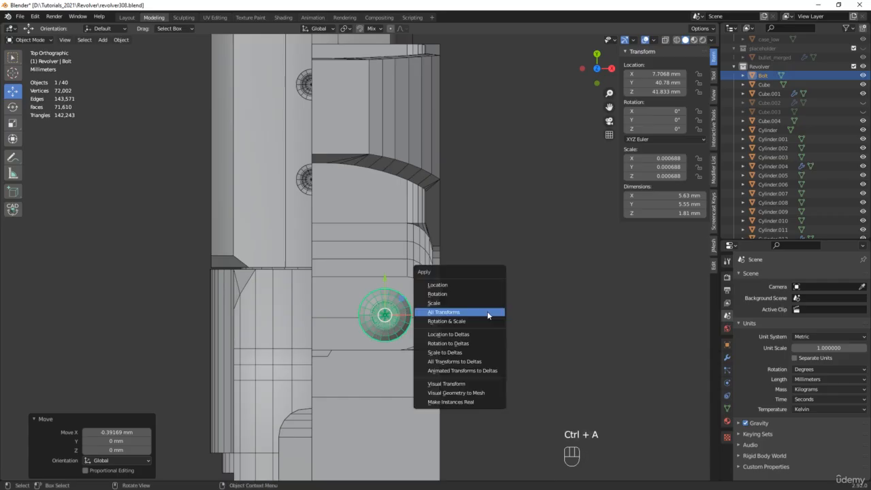
{"action": "left_click", "coordinate": [487, 313]}
{"action": "scroll", "coordinate": [477, 310], "scroll_direction": "down", "scroll_amount": 5}
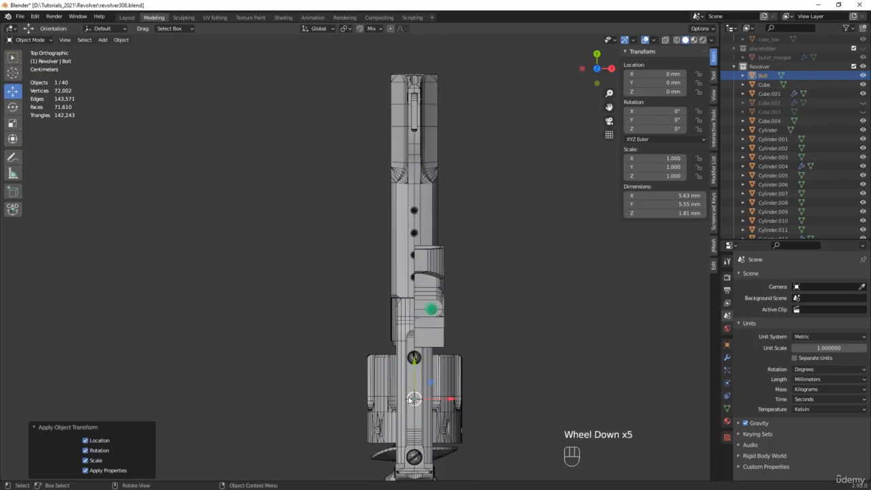
{"action": "scroll", "coordinate": [408, 335], "scroll_direction": "up", "scroll_amount": 6}
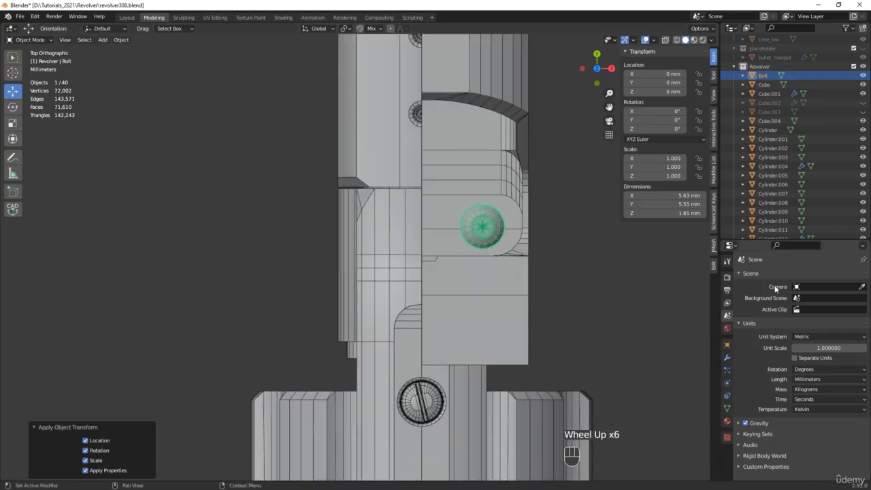
Step: Add a Mirror modifier on the X axis to the bolt to create its counterpart on the opposite side
{"action": "left_click", "coordinate": [727, 357]}
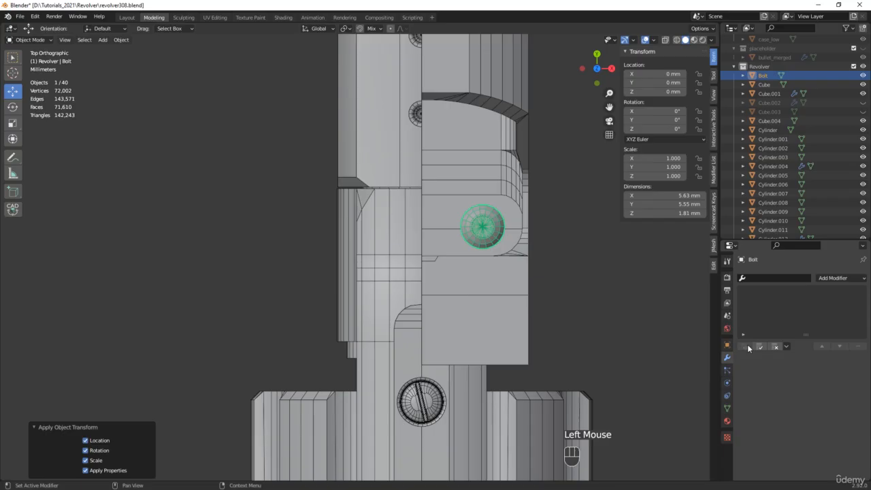
{"action": "left_click", "coordinate": [837, 278]}
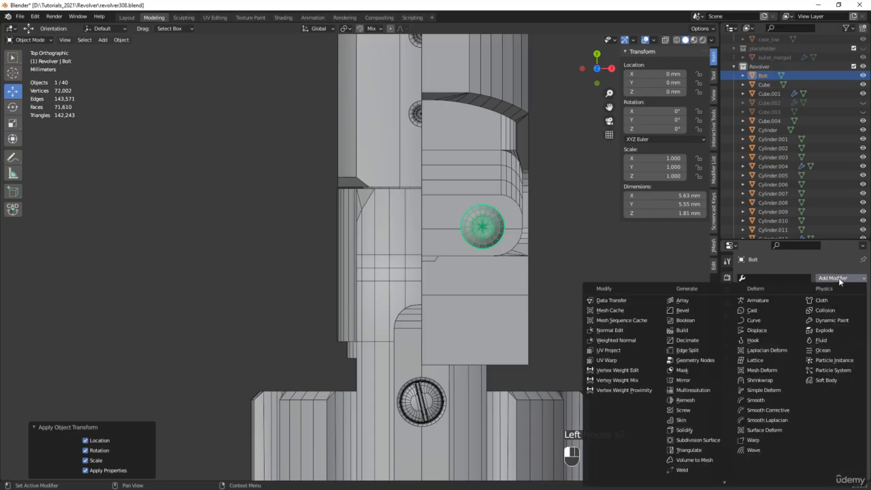
{"action": "left_click", "coordinate": [694, 379]}
{"action": "middle_click_drag", "start_coordinate": [357, 276], "coordinate": [472, 244]}
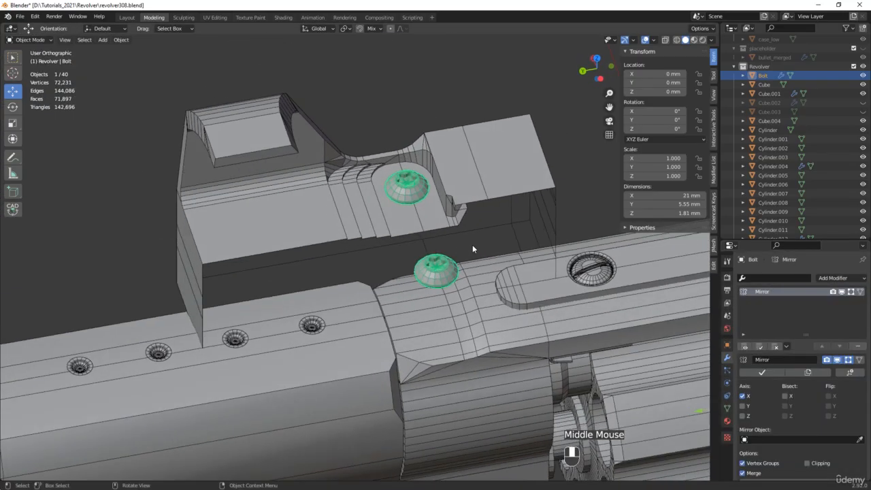
{"action": "scroll", "coordinate": [470, 257], "scroll_direction": "up", "scroll_amount": 4}
Step: Add a three-segment bevel with weighted normals to the bolt and set the bevel offset to 0.1 mm
{"action": "left_click", "coordinate": [713, 247]}
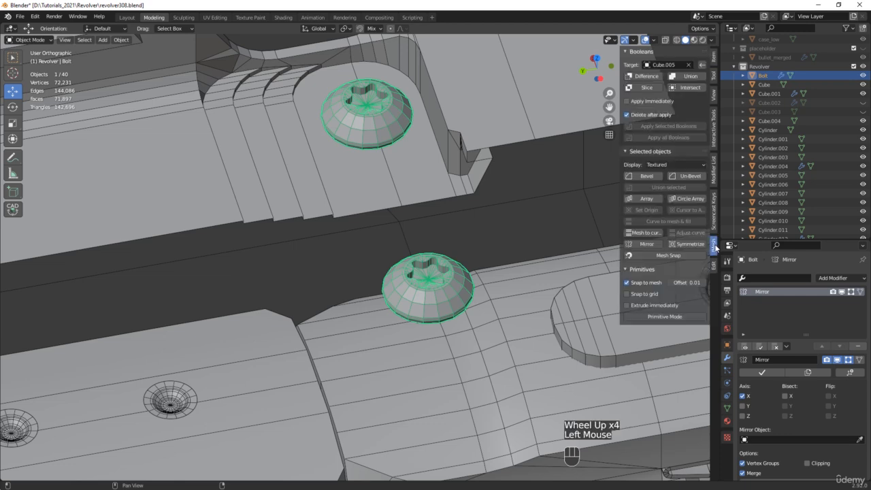
{"action": "left_click", "coordinate": [643, 177]}
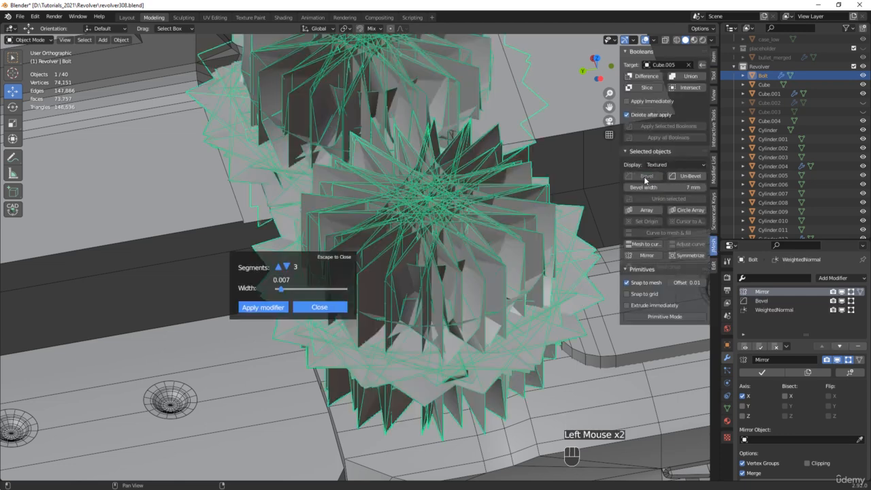
{"action": "left_click", "coordinate": [320, 307]}
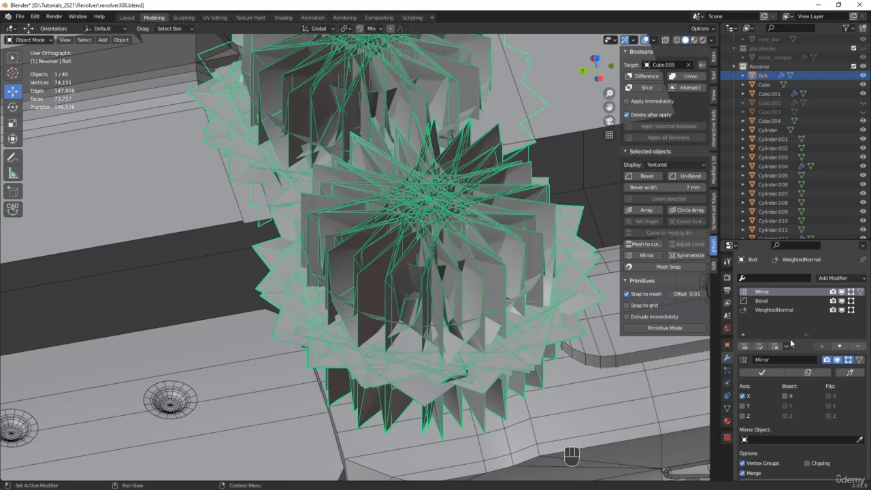
{"action": "left_click", "coordinate": [759, 300]}
{"action": "double_click", "coordinate": [837, 386]}
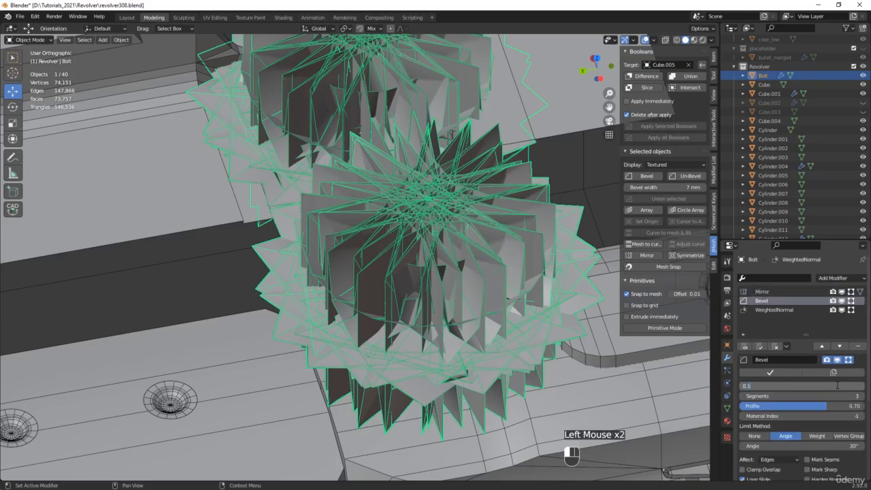
{"action": "key", "text": "Return"}
{"action": "scroll", "coordinate": [399, 86], "scroll_direction": "up", "scroll_amount": 5}
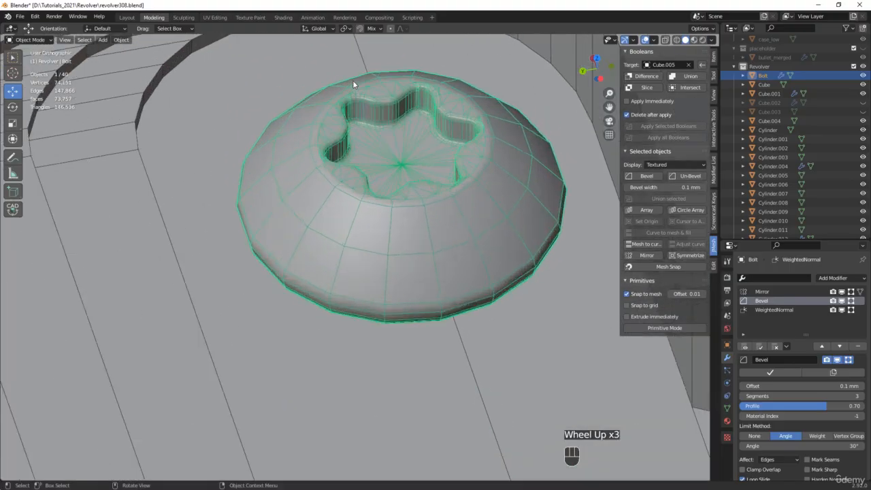
{"action": "middle_click_drag", "start_coordinate": [406, 112], "coordinate": [299, 177]}
{"action": "scroll", "coordinate": [343, 126], "scroll_direction": "up", "scroll_amount": 1}
{"action": "scroll", "coordinate": [343, 126], "scroll_direction": "up", "scroll_amount": 1}
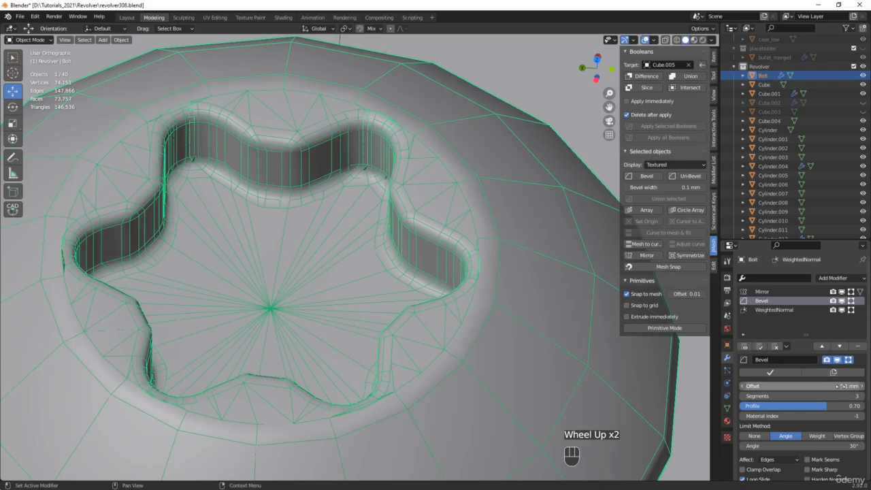
Step: Set the bolt's bevel offset to 0.08 mm
{"action": "left_click", "coordinate": [841, 386]}
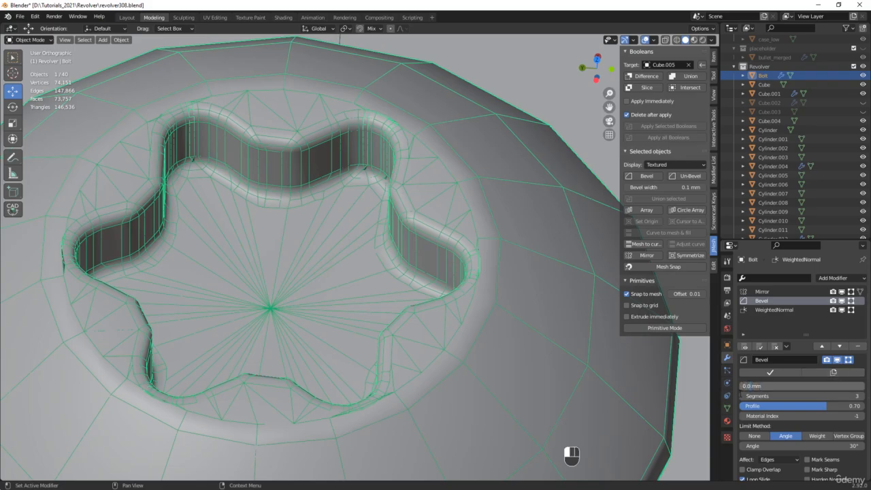
{"action": "type", "text": "8"}
{"action": "key", "text": "Return"}
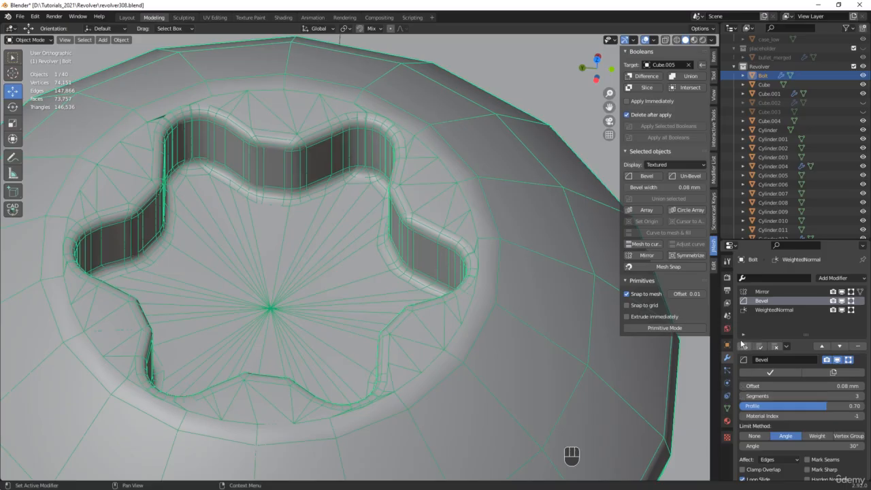
Step: Add a Subdivision Surface modifier to the bolt and hide the wireframe overlay to check its shading
{"action": "left_click", "coordinate": [842, 278]}
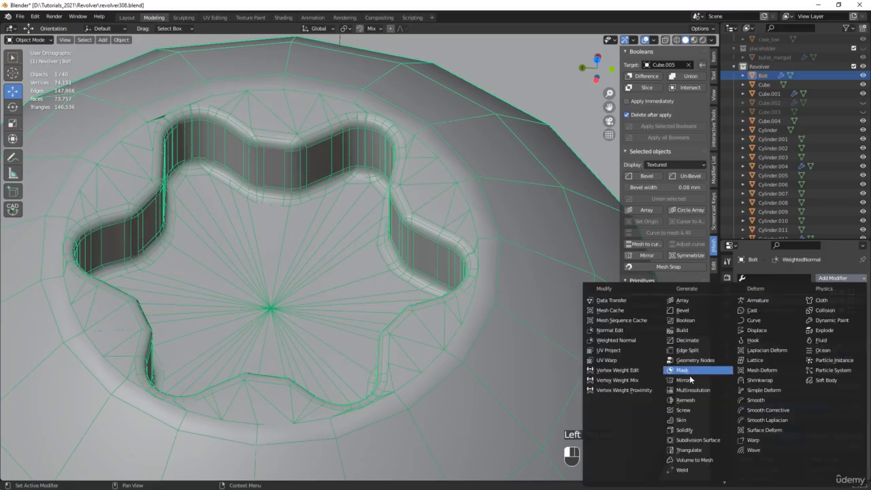
{"action": "left_click", "coordinate": [684, 443]}
{"action": "key", "text": "F4"}
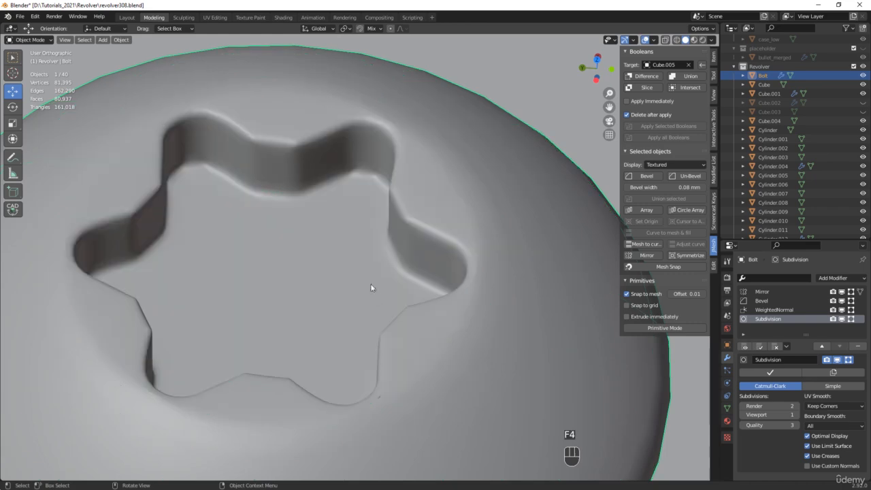
{"action": "scroll", "coordinate": [367, 281], "scroll_direction": "down", "scroll_amount": 3}
{"action": "middle_click_drag", "start_coordinate": [354, 283], "coordinate": [413, 224]}
{"action": "scroll", "coordinate": [428, 207], "scroll_direction": "up", "scroll_amount": 1, "text": "shift"}
{"action": "scroll", "coordinate": [420, 211], "scroll_direction": "down", "scroll_amount": 5}
Step: Restore the wireframe overlay and make a linked duplicate of the sight body, placed about 44 mm higher and 7 mm along negative Y
{"action": "left_click", "coordinate": [386, 292]}
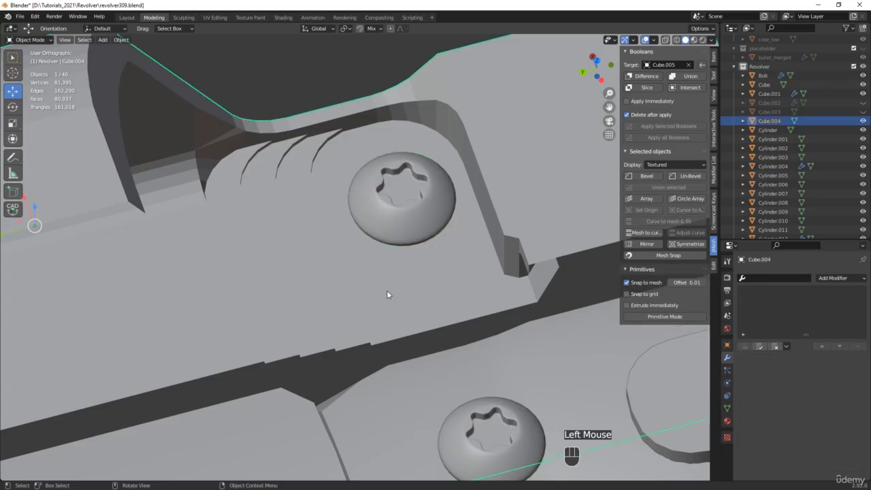
{"action": "scroll", "coordinate": [387, 292], "scroll_direction": "down", "scroll_amount": 1}
{"action": "key", "text": "F4"}
{"action": "scroll", "coordinate": [384, 288], "scroll_direction": "down", "scroll_amount": 2}
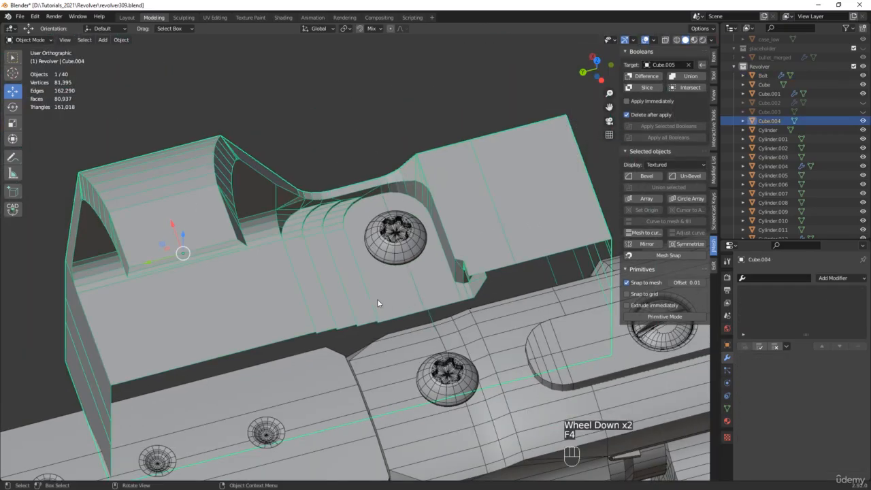
{"action": "middle_click_drag", "start_coordinate": [376, 299], "coordinate": [359, 236]}
{"action": "scroll", "coordinate": [338, 287], "scroll_direction": "down", "scroll_amount": 3}
{"action": "key", "text": "alt+d"}
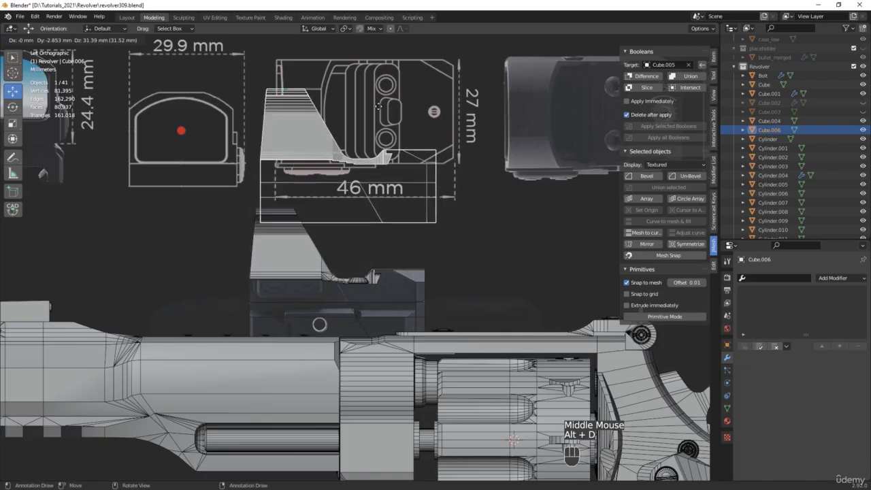
{"action": "left_click", "coordinate": [331, 154]}
{"action": "middle_click_drag", "start_coordinate": [332, 153], "coordinate": [352, 90]}
Step: Rotate the linked sight duplicate -90° about the global Y axis so its top faces the side view
{"action": "key", "text": "e"}
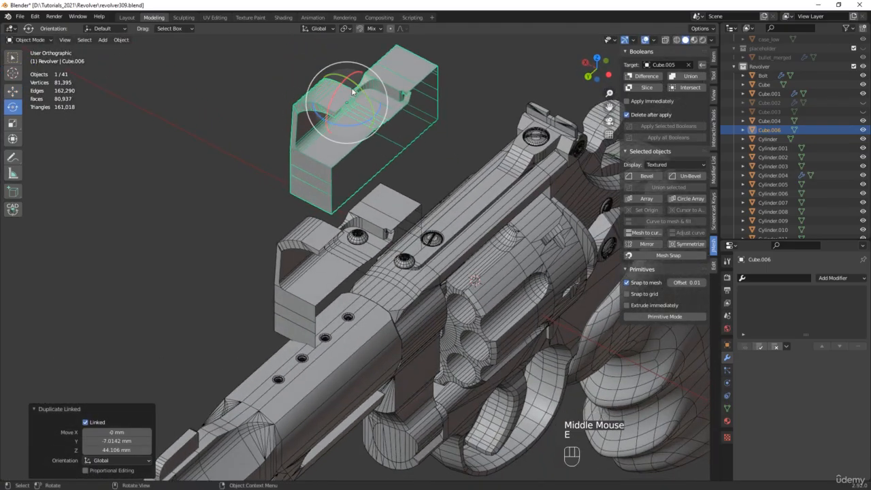
{"action": "left_click_drag", "start_coordinate": [361, 92], "coordinate": [411, 236]}
{"action": "middle_click_drag", "start_coordinate": [457, 221], "coordinate": [395, 175], "text": "alt"}
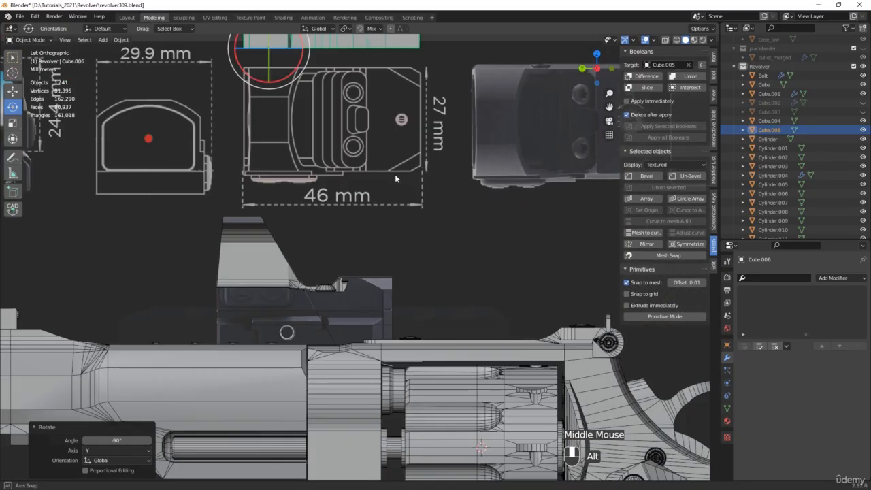
{"action": "middle_click_drag", "start_coordinate": [328, 136], "coordinate": [391, 306], "text": "shift"}
Step: Align the duplicate with the top-view drawing in X-ray display, lowering it about 18.5 mm and fine-shifting it about 0.28 mm along negative Y
{"action": "scroll", "coordinate": [391, 306], "scroll_direction": "up", "scroll_amount": 3}
{"action": "key", "text": "w"}
{"action": "mouse_move", "coordinate": [280, 157]}
{"action": "left_mouse_down"}
{"action": "mouse_move", "coordinate": [291, 262]}
{"action": "mouse_move", "coordinate": [280, 276]}
{"action": "left_mouse_up"}
{"action": "key", "text": "alt+z"}
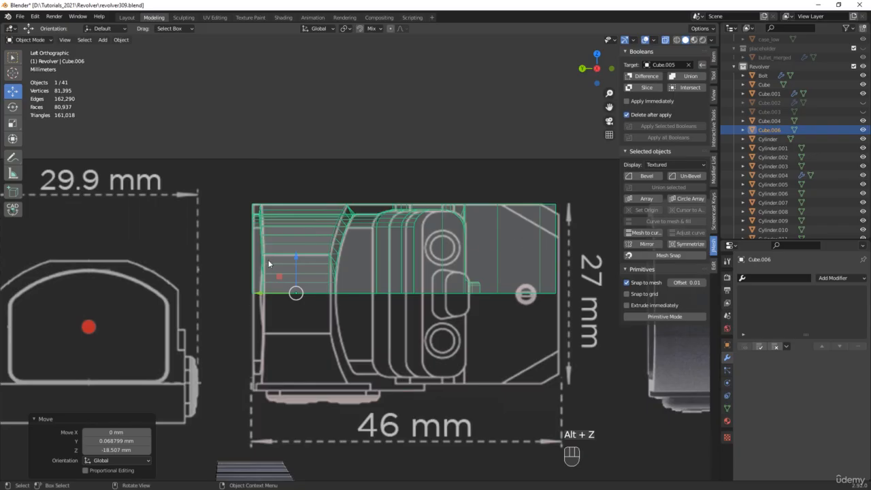
{"action": "left_click_drag", "start_coordinate": [264, 293], "coordinate": [558, 224]}
{"action": "scroll", "coordinate": [557, 224], "scroll_direction": "up", "scroll_amount": 5}
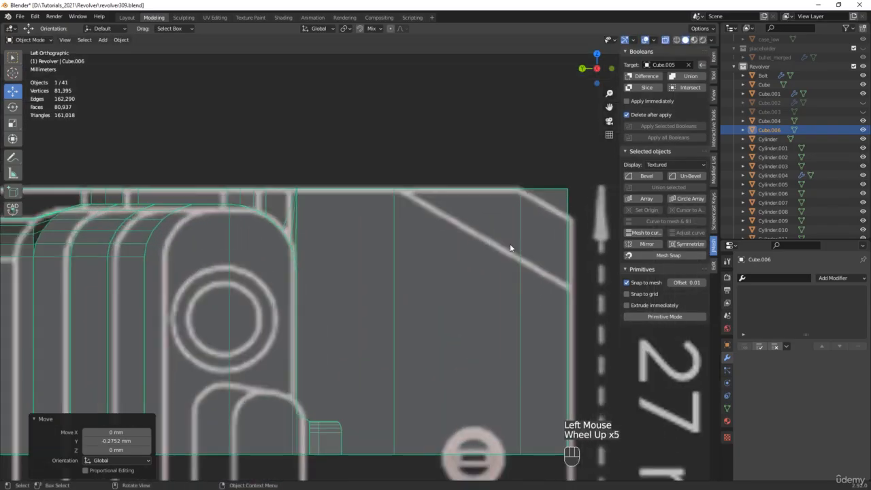
{"action": "scroll", "coordinate": [497, 200], "scroll_direction": "down", "scroll_amount": 1}
{"action": "scroll", "coordinate": [497, 199], "scroll_direction": "down", "scroll_amount": 2}
Step: Lower the six vertices at the upper corner of the linked sight duplicate's negative-Y end about 1.61 mm in Z to match the drawing's chamfer
{"action": "middle_click_drag", "start_coordinate": [497, 200], "coordinate": [497, 211]}
{"action": "key", "text": "alt+z"}
{"action": "scroll", "coordinate": [525, 196], "scroll_direction": "up", "scroll_amount": 2}
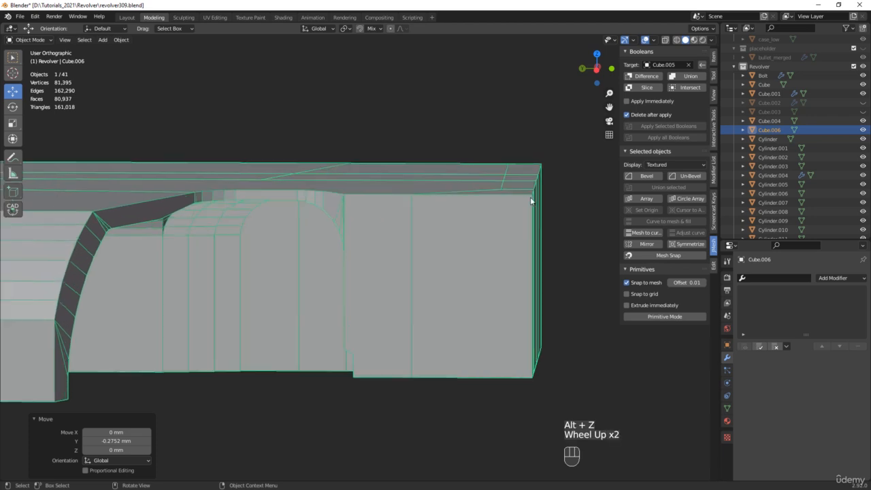
{"action": "key", "text": "Tab"}
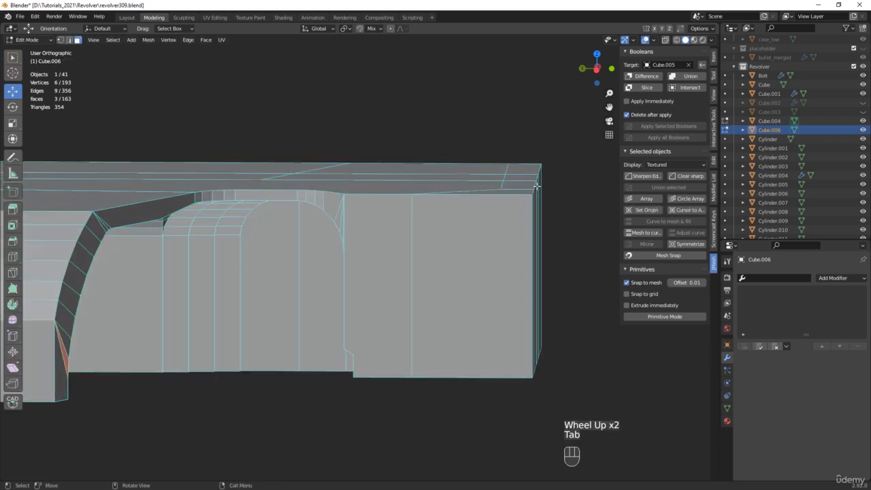
{"action": "left_click_drag", "start_coordinate": [525, 214], "coordinate": [563, 138]}
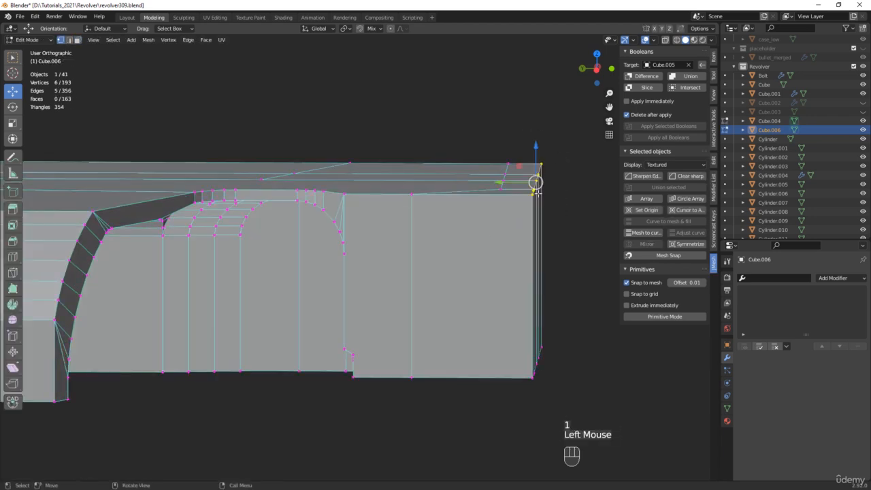
{"action": "middle_click_drag", "start_coordinate": [515, 212], "coordinate": [515, 203], "text": "alt"}
{"action": "key", "text": "alt+z"}
{"action": "scroll", "coordinate": [514, 202], "scroll_direction": "up", "scroll_amount": 2}
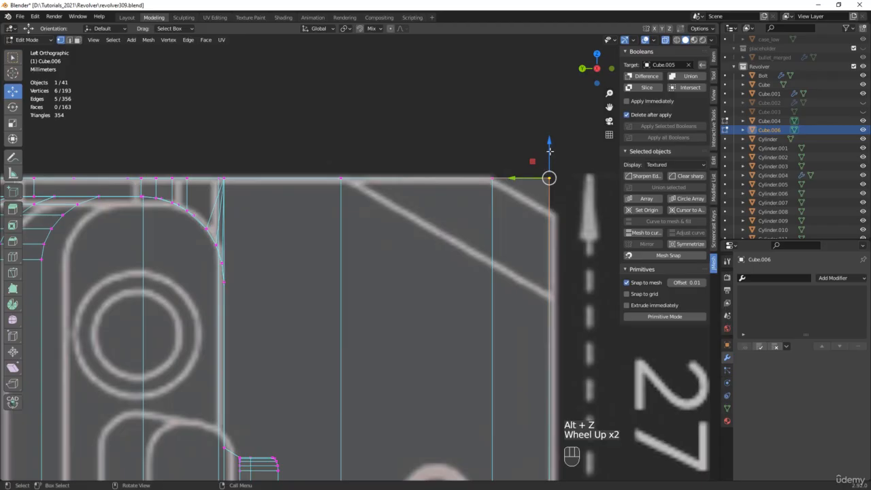
{"action": "left_click_drag", "start_coordinate": [549, 151], "coordinate": [560, 192]}
{"action": "scroll", "coordinate": [555, 204], "scroll_direction": "down", "scroll_amount": 2}
{"action": "middle_click_drag", "start_coordinate": [550, 208], "coordinate": [552, 208]}
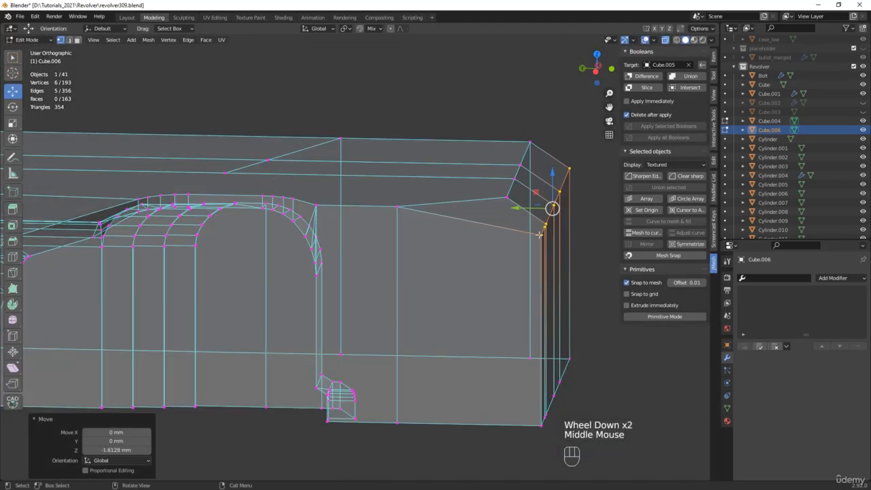
Step: Lower the single outermost corner vertex at the chamfered end about 3.4 mm in Z to meet the end of the drawing's diagonal line
{"action": "left_click", "coordinate": [540, 234]}
{"action": "key", "text": "alt+z"}
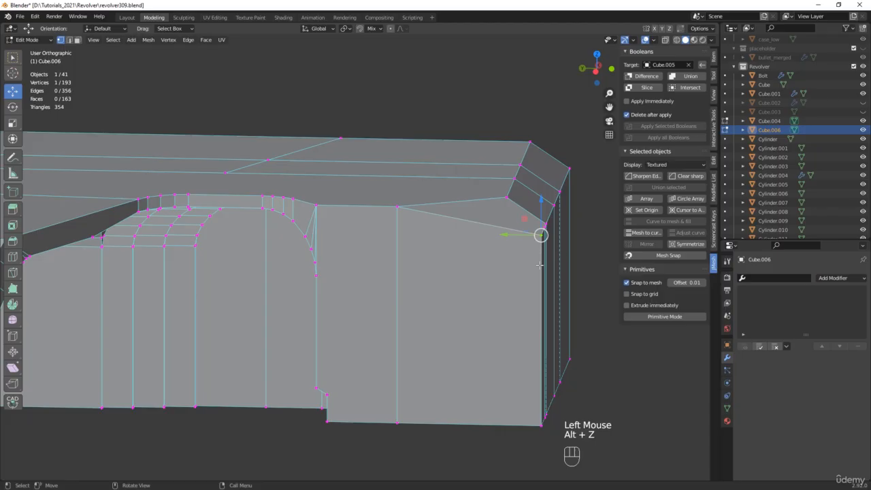
{"action": "middle_click_drag", "start_coordinate": [540, 235], "coordinate": [554, 236]}
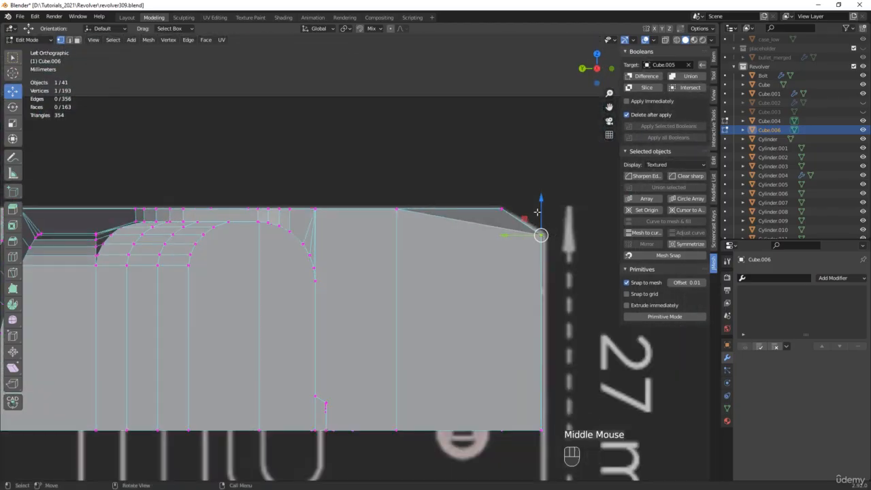
{"action": "key", "text": "alt+z"}
{"action": "left_click_drag", "start_coordinate": [540, 207], "coordinate": [548, 264]}
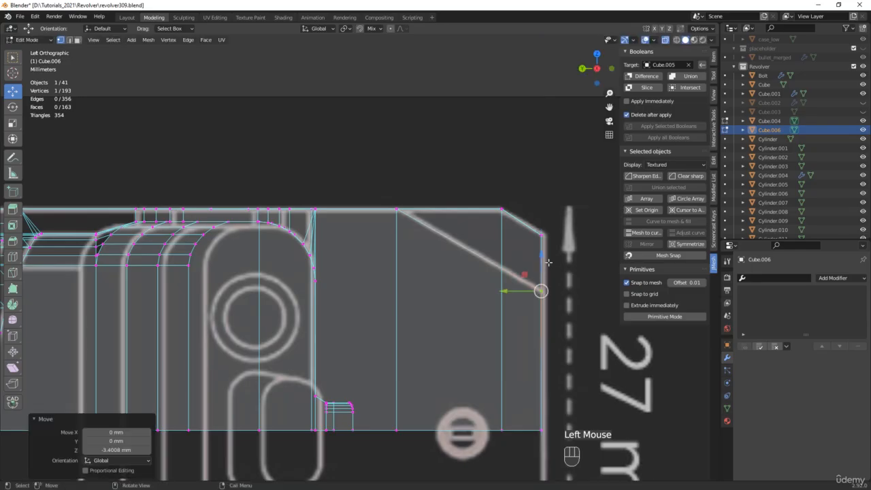
{"action": "mouse_move", "coordinate": [548, 264]}
{"action": "middle_mouse_down"}
{"action": "mouse_move", "coordinate": [512, 280]}
{"action": "mouse_move", "coordinate": [542, 266]}
{"action": "middle_mouse_up"}
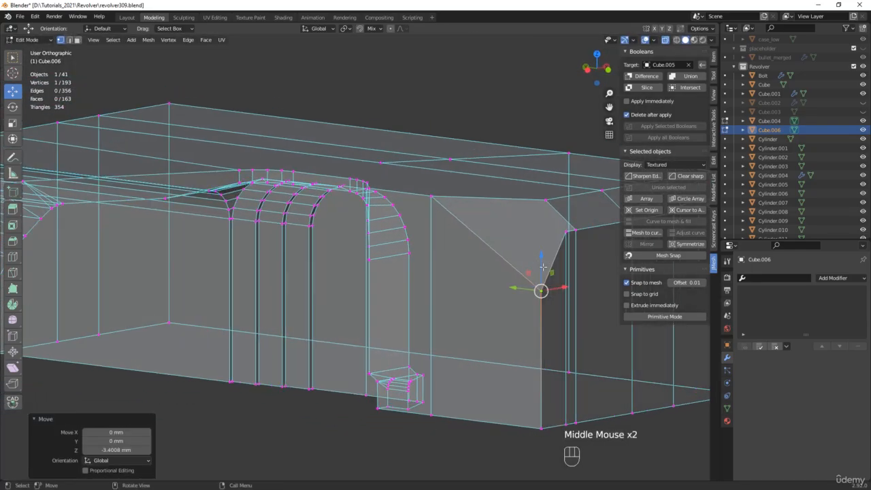
Step: Dissolve the extra vertical edge beside the lowered vertex on the sight's end face
{"action": "key", "text": "alt+z"}
{"action": "left_click", "coordinate": [567, 285], "text": "shift"}
{"action": "key", "text": "x"}
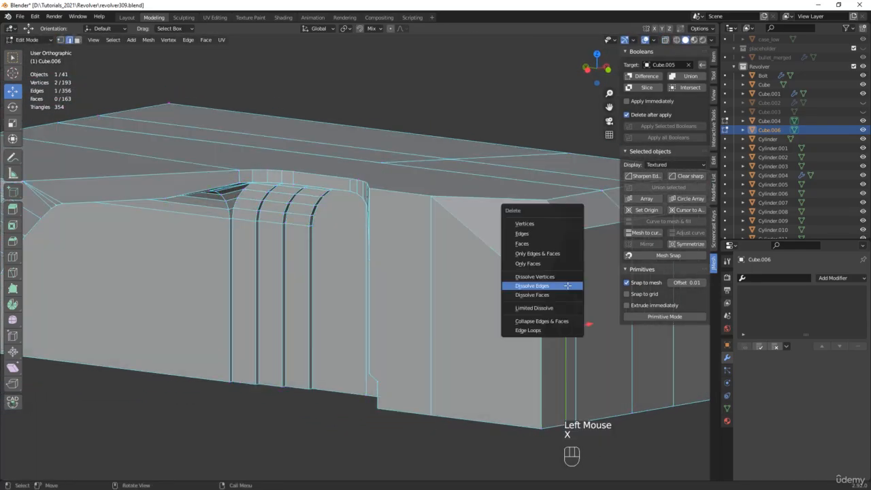
{"action": "left_click", "coordinate": [567, 286]}
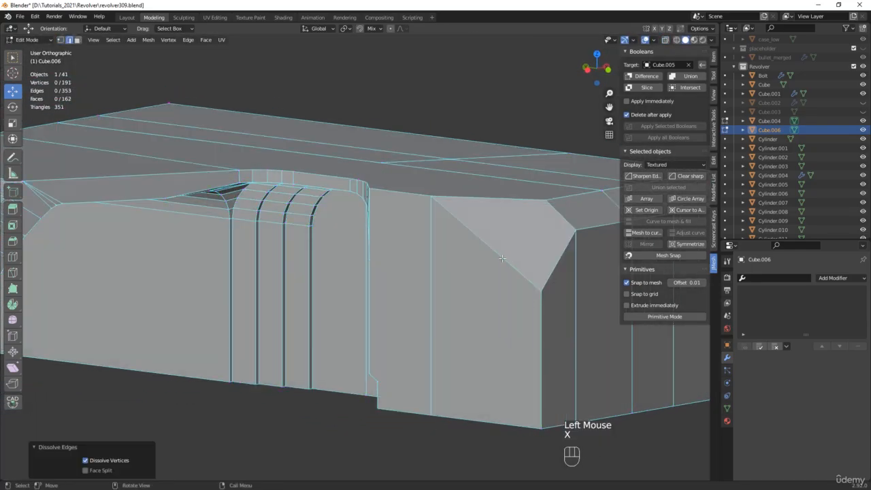
Step: Leave mesh editing and delete the linked duplicate of the sight body above the revolver
{"action": "scroll", "coordinate": [501, 258], "scroll_direction": "down", "scroll_amount": 3}
{"action": "middle_click_drag", "start_coordinate": [501, 257], "coordinate": [468, 199]}
{"action": "key", "text": "Tab"}
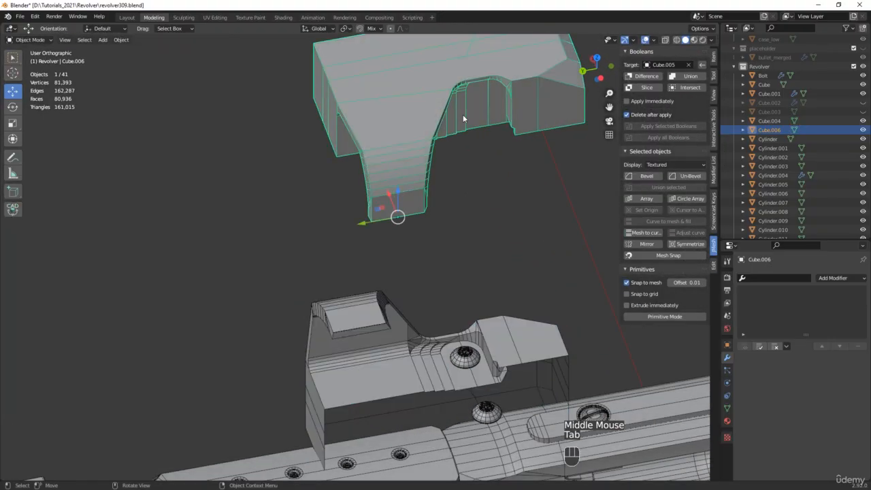
{"action": "key", "text": "x"}
{"action": "left_click", "coordinate": [431, 118]}
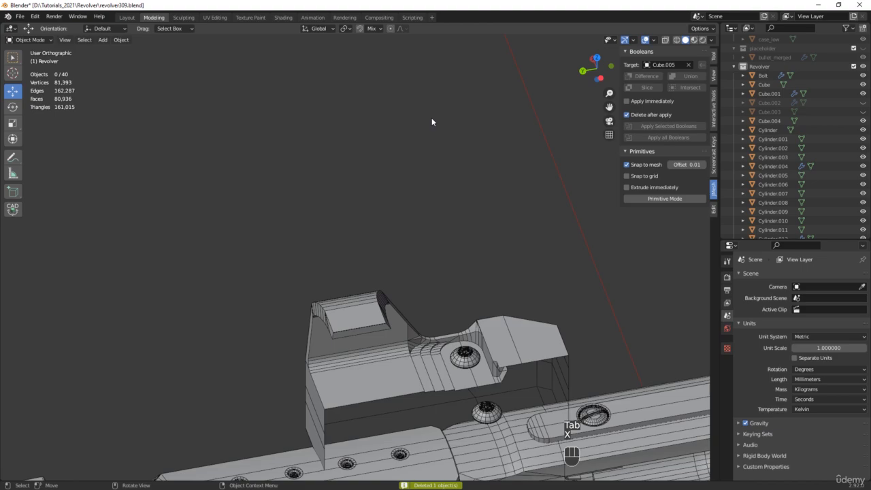
Step: Select the original half sight body and add a Mirror modifier on the X axis to complete its other side
{"action": "left_click", "coordinate": [512, 343]}
{"action": "middle_click_drag", "start_coordinate": [513, 343], "coordinate": [469, 285], "text": "shift"}
{"action": "middle_click_drag", "start_coordinate": [469, 286], "coordinate": [464, 201]}
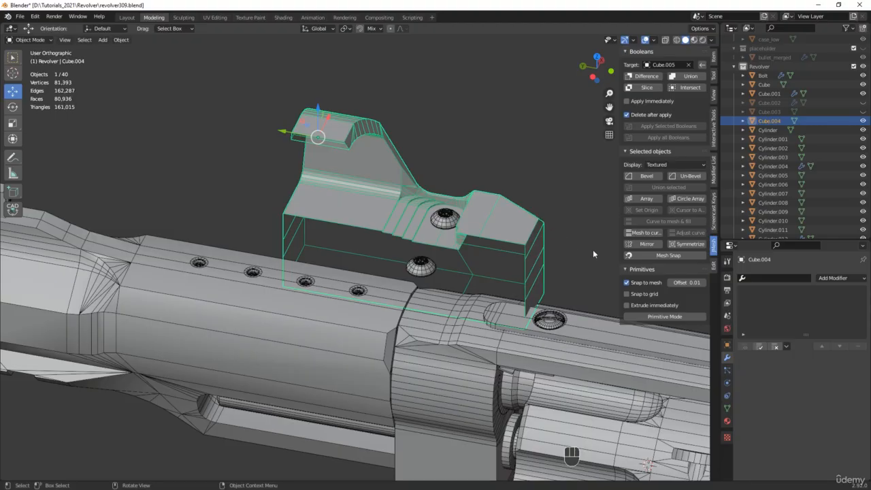
{"action": "left_click", "coordinate": [639, 246]}
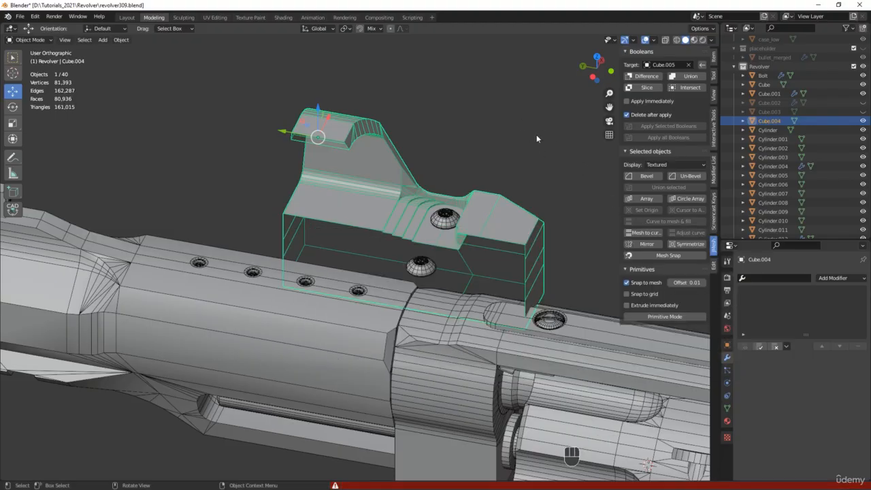
{"action": "scroll", "coordinate": [467, 162], "scroll_direction": "down", "scroll_amount": 5}
{"action": "scroll", "coordinate": [468, 299], "scroll_direction": "up", "scroll_amount": 5}
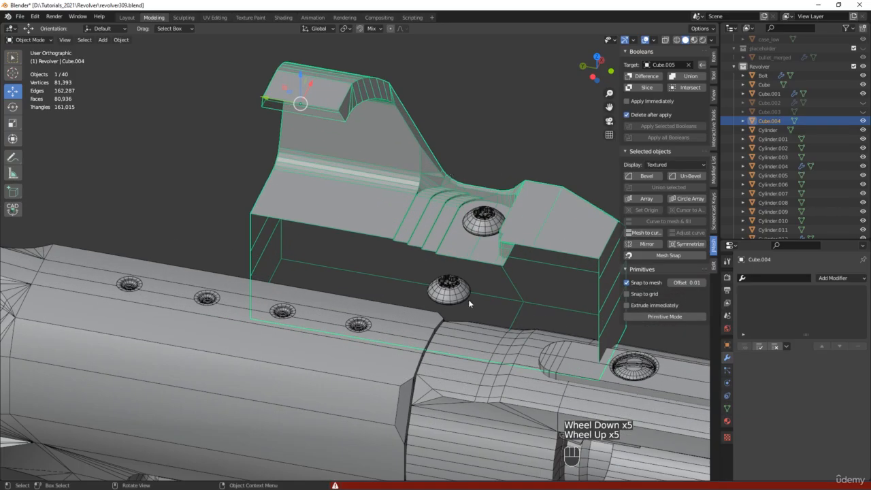
{"action": "left_click", "coordinate": [829, 278]}
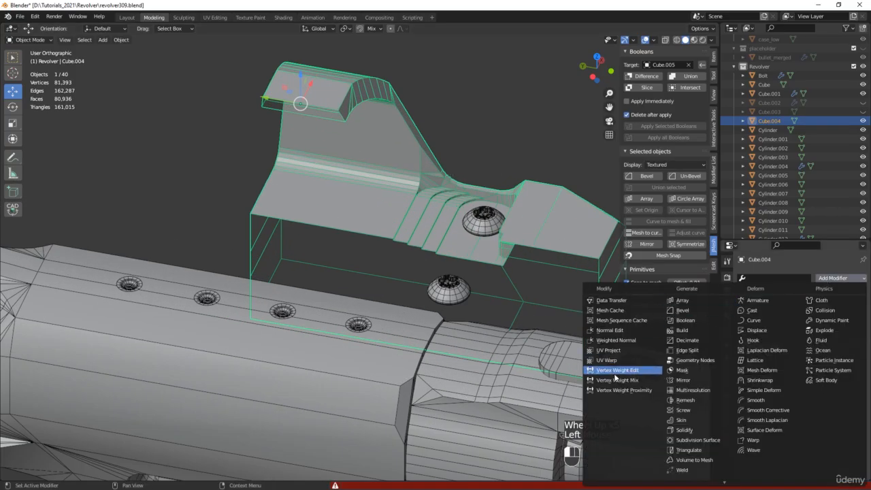
{"action": "left_click", "coordinate": [682, 379]}
{"action": "mouse_move", "coordinate": [473, 262]}
{"action": "middle_mouse_down"}
{"action": "mouse_move", "coordinate": [200, 256]}
{"action": "mouse_move", "coordinate": [150, 245]}
{"action": "mouse_move", "coordinate": [21, 254]}
{"action": "mouse_move", "coordinate": [361, 208]}
{"action": "mouse_move", "coordinate": [463, 255]}
{"action": "middle_mouse_up"}
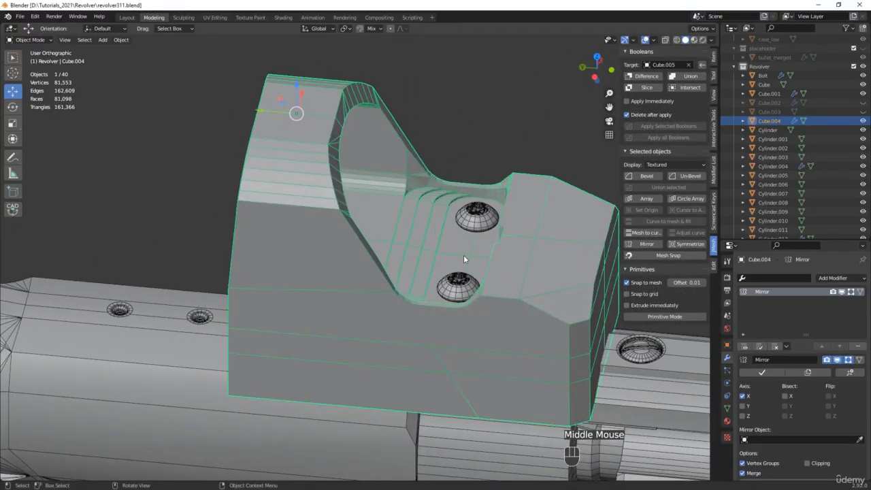
Step: Edit the sight body and shift the recess-floor edge running past the bolts along positive Y, toward the stepped grooves
{"action": "scroll", "coordinate": [477, 242], "scroll_direction": "up", "scroll_amount": 2}
{"action": "key", "text": "Tab"}
{"action": "left_click", "coordinate": [478, 241]}
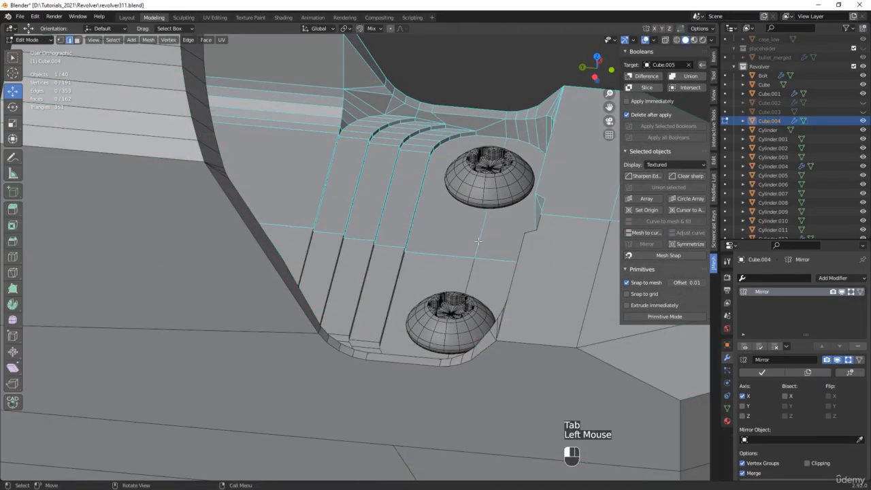
{"action": "left_click_drag", "start_coordinate": [461, 197], "coordinate": [423, 182]}
{"action": "middle_click_drag", "start_coordinate": [423, 182], "coordinate": [544, 219]}
{"action": "scroll", "coordinate": [556, 224], "scroll_direction": "up", "scroll_amount": 2}
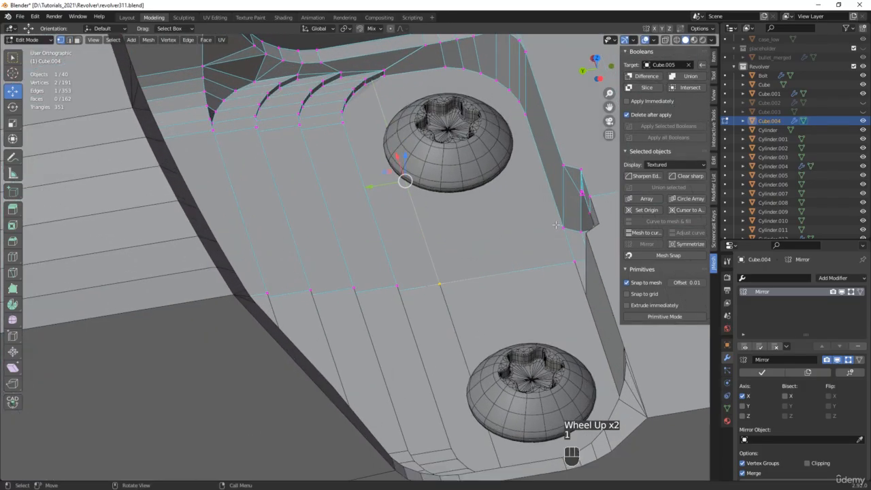
Step: Knife-cut the recess floor from the notch's corner vertex to the shifted edge between the bolts
{"action": "key", "text": "k"}
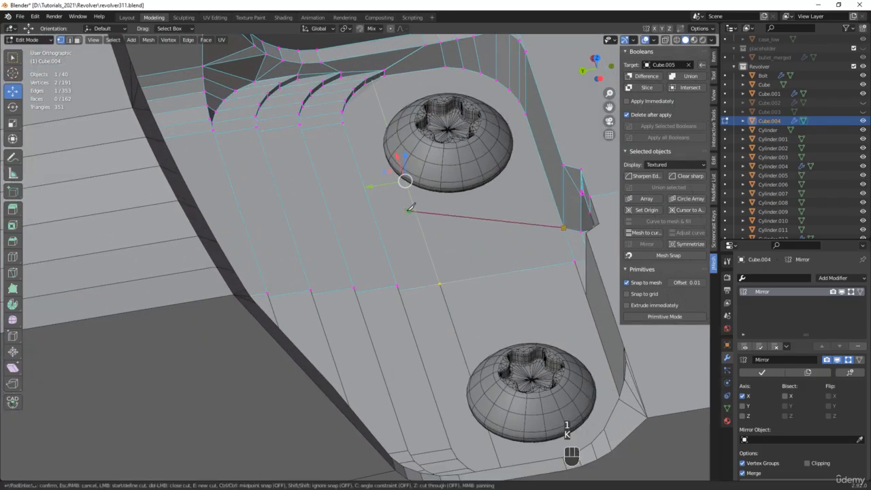
{"action": "left_click", "coordinate": [416, 211]}
{"action": "key", "text": "Return"}
Step: Delete the part of the shifted edge outside the cut together with its adjoining faces, keeping only the tapered centre of the recess floor
{"action": "middle_click_drag", "start_coordinate": [469, 230], "coordinate": [408, 253]}
{"action": "key", "text": "2"}
{"action": "left_click", "coordinate": [431, 170]}
{"action": "key", "text": "x"}
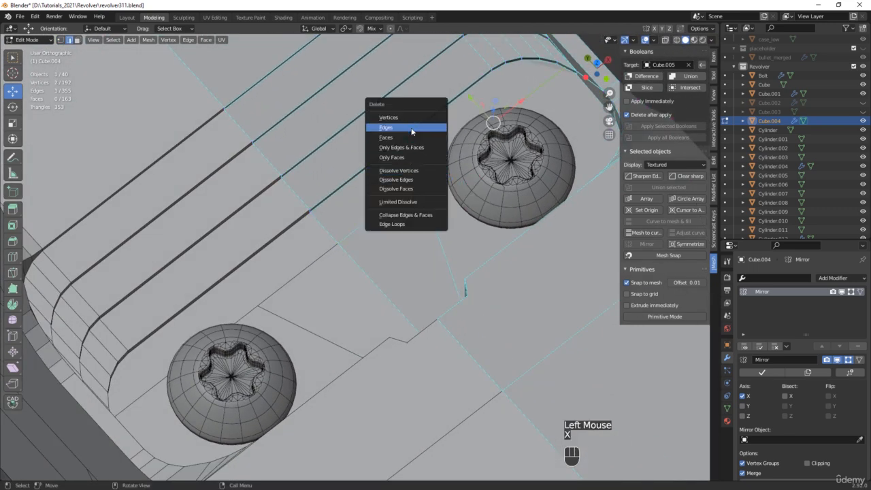
{"action": "left_click", "coordinate": [411, 129]}
Step: Round the outer corner vertex of the tapered floor piece with a six-segment vertex bevel about 2.56 mm wide
{"action": "scroll", "coordinate": [417, 182], "scroll_direction": "down", "scroll_amount": 2}
{"action": "middle_click_drag", "start_coordinate": [428, 180], "coordinate": [430, 205]}
{"action": "scroll", "coordinate": [434, 188], "scroll_direction": "up", "scroll_amount": 2}
{"action": "key", "text": "ctrl+b"}
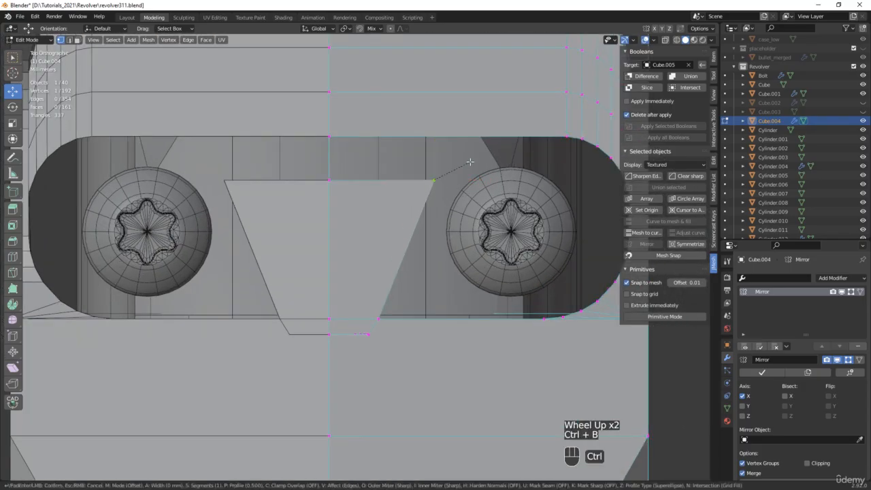
{"action": "key", "text": "v"}
{"action": "scroll", "coordinate": [499, 116], "scroll_direction": "up", "scroll_amount": 4}
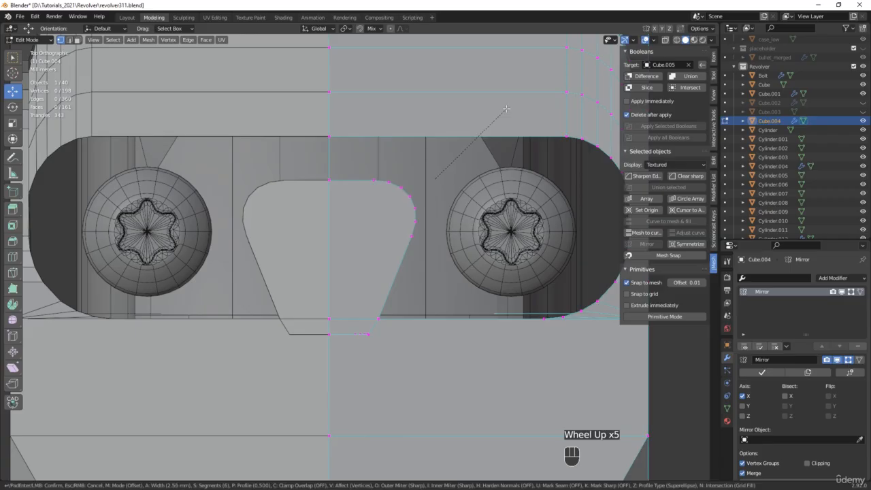
Step: Bevel the cutout corner vertex with 6 segments at about 2.56 mm and fill a first face between the cutout and the recess's straight edge
{"action": "left_click", "coordinate": [506, 109]}
{"action": "middle_click_drag", "start_coordinate": [506, 109], "coordinate": [350, 197]}
{"action": "scroll", "coordinate": [346, 200], "scroll_direction": "up", "scroll_amount": 2}
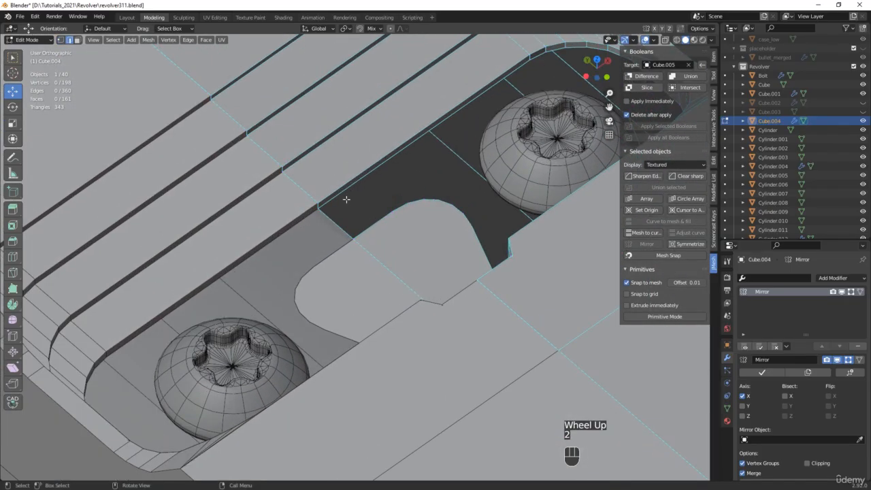
{"action": "left_click", "coordinate": [341, 194]}
{"action": "left_click", "coordinate": [367, 224], "text": "shift"}
{"action": "key", "text": "f"}
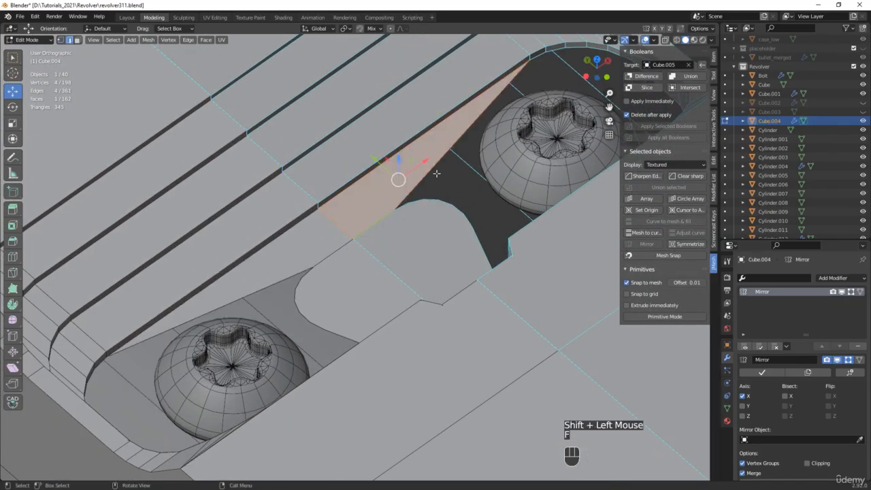
Step: Dissolve the stray vertex on the rounded corner of the recess wall beside the screw
{"action": "middle_click_drag", "start_coordinate": [606, 40], "coordinate": [513, 109], "text": "shift"}
{"action": "scroll", "coordinate": [514, 109], "scroll_direction": "up", "scroll_amount": 4}
{"action": "key", "text": "alt+z"}
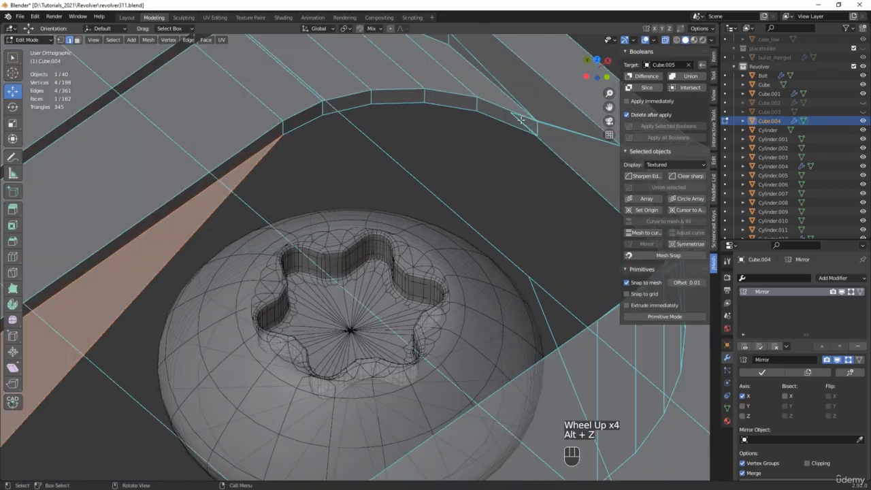
{"action": "left_click", "coordinate": [512, 114]}
{"action": "key", "text": "x"}
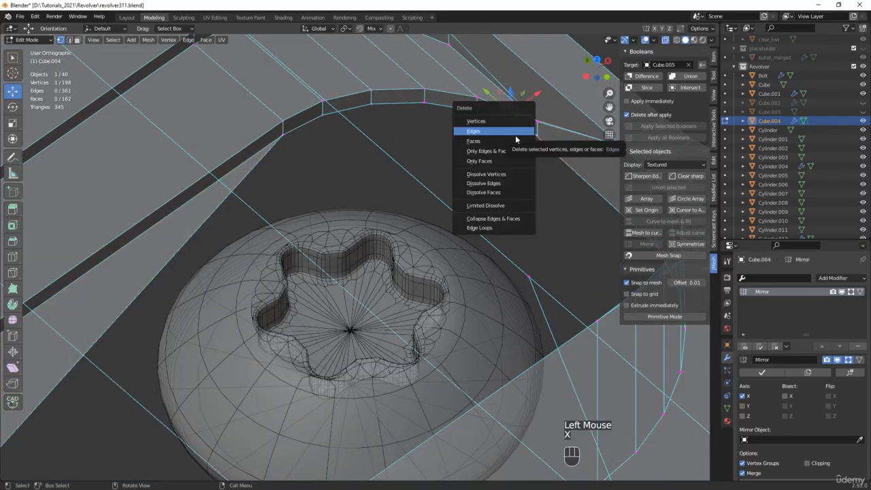
{"action": "left_click", "coordinate": [500, 171]}
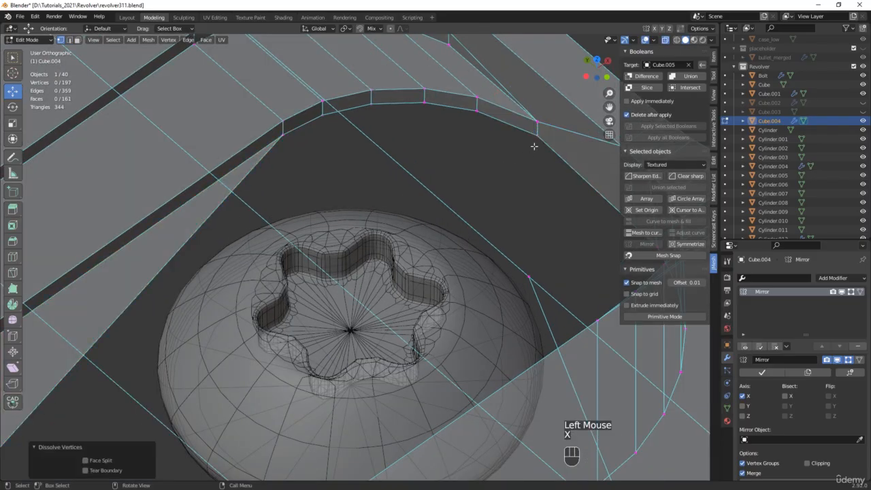
Step: Fill a face between the first two edges of the cutout's curve and the first edge of the recess's rounded corner
{"action": "scroll", "coordinate": [534, 146], "scroll_direction": "down", "scroll_amount": 2}
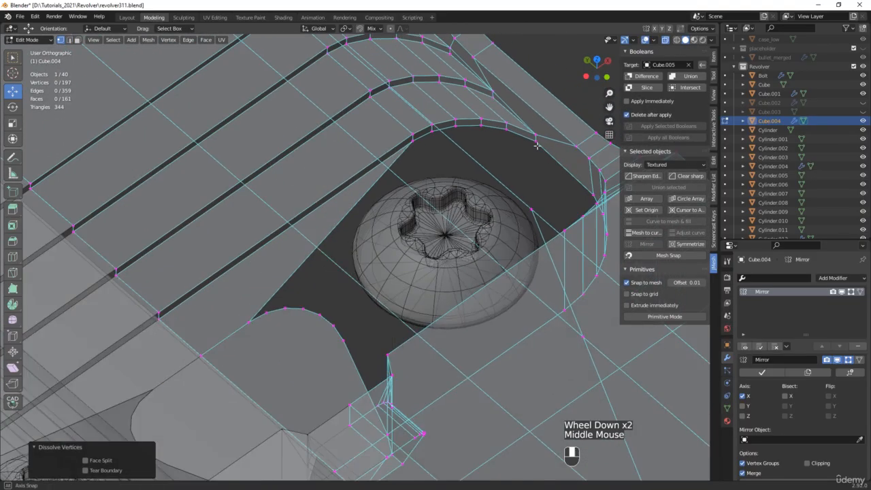
{"action": "mouse_move", "coordinate": [540, 142]}
{"action": "middle_mouse_down"}
{"action": "mouse_move", "coordinate": [596, 111]}
{"action": "mouse_move", "coordinate": [534, 146]}
{"action": "middle_mouse_up"}
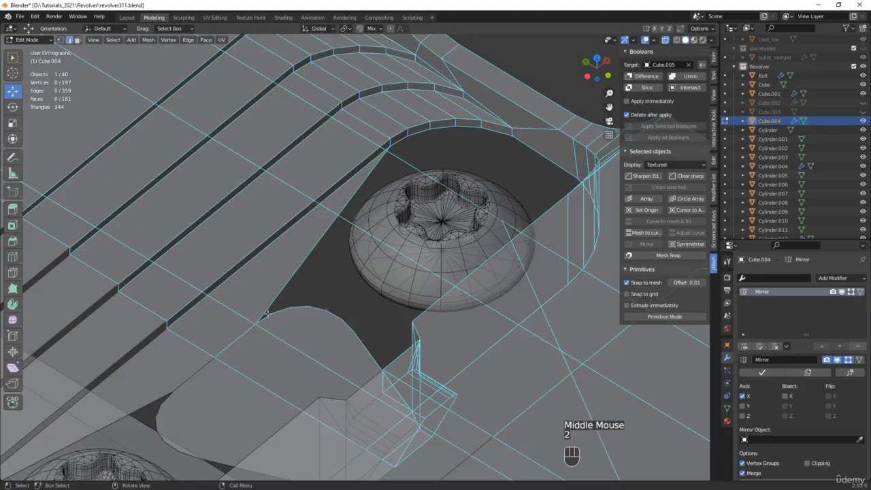
{"action": "key", "text": "2"}
{"action": "left_click", "coordinate": [267, 316]}
{"action": "scroll", "coordinate": [280, 316], "scroll_direction": "up", "scroll_amount": 2}
{"action": "left_click", "coordinate": [303, 300], "text": "shift"}
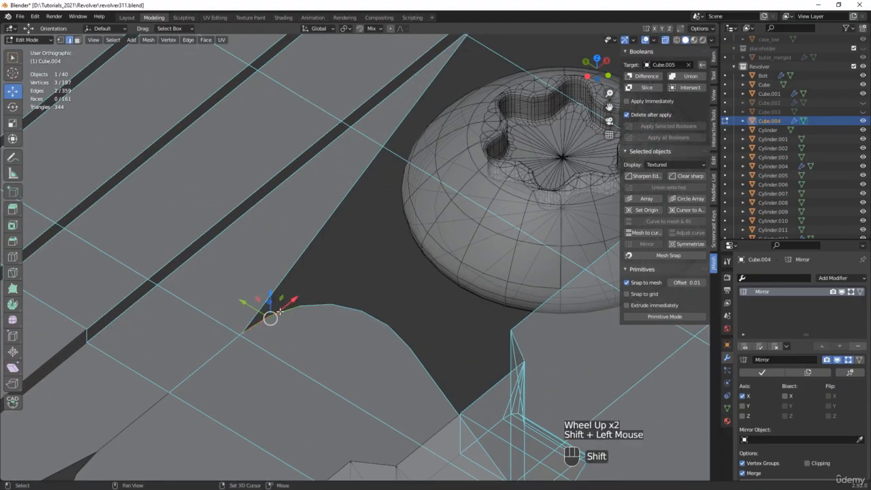
{"action": "scroll", "coordinate": [343, 262], "scroll_direction": "down", "scroll_amount": 1}
{"action": "left_click", "coordinate": [463, 60], "text": "shift"}
{"action": "key", "text": "f"}
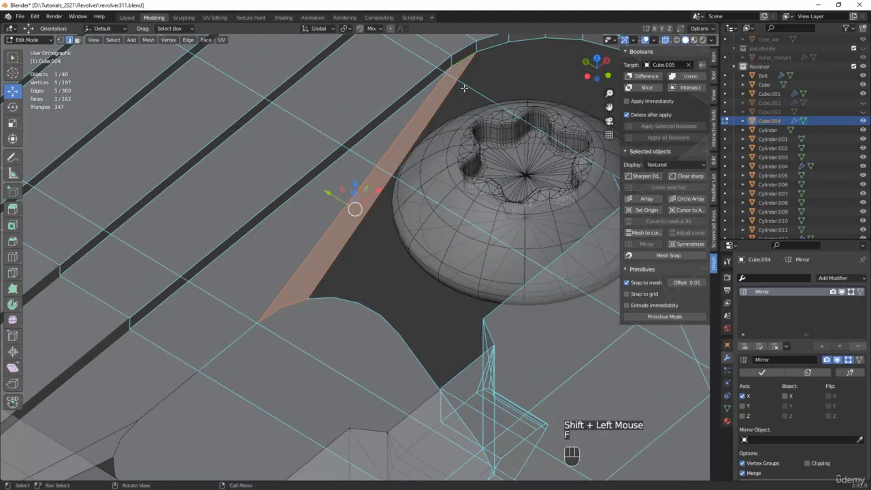
Step: Split the new face by connecting the middle vertex on the cutout's curve to the recess corner vertex
{"action": "key", "text": "1"}
{"action": "left_click", "coordinate": [282, 307]}
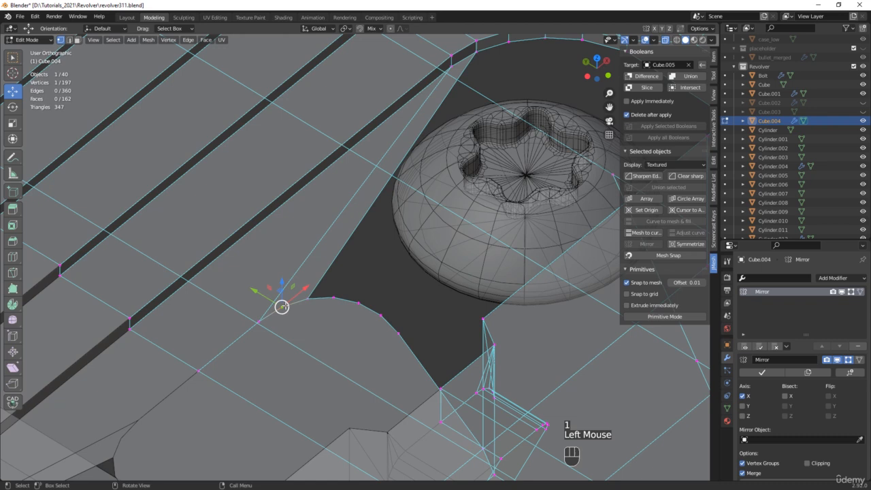
{"action": "left_click", "coordinate": [474, 52], "text": "shift"}
{"action": "key", "text": "j"}
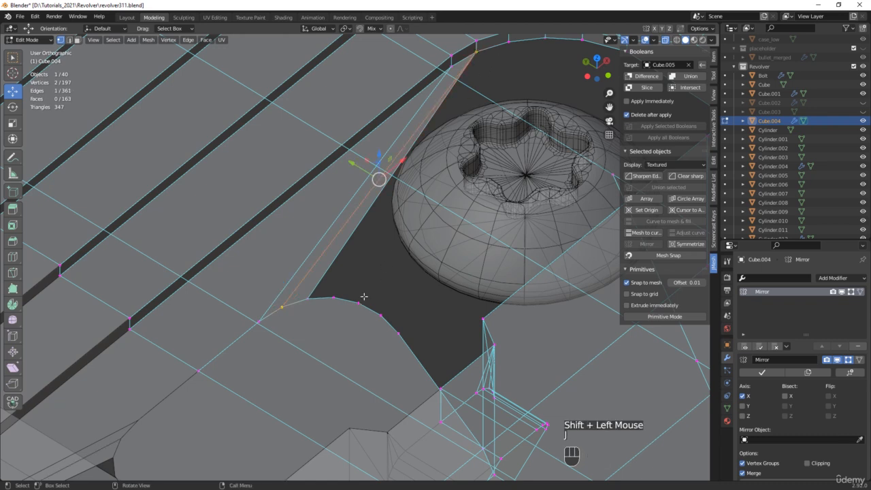
Step: Fill four successive quads between the remaining edges of the cutout's curve and the matching edges of the recess's rounded corner
{"action": "key", "text": "2"}
{"action": "left_click", "coordinate": [320, 297], "text": "shift"}
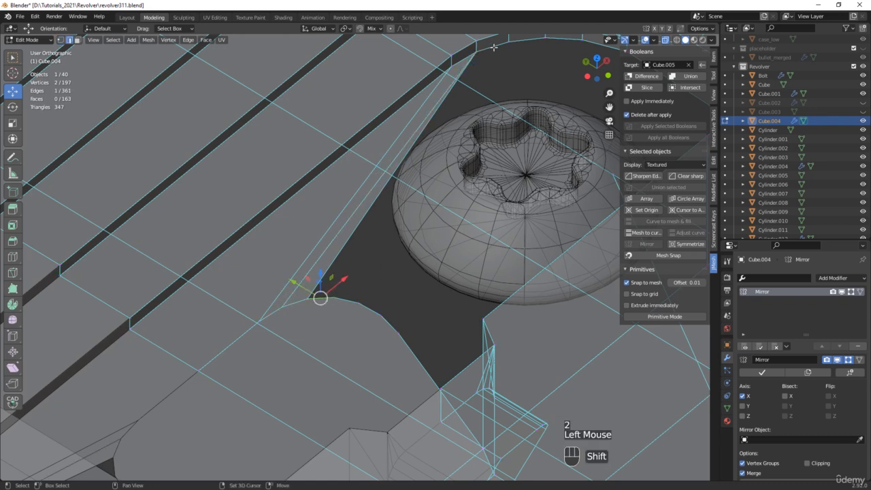
{"action": "left_click", "coordinate": [494, 47], "text": "shift"}
{"action": "key", "text": "f"}
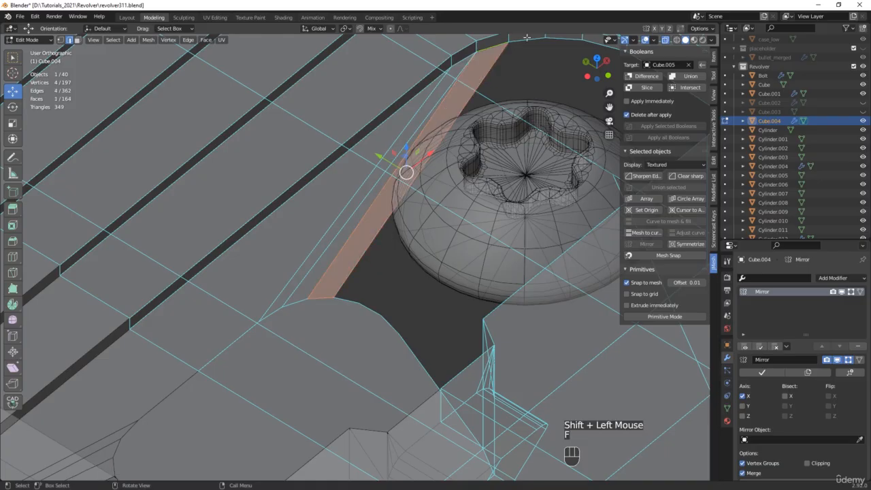
{"action": "left_click", "coordinate": [525, 40]}
{"action": "left_click", "coordinate": [364, 303], "text": "shift"}
{"action": "key", "text": "f"}
{"action": "left_click", "coordinate": [376, 313]}
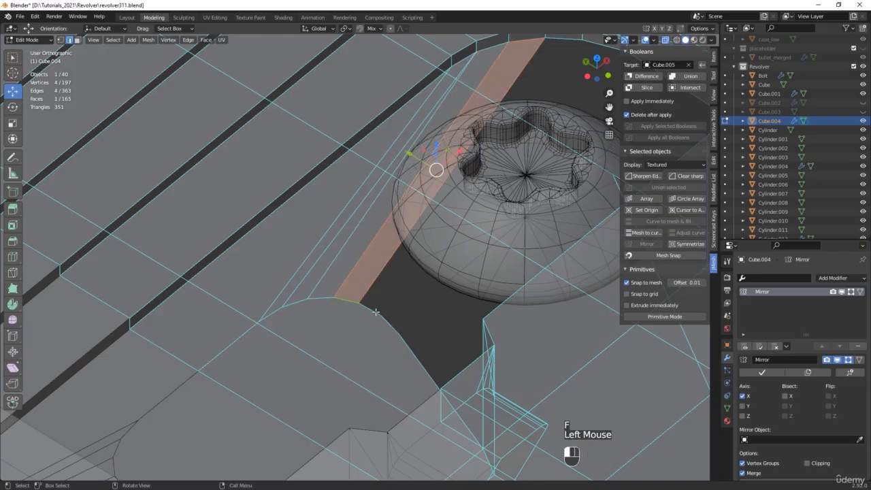
{"action": "middle_click_drag", "start_coordinate": [572, 64], "coordinate": [515, 149], "text": "shift"}
{"action": "left_click", "coordinate": [501, 127], "text": "shift"}
{"action": "key", "text": "f"}
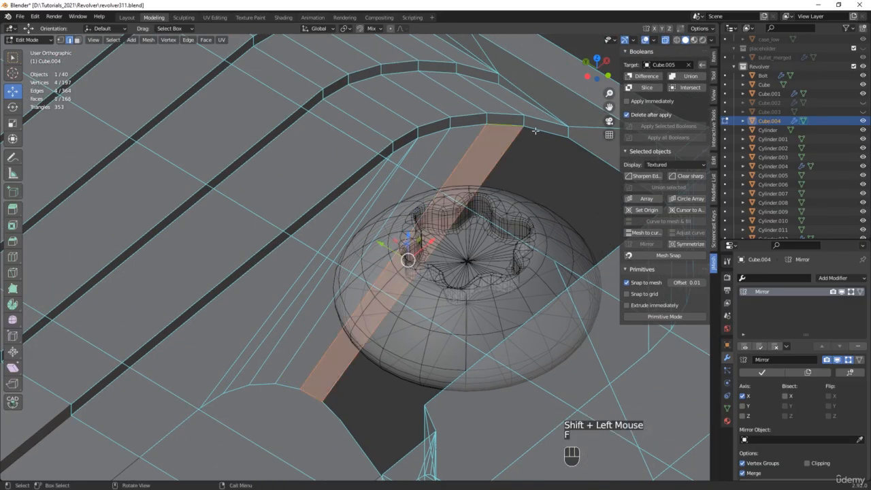
{"action": "left_click", "coordinate": [544, 126]}
{"action": "left_click", "coordinate": [331, 410], "text": "shift"}
{"action": "key", "text": "f"}
Step: Bridge two edges of the recess's far rounded corner with a face and fill the arc-shaped gap behind it
{"action": "scroll", "coordinate": [401, 310], "scroll_direction": "down", "scroll_amount": 2}
{"action": "middle_click_drag", "start_coordinate": [411, 300], "coordinate": [454, 279]}
{"action": "key", "text": "alt+z"}
{"action": "middle_click_drag", "start_coordinate": [461, 235], "coordinate": [472, 201]}
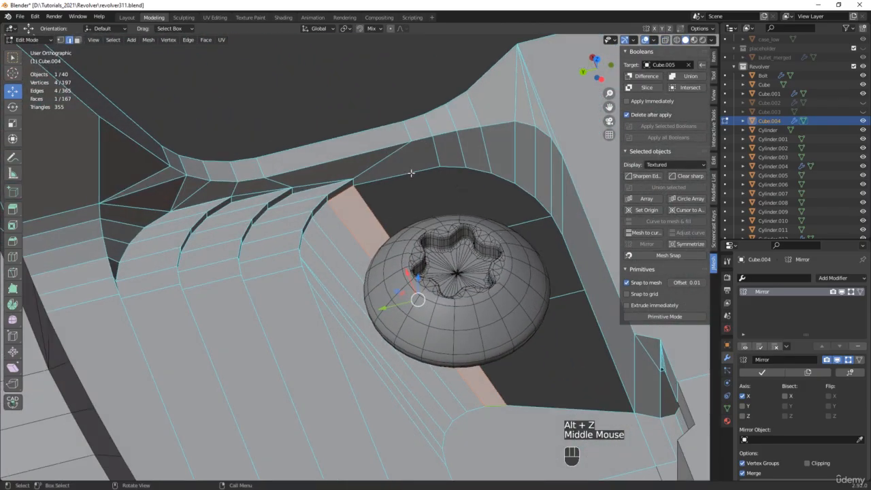
{"action": "left_click", "coordinate": [453, 164]}
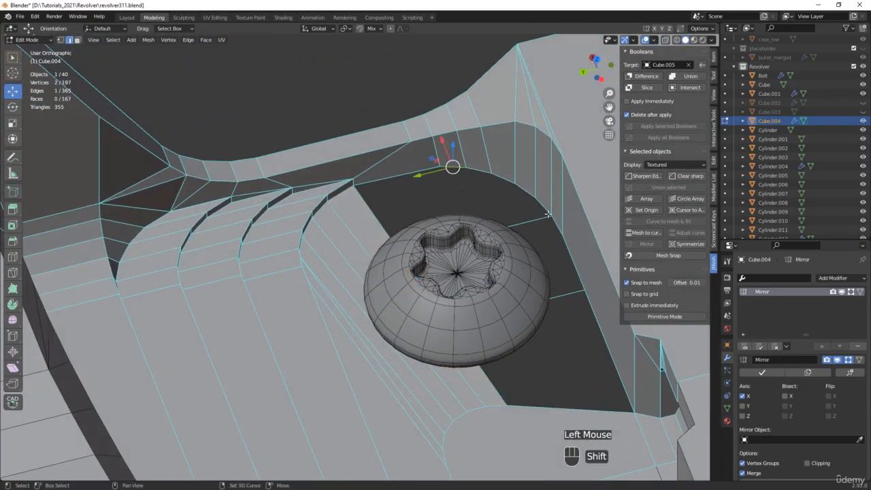
{"action": "left_click", "coordinate": [556, 222], "text": "shift"}
{"action": "middle_click_drag", "start_coordinate": [556, 222], "coordinate": [567, 226]}
{"action": "key", "text": "f"}
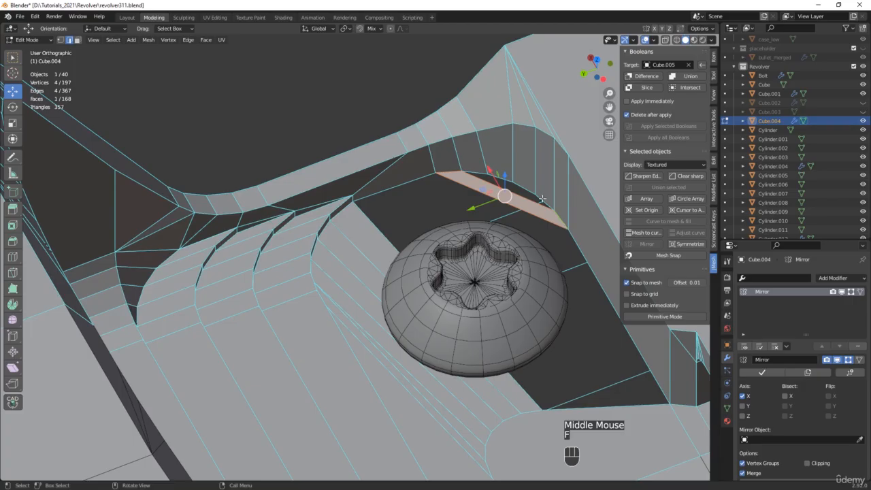
{"action": "scroll", "coordinate": [542, 199], "scroll_direction": "up", "scroll_amount": 2}
{"action": "left_click", "coordinate": [522, 195], "text": "alt"}
{"action": "key", "text": "f"}
{"action": "scroll", "coordinate": [519, 194], "scroll_direction": "down", "scroll_amount": 2}
Step: Fill the remaining open boundary of the recess floor around the screw
{"action": "middle_click_drag", "start_coordinate": [517, 194], "coordinate": [464, 196]}
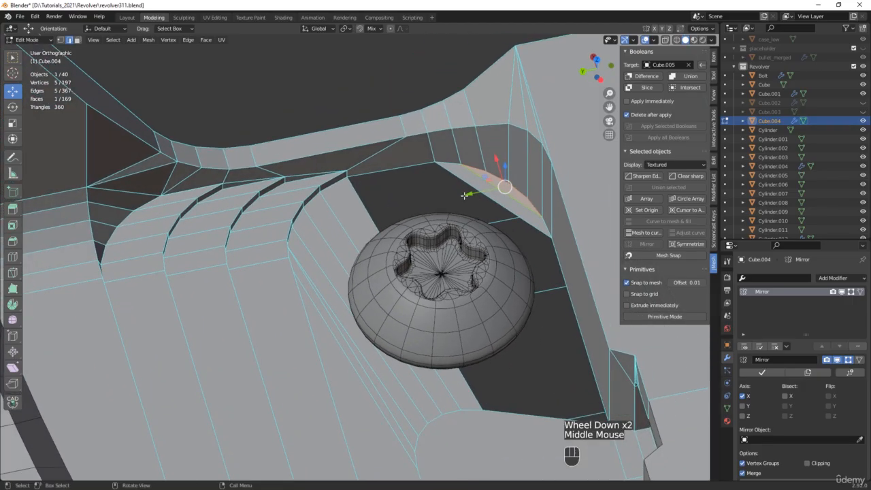
{"action": "left_click", "coordinate": [416, 166], "text": "alt"}
{"action": "key", "text": "f"}
Step: Split the recess floor by connecting the far rounded corner's vertex to the corner vertex beside the cutout
{"action": "middle_click_drag", "start_coordinate": [513, 364], "coordinate": [461, 334], "text": "shift"}
{"action": "key", "text": "1"}
{"action": "left_click", "coordinate": [379, 128]}
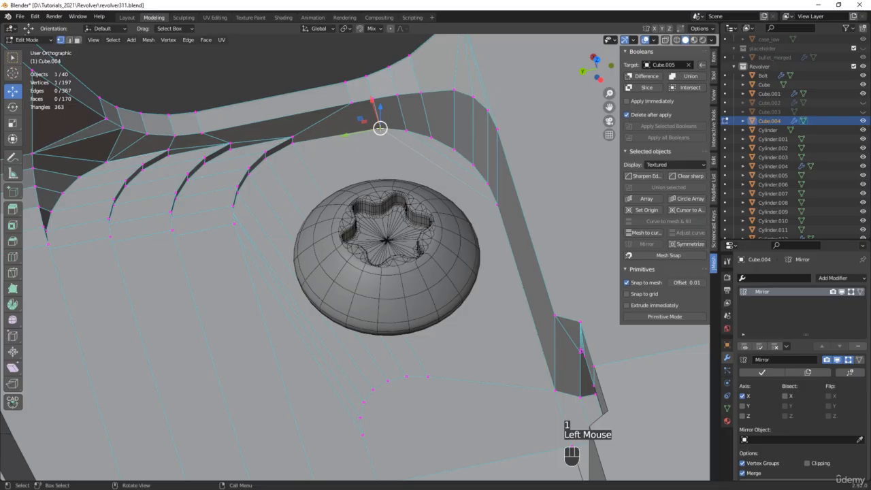
{"action": "left_click", "coordinate": [552, 392], "text": "shift"}
{"action": "key", "text": "j"}
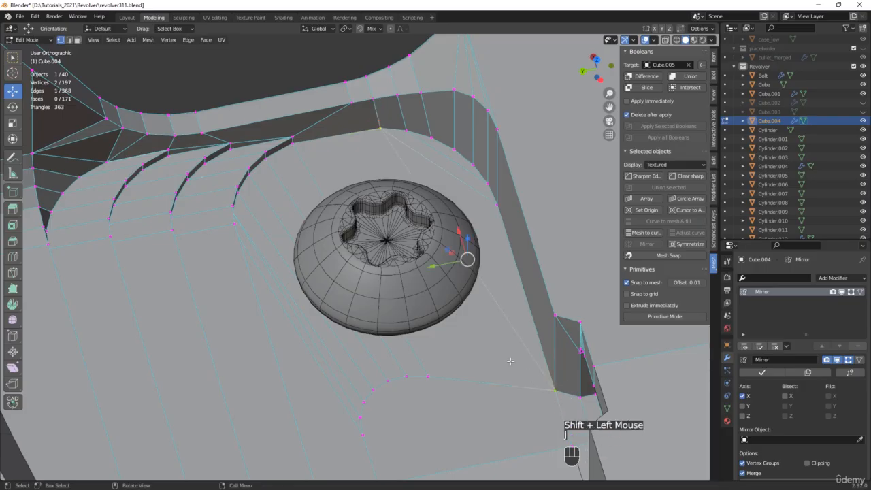
Step: Extrude the three floor faces of the cutout downward by about 0.35 mm along their normal
{"action": "middle_click_drag", "start_coordinate": [511, 361], "coordinate": [481, 204]}
{"action": "scroll", "coordinate": [490, 340], "scroll_direction": "down", "scroll_amount": 2}
{"action": "key", "text": "3"}
{"action": "left_click", "coordinate": [471, 272]}
{"action": "left_click", "coordinate": [480, 202], "text": "shift"}
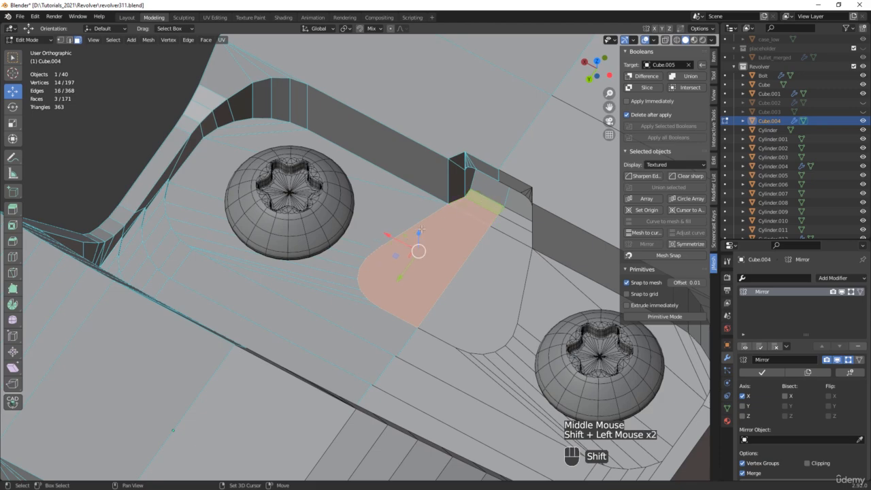
{"action": "middle_click_drag", "start_coordinate": [366, 262], "coordinate": [415, 227]}
{"action": "key", "text": "alt+z"}
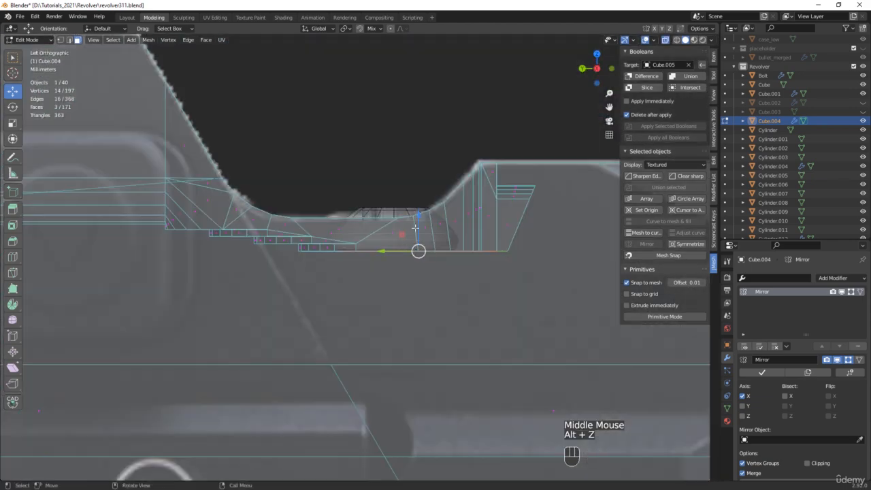
{"action": "key", "text": "d"}
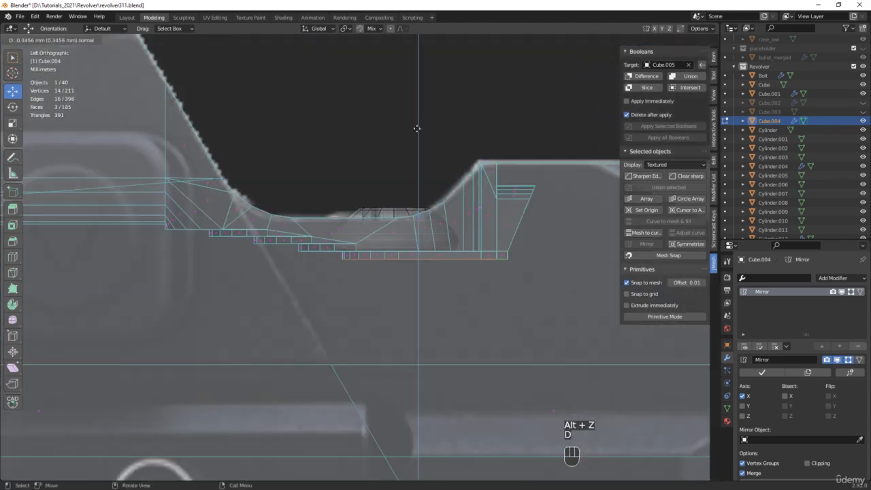
{"action": "left_click", "coordinate": [416, 128]}
Step: Delete the three internal faces that the extrusion left along the mirror plane
{"action": "middle_click_drag", "start_coordinate": [415, 130], "coordinate": [411, 225]}
{"action": "key", "text": "alt+z"}
{"action": "scroll", "coordinate": [449, 219], "scroll_direction": "up", "scroll_amount": 2}
{"action": "left_click", "coordinate": [451, 223]}
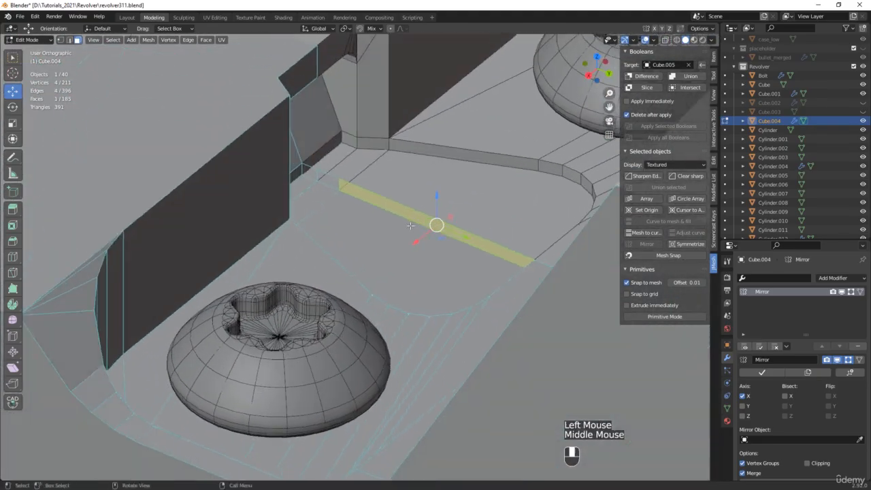
{"action": "left_click", "coordinate": [333, 178], "text": "shift"}
{"action": "left_click", "coordinate": [310, 172], "text": "shift"}
{"action": "key", "text": "x"}
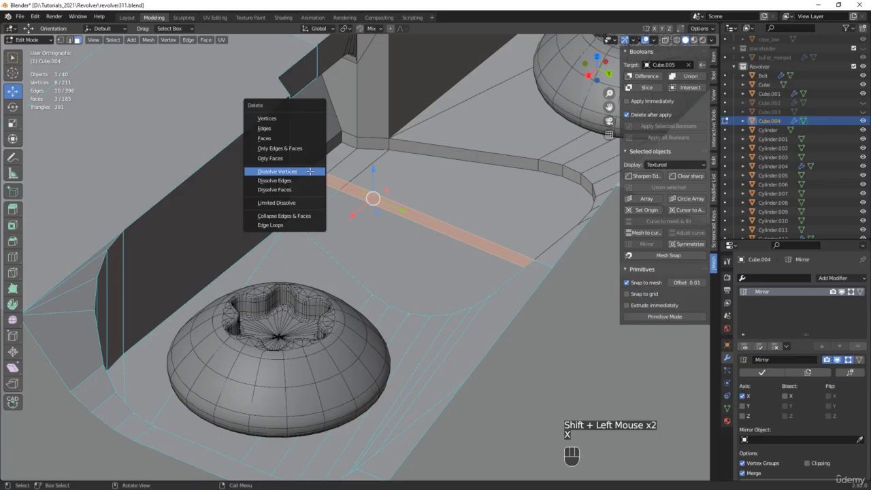
{"action": "left_click", "coordinate": [288, 139]}
Step: Knife-cut the cutout floor straight from the end vertex of its curved edge to the mirror centerline
{"action": "scroll", "coordinate": [287, 138], "scroll_direction": "down", "scroll_amount": 2}
{"action": "middle_click_drag", "start_coordinate": [288, 138], "coordinate": [381, 228]}
{"action": "scroll", "coordinate": [380, 228], "scroll_direction": "up", "scroll_amount": 2}
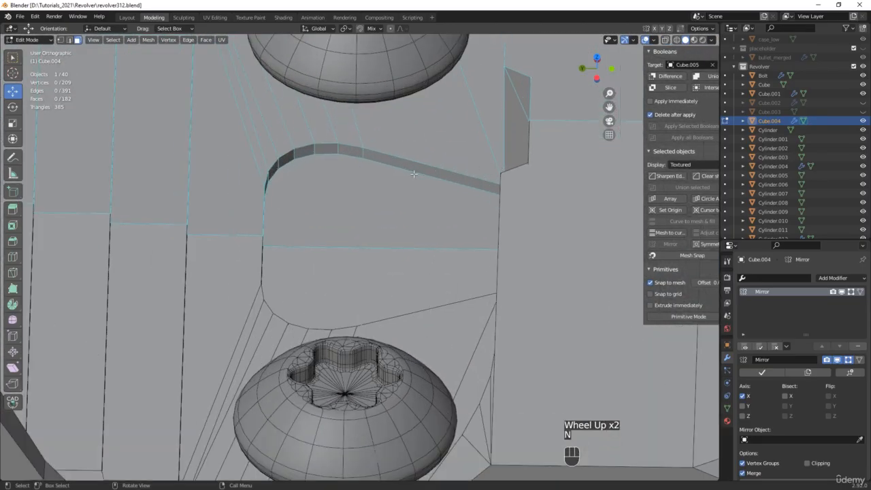
{"action": "key", "text": "n"}
{"action": "key", "text": "k"}
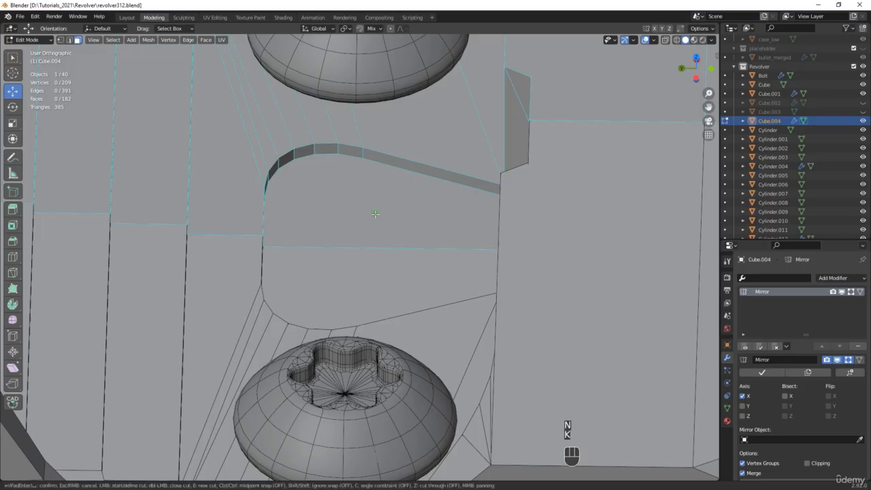
{"action": "scroll", "coordinate": [383, 203], "scroll_direction": "up", "scroll_amount": 3}
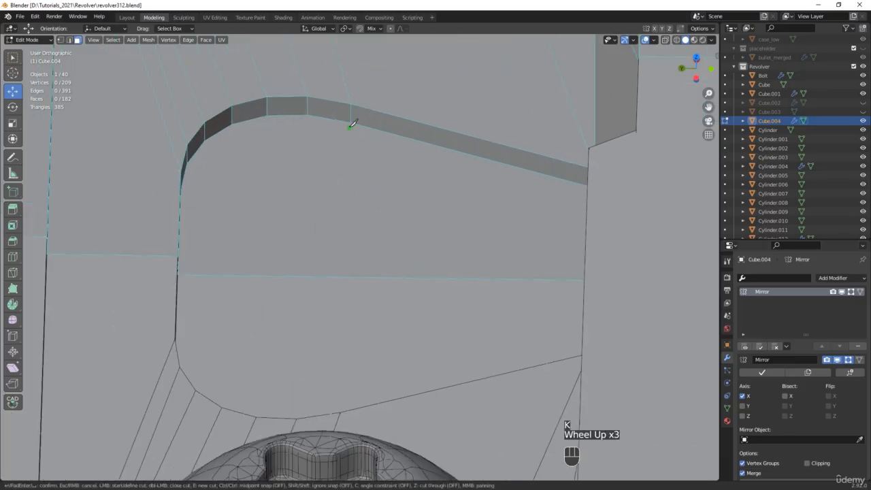
{"action": "left_click", "coordinate": [346, 271]}
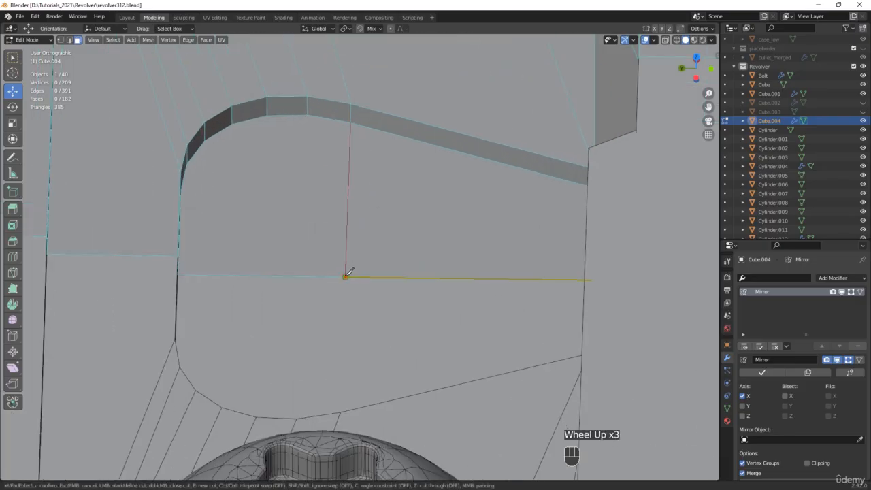
{"action": "key", "text": "Return"}
{"action": "left_click", "coordinate": [346, 279]}
Step: Bevel the vertex at the start of the new cut with 5 segments and a width of about 2.05 mm
{"action": "middle_click_drag", "start_coordinate": [346, 278], "coordinate": [276, 320]}
{"action": "key", "text": "alt+z"}
{"action": "middle_click_drag", "start_coordinate": [325, 294], "coordinate": [427, 231]}
{"action": "key", "text": "alt+z"}
{"action": "left_click", "coordinate": [342, 129]}
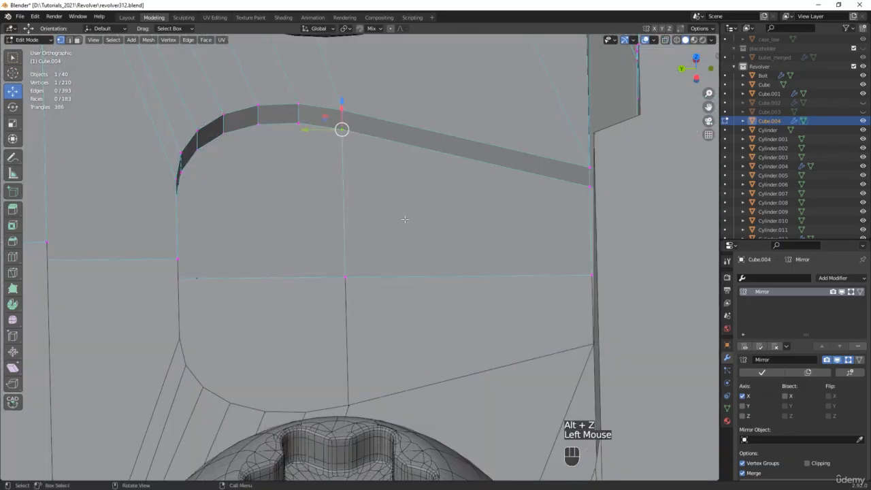
{"action": "key", "text": "ctrl+b"}
{"action": "key", "text": "v"}
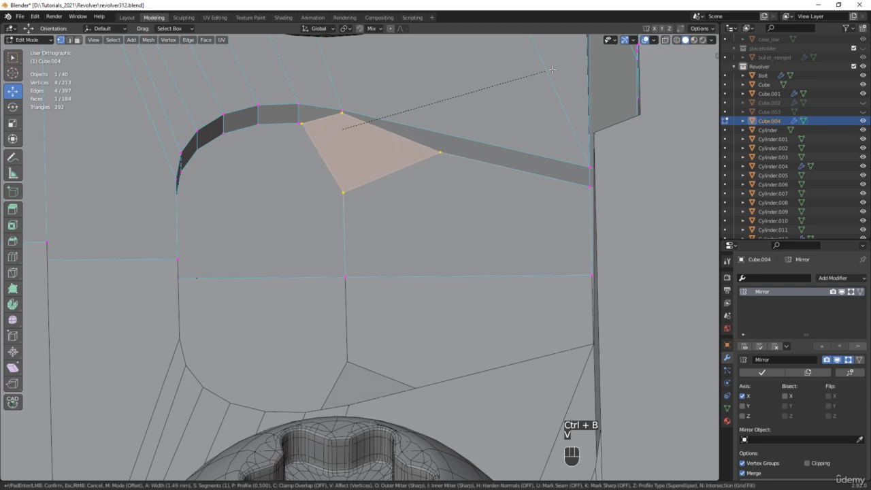
{"action": "scroll", "coordinate": [578, 62], "scroll_direction": "up", "scroll_amount": 4}
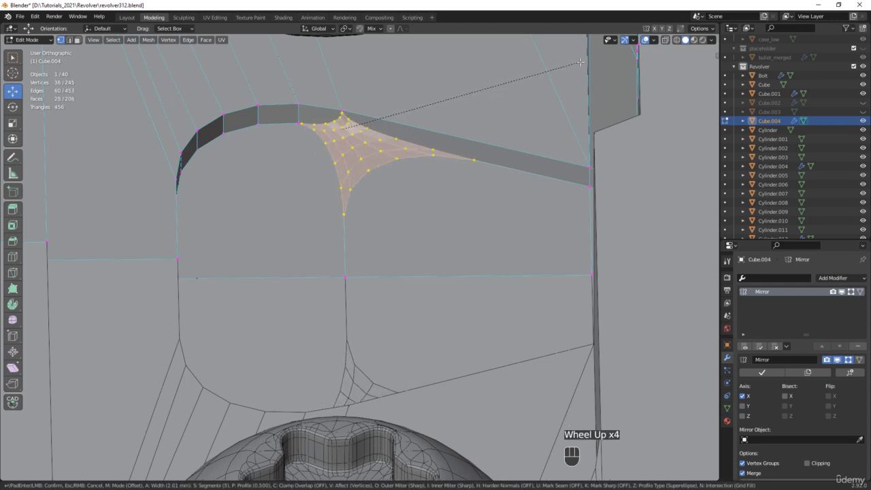
{"action": "left_click", "coordinate": [581, 60]}
Step: Delete the beveled patch of faces at the corner of the cutout floor
{"action": "middle_click_drag", "start_coordinate": [581, 60], "coordinate": [587, 124], "text": "shift"}
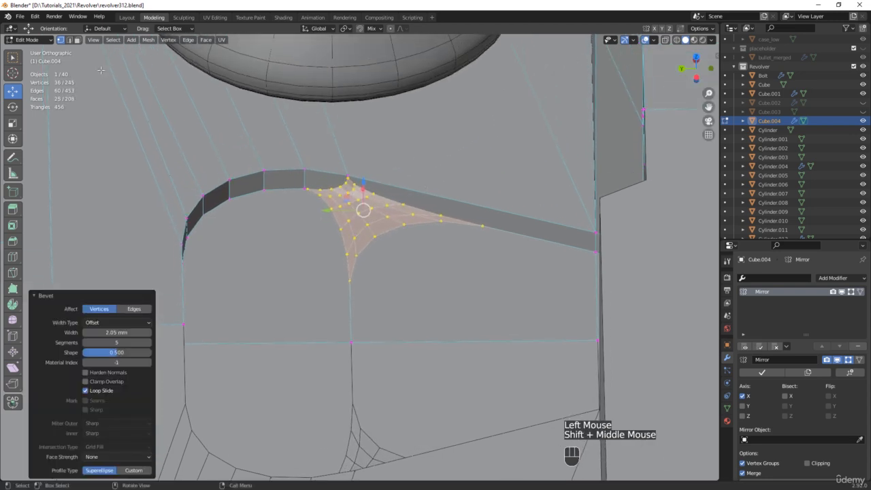
{"action": "left_click", "coordinate": [81, 40]}
{"action": "key", "text": "x"}
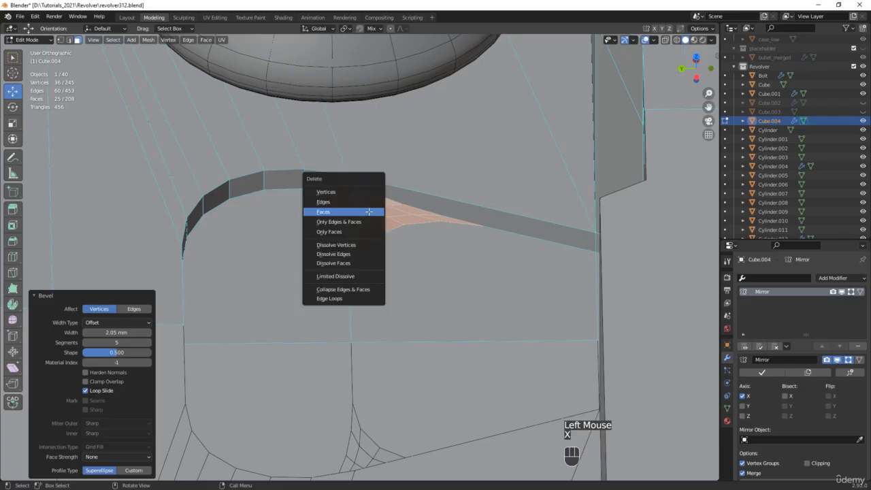
{"action": "left_click", "coordinate": [367, 215]}
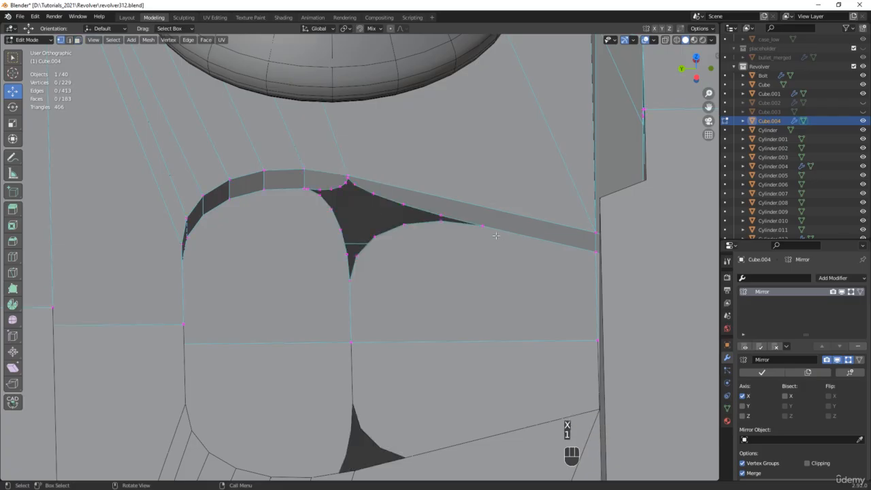
Step: Knife-cut the wall upward from the curve's end vertex and connect the new top vertex to the surface-edge vertex beyond the screw
{"action": "key", "text": "k"}
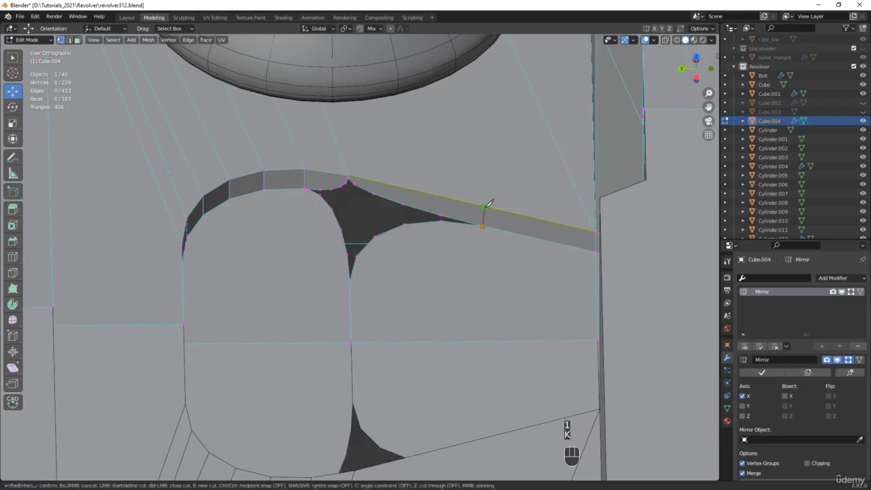
{"action": "left_click", "coordinate": [483, 203]}
{"action": "scroll", "coordinate": [483, 204], "scroll_direction": "down", "scroll_amount": 2}
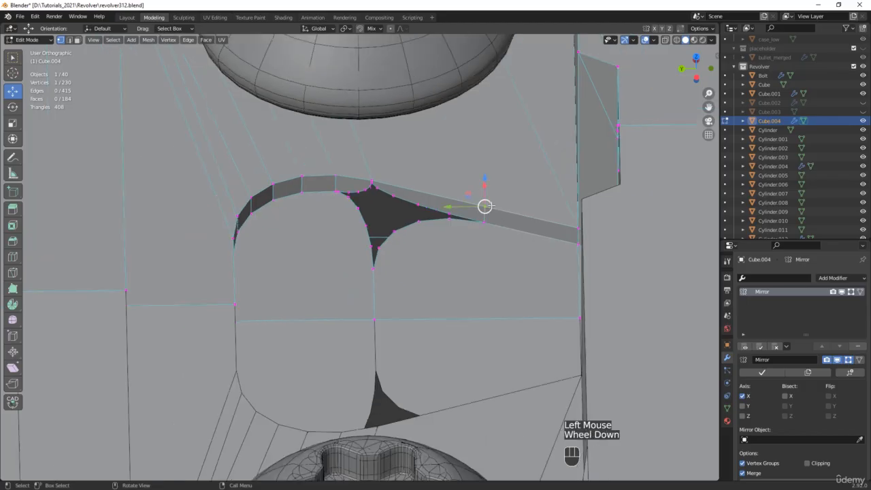
{"action": "key", "text": "alt+z"}
{"action": "middle_click_drag", "start_coordinate": [429, 53], "coordinate": [446, 248], "text": "shift"}
{"action": "left_click", "coordinate": [454, 157], "text": "shift"}
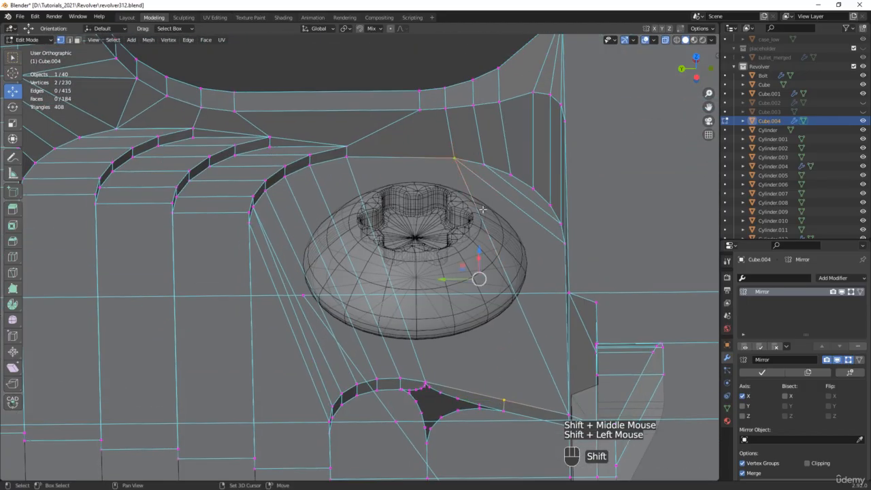
{"action": "middle_click_drag", "start_coordinate": [429, 401], "coordinate": [399, 217], "text": "shift"}
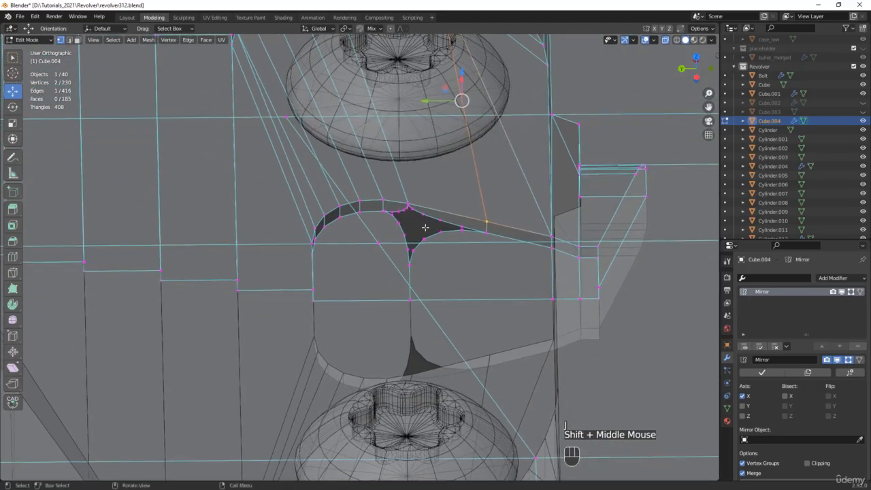
Step: Delete the two damaged wall faces beside the bevel opening and the adjoining rounded floor face
{"action": "scroll", "coordinate": [400, 217], "scroll_direction": "up", "scroll_amount": 4}
{"action": "key", "text": "alt+z"}
{"action": "key", "text": "3"}
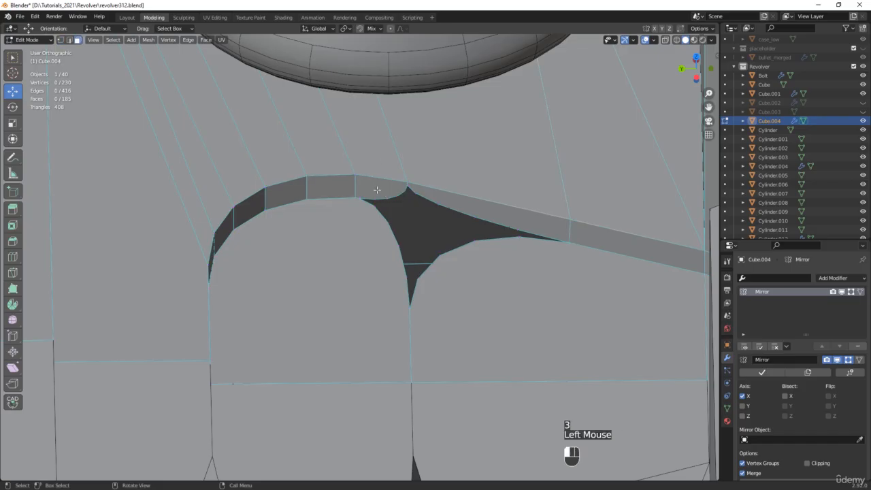
{"action": "left_click", "coordinate": [381, 185]}
{"action": "left_click", "coordinate": [483, 211], "text": "shift"}
{"action": "left_click", "coordinate": [319, 281], "text": "shift"}
{"action": "key", "text": "x"}
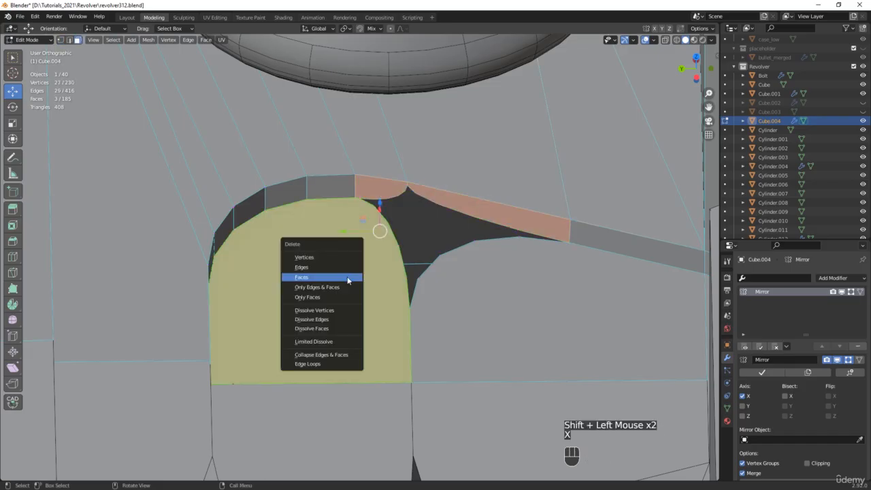
{"action": "left_click", "coordinate": [348, 280]}
Step: Extrude the gap's two upper edges straight down by about 0.35 mm in total, snapping to the bottom of the neighboring wall
{"action": "key", "text": "2"}
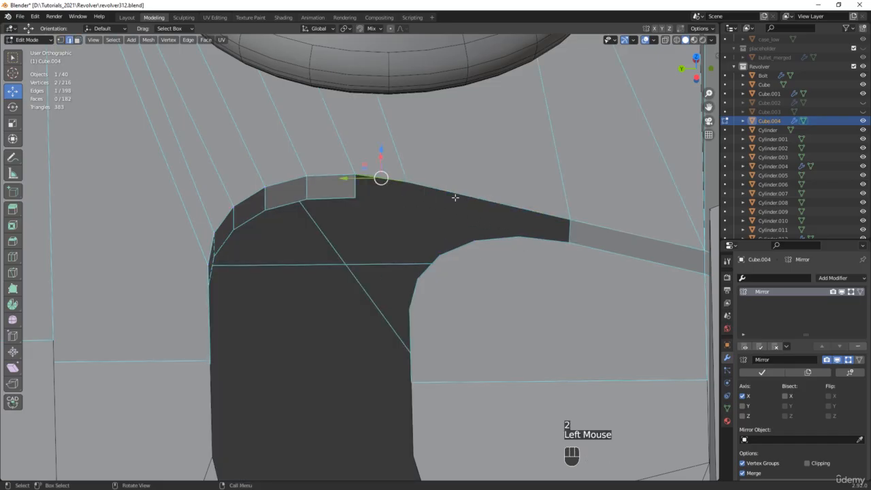
{"action": "left_click", "coordinate": [456, 195], "text": "shift"}
{"action": "key", "text": "e"}
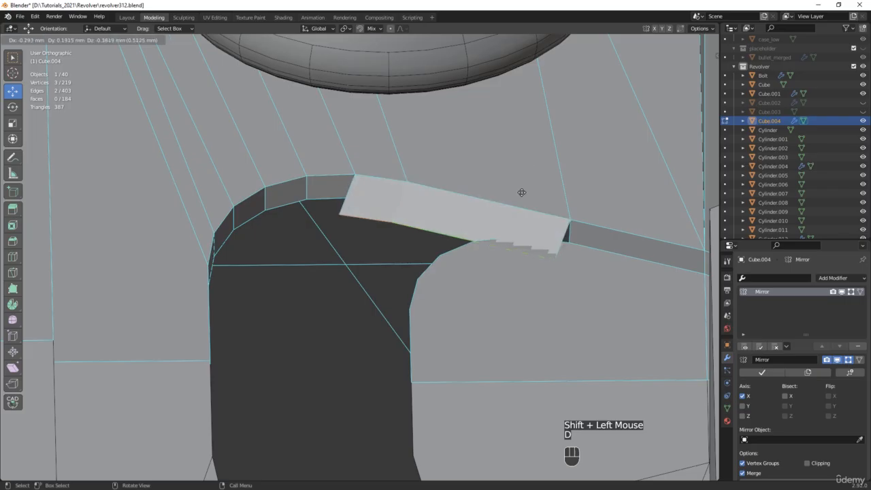
{"action": "right_click", "coordinate": [524, 195]}
{"action": "scroll", "coordinate": [460, 175], "scroll_direction": "up", "scroll_amount": 2}
{"action": "middle_click_drag", "start_coordinate": [461, 176], "coordinate": [473, 157]}
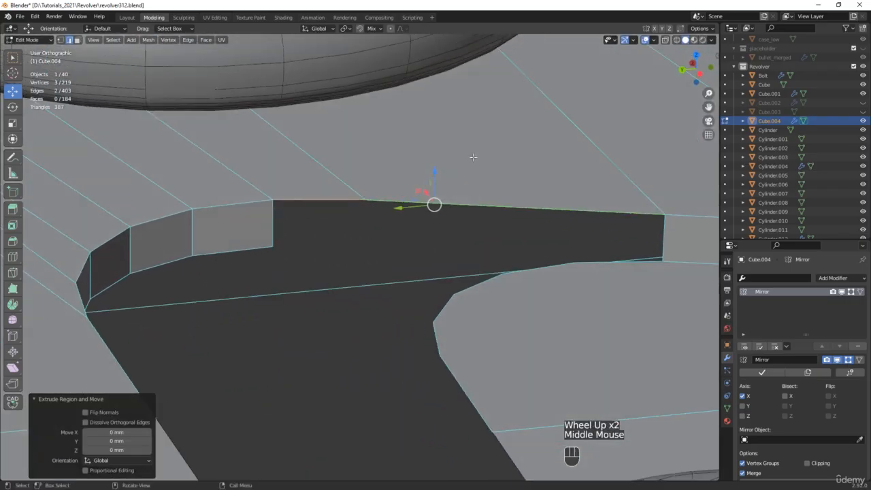
{"action": "left_click_drag", "start_coordinate": [434, 174], "coordinate": [435, 194]}
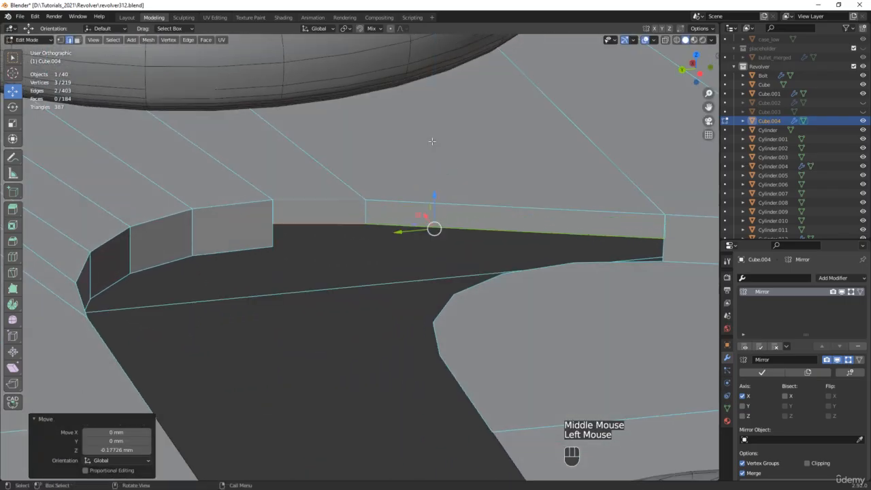
{"action": "left_click", "coordinate": [359, 29]}
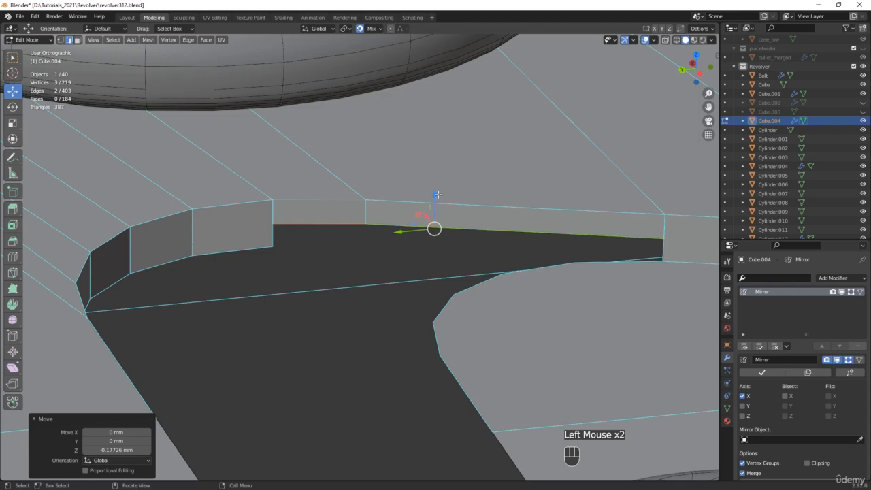
{"action": "left_click_drag", "start_coordinate": [436, 195], "coordinate": [279, 241]}
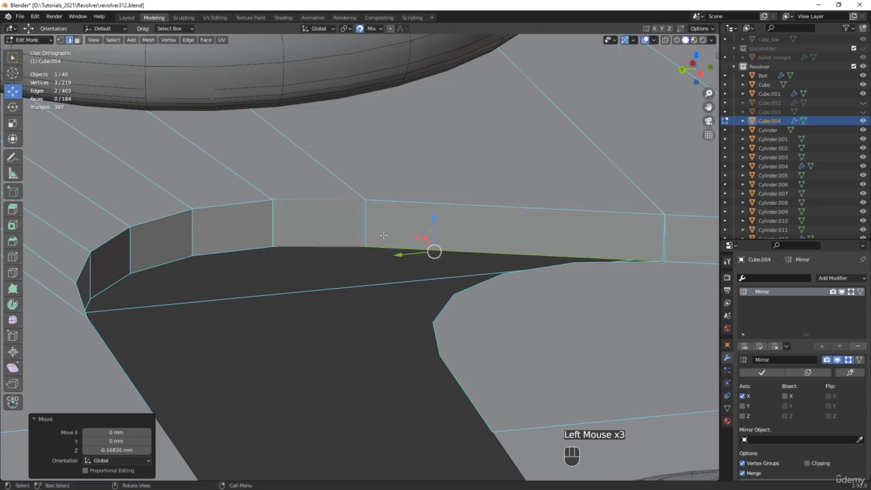
Step: Snap the stray vertex at the curve's end onto the bottom corner vertex of the extruded wall
{"action": "mouse_move", "coordinate": [476, 243]}
{"action": "middle_mouse_down", "text": "shift"}
{"action": "mouse_move", "coordinate": [505, 258]}
{"action": "mouse_move", "coordinate": [489, 240]}
{"action": "middle_mouse_up", "text": "shift"}
{"action": "scroll", "coordinate": [521, 234], "scroll_direction": "up", "scroll_amount": 6}
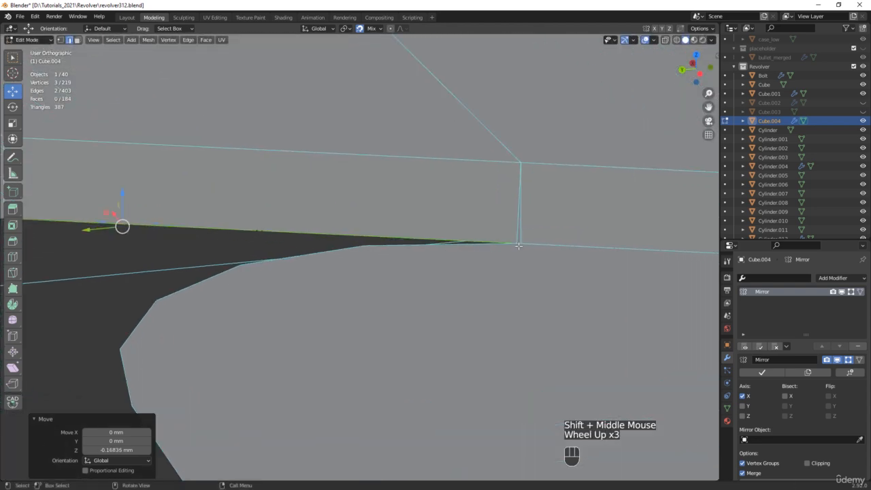
{"action": "key", "text": "alt+z"}
{"action": "key", "text": "1"}
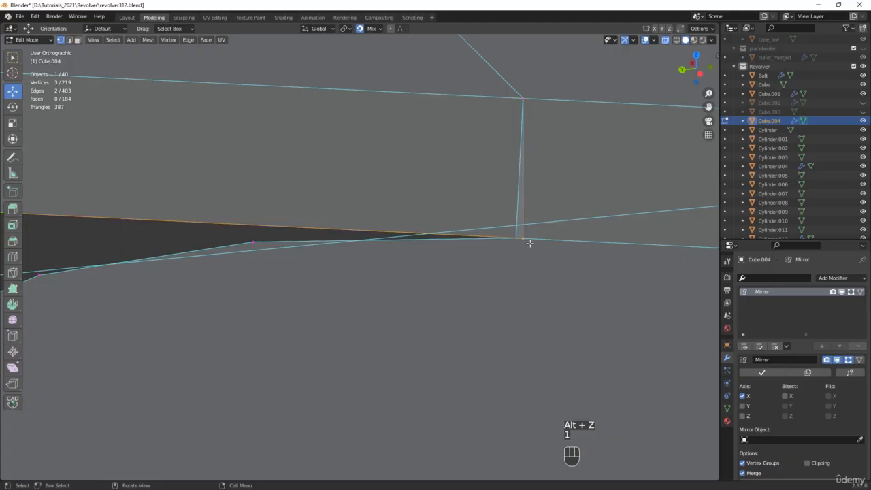
{"action": "scroll", "coordinate": [518, 240], "scroll_direction": "up", "scroll_amount": 2}
{"action": "left_click", "coordinate": [515, 237]}
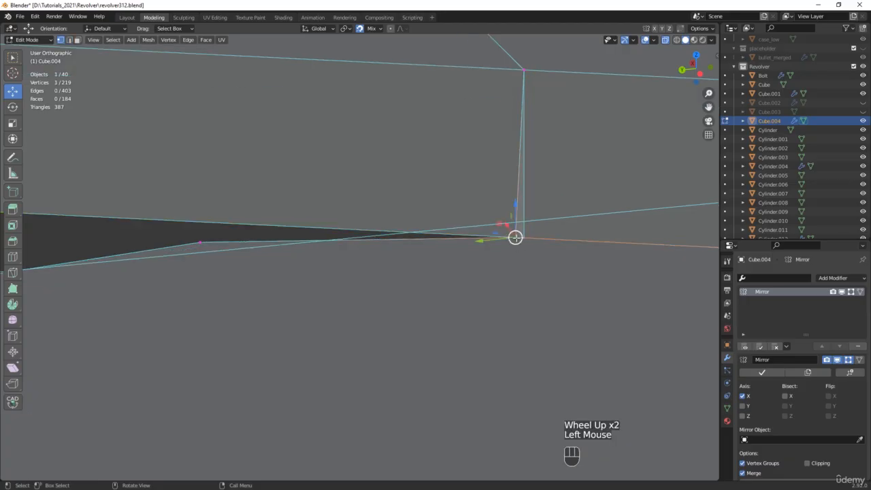
{"action": "mouse_move", "coordinate": [515, 237]}
{"action": "left_mouse_down"}
{"action": "mouse_move", "coordinate": [519, 252]}
{"action": "mouse_move", "coordinate": [524, 241]}
{"action": "mouse_move", "coordinate": [515, 237]}
{"action": "left_mouse_up"}
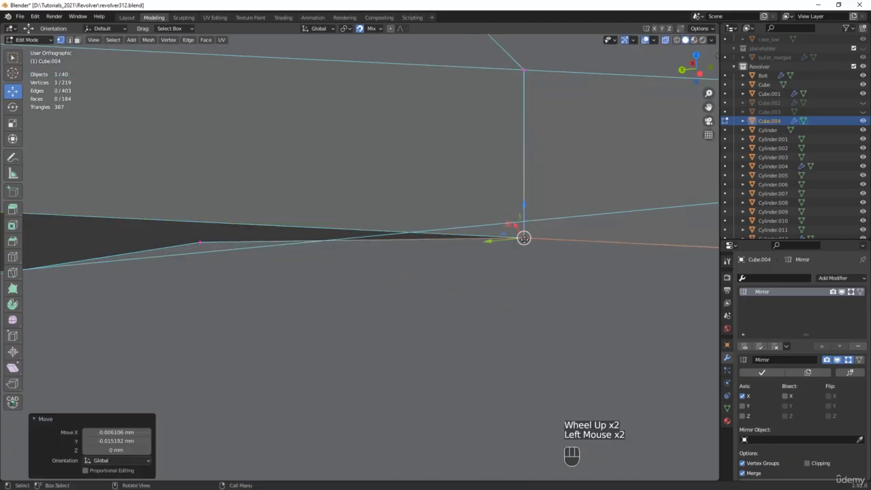
Step: Merge all vertices of the mesh by distance with a merge distance of 0.1 mm
{"action": "scroll", "coordinate": [488, 250], "scroll_direction": "down", "scroll_amount": 4}
{"action": "middle_click_drag", "start_coordinate": [489, 249], "coordinate": [447, 272]}
{"action": "key", "text": "alt+z"}
{"action": "key", "text": "a"}
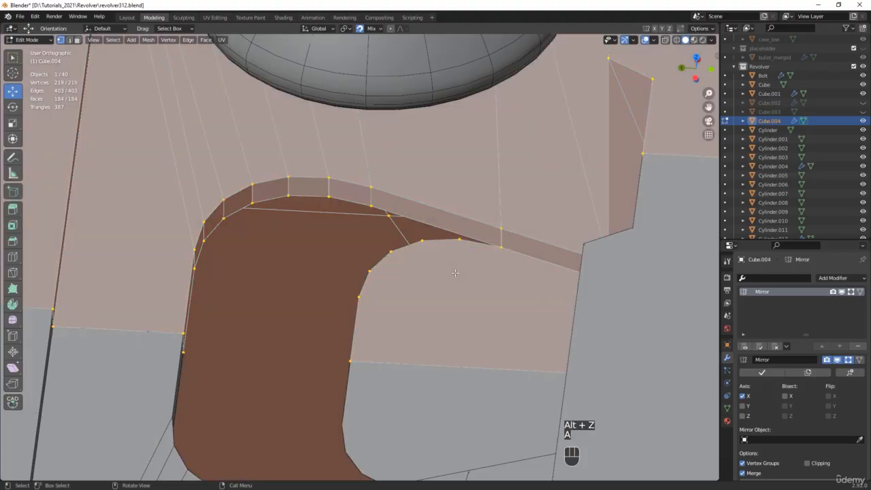
{"action": "key", "text": "m"}
{"action": "left_click", "coordinate": [456, 275]}
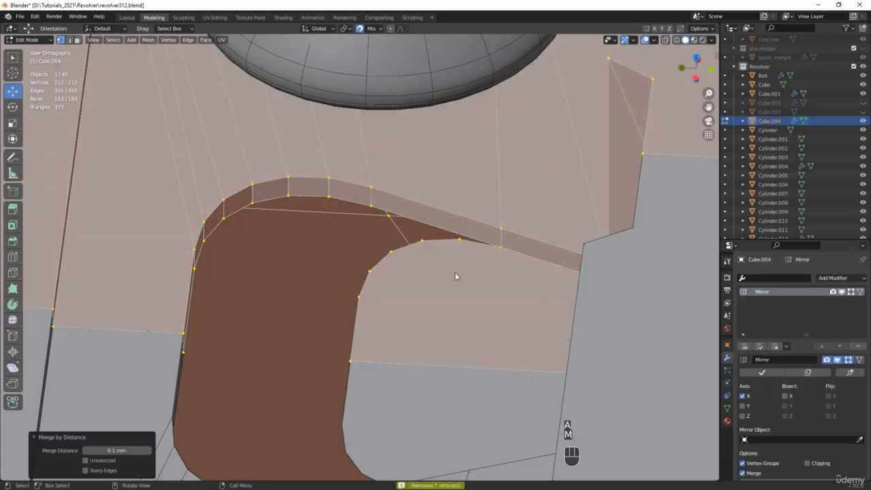
Step: Fill a floor face between the straight inner edge of the opening and the opposite wall's bottom edge
{"action": "middle_click_drag", "start_coordinate": [327, 298], "coordinate": [394, 233], "text": "shift"}
{"action": "key", "text": "2"}
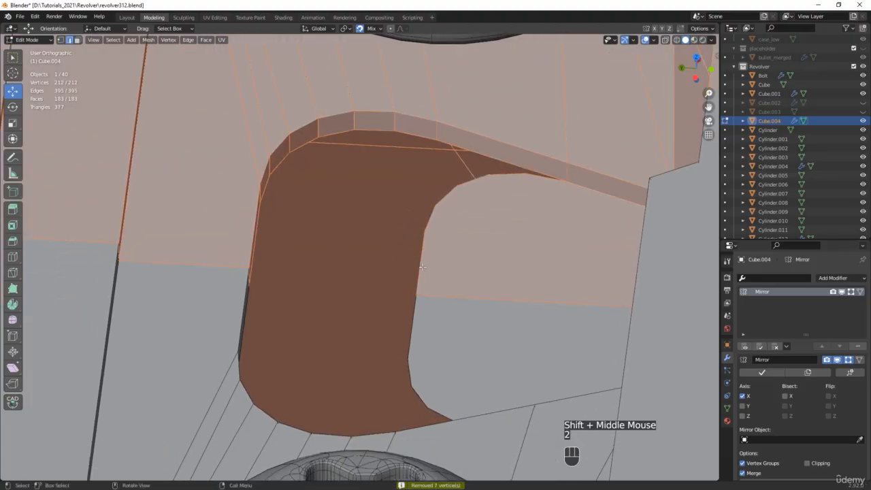
{"action": "left_click", "coordinate": [421, 266]}
{"action": "middle_click_drag", "start_coordinate": [421, 266], "coordinate": [384, 254]}
{"action": "left_click", "coordinate": [285, 212], "text": "shift"}
{"action": "key", "text": "f"}
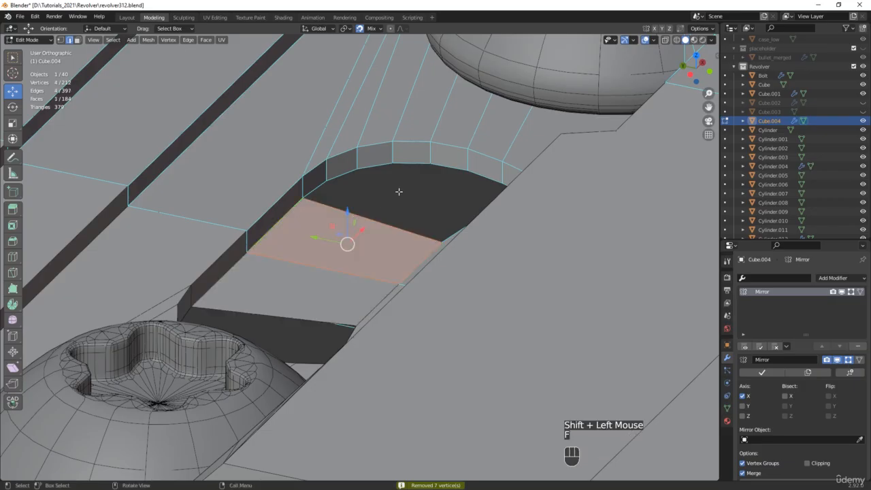
Step: Fill the narrow end of the floor opening with two faces between the curved edge and the wall's bottom edge
{"action": "middle_click_drag", "start_coordinate": [399, 191], "coordinate": [489, 185]}
{"action": "scroll", "coordinate": [489, 185], "scroll_direction": "up", "scroll_amount": 2}
{"action": "left_click", "coordinate": [553, 179]}
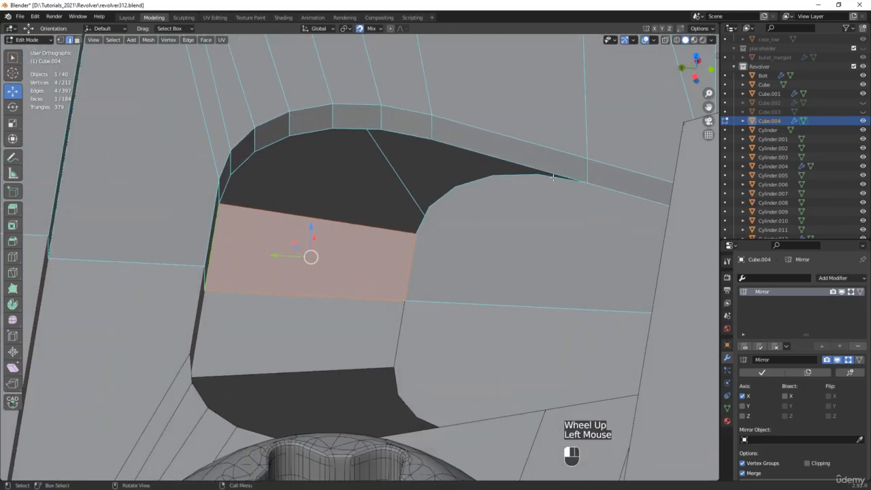
{"action": "left_click", "coordinate": [513, 176], "text": "shift"}
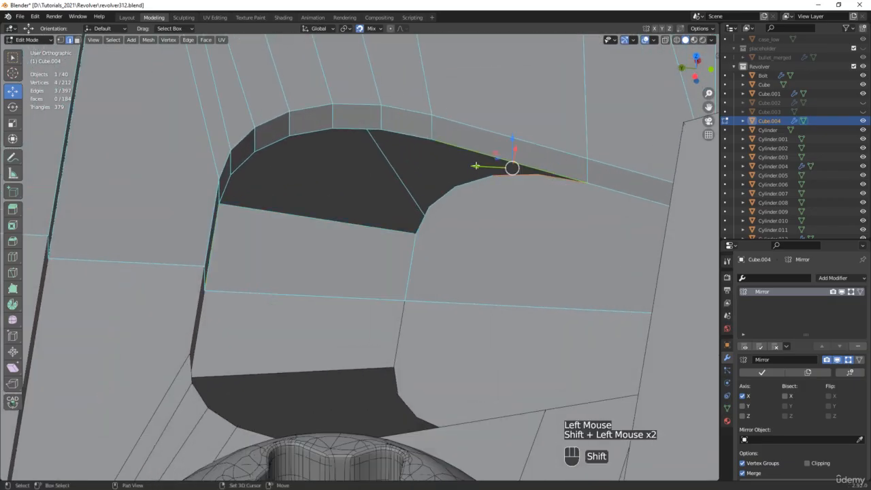
{"action": "key", "text": "f"}
{"action": "left_click", "coordinate": [471, 180]}
{"action": "left_click", "coordinate": [462, 158], "text": "shift"}
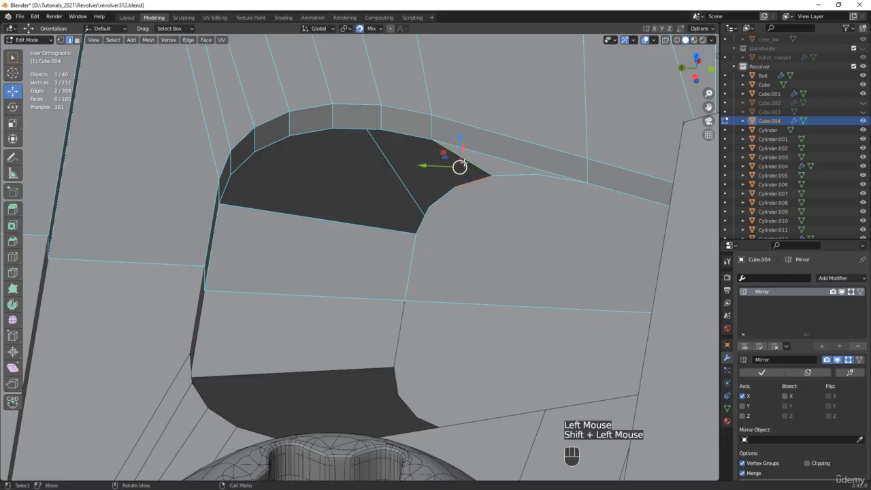
{"action": "key", "text": "f"}
Step: Fill the rest of the floor opening with two quads along the curve and one face over the remaining boundary loop
{"action": "middle_click_drag", "start_coordinate": [449, 193], "coordinate": [470, 230], "text": "shift"}
{"action": "left_click", "coordinate": [468, 231]}
{"action": "left_click", "coordinate": [430, 173], "text": "shift"}
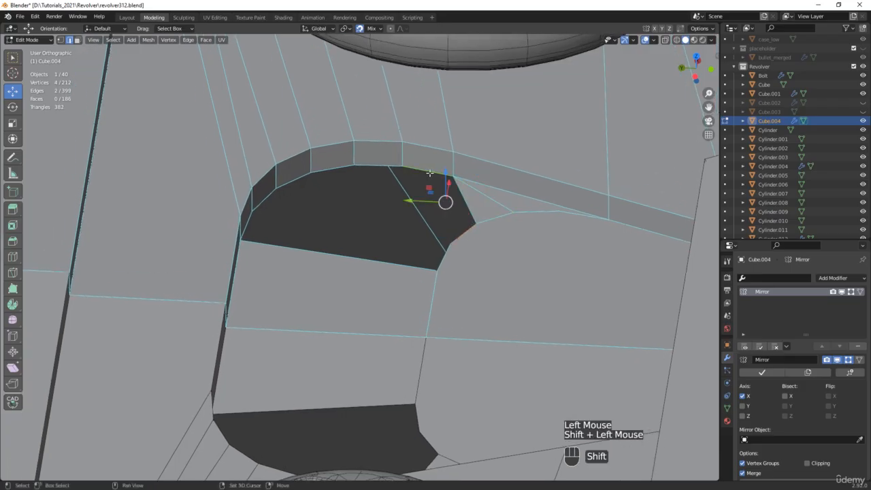
{"action": "key", "text": "f"}
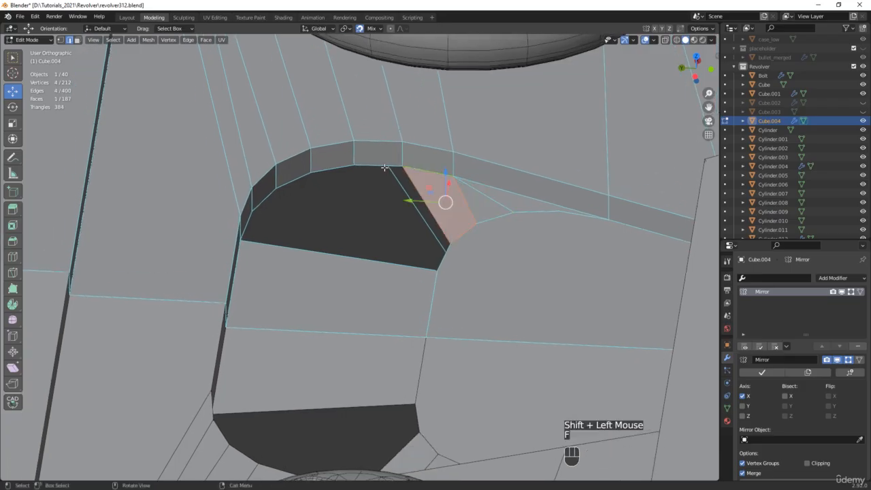
{"action": "left_click", "coordinate": [385, 167]}
{"action": "left_click", "coordinate": [442, 253], "text": "shift"}
{"action": "key", "text": "f"}
{"action": "middle_click_drag", "start_coordinate": [435, 250], "coordinate": [385, 230]}
{"action": "left_click", "coordinate": [376, 180], "text": "alt"}
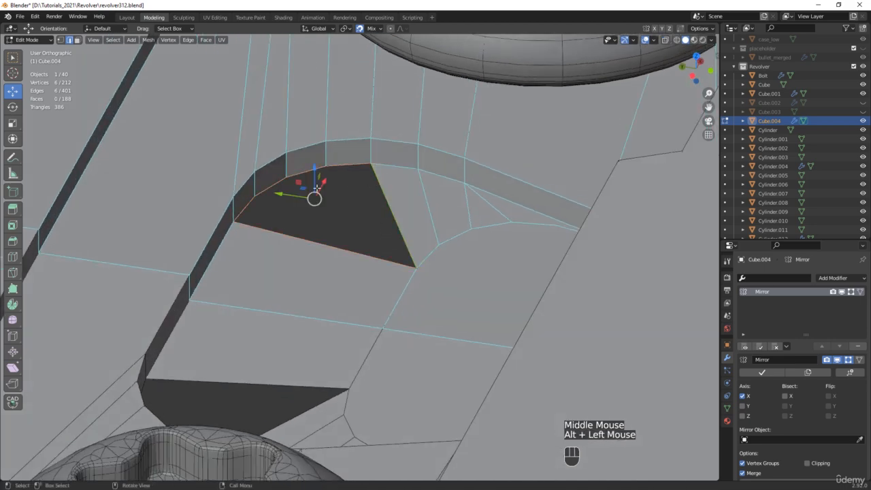
{"action": "key", "text": "f"}
Step: Connect the three middle vertices of the floor's outer arc to the inner vertex at the curve's start
{"action": "key", "text": "1"}
{"action": "middle_click_drag", "start_coordinate": [278, 196], "coordinate": [260, 194]}
{"action": "key", "text": "alt+z"}
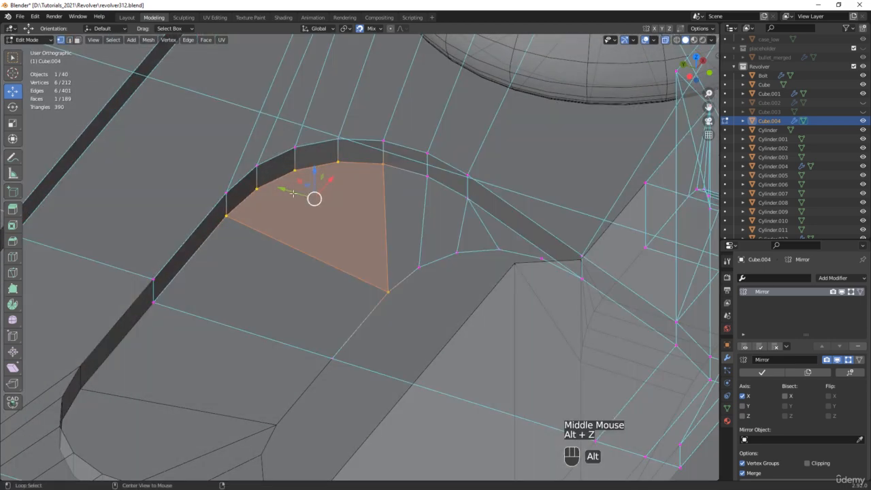
{"action": "left_click", "coordinate": [257, 191]}
{"action": "left_click", "coordinate": [296, 170], "text": "shift"}
{"action": "left_click", "coordinate": [388, 291], "text": "shift"}
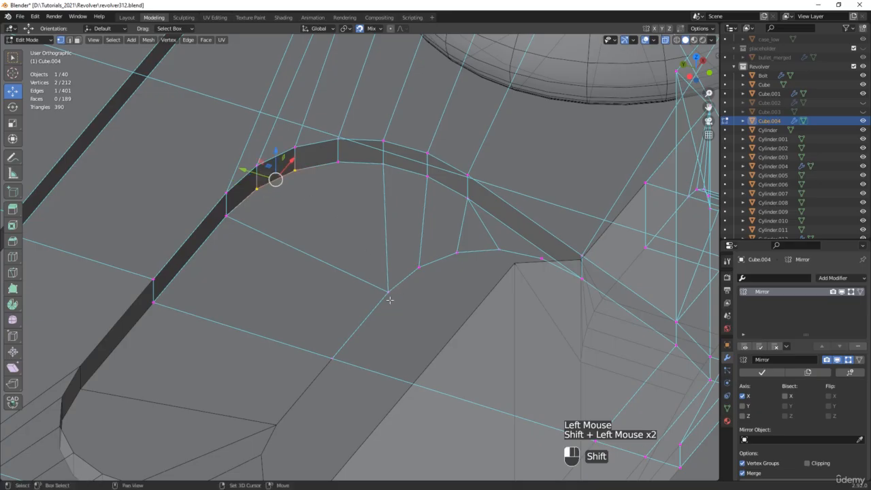
{"action": "key", "text": "j"}
{"action": "left_click", "coordinate": [338, 162]}
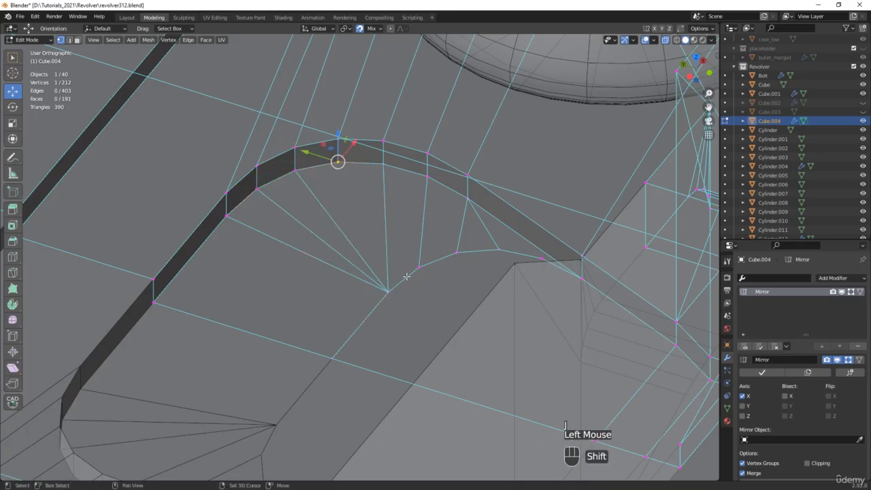
{"action": "left_click", "coordinate": [388, 291], "text": "shift"}
{"action": "key", "text": "j"}
Step: Extrude the three floor faces inside the rounded edge downward by about 0.27 mm to sink the next level
{"action": "scroll", "coordinate": [391, 297], "scroll_direction": "down", "scroll_amount": 2}
{"action": "key", "text": "alt+z"}
{"action": "middle_click_drag", "start_coordinate": [393, 298], "coordinate": [475, 287]}
{"action": "middle_click_drag", "start_coordinate": [519, 242], "coordinate": [413, 262], "text": "shift"}
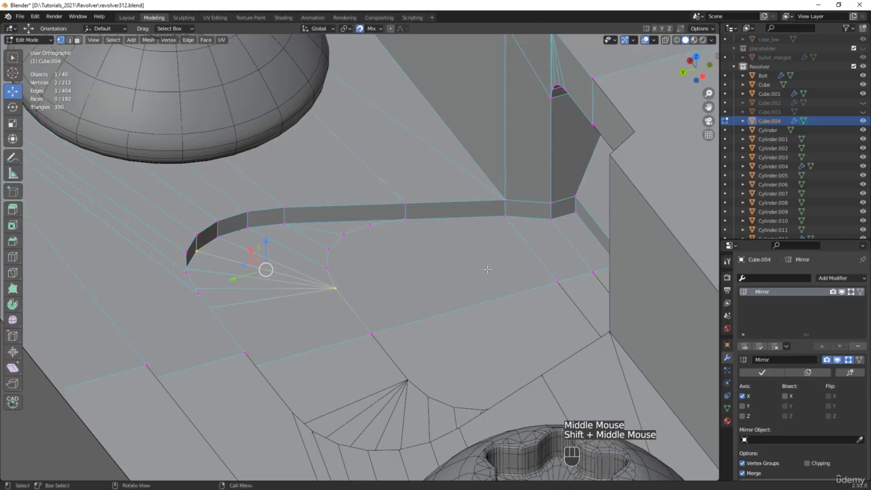
{"action": "key", "text": "3"}
{"action": "left_click", "coordinate": [486, 266]}
{"action": "left_click", "coordinate": [551, 240], "text": "shift"}
{"action": "left_click", "coordinate": [577, 231], "text": "shift"}
{"action": "scroll", "coordinate": [576, 232], "scroll_direction": "down", "scroll_amount": 2}
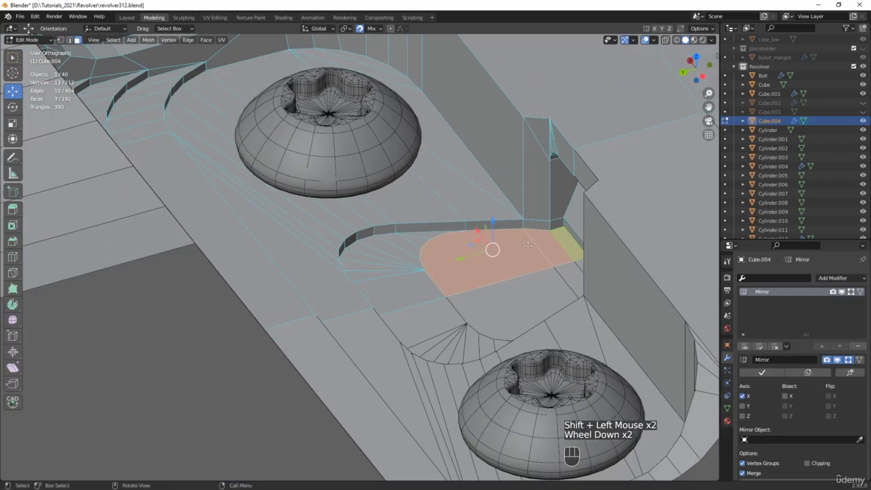
{"action": "middle_click_drag", "start_coordinate": [575, 231], "coordinate": [505, 219], "text": "alt"}
{"action": "key", "text": "alt+z"}
{"action": "scroll", "coordinate": [501, 210], "scroll_direction": "up", "scroll_amount": 2}
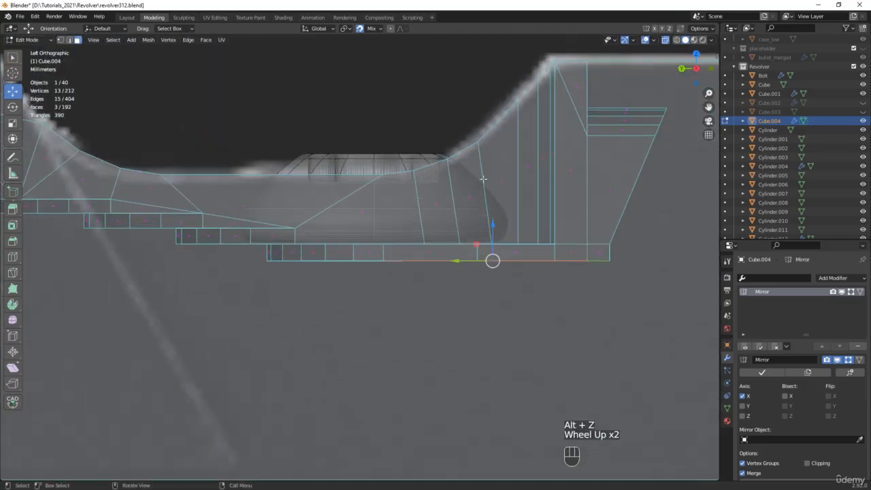
{"action": "key", "text": "d"}
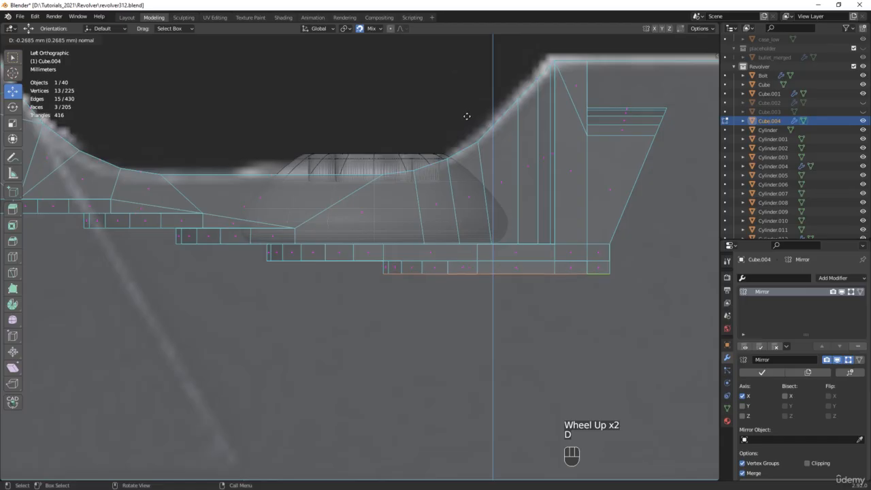
{"action": "left_click", "coordinate": [467, 116]}
Step: Delete the three narrow side faces that the sunken level has along the mirror plane
{"action": "scroll", "coordinate": [456, 213], "scroll_direction": "down", "scroll_amount": 2}
{"action": "middle_click_drag", "start_coordinate": [455, 213], "coordinate": [476, 255]}
{"action": "key", "text": "alt+z"}
{"action": "scroll", "coordinate": [476, 255], "scroll_direction": "up", "scroll_amount": 2}
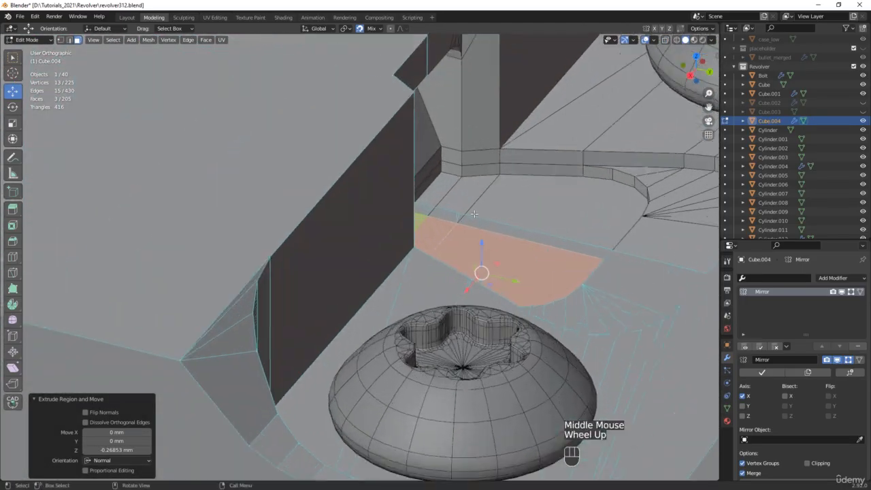
{"action": "left_click", "coordinate": [435, 213]}
{"action": "left_click", "coordinate": [446, 215], "text": "shift"}
{"action": "left_click", "coordinate": [511, 230], "text": "shift"}
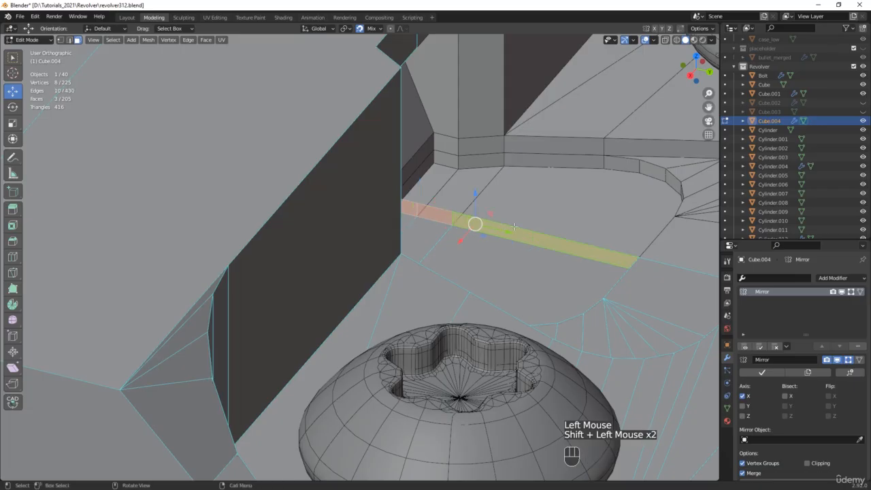
{"action": "key", "text": "x"}
{"action": "left_click", "coordinate": [513, 226]}
Step: Connect the vertex at the start of the lowest floor's curve to the opposite wall's bottom vertex
{"action": "scroll", "coordinate": [544, 234], "scroll_direction": "down", "scroll_amount": 3}
{"action": "middle_click_drag", "start_coordinate": [544, 234], "coordinate": [412, 200]}
{"action": "scroll", "coordinate": [425, 204], "scroll_direction": "up", "scroll_amount": 5}
{"action": "key", "text": "alt+z"}
{"action": "left_click", "coordinate": [388, 225]}
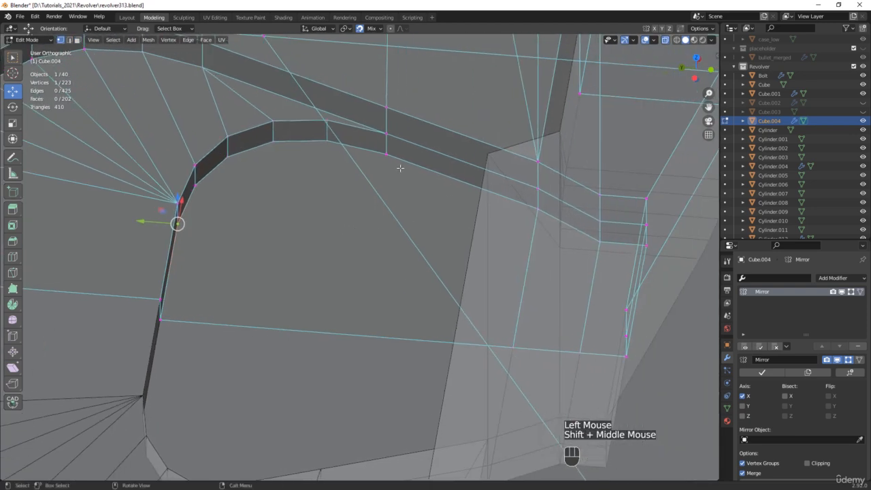
{"action": "left_click", "coordinate": [537, 208], "text": "shift"}
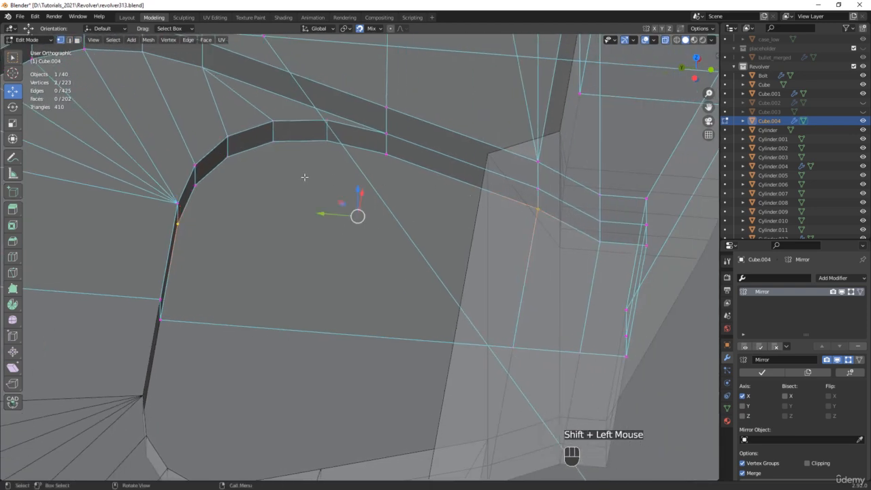
{"action": "key", "text": "j"}
Step: Connect two more pairs of opposite vertices across the rounded end of the lowest floor
{"action": "left_click", "coordinate": [195, 183]}
{"action": "left_click", "coordinate": [386, 154], "text": "shift"}
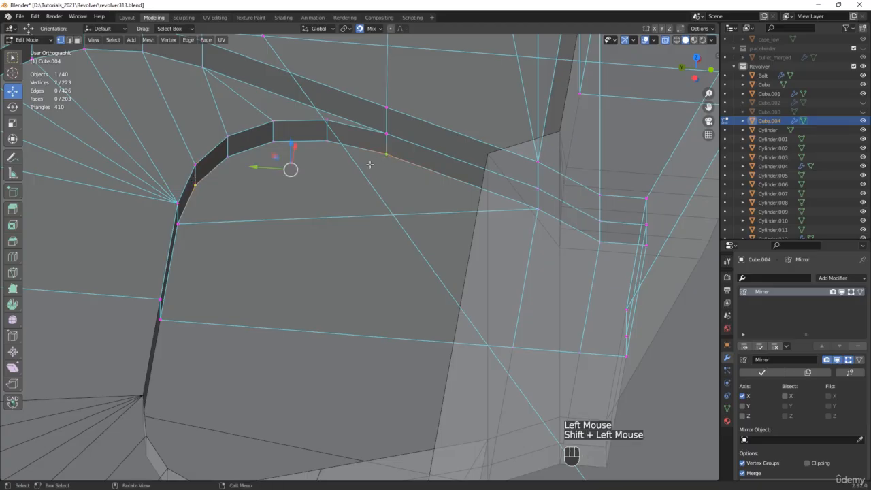
{"action": "key", "text": "j"}
{"action": "left_click", "coordinate": [229, 155]}
{"action": "left_click", "coordinate": [327, 140], "text": "shift"}
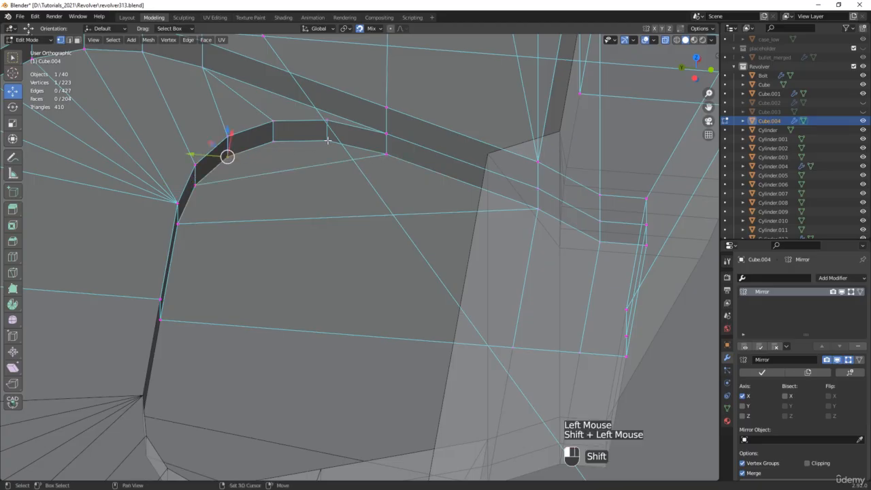
{"action": "key", "text": "j"}
Step: Dissolve the two straight edges running across the lowest floor from the wall to the mirror line
{"action": "scroll", "coordinate": [394, 161], "scroll_direction": "down", "scroll_amount": 2}
{"action": "middle_click_drag", "start_coordinate": [395, 161], "coordinate": [534, 187]}
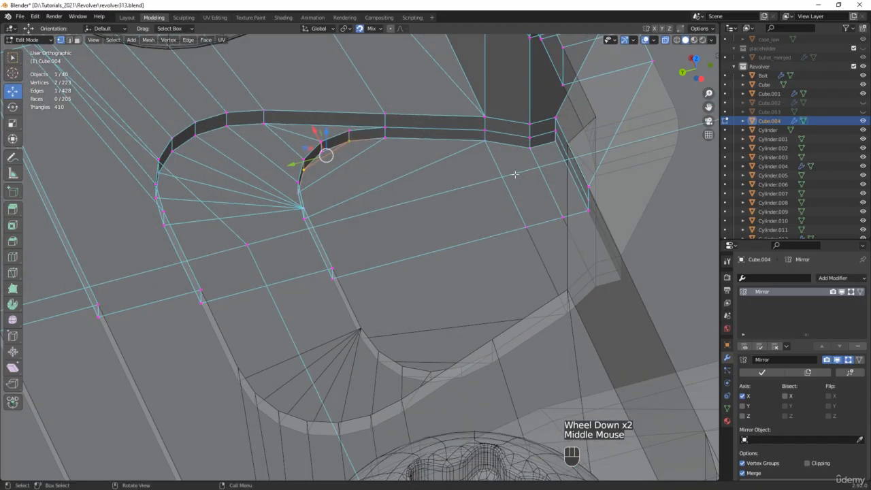
{"action": "key", "text": "alt+z"}
{"action": "key", "text": "2"}
{"action": "left_click", "coordinate": [504, 188]}
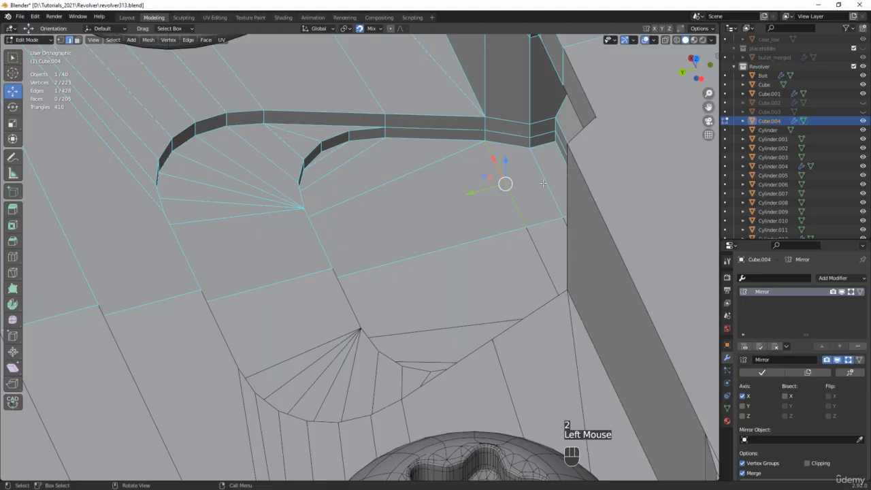
{"action": "left_click", "coordinate": [542, 183], "text": "shift"}
{"action": "key", "text": "x"}
{"action": "left_click", "coordinate": [543, 182]}
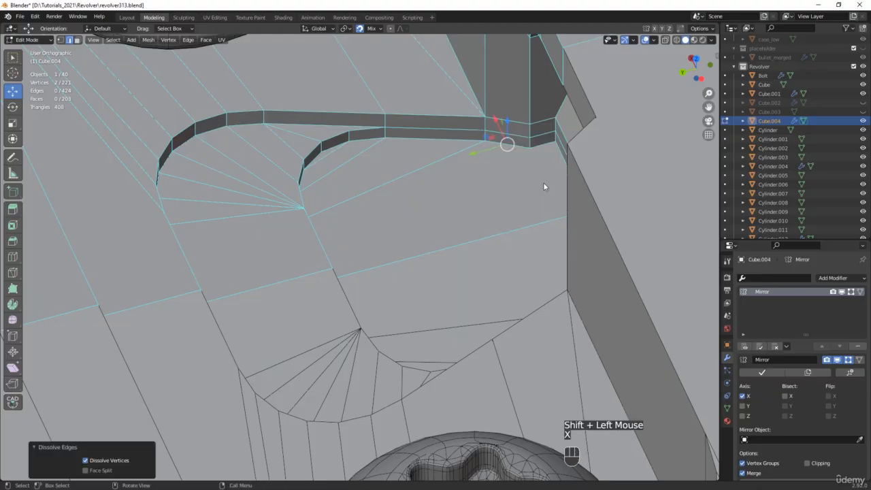
Step: Connect the wall's bottom corner vertex to the curve's start vertex and to the floor's end vertex on the mirror line
{"action": "key", "text": "1"}
{"action": "left_click", "coordinate": [527, 148]}
{"action": "middle_click_drag", "start_coordinate": [533, 152], "coordinate": [480, 147]}
{"action": "left_click", "coordinate": [291, 115], "text": "shift"}
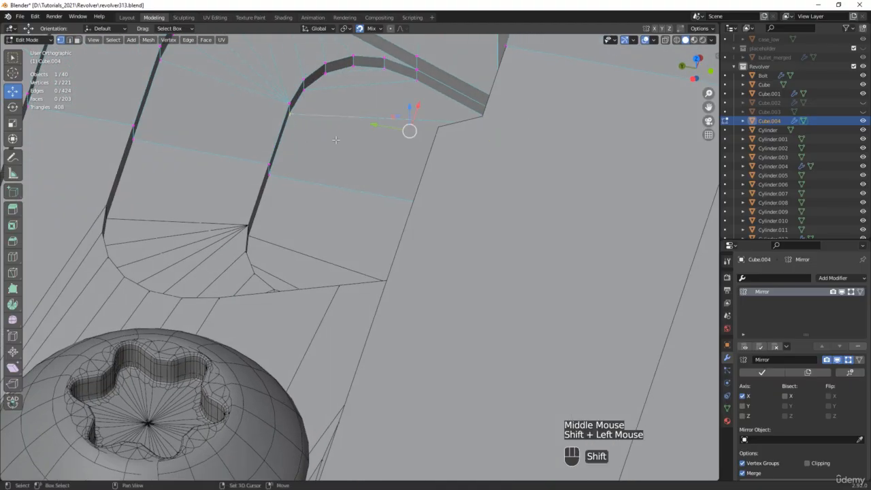
{"action": "key", "text": "j"}
{"action": "middle_click_drag", "start_coordinate": [346, 146], "coordinate": [544, 151]}
{"action": "left_click", "coordinate": [571, 165]}
{"action": "left_click", "coordinate": [496, 117], "text": "shift"}
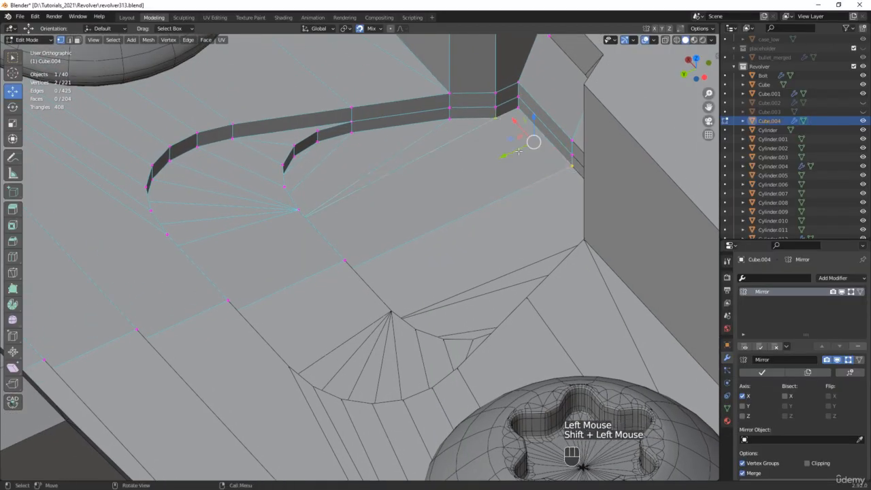
{"action": "key", "text": "j"}
Step: Connect the middle vertex at the curve's end to the wall's bottom vertex and dissolve the middle edge loop along the wall
{"action": "left_click", "coordinate": [352, 121]}
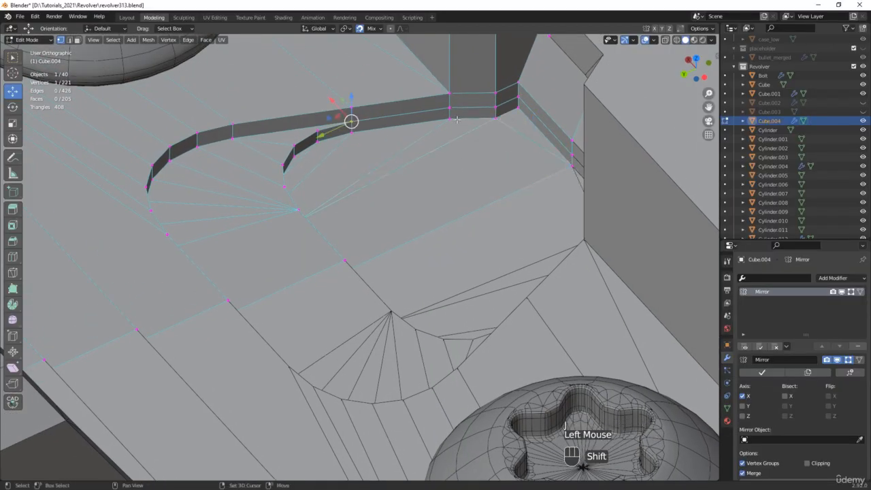
{"action": "key", "text": "alt+z"}
{"action": "left_click", "coordinate": [448, 117], "text": "shift"}
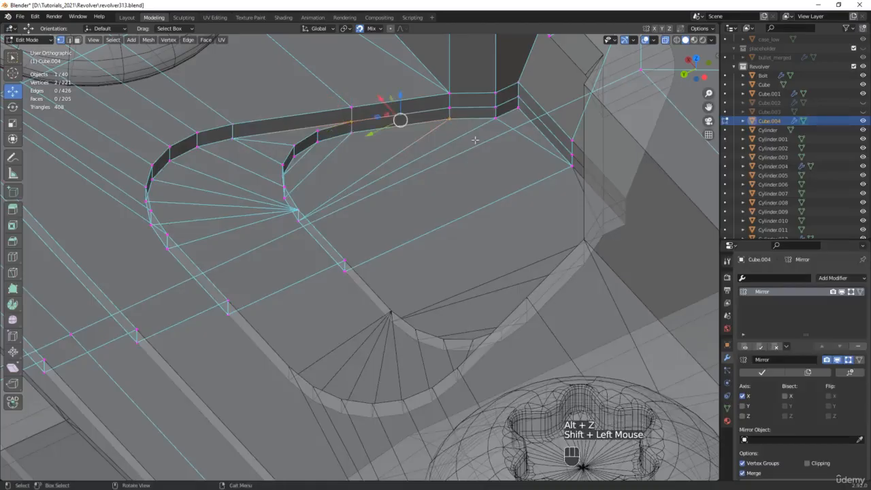
{"action": "key", "text": "2"}
{"action": "left_click", "coordinate": [476, 117], "text": "alt"}
{"action": "key", "text": "x"}
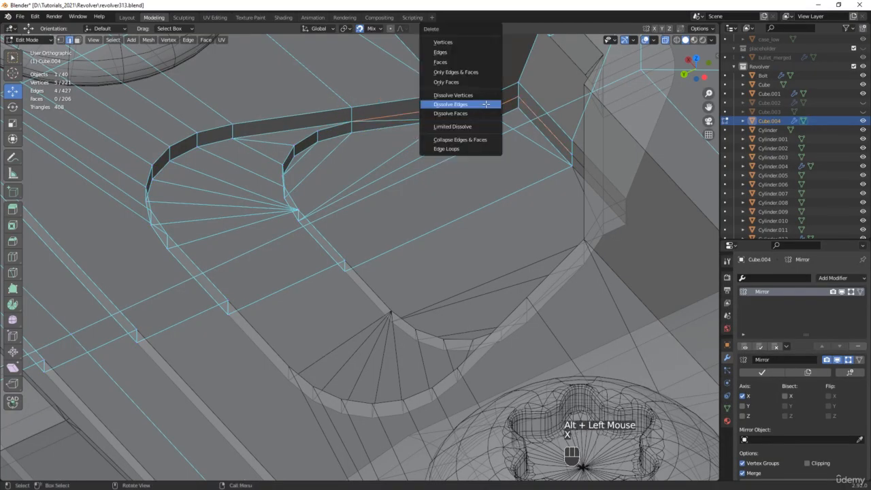
{"action": "left_click", "coordinate": [485, 104]}
Step: Shift the lower edge loops of the four long steps slightly along Y so their walls slant
{"action": "scroll", "coordinate": [354, 204], "scroll_direction": "down", "scroll_amount": 2}
{"action": "middle_click_drag", "start_coordinate": [354, 204], "coordinate": [392, 168]}
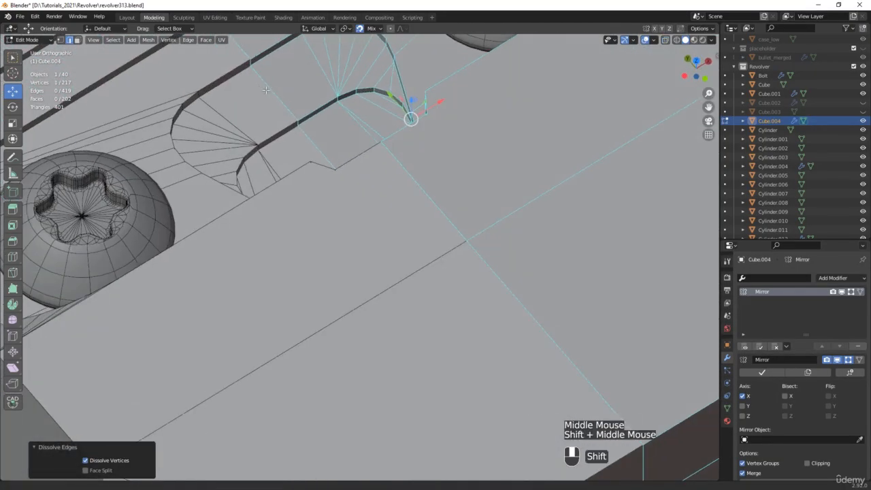
{"action": "scroll", "coordinate": [425, 357], "scroll_direction": "down", "scroll_amount": 1}
{"action": "left_click", "coordinate": [392, 168], "text": "alt"}
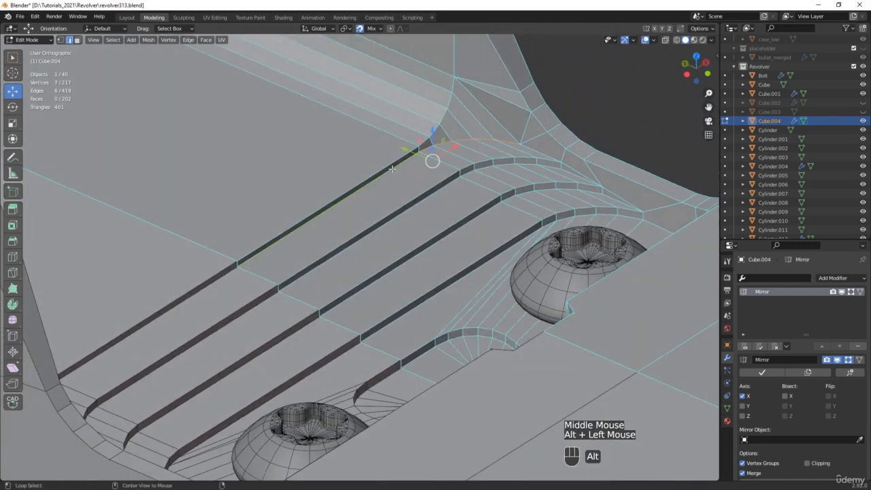
{"action": "left_click", "coordinate": [401, 212], "text": "alt+shift"}
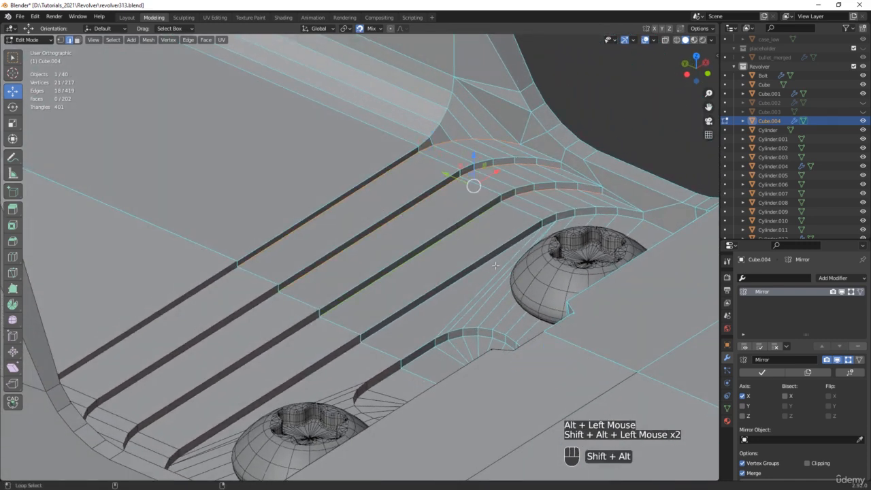
{"action": "left_click", "coordinate": [562, 220], "text": "alt+shift"}
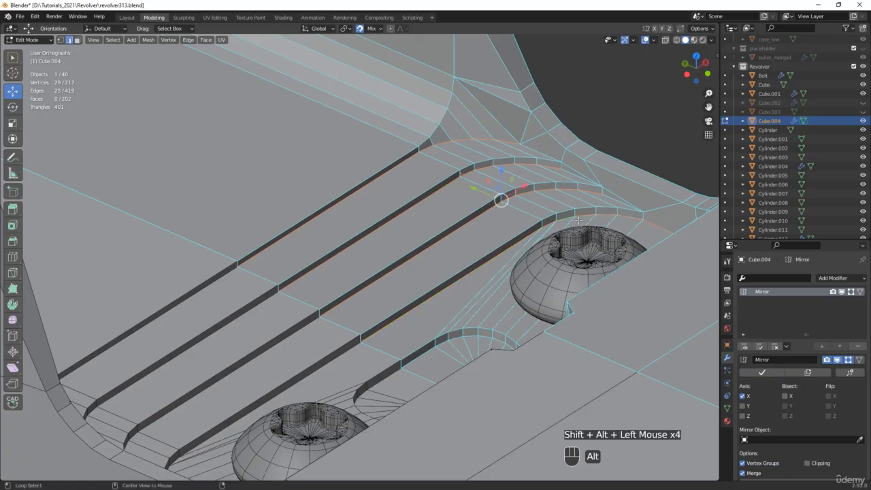
{"action": "scroll", "coordinate": [566, 217], "scroll_direction": "down", "scroll_amount": 2}
{"action": "middle_click_drag", "start_coordinate": [570, 216], "coordinate": [602, 214]}
{"action": "left_click_drag", "start_coordinate": [640, 170], "coordinate": [678, 224], "text": "ctrl"}
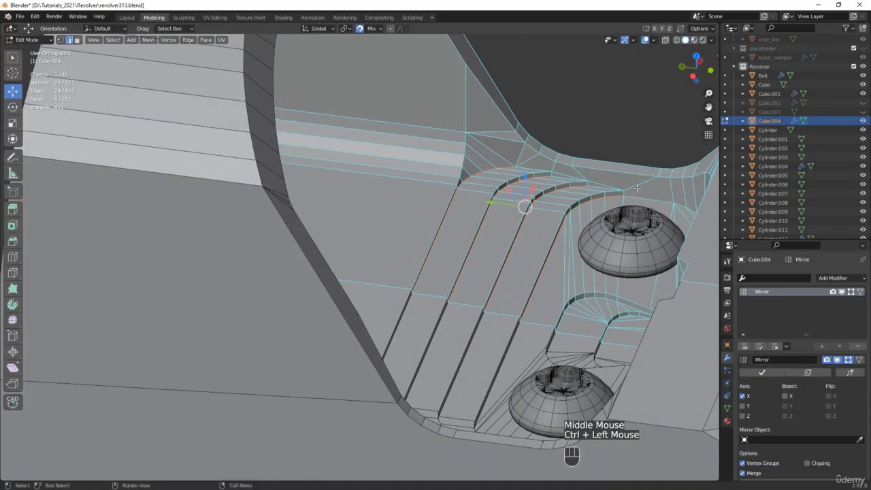
{"action": "middle_click_drag", "start_coordinate": [527, 206], "coordinate": [508, 219]}
{"action": "scroll", "coordinate": [511, 194], "scroll_direction": "up", "scroll_amount": 2}
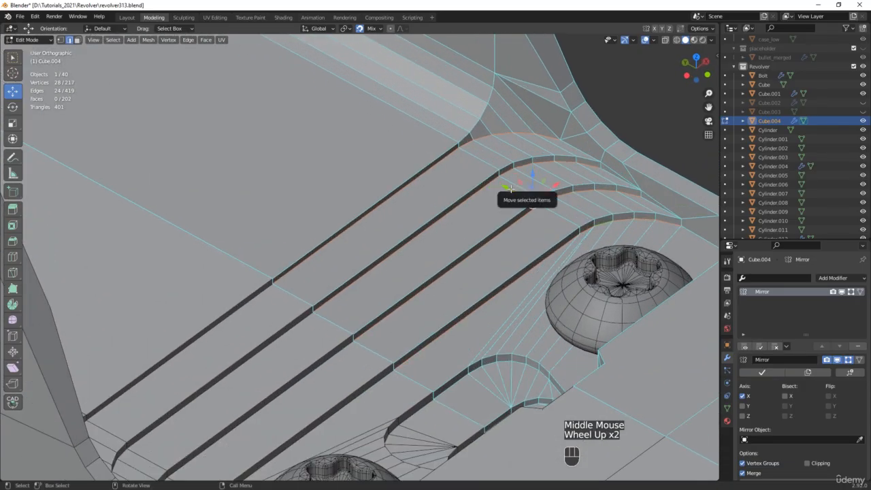
{"action": "left_click_drag", "start_coordinate": [530, 197], "coordinate": [515, 194]}
Step: Leave mesh editing, check the slanted steps and save the file incrementally as revolver314.blend
{"action": "scroll", "coordinate": [514, 195], "scroll_direction": "down", "scroll_amount": 2}
{"action": "middle_click_drag", "start_coordinate": [515, 195], "coordinate": [494, 242]}
{"action": "key", "text": "Tab"}
{"action": "scroll", "coordinate": [509, 209], "scroll_direction": "down", "scroll_amount": 3}
{"action": "scroll", "coordinate": [499, 242], "scroll_direction": "up", "scroll_amount": 4}
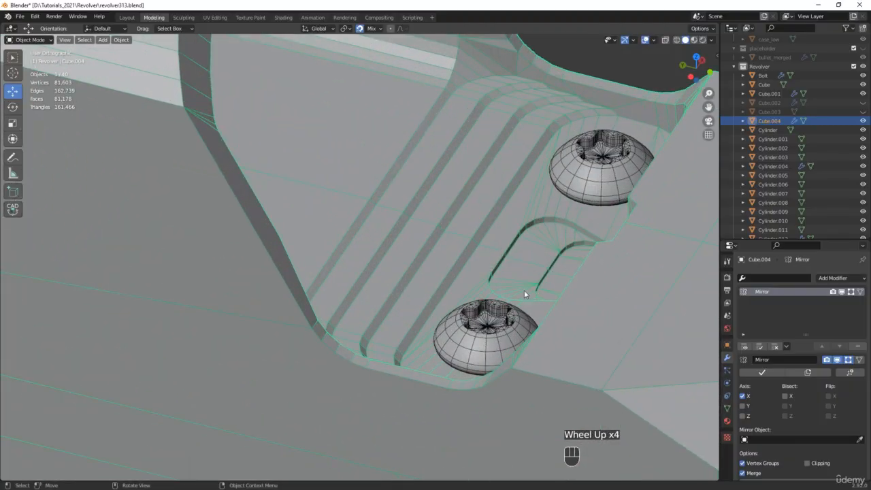
{"action": "scroll", "coordinate": [490, 235], "scroll_direction": "down", "scroll_amount": 3}
{"action": "key", "text": "ctrl+alt+s"}
Step: Connect the frame opening's outer corner vertex to the upper three vertices of the rounded inner corner
{"action": "middle_click_drag", "start_coordinate": [276, 174], "coordinate": [238, 269]}
{"action": "scroll", "coordinate": [241, 249], "scroll_direction": "up", "scroll_amount": 7}
{"action": "key", "text": "Tab"}
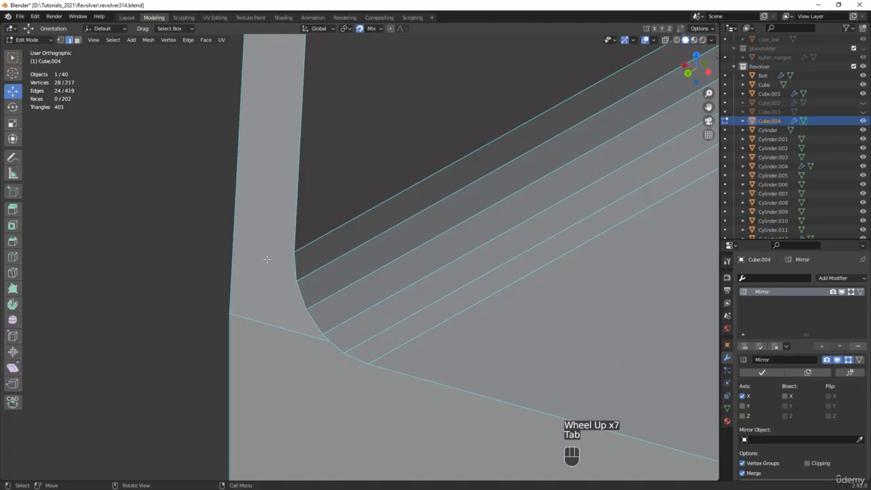
{"action": "left_click", "coordinate": [302, 261]}
{"action": "left_click", "coordinate": [221, 313], "text": "shift"}
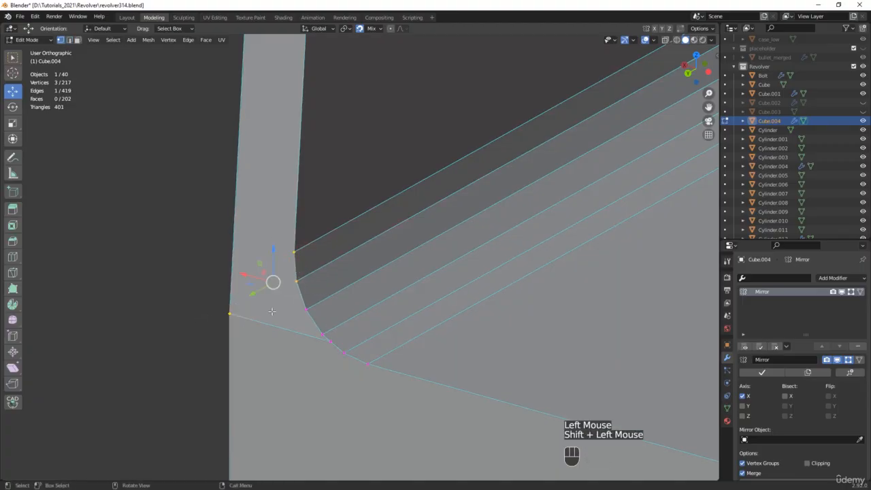
{"action": "key", "text": "j"}
{"action": "left_click", "coordinate": [307, 310]}
{"action": "left_click", "coordinate": [231, 313], "text": "shift"}
Step: Dissolve the old edge below the rounded inner corner and connect the outer corner vertex to the curve's next vertex
{"action": "key", "text": "x"}
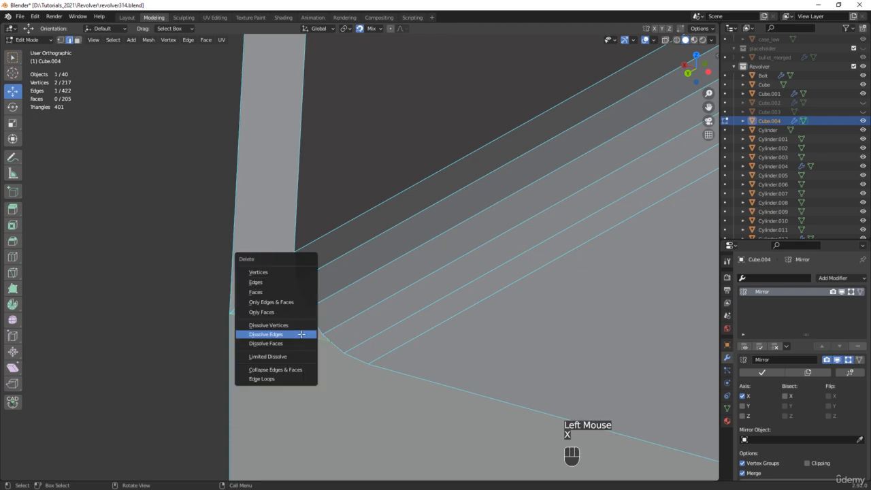
{"action": "left_click", "coordinate": [302, 334]}
{"action": "key", "text": "1"}
{"action": "left_click", "coordinate": [327, 332]}
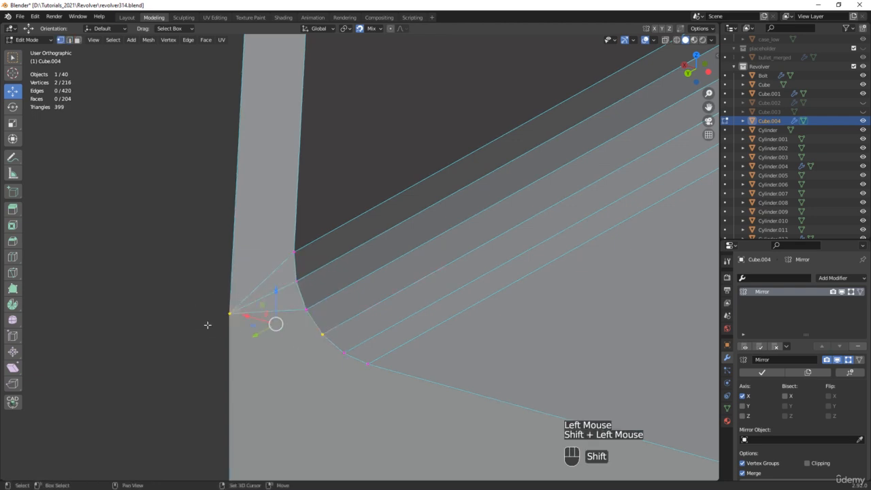
Step: Connect the last two vertices of the rounded inner corner to the next lower vertex on the outer vertical edge
{"action": "scroll", "coordinate": [325, 383], "scroll_direction": "down", "scroll_amount": 3}
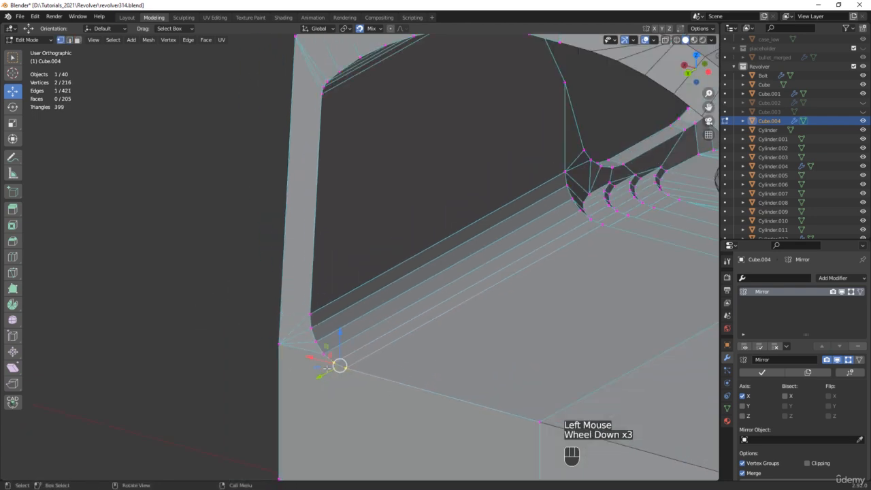
{"action": "middle_click_drag", "start_coordinate": [325, 383], "coordinate": [317, 247], "text": "shift"}
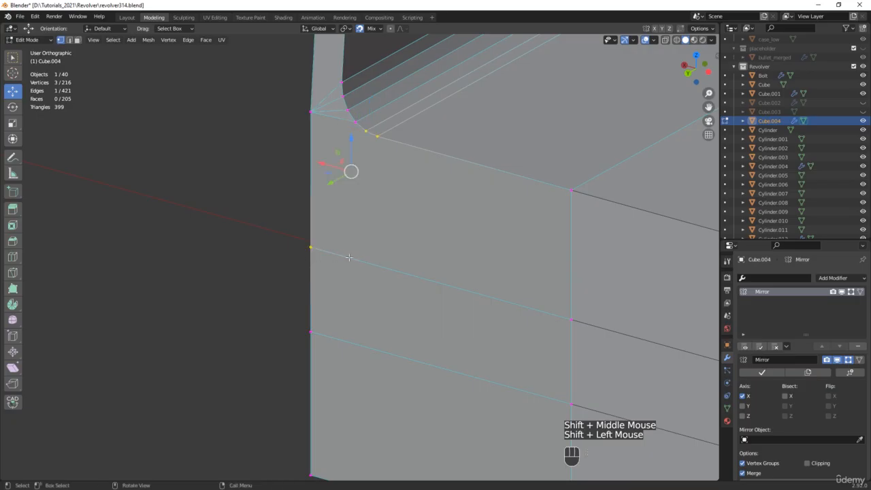
{"action": "scroll", "coordinate": [349, 257], "scroll_direction": "down", "scroll_amount": 5}
Step: Connect the bend vertex on the far side of the frame opening to the upper outer corner vertex
{"action": "middle_click_drag", "start_coordinate": [349, 257], "coordinate": [431, 224]}
{"action": "scroll", "coordinate": [431, 224], "scroll_direction": "up", "scroll_amount": 3}
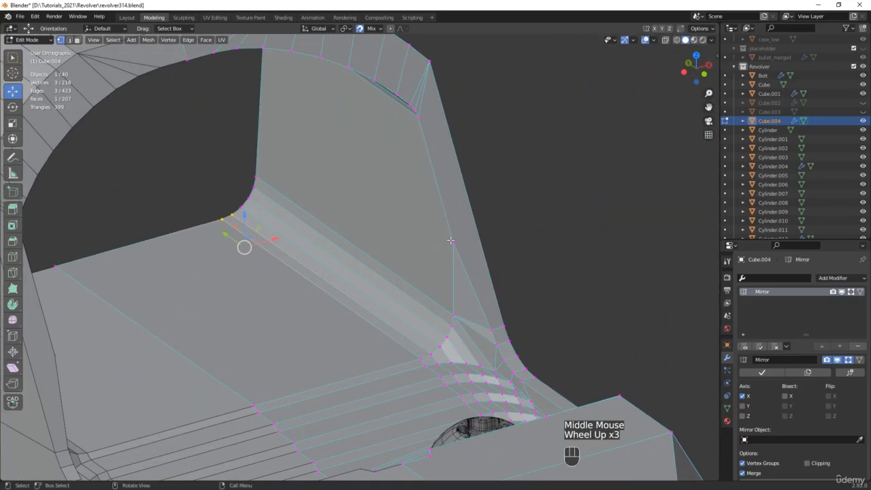
{"action": "left_click", "coordinate": [428, 62], "text": "shift"}
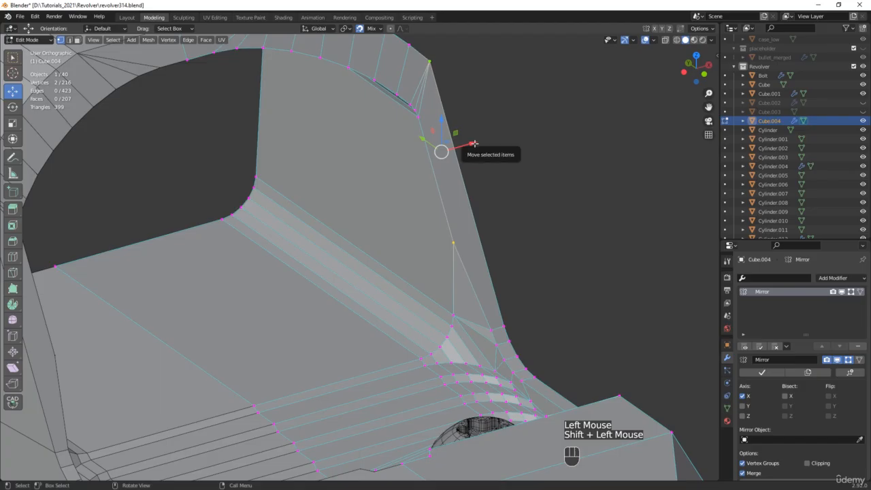
{"action": "key", "text": "j"}
Step: Subdivide the lengthwise edges around the inside of the frame opening with one cut and select the new edge loop
{"action": "scroll", "coordinate": [356, 164], "scroll_direction": "down", "scroll_amount": 2}
{"action": "scroll", "coordinate": [356, 164], "scroll_direction": "down", "scroll_amount": 2}
{"action": "middle_click_drag", "start_coordinate": [357, 164], "coordinate": [360, 223]}
{"action": "scroll", "coordinate": [361, 223], "scroll_direction": "up", "scroll_amount": 2}
{"action": "key", "text": "2"}
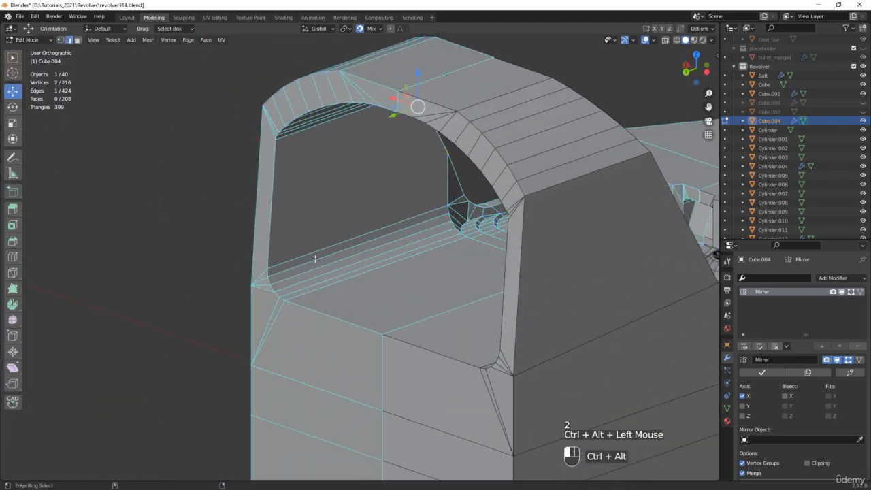
{"action": "left_click", "coordinate": [317, 260], "text": "ctrl+alt"}
{"action": "middle_click_drag", "start_coordinate": [327, 257], "coordinate": [299, 225]}
{"action": "left_click", "coordinate": [302, 123], "text": "ctrl+alt+shift"}
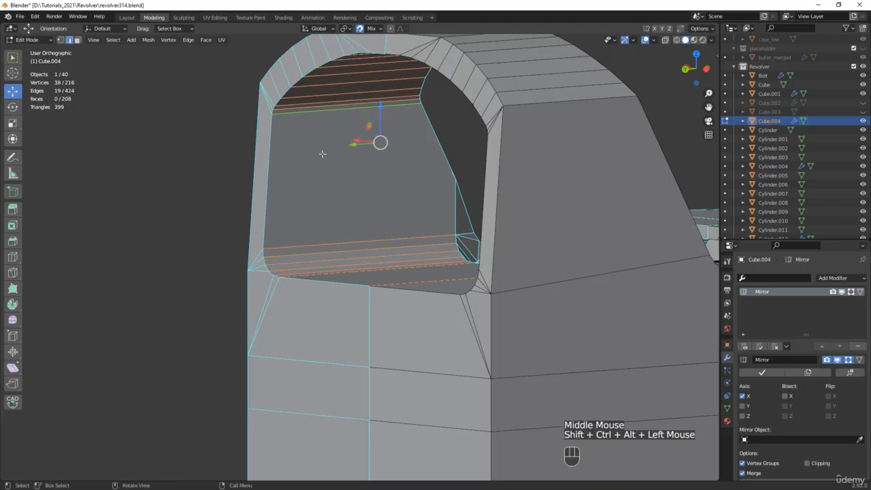
{"action": "middle_click_drag", "start_coordinate": [302, 123], "coordinate": [363, 226]}
{"action": "right_click", "coordinate": [314, 202]}
{"action": "left_click", "coordinate": [315, 199]}
{"action": "left_click", "coordinate": [348, 197], "text": "alt"}
Step: Flatten the new edge loop along Y with a scale of 0 and move it along Y toward the screws
{"action": "key", "text": "alt+z"}
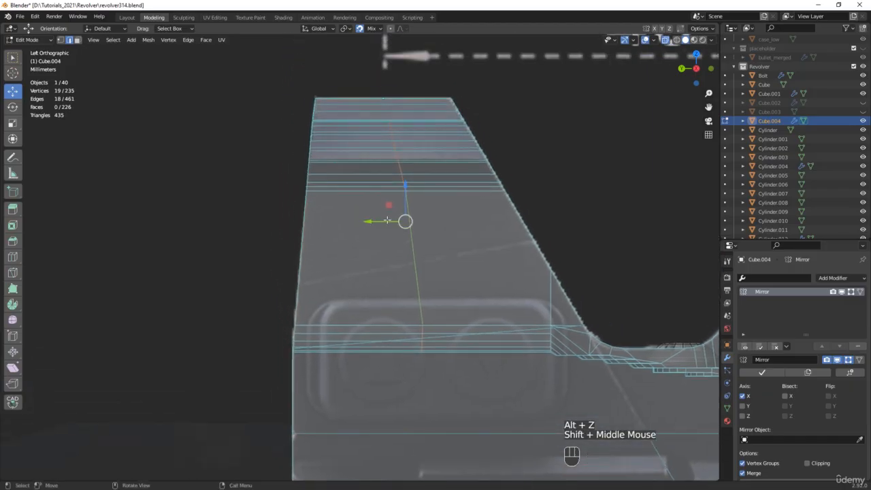
{"action": "key", "text": "s"}
{"action": "key", "text": "y"}
{"action": "key", "text": "0"}
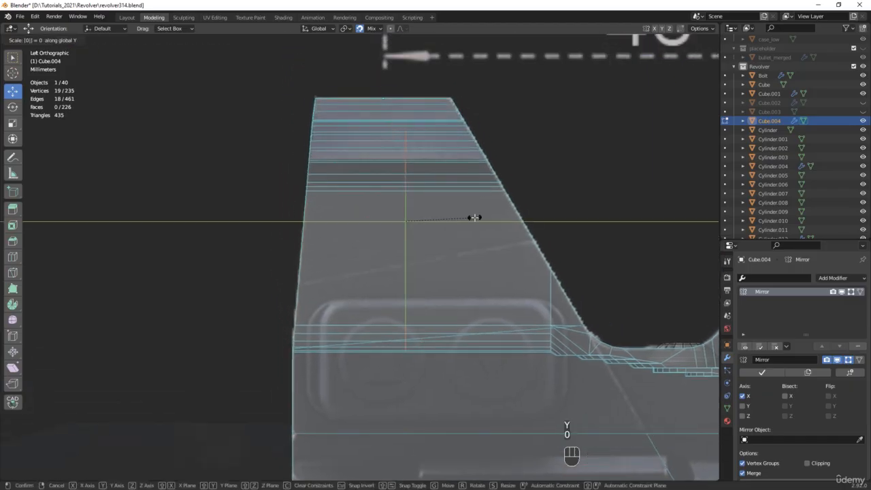
{"action": "left_click", "coordinate": [460, 217]}
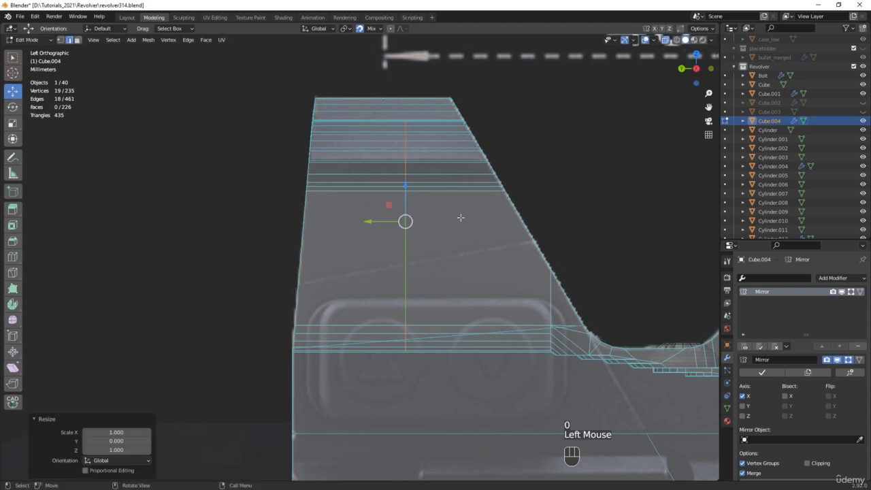
{"action": "left_click_drag", "start_coordinate": [377, 221], "coordinate": [418, 221]}
Step: Subdivide the lengthwise edges between the straightened loop and the opening's rear rim with one cut
{"action": "left_click", "coordinate": [361, 192], "text": "ctrl+alt"}
{"action": "right_click", "coordinate": [362, 196]}
{"action": "left_click", "coordinate": [362, 195]}
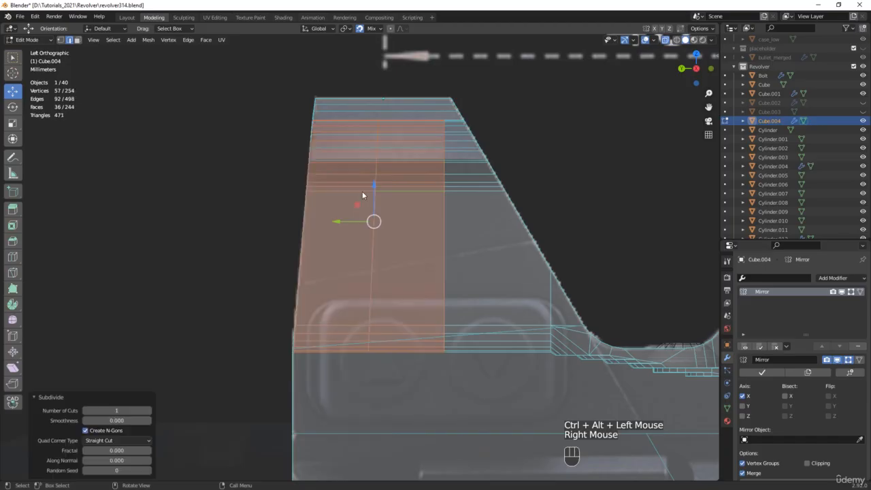
Step: Turn off snapping and move the rear edge loop about 2.39 mm along Y toward the opening's rear rim
{"action": "scroll", "coordinate": [357, 335], "scroll_direction": "up", "scroll_amount": 2}
{"action": "left_click", "coordinate": [374, 270], "text": "alt"}
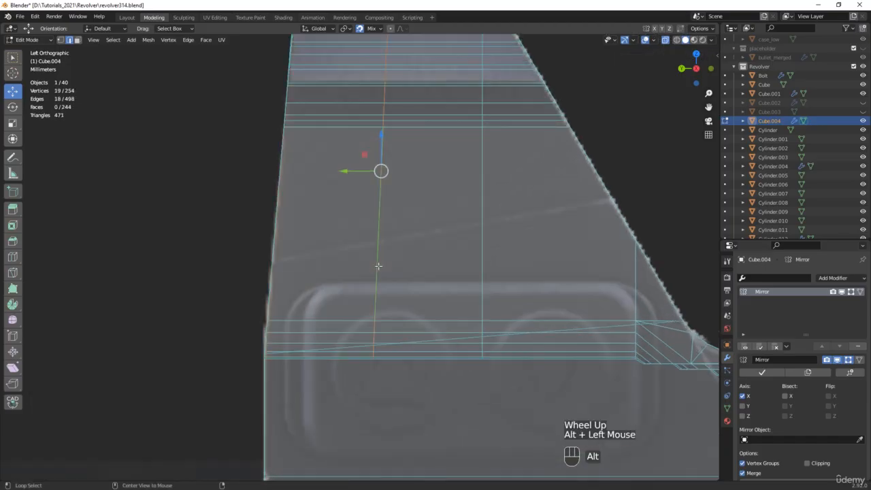
{"action": "scroll", "coordinate": [372, 335], "scroll_direction": "down", "scroll_amount": 3}
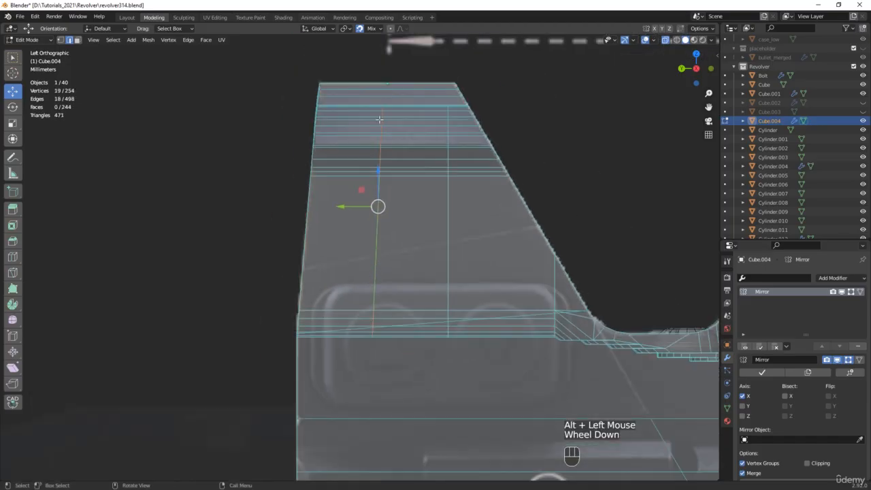
{"action": "left_click_drag", "start_coordinate": [347, 207], "coordinate": [310, 205]}
{"action": "key", "text": "ctrl+z"}
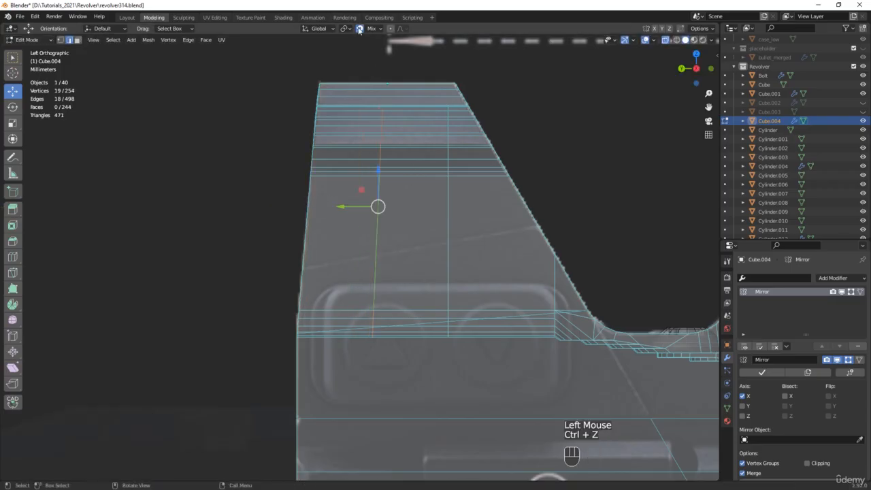
{"action": "left_click", "coordinate": [368, 60]}
{"action": "left_click_drag", "start_coordinate": [349, 206], "coordinate": [311, 199]}
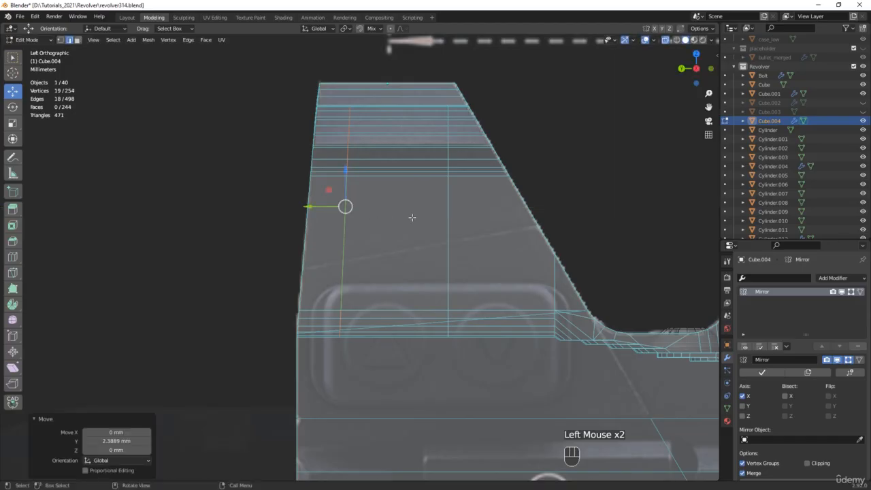
Step: Bevel the rear edge loop by 0.93 mm with one segment and dissolve the straight loop in front of it
{"action": "key", "text": "ctrl+b"}
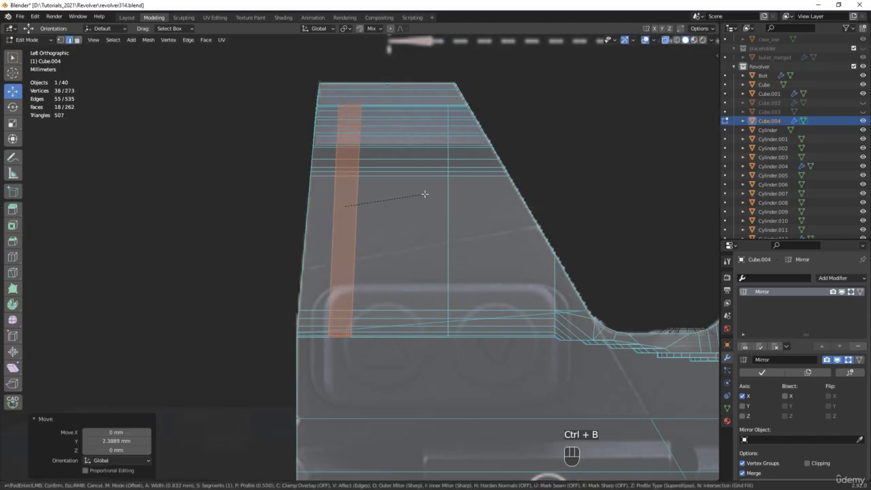
{"action": "left_click", "coordinate": [430, 196]}
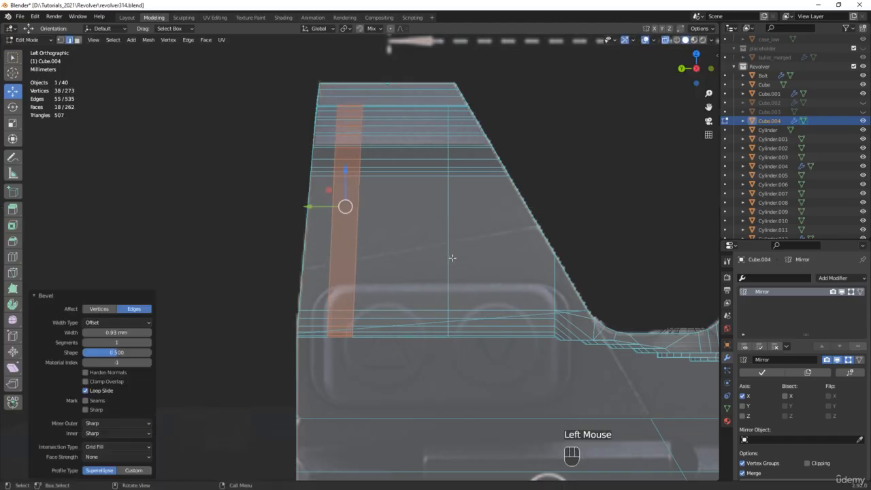
{"action": "middle_click_drag", "start_coordinate": [453, 257], "coordinate": [449, 249]}
{"action": "left_click", "coordinate": [460, 232], "text": "alt"}
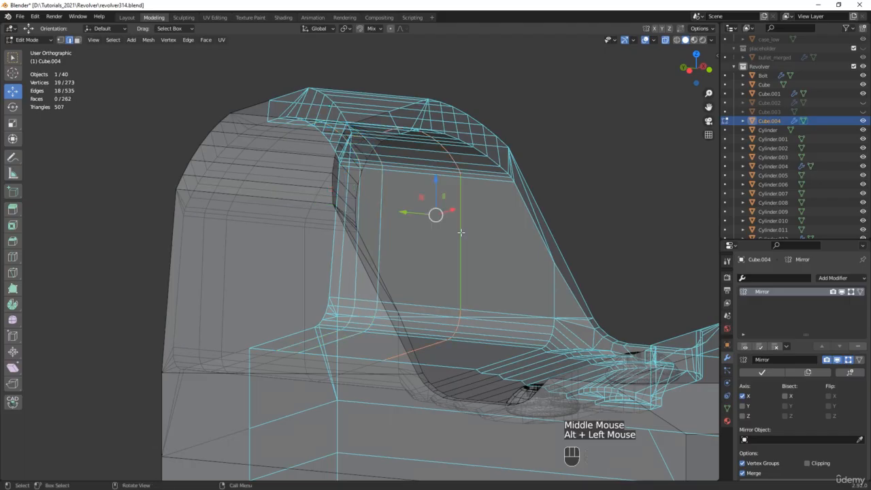
{"action": "key", "text": "x"}
{"action": "left_click", "coordinate": [450, 231]}
Step: Duplicate the floor face of the beveled strip in place and separate it into its own object
{"action": "mouse_move", "coordinate": [314, 234]}
{"action": "middle_mouse_down"}
{"action": "mouse_move", "coordinate": [387, 233]}
{"action": "mouse_move", "coordinate": [355, 321]}
{"action": "middle_mouse_up"}
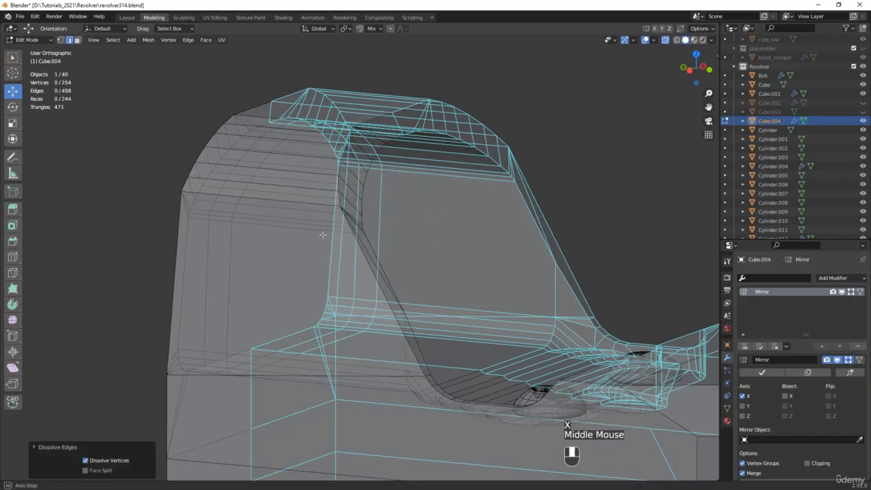
{"action": "key", "text": "alt+z"}
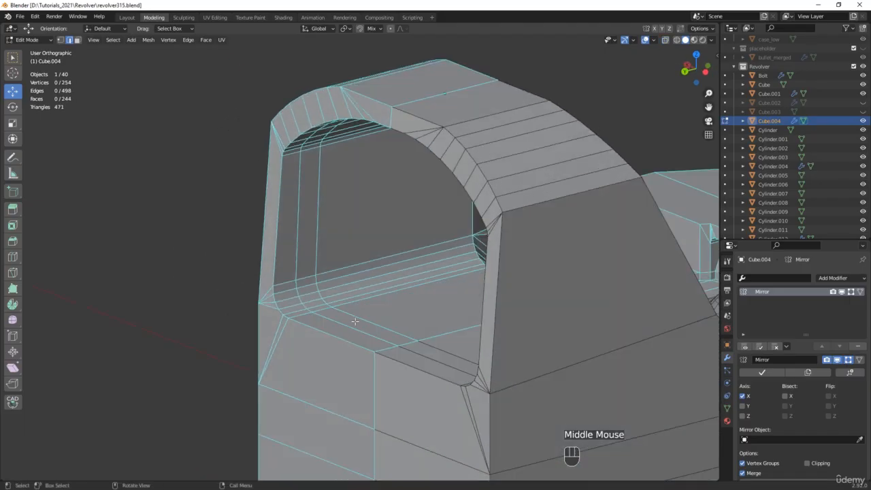
{"action": "left_click", "coordinate": [359, 324]}
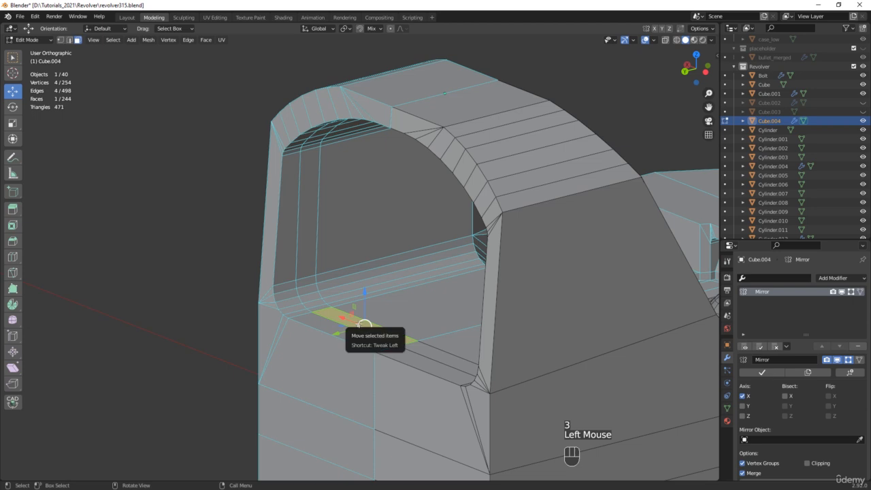
{"action": "key", "text": "shift+d"}
{"action": "right_click", "coordinate": [370, 273]}
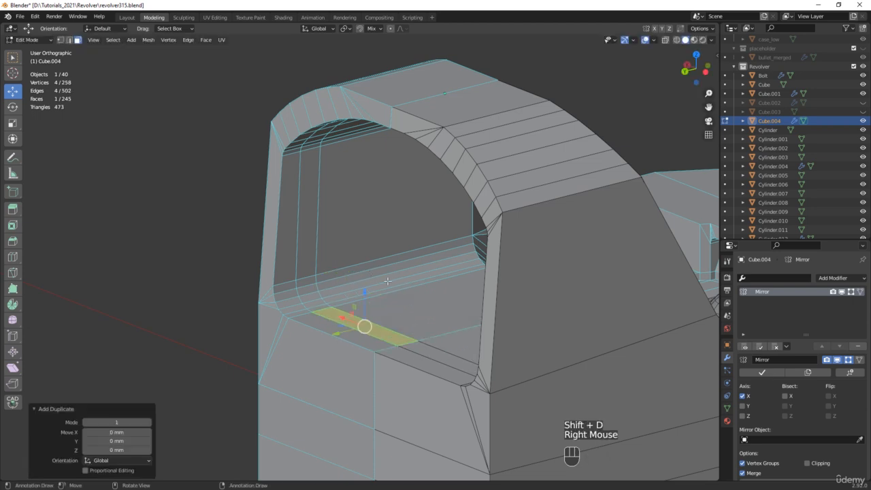
{"action": "key", "text": "p"}
{"action": "left_click", "coordinate": [396, 282]}
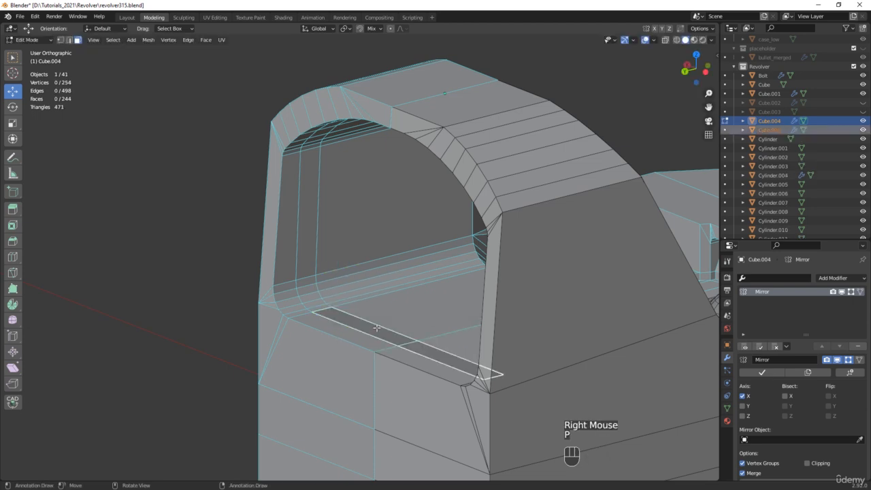
Step: Extrude the separated floor face about 16.94 mm upward into a block inside the frame opening
{"action": "key", "text": "Tab"}
{"action": "left_click", "coordinate": [376, 328]}
{"action": "middle_click_drag", "start_coordinate": [378, 328], "coordinate": [419, 335]}
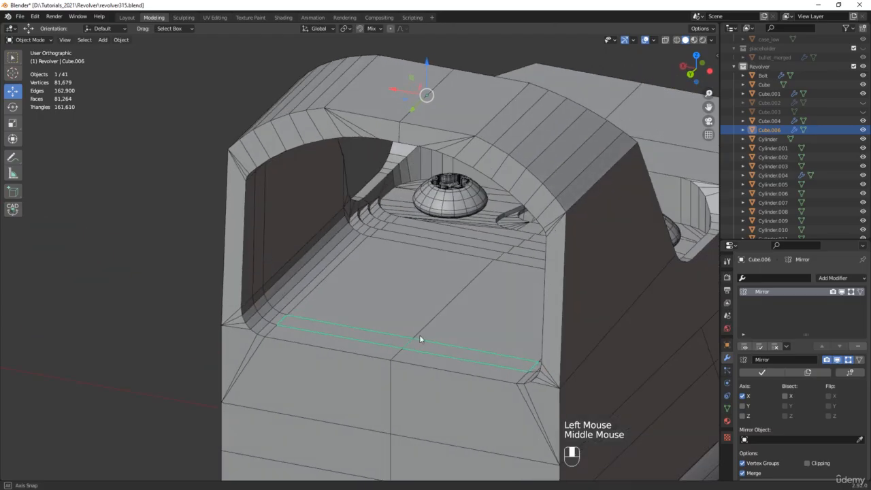
{"action": "key", "text": "Tab"}
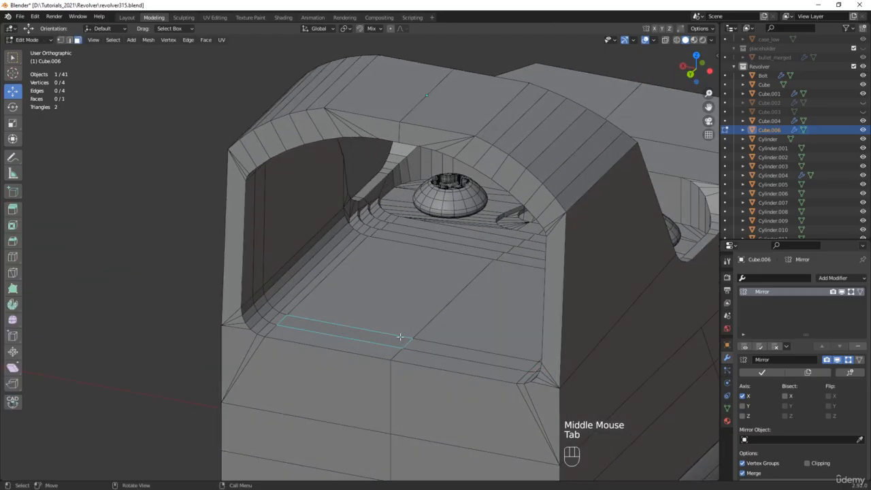
{"action": "left_click", "coordinate": [387, 334]}
{"action": "key", "text": "d"}
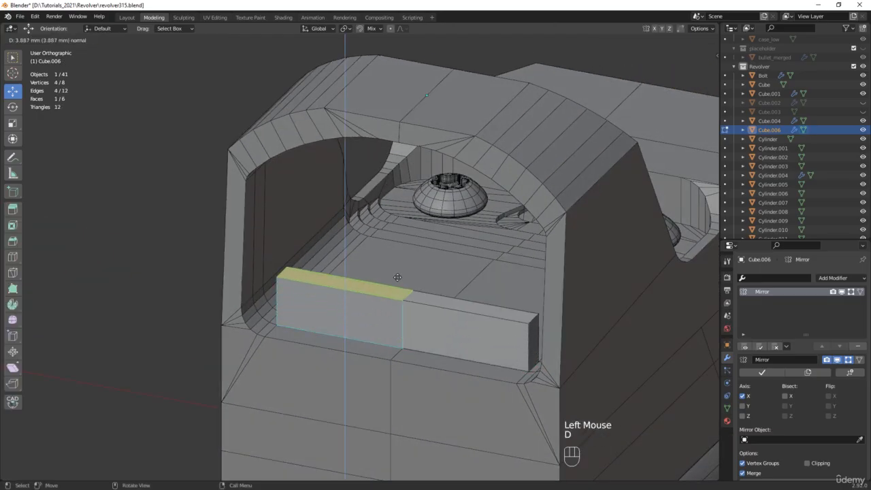
{"action": "left_click", "coordinate": [393, 122]}
Step: Raise the block's top face by about 0.39 mm so it reaches further into the frame's arch
{"action": "middle_click_drag", "start_coordinate": [393, 122], "coordinate": [412, 116]}
{"action": "key", "text": "alt+z"}
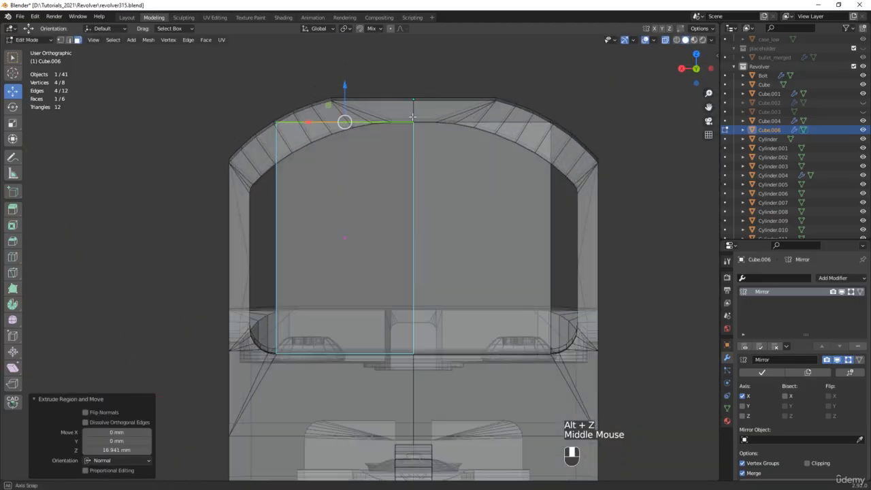
{"action": "scroll", "coordinate": [340, 104], "scroll_direction": "up", "scroll_amount": 2}
{"action": "left_click_drag", "start_coordinate": [336, 100], "coordinate": [336, 91]}
{"action": "scroll", "coordinate": [316, 145], "scroll_direction": "down", "scroll_amount": 3}
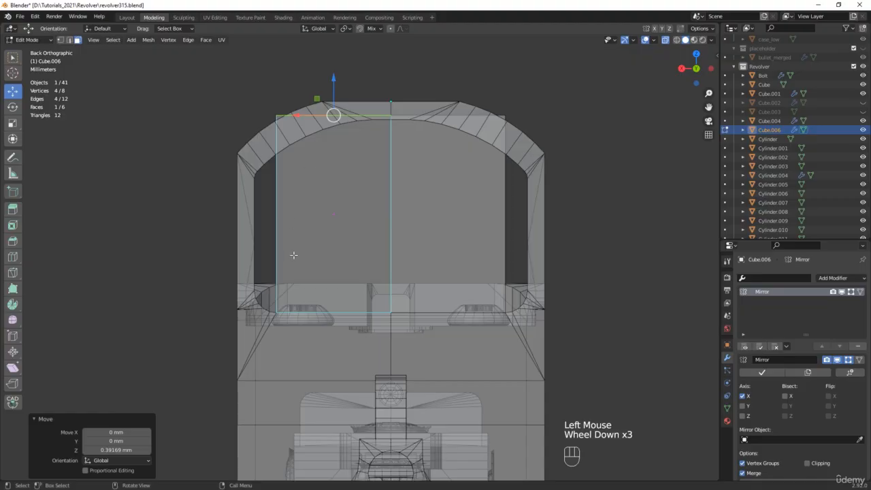
Step: Lower the block's bottom vertices slightly below the opening's floor and move its outer side past the opening's side wall
{"action": "key", "text": "1"}
{"action": "left_click", "coordinate": [304, 310]}
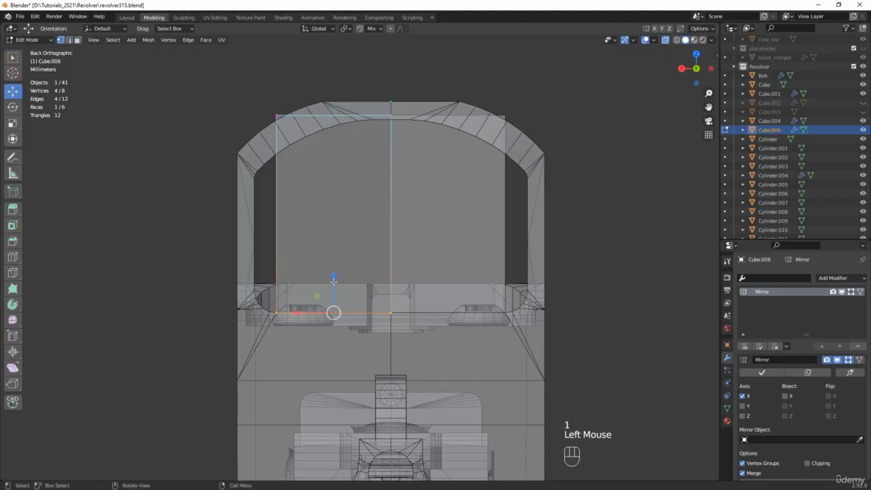
{"action": "left_click_drag", "start_coordinate": [333, 280], "coordinate": [333, 289]}
{"action": "left_click_drag", "start_coordinate": [253, 341], "coordinate": [306, 100]}
{"action": "left_click_drag", "start_coordinate": [252, 216], "coordinate": [220, 210]}
Step: Delete the block's inner face along the mirror centreline
{"action": "middle_click_drag", "start_coordinate": [382, 234], "coordinate": [325, 270]}
{"action": "scroll", "coordinate": [325, 271], "scroll_direction": "up", "scroll_amount": 2}
{"action": "key", "text": "3"}
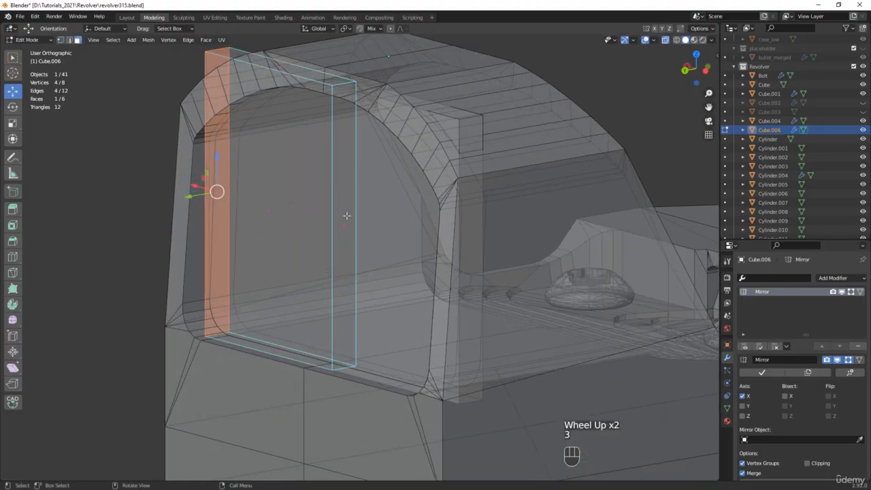
{"action": "left_click", "coordinate": [346, 221]}
{"action": "key", "text": "x"}
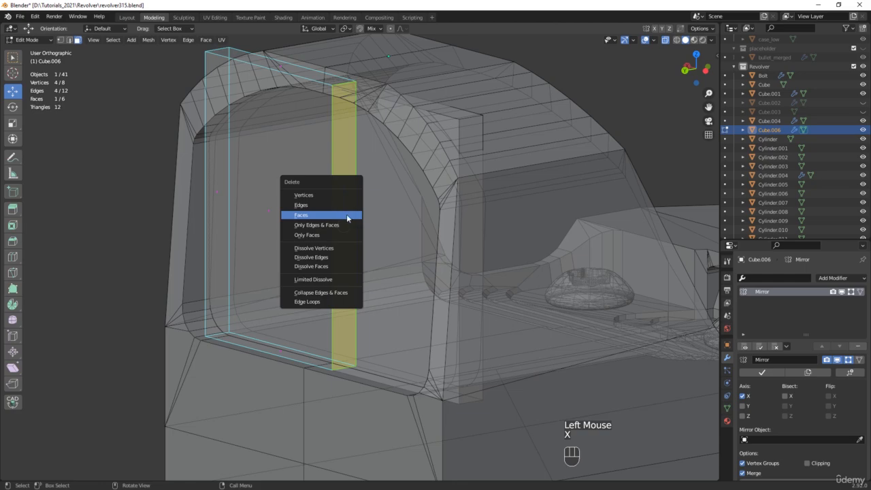
{"action": "left_click", "coordinate": [347, 215]}
Step: Subdivide the block's four vertical edges with one cut
{"action": "middle_click_drag", "start_coordinate": [348, 217], "coordinate": [424, 218]}
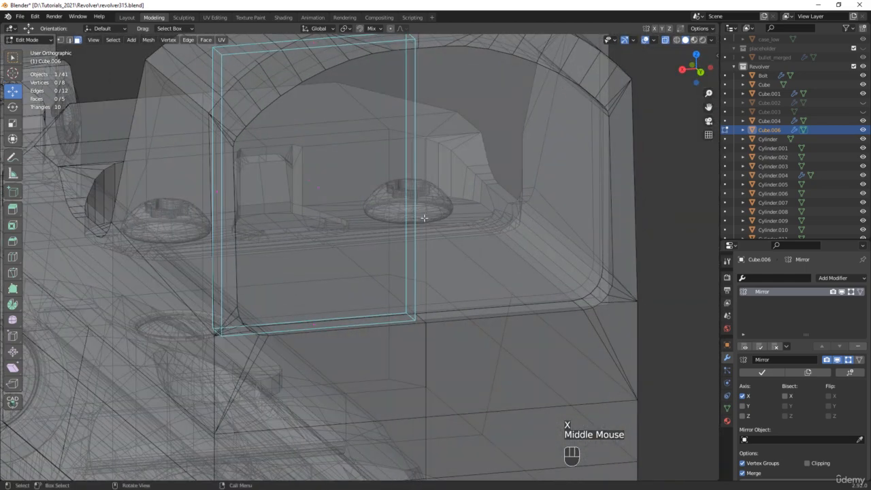
{"action": "key", "text": "2"}
{"action": "left_click_drag", "start_coordinate": [468, 191], "coordinate": [148, 216]}
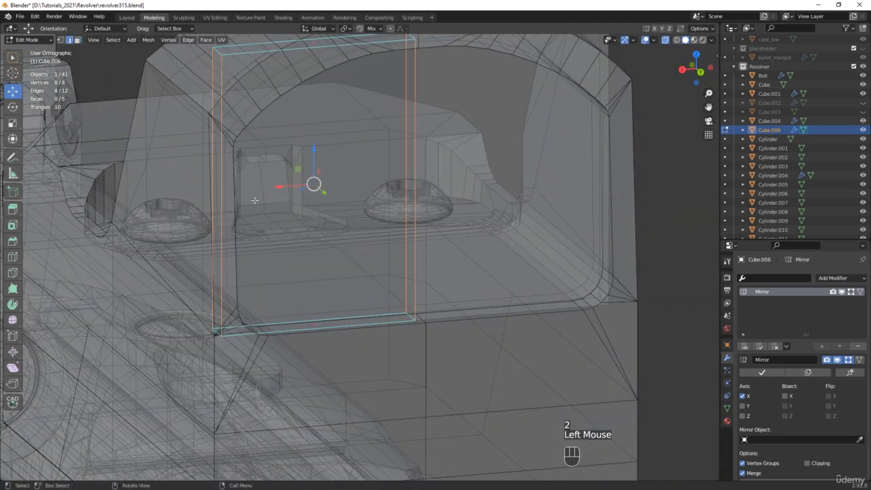
{"action": "right_click", "coordinate": [229, 199]}
{"action": "left_click", "coordinate": [229, 199]}
Step: Scale the whole block along Y to 0.533 to make it thinner
{"action": "middle_click_drag", "start_coordinate": [230, 199], "coordinate": [327, 248]}
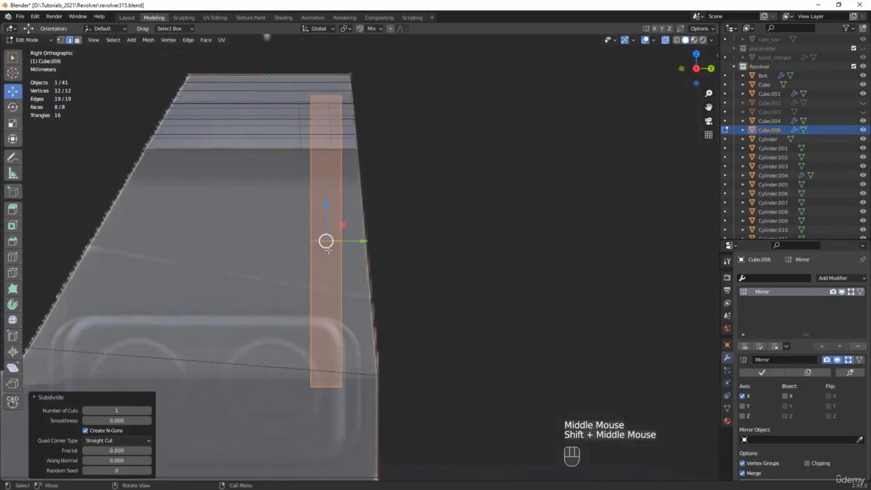
{"action": "key", "text": "1"}
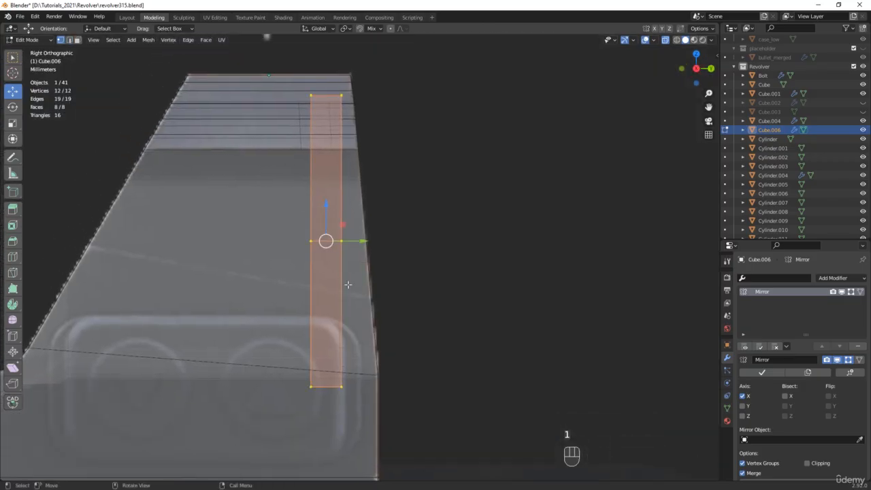
{"action": "left_click_drag", "start_coordinate": [292, 413], "coordinate": [374, 55]}
{"action": "key", "text": "r"}
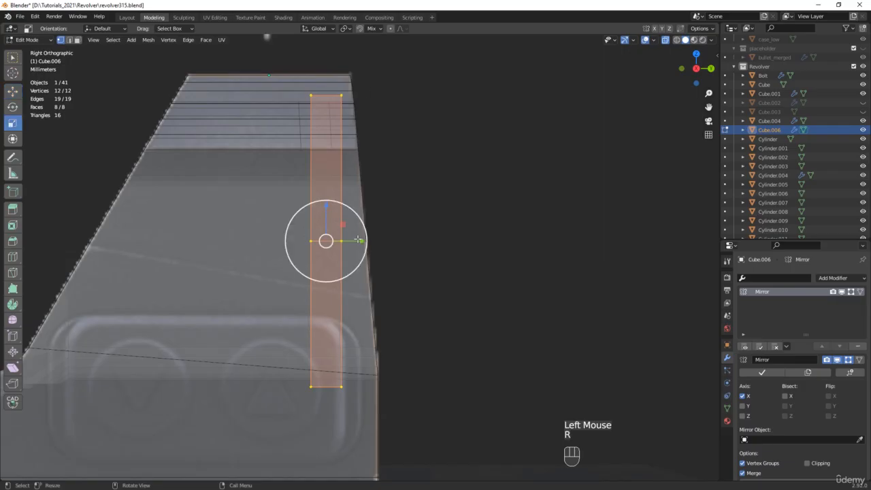
{"action": "left_click_drag", "start_coordinate": [361, 241], "coordinate": [343, 235]}
{"action": "scroll", "coordinate": [309, 236], "scroll_direction": "up", "scroll_amount": 3}
Step: Dissolve the horizontal edge loop halfway up the block
{"action": "middle_click_drag", "start_coordinate": [310, 236], "coordinate": [381, 233]}
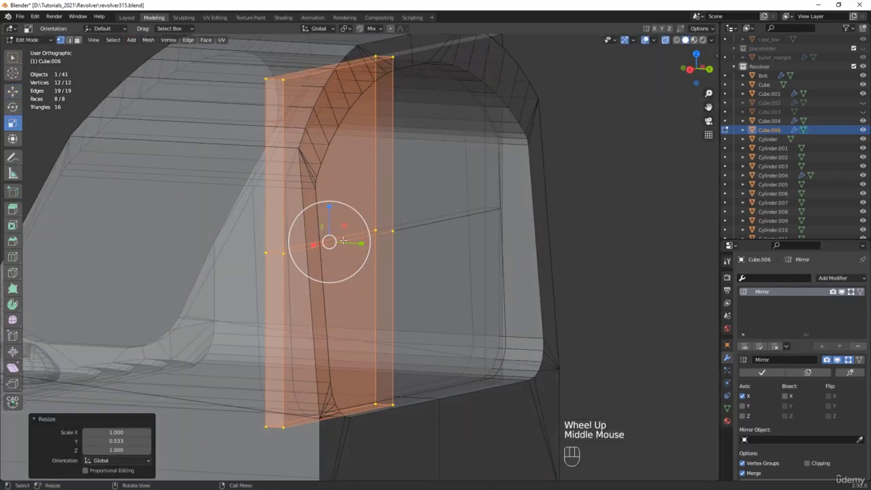
{"action": "key", "text": "2"}
{"action": "key", "text": "w"}
{"action": "left_click", "coordinate": [383, 235], "text": "alt"}
{"action": "key", "text": "x"}
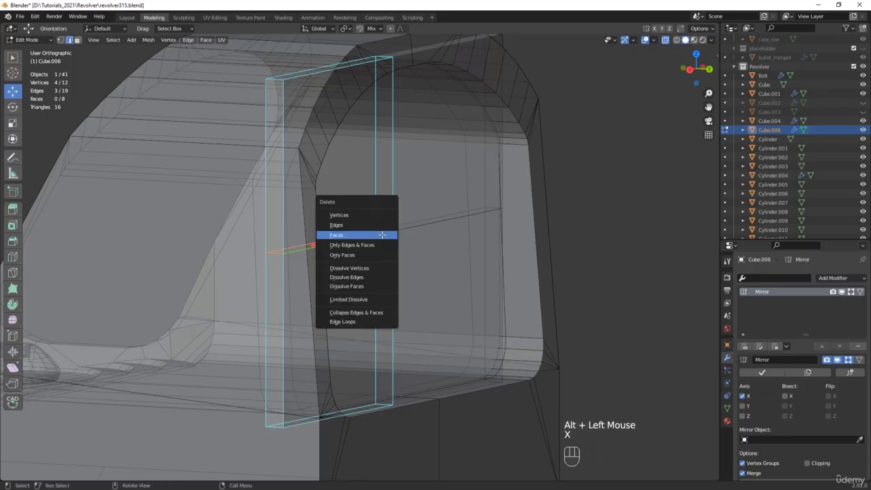
{"action": "left_click", "coordinate": [360, 276]}
Step: Tilt the insert block by moving its four top vertices about -0.88 mm along Y, following the frame's slanted profile
{"action": "middle_click_drag", "start_coordinate": [359, 276], "coordinate": [334, 155]}
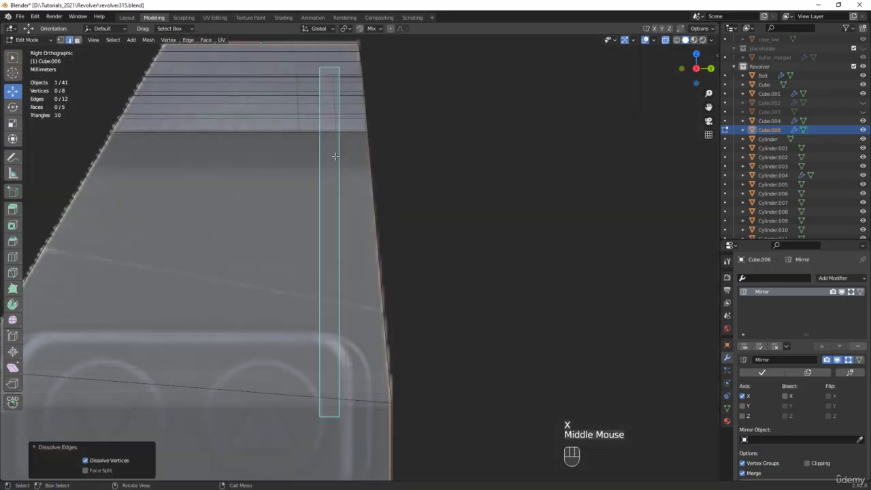
{"action": "key", "text": "1"}
{"action": "left_click_drag", "start_coordinate": [372, 56], "coordinate": [310, 79]}
{"action": "scroll", "coordinate": [296, 102], "scroll_direction": "up", "scroll_amount": 1}
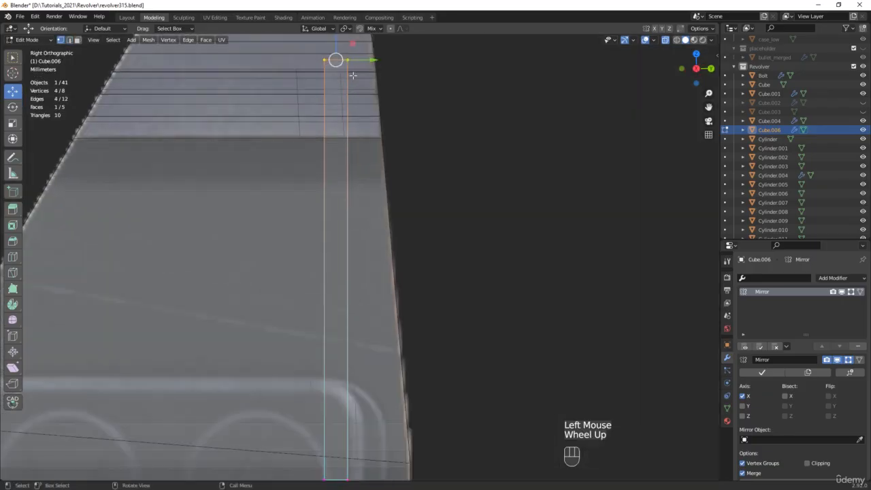
{"action": "middle_click_drag", "start_coordinate": [297, 102], "coordinate": [234, 129]}
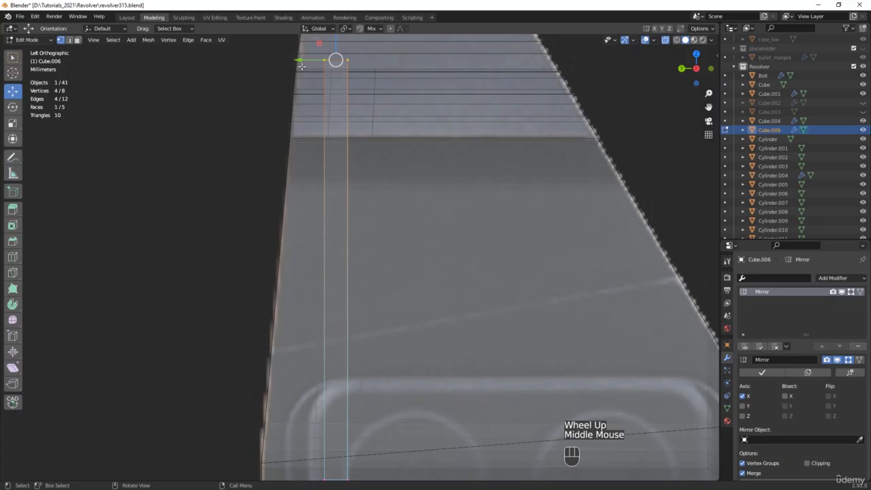
{"action": "left_click_drag", "start_coordinate": [301, 66], "coordinate": [326, 63]}
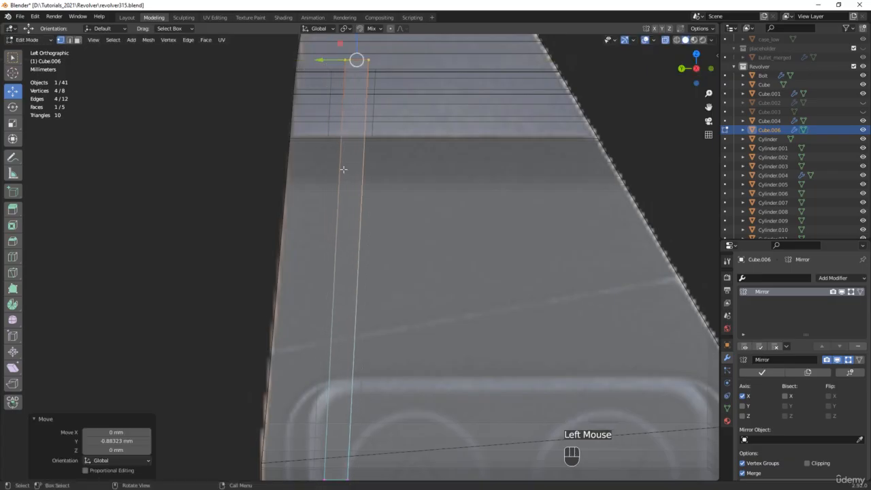
{"action": "scroll", "coordinate": [344, 168], "scroll_direction": "down", "scroll_amount": 1}
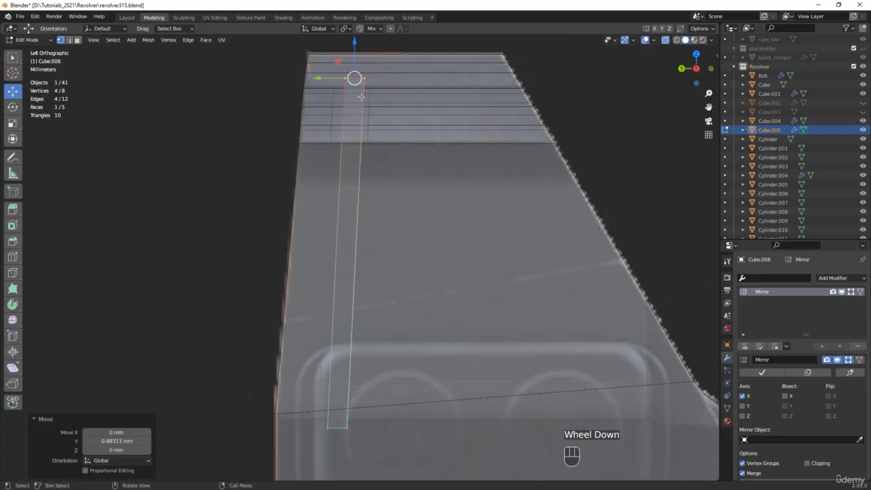
{"action": "scroll", "coordinate": [369, 167], "scroll_direction": "down", "scroll_amount": 2}
Step: Subdivide the four vertical edges of the tilted block with one cut
{"action": "middle_click_drag", "start_coordinate": [368, 167], "coordinate": [470, 208]}
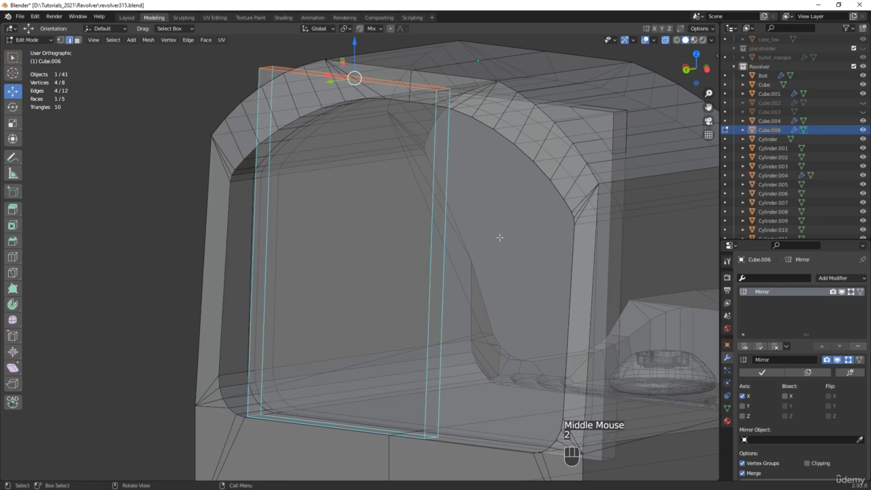
{"action": "left_click_drag", "start_coordinate": [501, 239], "coordinate": [157, 245]}
{"action": "right_click", "coordinate": [243, 234]}
{"action": "left_click", "coordinate": [235, 232]}
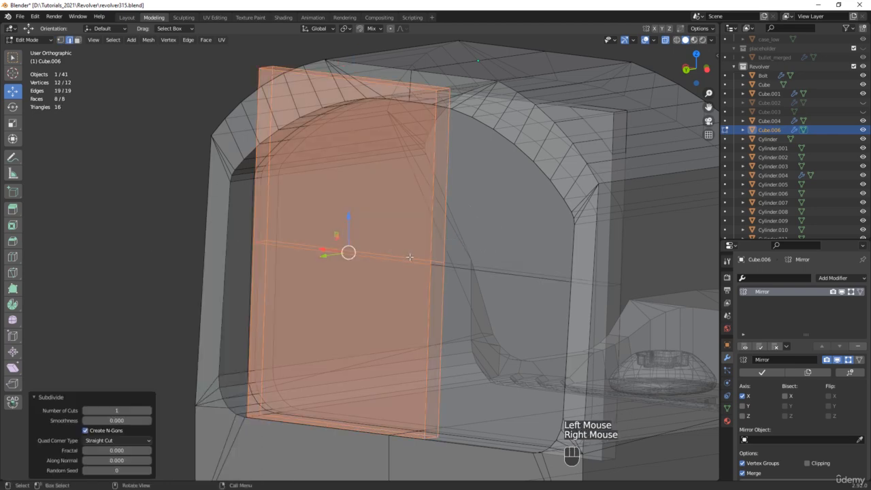
Step: Move the two mid-height vertices on the mirror centreline about 2.76 mm along Y so the block bulges outward
{"action": "key", "text": "1"}
{"action": "left_click_drag", "start_coordinate": [396, 292], "coordinate": [495, 219]}
{"action": "middle_click_drag", "start_coordinate": [495, 219], "coordinate": [440, 254]}
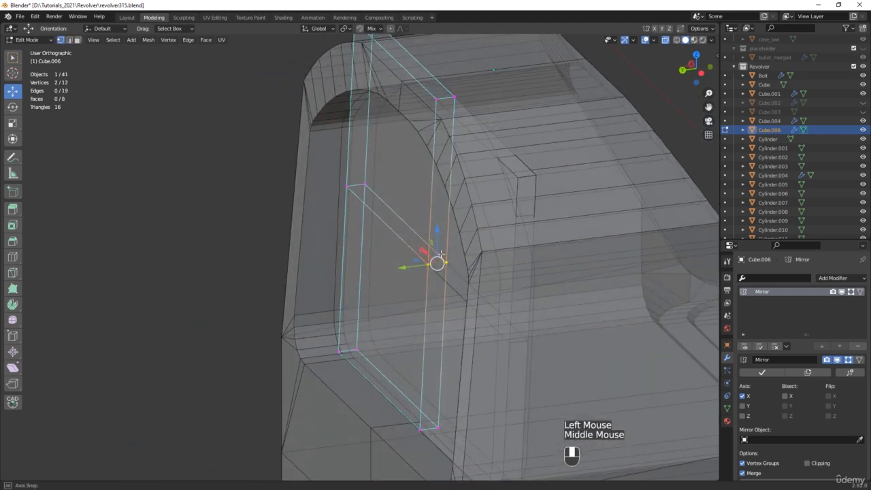
{"action": "left_click_drag", "start_coordinate": [410, 267], "coordinate": [358, 259]}
{"action": "key", "text": "alt+z"}
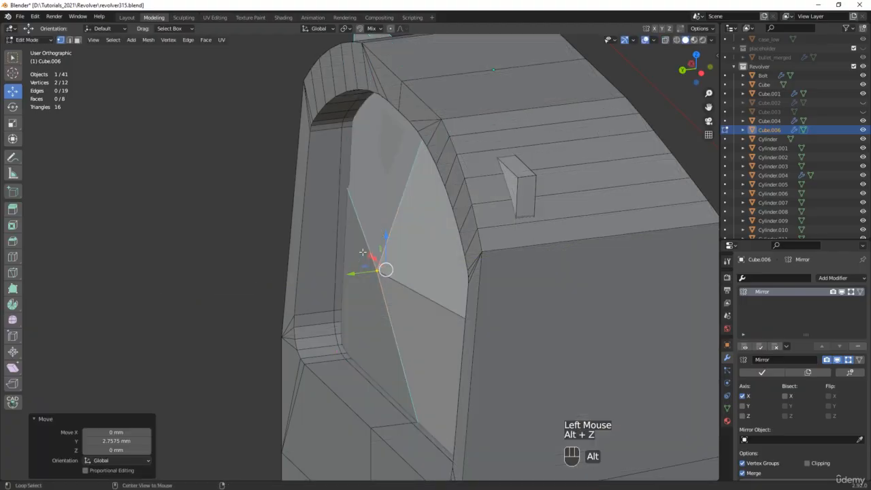
{"action": "middle_click_drag", "start_coordinate": [381, 264], "coordinate": [678, 239]}
{"action": "scroll", "coordinate": [545, 267], "scroll_direction": "down", "scroll_amount": 2}
{"action": "middle_click_drag", "start_coordinate": [550, 249], "coordinate": [676, 272]}
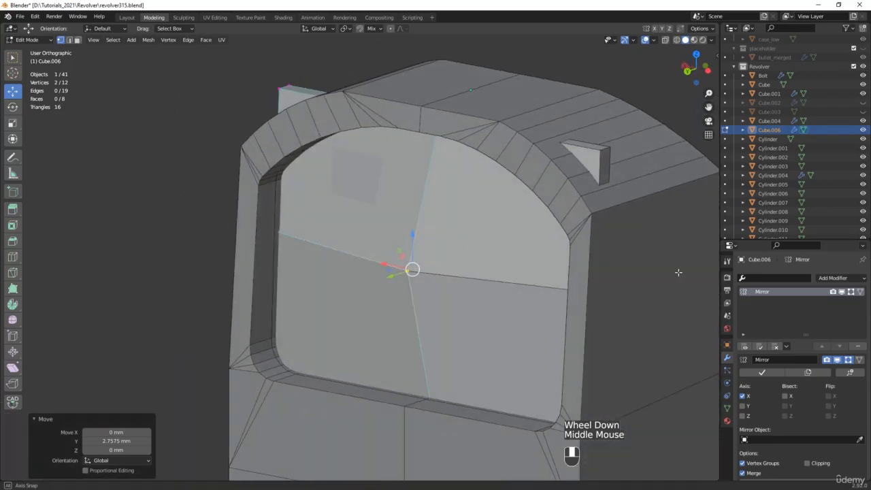
Step: Add a Catmull-Clark Subdivision Surface modifier to the mirrored insert block
{"action": "key", "text": "Tab"}
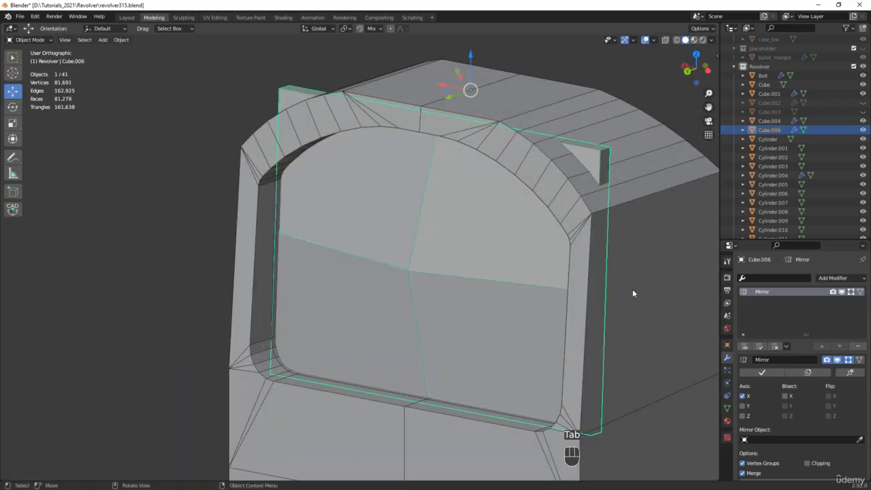
{"action": "left_click", "coordinate": [839, 279]}
{"action": "left_click", "coordinate": [695, 439]}
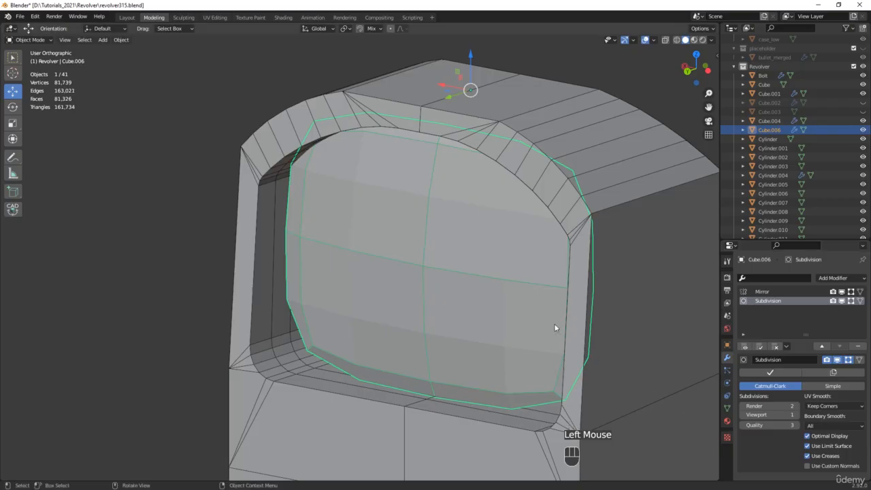
{"action": "middle_click_drag", "start_coordinate": [449, 295], "coordinate": [506, 281]}
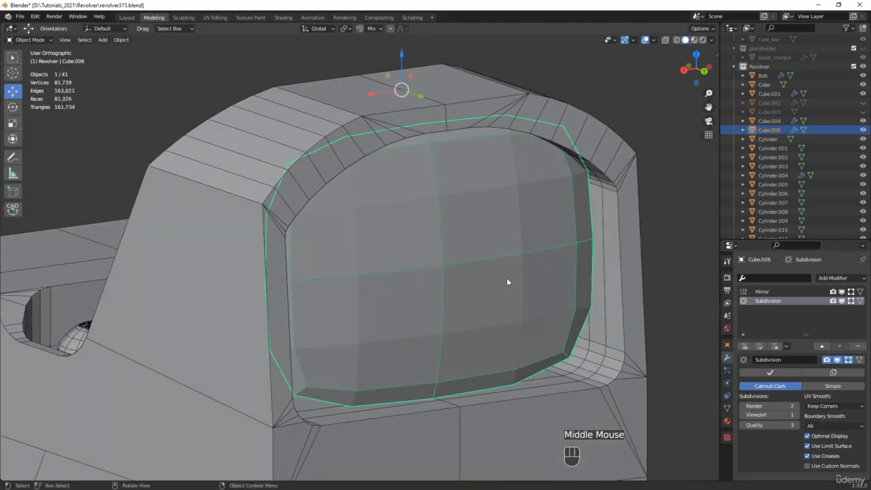
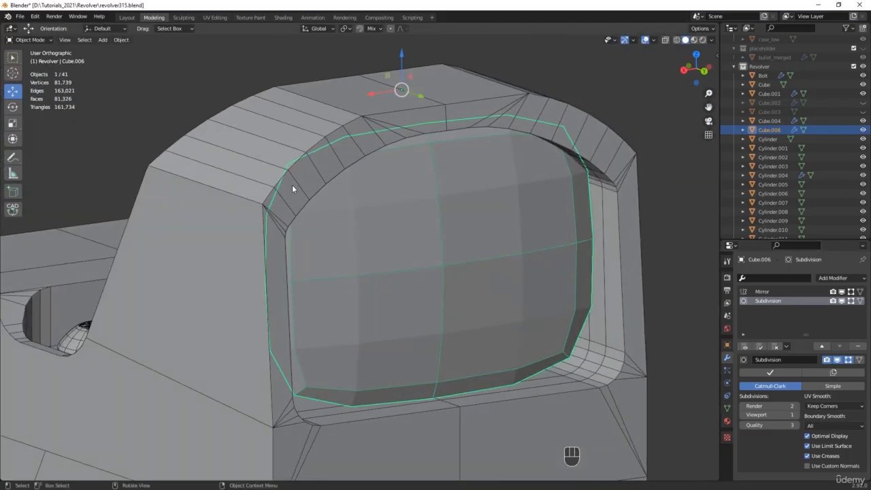
Step: Subdivide the block's horizontal widthwise edges with one cut, adding a vertical loop between the centreline and the outer side
{"action": "key", "text": "Tab"}
{"action": "middle_click_drag", "start_coordinate": [365, 208], "coordinate": [344, 195]}
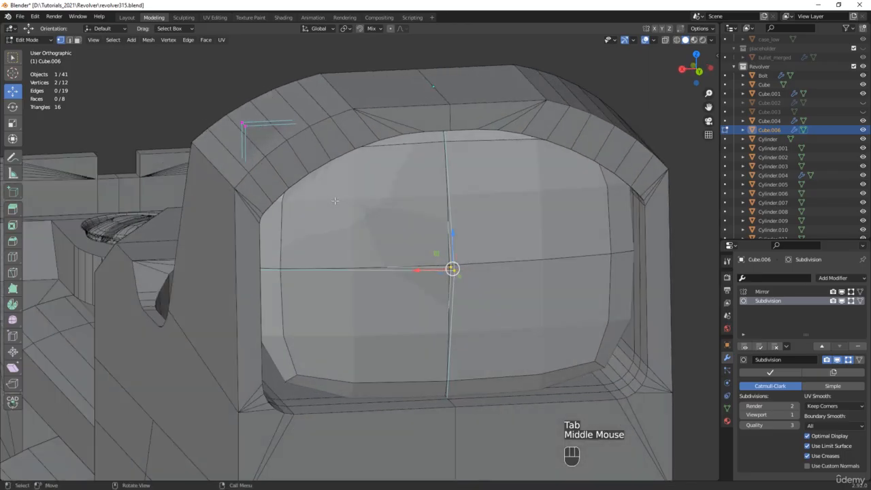
{"action": "key", "text": "alt+z"}
{"action": "key", "text": "2"}
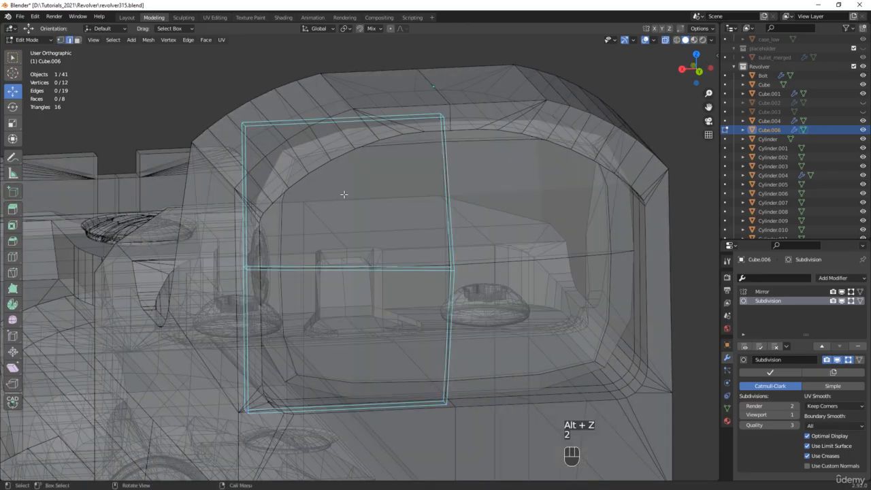
{"action": "left_click", "coordinate": [341, 268], "text": "ctrl+alt"}
{"action": "right_click", "coordinate": [337, 324]}
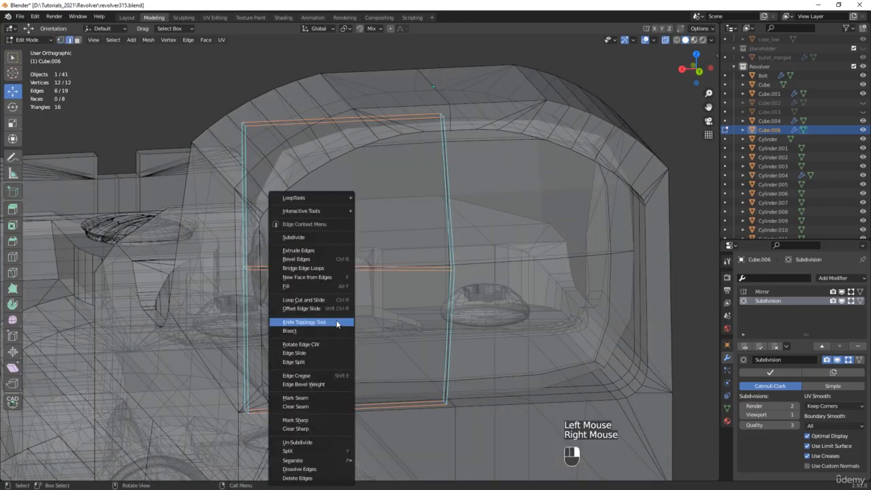
{"action": "left_click", "coordinate": [327, 238]}
{"action": "middle_click_drag", "start_coordinate": [327, 238], "coordinate": [334, 267]}
Step: Move the two mid-height vertices of the new vertical loop about 0.64 mm along Y to smooth the bulge
{"action": "key", "text": "alt+z"}
{"action": "key", "text": "1"}
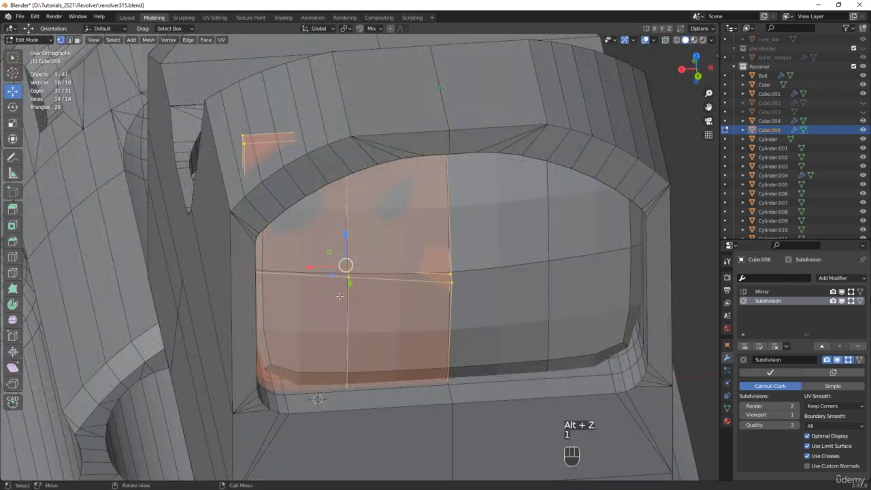
{"action": "left_click", "coordinate": [339, 299]}
{"action": "middle_click_drag", "start_coordinate": [339, 299], "coordinate": [348, 277]}
{"action": "key", "text": "alt+z"}
{"action": "scroll", "coordinate": [346, 276], "scroll_direction": "up", "scroll_amount": 2}
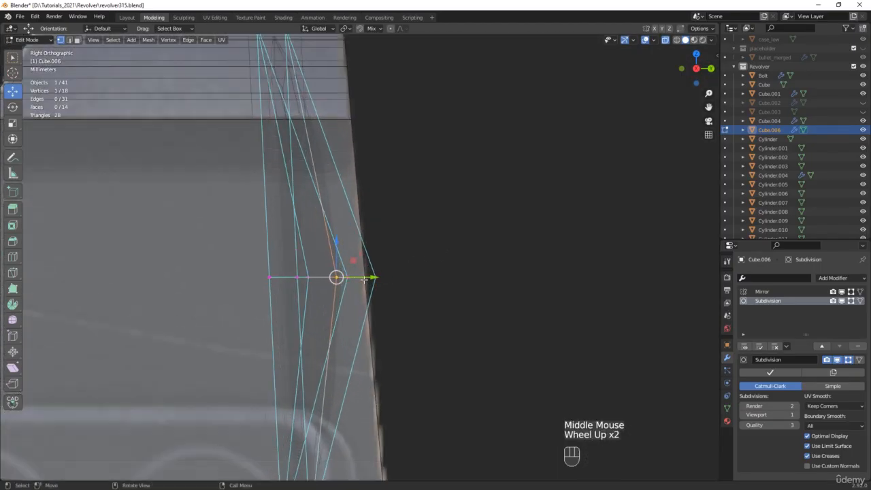
{"action": "left_click_drag", "start_coordinate": [368, 277], "coordinate": [381, 277]}
{"action": "key", "text": "ctrl+z"}
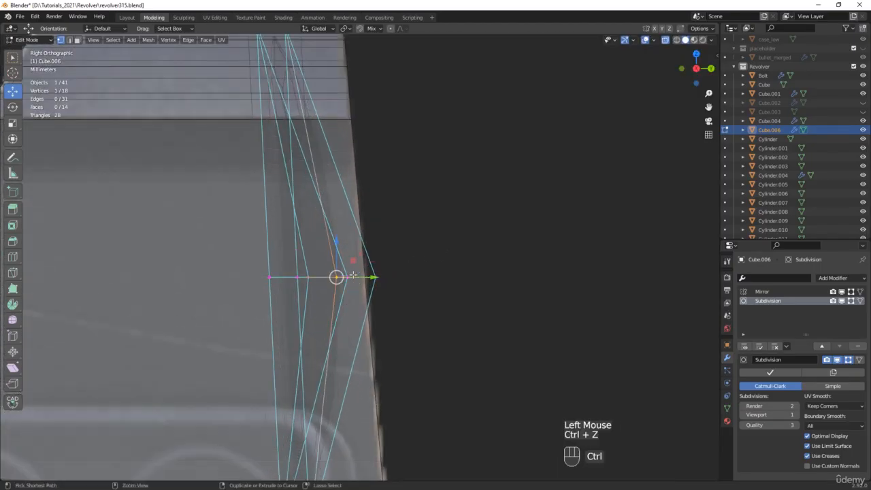
{"action": "middle_click_drag", "start_coordinate": [348, 279], "coordinate": [404, 293]}
{"action": "left_click", "coordinate": [319, 287], "text": "shift"}
{"action": "middle_click_drag", "start_coordinate": [376, 261], "coordinate": [340, 255]}
{"action": "left_click_drag", "start_coordinate": [360, 278], "coordinate": [380, 278]}
{"action": "key", "text": "alt+z"}
{"action": "middle_click_drag", "start_coordinate": [402, 278], "coordinate": [359, 267]}
{"action": "scroll", "coordinate": [345, 265], "scroll_direction": "down", "scroll_amount": 2}
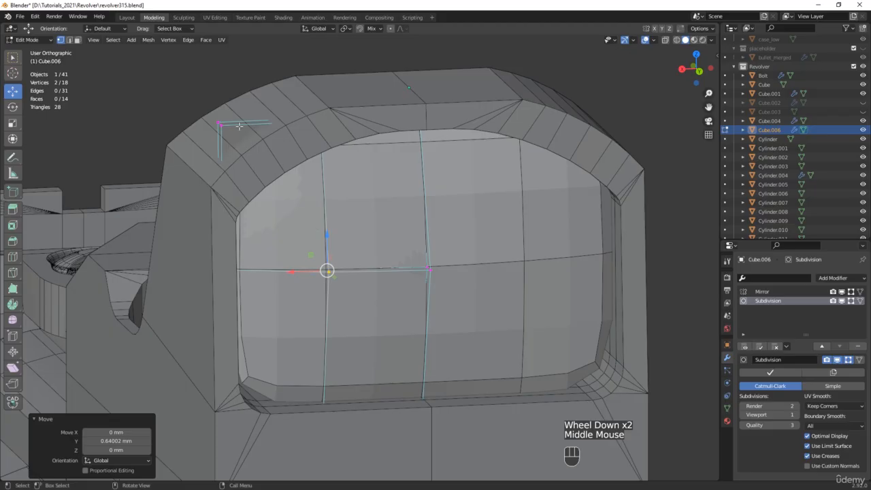
Step: Set a mean crease of 0.67 on the block's top, bottom and outer side edges, including the corner edges, and turn off Optimal Display for the subdivision
{"action": "key", "text": "2"}
{"action": "key", "text": "alt+z"}
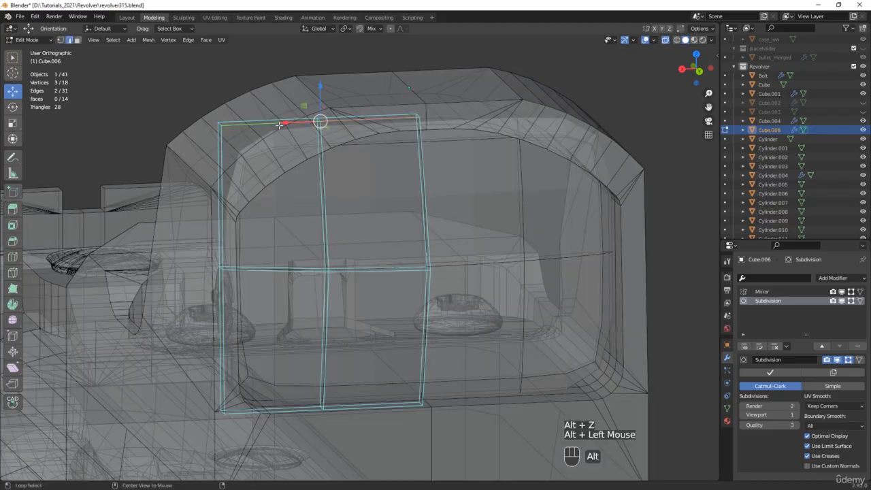
{"action": "left_click", "coordinate": [219, 158], "text": "alt+shift"}
{"action": "middle_click_drag", "start_coordinate": [221, 312], "coordinate": [232, 177]}
{"action": "scroll", "coordinate": [231, 177], "scroll_direction": "up", "scroll_amount": 2}
{"action": "left_click", "coordinate": [232, 165], "text": "alt+shift"}
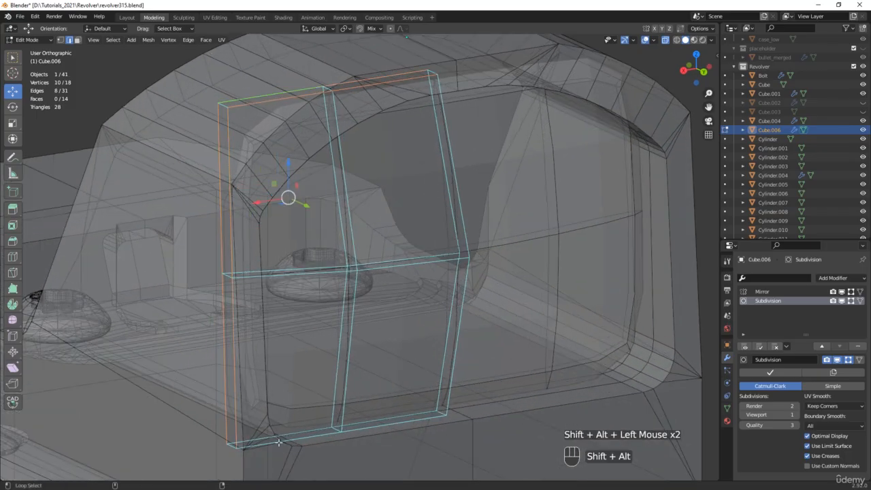
{"action": "middle_click_drag", "start_coordinate": [279, 434], "coordinate": [265, 437]}
{"action": "scroll", "coordinate": [258, 440], "scroll_direction": "up", "scroll_amount": 2}
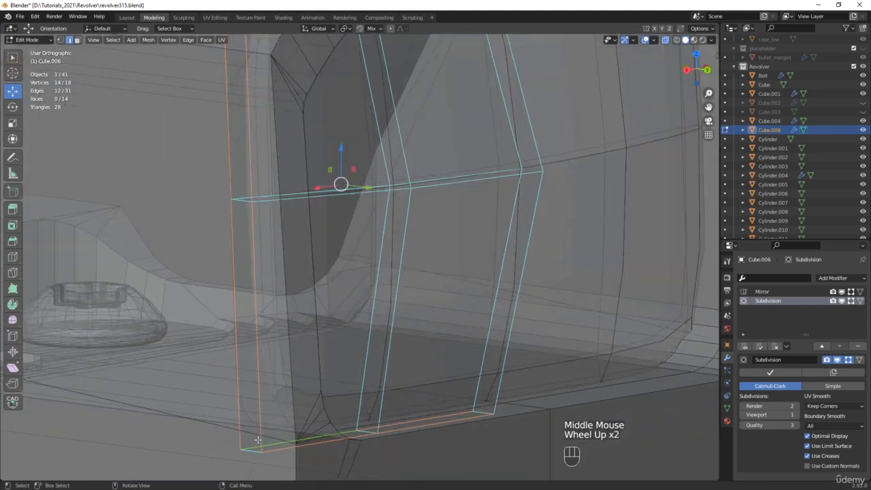
{"action": "left_click", "coordinate": [251, 450], "text": "shift"}
{"action": "scroll", "coordinate": [287, 406], "scroll_direction": "down", "scroll_amount": 2}
{"action": "middle_click_drag", "start_coordinate": [298, 168], "coordinate": [289, 204]}
{"action": "scroll", "coordinate": [264, 138], "scroll_direction": "up", "scroll_amount": 2}
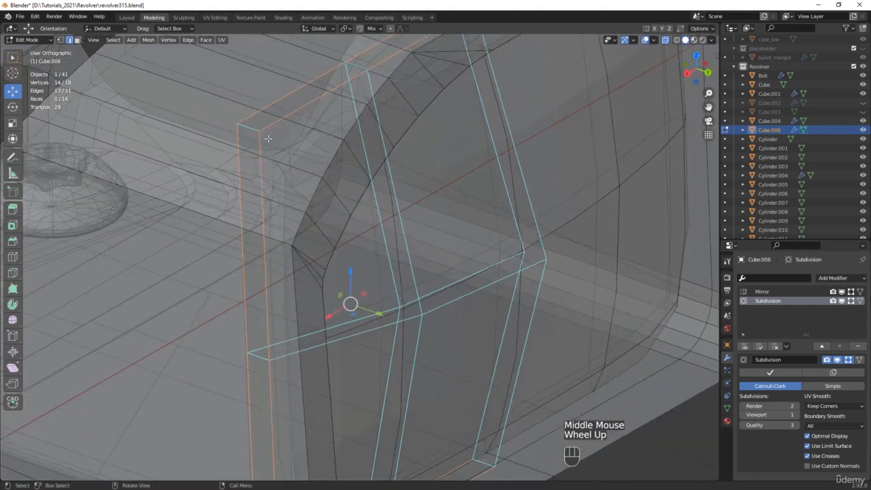
{"action": "left_click", "coordinate": [239, 122], "text": "shift"}
{"action": "scroll", "coordinate": [354, 169], "scroll_direction": "down", "scroll_amount": 2}
{"action": "middle_click_drag", "start_coordinate": [354, 169], "coordinate": [471, 191]}
{"action": "key", "text": "alt+z"}
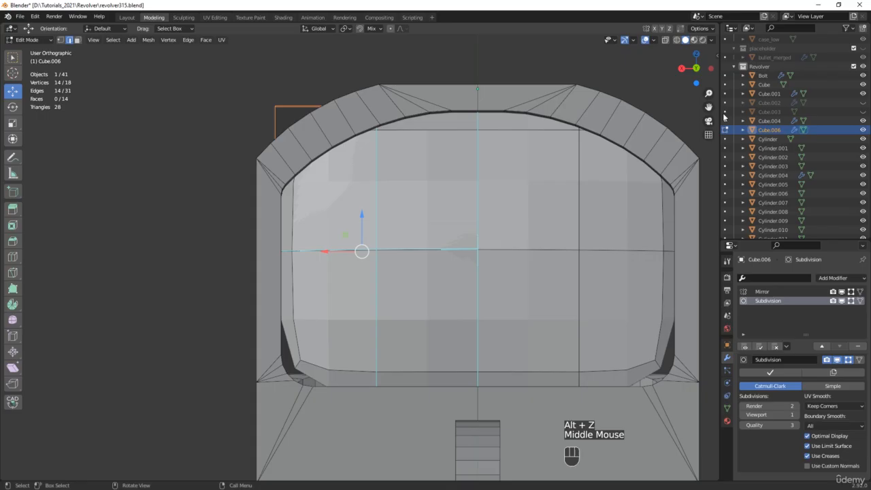
{"action": "left_click", "coordinate": [715, 56]}
{"action": "left_click", "coordinate": [713, 57]}
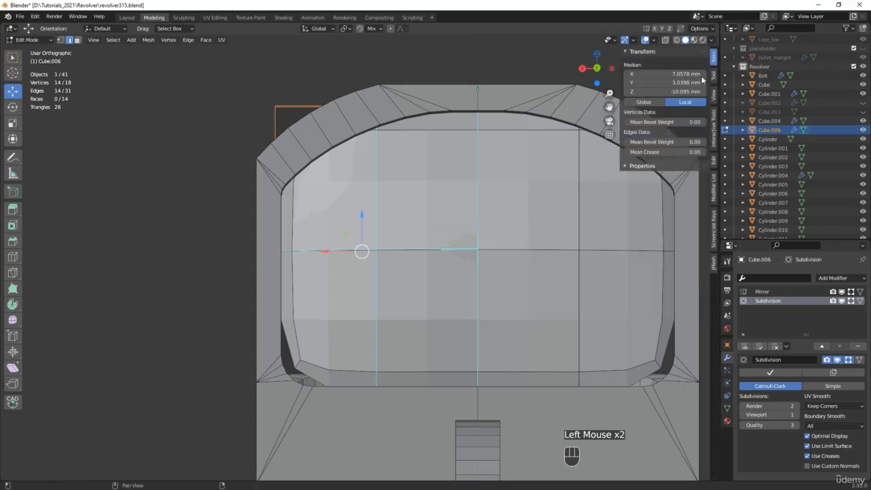
{"action": "left_click_drag", "start_coordinate": [663, 152], "coordinate": [687, 152]}
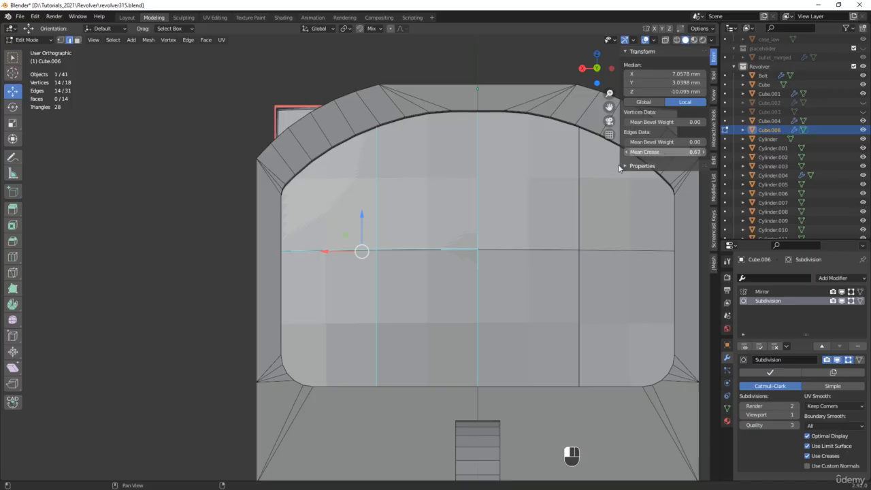
{"action": "middle_click_drag", "start_coordinate": [619, 168], "coordinate": [721, 326]}
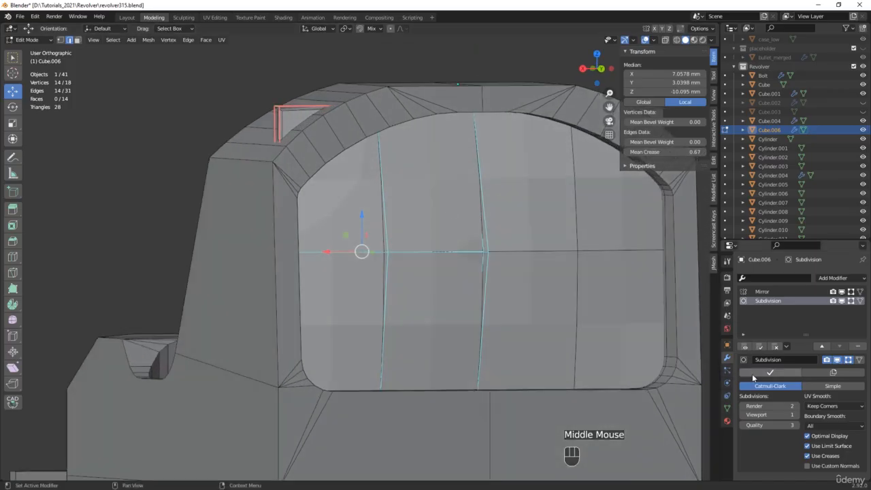
{"action": "left_click", "coordinate": [808, 435]}
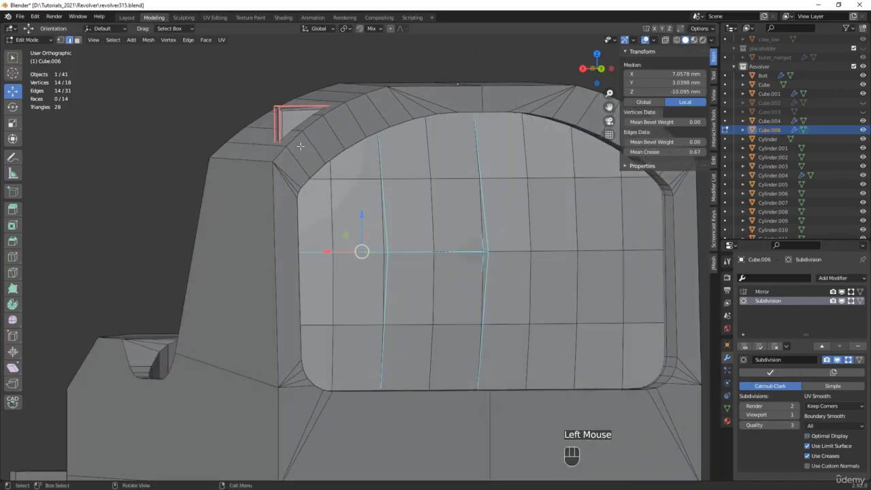
Step: Lower the block's two upper outer corner vertices along Z to follow the frame's arch, and return to Object Mode
{"action": "scroll", "coordinate": [268, 113], "scroll_direction": "up", "scroll_amount": 2}
{"action": "left_click", "coordinate": [284, 127]}
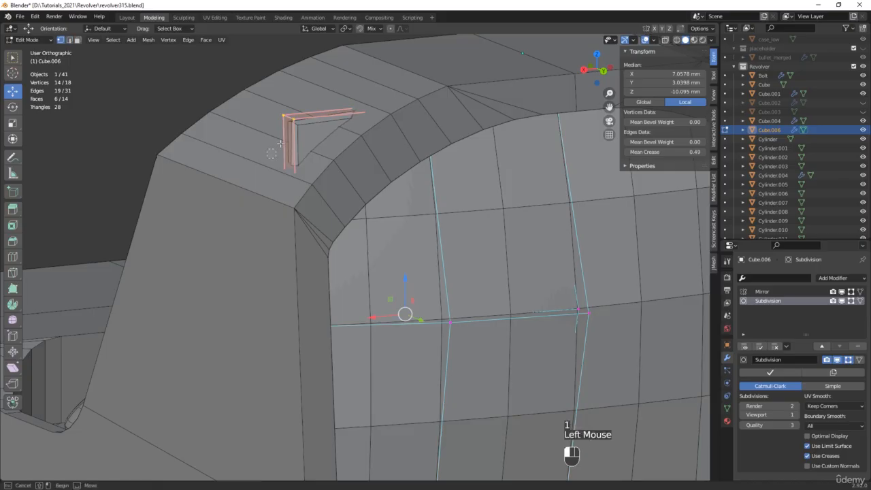
{"action": "middle_click_drag", "start_coordinate": [284, 127], "coordinate": [287, 116]}
{"action": "key", "text": "alt+z"}
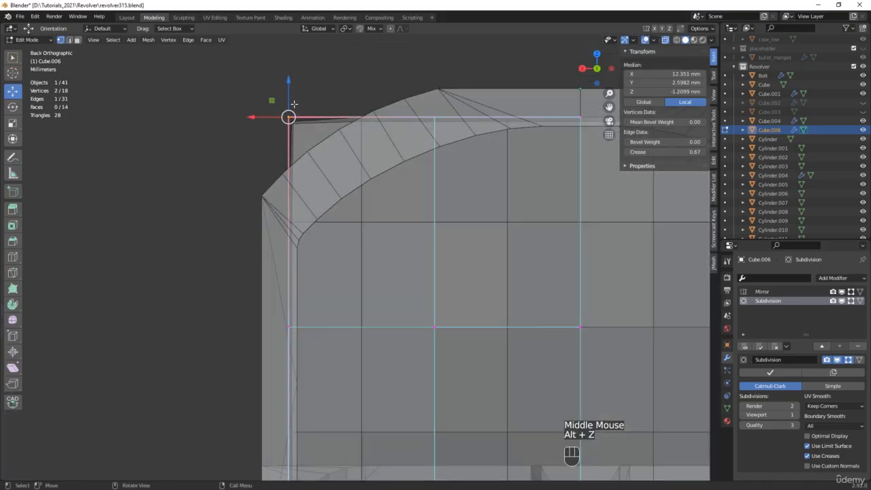
{"action": "left_click_drag", "start_coordinate": [288, 92], "coordinate": [297, 175]}
{"action": "scroll", "coordinate": [385, 171], "scroll_direction": "down", "scroll_amount": 2}
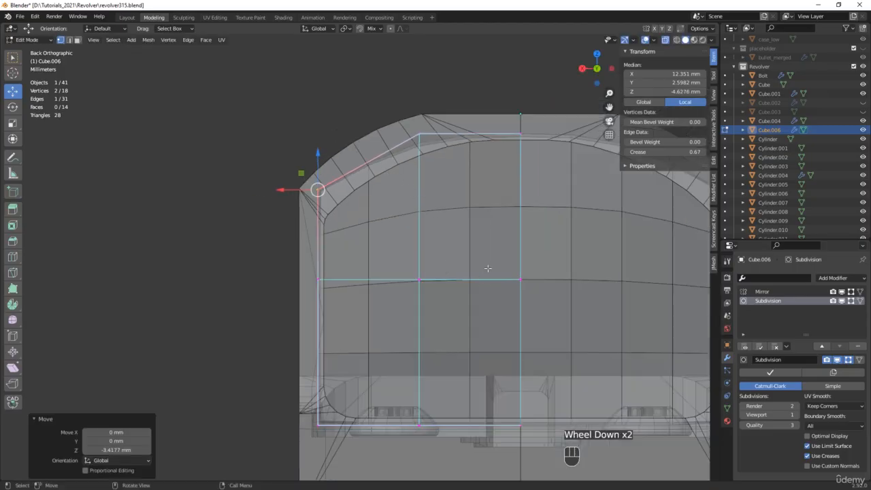
{"action": "key", "text": "ctrl+z"}
{"action": "middle_click_drag", "start_coordinate": [510, 200], "coordinate": [336, 233], "text": "shift"}
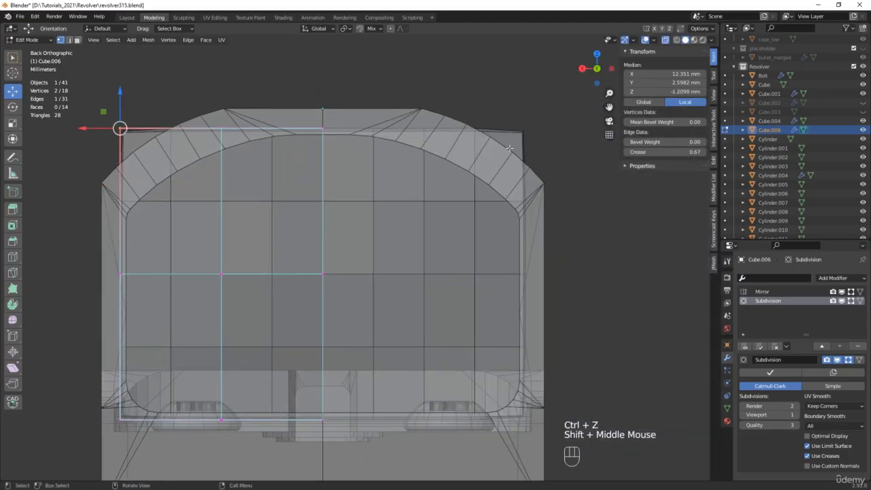
{"action": "left_click_drag", "start_coordinate": [119, 102], "coordinate": [121, 166]}
{"action": "middle_click_drag", "start_coordinate": [197, 315], "coordinate": [340, 259], "text": "shift"}
{"action": "key", "text": "alt+z"}
{"action": "key", "text": "Tab"}
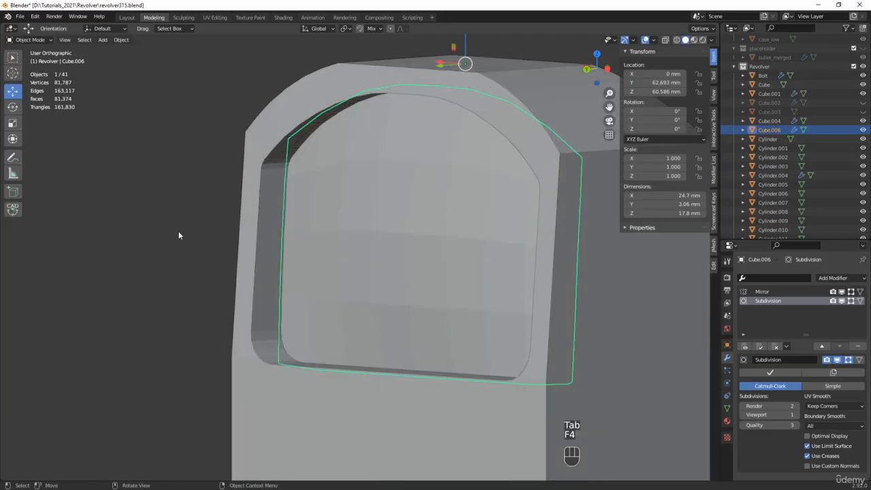
Step: Shade the insert block smooth and enable Auto Smooth at 30° in its mesh normals
{"action": "scroll", "coordinate": [179, 233], "scroll_direction": "down", "scroll_amount": 2}
{"action": "middle_click_drag", "start_coordinate": [179, 233], "coordinate": [441, 238]}
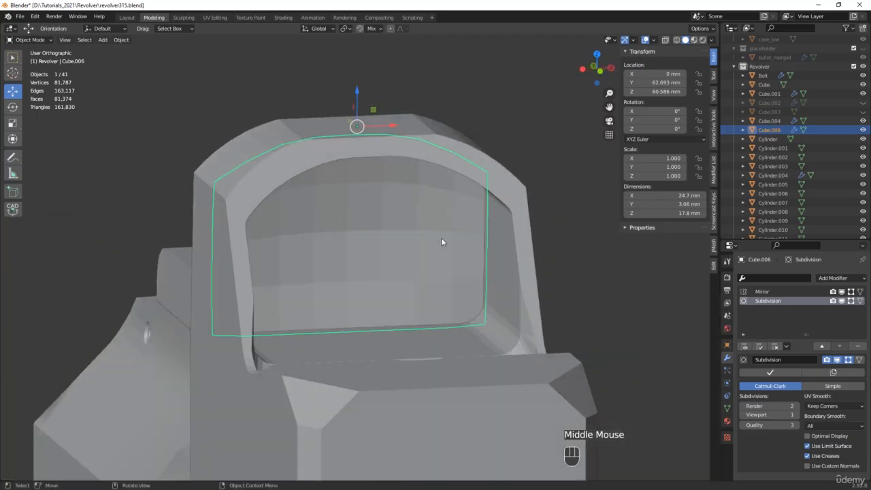
{"action": "right_click", "coordinate": [403, 237]}
{"action": "left_click", "coordinate": [404, 235]}
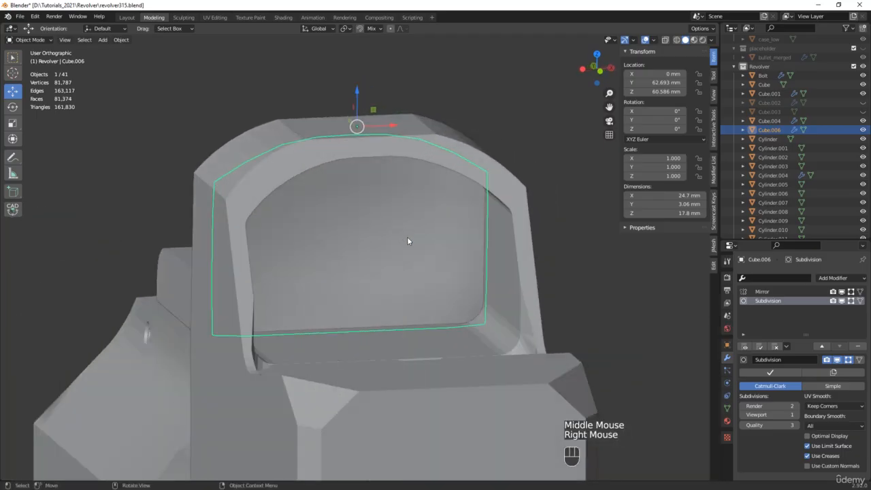
{"action": "middle_click_drag", "start_coordinate": [384, 253], "coordinate": [511, 254]}
{"action": "left_click", "coordinate": [727, 408]}
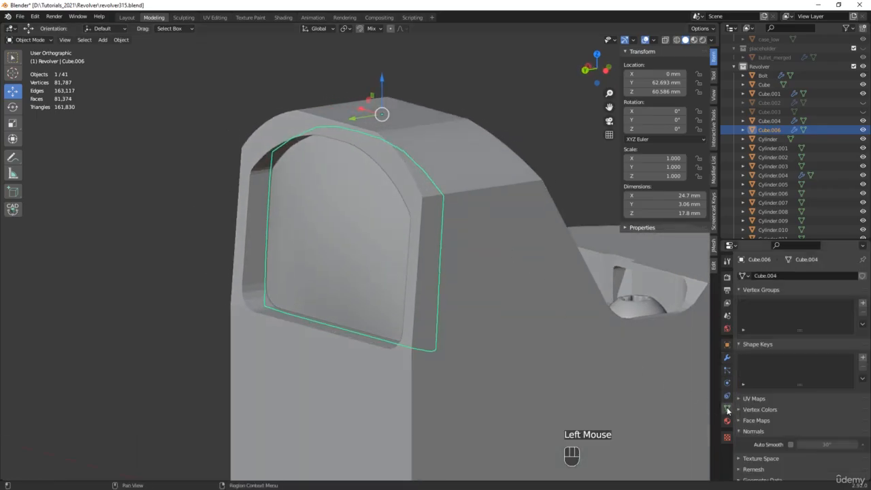
{"action": "left_click", "coordinate": [790, 444]}
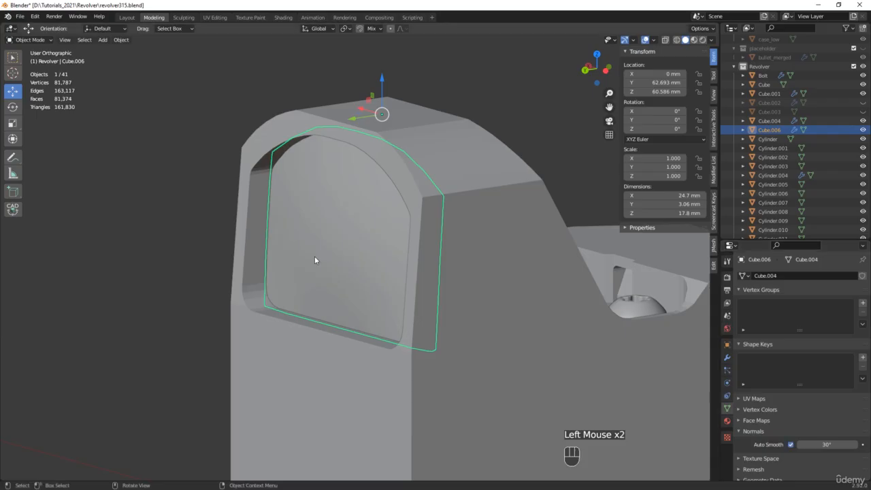
Step: Edit the revolver frame mesh and subdivide the widthwise edges along the bottom of the opening with four cuts
{"action": "middle_click_drag", "start_coordinate": [314, 256], "coordinate": [629, 264]}
{"action": "scroll", "coordinate": [453, 297], "scroll_direction": "up", "scroll_amount": 2}
{"action": "left_click", "coordinate": [426, 337]}
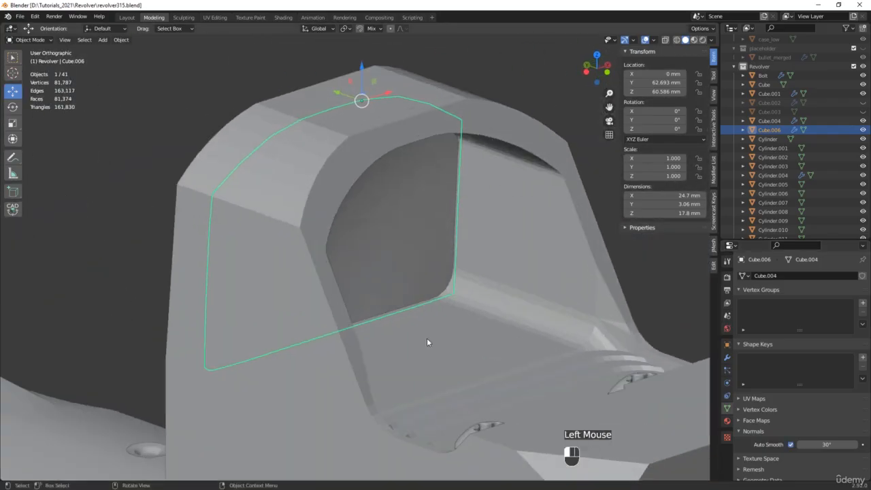
{"action": "key", "text": "Tab"}
{"action": "middle_click_drag", "start_coordinate": [426, 338], "coordinate": [488, 291]}
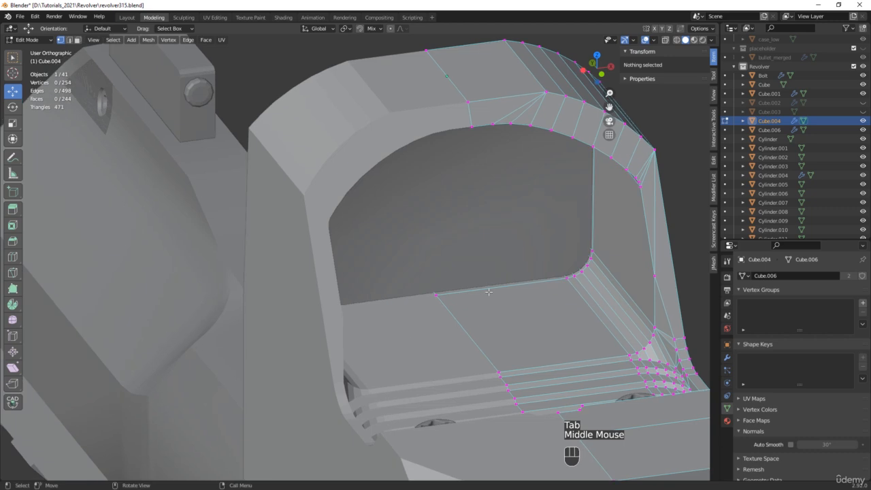
{"action": "key", "text": "alt+z"}
{"action": "key", "text": "2"}
{"action": "left_click_drag", "start_coordinate": [480, 238], "coordinate": [488, 302]}
{"action": "right_click", "coordinate": [515, 300]}
{"action": "left_click", "coordinate": [491, 237]}
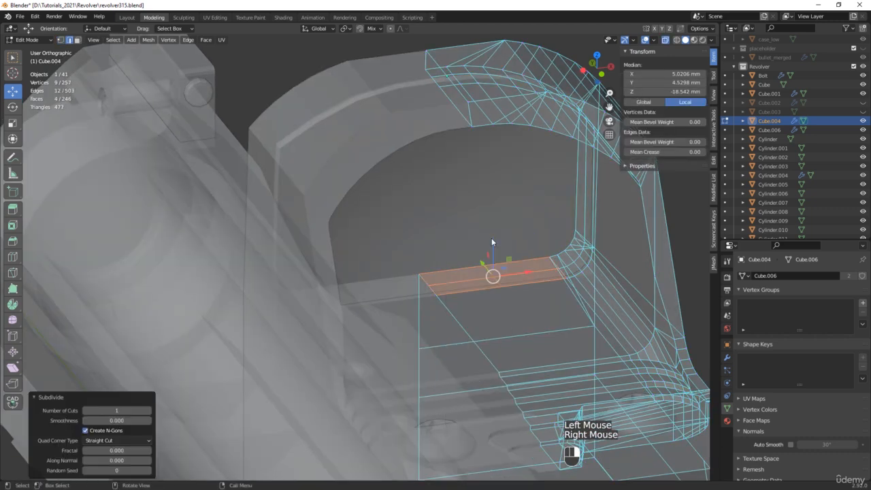
{"action": "double_click", "coordinate": [149, 411]}
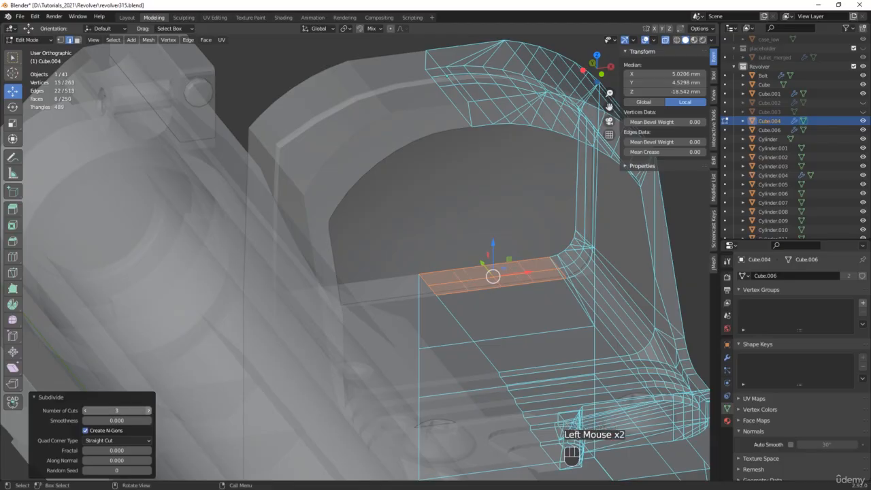
Step: Connect the new vertices on the opening's lower edge to the outer corner vertex of the floor, fanning the edges out
{"action": "scroll", "coordinate": [524, 282], "scroll_direction": "up", "scroll_amount": 3}
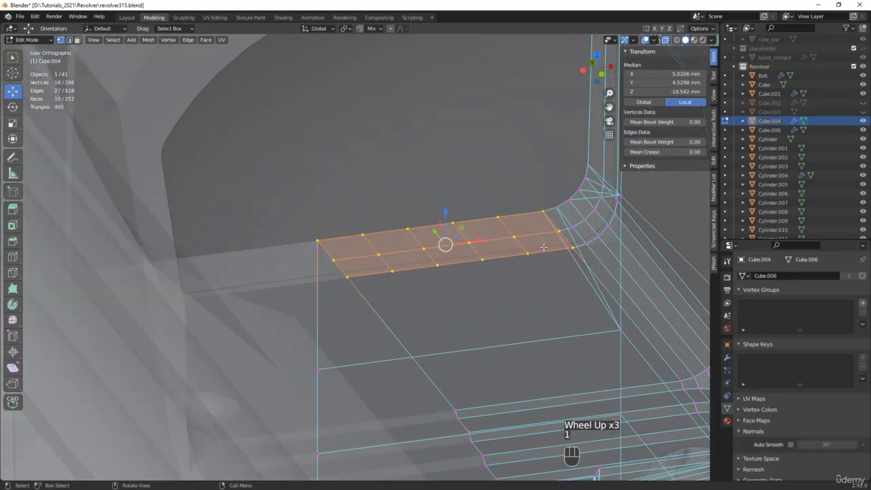
{"action": "left_click_drag", "start_coordinate": [476, 248], "coordinate": [539, 289]}
{"action": "key", "text": "alt+z"}
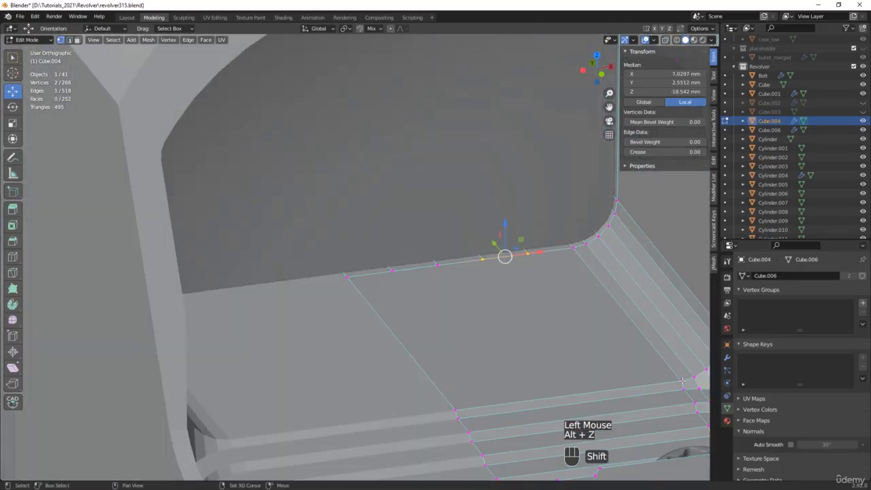
{"action": "left_click", "coordinate": [682, 381], "text": "shift"}
{"action": "key", "text": "f"}
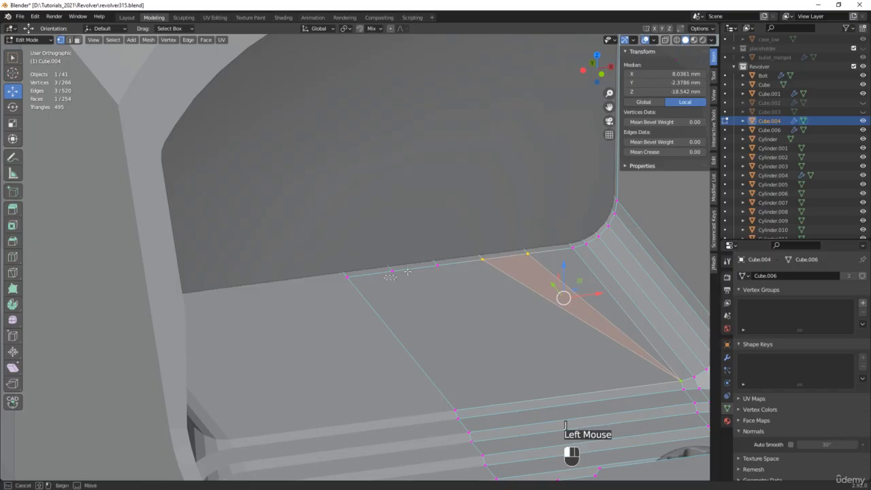
{"action": "left_click_drag", "start_coordinate": [451, 263], "coordinate": [452, 264]}
{"action": "left_click", "coordinate": [675, 381], "text": "shift"}
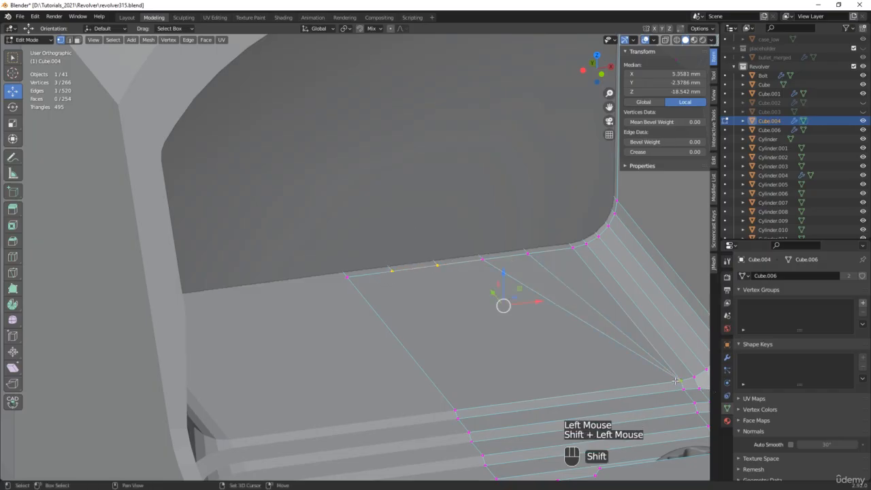
{"action": "key", "text": "f"}
Step: Dissolve the four short cross edges on the lower ledge on the opposite side of the opening
{"action": "scroll", "coordinate": [676, 381], "scroll_direction": "down", "scroll_amount": 2}
{"action": "middle_click_drag", "start_coordinate": [676, 381], "coordinate": [548, 309]}
{"action": "scroll", "coordinate": [547, 309], "scroll_direction": "up", "scroll_amount": 2}
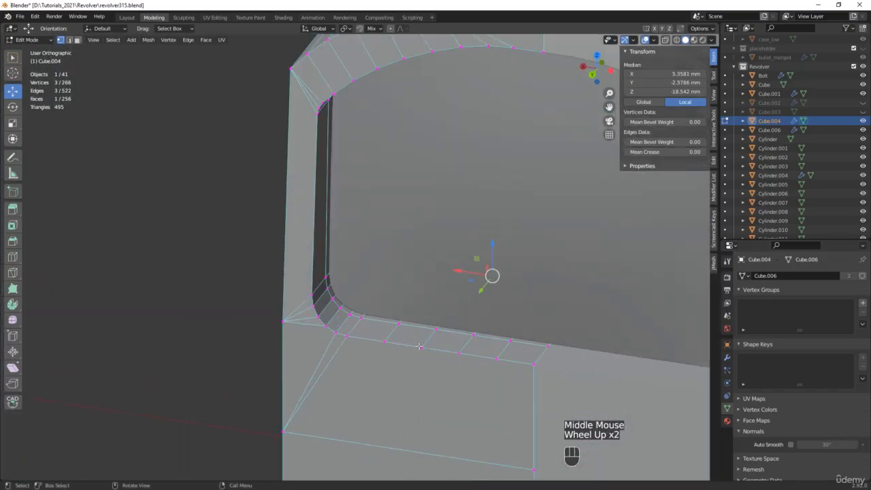
{"action": "left_click", "coordinate": [389, 333]}
{"action": "left_click", "coordinate": [429, 338], "text": "shift"}
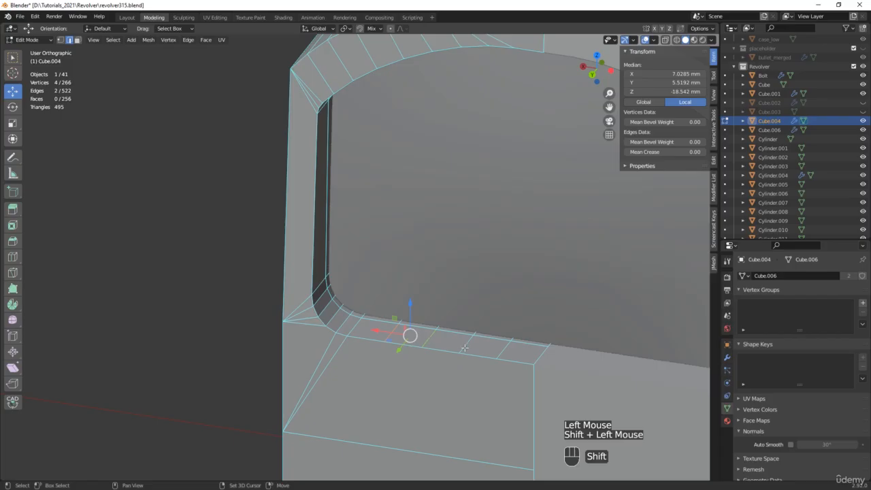
{"action": "key", "text": "x"}
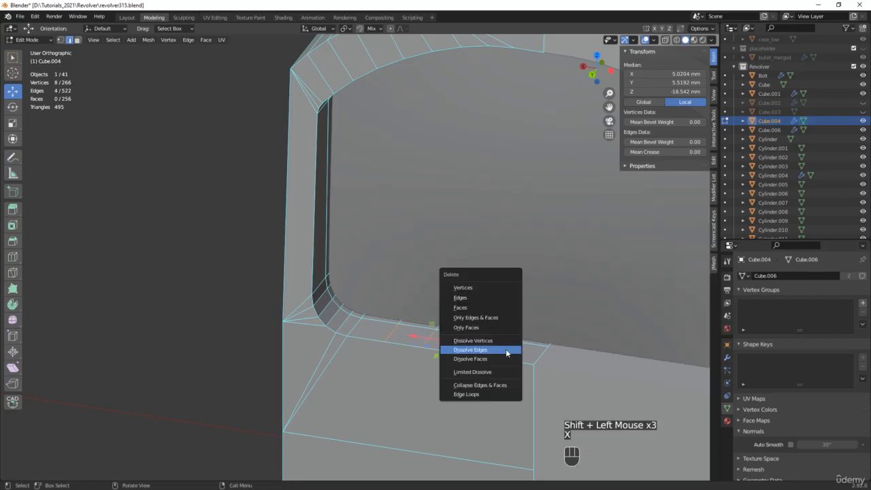
{"action": "left_click", "coordinate": [490, 350]}
Step: Connect the remaining vertices along that ledge's inner edge to the ledge's outer corner vertex in two pairs
{"action": "scroll", "coordinate": [377, 327], "scroll_direction": "up", "scroll_amount": 2}
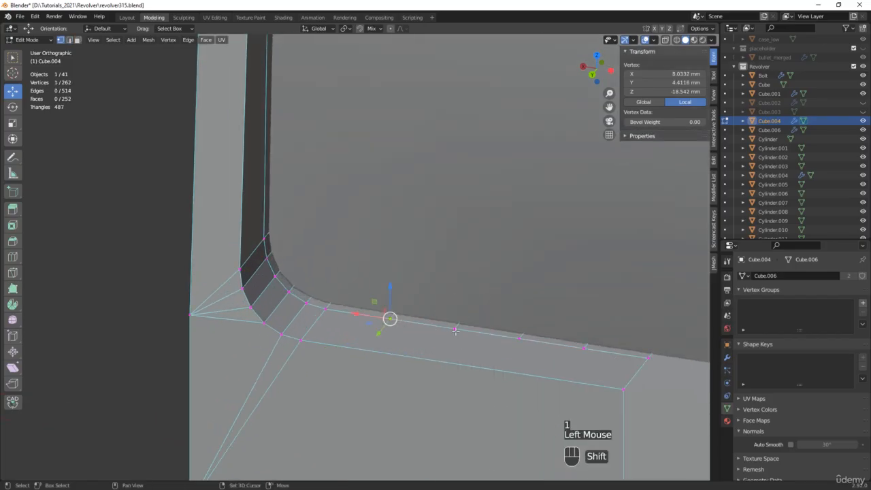
{"action": "left_click", "coordinate": [455, 327], "text": "shift"}
{"action": "key", "text": "j"}
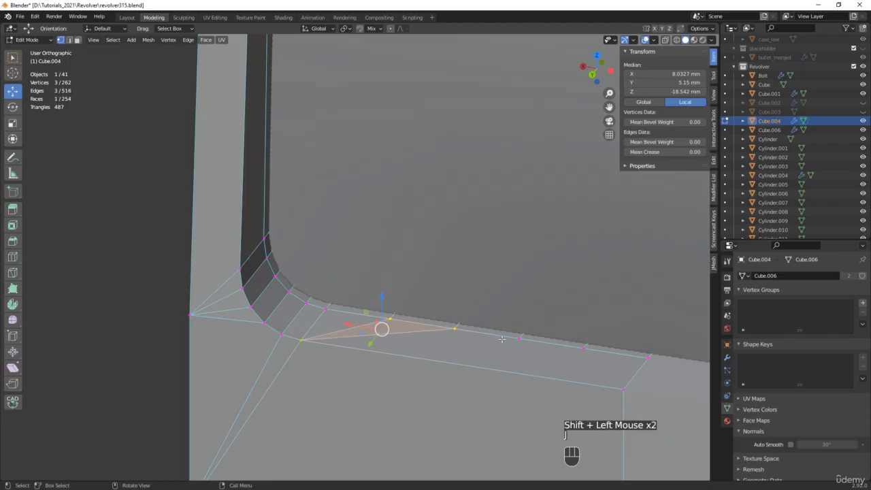
{"action": "left_click", "coordinate": [517, 338]}
{"action": "left_click", "coordinate": [583, 347], "text": "shift"}
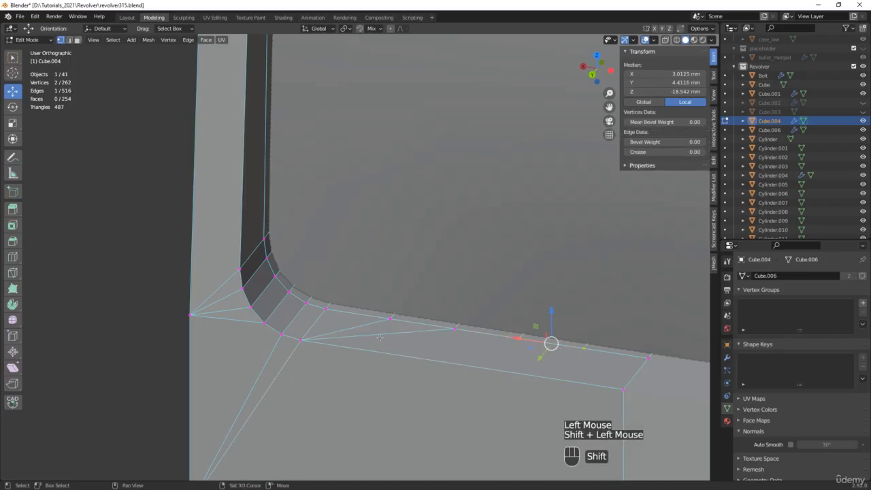
{"action": "left_click", "coordinate": [300, 341], "text": "shift"}
Step: Select the narrow ring of faces lining the opening around the insert, and hide all other faces of the frame
{"action": "scroll", "coordinate": [300, 341], "scroll_direction": "down", "scroll_amount": 4}
{"action": "middle_click_drag", "start_coordinate": [300, 340], "coordinate": [378, 330]}
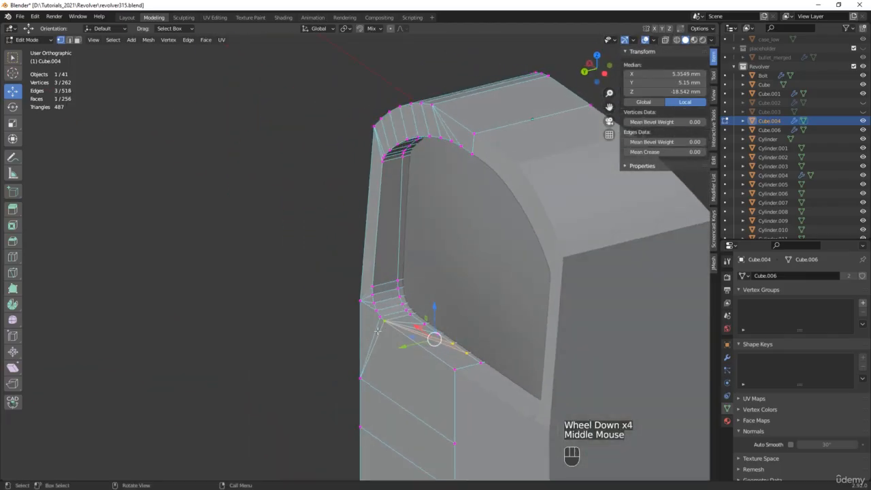
{"action": "scroll", "coordinate": [468, 350], "scroll_direction": "up", "scroll_amount": 2}
{"action": "key", "text": "2"}
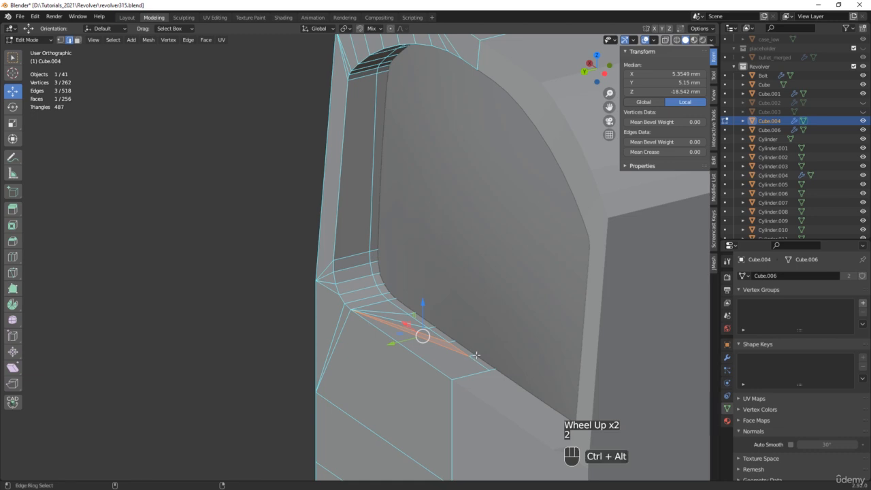
{"action": "left_click", "coordinate": [441, 337], "text": "ctrl+alt"}
{"action": "left_click", "coordinate": [78, 41], "text": "ctrl"}
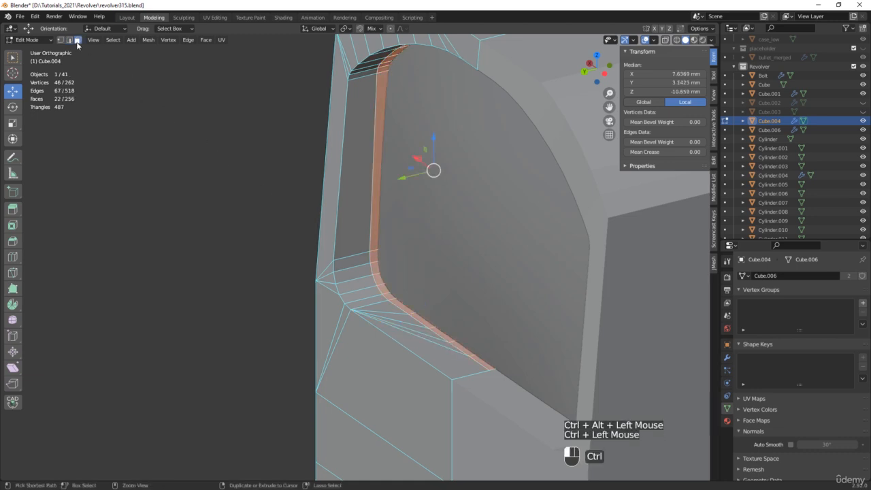
{"action": "scroll", "coordinate": [399, 236], "scroll_direction": "down", "scroll_amount": 2}
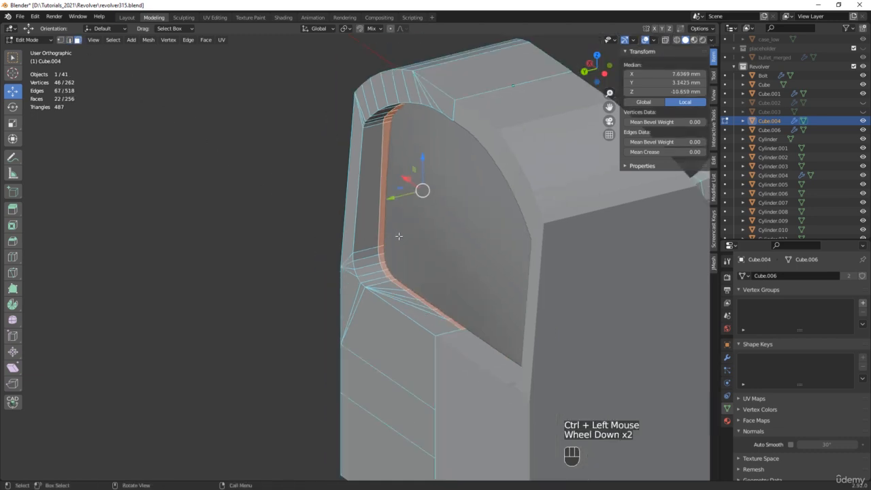
{"action": "key", "text": "ctrl+i"}
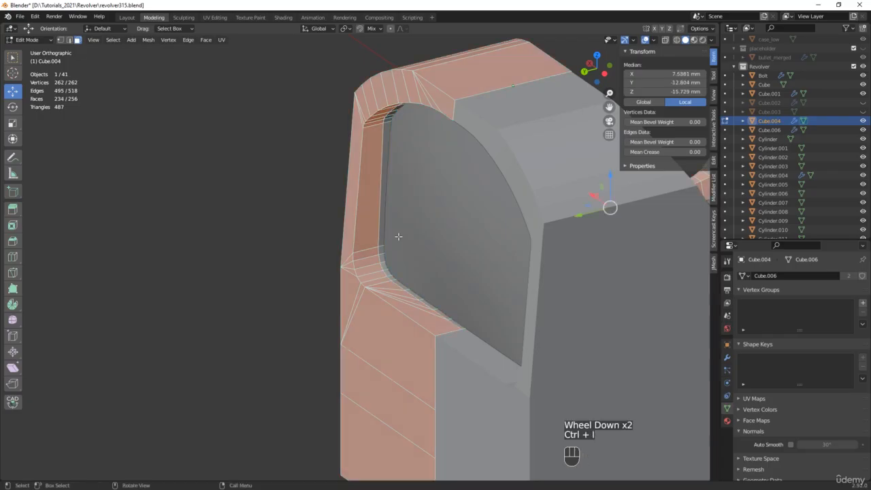
{"action": "key", "text": "h"}
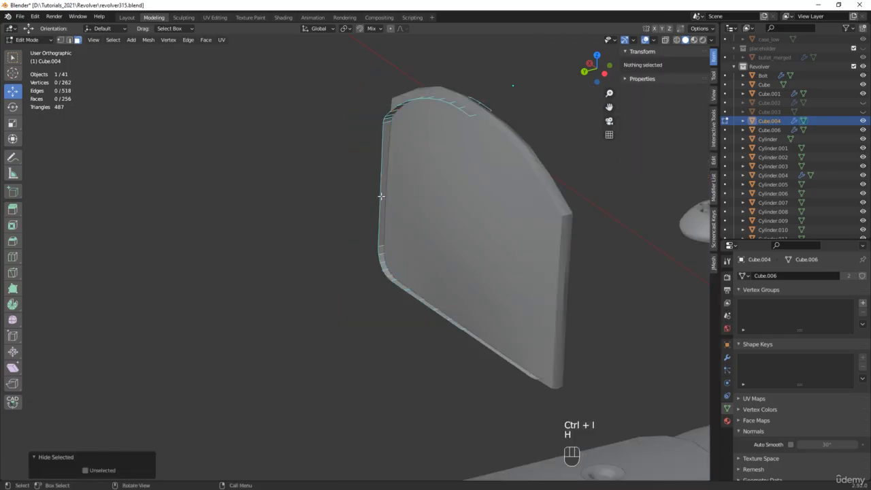
Step: Move the ring's bottom face beside the centreline along Y in top view, using smooth proportional editing to follow the insert's bulge
{"action": "middle_click_drag", "start_coordinate": [380, 196], "coordinate": [464, 295]}
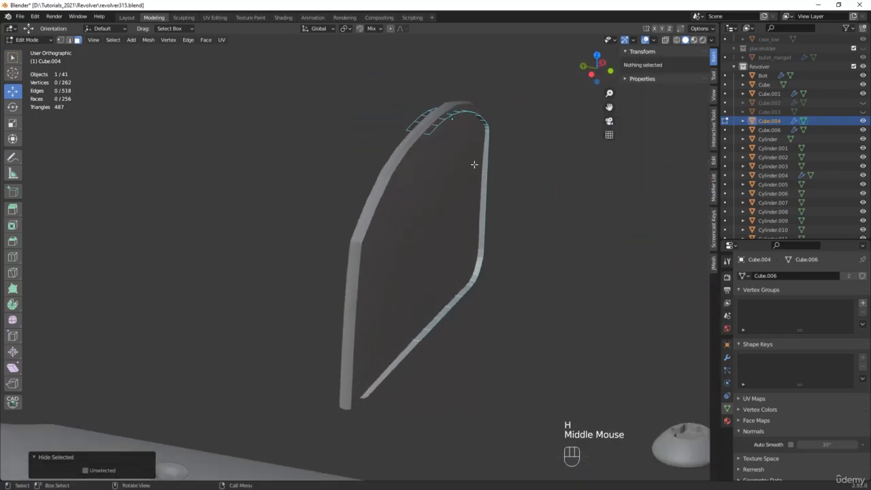
{"action": "middle_click_drag", "start_coordinate": [424, 344], "coordinate": [342, 382]}
{"action": "left_click", "coordinate": [396, 342], "text": "alt"}
{"action": "key", "text": "alt+z"}
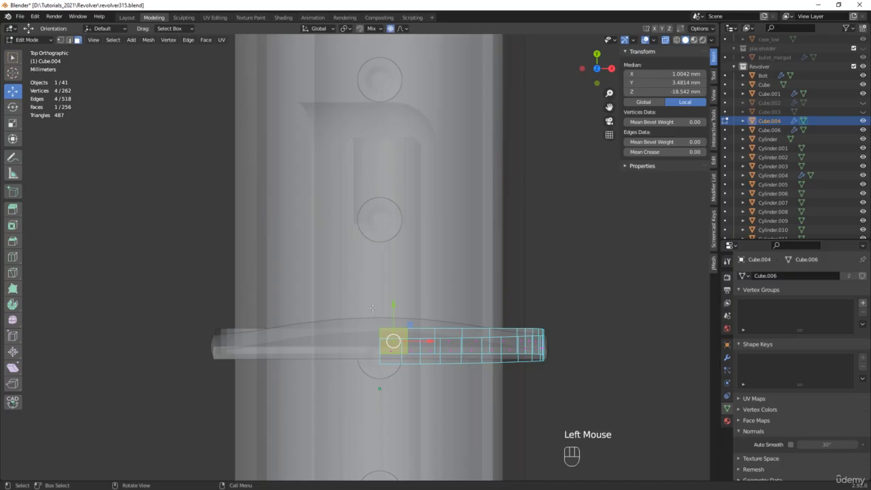
{"action": "left_click_drag", "start_coordinate": [393, 315], "coordinate": [395, 305]}
{"action": "scroll", "coordinate": [395, 307], "scroll_direction": "up", "scroll_amount": 2}
{"action": "scroll", "coordinate": [395, 306], "scroll_direction": "up", "scroll_amount": 1}
{"action": "scroll", "coordinate": [395, 306], "scroll_direction": "down", "scroll_amount": 9}
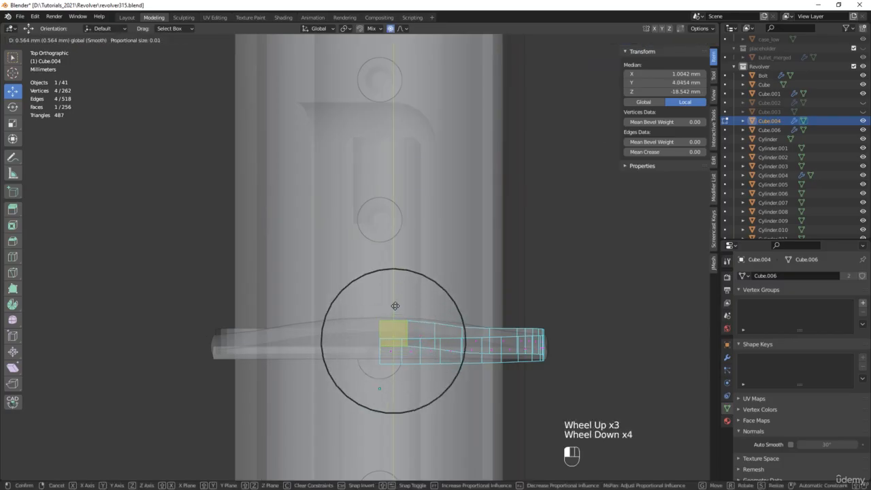
{"action": "scroll", "coordinate": [395, 305], "scroll_direction": "down", "scroll_amount": 1}
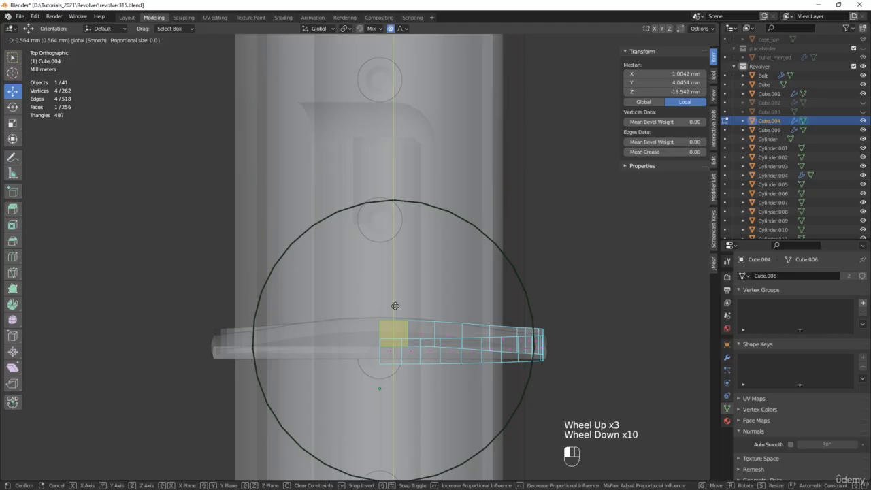
{"action": "left_click_drag", "start_coordinate": [395, 305], "coordinate": [396, 296]}
{"action": "scroll", "coordinate": [395, 302], "scroll_direction": "down", "scroll_amount": 1}
Step: Reveal the frame's hidden faces and return to Object Mode
{"action": "middle_click_drag", "start_coordinate": [396, 295], "coordinate": [432, 350]}
{"action": "key", "text": "alt+z"}
{"action": "key", "text": "alt+h"}
{"action": "key", "text": "Tab"}
Step: Open the insert block for editing with the wireframe shown, and select its four bottom vertices nearest the centreline
{"action": "left_click", "coordinate": [440, 291]}
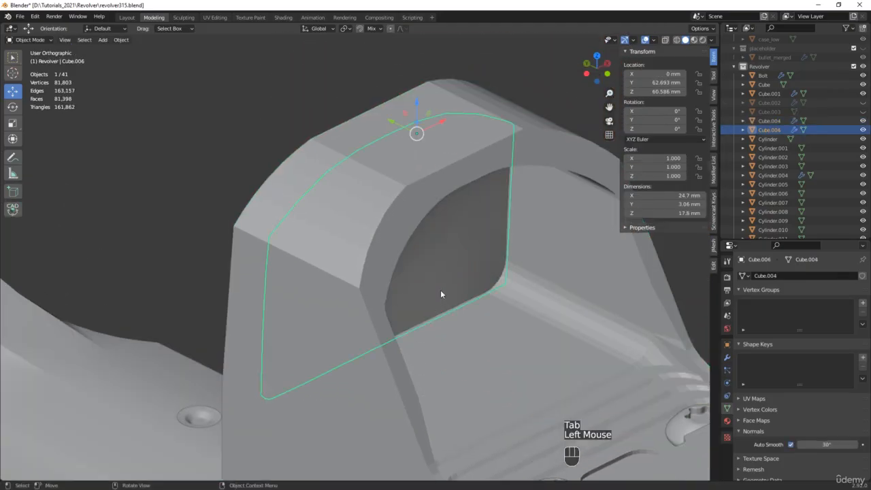
{"action": "key", "text": "Tab"}
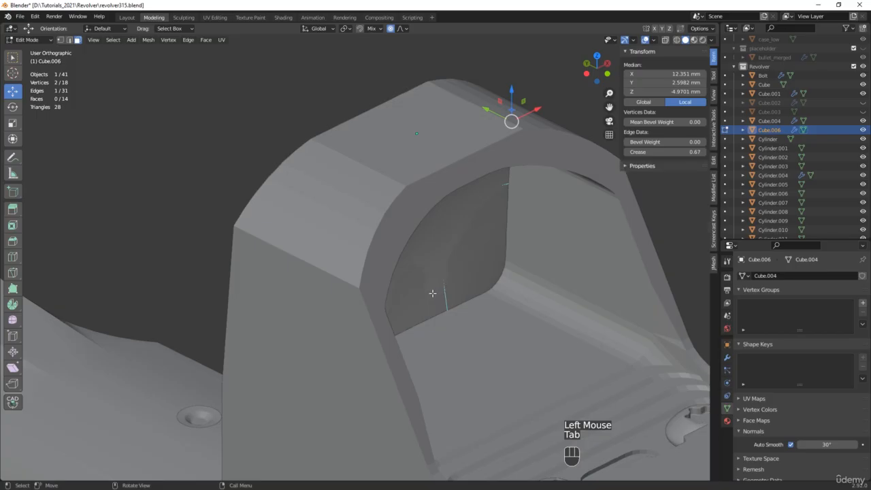
{"action": "middle_click_drag", "start_coordinate": [431, 295], "coordinate": [407, 290]}
{"action": "scroll", "coordinate": [377, 312], "scroll_direction": "up", "scroll_amount": 3}
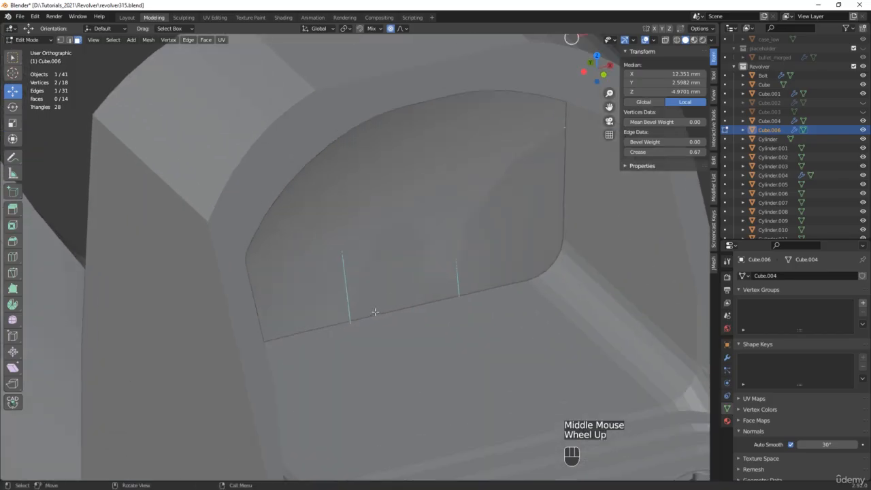
{"action": "key", "text": "F4"}
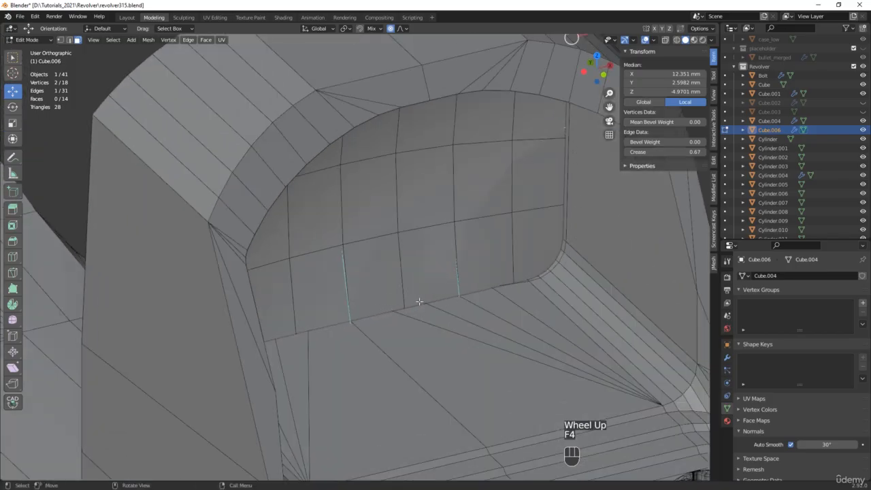
{"action": "key", "text": "alt+z"}
{"action": "key", "text": "1"}
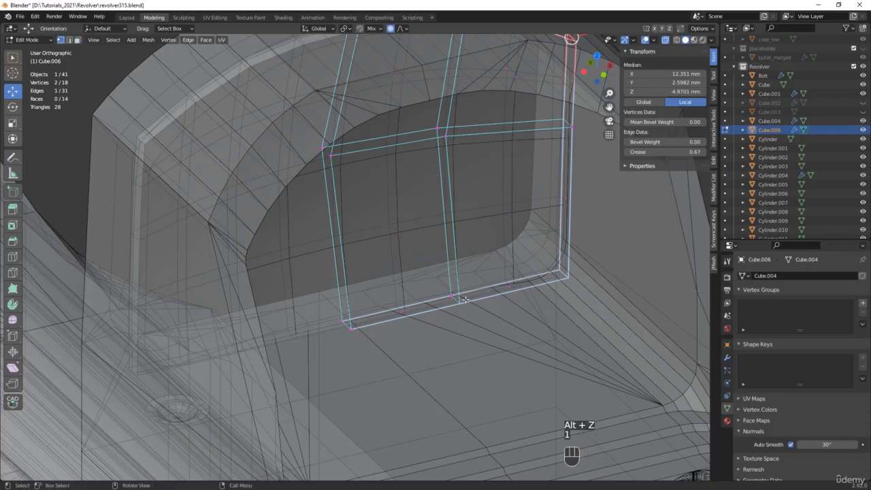
{"action": "left_click_drag", "start_coordinate": [485, 280], "coordinate": [330, 342]}
{"action": "scroll", "coordinate": [376, 304], "scroll_direction": "up", "scroll_amount": 2}
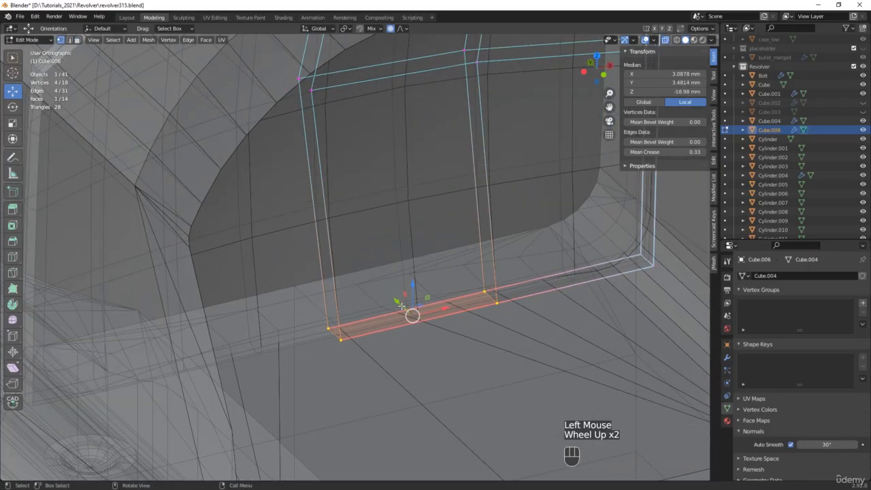
Step: Try moving the selected bottom vertices of the insert along Y with proportional editing, and undo the move
{"action": "middle_click_drag", "start_coordinate": [401, 305], "coordinate": [398, 305]}
{"action": "key", "text": "alt+z"}
{"action": "left_click_drag", "start_coordinate": [397, 305], "coordinate": [406, 309]}
{"action": "key", "text": "ctrl+z"}
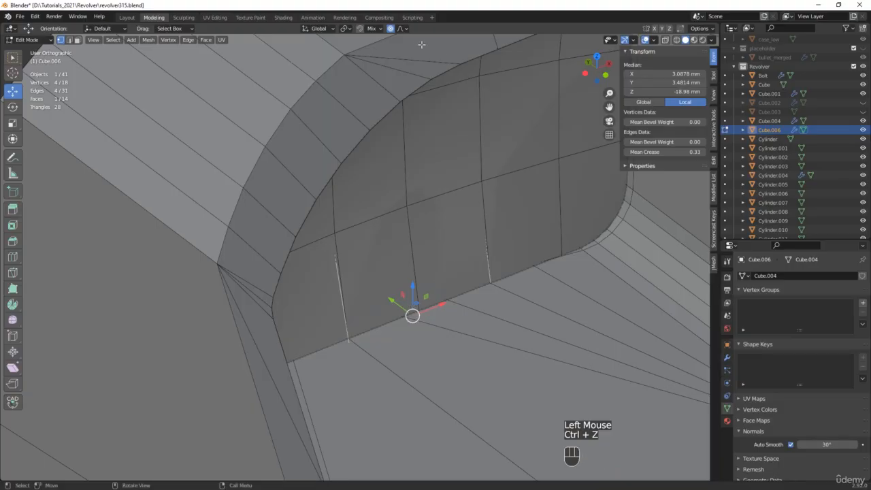
Step: Turn off proportional editing, move the insert's four bottom vertices about 0.58 mm along Y, and push the two on the centreline further
{"action": "left_click", "coordinate": [390, 29]}
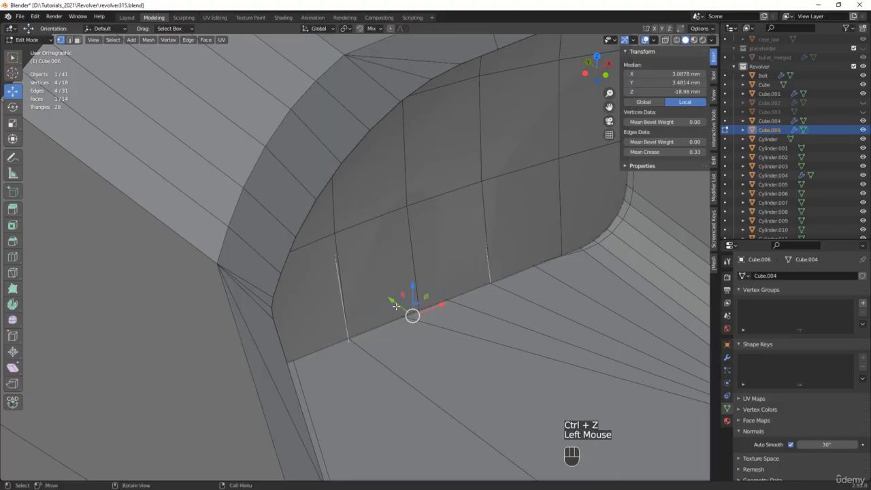
{"action": "left_click_drag", "start_coordinate": [393, 302], "coordinate": [383, 294]}
{"action": "key", "text": "alt+z"}
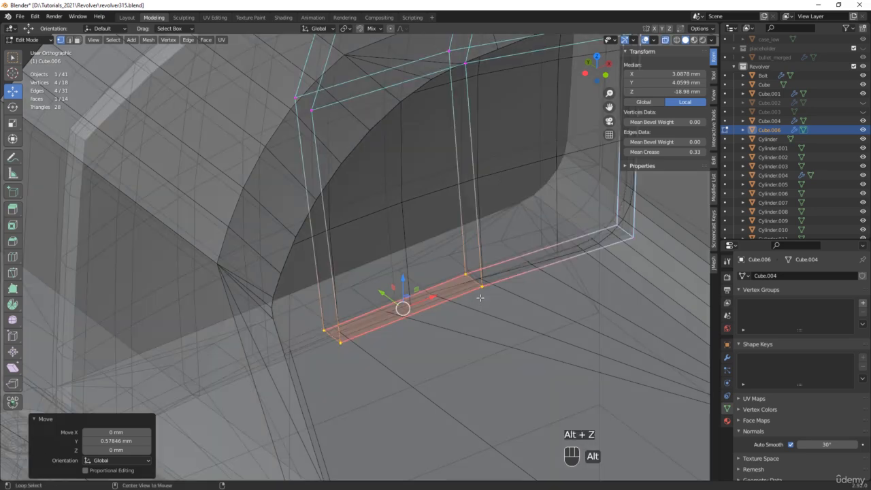
{"action": "left_click", "coordinate": [345, 318], "text": "ctrl"}
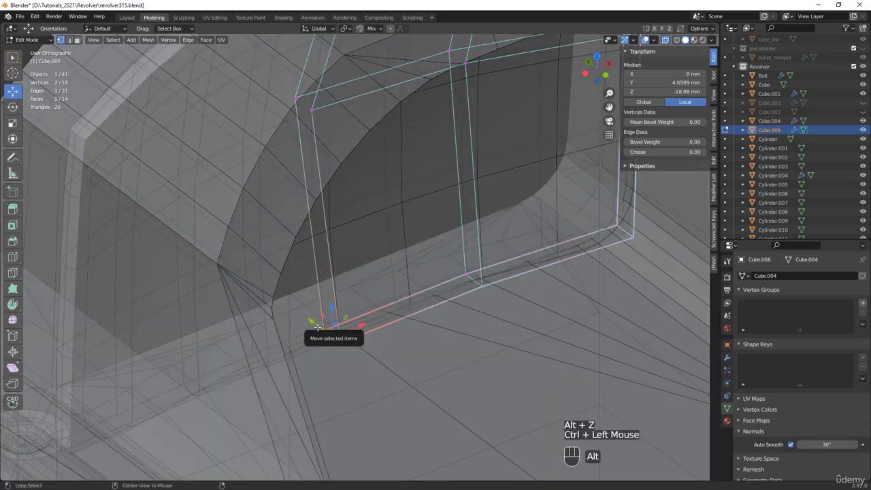
{"action": "key", "text": "alt+z"}
{"action": "left_click_drag", "start_coordinate": [313, 323], "coordinate": [304, 310]}
Step: Move the insert's four inner bottom vertices further along Y, and shift the pair away from the centreline about 0.21 mm more
{"action": "middle_click_drag", "start_coordinate": [304, 310], "coordinate": [256, 295]}
{"action": "key", "text": "alt+z"}
{"action": "left_click_drag", "start_coordinate": [198, 355], "coordinate": [352, 231]}
{"action": "key", "text": "alt+z"}
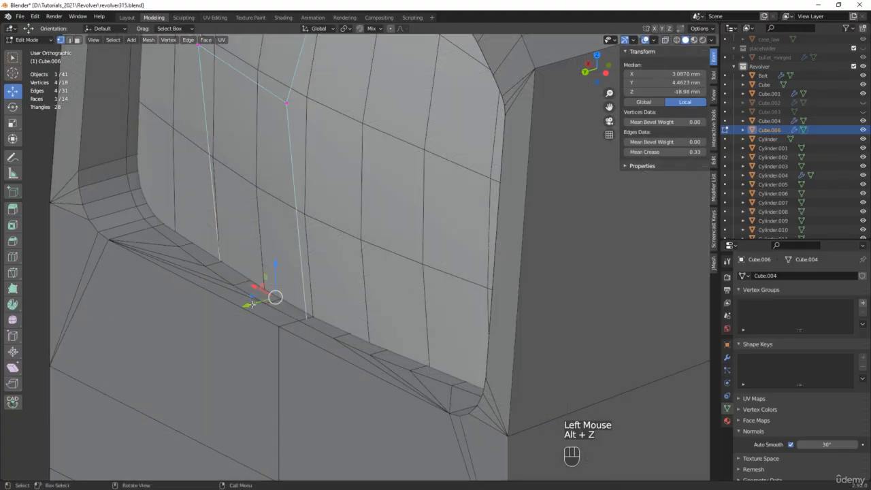
{"action": "left_click_drag", "start_coordinate": [252, 304], "coordinate": [241, 303]}
{"action": "key", "text": "alt+z"}
{"action": "left_click", "coordinate": [234, 274]}
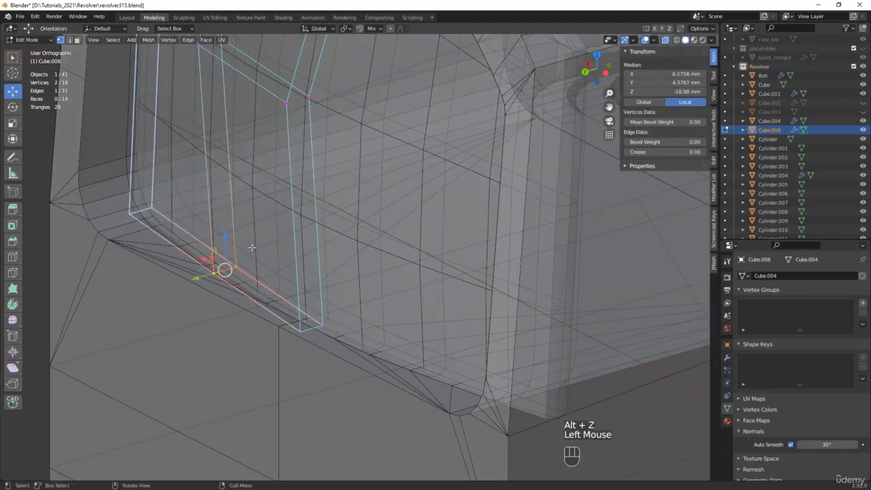
{"action": "key", "text": "alt+z"}
{"action": "left_click_drag", "start_coordinate": [196, 278], "coordinate": [192, 274]}
Step: Open the frame for editing and select the ring of faces lining its opening around the insert
{"action": "scroll", "coordinate": [233, 299], "scroll_direction": "down", "scroll_amount": 2}
{"action": "middle_click_drag", "start_coordinate": [232, 299], "coordinate": [567, 279]}
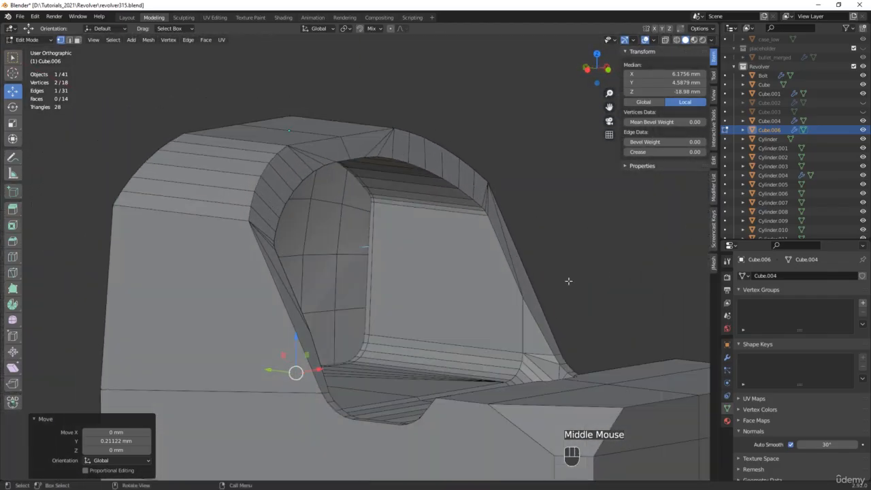
{"action": "middle_click_drag", "start_coordinate": [401, 330], "coordinate": [377, 345]}
{"action": "scroll", "coordinate": [377, 346], "scroll_direction": "up", "scroll_amount": 2}
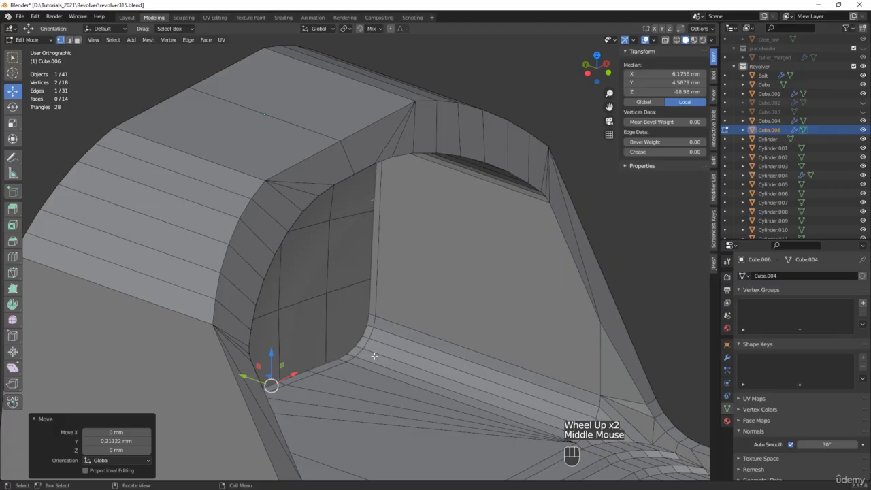
{"action": "key", "text": "Tab"}
{"action": "left_click", "coordinate": [384, 357]}
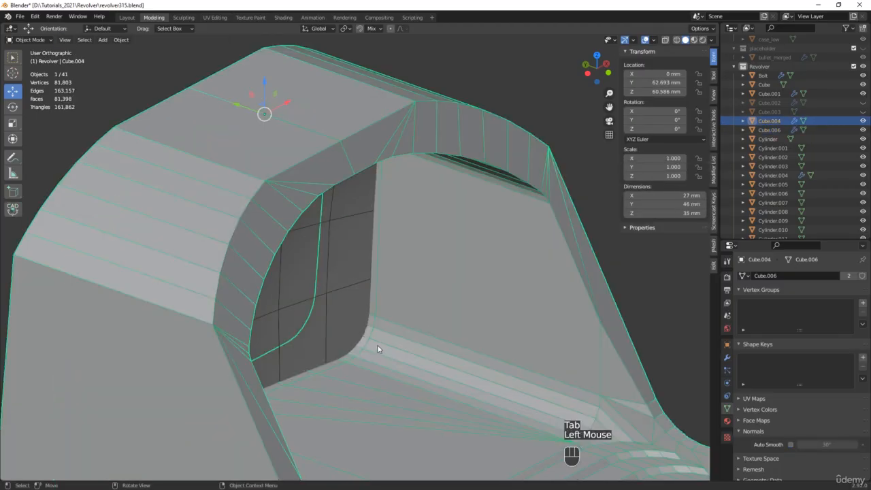
{"action": "key", "text": "Tab"}
{"action": "key", "text": "2"}
{"action": "left_click", "coordinate": [366, 337], "text": "ctrl+alt"}
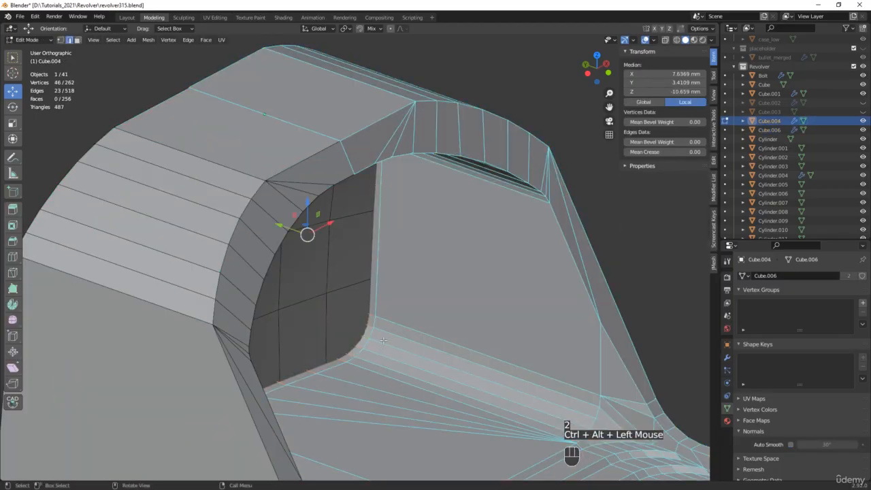
{"action": "left_click", "coordinate": [364, 292], "text": "ctrl"}
Step: Try insetting the selected ring of faces by 0.4989 mm with Boundary turned off, and undo the inset
{"action": "key", "text": "alt+z"}
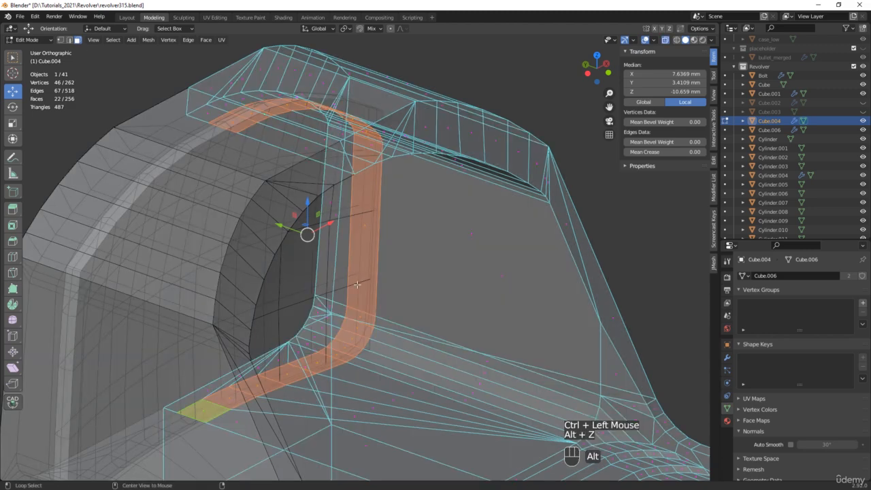
{"action": "key", "text": "i"}
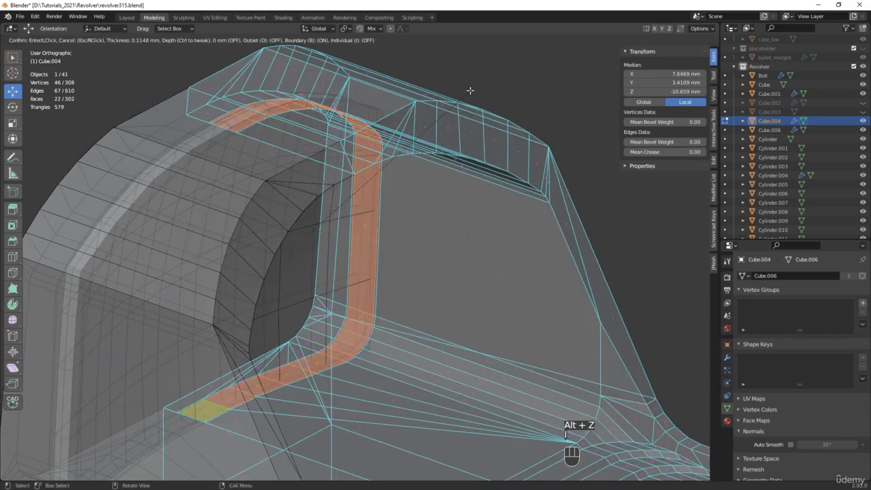
{"action": "left_click", "coordinate": [464, 91]}
{"action": "middle_click_drag", "start_coordinate": [189, 411], "coordinate": [368, 280], "text": "shift"}
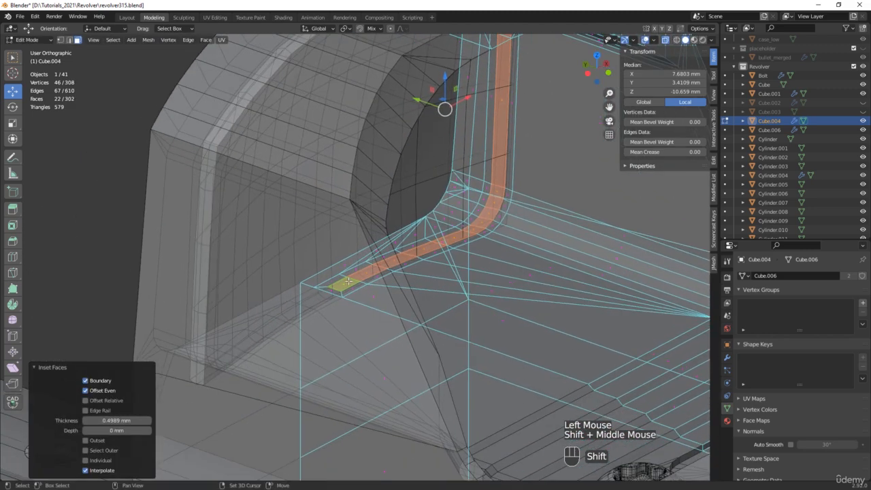
{"action": "scroll", "coordinate": [382, 276], "scroll_direction": "up", "scroll_amount": 3}
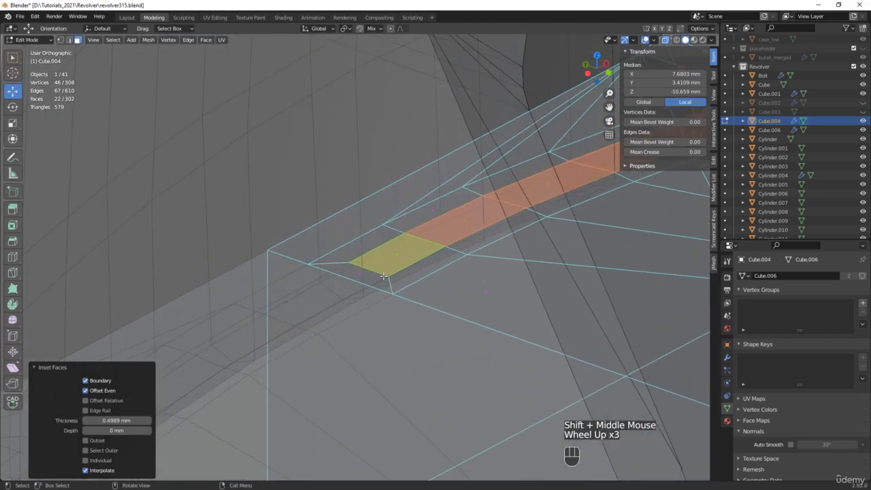
{"action": "left_click", "coordinate": [86, 381]}
{"action": "scroll", "coordinate": [363, 347], "scroll_direction": "down", "scroll_amount": 3}
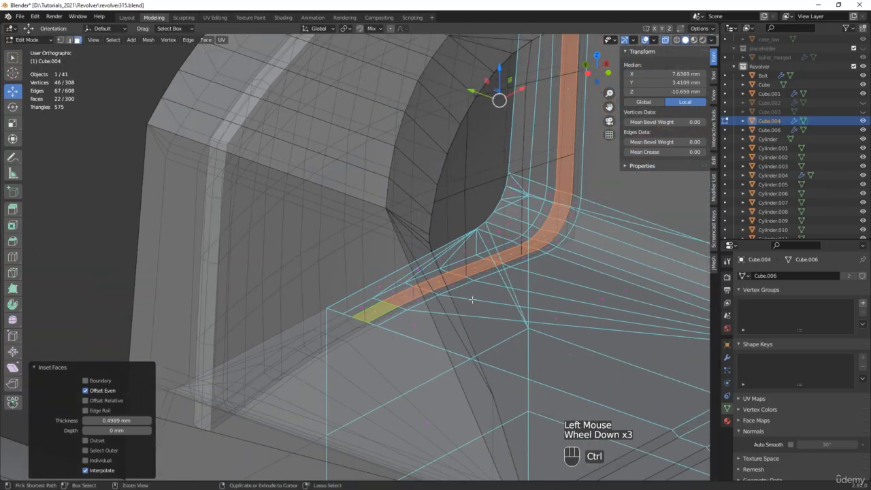
{"action": "key", "text": "ctrl+z"}
Step: Inset the frame's selected face ring with a thickness of 0.2237 mm and a depth of -0.5931 mm, leaving the boundary out
{"action": "middle_click_drag", "start_coordinate": [498, 249], "coordinate": [454, 298], "text": "shift"}
{"action": "scroll", "coordinate": [454, 298], "scroll_direction": "up", "scroll_amount": 1}
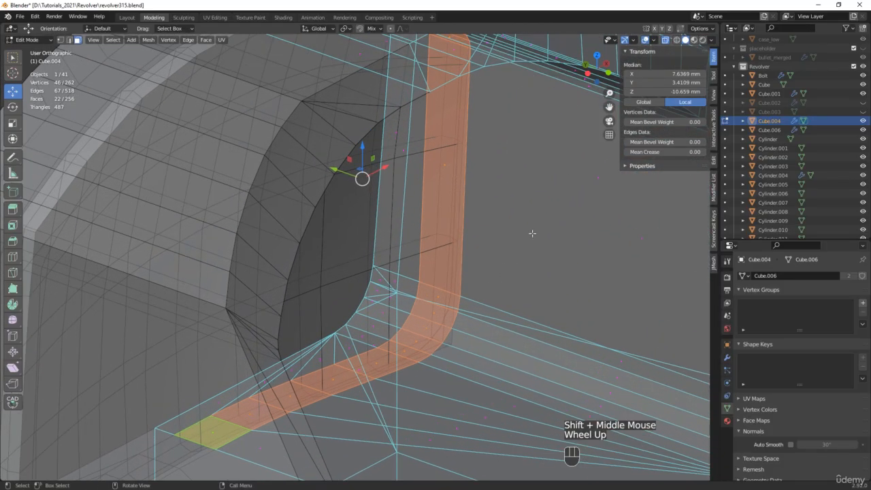
{"action": "key", "text": "i"}
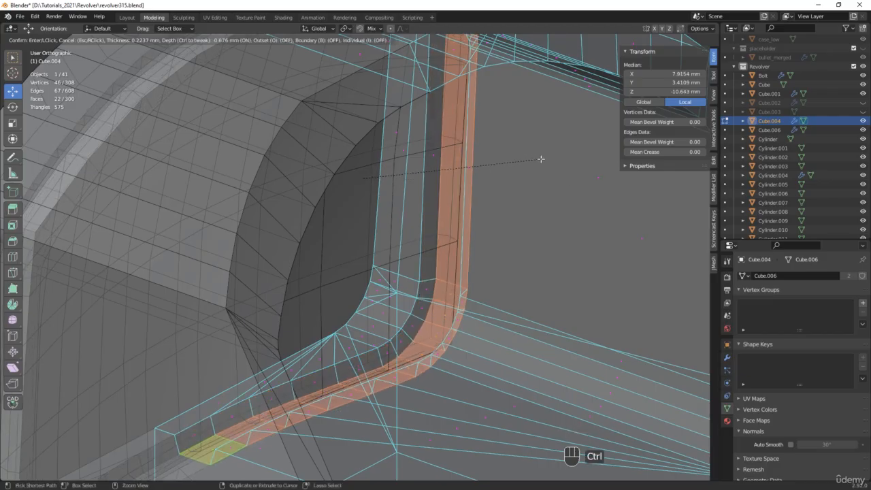
{"action": "left_click", "coordinate": [543, 162], "text": "ctrl"}
{"action": "scroll", "coordinate": [524, 215], "scroll_direction": "down", "scroll_amount": 2}
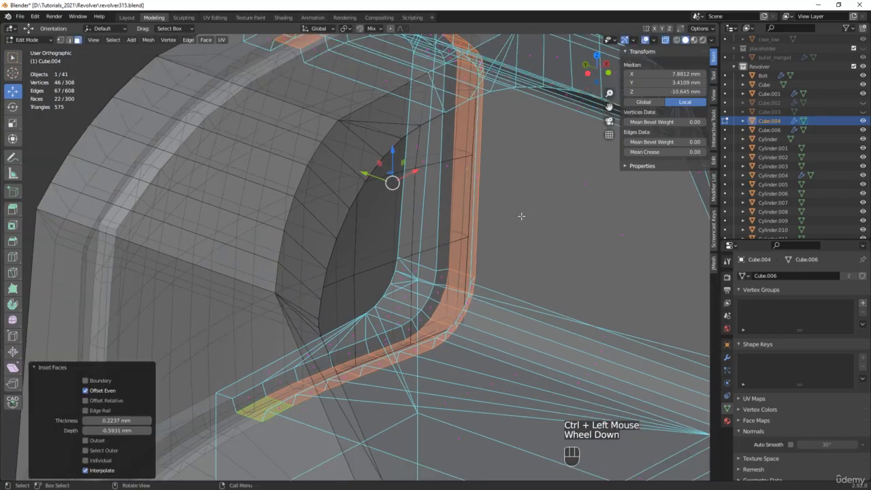
{"action": "middle_click_drag", "start_coordinate": [524, 214], "coordinate": [484, 204]}
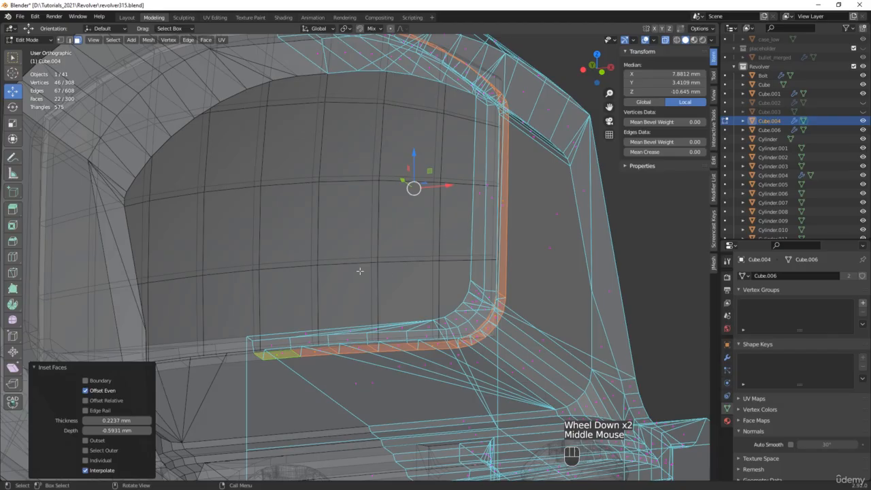
Step: Open the insert for editing in front view and move its outer side vertices about 0.33 mm outward along X
{"action": "key", "text": "Tab"}
{"action": "left_click", "coordinate": [405, 268]}
{"action": "middle_click_drag", "start_coordinate": [423, 280], "coordinate": [412, 270]}
{"action": "middle_click_drag", "start_coordinate": [489, 219], "coordinate": [472, 248], "text": "shift"}
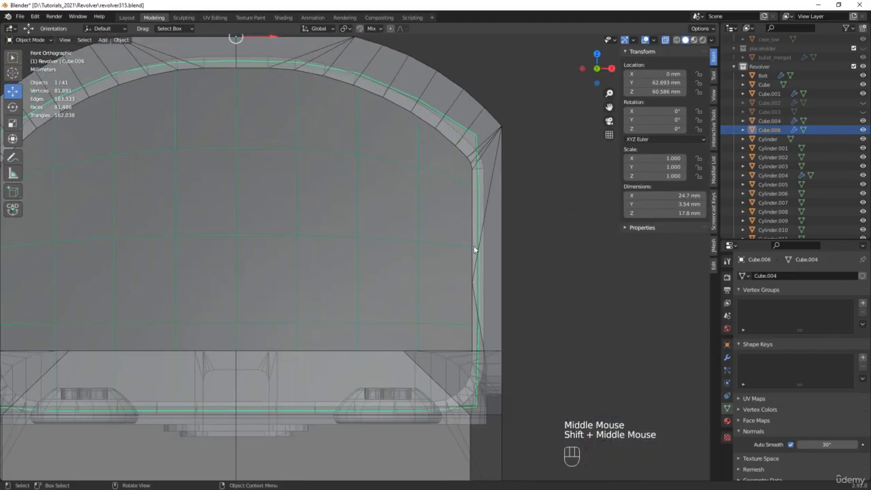
{"action": "key", "text": "Tab"}
{"action": "left_click_drag", "start_coordinate": [522, 107], "coordinate": [466, 406]}
{"action": "scroll", "coordinate": [492, 248], "scroll_direction": "up", "scroll_amount": 3}
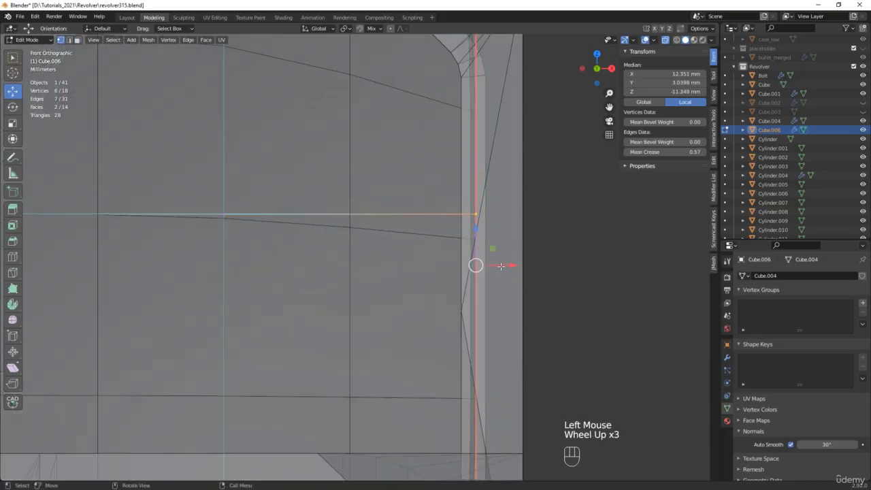
{"action": "left_click_drag", "start_coordinate": [501, 265], "coordinate": [516, 266]}
Step: Raise the insert's top vertices on the centreline about 0.55 mm along Z
{"action": "scroll", "coordinate": [435, 230], "scroll_direction": "down", "scroll_amount": 2}
{"action": "middle_click_drag", "start_coordinate": [288, 92], "coordinate": [382, 196], "text": "shift"}
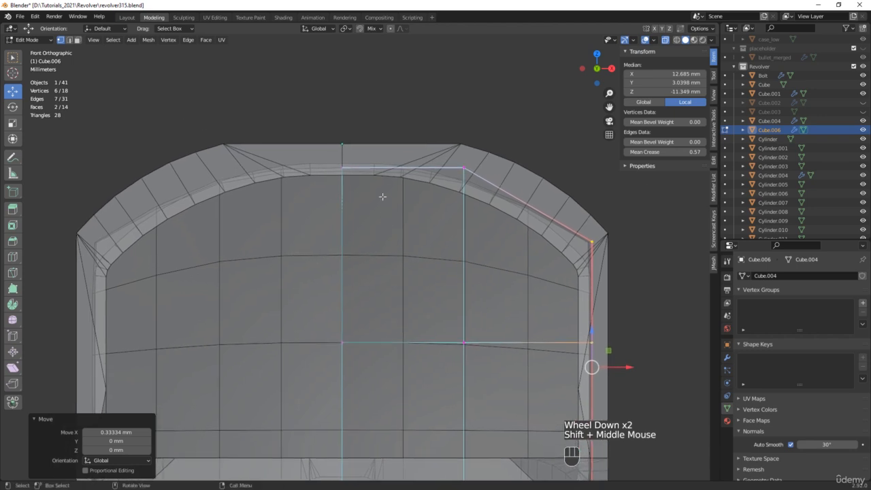
{"action": "scroll", "coordinate": [378, 185], "scroll_direction": "up", "scroll_amount": 3}
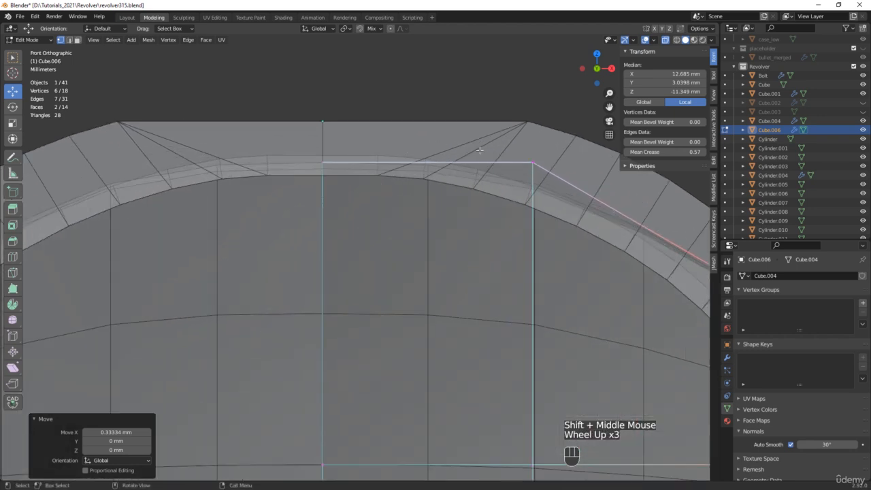
{"action": "left_click_drag", "start_coordinate": [389, 146], "coordinate": [316, 185]}
{"action": "left_click_drag", "start_coordinate": [324, 136], "coordinate": [326, 117]}
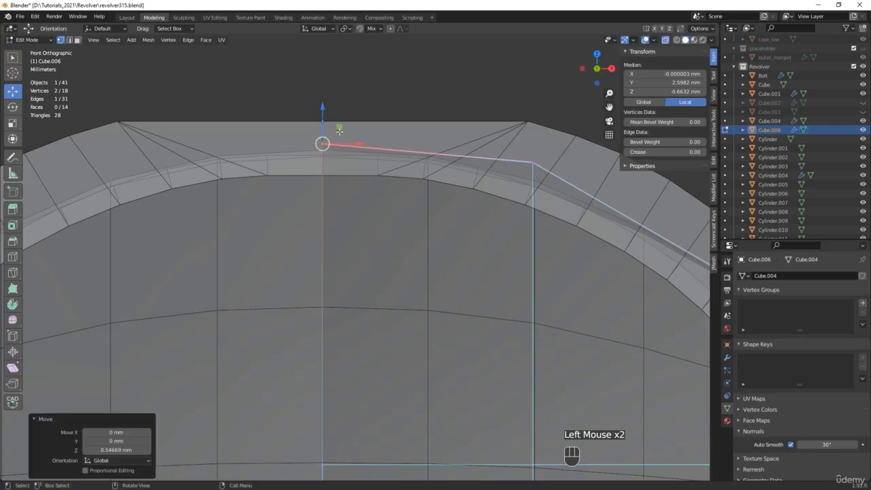
Step: Lower the insert's bottom row of vertices along Z into the frame's groove and return to Object Mode
{"action": "scroll", "coordinate": [341, 134], "scroll_direction": "down", "scroll_amount": 4}
{"action": "middle_click_drag", "start_coordinate": [368, 272], "coordinate": [354, 156], "text": "shift"}
{"action": "scroll", "coordinate": [437, 262], "scroll_direction": "up", "scroll_amount": 3}
{"action": "left_click_drag", "start_coordinate": [554, 265], "coordinate": [217, 309]}
{"action": "left_click_drag", "start_coordinate": [386, 252], "coordinate": [378, 271]}
{"action": "middle_click_drag", "start_coordinate": [342, 256], "coordinate": [445, 292]}
{"action": "key", "text": "alt+z"}
{"action": "scroll", "coordinate": [306, 300], "scroll_direction": "down", "scroll_amount": 2}
{"action": "key", "text": "Tab"}
Step: Isolate the insert, delete only the edges and faces of its thin outer rim, and bring back the full scene
{"action": "middle_click_drag", "start_coordinate": [418, 250], "coordinate": [415, 244]}
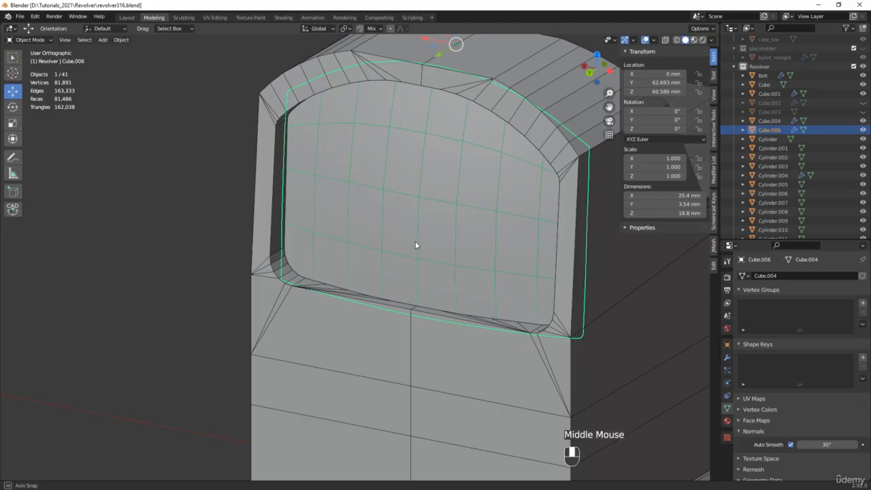
{"action": "key", "text": "KP_Divide"}
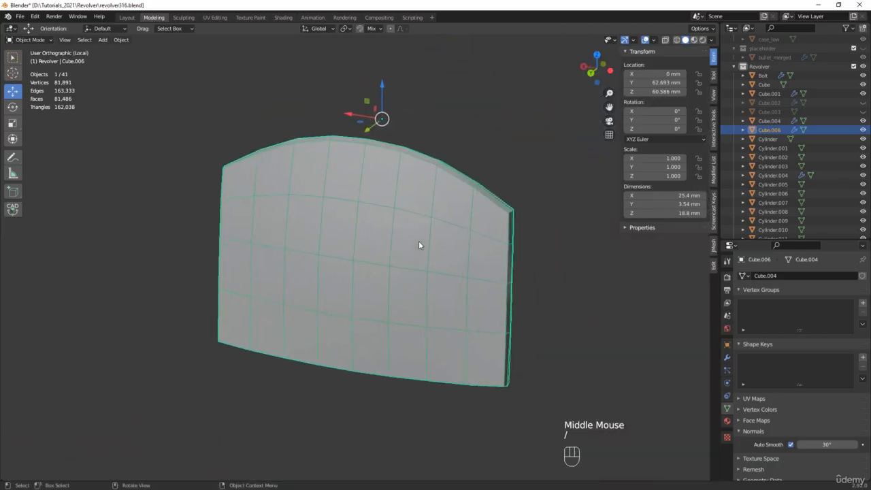
{"action": "key", "text": "Tab"}
{"action": "middle_click_drag", "start_coordinate": [398, 211], "coordinate": [308, 197]}
{"action": "scroll", "coordinate": [225, 191], "scroll_direction": "up", "scroll_amount": 2}
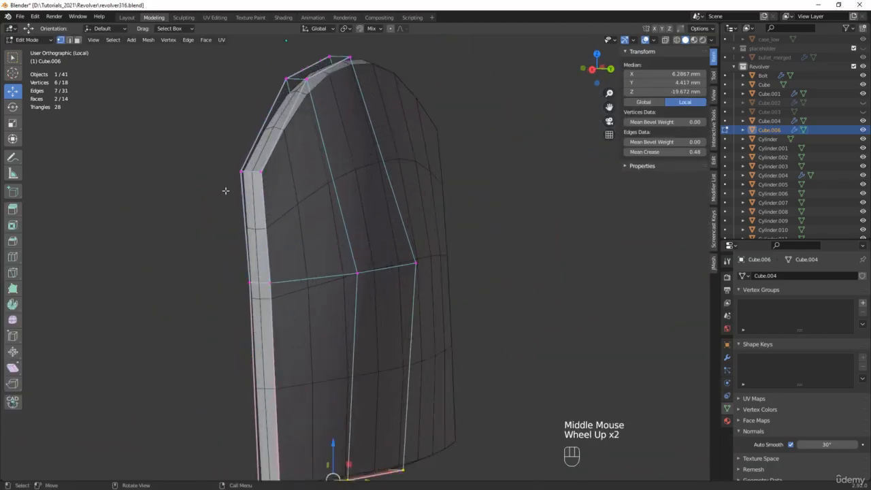
{"action": "key", "text": "2"}
{"action": "left_click", "coordinate": [248, 178], "text": "ctrl+alt"}
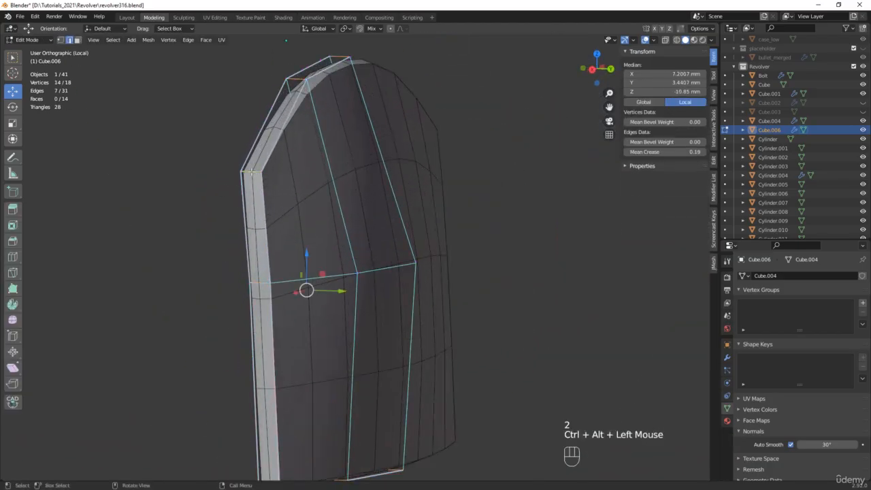
{"action": "left_click", "coordinate": [76, 40], "text": "ctrl"}
{"action": "scroll", "coordinate": [221, 151], "scroll_direction": "down", "scroll_amount": 2}
{"action": "key", "text": "x"}
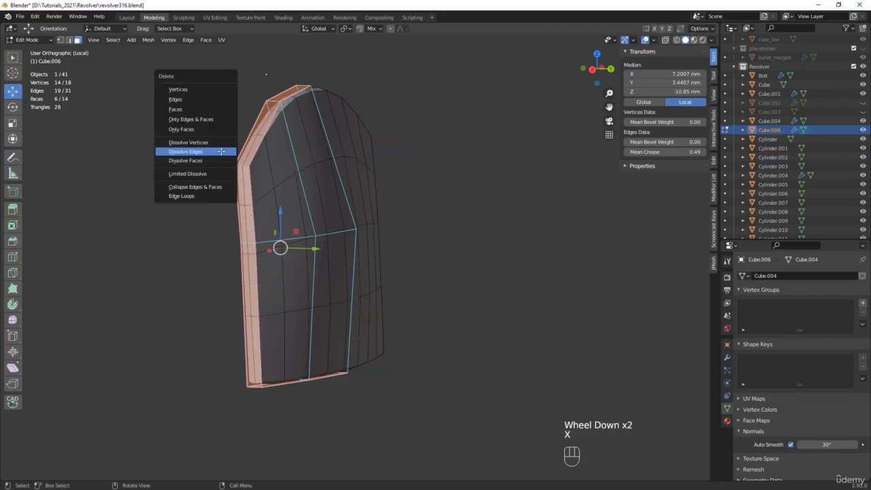
{"action": "left_click", "coordinate": [213, 119]}
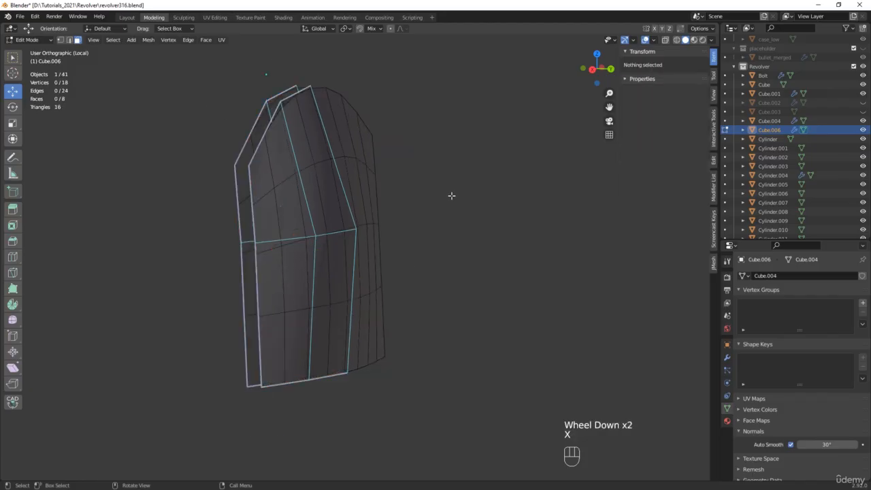
{"action": "key", "text": "slash"}
{"action": "scroll", "coordinate": [451, 193], "scroll_direction": "down", "scroll_amount": 2}
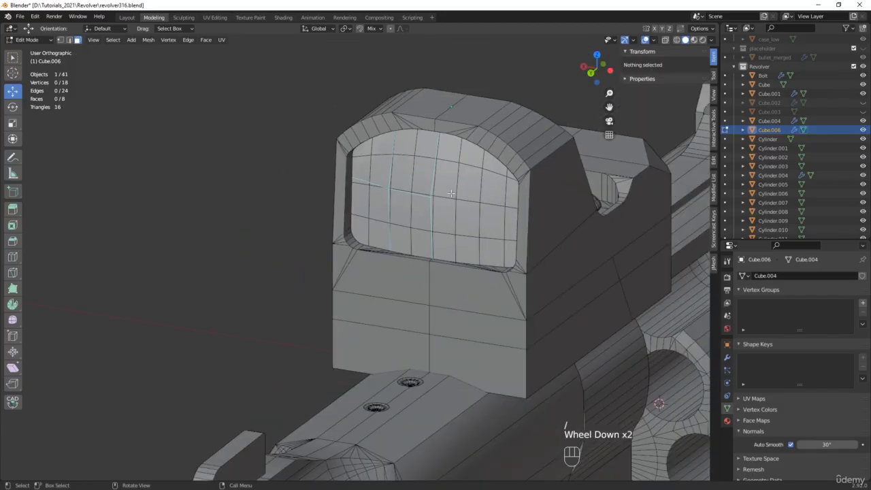
Step: Return to Object Mode, select the sight frame, make its mesh data single-user, and apply its Mirror modifier
{"action": "middle_click_drag", "start_coordinate": [451, 193], "coordinate": [265, 188]}
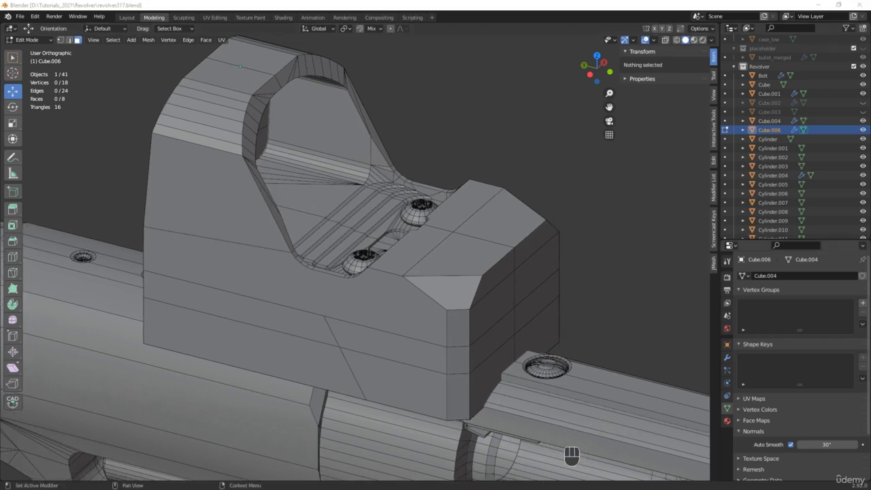
{"action": "mouse_move", "coordinate": [870, 167]}
{"action": "left_mouse_down"}
{"action": "mouse_move", "coordinate": [577, 133]}
{"action": "mouse_move", "coordinate": [870, 156]}
{"action": "left_mouse_up"}
{"action": "left_click", "coordinate": [506, 261]}
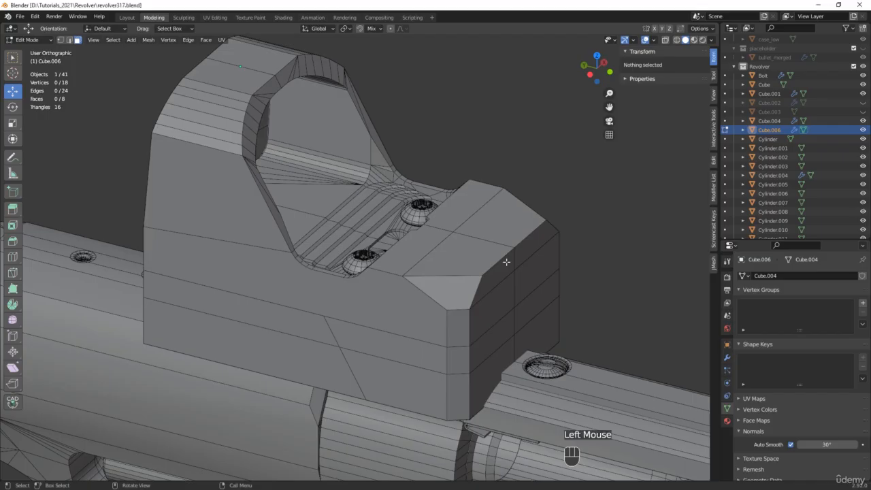
{"action": "middle_click_drag", "start_coordinate": [506, 262], "coordinate": [498, 270]}
{"action": "key", "text": "Tab"}
{"action": "left_click", "coordinate": [498, 270]}
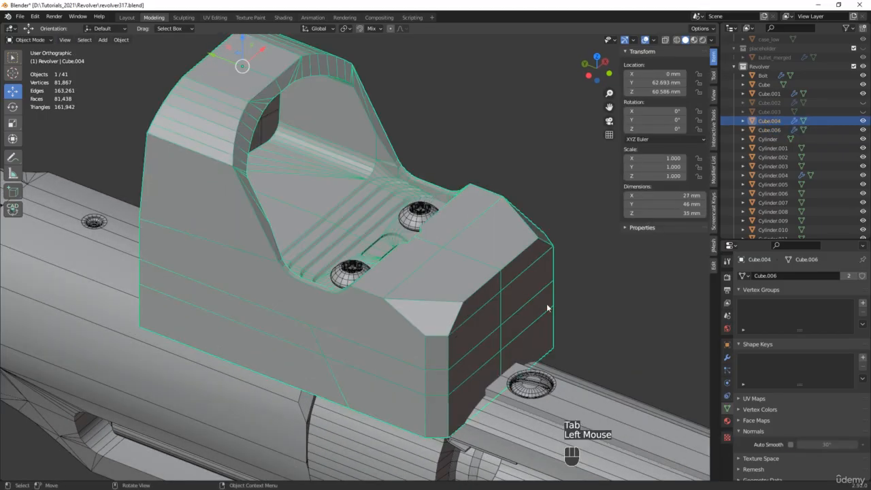
{"action": "left_click", "coordinate": [727, 358]}
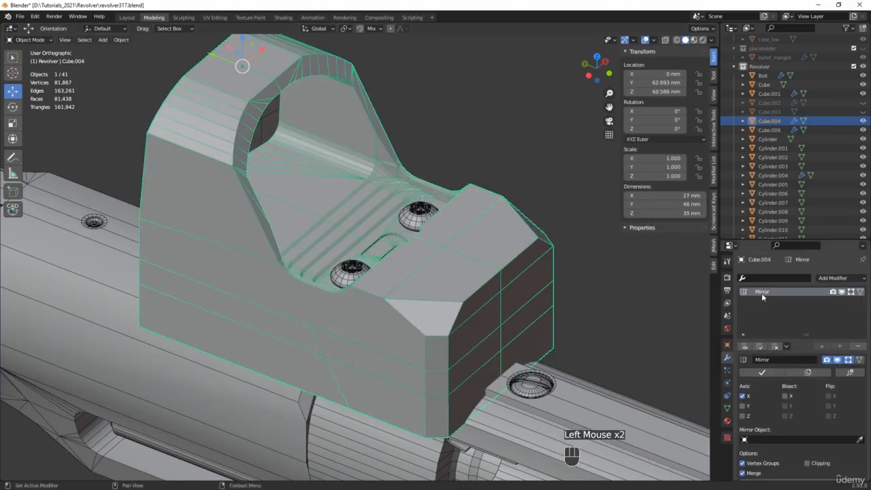
{"action": "left_click", "coordinate": [763, 372]}
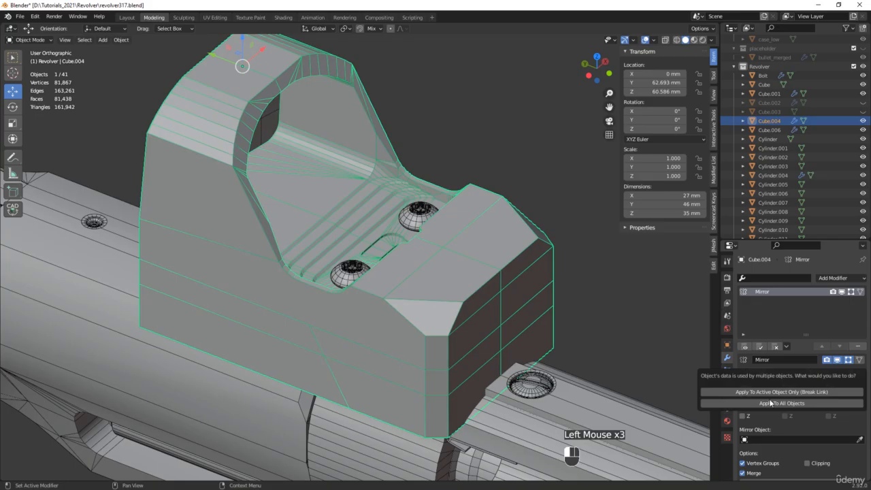
{"action": "left_click", "coordinate": [748, 321]}
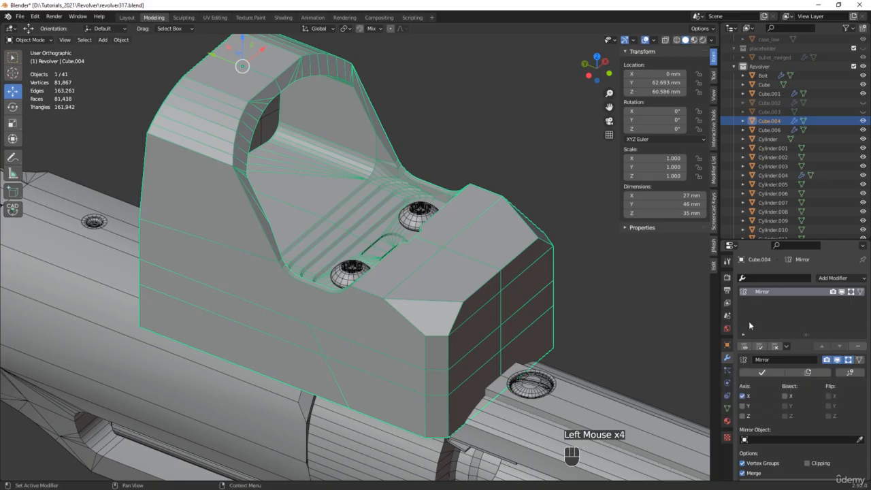
{"action": "left_click", "coordinate": [727, 408]}
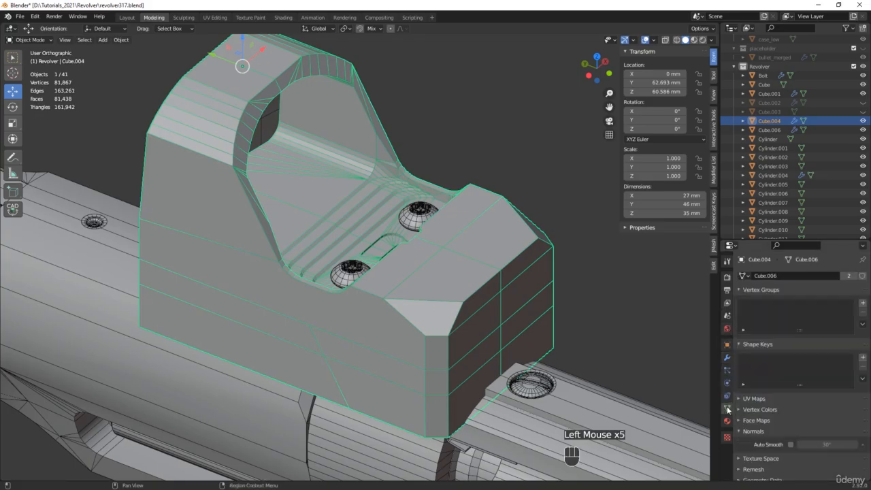
{"action": "left_click", "coordinate": [848, 278]}
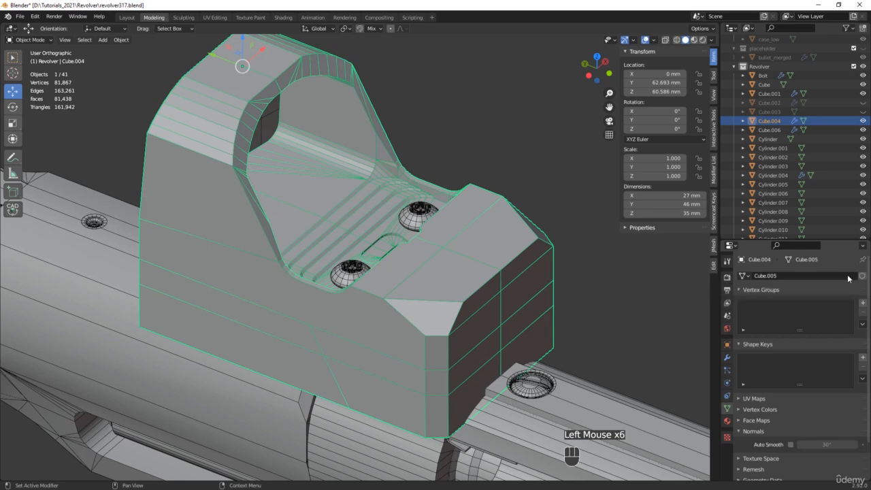
{"action": "left_click", "coordinate": [726, 357]}
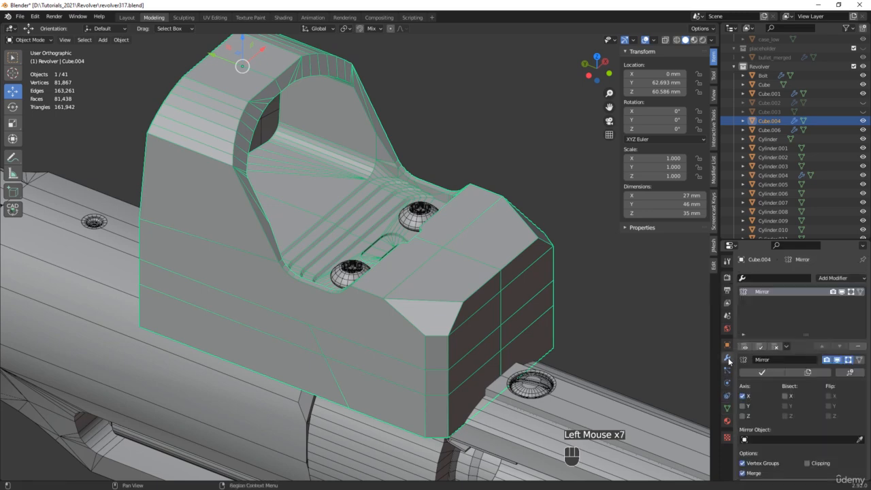
{"action": "left_click", "coordinate": [764, 371]}
Step: Add a cylinder with 32 vertices, a radius of 2 mm and a depth of 2 mm
{"action": "scroll", "coordinate": [485, 273], "scroll_direction": "down", "scroll_amount": 4}
{"action": "middle_click_drag", "start_coordinate": [485, 273], "coordinate": [517, 201]}
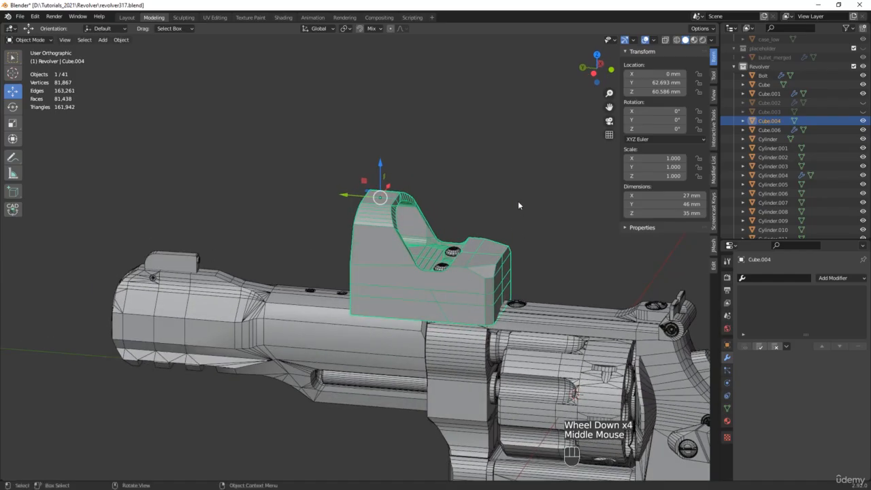
{"action": "key", "text": "shift+a"}
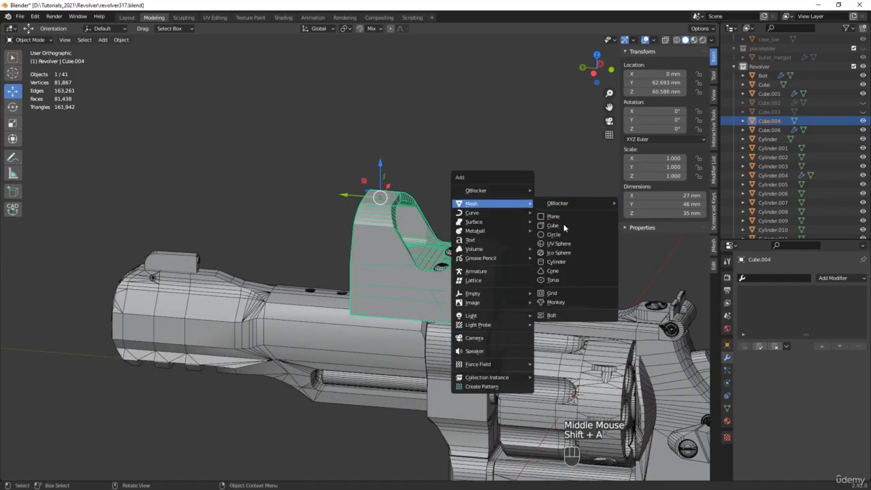
{"action": "left_click", "coordinate": [556, 261]}
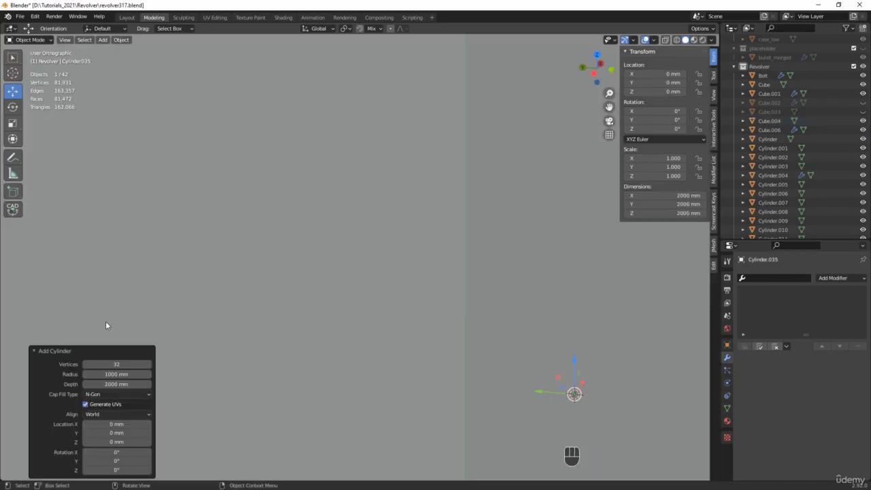
{"action": "left_click", "coordinate": [121, 374]}
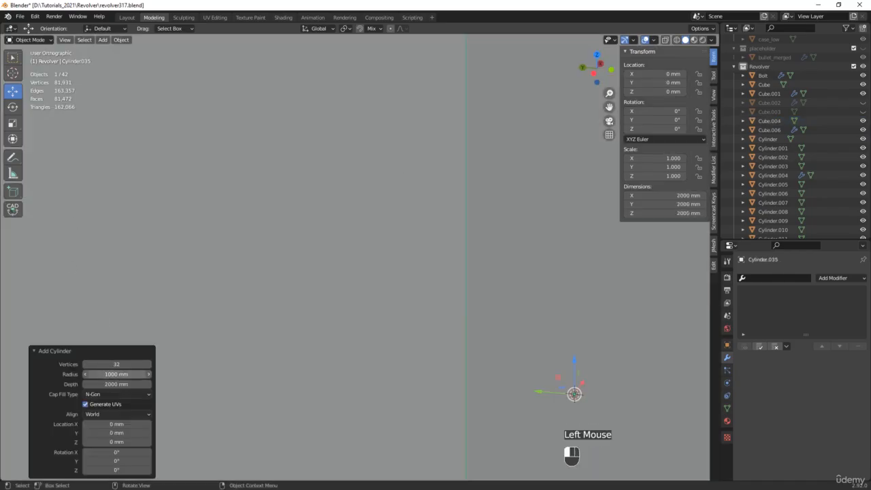
{"action": "left_click", "coordinate": [121, 378]}
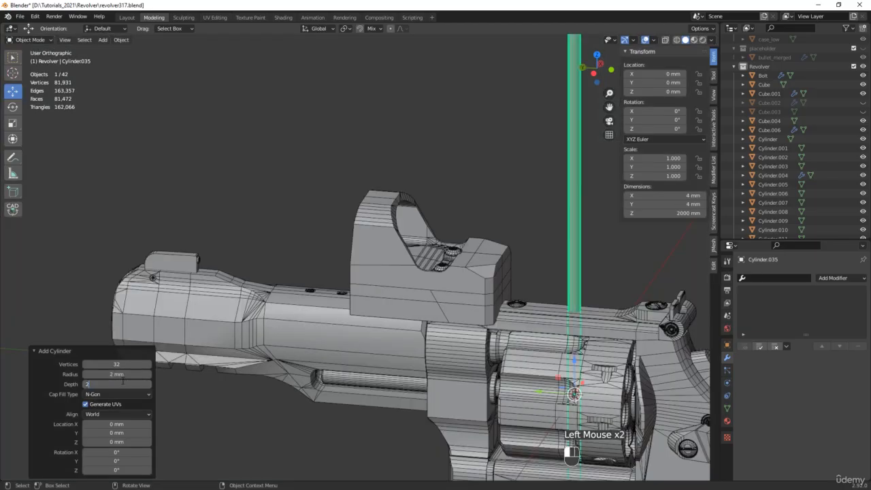
{"action": "type", "text": "2"}
Step: Raise the cylinder about 34.3 mm along Z and rotate it -90° about the X axis
{"action": "middle_click_drag", "start_coordinate": [302, 358], "coordinate": [463, 303]}
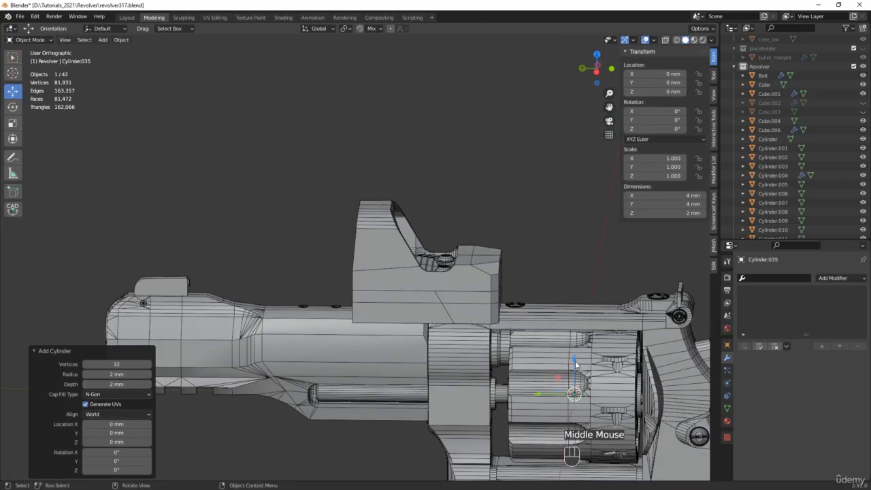
{"action": "left_click_drag", "start_coordinate": [576, 365], "coordinate": [575, 259]}
{"action": "middle_click_drag", "start_coordinate": [574, 260], "coordinate": [549, 255], "text": "alt"}
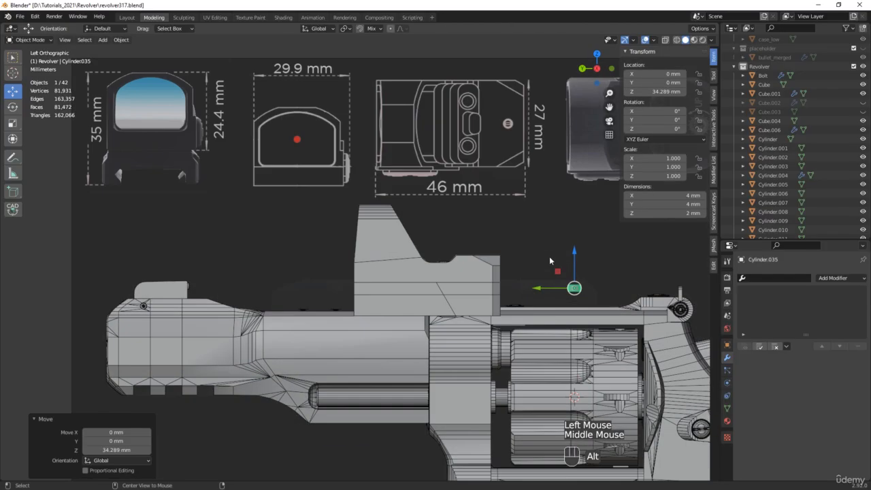
{"action": "scroll", "coordinate": [549, 256], "scroll_direction": "up", "scroll_amount": 8}
{"action": "middle_click_drag", "start_coordinate": [569, 294], "coordinate": [628, 301]}
{"action": "key", "text": "e"}
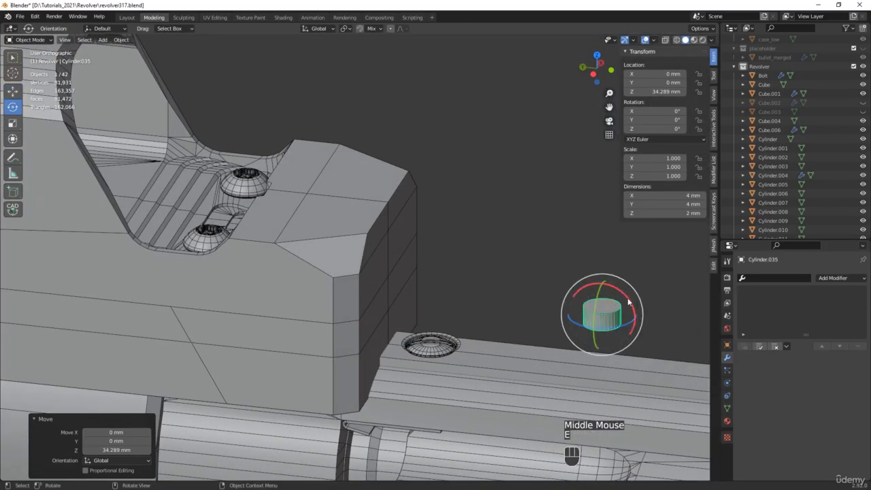
{"action": "left_click_drag", "start_coordinate": [628, 301], "coordinate": [521, 216]}
{"action": "scroll", "coordinate": [601, 297], "scroll_direction": "down", "scroll_amount": 2}
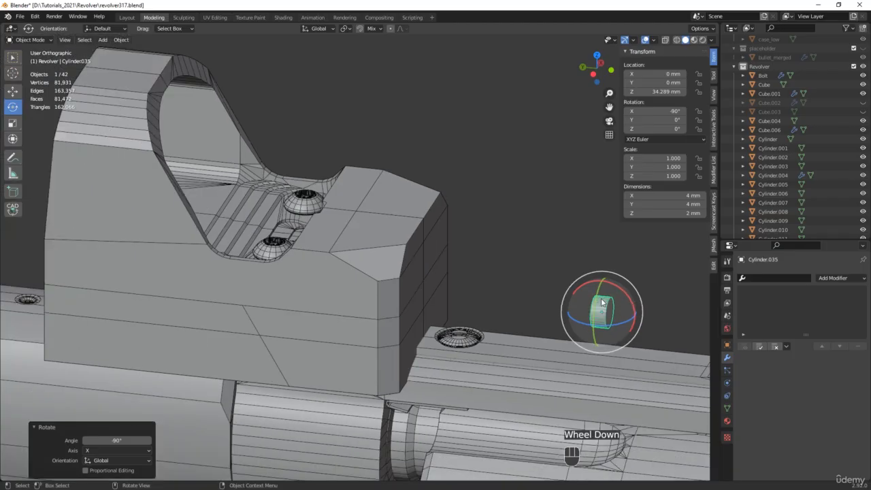
Step: Position the cylinder partly sunk in the sight frame's rear face at about X -6.13, Y 24.23, Z 41.5 mm
{"action": "mouse_move", "coordinate": [601, 298]}
{"action": "middle_mouse_down"}
{"action": "mouse_move", "coordinate": [524, 283]}
{"action": "mouse_move", "coordinate": [597, 306]}
{"action": "middle_mouse_up"}
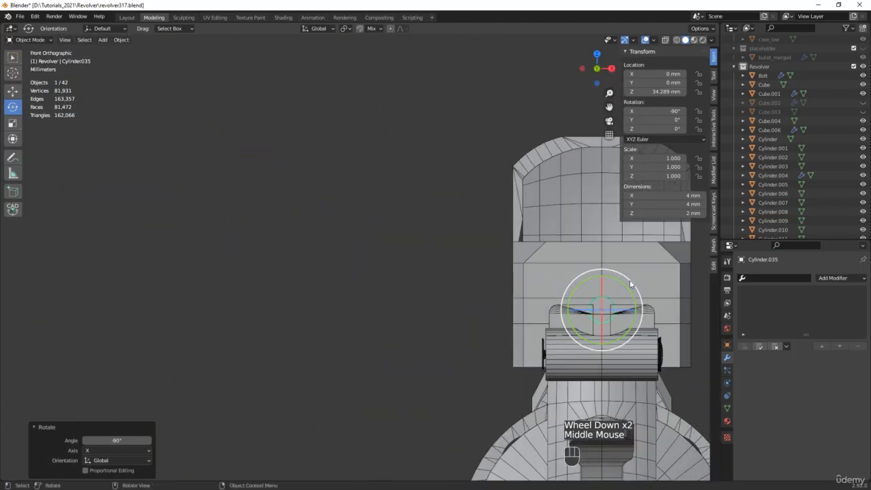
{"action": "scroll", "coordinate": [597, 306], "scroll_direction": "up", "scroll_amount": 2}
{"action": "key", "text": "w"}
{"action": "left_click_drag", "start_coordinate": [597, 317], "coordinate": [527, 230]}
{"action": "middle_click_drag", "start_coordinate": [373, 236], "coordinate": [470, 252]}
{"action": "left_click_drag", "start_coordinate": [471, 250], "coordinate": [225, 245]}
{"action": "scroll", "coordinate": [228, 246], "scroll_direction": "up", "scroll_amount": 5, "text": "shift"}
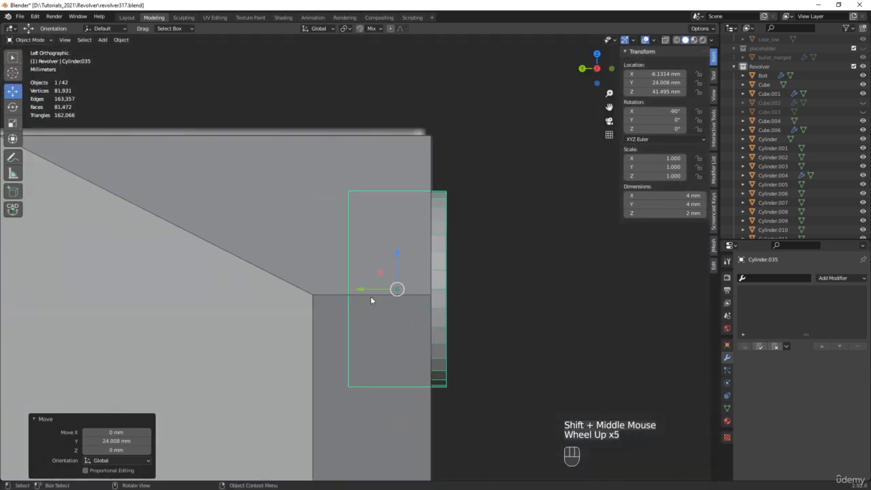
{"action": "left_click_drag", "start_coordinate": [373, 292], "coordinate": [360, 286]}
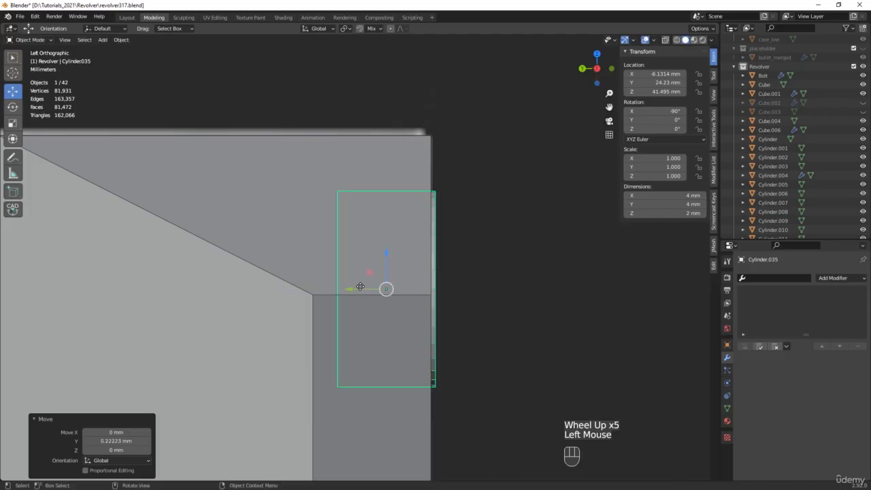
Step: Cut the cylinder out of the sight frame with a Boolean Difference targeting Cube.004, and save incrementally as revolver318.blend
{"action": "scroll", "coordinate": [470, 336], "scroll_direction": "down", "scroll_amount": 2}
{"action": "middle_click_drag", "start_coordinate": [470, 336], "coordinate": [399, 351]}
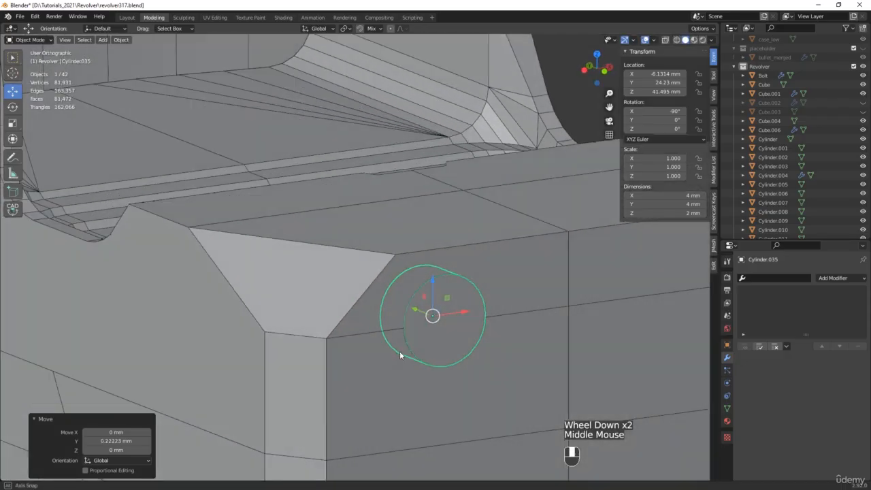
{"action": "left_click", "coordinate": [713, 247]}
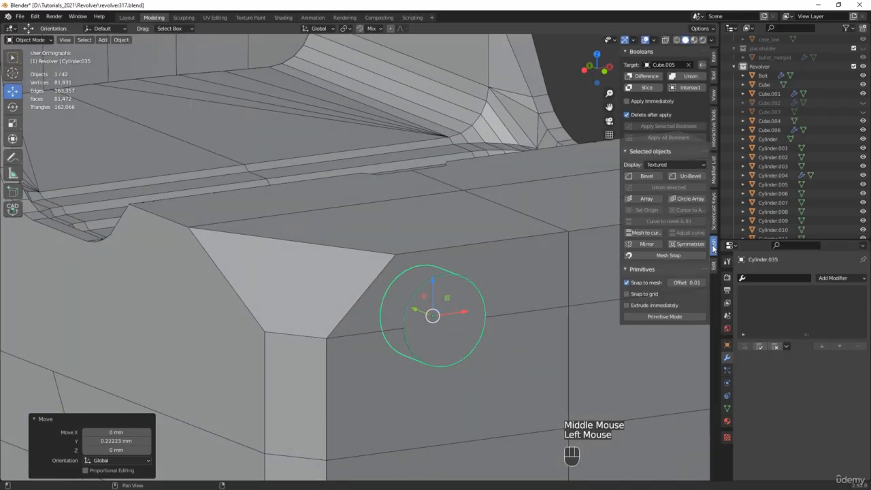
{"action": "left_click", "coordinate": [690, 66]}
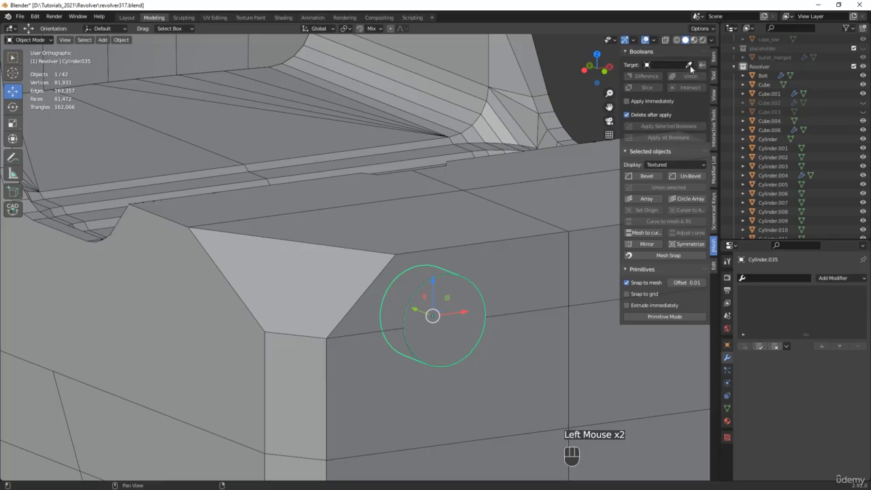
{"action": "left_click", "coordinate": [549, 233]}
{"action": "left_click", "coordinate": [641, 77]}
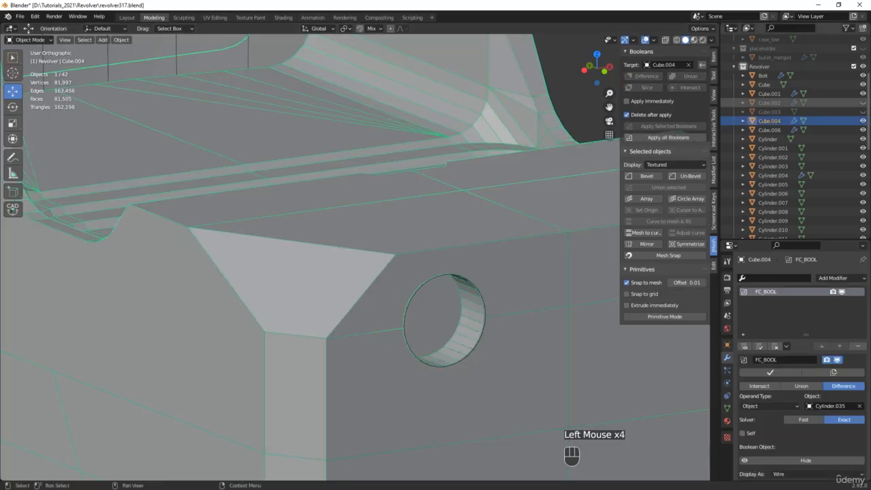
{"action": "key", "text": "ctrl+alt+s"}
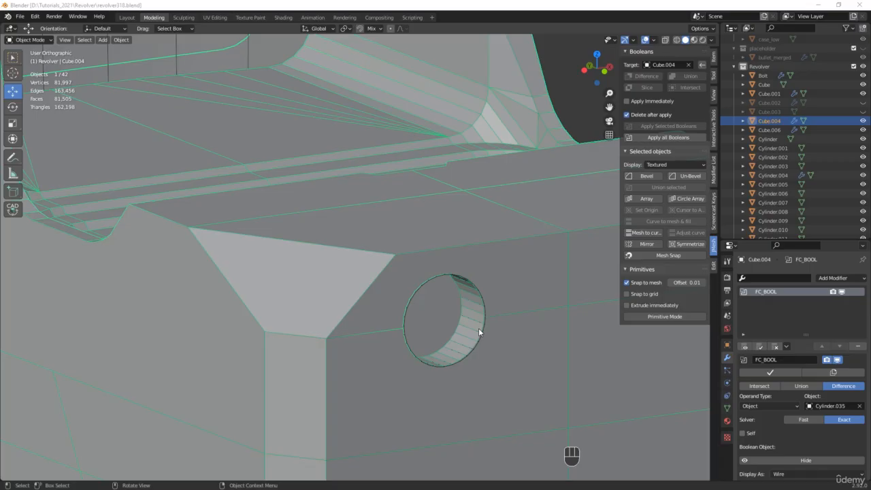
Step: Apply the sight frame's Boolean and enable Auto Smooth at 30° on its mesh
{"action": "middle_click_drag", "start_coordinate": [478, 327], "coordinate": [504, 325]}
{"action": "left_click", "coordinate": [668, 137]}
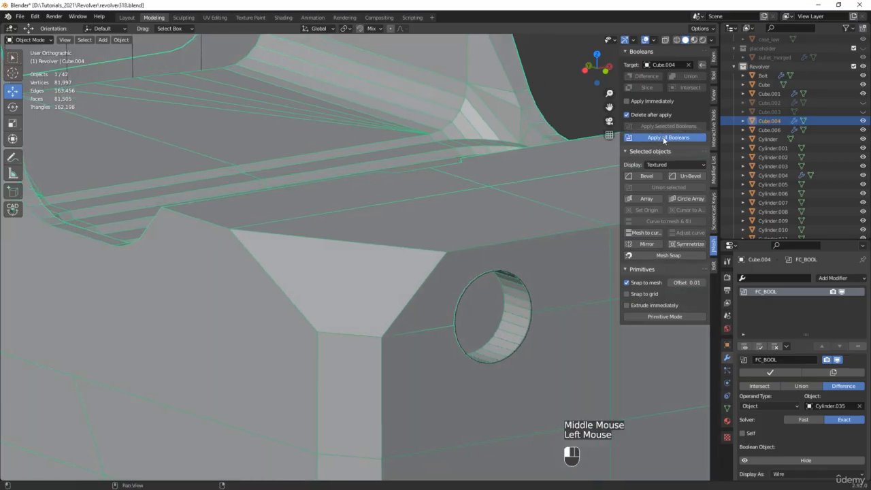
{"action": "left_click", "coordinate": [726, 408]}
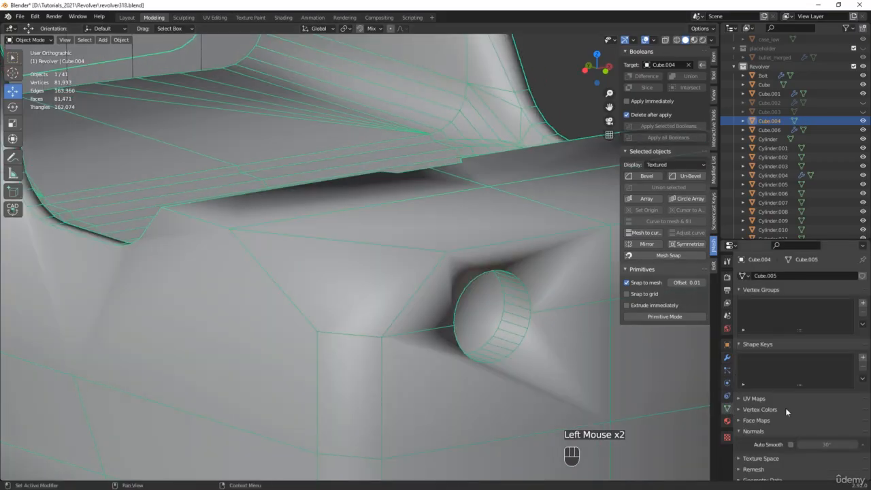
{"action": "left_click", "coordinate": [791, 444]}
Step: Scale the round hole's floor face to about 0.752 and move it about 0.87 mm outward along Y to make the hole shallower
{"action": "mouse_move", "coordinate": [472, 287]}
{"action": "middle_mouse_down", "text": "shift"}
{"action": "mouse_move", "coordinate": [463, 346]}
{"action": "mouse_move", "coordinate": [361, 238]}
{"action": "middle_mouse_up", "text": "shift"}
{"action": "key", "text": "Tab"}
{"action": "left_click", "coordinate": [372, 249]}
{"action": "key", "text": "alt+z"}
{"action": "scroll", "coordinate": [352, 239], "scroll_direction": "up", "scroll_amount": 2}
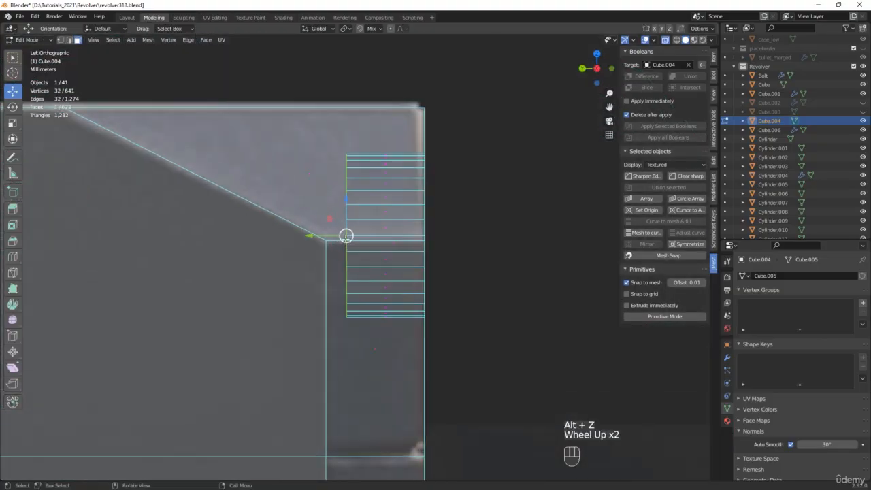
{"action": "key", "text": "s"}
{"action": "left_click", "coordinate": [380, 210]}
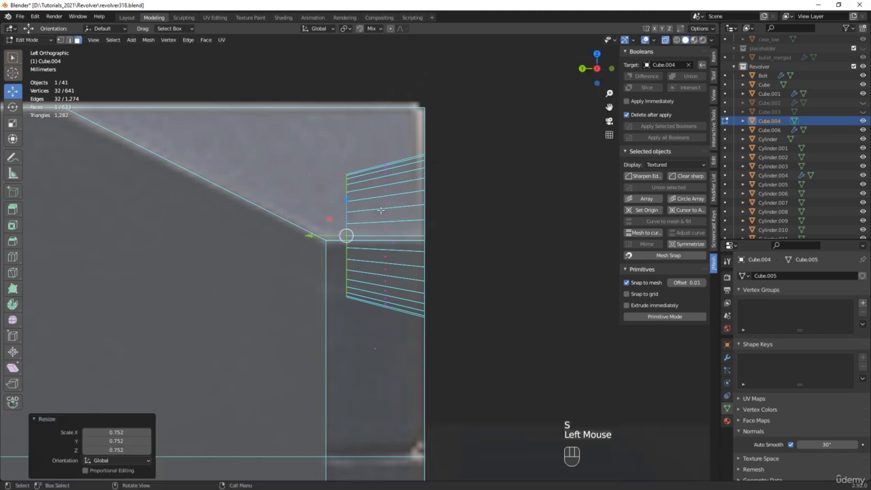
{"action": "left_click_drag", "start_coordinate": [321, 236], "coordinate": [355, 235]}
Step: Duplicate the hole's floor face in place, separate the copy into its own object, and return to Object Mode
{"action": "middle_click_drag", "start_coordinate": [355, 235], "coordinate": [442, 253]}
{"action": "key", "text": "alt+z"}
{"action": "key", "text": "shift+d"}
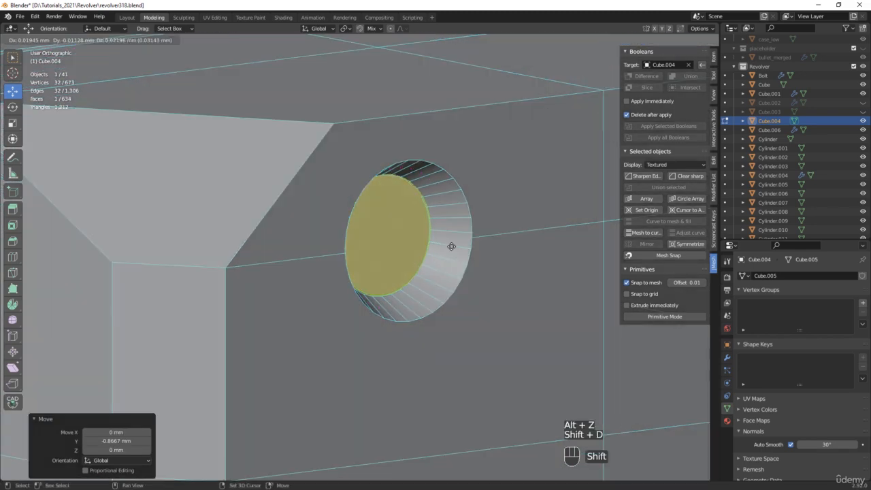
{"action": "right_click", "coordinate": [564, 248]}
{"action": "key", "text": "p"}
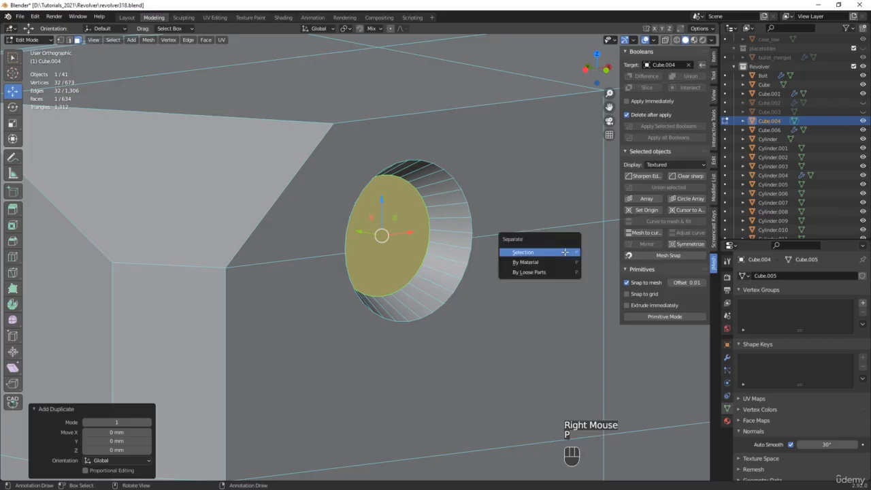
{"action": "left_click", "coordinate": [564, 250]}
{"action": "key", "text": "Tab"}
Step: Edit the separated hole-floor disc and connect two opposing pairs of rim vertices with vertical edges outlining a central slot strip
{"action": "left_click", "coordinate": [388, 245]}
{"action": "middle_click_drag", "start_coordinate": [388, 248], "coordinate": [349, 244]}
{"action": "key", "text": "Tab"}
{"action": "key", "text": "1"}
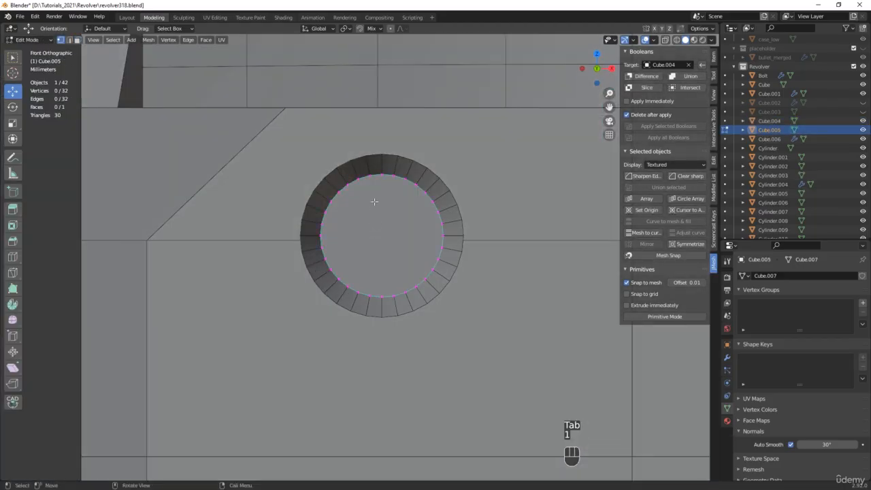
{"action": "scroll", "coordinate": [375, 198], "scroll_direction": "up", "scroll_amount": 2}
{"action": "left_click", "coordinate": [368, 163]}
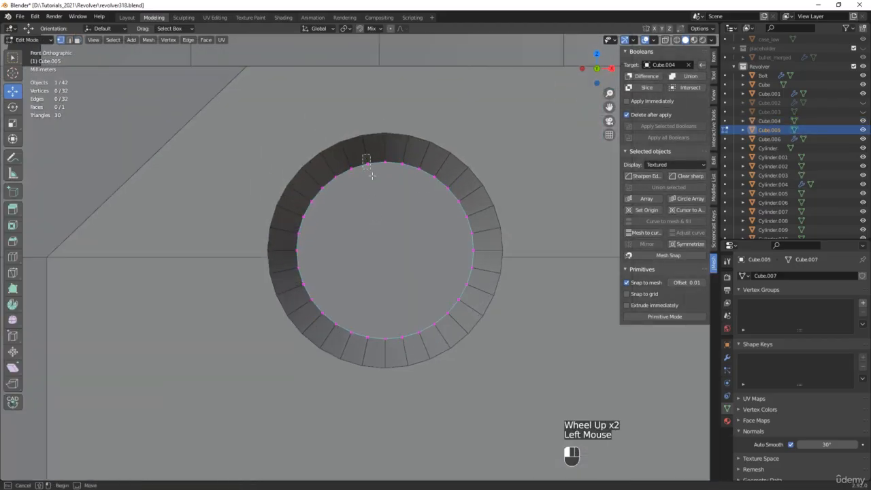
{"action": "left_click", "coordinate": [370, 335], "text": "shift"}
{"action": "key", "text": "j"}
{"action": "left_click", "coordinate": [402, 164]}
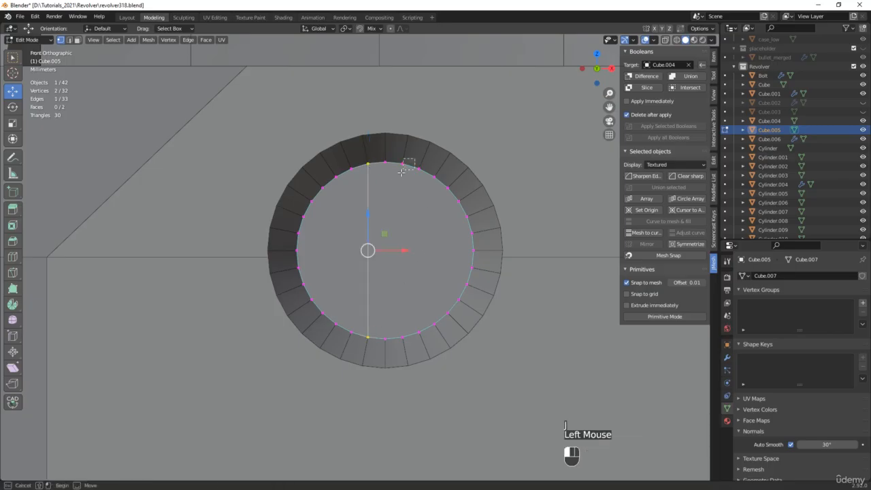
{"action": "left_click", "coordinate": [402, 336], "text": "shift"}
{"action": "key", "text": "j"}
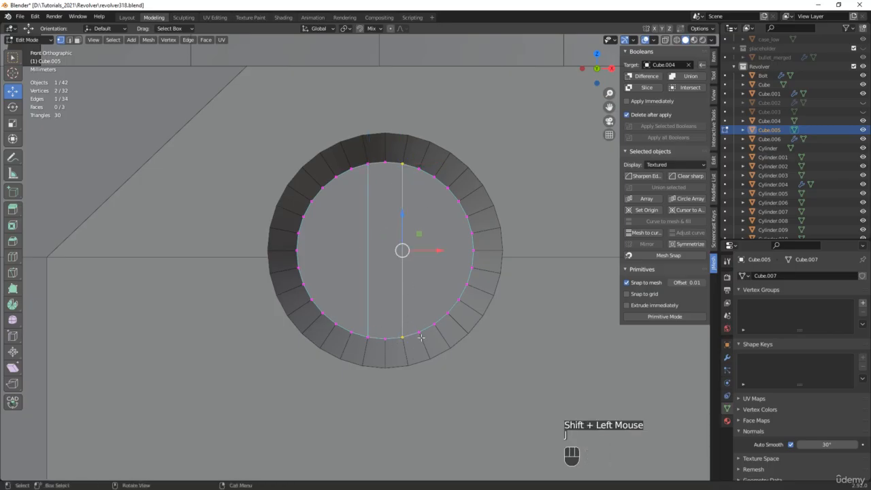
Step: Connect the remaining opposing rim vertices of the disc on both sides of the slot strip with parallel vertical edges
{"action": "left_click_drag", "start_coordinate": [414, 344], "coordinate": [414, 343]}
{"action": "left_click_drag", "start_coordinate": [419, 143], "coordinate": [420, 144]}
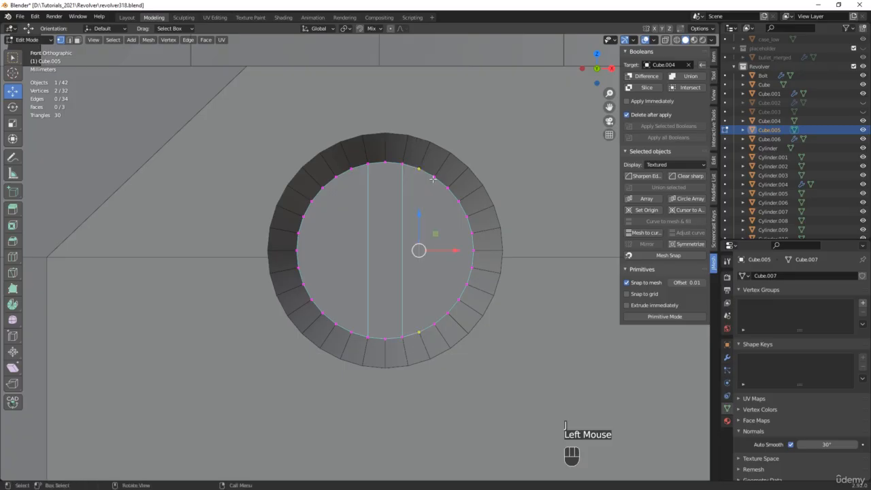
{"action": "middle_click_drag", "start_coordinate": [431, 190], "coordinate": [443, 252]}
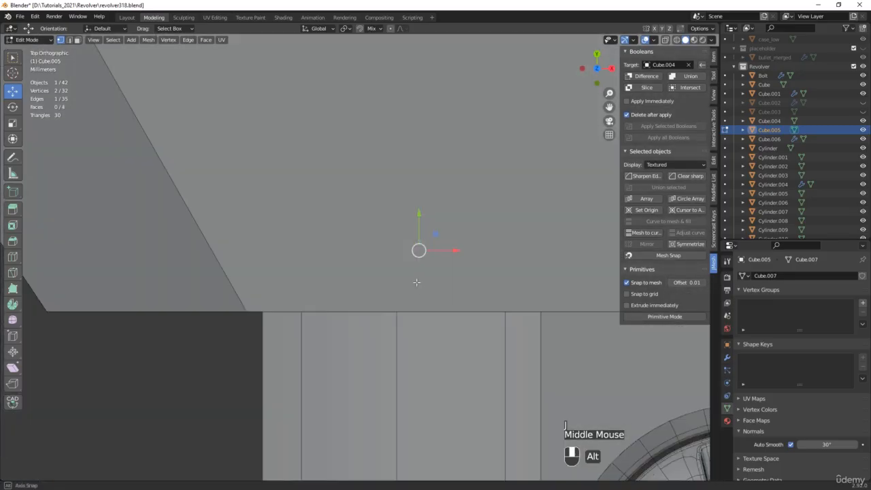
{"action": "key", "text": "alt+z"}
{"action": "scroll", "coordinate": [447, 261], "scroll_direction": "up", "scroll_amount": 2}
{"action": "left_click", "coordinate": [446, 257]}
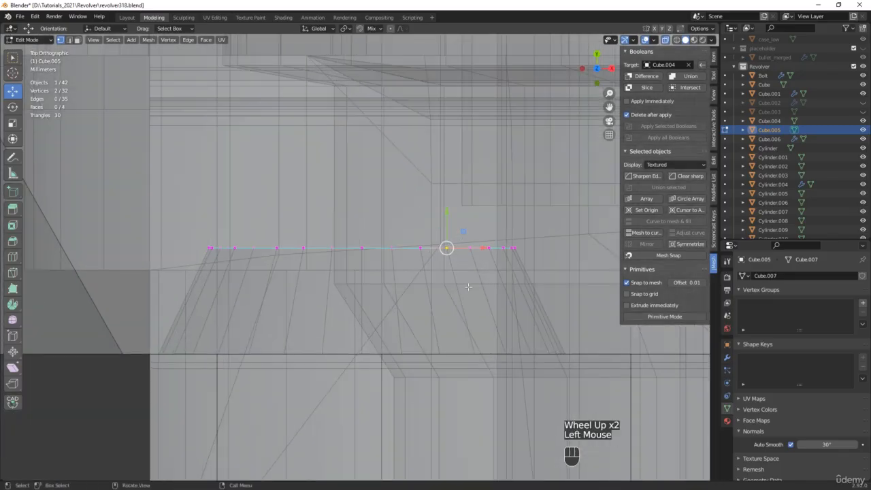
{"action": "key", "text": "j"}
{"action": "key", "text": "j"}
{"action": "left_click_drag", "start_coordinate": [465, 264], "coordinate": [507, 241]}
{"action": "key", "text": "j"}
{"action": "key", "text": "j"}
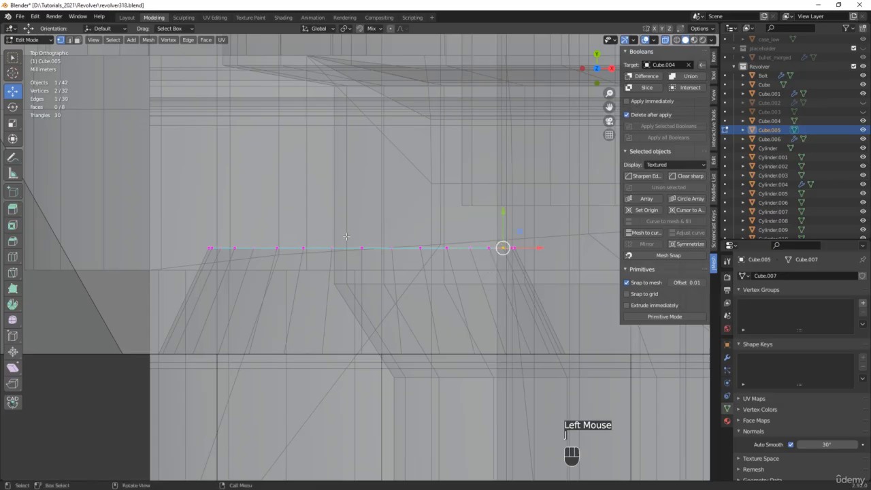
{"action": "left_click_drag", "start_coordinate": [297, 258], "coordinate": [308, 238]}
{"action": "key", "text": "j"}
{"action": "left_click_drag", "start_coordinate": [268, 261], "coordinate": [255, 236]}
{"action": "key", "text": "j"}
{"action": "key", "text": "j"}
{"action": "key", "text": "j"}
{"action": "scroll", "coordinate": [206, 251], "scroll_direction": "up", "scroll_amount": 4}
{"action": "key", "text": "j"}
{"action": "scroll", "coordinate": [269, 230], "scroll_direction": "down", "scroll_amount": 1}
{"action": "scroll", "coordinate": [269, 231], "scroll_direction": "down", "scroll_amount": 3}
{"action": "middle_click_drag", "start_coordinate": [269, 230], "coordinate": [271, 235]}
{"action": "key", "text": "alt+z"}
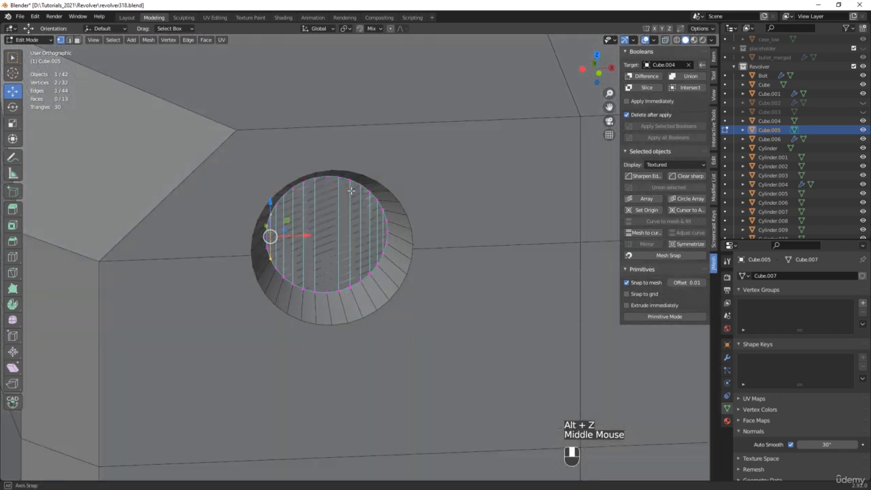
Step: Extrude all of the disc's faces about 0.53 mm outward to give the screw head thickness
{"action": "scroll", "coordinate": [304, 221], "scroll_direction": "up", "scroll_amount": 2}
{"action": "key", "text": "a"}
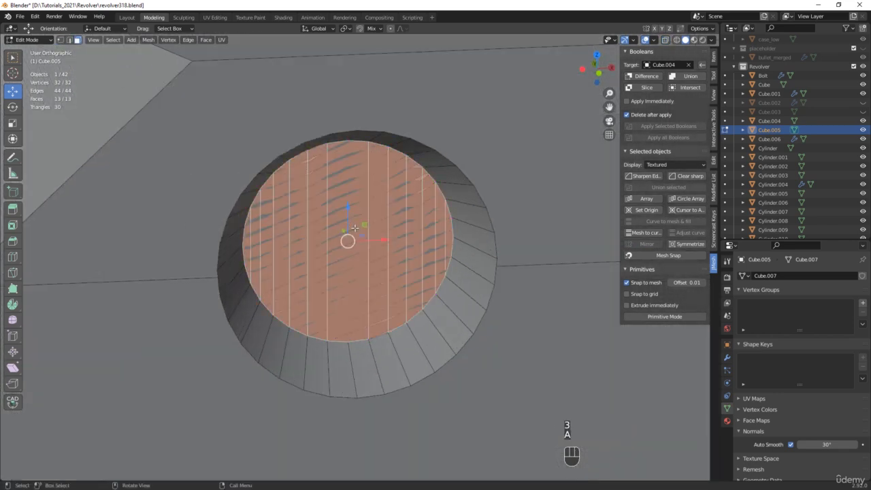
{"action": "middle_click_drag", "start_coordinate": [346, 223], "coordinate": [387, 248]}
{"action": "key", "text": "e"}
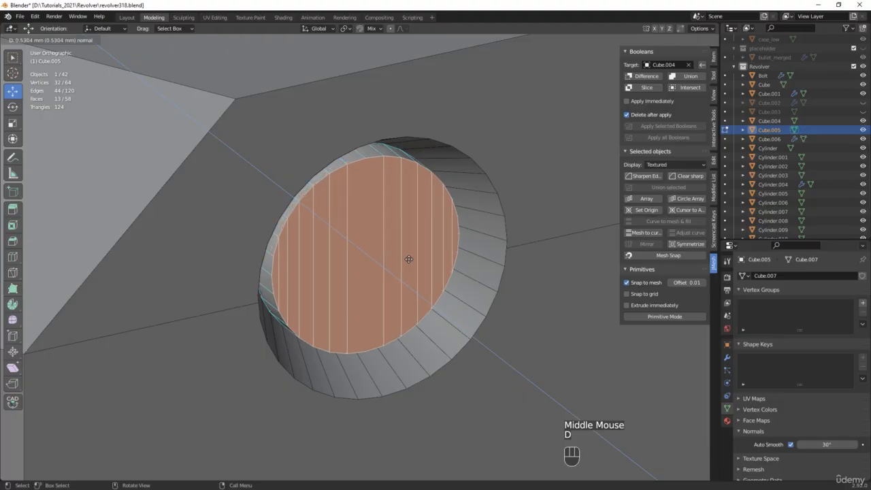
{"action": "left_click", "coordinate": [410, 258]}
Step: Leave the central strip out of the selection and extrude the screw head's remaining faces about 0.56 mm outward to form the slot
{"action": "left_click", "coordinate": [365, 196], "text": "shift"}
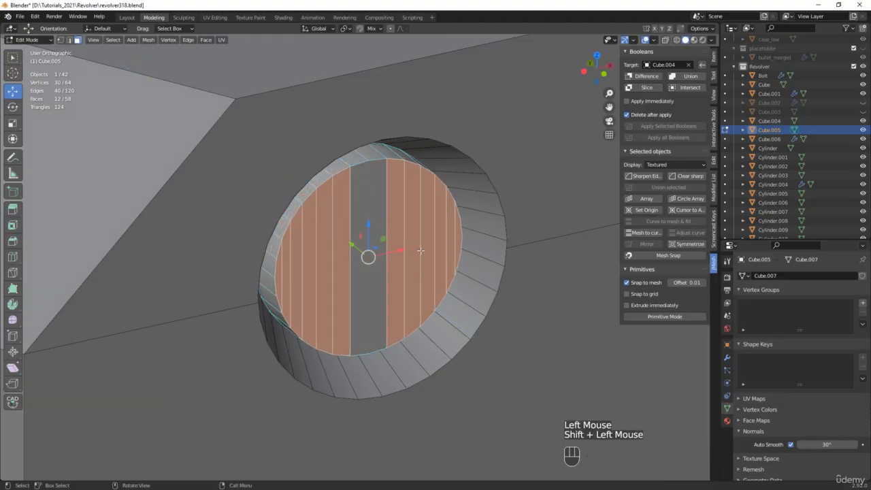
{"action": "key", "text": "e"}
{"action": "left_click", "coordinate": [439, 264]}
{"action": "middle_click_drag", "start_coordinate": [414, 252], "coordinate": [382, 225]}
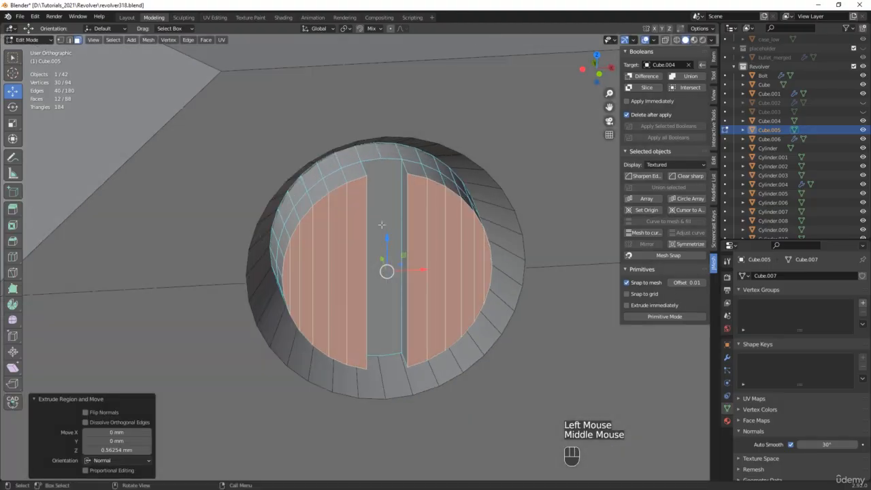
Step: Connect the middle vertices at the two ends of the slot floor with a lengthwise edge
{"action": "key", "text": "1"}
{"action": "left_click", "coordinate": [382, 157]}
{"action": "middle_click_drag", "start_coordinate": [374, 283], "coordinate": [381, 366]}
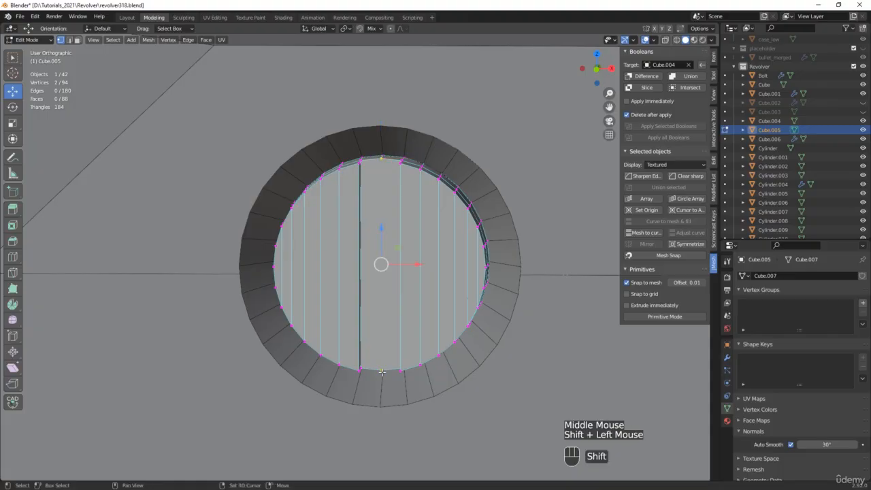
{"action": "middle_click_drag", "start_coordinate": [403, 247], "coordinate": [397, 274]}
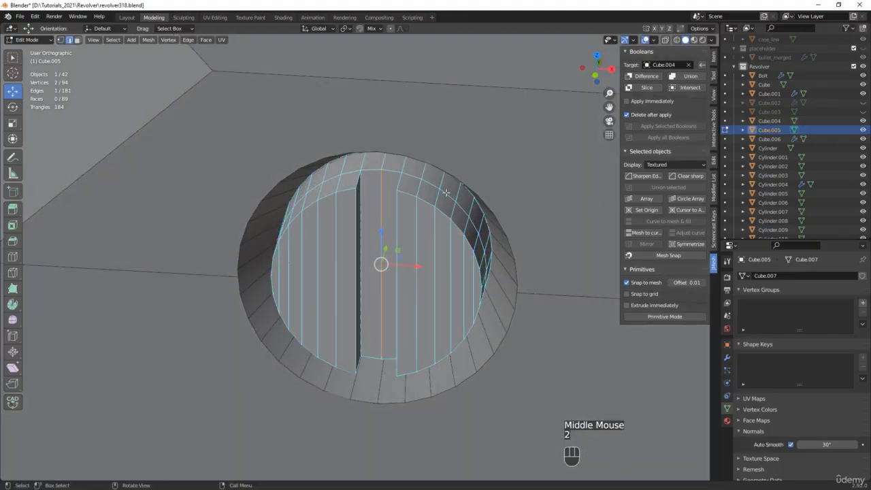
Step: Dissolve the intermediate edge loop running around the screw head's side wall at slot-floor level
{"action": "left_click", "coordinate": [453, 266], "text": "alt+shift"}
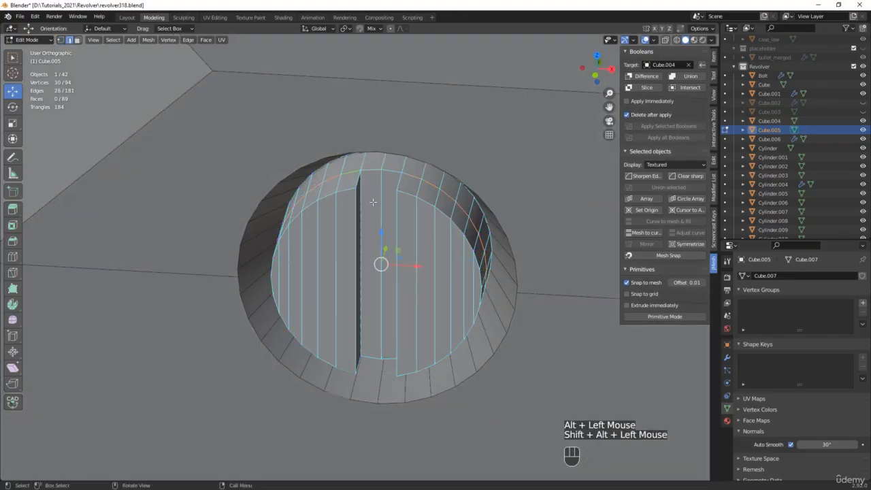
{"action": "key", "text": "x"}
{"action": "left_click", "coordinate": [343, 202]}
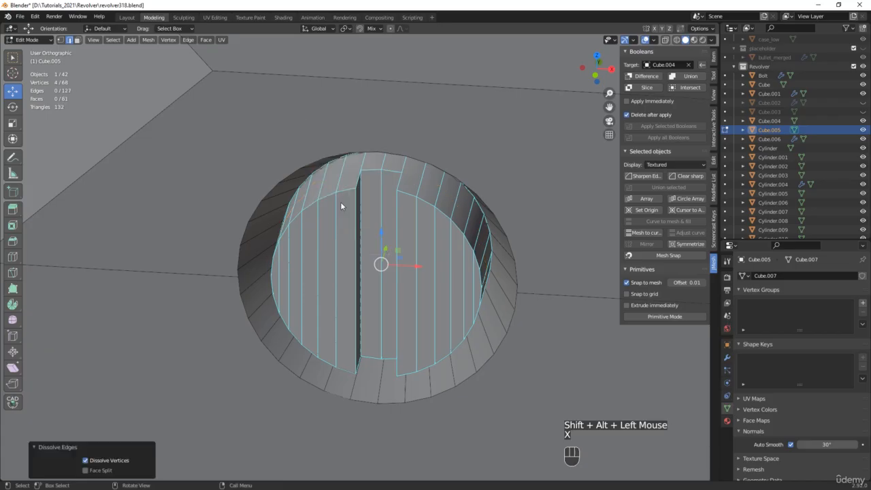
Step: Connect both slot-floor corners at the slot's upper end to the neighbouring outer rim vertices of the screw head
{"action": "scroll", "coordinate": [347, 171], "scroll_direction": "up", "scroll_amount": 2}
{"action": "key", "text": "1"}
{"action": "left_click", "coordinate": [331, 201]}
{"action": "left_click", "coordinate": [366, 170], "text": "shift"}
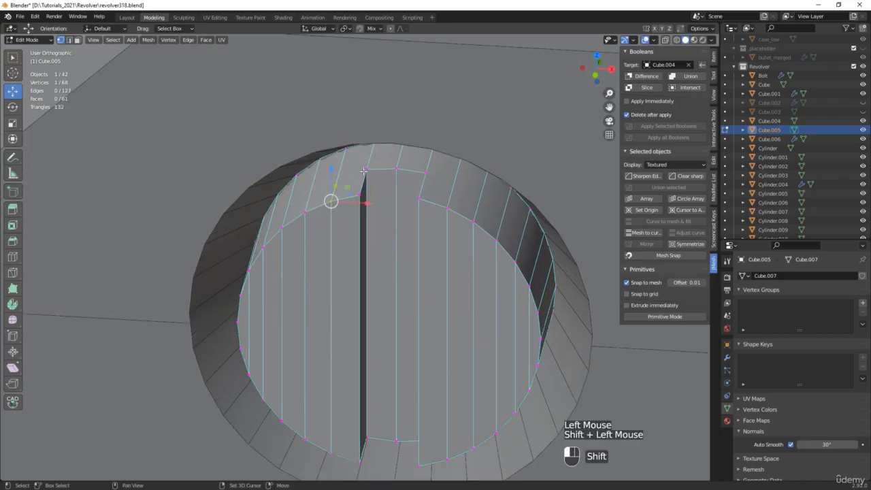
{"action": "left_click", "coordinate": [426, 171]}
{"action": "left_click", "coordinate": [447, 208], "text": "shift"}
{"action": "key", "text": "j"}
Step: Connect both slot-floor corners at the slot's lower end to the neighbouring outer rim vertices, and return to Object Mode
{"action": "middle_click_drag", "start_coordinate": [447, 208], "coordinate": [432, 244]}
{"action": "scroll", "coordinate": [440, 244], "scroll_direction": "down", "scroll_amount": 3}
{"action": "scroll", "coordinate": [427, 252], "scroll_direction": "up", "scroll_amount": 3}
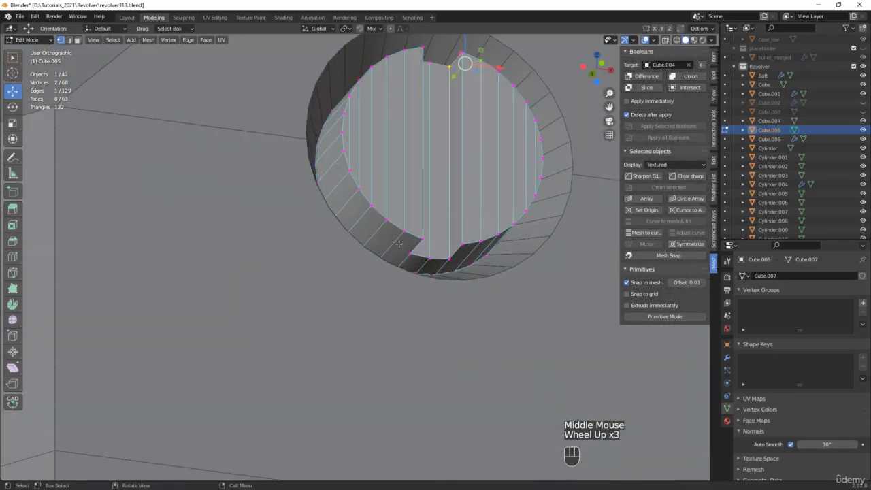
{"action": "scroll", "coordinate": [398, 243], "scroll_direction": "up", "scroll_amount": 2}
{"action": "left_click", "coordinate": [411, 262], "text": "shift"}
{"action": "key", "text": "j"}
{"action": "middle_click_drag", "start_coordinate": [499, 253], "coordinate": [530, 287]}
{"action": "left_click", "coordinate": [493, 266]}
{"action": "scroll", "coordinate": [527, 279], "scroll_direction": "down", "scroll_amount": 3}
{"action": "key", "text": "Tab"}
{"action": "middle_click_drag", "start_coordinate": [486, 212], "coordinate": [364, 311], "text": "shift"}
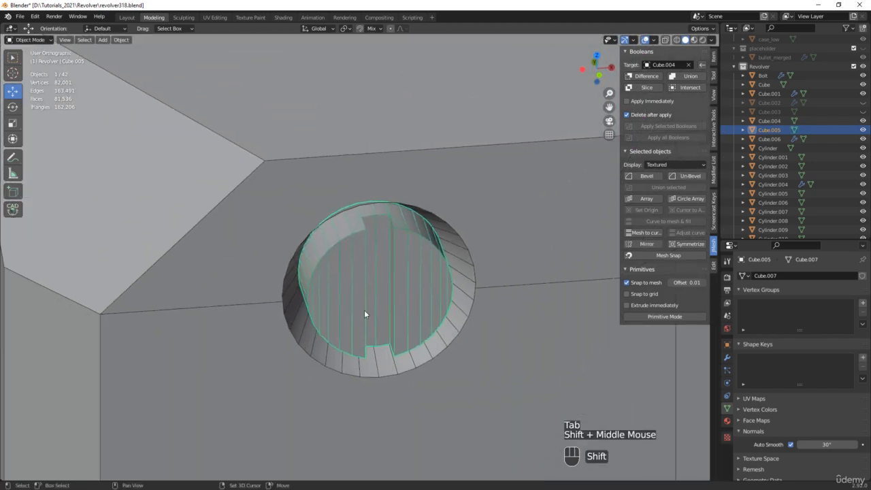
Step: Inset the round recess's floor face in the sight frame and collapse the inset face into a single centre vertex
{"action": "left_click", "coordinate": [298, 226]}
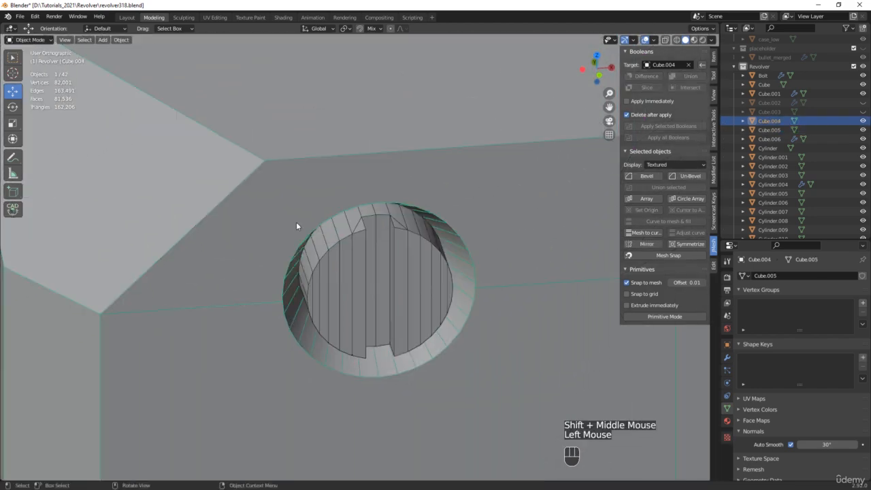
{"action": "key", "text": "alt+z"}
{"action": "key", "text": "Tab"}
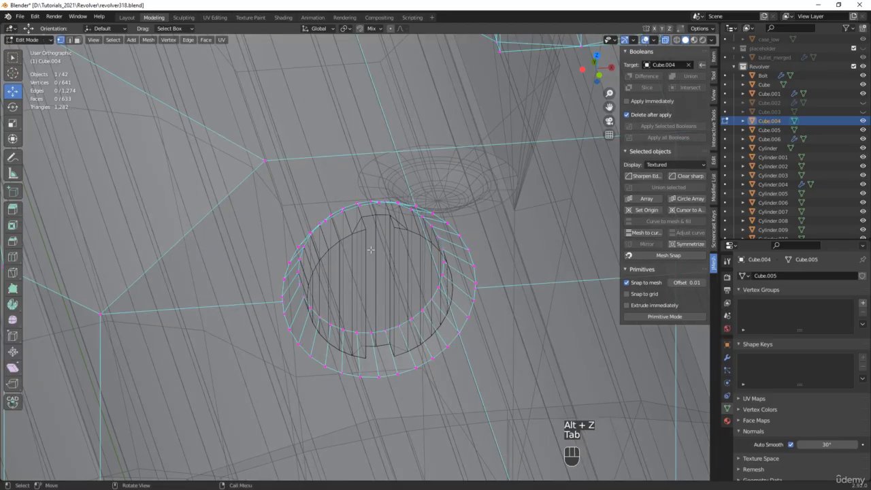
{"action": "key", "text": "3"}
{"action": "left_click", "coordinate": [381, 243]}
{"action": "key", "text": "i"}
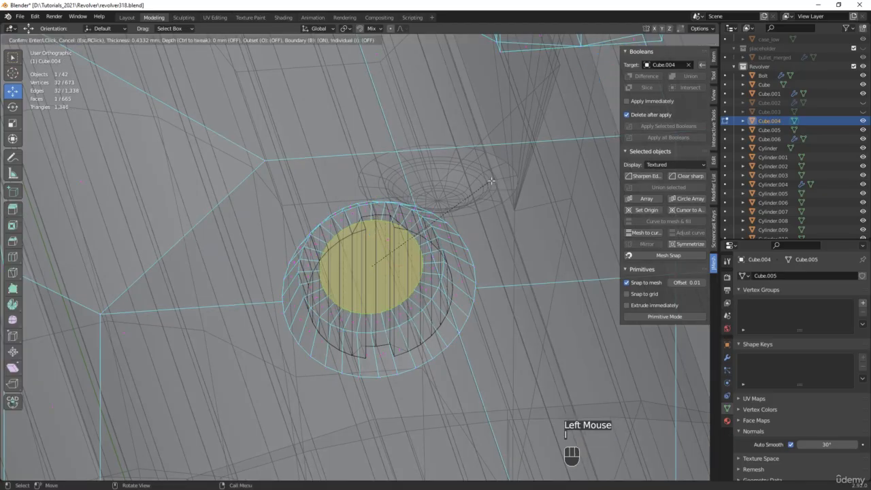
{"action": "left_click", "coordinate": [452, 261]}
{"action": "key", "text": "m"}
{"action": "left_click", "coordinate": [435, 273]}
{"action": "scroll", "coordinate": [434, 273], "scroll_direction": "down", "scroll_amount": 3}
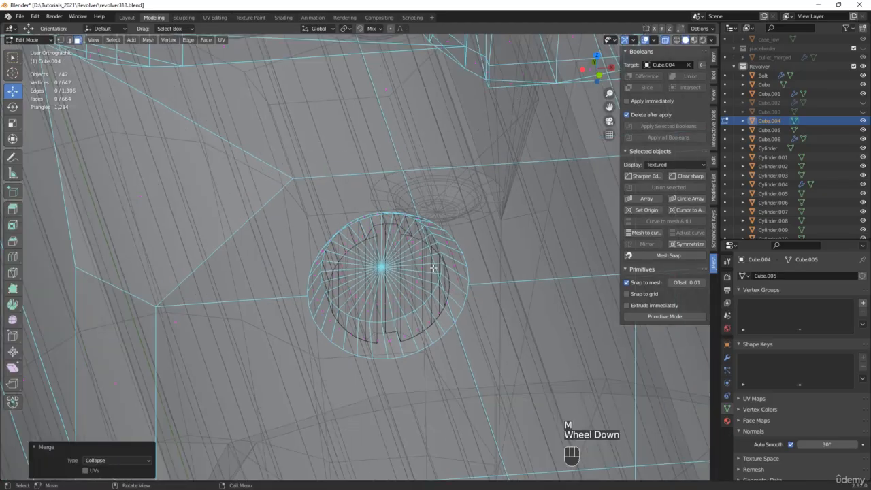
{"action": "key", "text": "alt+z"}
Step: Connect the recess's leftmost and rightmost rim vertices to the rear face's chamfer corner and opposite side-edge vertex
{"action": "mouse_move", "coordinate": [439, 267]}
{"action": "middle_mouse_down"}
{"action": "mouse_move", "coordinate": [451, 250]}
{"action": "mouse_move", "coordinate": [351, 292]}
{"action": "middle_mouse_up"}
{"action": "scroll", "coordinate": [350, 292], "scroll_direction": "up", "scroll_amount": 2}
{"action": "key", "text": "1"}
{"action": "left_click", "coordinate": [342, 291]}
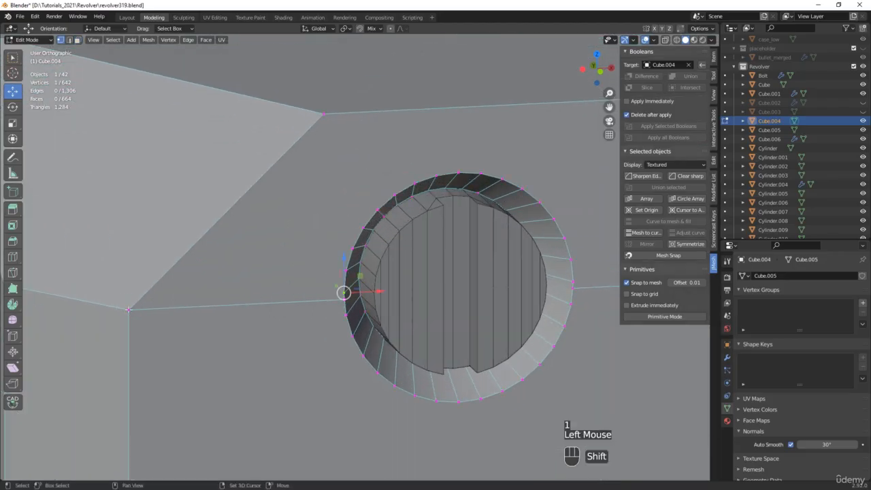
{"action": "left_click", "coordinate": [129, 309], "text": "shift"}
{"action": "key", "text": "j"}
{"action": "middle_click_drag", "start_coordinate": [538, 276], "coordinate": [257, 275], "text": "shift"}
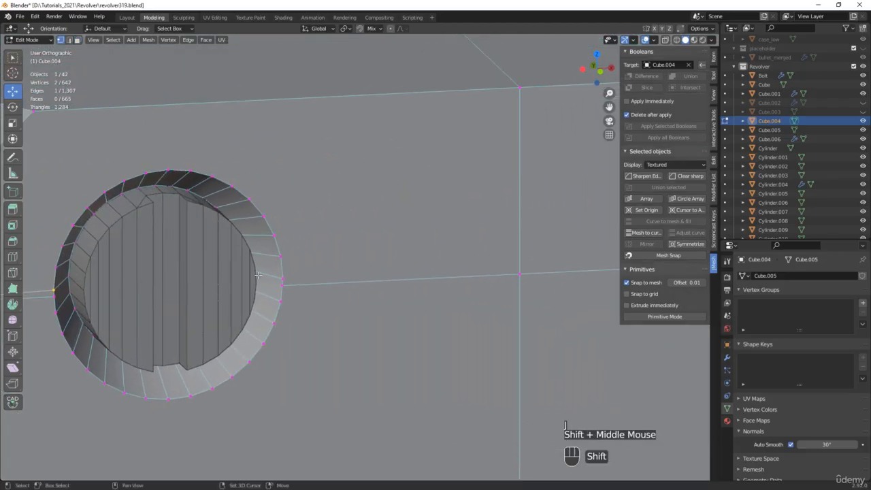
{"action": "left_click", "coordinate": [281, 277]}
{"action": "left_click", "coordinate": [520, 275], "text": "shift"}
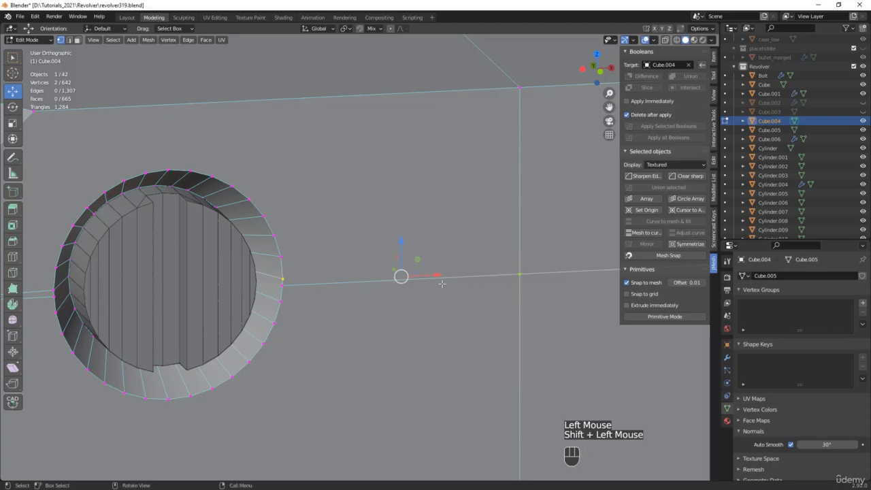
{"action": "key", "text": "j"}
Step: Dissolve the two original horizontal edges beside the recess that run next to the new connections
{"action": "key", "text": "2"}
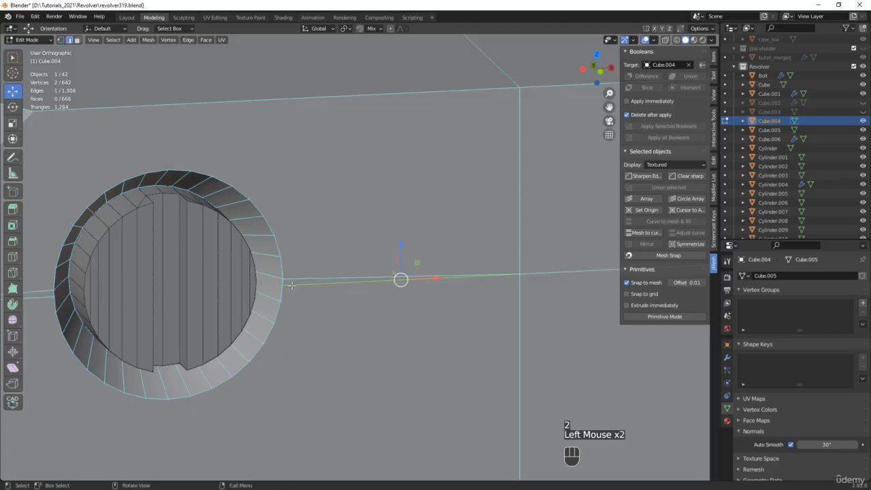
{"action": "scroll", "coordinate": [292, 285], "scroll_direction": "down", "scroll_amount": 2}
{"action": "middle_click_drag", "start_coordinate": [233, 288], "coordinate": [330, 276], "text": "shift"}
{"action": "left_click", "coordinate": [216, 281], "text": "shift"}
{"action": "key", "text": "x"}
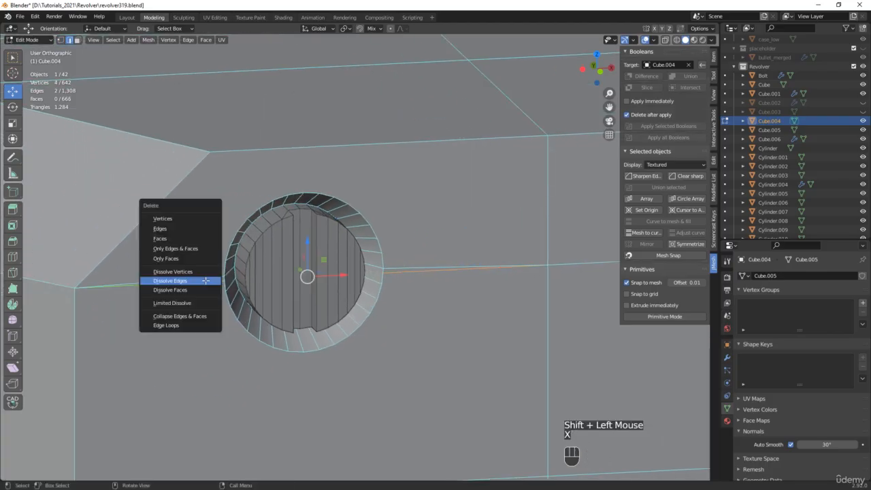
{"action": "left_click", "coordinate": [206, 281]}
Step: Connect three vertices on the recess's upper rim to the rear face's upper chamfer corner
{"action": "key", "text": "1"}
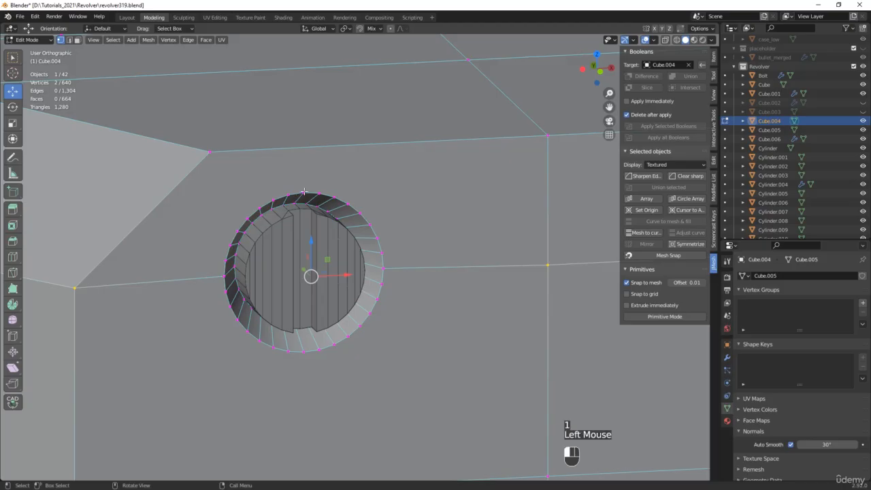
{"action": "left_click", "coordinate": [303, 191]}
{"action": "left_click", "coordinate": [284, 195], "text": "shift"}
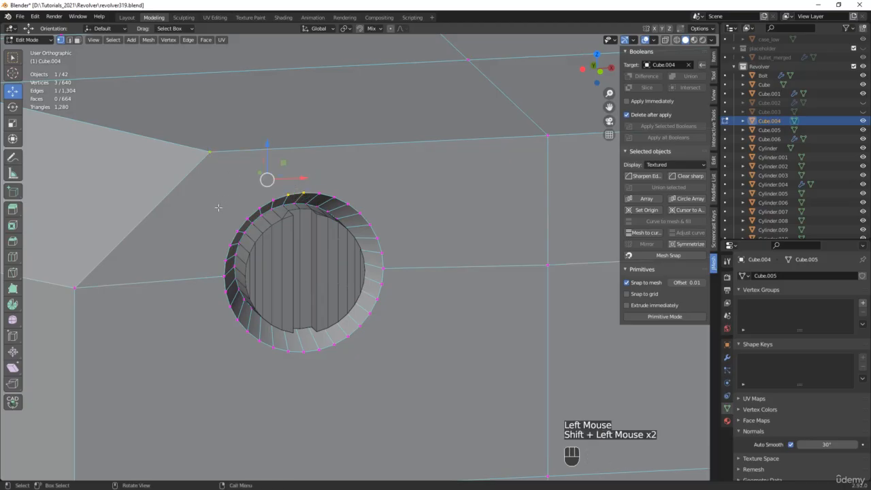
{"action": "left_click", "coordinate": [272, 200]}
{"action": "left_click", "coordinate": [210, 151], "text": "shift"}
{"action": "key", "text": "j"}
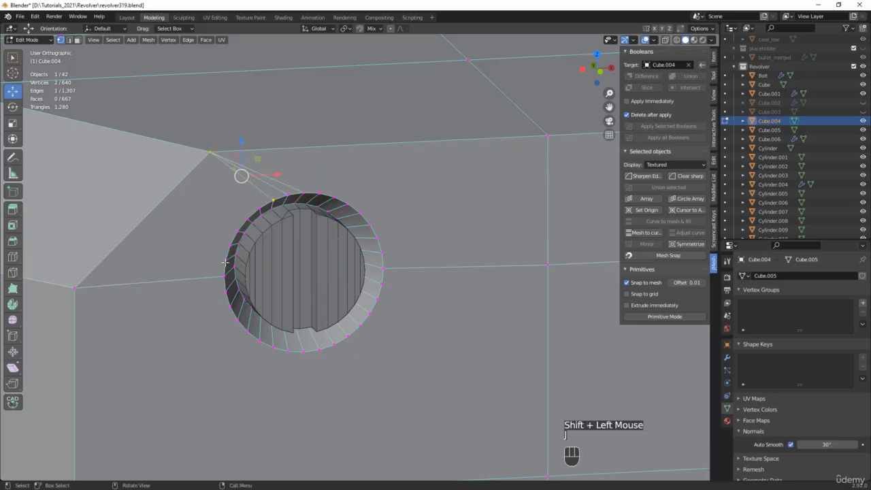
Step: Connect the rim vertices just above and below the recess's leftmost point to the rear face's lower chamfer corner
{"action": "left_click", "coordinate": [224, 262]}
{"action": "left_click", "coordinate": [75, 287], "text": "shift"}
{"action": "key", "text": "j"}
{"action": "left_click", "coordinate": [220, 291]}
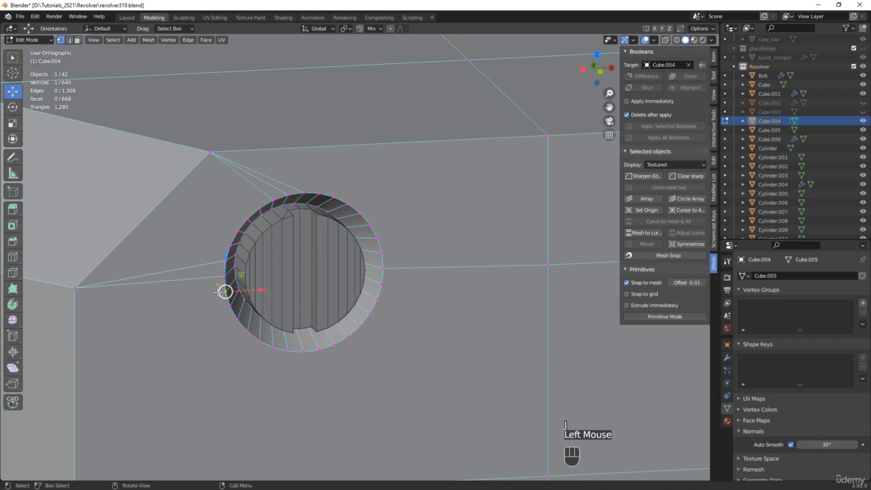
{"action": "left_click", "coordinate": [74, 287], "text": "shift"}
{"action": "key", "text": "j"}
Step: Connect the rim vertices just above and below the recess's rightmost point to the middle vertex on the side edge
{"action": "left_click", "coordinate": [382, 252]}
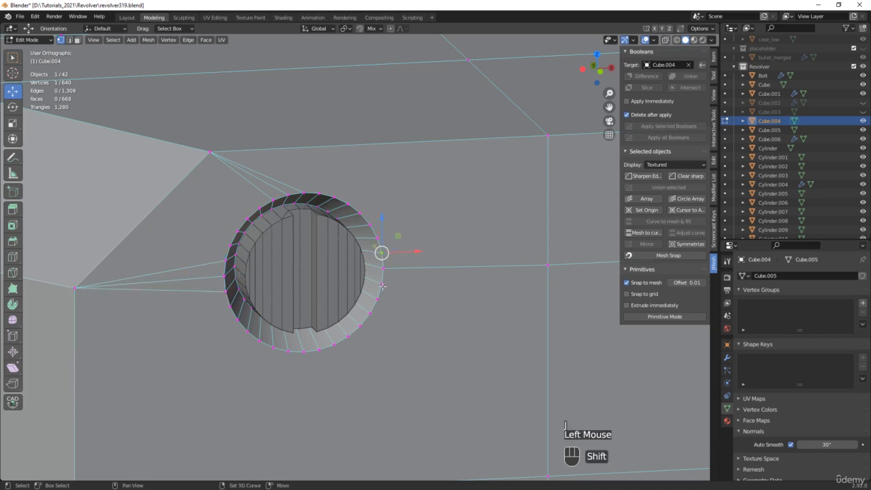
{"action": "left_click", "coordinate": [382, 283], "text": "shift"}
{"action": "key", "text": "j"}
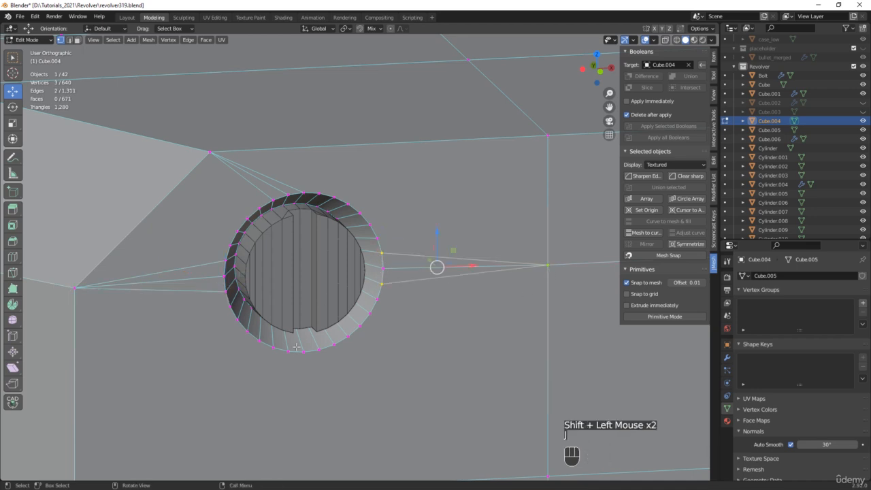
Step: Connect the recess's two lowest rim vertices to the vertex where the lower horizontal edge meets the chamfer edge
{"action": "left_click", "coordinate": [305, 352]}
{"action": "left_click", "coordinate": [288, 352], "text": "shift"}
{"action": "scroll", "coordinate": [284, 354], "scroll_direction": "down", "scroll_amount": 2}
{"action": "middle_click_drag", "start_coordinate": [282, 357], "coordinate": [293, 289], "text": "shift"}
{"action": "left_click", "coordinate": [159, 378], "text": "shift"}
{"action": "key", "text": "j"}
Step: Connect one more rim vertex on the recess's upper left to the rear face's upper chamfer corner
{"action": "left_click", "coordinate": [286, 178]}
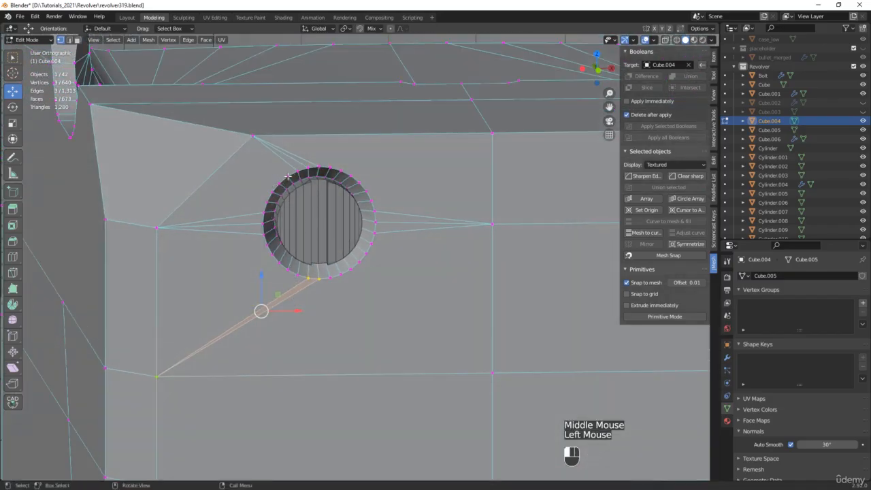
{"action": "left_click", "coordinate": [291, 151], "text": "shift"}
{"action": "key", "text": "j"}
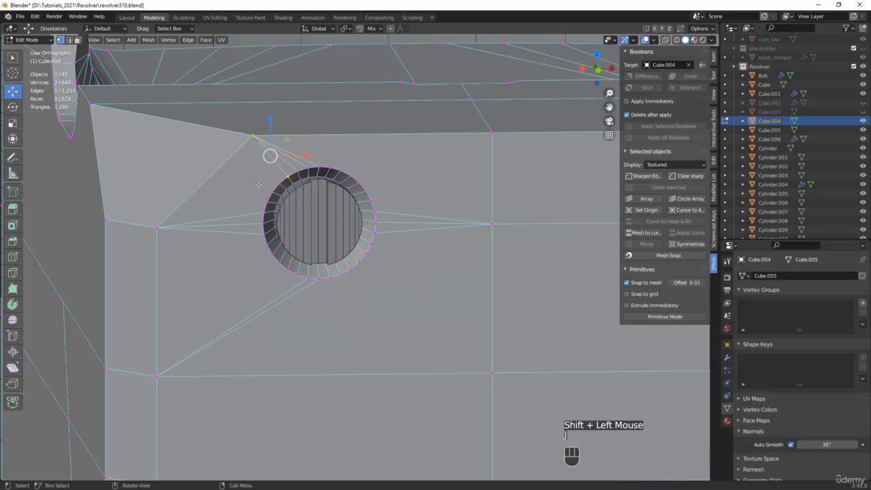
Step: Inset the face at the recess's upper left and collapse the inset face into a single vertex
{"action": "key", "text": "3"}
{"action": "left_click", "coordinate": [260, 179]}
{"action": "key", "text": "i"}
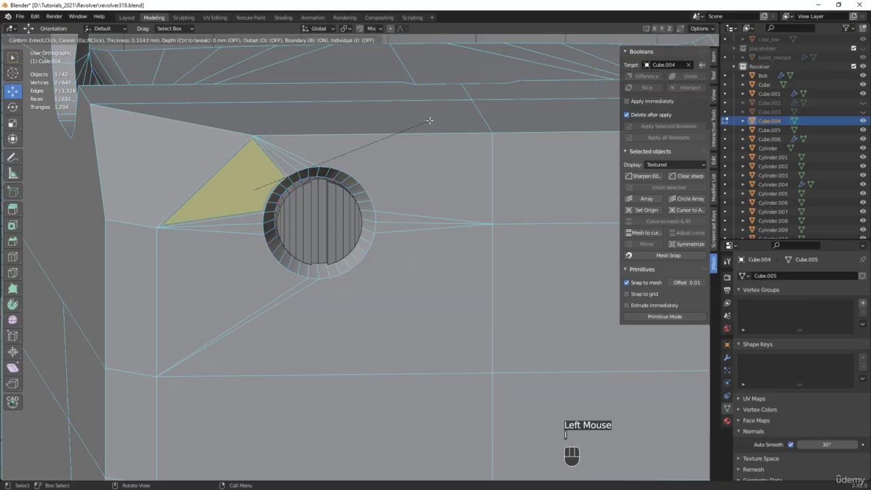
{"action": "left_click", "coordinate": [427, 121]}
{"action": "key", "text": "m"}
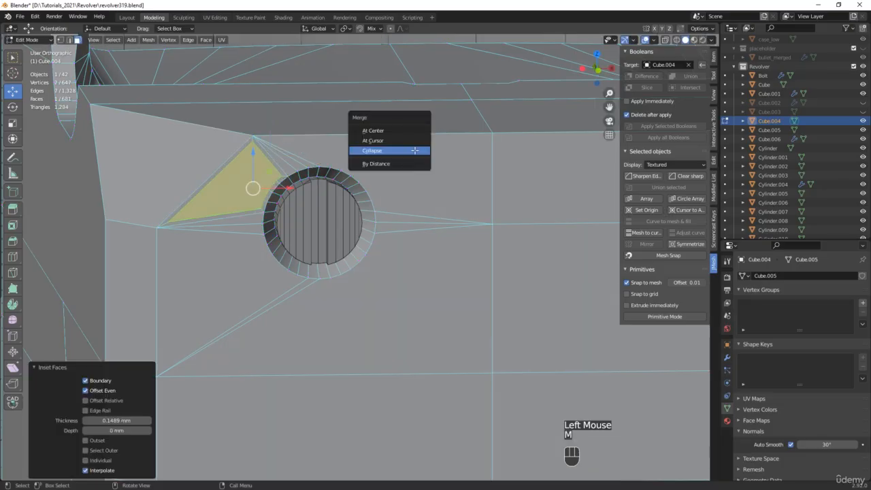
{"action": "left_click", "coordinate": [414, 150]}
Step: Inset the face at the recess's lower left and collapse it into a single vertex
{"action": "left_click", "coordinate": [254, 269]}
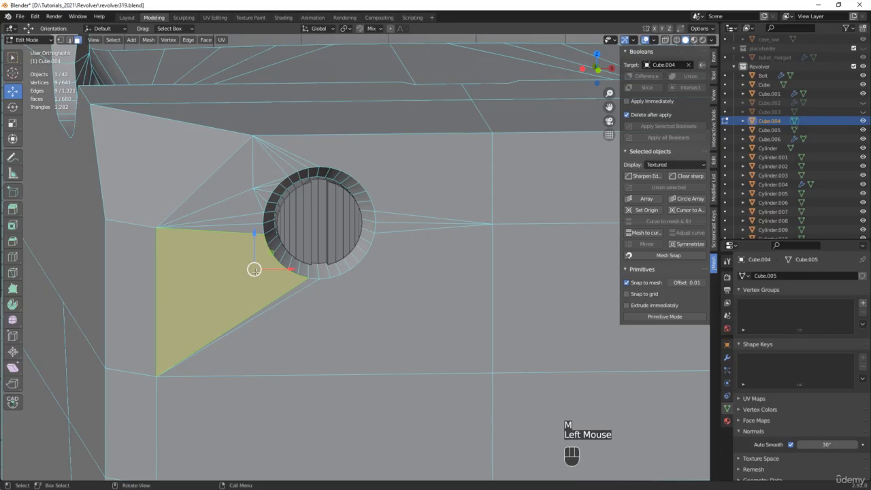
{"action": "key", "text": "i"}
{"action": "left_click", "coordinate": [414, 151]}
{"action": "key", "text": "m"}
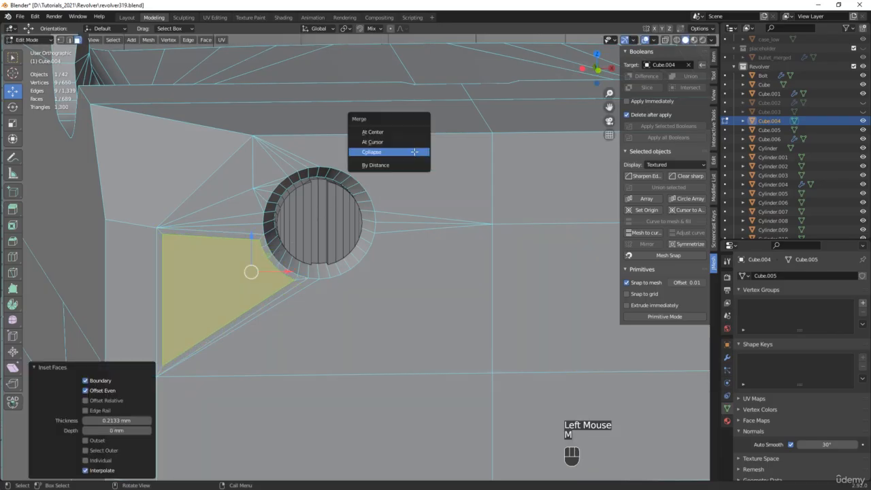
{"action": "left_click", "coordinate": [414, 151]}
Step: Inset the face at the recess's upper right and collapse it into a single vertex
{"action": "left_click", "coordinate": [429, 148]}
{"action": "key", "text": "i"}
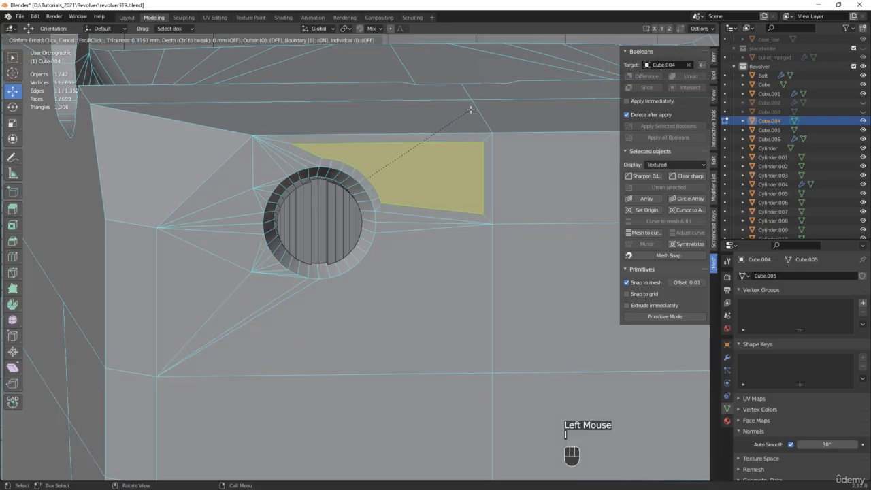
{"action": "left_click", "coordinate": [476, 107]}
{"action": "key", "text": "m"}
{"action": "left_click", "coordinate": [460, 186]}
Step: Inset the large face at the recess's lower right and collapse it into a single vertex
{"action": "left_click", "coordinate": [414, 289]}
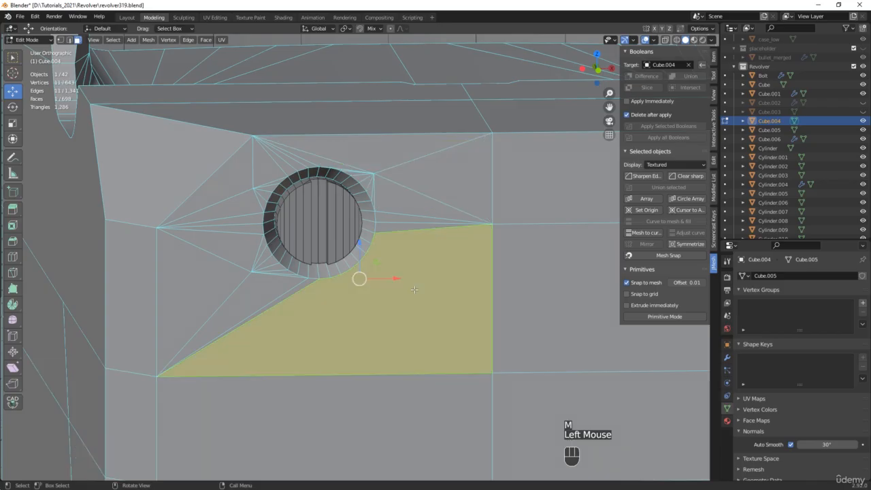
{"action": "key", "text": "i"}
{"action": "left_click", "coordinate": [484, 153]}
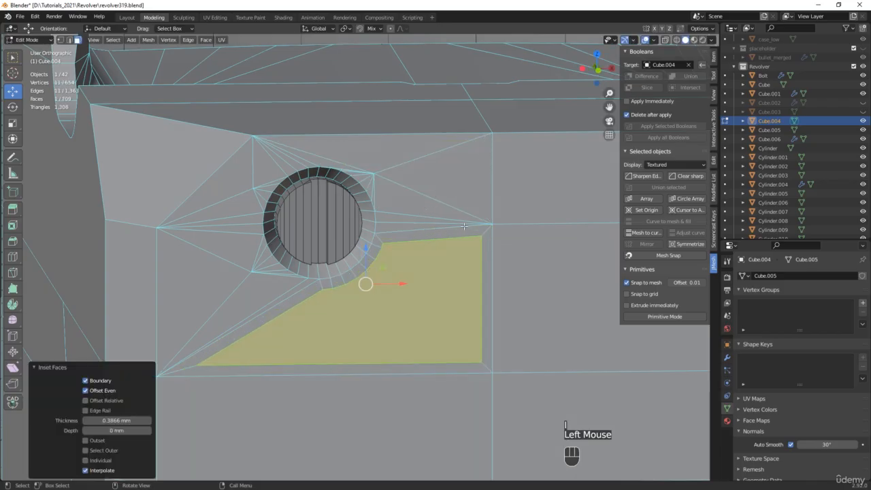
{"action": "key", "text": "m"}
{"action": "left_click", "coordinate": [462, 228]}
Step: With vertex snapping, move the two lower and the upper-right collapsed vertices onto their nearest outer corner vertices
{"action": "key", "text": "1"}
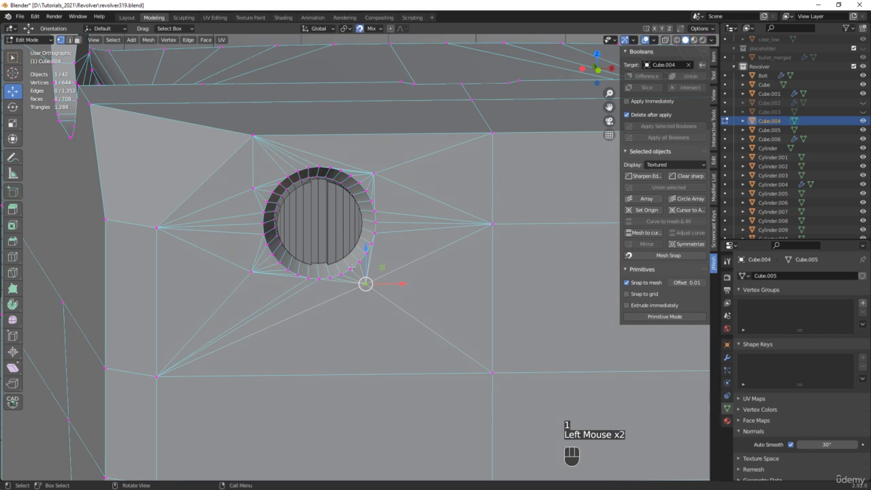
{"action": "left_click_drag", "start_coordinate": [365, 282], "coordinate": [491, 372]}
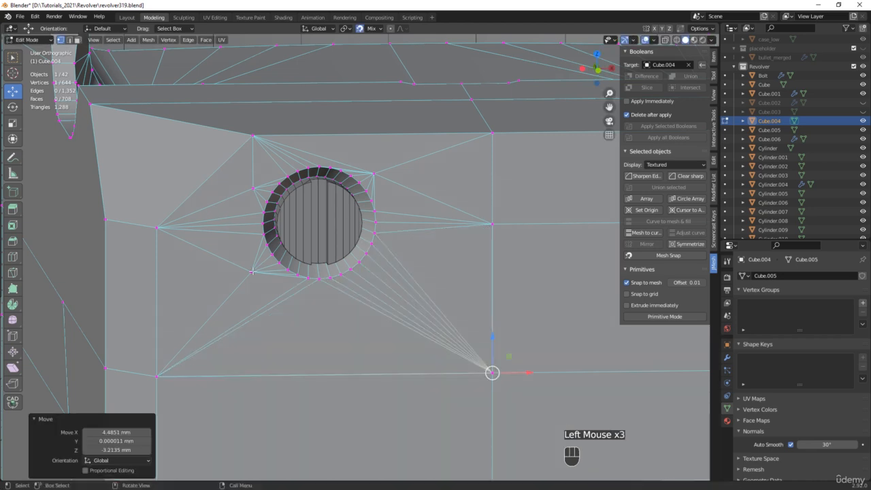
{"action": "left_click_drag", "start_coordinate": [251, 273], "coordinate": [156, 375]}
{"action": "left_click", "coordinate": [373, 173]}
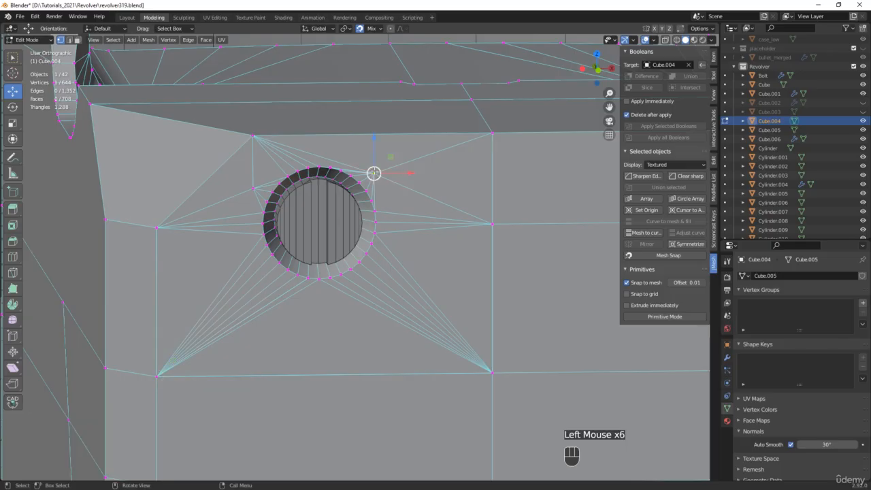
{"action": "left_click_drag", "start_coordinate": [373, 172], "coordinate": [492, 133]}
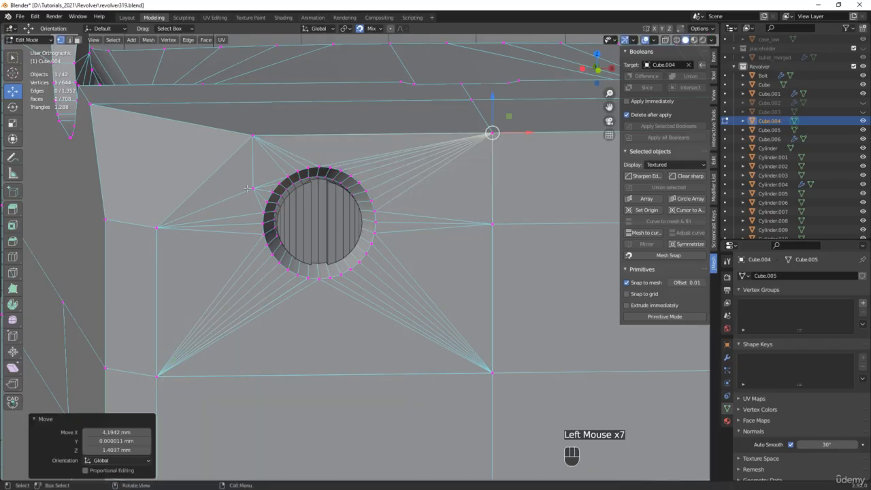
Step: Try to snap the upper-left collapsed vertex onto the upper chamfer corner
{"action": "left_click_drag", "start_coordinate": [255, 189], "coordinate": [251, 134]}
{"action": "middle_click_drag", "start_coordinate": [251, 134], "coordinate": [326, 179]}
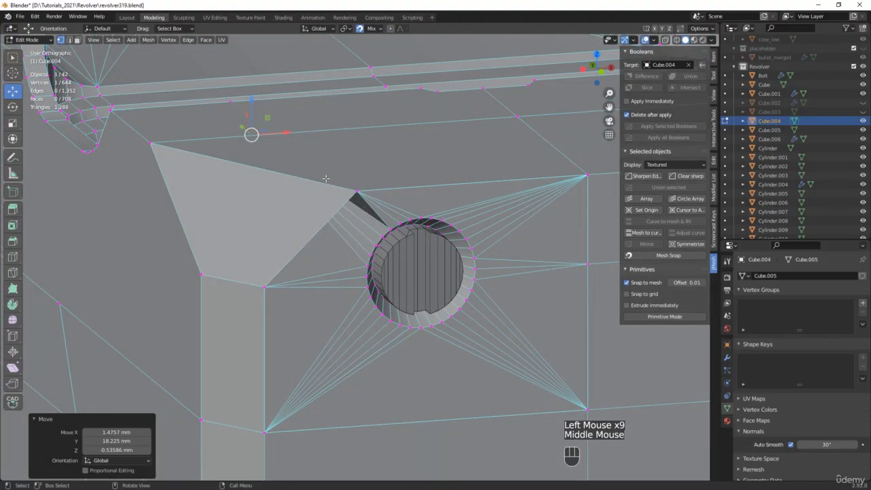
{"action": "scroll", "coordinate": [340, 194], "scroll_direction": "up", "scroll_amount": 1}
{"action": "key", "text": "ctrl+z"}
Step: Snap the upper-left collapsed vertex onto the upper chamfer corner and merge all of the mesh's vertices by distance
{"action": "left_click_drag", "start_coordinate": [346, 249], "coordinate": [347, 187]}
{"action": "middle_click_drag", "start_coordinate": [347, 187], "coordinate": [368, 208]}
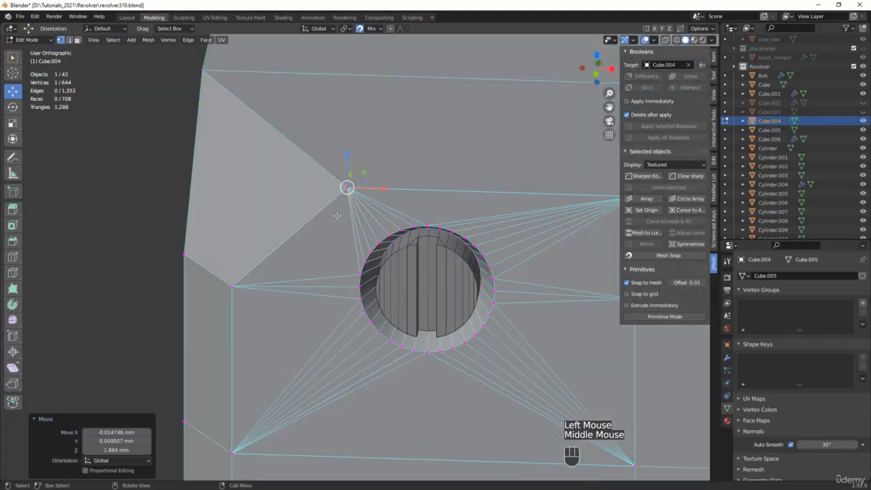
{"action": "scroll", "coordinate": [373, 216], "scroll_direction": "down", "scroll_amount": 1}
{"action": "key", "text": "a"}
{"action": "key", "text": "m"}
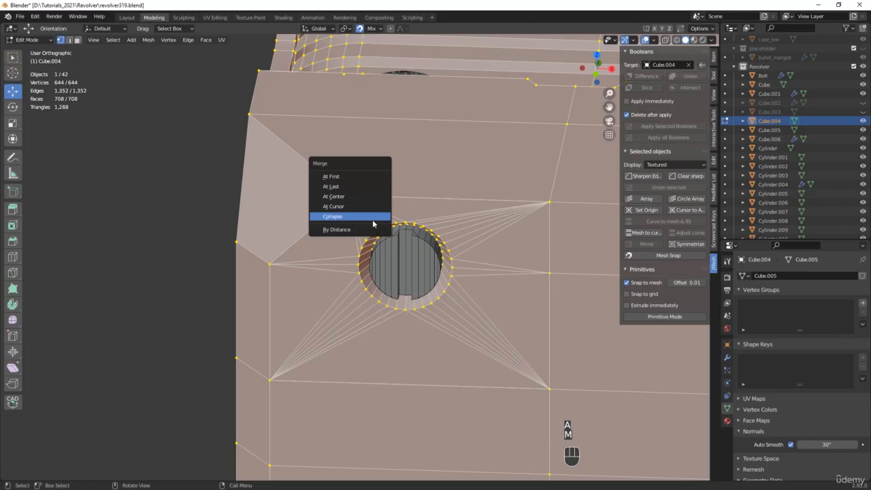
{"action": "left_click", "coordinate": [365, 229]}
Step: Turn off snapping, duplicate one flat face on top of the sight's arch in place, and separate it into its own object
{"action": "middle_click_drag", "start_coordinate": [365, 251], "coordinate": [442, 300]}
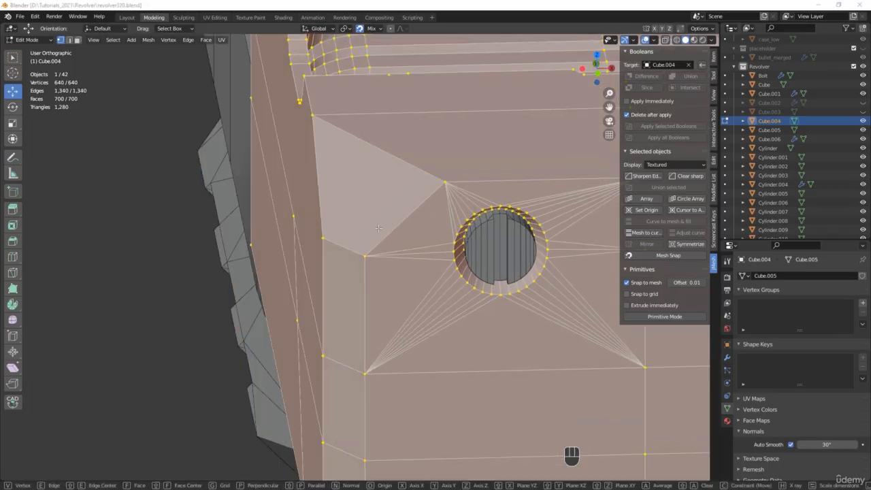
{"action": "scroll", "coordinate": [367, 227], "scroll_direction": "down", "scroll_amount": 4}
{"action": "middle_click_drag", "start_coordinate": [367, 226], "coordinate": [435, 257]}
{"action": "middle_click_drag", "start_coordinate": [435, 258], "coordinate": [405, 371], "text": "shift"}
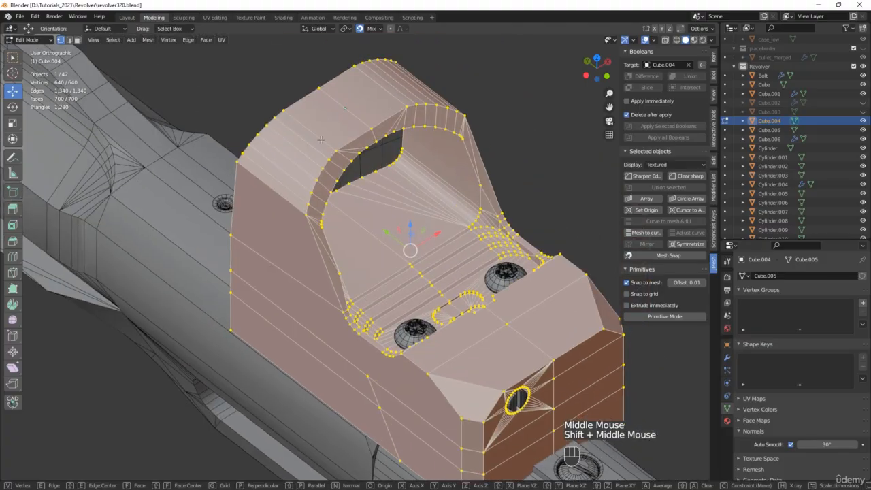
{"action": "key", "text": "3"}
{"action": "left_click", "coordinate": [342, 109]}
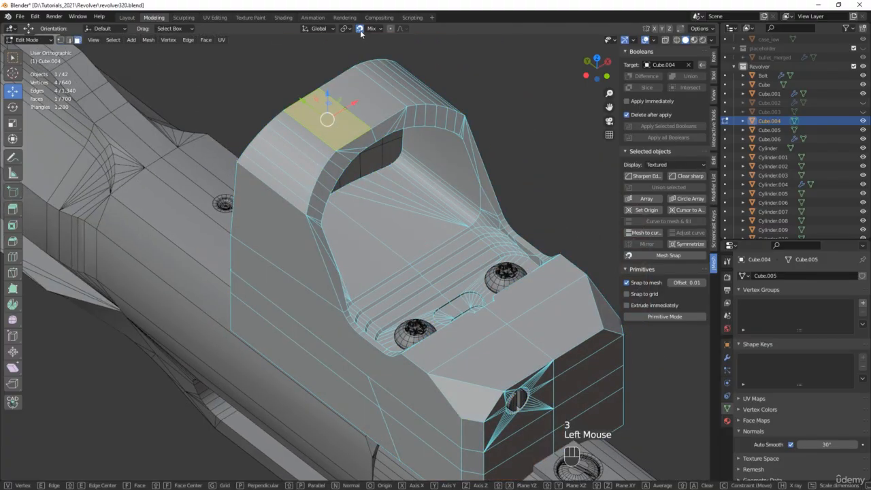
{"action": "left_click", "coordinate": [360, 27]}
{"action": "middle_click_drag", "start_coordinate": [401, 156], "coordinate": [427, 133]}
{"action": "key", "text": "shift+d"}
{"action": "right_click", "coordinate": [427, 131]}
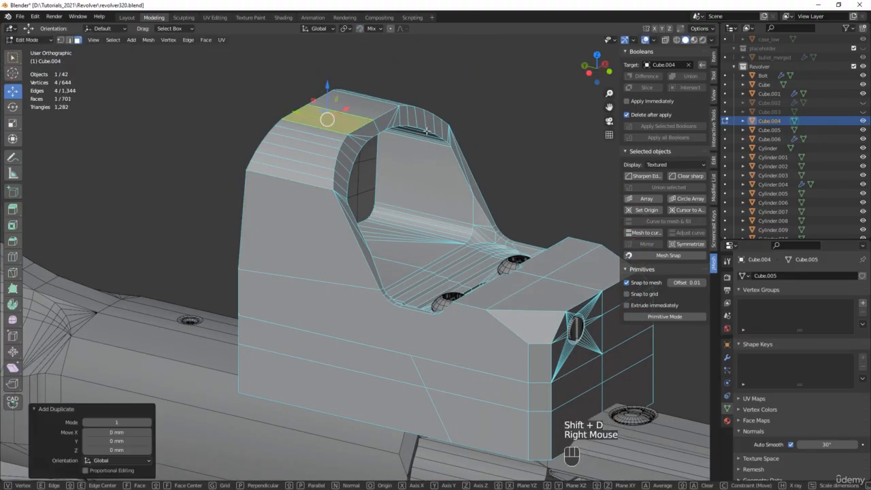
{"action": "key", "text": "p"}
{"action": "left_click", "coordinate": [380, 127]}
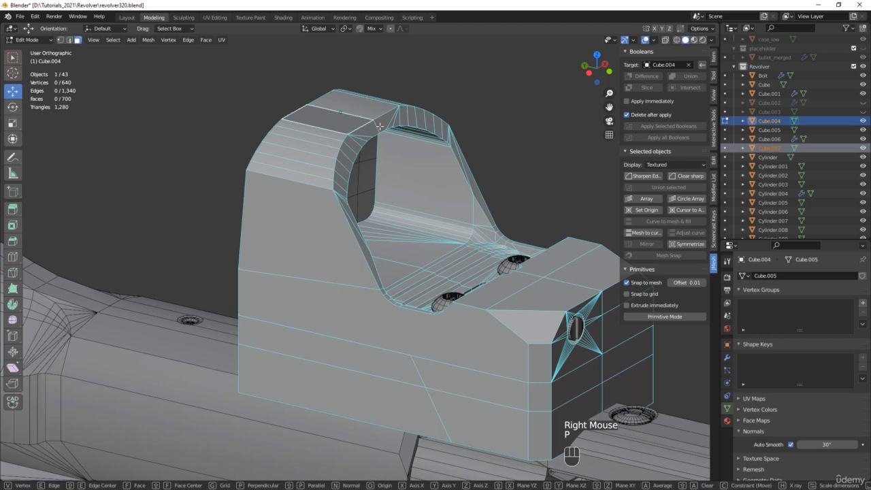
Step: Centre the separated face's origin and move it about -34.6 mm along Y over the sight's rear block
{"action": "key", "text": "Tab"}
{"action": "left_click", "coordinate": [336, 125]}
{"action": "left_click", "coordinate": [337, 126]}
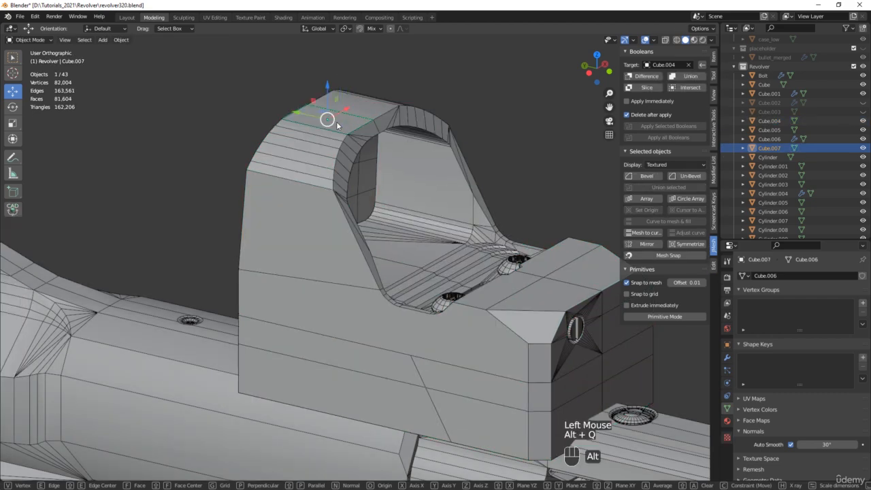
{"action": "scroll", "coordinate": [351, 146], "scroll_direction": "down", "scroll_amount": 2}
{"action": "middle_click_drag", "start_coordinate": [357, 153], "coordinate": [330, 295], "text": "alt"}
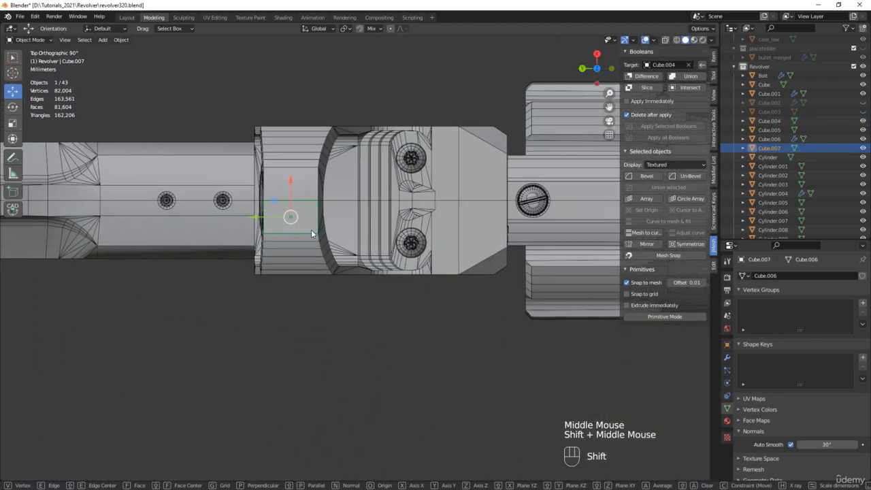
{"action": "left_click_drag", "start_coordinate": [259, 216], "coordinate": [452, 230]}
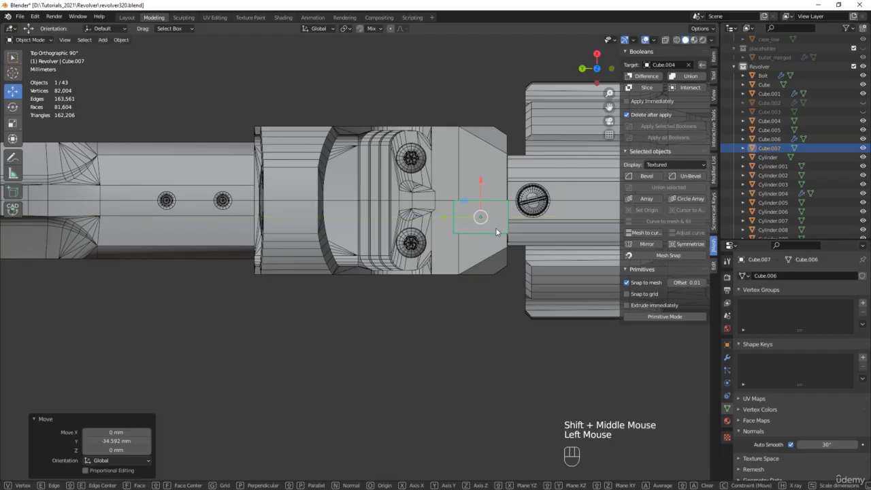
{"action": "scroll", "coordinate": [494, 227], "scroll_direction": "up", "scroll_amount": 5}
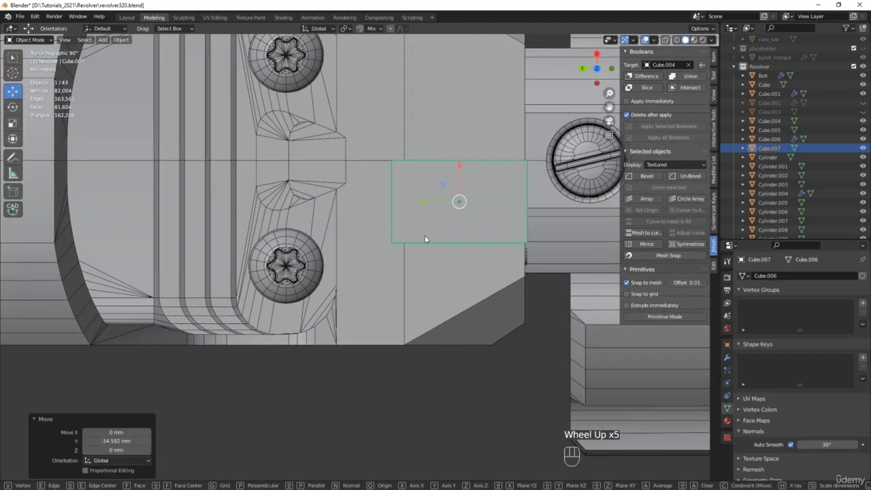
Step: Stretch the face's front edge forward past the screws and narrow it by moving its inner long edge off the centreline
{"action": "key", "text": "Tab"}
{"action": "left_click_drag", "start_coordinate": [372, 204], "coordinate": [184, 204]}
{"action": "left_click", "coordinate": [506, 155]}
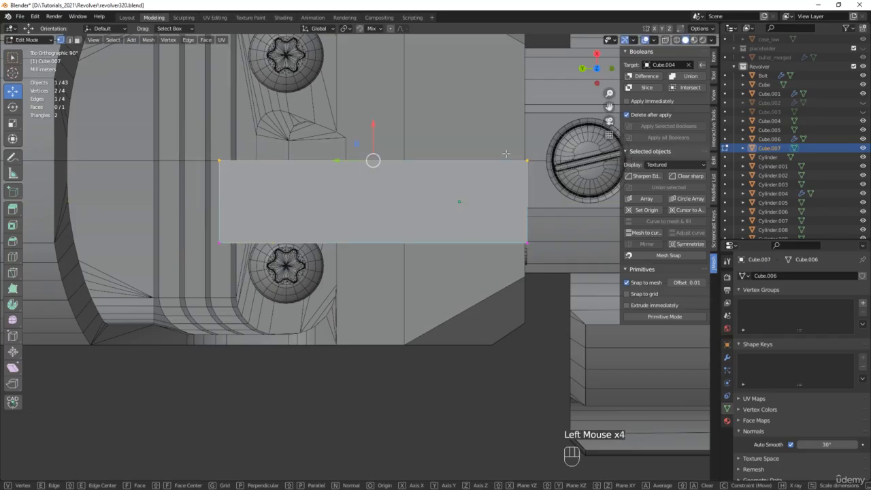
{"action": "left_click_drag", "start_coordinate": [371, 133], "coordinate": [375, 171]}
{"action": "scroll", "coordinate": [374, 171], "scroll_direction": "down", "scroll_amount": 2}
{"action": "middle_click_drag", "start_coordinate": [375, 171], "coordinate": [367, 123]}
Step: Extrude the narrow face upward into a solid cutter block and return to Object Mode
{"action": "key", "text": "3"}
{"action": "left_click", "coordinate": [416, 217]}
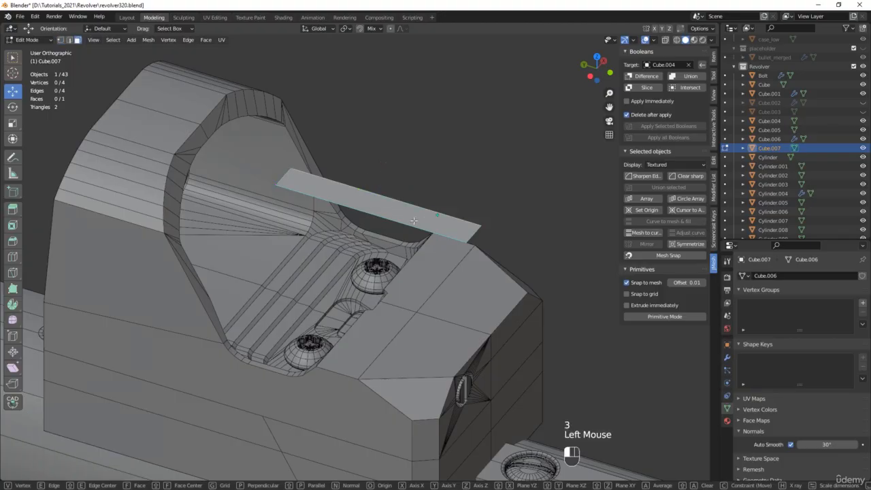
{"action": "key", "text": "d"}
{"action": "left_click", "coordinate": [412, 197]}
{"action": "middle_click_drag", "start_coordinate": [412, 198], "coordinate": [395, 212]}
{"action": "key", "text": "Tab"}
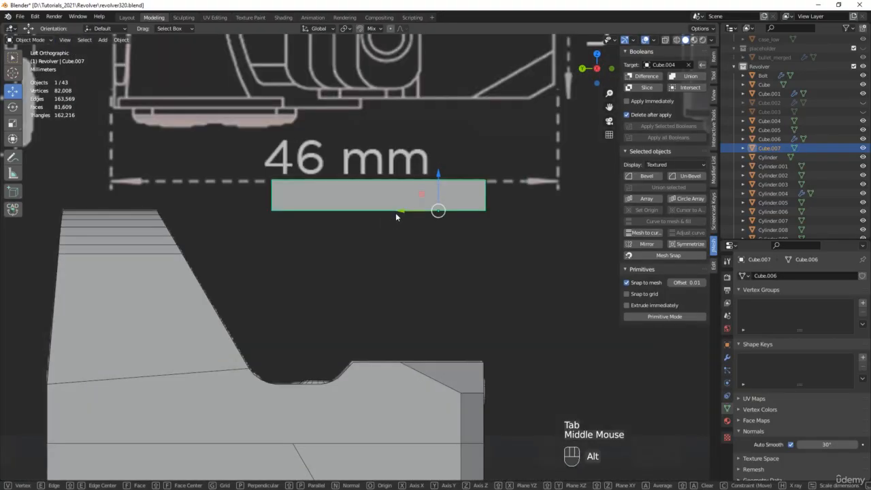
Step: Centre the cutter block's origin and lower it about 16.5 mm along Z onto the sight's rear top surface
{"action": "key", "text": "alt+q"}
{"action": "left_click", "coordinate": [382, 207]}
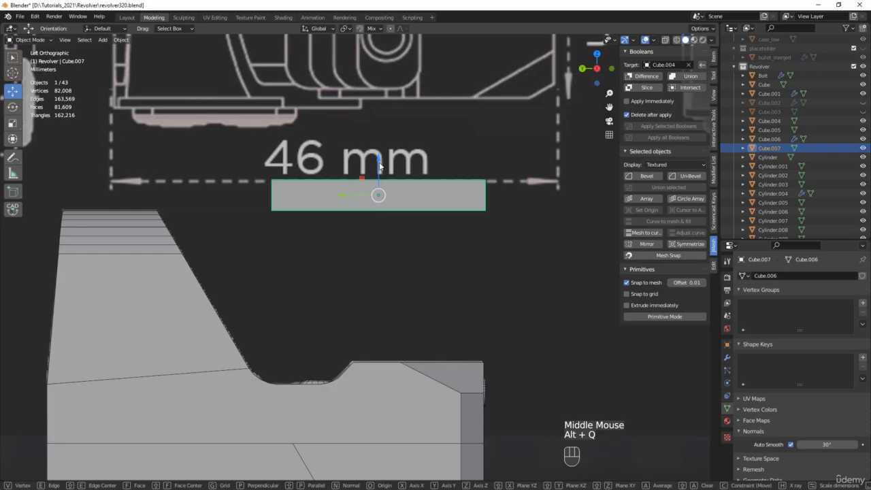
{"action": "left_click_drag", "start_coordinate": [379, 206], "coordinate": [378, 340]}
{"action": "middle_click_drag", "start_coordinate": [378, 340], "coordinate": [395, 221]}
Step: Rotate the cutter block about the Z axis until it lies diagonally across the rear top surface, finishing with a -10° turn
{"action": "scroll", "coordinate": [396, 222], "scroll_direction": "up", "scroll_amount": 2}
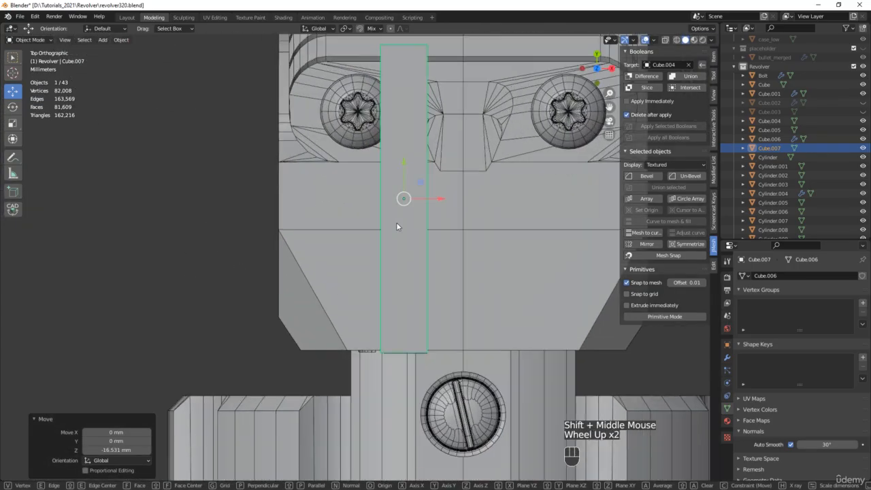
{"action": "key", "text": "e"}
{"action": "left_click_drag", "start_coordinate": [432, 183], "coordinate": [388, 188]}
{"action": "key", "text": "w"}
{"action": "key", "text": "e"}
{"action": "key", "text": "w"}
{"action": "middle_click_drag", "start_coordinate": [376, 199], "coordinate": [304, 249]}
{"action": "key", "text": "e"}
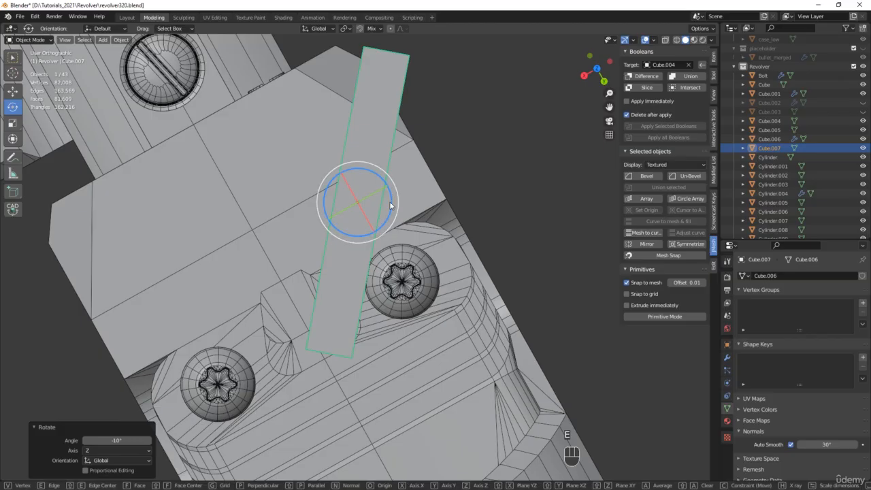
{"action": "left_click_drag", "start_coordinate": [391, 206], "coordinate": [389, 189], "text": "ctrl"}
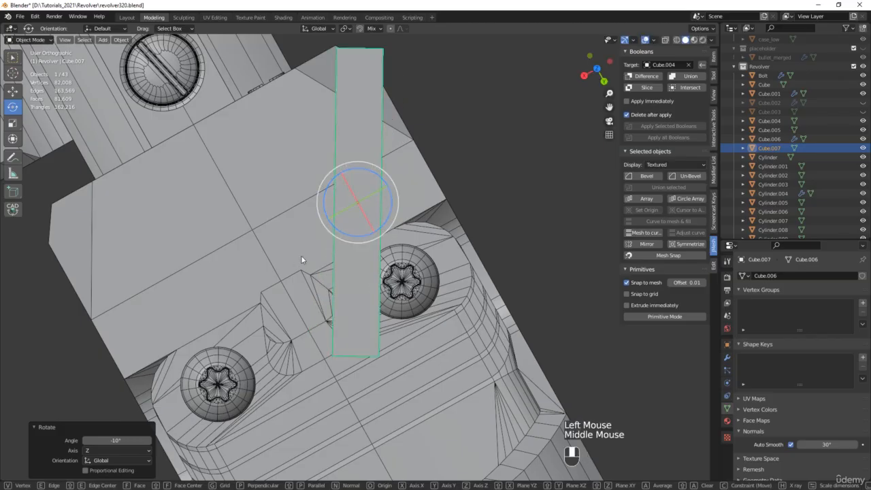
Step: Shift the rotated cutter block about 0.74 mm along X
{"action": "middle_click_drag", "start_coordinate": [301, 260], "coordinate": [397, 247]}
{"action": "key", "text": "w"}
{"action": "left_click_drag", "start_coordinate": [368, 225], "coordinate": [376, 236]}
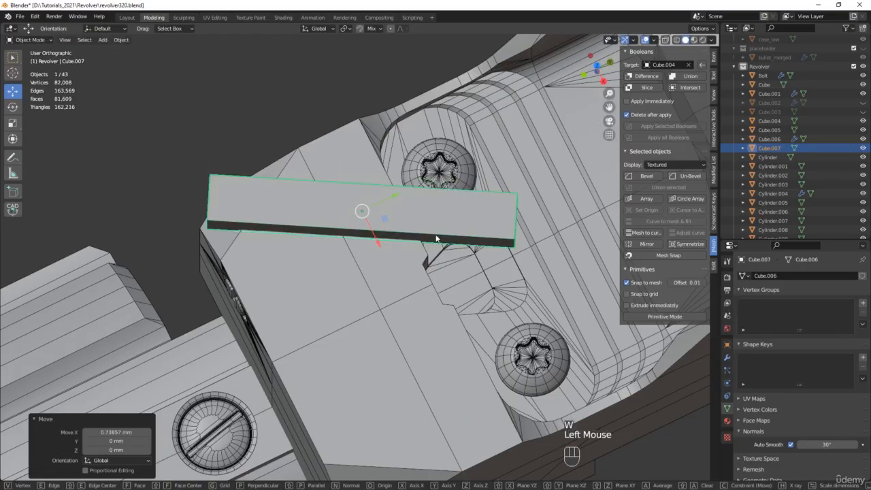
Step: Cut a diagonal groove into the sight frame Cube.004 by applying a Difference boolean with the cutter block
{"action": "left_click", "coordinate": [642, 77]}
{"action": "middle_click_drag", "start_coordinate": [199, 295], "coordinate": [329, 259]}
{"action": "left_click", "coordinate": [415, 285]}
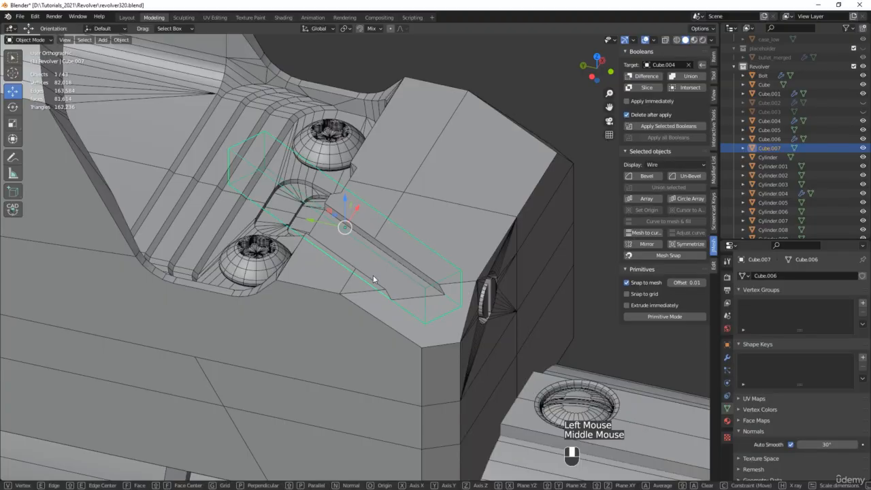
{"action": "mouse_move", "coordinate": [372, 274]}
{"action": "middle_mouse_down"}
{"action": "mouse_move", "coordinate": [394, 274]}
{"action": "mouse_move", "coordinate": [401, 250]}
{"action": "mouse_move", "coordinate": [434, 264]}
{"action": "mouse_move", "coordinate": [376, 267]}
{"action": "middle_mouse_up"}
{"action": "scroll", "coordinate": [361, 258], "scroll_direction": "up", "scroll_amount": 2}
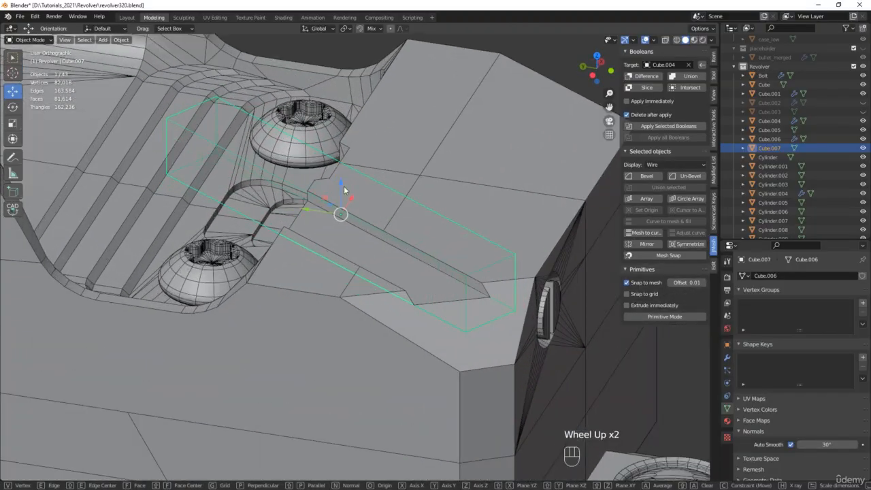
Step: Lower the cutter block about 0.39 mm along Z and apply its boolean to the sight frame
{"action": "left_click_drag", "start_coordinate": [343, 186], "coordinate": [342, 197]}
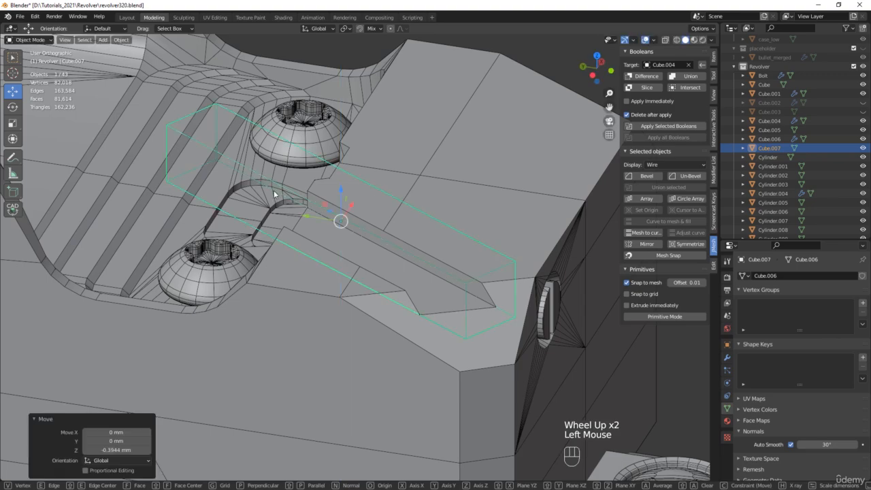
{"action": "middle_click_drag", "start_coordinate": [342, 197], "coordinate": [355, 194]}
{"action": "scroll", "coordinate": [226, 235], "scroll_direction": "up", "scroll_amount": 2}
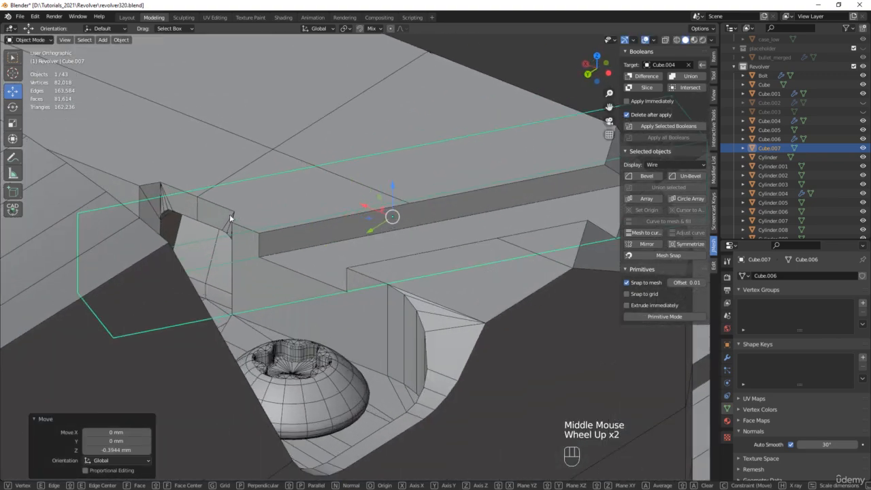
{"action": "scroll", "coordinate": [229, 213], "scroll_direction": "down", "scroll_amount": 1}
{"action": "middle_click_drag", "start_coordinate": [332, 228], "coordinate": [563, 255]}
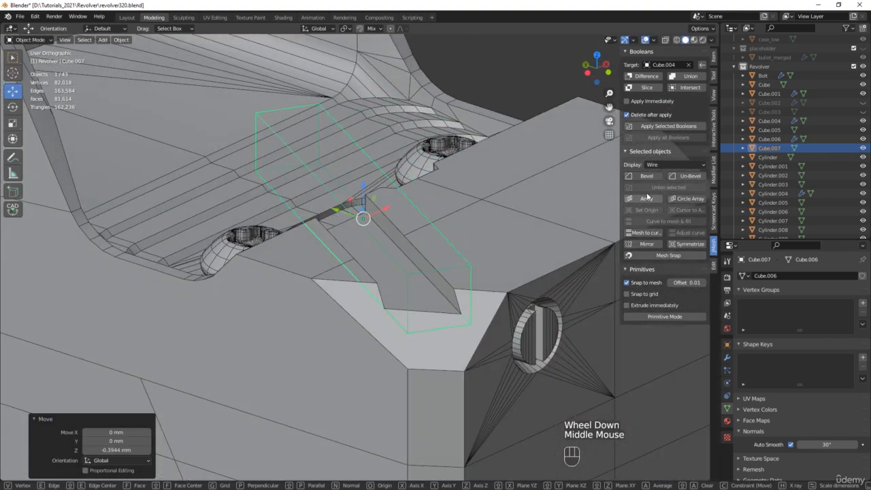
{"action": "left_click", "coordinate": [667, 127]}
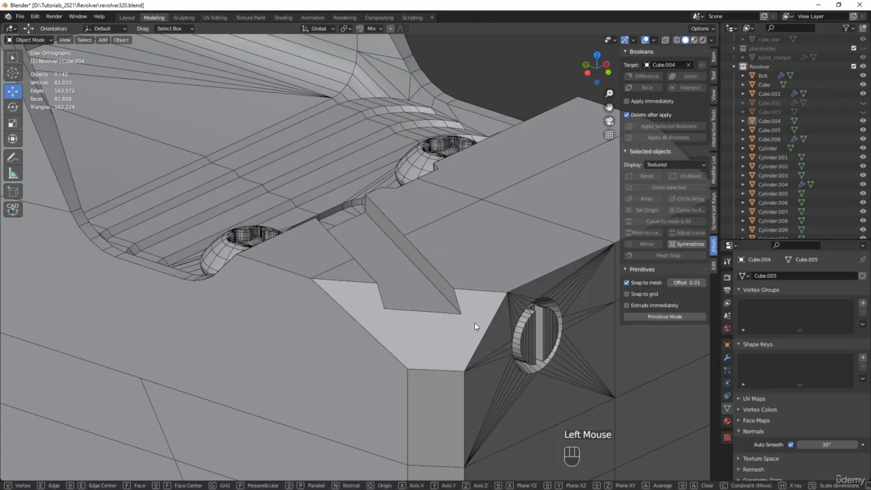
Step: Connect the groove end's lower corner nearest the round recess to the chamfer's lower vertex and to its upper vertex beside the recess
{"action": "key", "text": "Tab"}
{"action": "key", "text": "1"}
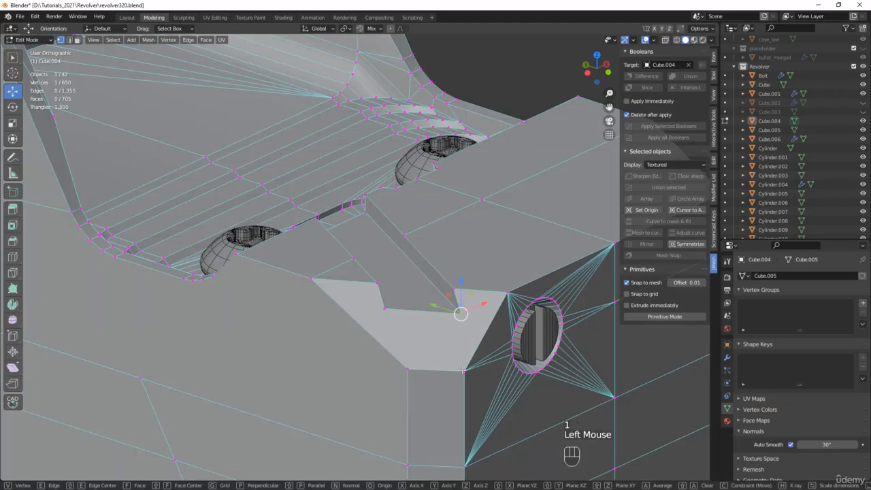
{"action": "left_click", "coordinate": [465, 371], "text": "shift"}
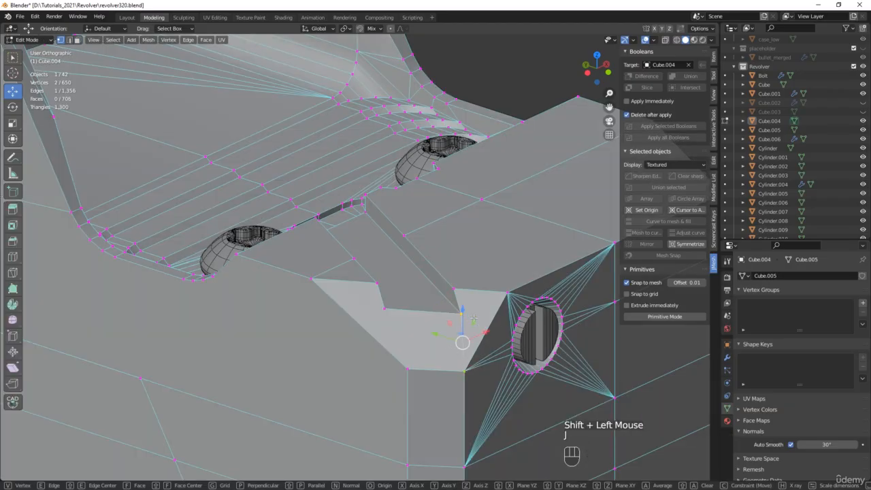
{"action": "key", "text": "j"}
{"action": "scroll", "coordinate": [472, 318], "scroll_direction": "up", "scroll_amount": 2}
{"action": "left_click", "coordinate": [449, 302]}
{"action": "left_click", "coordinate": [528, 266], "text": "shift"}
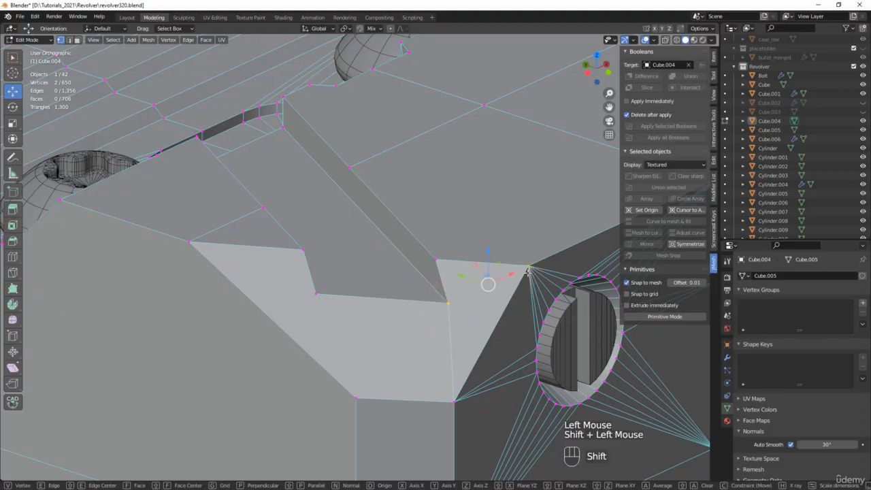
{"action": "key", "text": "j"}
Step: Connect the groove end's other lower corner to the chamfer's lower vertex and to its outer top vertex
{"action": "left_click", "coordinate": [315, 294]}
{"action": "left_click", "coordinate": [355, 398], "text": "shift"}
{"action": "key", "text": "j"}
{"action": "left_click", "coordinate": [315, 294]}
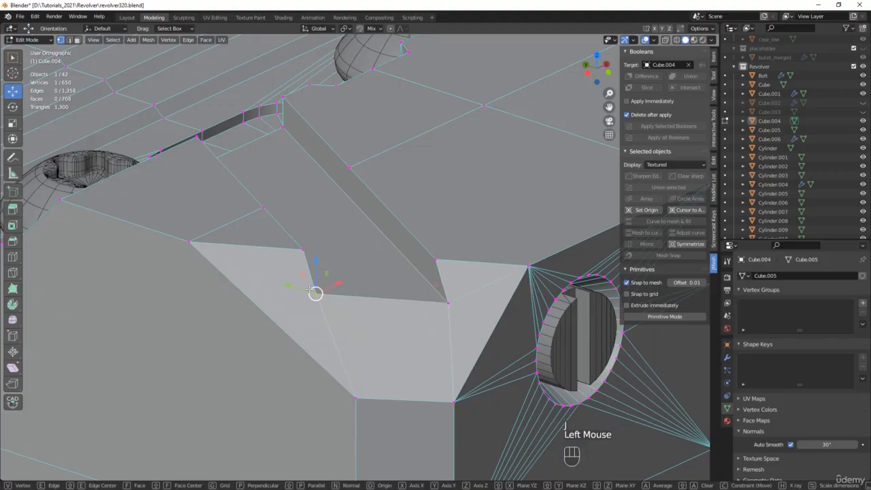
{"action": "left_click", "coordinate": [192, 242], "text": "shift"}
{"action": "key", "text": "j"}
{"action": "scroll", "coordinate": [198, 248], "scroll_direction": "down", "scroll_amount": 2}
{"action": "middle_click_drag", "start_coordinate": [197, 249], "coordinate": [219, 269]}
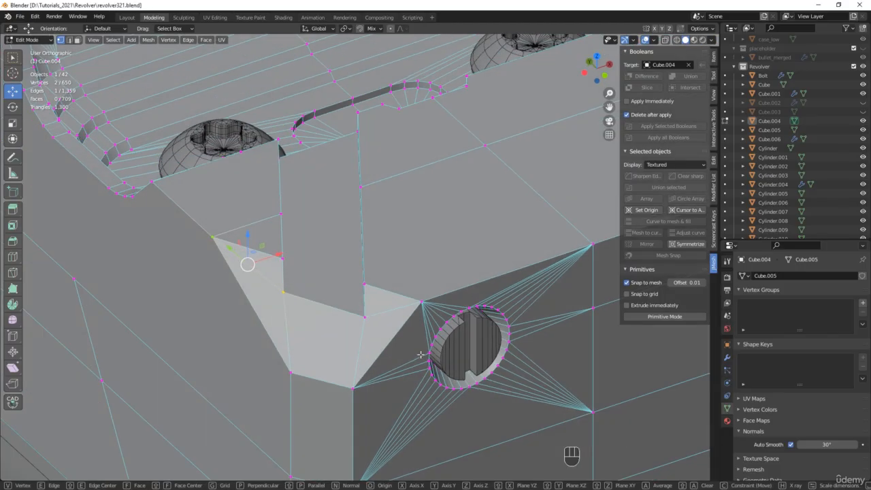
Step: Duplicate the round screw recess's floor and wall faces in place and separate the copy into its own object
{"action": "middle_click_drag", "start_coordinate": [268, 260], "coordinate": [446, 346]}
{"action": "scroll", "coordinate": [446, 347], "scroll_direction": "up", "scroll_amount": 3}
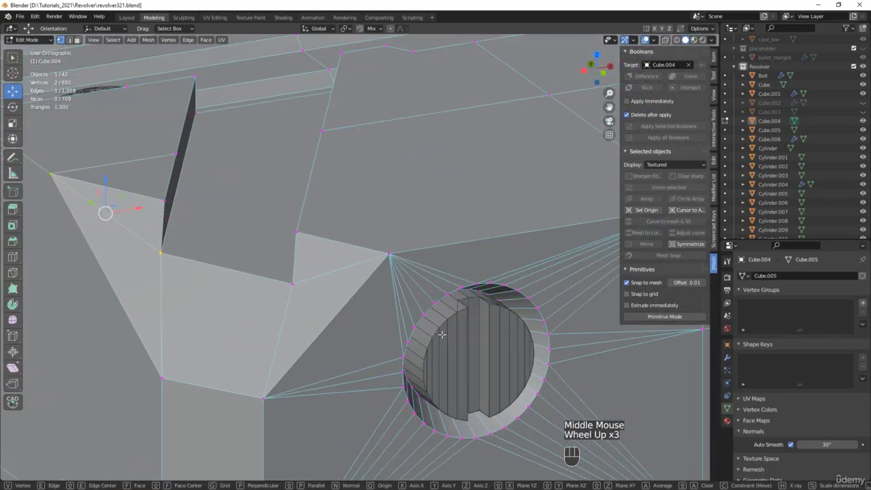
{"action": "key", "text": "alt+z"}
{"action": "left_click", "coordinate": [456, 348]}
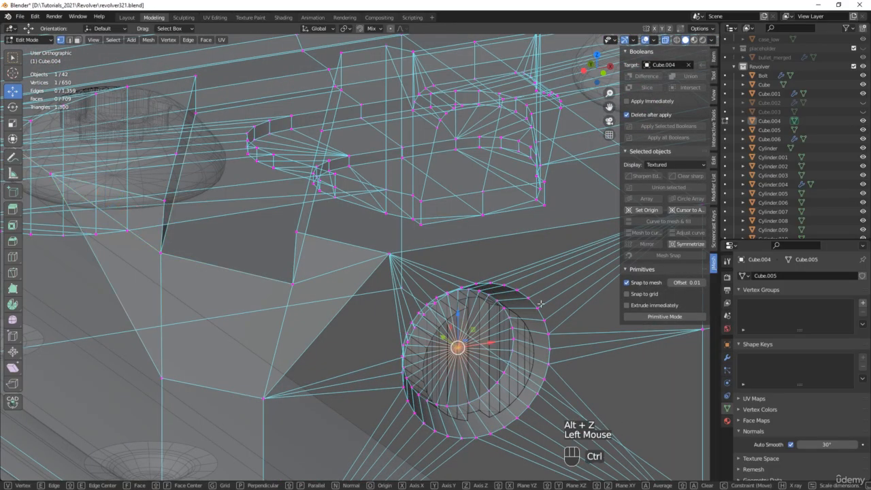
{"action": "key", "text": "ctrl+KP_Add"}
{"action": "key", "text": "ctrl+KP_Add"}
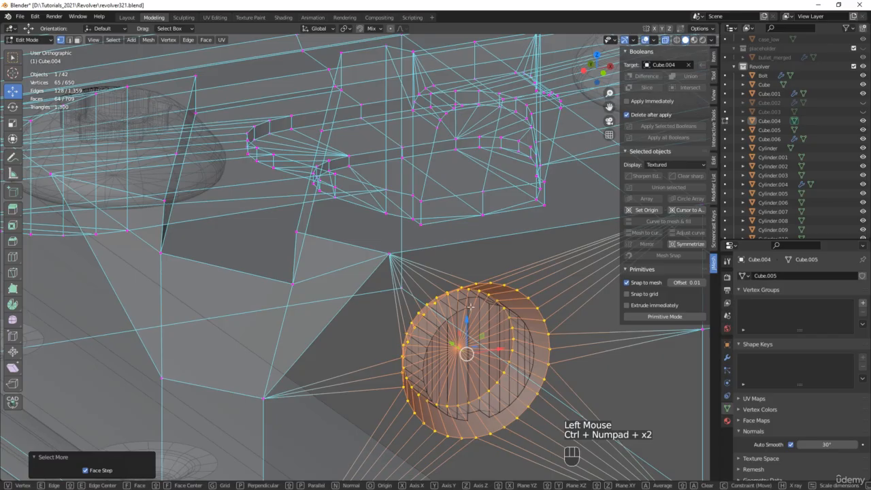
{"action": "key", "text": "shift+d"}
{"action": "right_click", "coordinate": [476, 154]}
{"action": "key", "text": "p"}
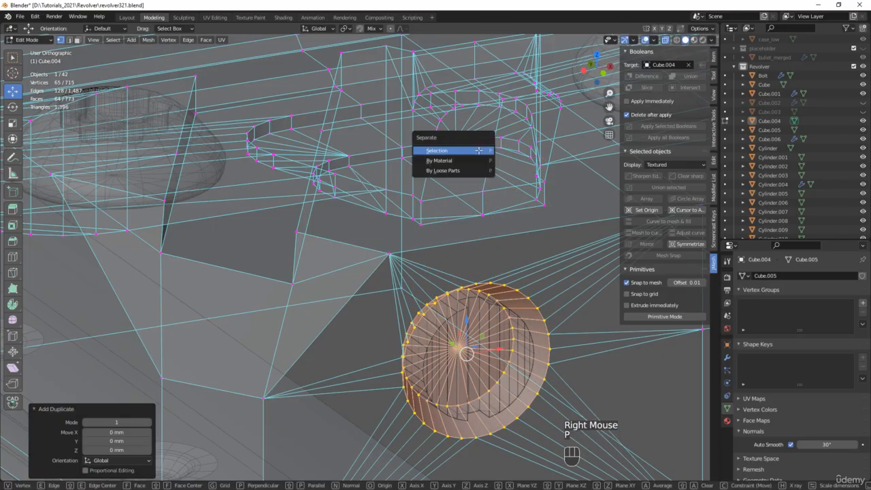
{"action": "left_click", "coordinate": [478, 151]}
{"action": "middle_click_drag", "start_coordinate": [509, 332], "coordinate": [545, 288]}
Step: Place the separated recess's origin at the centre of its outer rim loop
{"action": "key", "text": "Tab"}
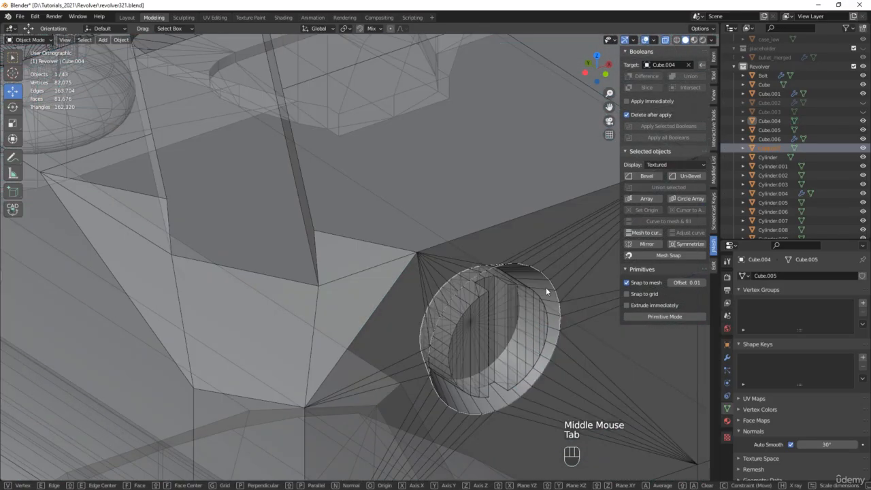
{"action": "left_click", "coordinate": [546, 287]}
{"action": "key", "text": "Tab"}
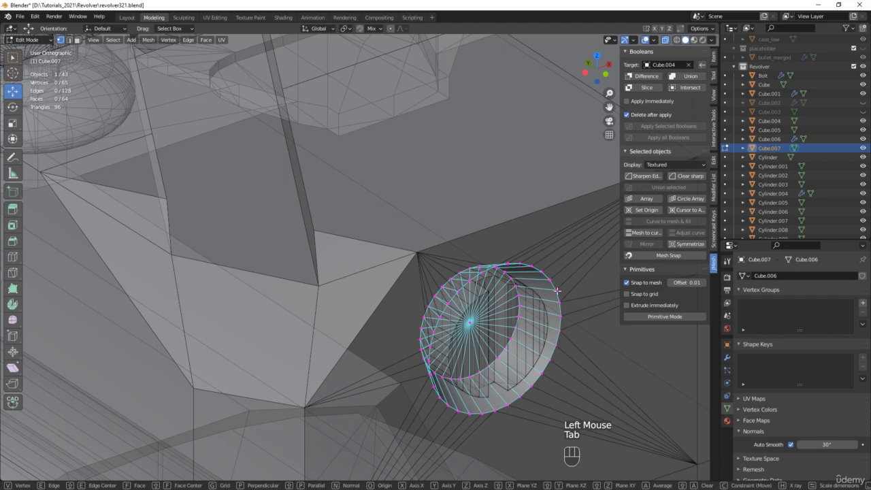
{"action": "key", "text": "2"}
{"action": "left_click", "coordinate": [557, 294], "text": "alt"}
{"action": "key", "text": "alt+q"}
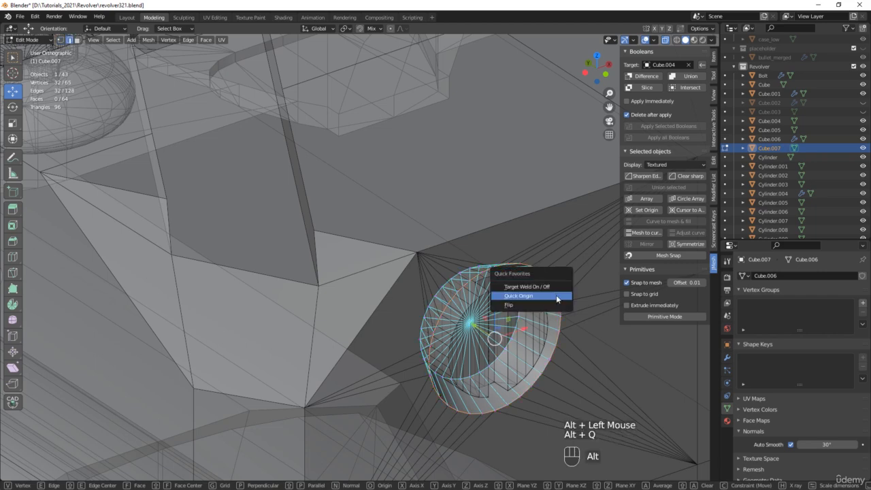
{"action": "left_click", "coordinate": [556, 294]}
{"action": "scroll", "coordinate": [544, 299], "scroll_direction": "down", "scroll_amount": 2}
{"action": "key", "text": "Tab"}
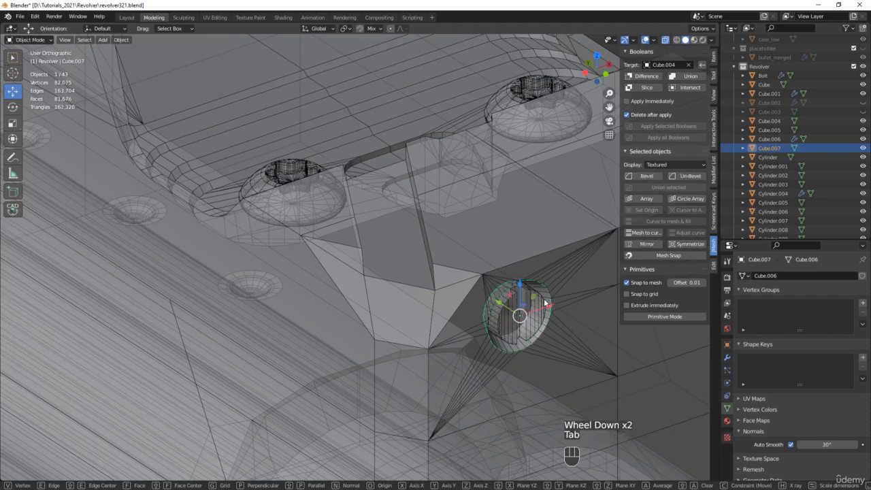
Step: Raise the recess copy above the rear top surface and rotate it -90° about the X axis
{"action": "middle_click_drag", "start_coordinate": [491, 310], "coordinate": [517, 300]}
{"action": "left_click_drag", "start_coordinate": [521, 293], "coordinate": [468, 135]}
{"action": "key", "text": "alt+z"}
{"action": "key", "text": "e"}
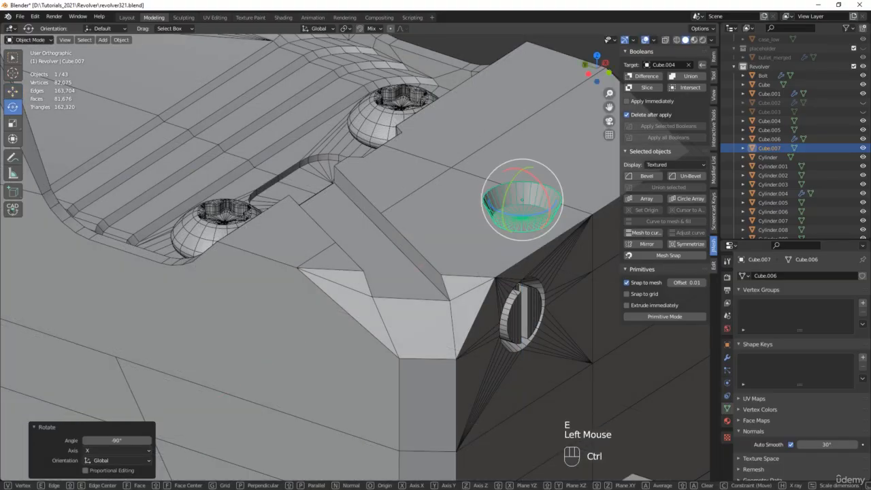
Step: In the left side view, move the recess copy about 4.85 mm along Y and -3.3 mm along Z onto the rear top surface
{"action": "middle_click_drag", "start_coordinate": [503, 184], "coordinate": [519, 198]}
{"action": "scroll", "coordinate": [518, 198], "scroll_direction": "up", "scroll_amount": 2}
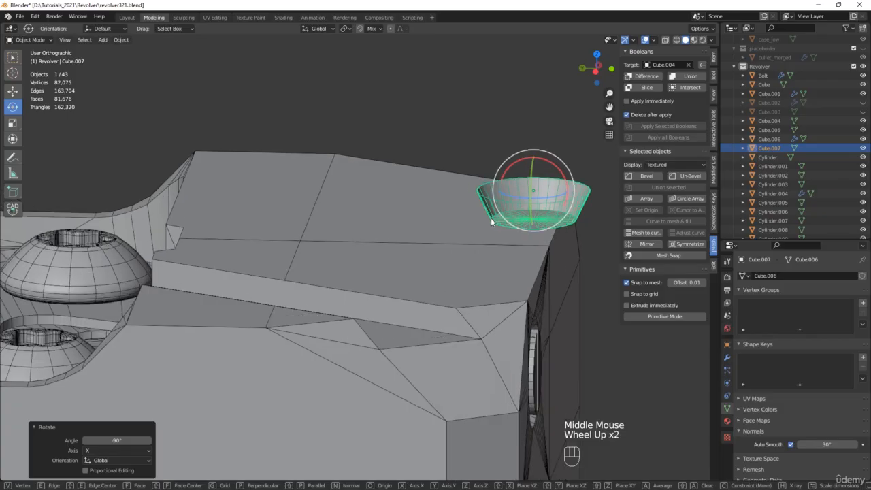
{"action": "key", "text": "w"}
{"action": "middle_click_drag", "start_coordinate": [465, 249], "coordinate": [468, 236]}
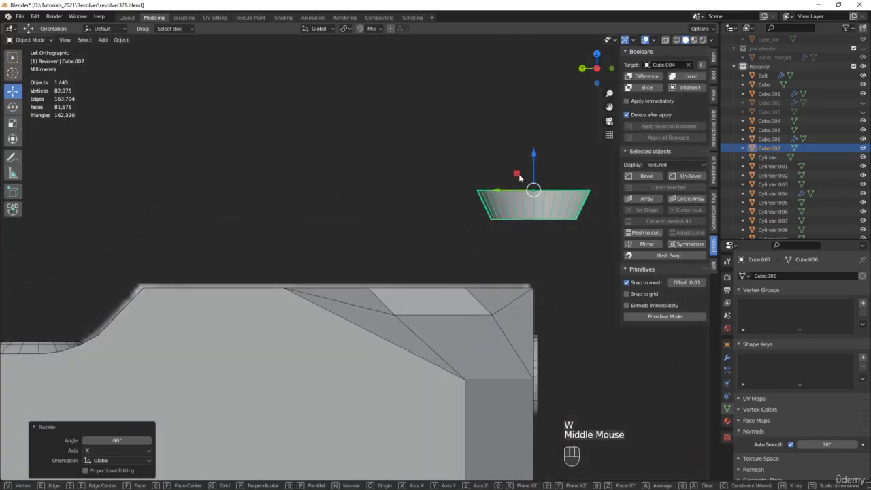
{"action": "left_click_drag", "start_coordinate": [518, 178], "coordinate": [381, 268]}
{"action": "middle_click_drag", "start_coordinate": [381, 268], "coordinate": [424, 200], "text": "shift"}
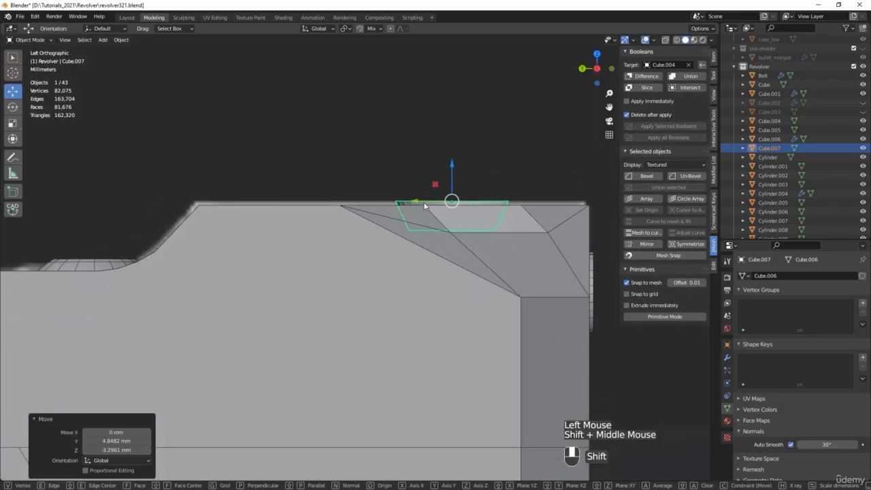
Step: Turn on snapping and snap the recess copy's rim down along Z to the height of the top surface
{"action": "scroll", "coordinate": [428, 200], "scroll_direction": "up", "scroll_amount": 4}
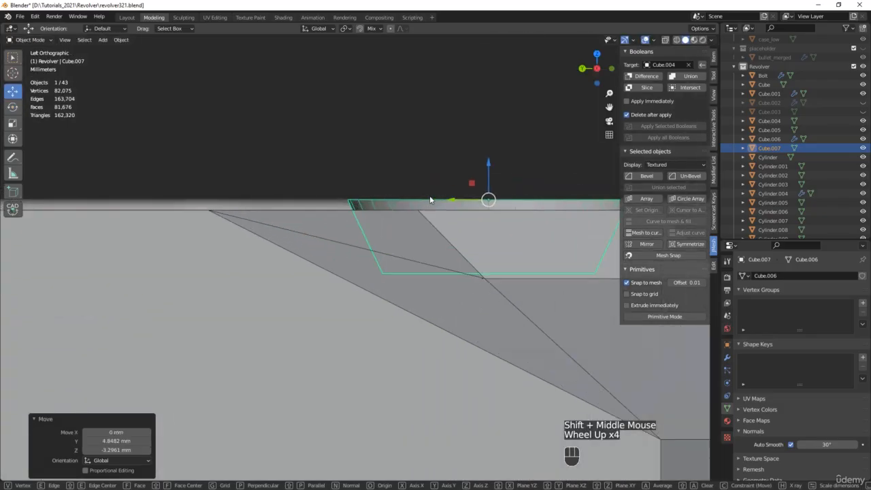
{"action": "left_click", "coordinate": [358, 29]}
{"action": "left_click_drag", "start_coordinate": [487, 187], "coordinate": [421, 209]}
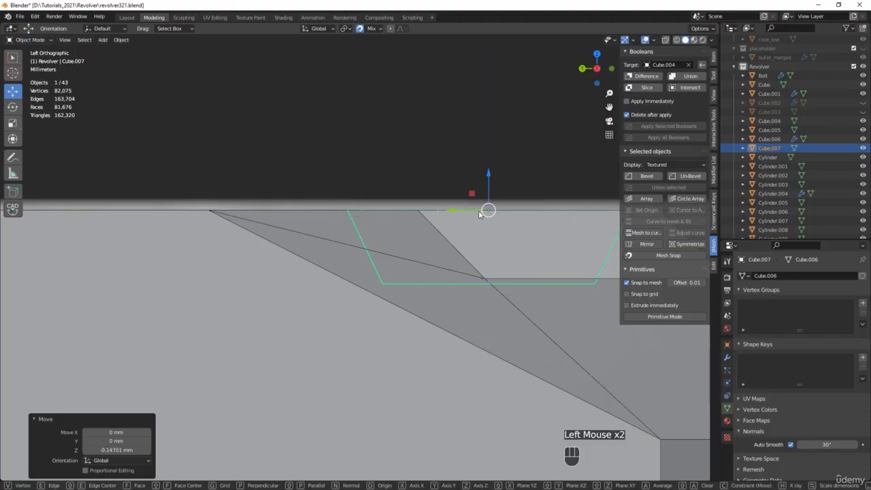
Step: Centre the recess copy across the sight by setting its X location to 0 mm
{"action": "scroll", "coordinate": [478, 210], "scroll_direction": "down", "scroll_amount": 2}
{"action": "middle_click_drag", "start_coordinate": [479, 210], "coordinate": [305, 304]}
{"action": "key", "text": "w"}
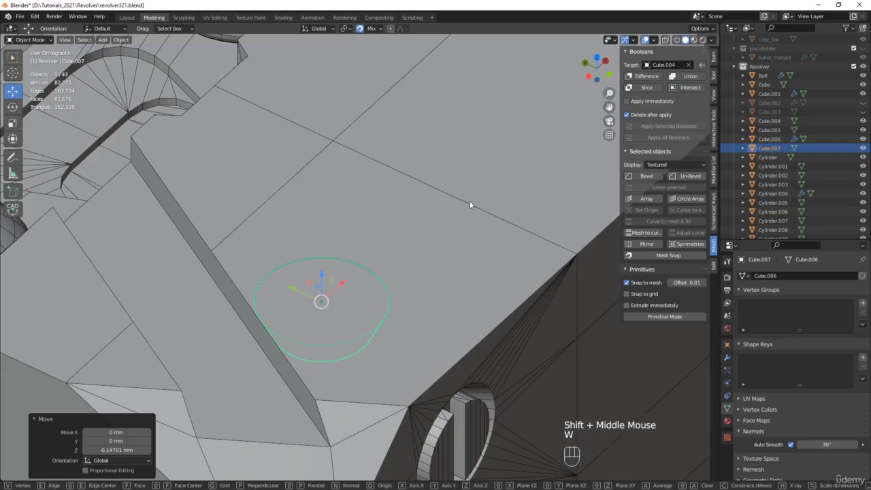
{"action": "left_click", "coordinate": [713, 60]}
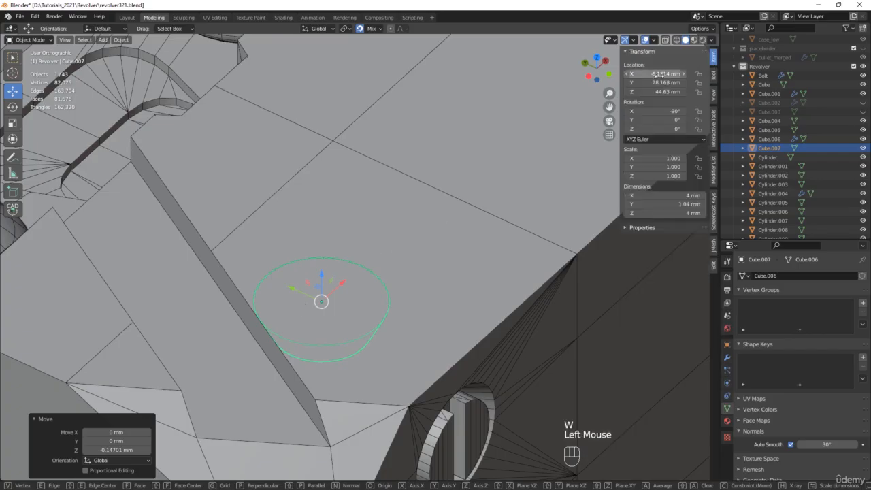
{"action": "key", "text": "Return"}
Step: Delete the four faces forming the sight frame's rear top surface around the recess copy
{"action": "scroll", "coordinate": [351, 206], "scroll_direction": "down", "scroll_amount": 2}
{"action": "middle_click_drag", "start_coordinate": [351, 206], "coordinate": [338, 206]}
{"action": "left_click", "coordinate": [331, 203]}
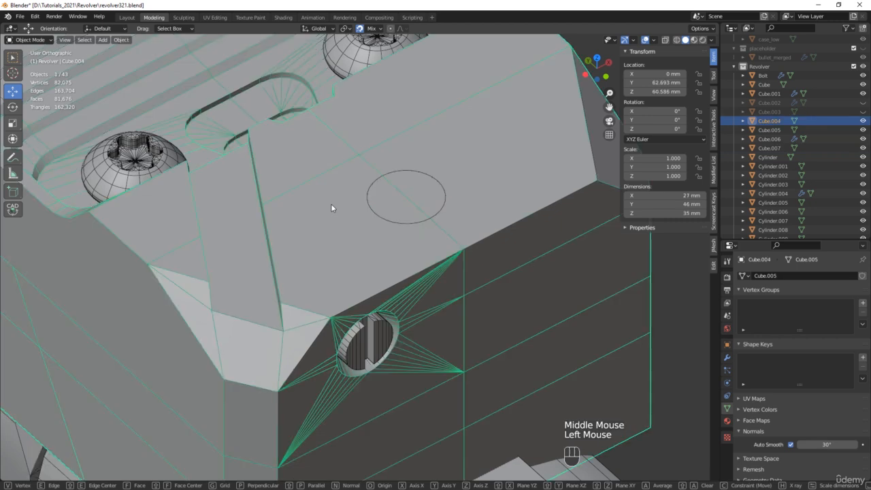
{"action": "key", "text": "Tab"}
{"action": "key", "text": "3"}
{"action": "left_click", "coordinate": [337, 202]}
{"action": "left_click", "coordinate": [307, 154], "text": "shift"}
{"action": "left_click", "coordinate": [403, 100], "text": "shift"}
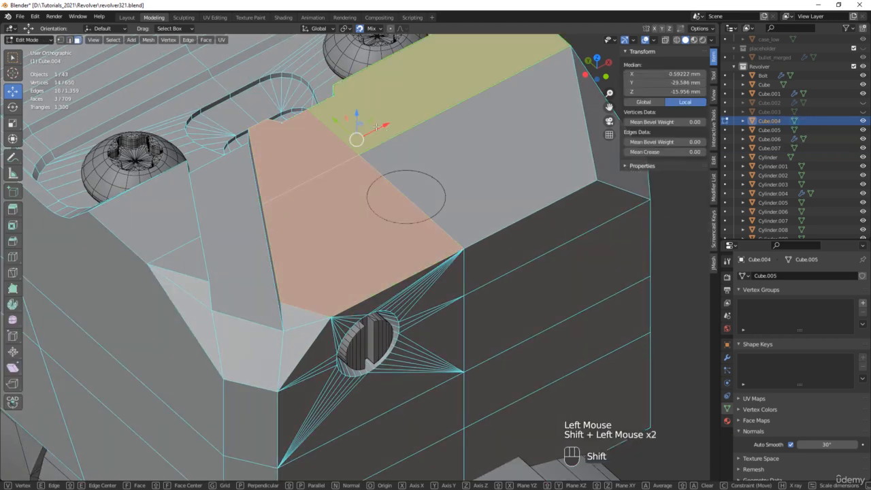
{"action": "left_click", "coordinate": [495, 169], "text": "shift"}
{"action": "key", "text": "x"}
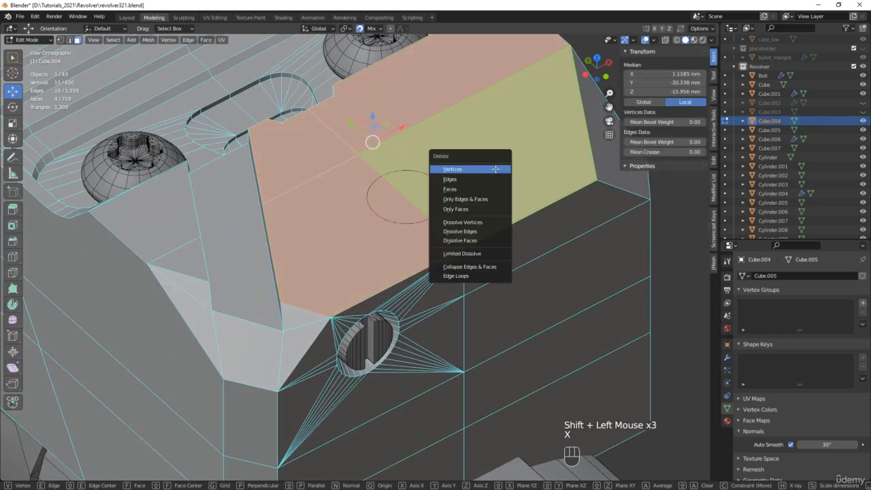
{"action": "left_click", "coordinate": [464, 189]}
{"action": "key", "text": "Tab"}
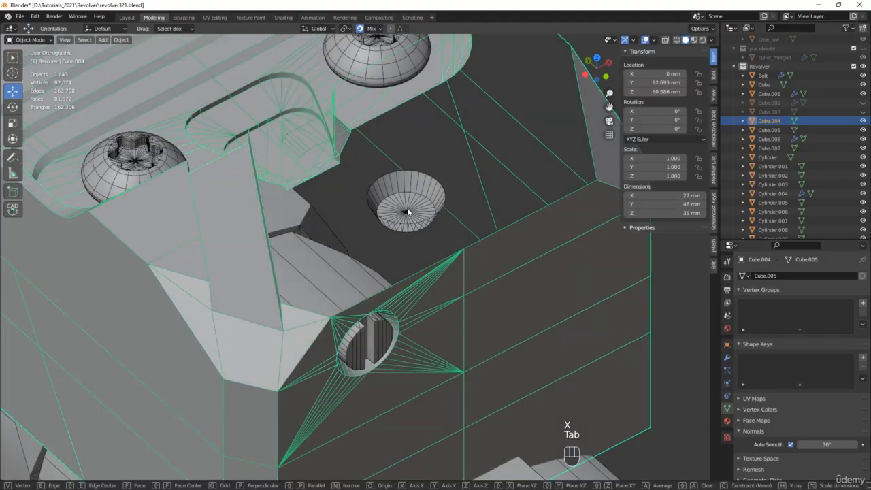
Step: Join the sight frame and the recess copy into one object, with the recess as the active object
{"action": "left_click", "coordinate": [408, 211], "text": "shift"}
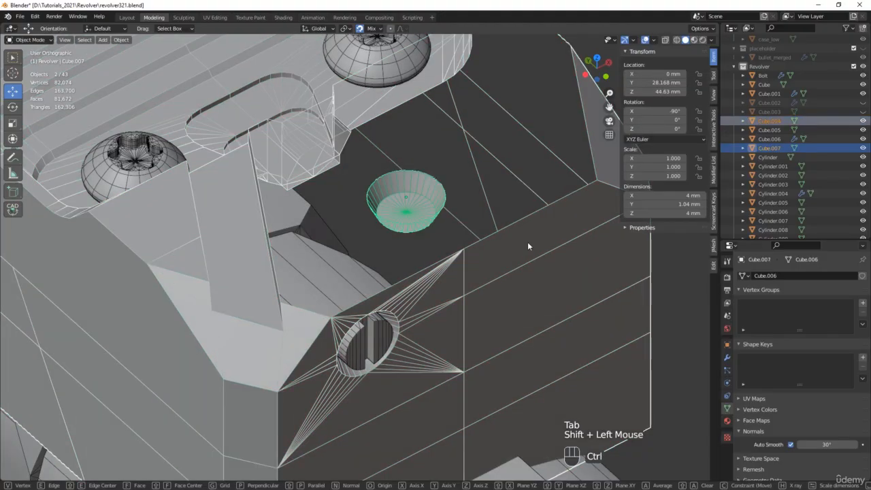
{"action": "key", "text": "ctrl+j"}
{"action": "scroll", "coordinate": [418, 201], "scroll_direction": "down", "scroll_amount": 2}
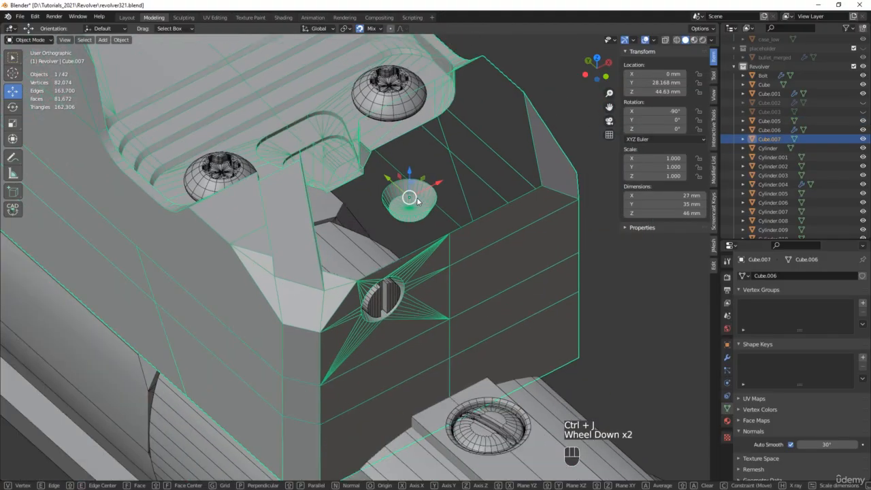
Step: Select every vertex on the +X side of the sight frame mesh in front view with see-through selection and delete that half
{"action": "key", "text": "Tab"}
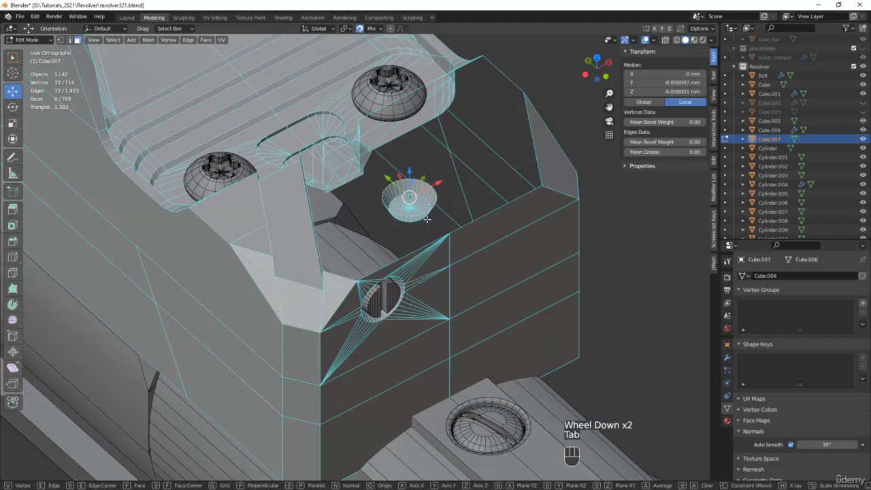
{"action": "middle_click_drag", "start_coordinate": [426, 213], "coordinate": [387, 178]}
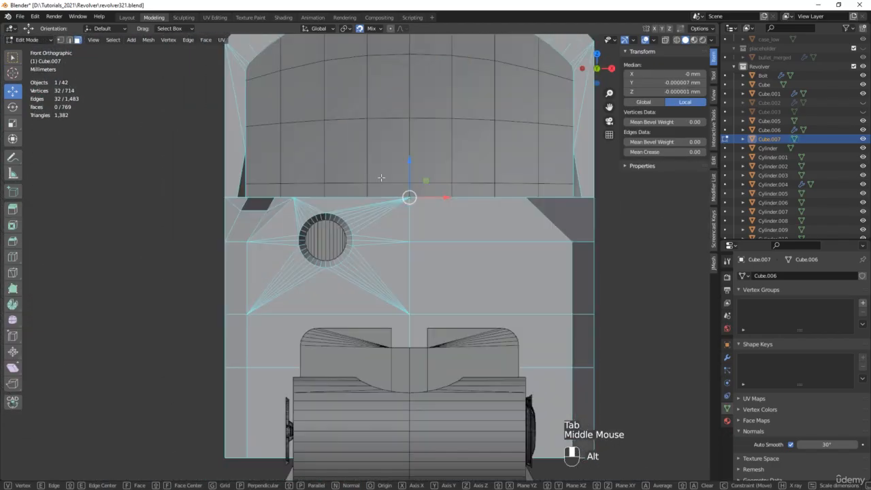
{"action": "key", "text": "alt+z"}
{"action": "scroll", "coordinate": [387, 178], "scroll_direction": "down", "scroll_amount": 3}
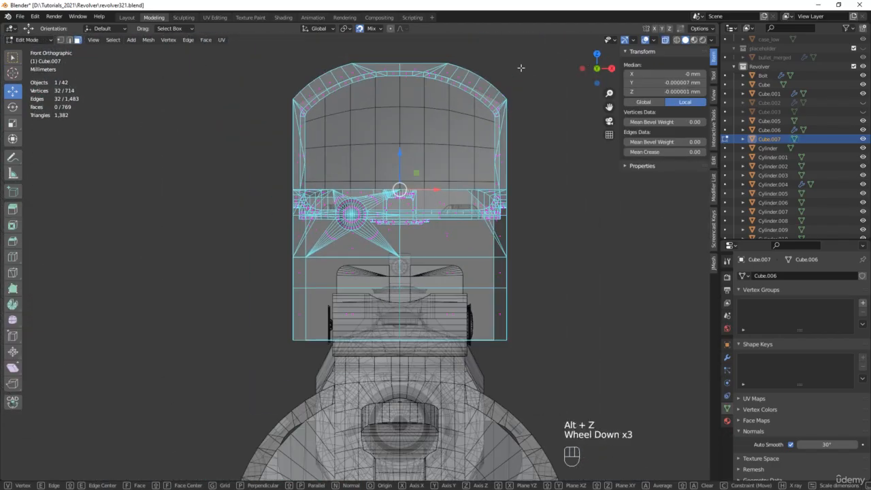
{"action": "key", "text": "1"}
{"action": "left_click_drag", "start_coordinate": [556, 41], "coordinate": [402, 369]}
{"action": "scroll", "coordinate": [372, 248], "scroll_direction": "up", "scroll_amount": 7}
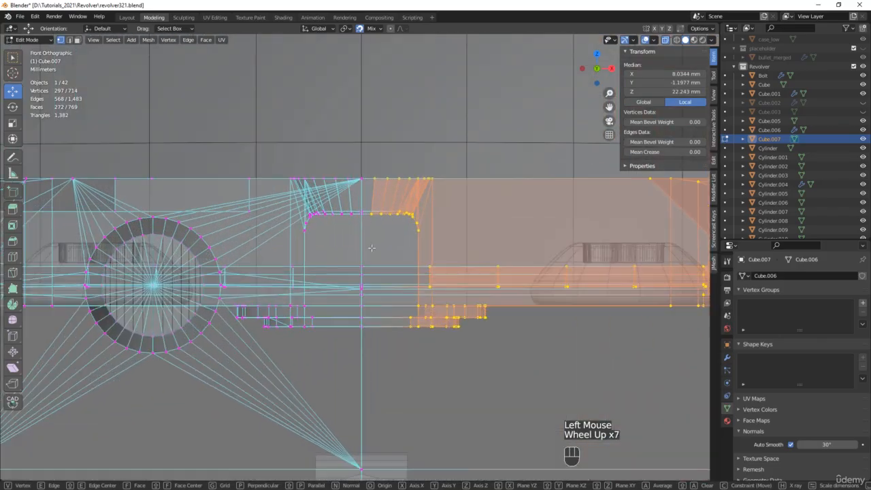
{"action": "middle_click_drag", "start_coordinate": [361, 217], "coordinate": [396, 335]}
{"action": "key", "text": "alt+z"}
{"action": "key", "text": "x"}
{"action": "left_click", "coordinate": [349, 204]}
Step: Fill a face between the recess rim's rear edge at the centre cut and the sight frame's rear top edge
{"action": "scroll", "coordinate": [346, 208], "scroll_direction": "down", "scroll_amount": 5}
{"action": "scroll", "coordinate": [396, 336], "scroll_direction": "up", "scroll_amount": 4}
{"action": "scroll", "coordinate": [397, 335], "scroll_direction": "up", "scroll_amount": 1}
{"action": "key", "text": "2"}
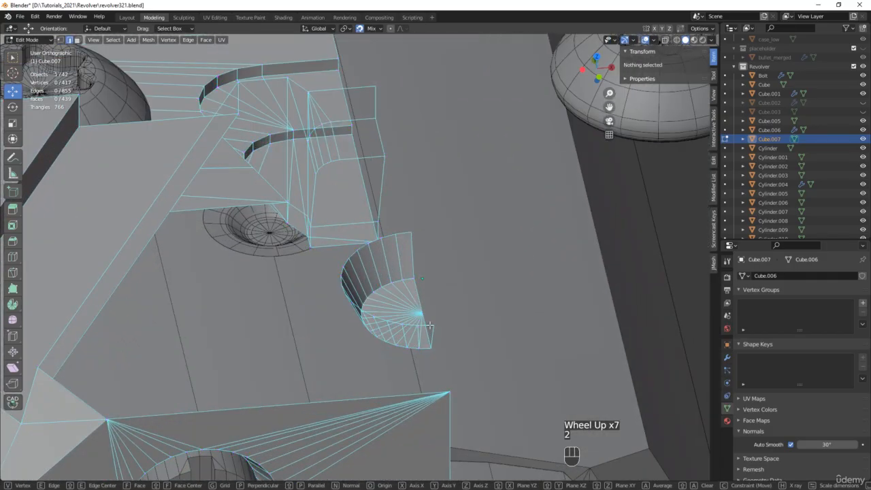
{"action": "left_click", "coordinate": [427, 328]}
{"action": "left_click", "coordinate": [413, 391], "text": "shift"}
{"action": "scroll", "coordinate": [413, 390], "scroll_direction": "down", "scroll_amount": 2}
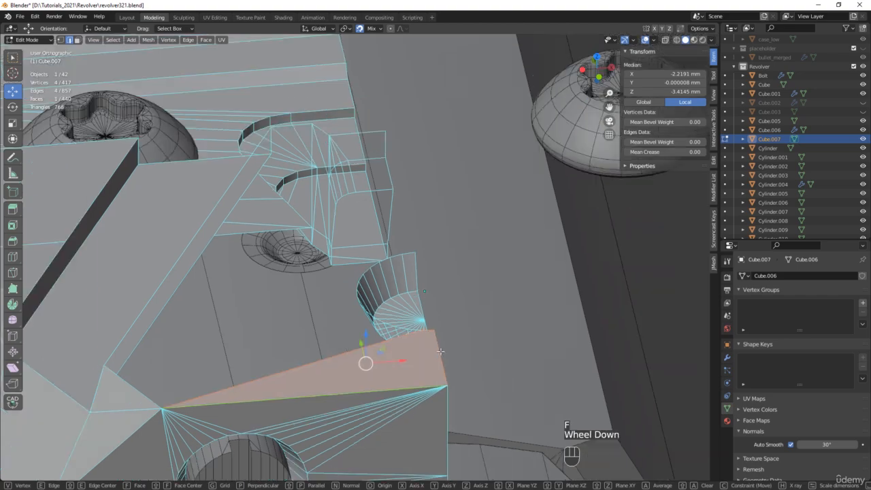
Step: Fill a face between the front edge of the half recess's rim and the cutout's top edge ahead of it
{"action": "middle_click_drag", "start_coordinate": [413, 390], "coordinate": [369, 204]}
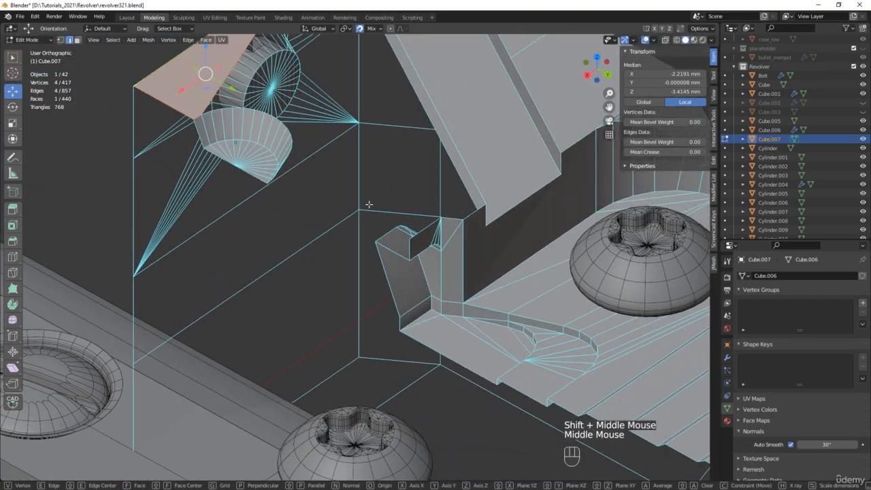
{"action": "left_click", "coordinate": [417, 233]}
{"action": "scroll", "coordinate": [279, 172], "scroll_direction": "up", "scroll_amount": 2}
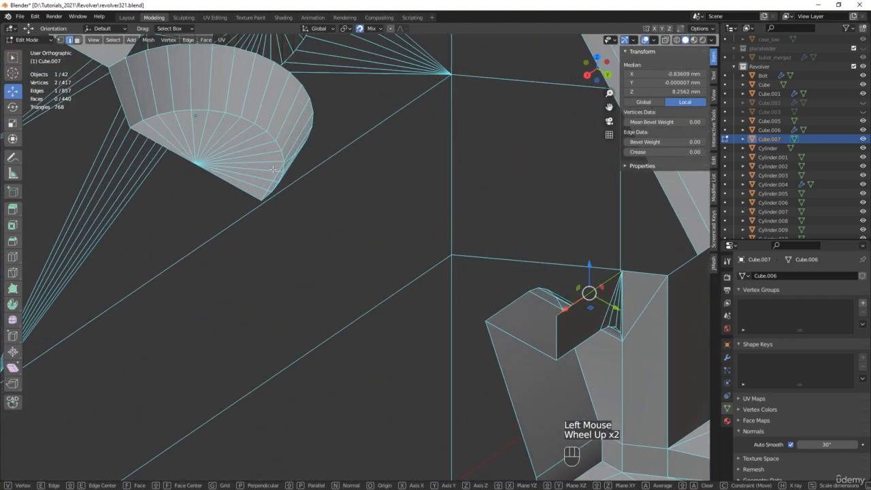
{"action": "middle_click_drag", "start_coordinate": [279, 172], "coordinate": [266, 298]}
{"action": "left_click", "coordinate": [219, 308], "text": "shift"}
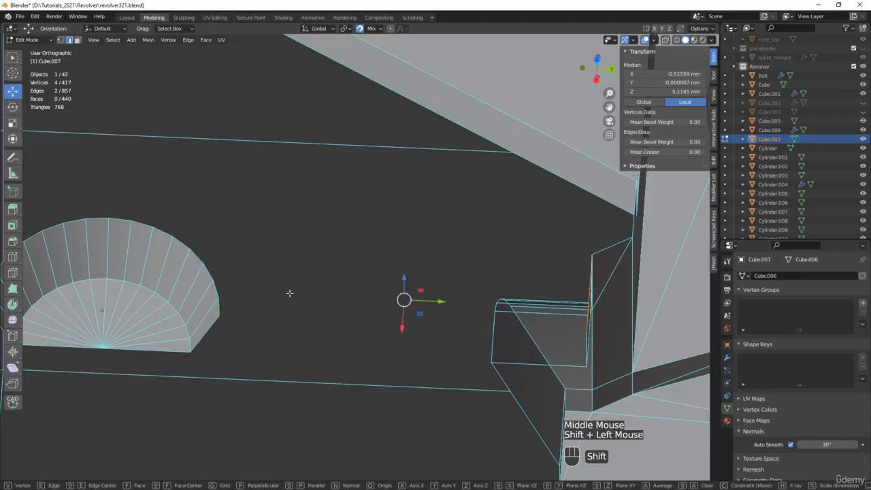
{"action": "key", "text": "f"}
{"action": "scroll", "coordinate": [313, 279], "scroll_direction": "down", "scroll_amount": 2}
{"action": "middle_click_drag", "start_coordinate": [312, 279], "coordinate": [224, 282]}
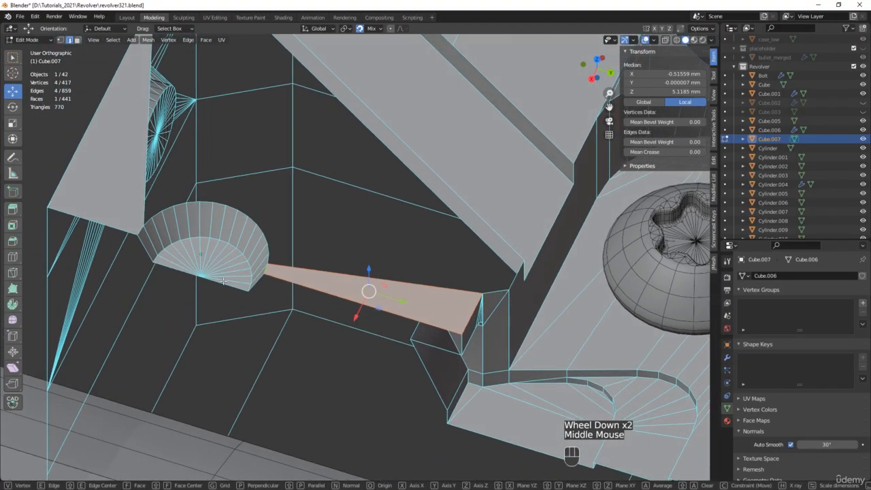
Step: Fill two more faces joining the next recess rim edges to the two adjacent border edges at the front of the opening
{"action": "scroll", "coordinate": [281, 253], "scroll_direction": "up", "scroll_amount": 1}
{"action": "left_click", "coordinate": [278, 253]}
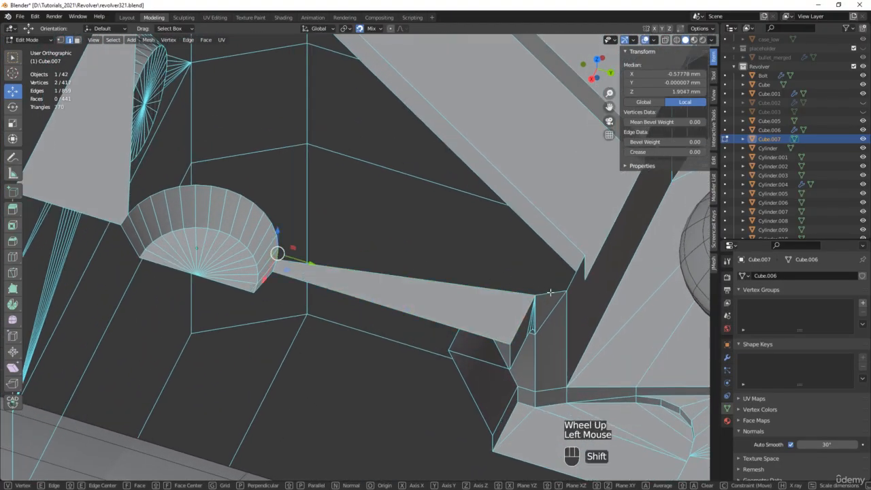
{"action": "left_click", "coordinate": [550, 261], "text": "shift"}
{"action": "key", "text": "f"}
{"action": "middle_click_drag", "start_coordinate": [549, 258], "coordinate": [480, 253]}
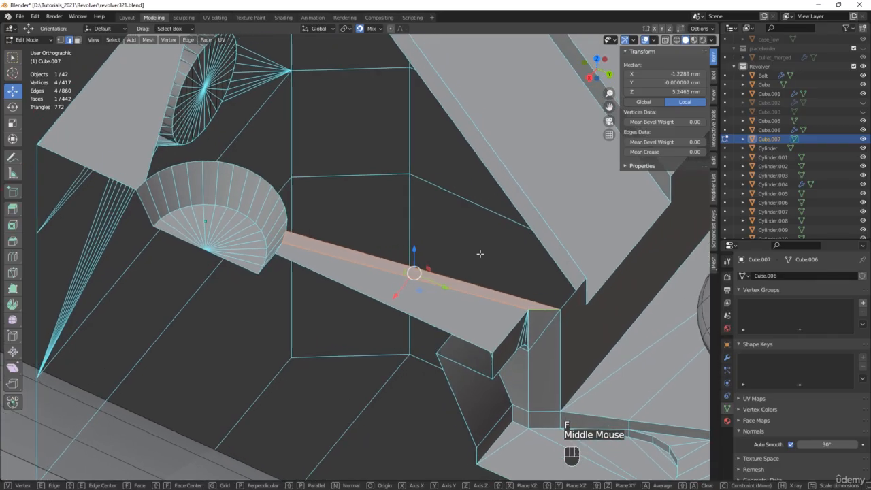
{"action": "left_click", "coordinate": [286, 224]}
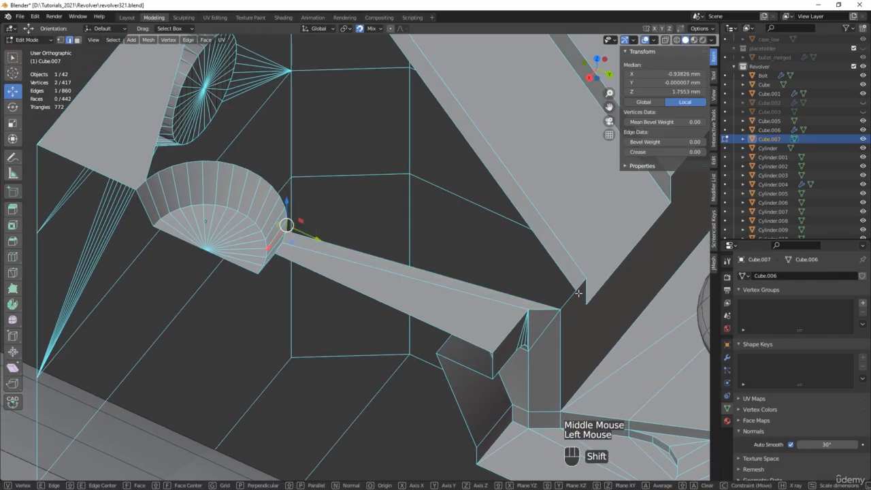
{"action": "left_click", "coordinate": [575, 279], "text": "shift"}
{"action": "key", "text": "f"}
Step: Fill a face between the next two recess rim edges and the front edge segment of the diagonal groove
{"action": "middle_click_drag", "start_coordinate": [377, 214], "coordinate": [334, 240], "text": "shift"}
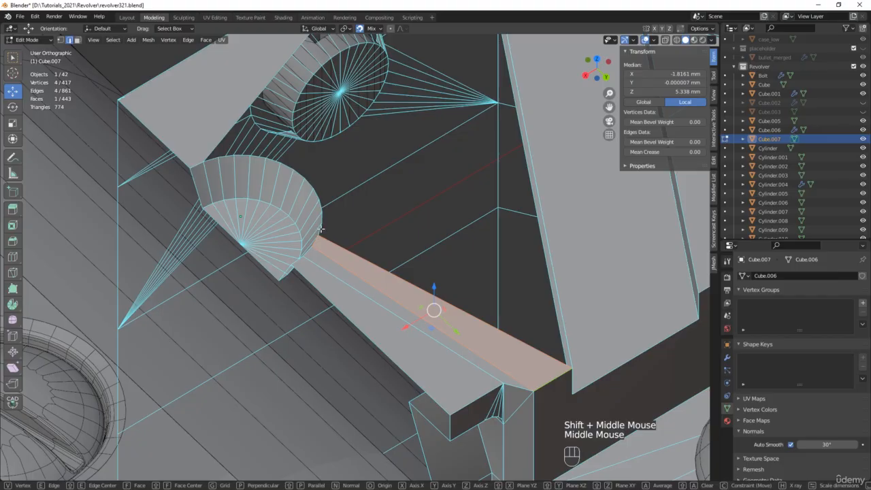
{"action": "left_click", "coordinate": [320, 228]}
{"action": "left_click", "coordinate": [320, 225], "text": "shift"}
{"action": "scroll", "coordinate": [395, 222], "scroll_direction": "down", "scroll_amount": 2}
{"action": "middle_click_drag", "start_coordinate": [394, 221], "coordinate": [363, 221]}
{"action": "left_click", "coordinate": [485, 301], "text": "shift"}
{"action": "key", "text": "f"}
Step: Select the boundary loop of the remaining opening between the recess, the groove and the rear and fill it with one face
{"action": "middle_click_drag", "start_coordinate": [545, 276], "coordinate": [414, 269]}
{"action": "middle_click_drag", "start_coordinate": [491, 301], "coordinate": [465, 346], "text": "shift"}
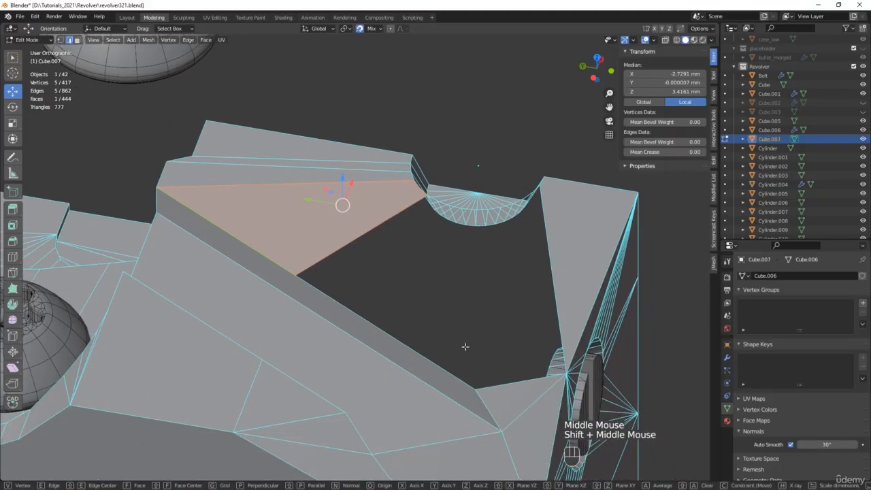
{"action": "left_click", "coordinate": [435, 359], "text": "alt"}
{"action": "left_click", "coordinate": [435, 360], "text": "alt"}
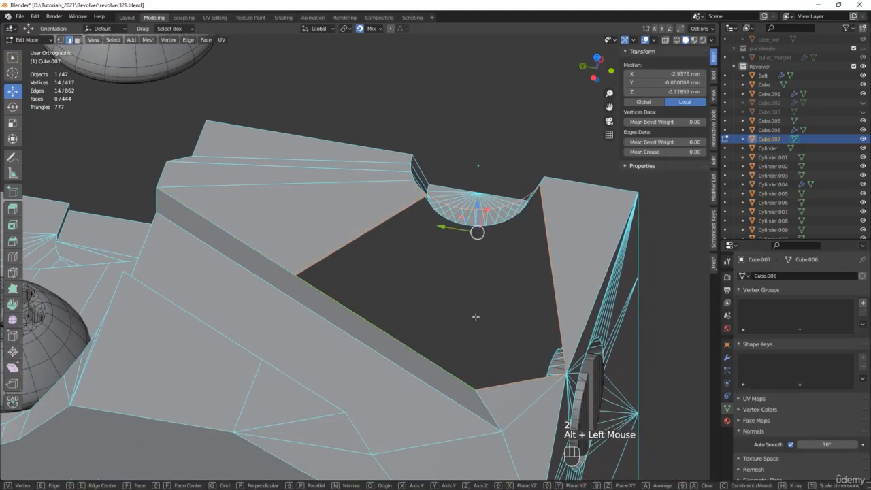
{"action": "key", "text": "f"}
Step: Fill narrow triangles fanning from the corner vertex above the rear screw hole to successive vertices of the recess rim
{"action": "left_click", "coordinate": [564, 372]}
{"action": "middle_click_drag", "start_coordinate": [565, 371], "coordinate": [569, 276]}
{"action": "left_click", "coordinate": [604, 280], "text": "shift"}
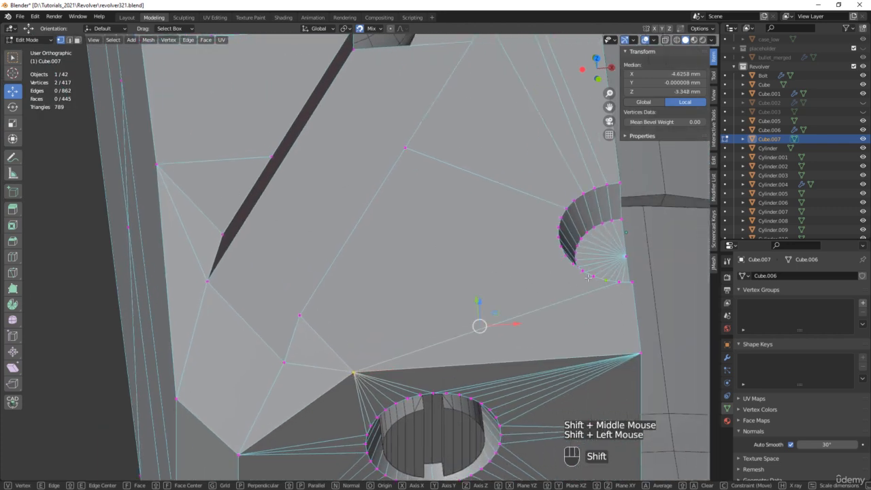
{"action": "left_click", "coordinate": [593, 275], "text": "shift"}
{"action": "key", "text": "f"}
{"action": "left_click", "coordinate": [581, 271]}
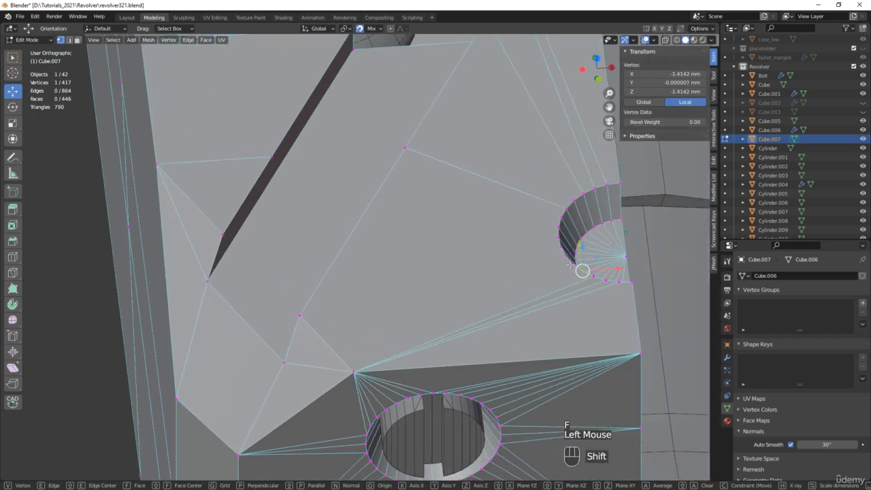
{"action": "left_click", "coordinate": [575, 263], "text": "shift"}
{"action": "key", "text": "f"}
{"action": "middle_click_drag", "start_coordinate": [470, 310], "coordinate": [491, 301]}
{"action": "left_click", "coordinate": [564, 249]}
{"action": "left_click", "coordinate": [557, 241], "text": "shift"}
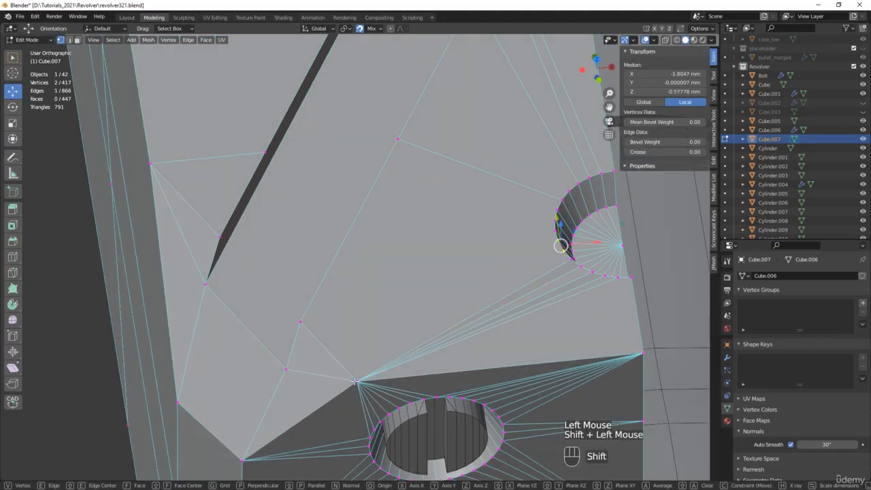
{"action": "key", "text": "f"}
Step: Fill a narrow triangle between the vertex at the diagonal groove's rear end and two neighbouring recess rim vertices
{"action": "left_click", "coordinate": [301, 320]}
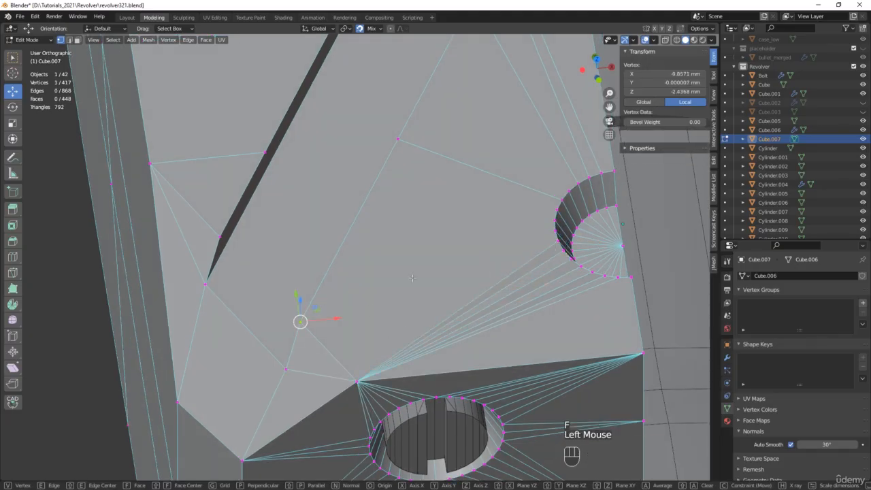
{"action": "left_click", "coordinate": [554, 229], "text": "shift"}
{"action": "left_click", "coordinate": [549, 232], "text": "shift"}
{"action": "key", "text": "f"}
Step: Dissolve the edge running from the recess rim to the diagonal groove and the short edge on the groove's other side
{"action": "middle_click_drag", "start_coordinate": [548, 233], "coordinate": [326, 234]}
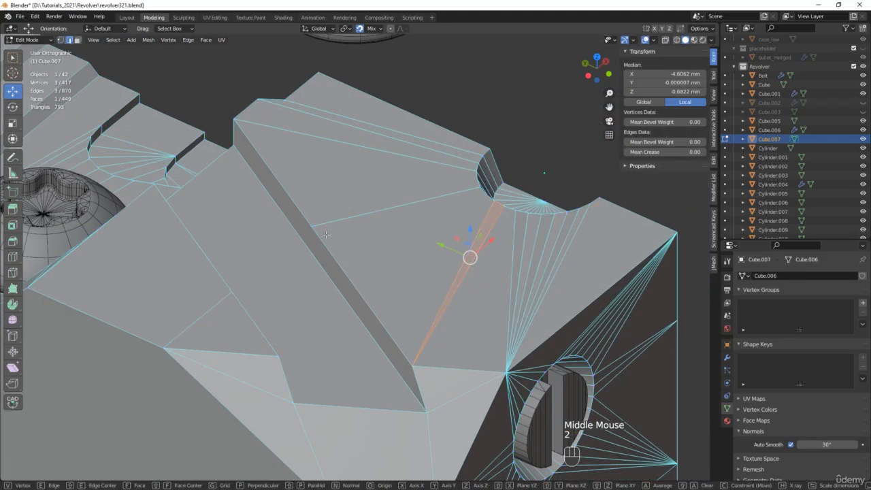
{"action": "left_click", "coordinate": [214, 312], "text": "shift"}
{"action": "key", "text": "x"}
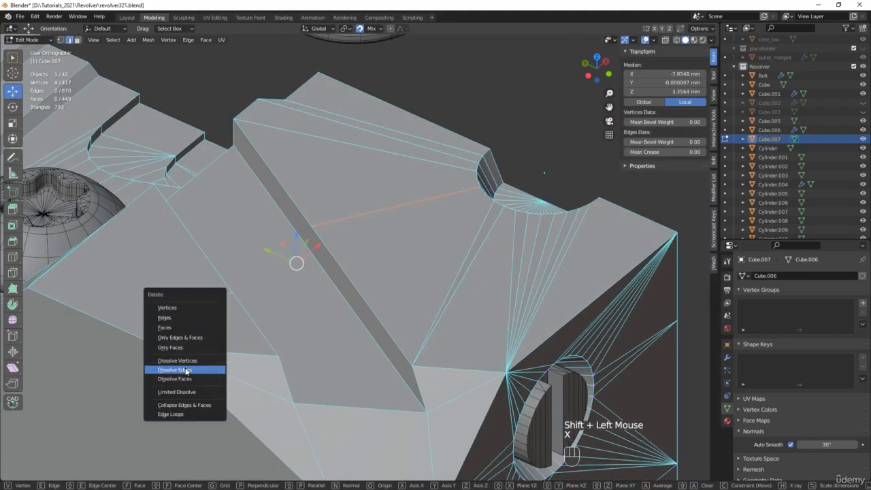
{"action": "left_click", "coordinate": [185, 369]}
Step: Join the next recess rim vertex to the vertex at the diagonal groove's rear end
{"action": "scroll", "coordinate": [486, 193], "scroll_direction": "up", "scroll_amount": 1}
{"action": "middle_click_drag", "start_coordinate": [486, 193], "coordinate": [476, 214]}
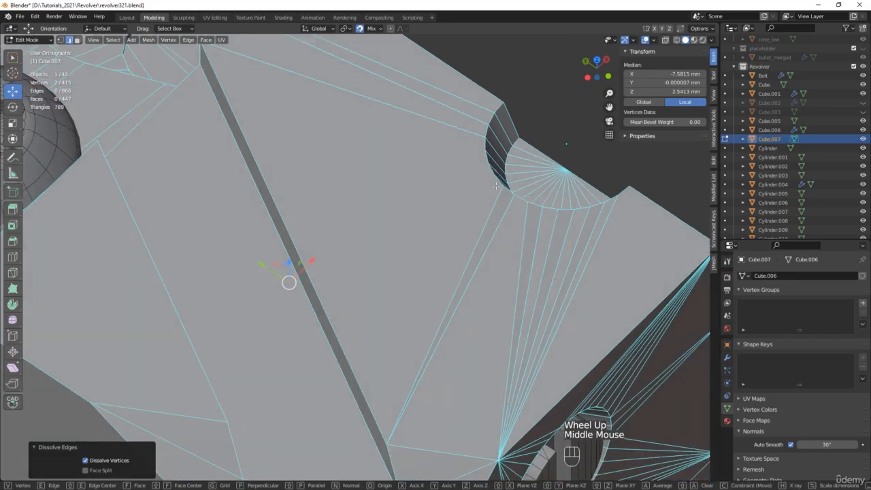
{"action": "key", "text": "1"}
{"action": "left_click", "coordinate": [495, 176]}
{"action": "left_click", "coordinate": [386, 442], "text": "shift"}
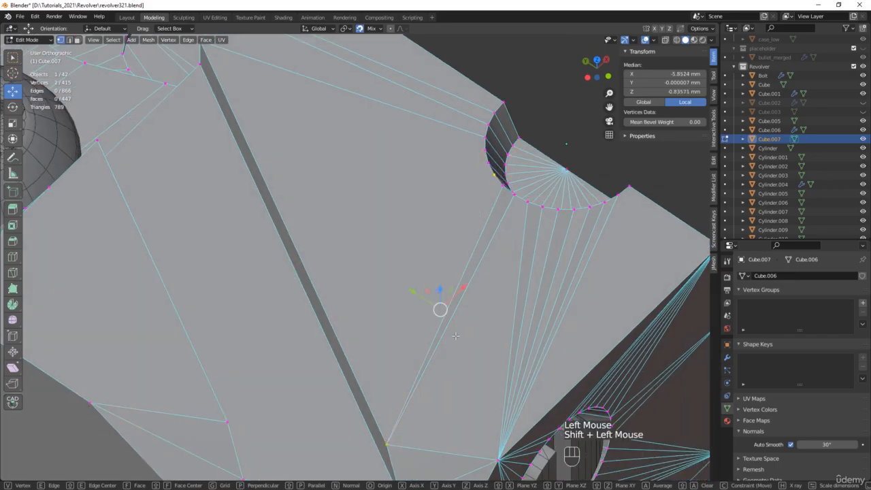
Step: Connect the half-hole's rim to the groove's lower end with an edge, and fill a triangular face towards its upper end
{"action": "key", "text": "f"}
{"action": "left_click", "coordinate": [488, 151], "text": "shift"}
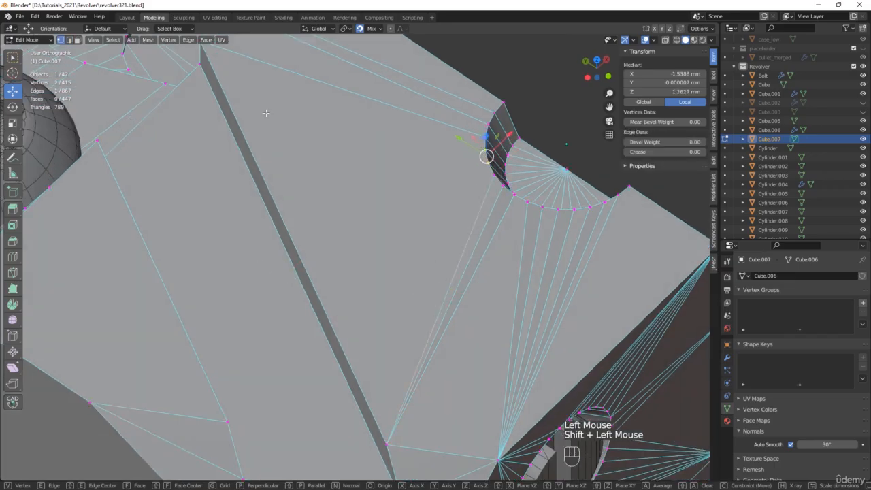
{"action": "middle_click_drag", "start_coordinate": [254, 107], "coordinate": [342, 178], "text": "shift"}
{"action": "left_click", "coordinate": [289, 116], "text": "shift"}
{"action": "scroll", "coordinate": [372, 153], "scroll_direction": "down", "scroll_amount": 2}
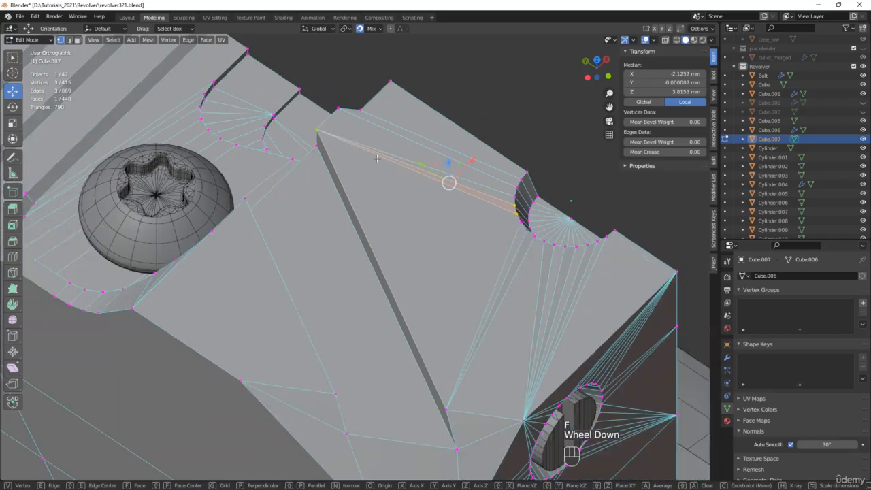
{"action": "middle_click_drag", "start_coordinate": [372, 153], "coordinate": [418, 208]}
{"action": "key", "text": "Tab"}
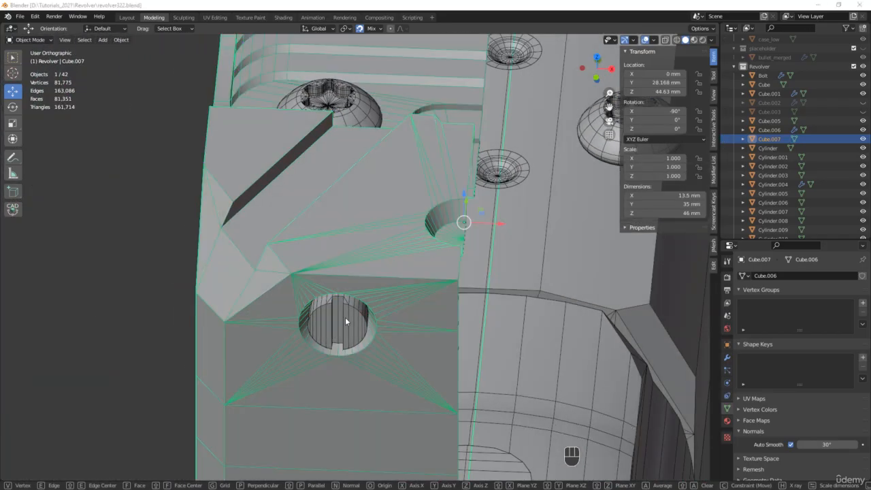
Step: Recentre the slotted screw's origin with Quick Origin and place a duplicate of the screw beside the block
{"action": "left_click", "coordinate": [345, 317]}
{"action": "key", "text": "alt+q"}
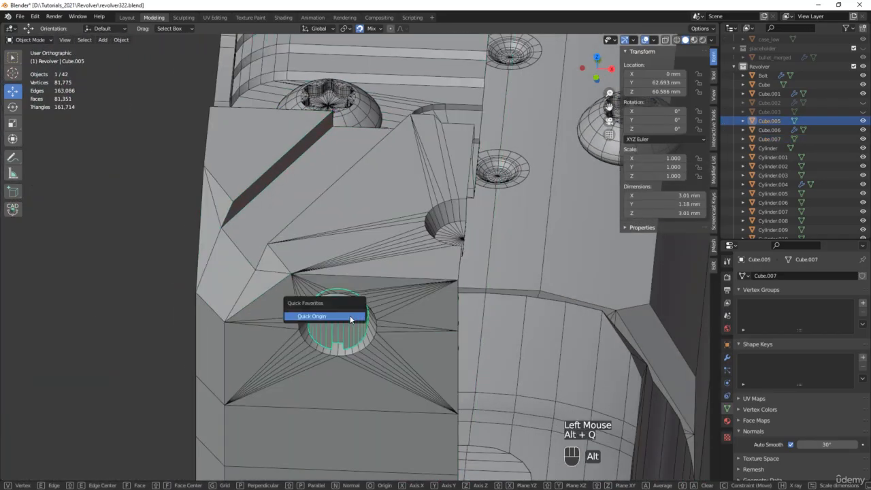
{"action": "left_click", "coordinate": [351, 317]}
{"action": "key", "text": "shift+d"}
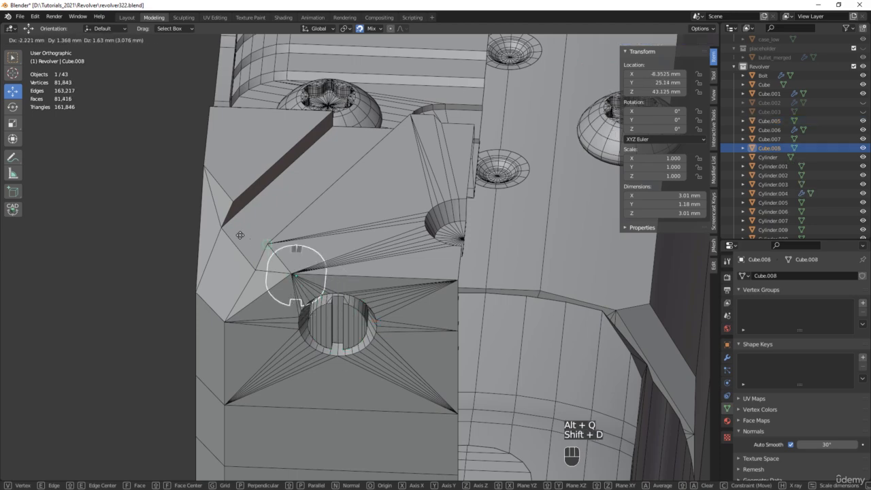
{"action": "left_click", "coordinate": [151, 274]}
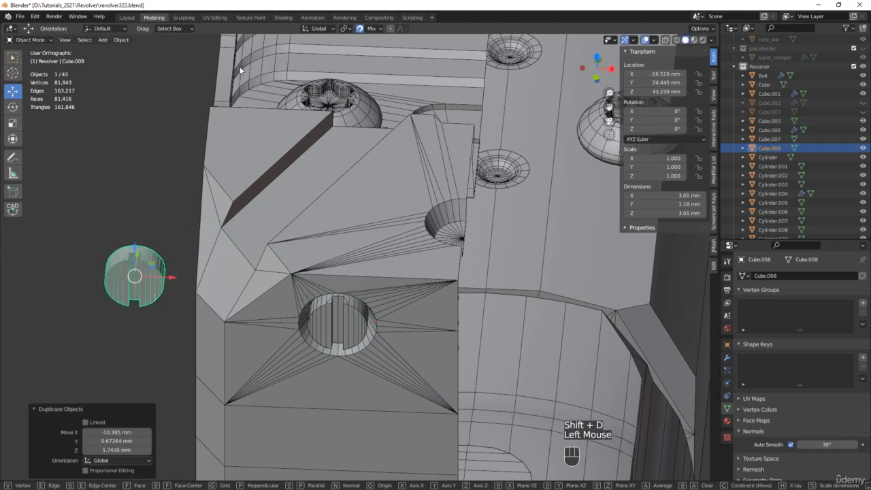
Step: With snapping off, set the screw copy's X location to 0 mm and rotate it -90° about the X axis
{"action": "left_click", "coordinate": [361, 32]}
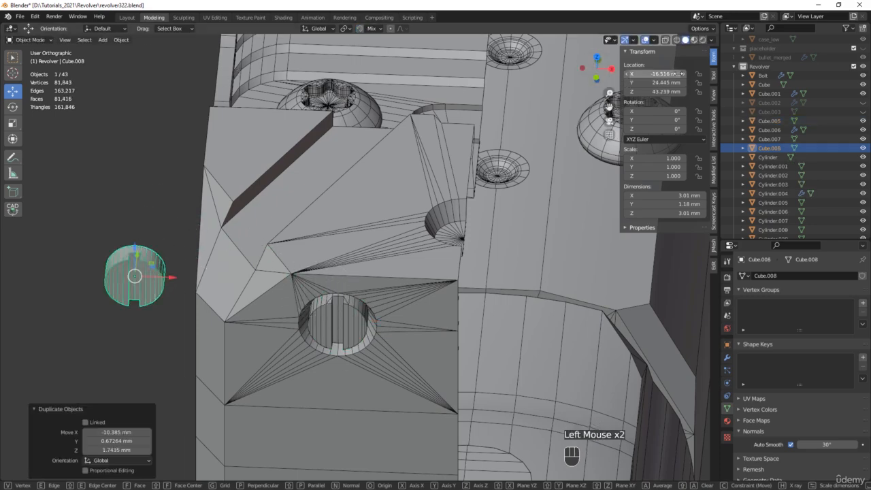
{"action": "type", "text": "0"}
{"action": "key", "text": "Return"}
{"action": "middle_click_drag", "start_coordinate": [399, 251], "coordinate": [476, 279]}
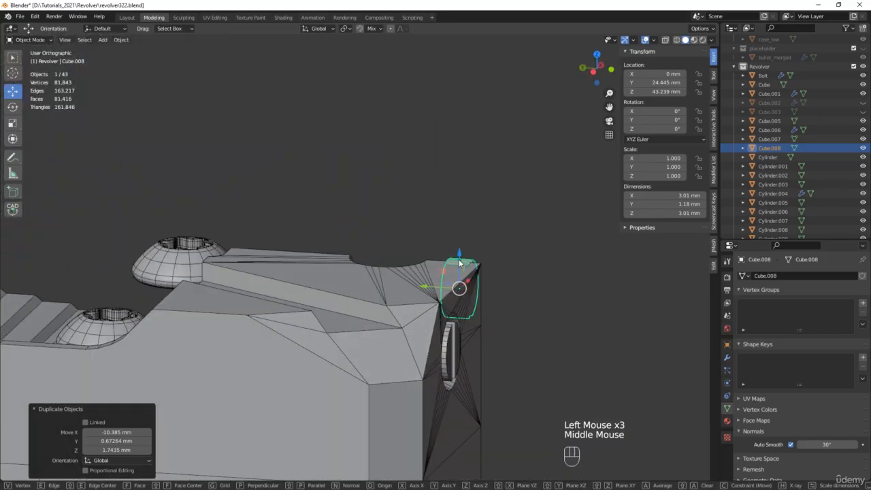
{"action": "key", "text": "e"}
{"action": "left_click_drag", "start_coordinate": [480, 279], "coordinate": [410, 227]}
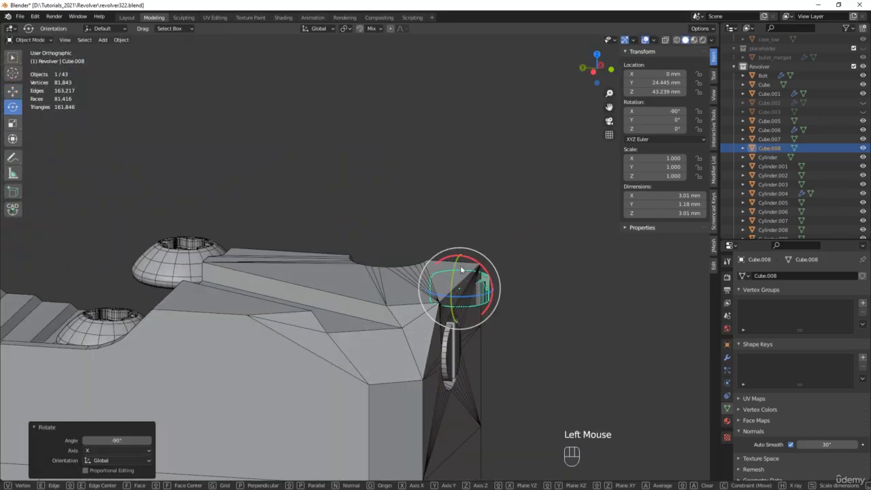
Step: Move the screw copy about 3.72 mm along Y to align it with the half-hole in the block's top face
{"action": "key", "text": "w"}
{"action": "middle_click_drag", "start_coordinate": [458, 230], "coordinate": [456, 272]}
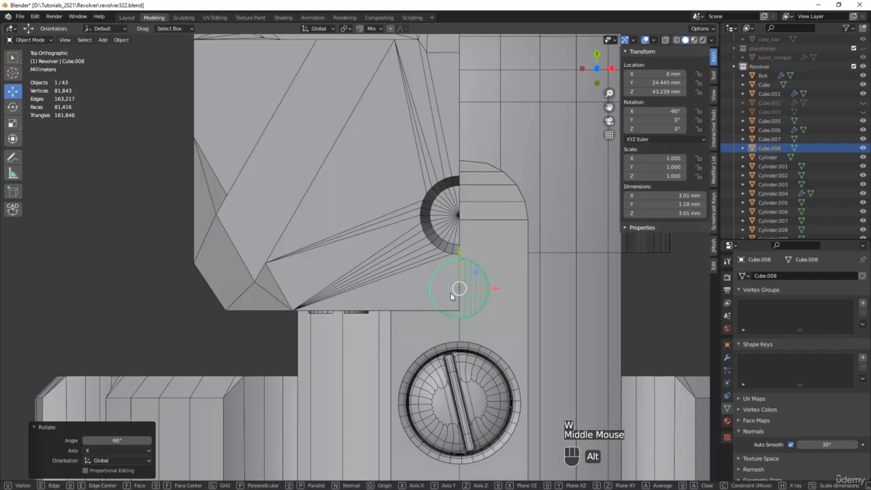
{"action": "scroll", "coordinate": [457, 266], "scroll_direction": "up", "scroll_amount": 2}
{"action": "left_click_drag", "start_coordinate": [457, 267], "coordinate": [462, 136]}
{"action": "scroll", "coordinate": [441, 175], "scroll_direction": "up", "scroll_amount": 2}
Step: Raise the screw copy along Z into the top hole, using X-ray in the side view to judge its depth
{"action": "middle_click_drag", "start_coordinate": [445, 172], "coordinate": [536, 79]}
{"action": "scroll", "coordinate": [536, 79], "scroll_direction": "down", "scroll_amount": 2}
{"action": "middle_click_drag", "start_coordinate": [497, 136], "coordinate": [455, 227], "text": "shift"}
{"action": "key", "text": "alt+z"}
{"action": "scroll", "coordinate": [473, 227], "scroll_direction": "up", "scroll_amount": 2}
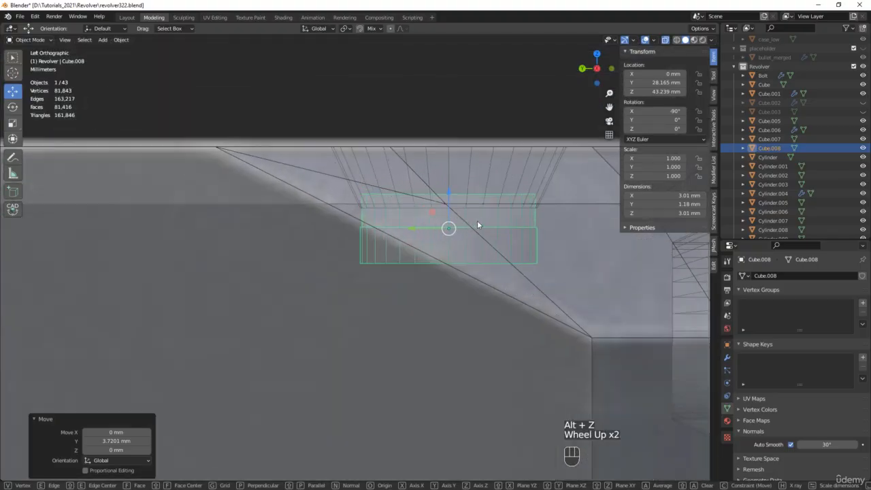
{"action": "left_click_drag", "start_coordinate": [446, 195], "coordinate": [452, 136]}
{"action": "scroll", "coordinate": [452, 137], "scroll_direction": "down", "scroll_amount": 2}
{"action": "middle_click_drag", "start_coordinate": [452, 137], "coordinate": [349, 221]}
{"action": "key", "text": "alt+z"}
{"action": "scroll", "coordinate": [403, 209], "scroll_direction": "down", "scroll_amount": 1}
Step: Select all faces of the sight block's front screw hole and place a duplicate of them beside the block
{"action": "left_click", "coordinate": [289, 276]}
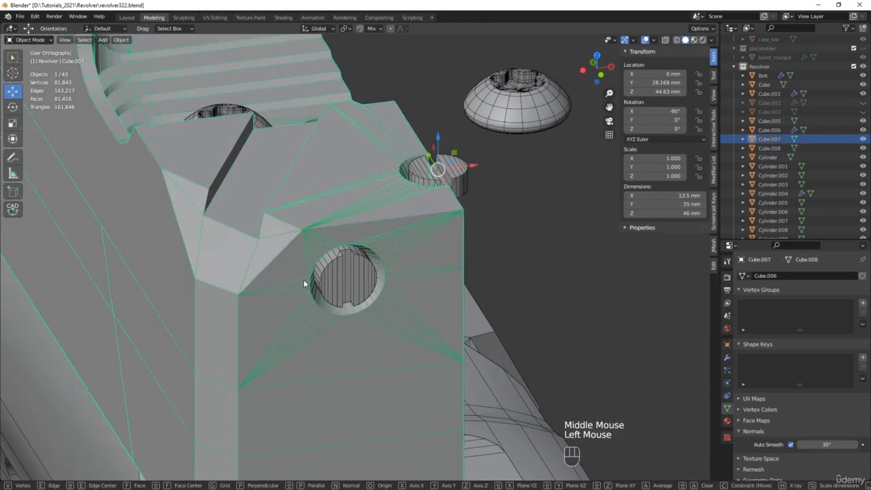
{"action": "scroll", "coordinate": [326, 285], "scroll_direction": "up", "scroll_amount": 3}
{"action": "key", "text": "alt+z"}
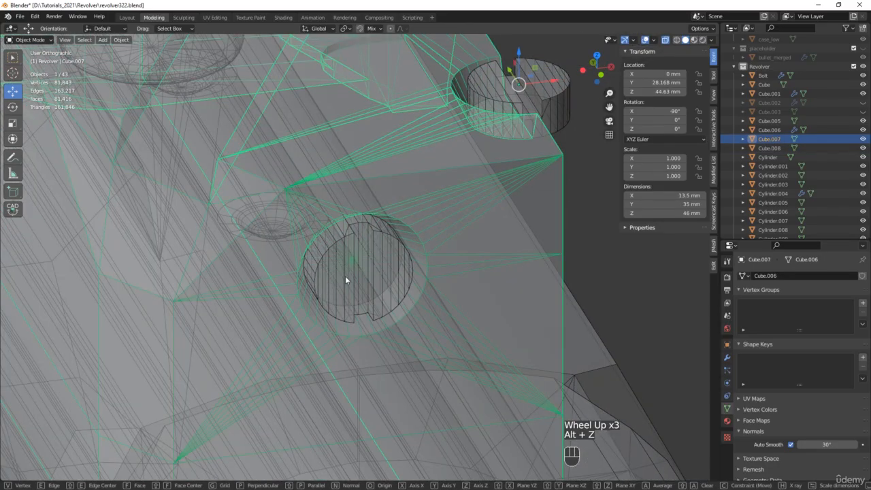
{"action": "key", "text": "Tab"}
{"action": "left_click", "coordinate": [350, 265]}
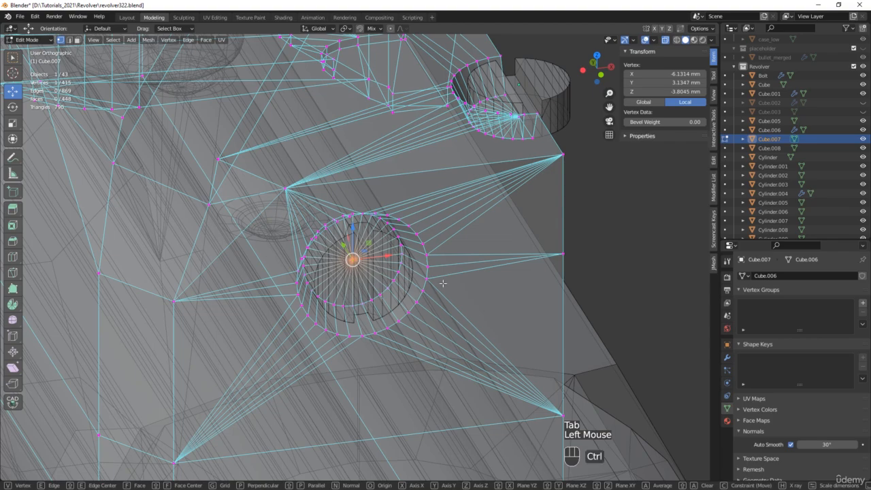
{"action": "key", "text": "ctrl+KP_Add"}
{"action": "key", "text": "ctrl+KP_Add"}
{"action": "scroll", "coordinate": [425, 276], "scroll_direction": "down", "scroll_amount": 4}
{"action": "middle_click_drag", "start_coordinate": [425, 275], "coordinate": [377, 261]}
{"action": "key", "text": "shift+d"}
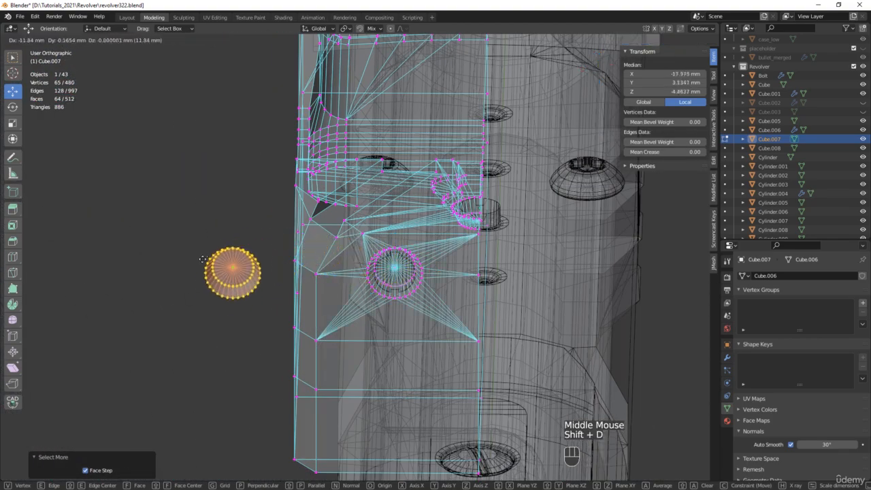
{"action": "left_click", "coordinate": [197, 270]}
Step: Separate the duplicated hole faces into their own object and return to Object Mode
{"action": "key", "text": "p"}
{"action": "left_click", "coordinate": [166, 246]}
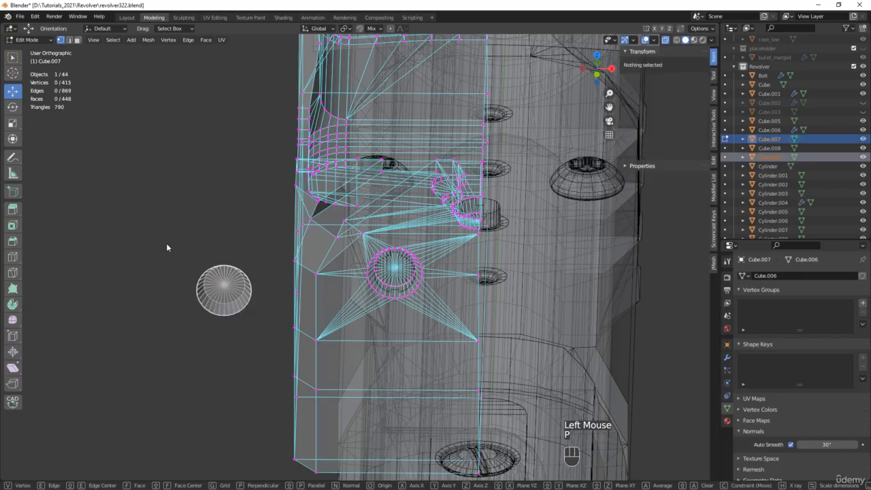
{"action": "mouse_move", "coordinate": [203, 288]}
{"action": "middle_mouse_down"}
{"action": "mouse_move", "coordinate": [213, 298]}
{"action": "mouse_move", "coordinate": [202, 301]}
{"action": "middle_mouse_up"}
{"action": "key", "text": "Tab"}
Step: Set the separated hole object's origin to the centre of its outer rim loop with Quick Origin
{"action": "left_click", "coordinate": [215, 300]}
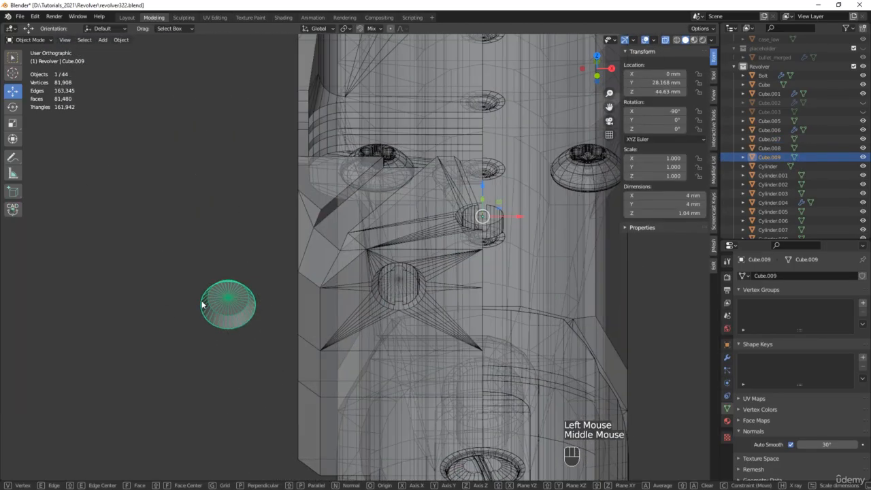
{"action": "scroll", "coordinate": [202, 301], "scroll_direction": "up", "scroll_amount": 4}
{"action": "key", "text": "Tab"}
{"action": "key", "text": "2"}
{"action": "left_click", "coordinate": [203, 328], "text": "alt"}
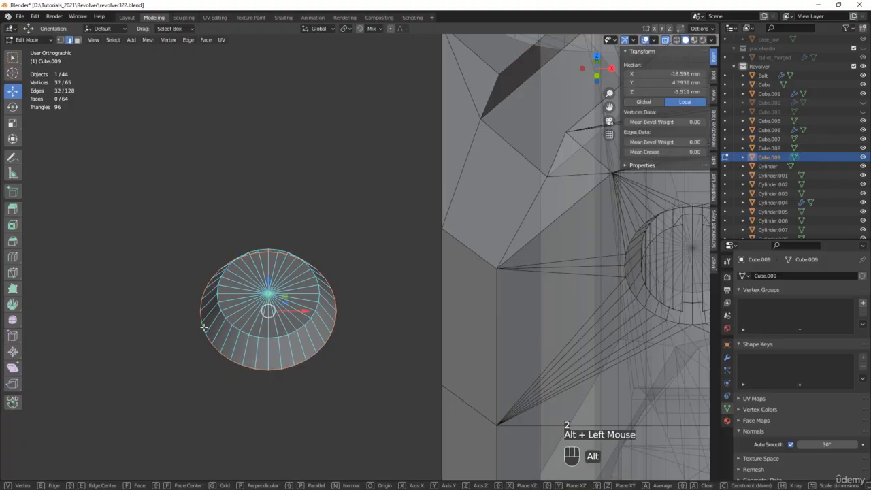
{"action": "middle_click_drag", "start_coordinate": [204, 327], "coordinate": [234, 315]}
{"action": "key", "text": "alt+q"}
{"action": "left_click", "coordinate": [242, 331]}
{"action": "key", "text": "alt+z"}
{"action": "scroll", "coordinate": [235, 316], "scroll_direction": "down", "scroll_amount": 3}
{"action": "key", "text": "Tab"}
Step: Rotate the separated hole object -90° about Z to face the block's side
{"action": "key", "text": "e"}
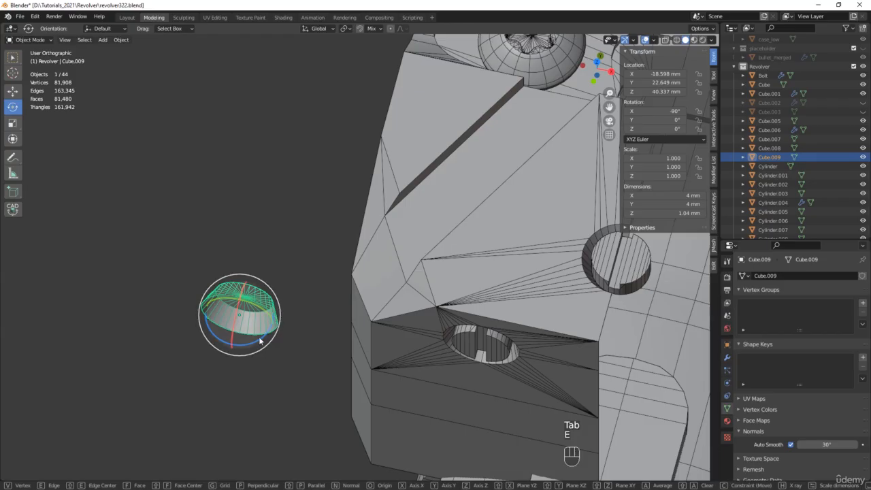
{"action": "left_click_drag", "start_coordinate": [260, 340], "coordinate": [202, 342]}
{"action": "middle_click_drag", "start_coordinate": [202, 342], "coordinate": [327, 267]}
Step: Move the hole object about 4.98 mm along X and 10.16 mm along Y to the block's side wall
{"action": "middle_click_drag", "start_coordinate": [206, 257], "coordinate": [450, 236], "text": "shift"}
{"action": "middle_click_drag", "start_coordinate": [446, 316], "coordinate": [478, 261]}
{"action": "key", "text": "w"}
{"action": "left_click_drag", "start_coordinate": [483, 288], "coordinate": [276, 192]}
{"action": "scroll", "coordinate": [293, 192], "scroll_direction": "up", "scroll_amount": 3}
{"action": "key", "text": "alt+z"}
{"action": "scroll", "coordinate": [368, 44], "scroll_direction": "up", "scroll_amount": 2}
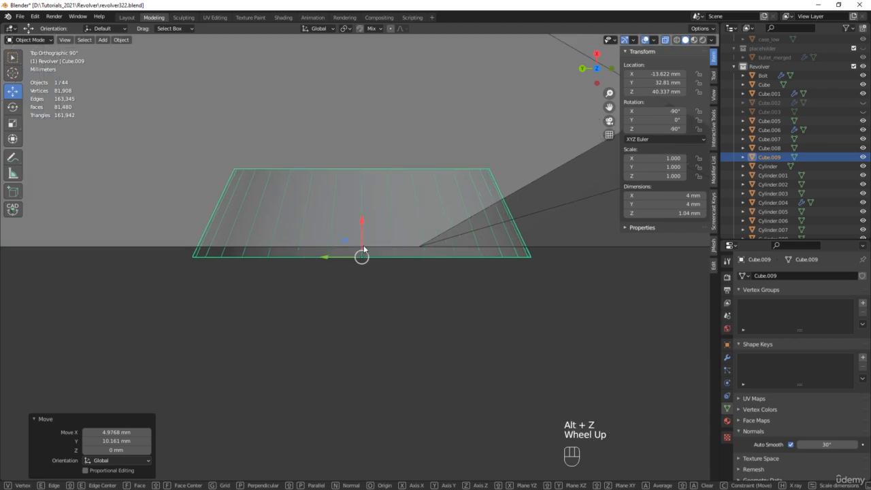
Step: Turn on snapping and move the hole object along X until its rim lies flush with the block's side face
{"action": "left_click", "coordinate": [360, 30]}
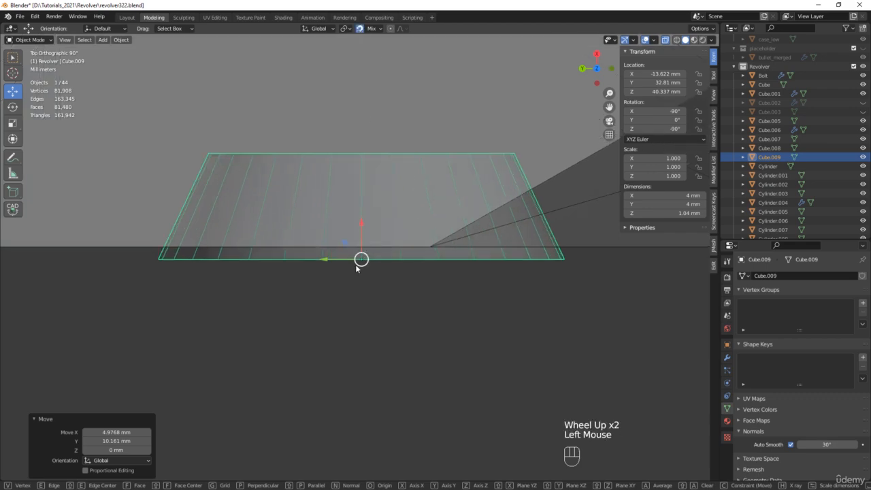
{"action": "mouse_move", "coordinate": [362, 243]}
{"action": "left_mouse_down"}
{"action": "mouse_move", "coordinate": [424, 245]}
{"action": "mouse_move", "coordinate": [360, 245]}
{"action": "left_mouse_up"}
{"action": "scroll", "coordinate": [359, 245], "scroll_direction": "down", "scroll_amount": 3}
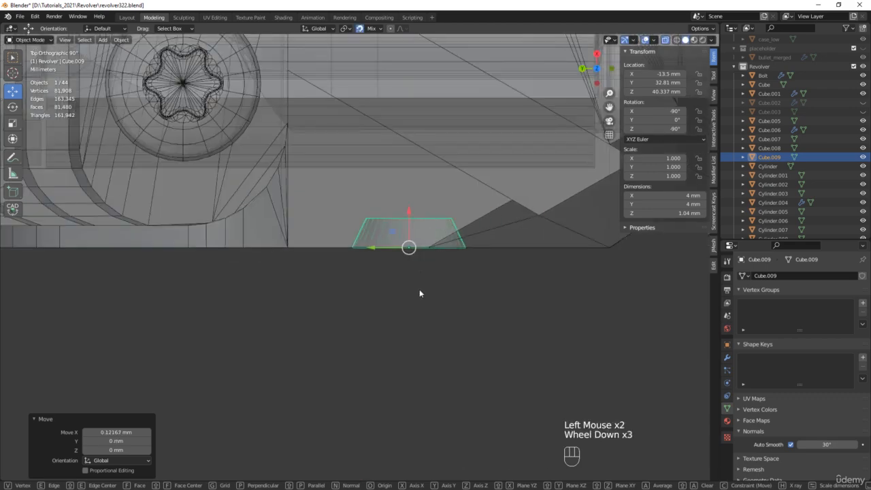
Step: Compare the hole's position on the block's side with the adjustment dial in the reference side view of the sight
{"action": "middle_click_drag", "start_coordinate": [419, 292], "coordinate": [212, 283]}
{"action": "key", "text": "alt+z"}
{"action": "scroll", "coordinate": [416, 197], "scroll_direction": "down", "scroll_amount": 4}
{"action": "scroll", "coordinate": [417, 203], "scroll_direction": "down", "scroll_amount": 2}
{"action": "scroll", "coordinate": [478, 206], "scroll_direction": "up", "scroll_amount": 3}
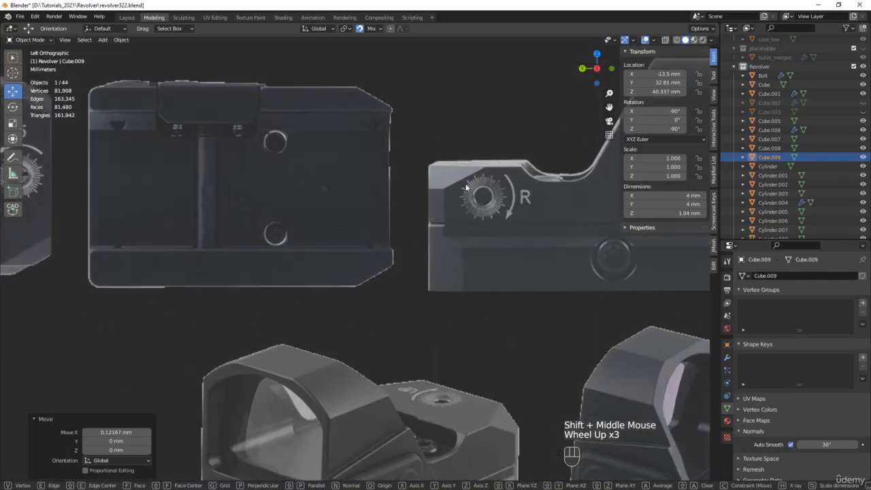
{"action": "scroll", "coordinate": [107, 314], "scroll_direction": "down", "scroll_amount": 2}
{"action": "scroll", "coordinate": [107, 314], "scroll_direction": "down", "scroll_amount": 1}
{"action": "middle_click_drag", "start_coordinate": [106, 314], "coordinate": [386, 238], "text": "shift"}
{"action": "scroll", "coordinate": [384, 237], "scroll_direction": "up", "scroll_amount": 5}
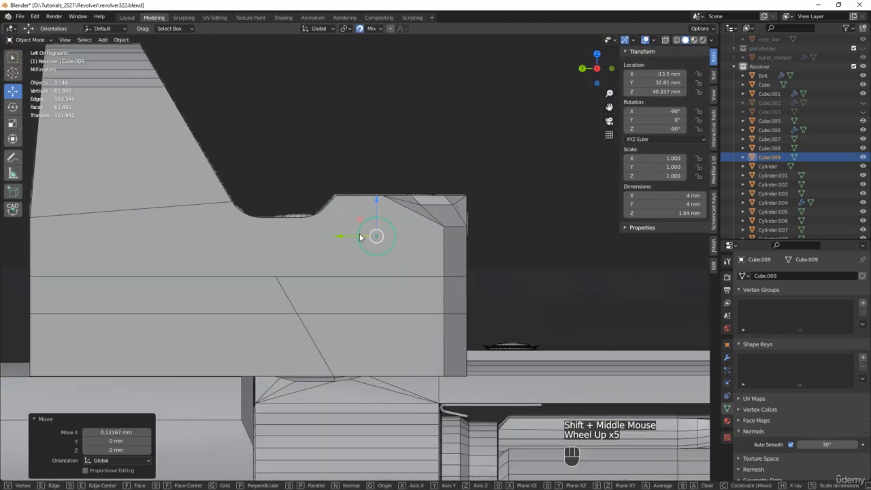
Step: On the block's side face, connect the vertex where the sloped edge meets the curved dip to the vertex on the horizontal edge below
{"action": "left_click", "coordinate": [258, 249]}
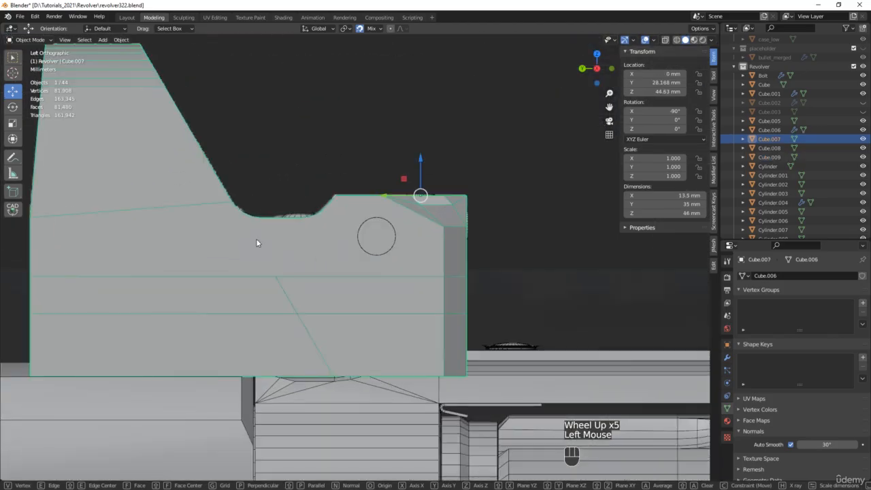
{"action": "key", "text": "Tab"}
{"action": "key", "text": "1"}
{"action": "scroll", "coordinate": [238, 203], "scroll_direction": "up", "scroll_amount": 2}
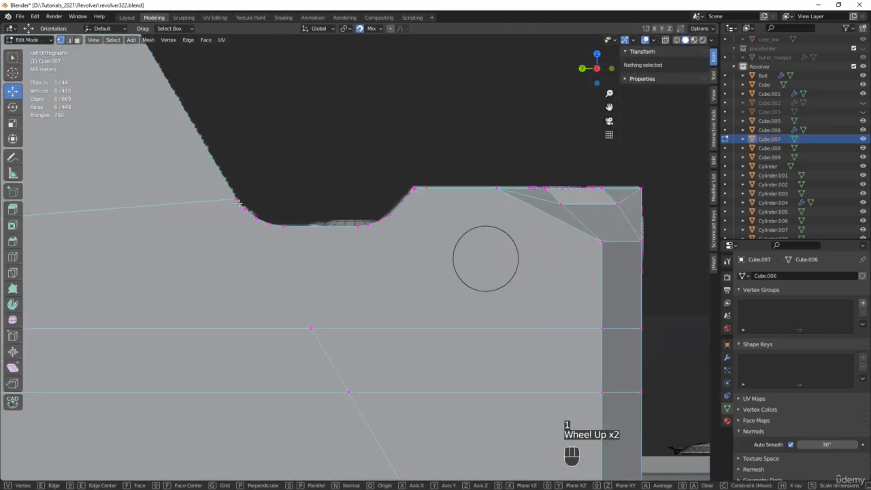
{"action": "left_click", "coordinate": [236, 200]}
{"action": "left_click", "coordinate": [311, 329], "text": "shift"}
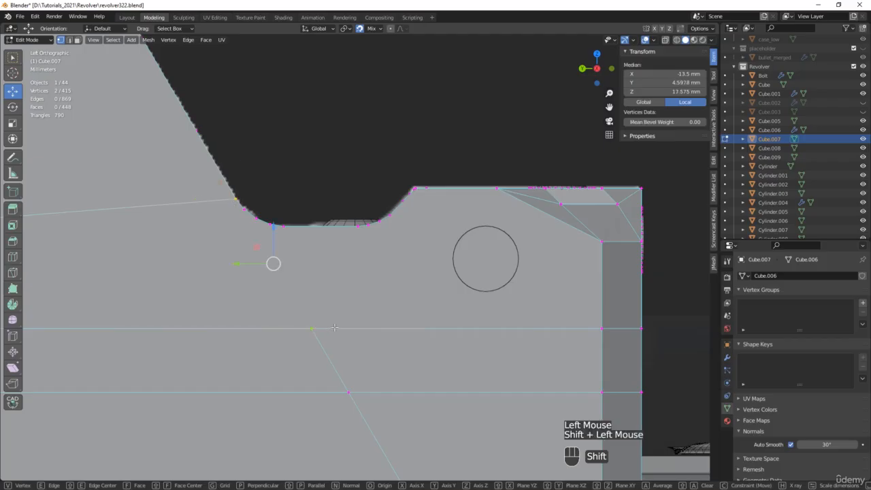
{"action": "key", "text": "j"}
Step: Delete the side face that surrounds the new hole
{"action": "middle_click_drag", "start_coordinate": [430, 298], "coordinate": [429, 311]}
{"action": "left_click", "coordinate": [543, 290]}
{"action": "key", "text": "x"}
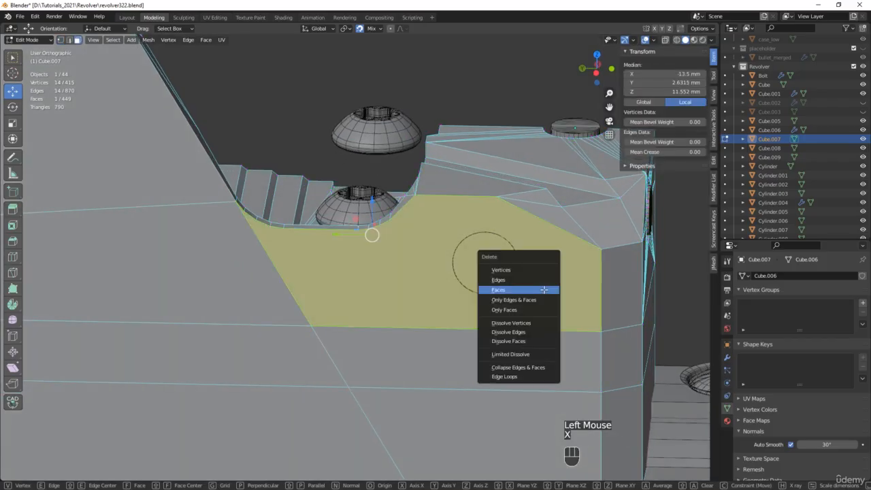
{"action": "left_click", "coordinate": [544, 289]}
{"action": "middle_click_drag", "start_coordinate": [532, 292], "coordinate": [485, 309]}
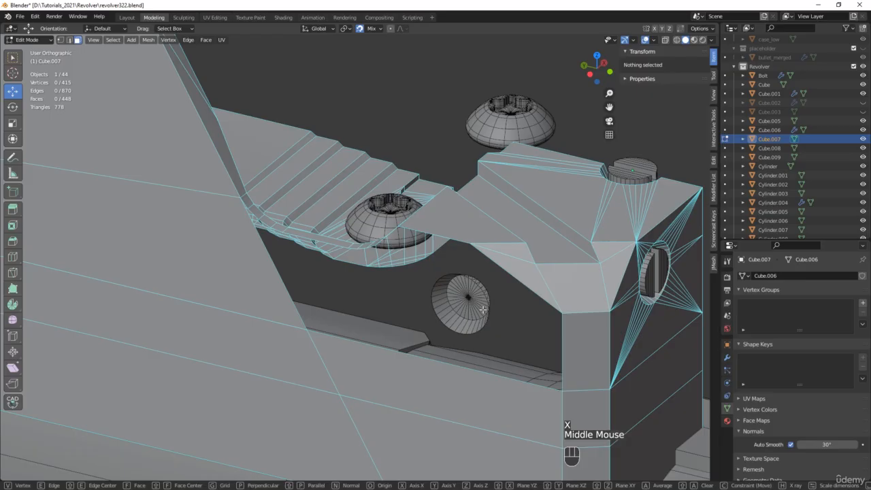
Step: Join the hole object into the sight block and save the project incrementally as revolver323.blend
{"action": "key", "text": "Tab"}
{"action": "left_click", "coordinate": [481, 308]}
{"action": "left_click", "coordinate": [523, 225], "text": "shift"}
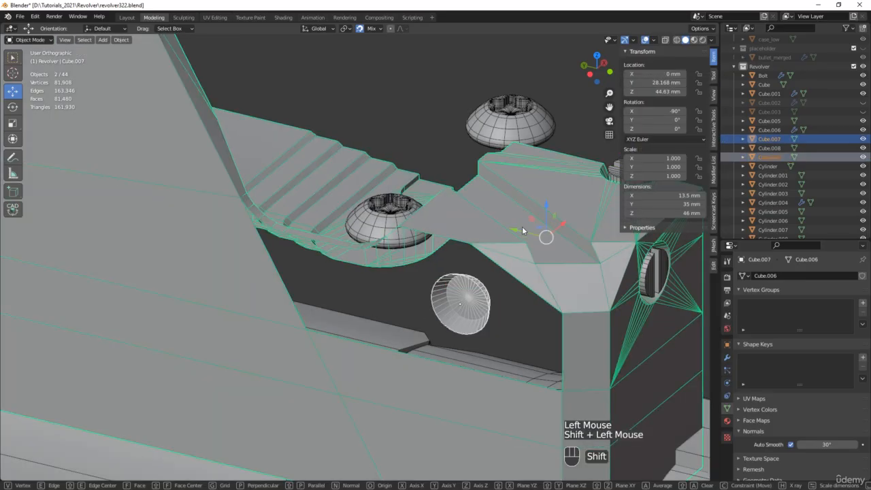
{"action": "middle_click_drag", "start_coordinate": [522, 226], "coordinate": [450, 220], "text": "shift"}
{"action": "key", "text": "ctrl+j"}
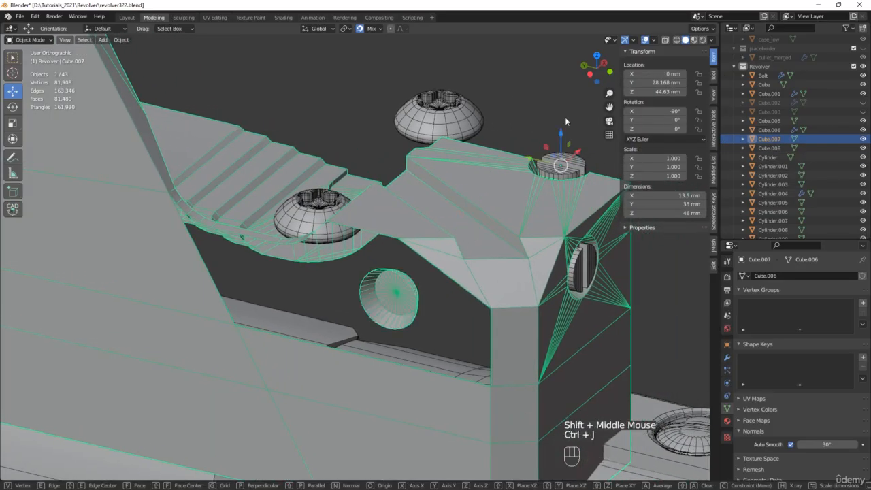
{"action": "key", "text": "ctrl+alt+s"}
Step: Close the side opening with one face between the hole rim's lowest edge and the bottom border, and another filling the remaining gap
{"action": "mouse_move", "coordinate": [470, 299]}
{"action": "middle_mouse_down"}
{"action": "mouse_move", "coordinate": [457, 326]}
{"action": "mouse_move", "coordinate": [461, 313]}
{"action": "middle_mouse_up"}
{"action": "scroll", "coordinate": [442, 308], "scroll_direction": "up", "scroll_amount": 3}
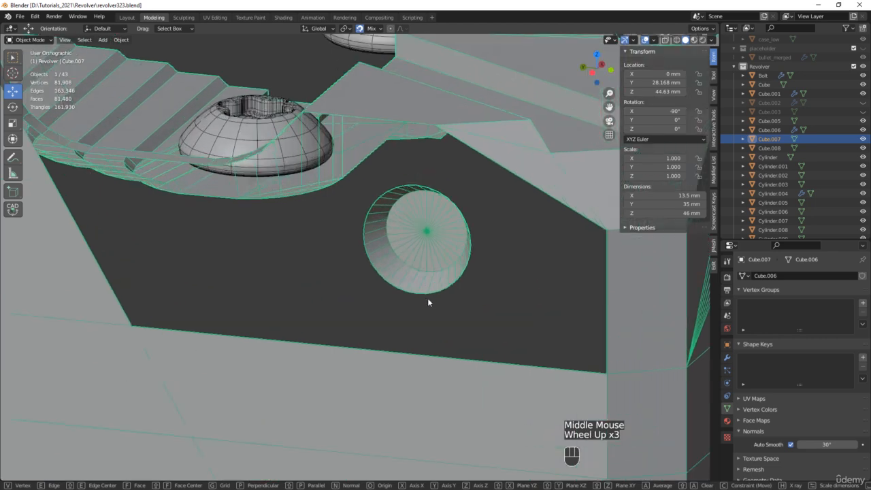
{"action": "key", "text": "Tab"}
{"action": "left_click", "coordinate": [422, 298]}
{"action": "left_click", "coordinate": [422, 299]}
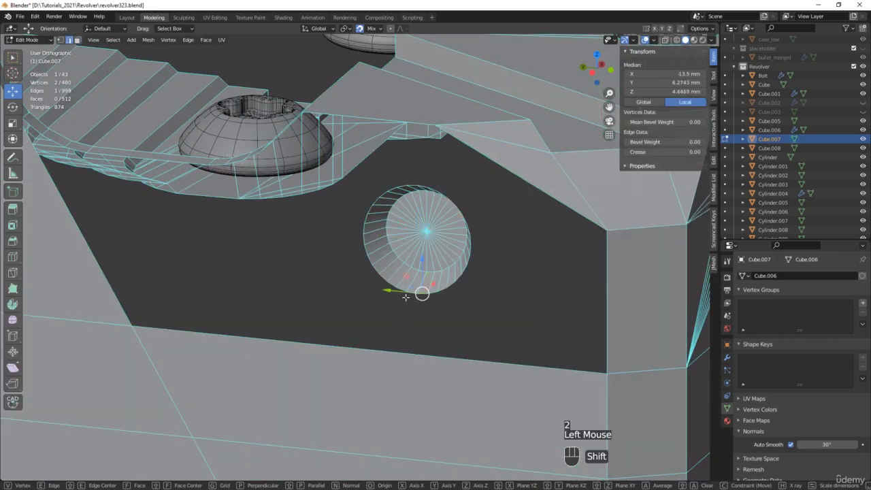
{"action": "left_click", "coordinate": [402, 306], "text": "shift"}
{"action": "key", "text": "f"}
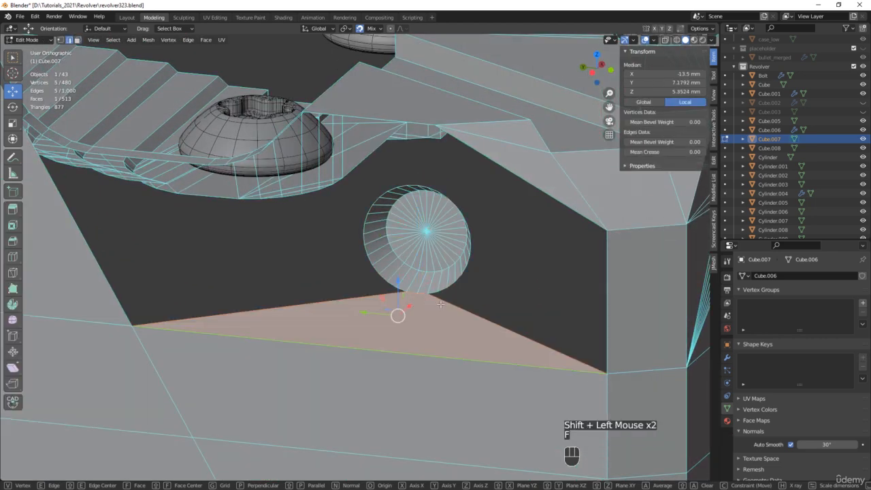
{"action": "left_click", "coordinate": [473, 284], "text": "alt"}
{"action": "left_click", "coordinate": [398, 299], "text": "alt"}
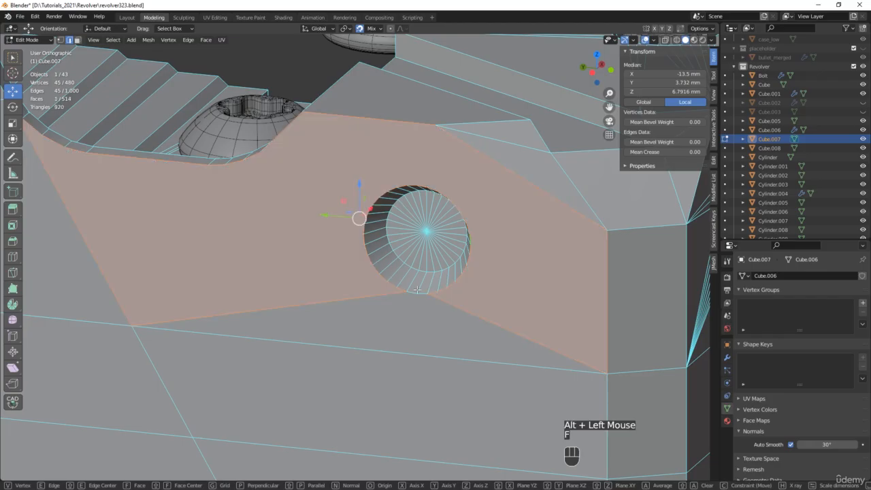
Step: Connect one bottom hole-rim vertex to the rear junction on the horizontal edge below, and two neighbouring rim vertices to that edge's front corner
{"action": "key", "text": "1"}
{"action": "left_click", "coordinate": [417, 293]}
{"action": "left_click", "coordinate": [130, 328], "text": "shift"}
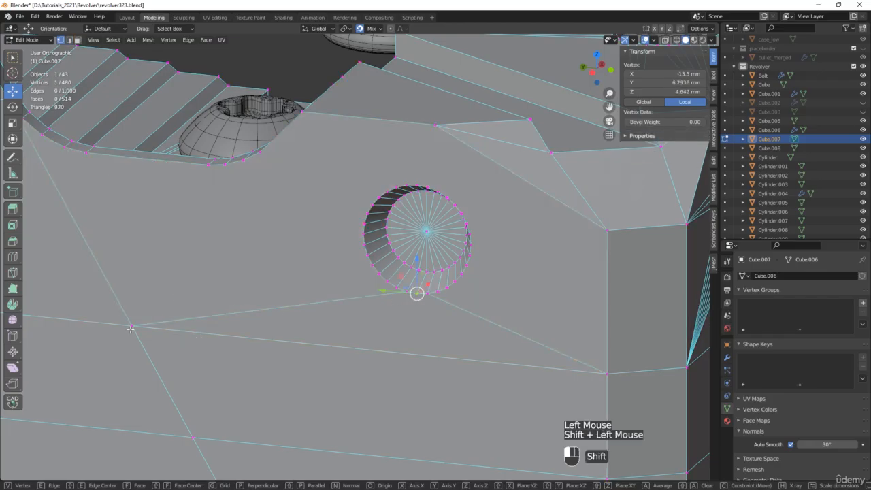
{"action": "key", "text": "j"}
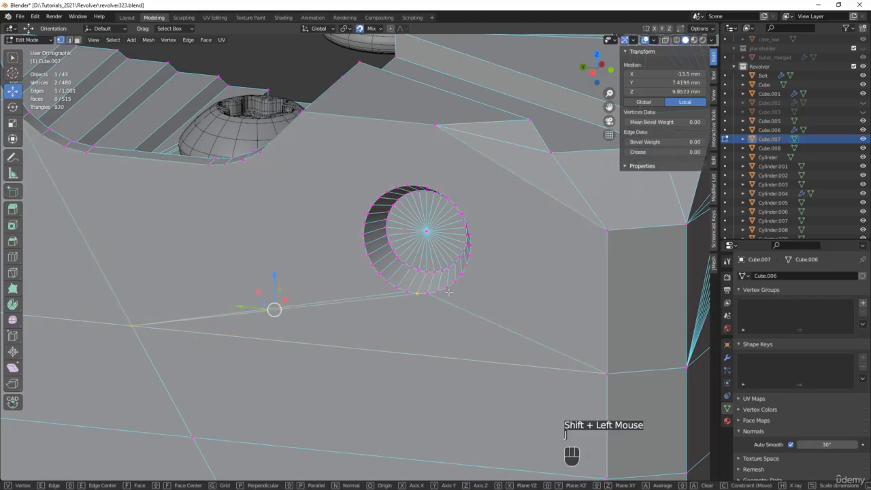
{"action": "middle_click_drag", "start_coordinate": [434, 297], "coordinate": [438, 277]}
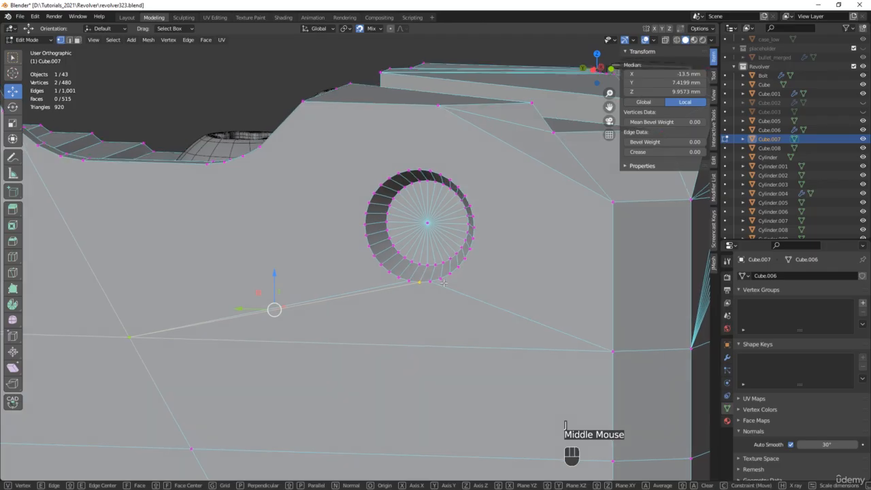
{"action": "left_click", "coordinate": [440, 278]}
{"action": "left_click", "coordinate": [450, 274], "text": "shift"}
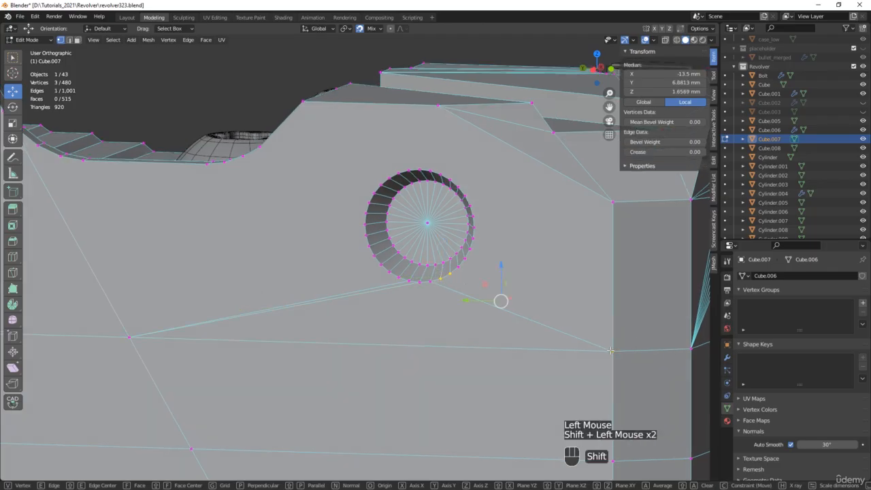
{"action": "key", "text": "j"}
Step: Connect the hole rim's front vertex to the side face's upper front corner, and three top rim vertices to the vertex above the hole
{"action": "left_click", "coordinate": [473, 217]}
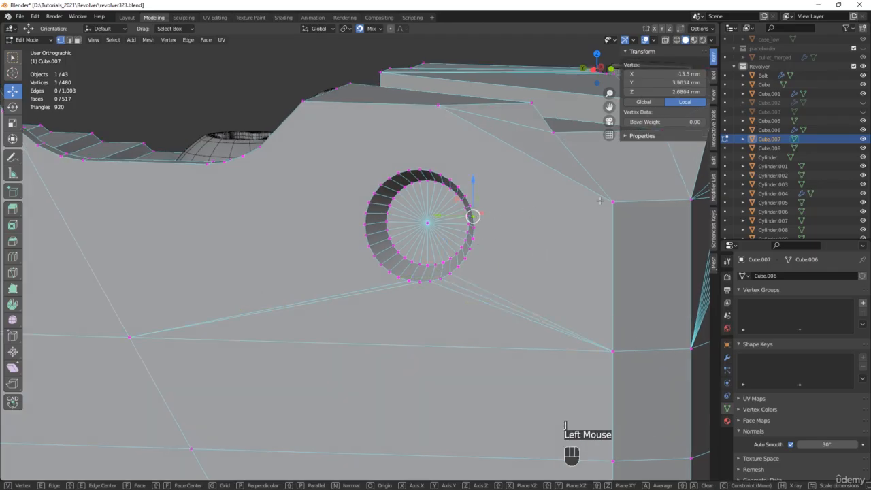
{"action": "left_click", "coordinate": [613, 202], "text": "shift"}
{"action": "key", "text": "j"}
{"action": "left_click", "coordinate": [419, 169]}
{"action": "left_click", "coordinate": [437, 104], "text": "shift"}
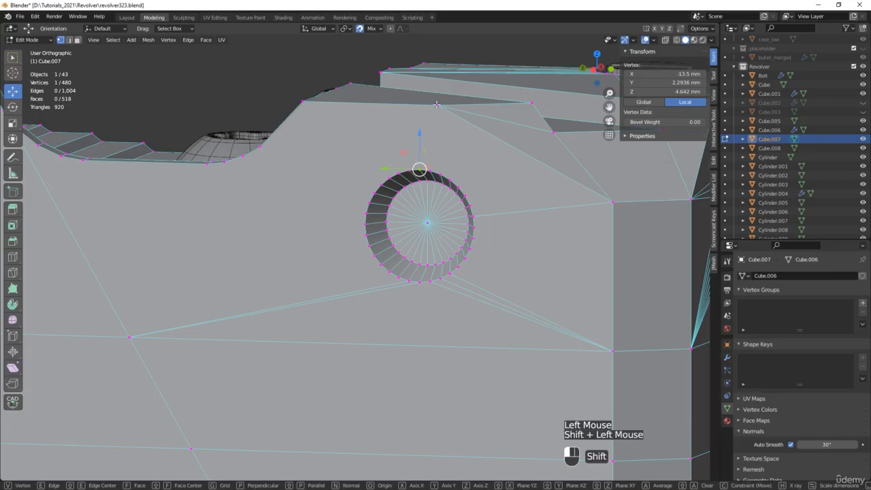
{"action": "key", "text": "j"}
{"action": "left_click", "coordinate": [430, 170]}
{"action": "left_click", "coordinate": [410, 170], "text": "shift"}
{"action": "left_click", "coordinate": [437, 107], "text": "shift"}
{"action": "key", "text": "j"}
Step: Connect two upper rear rim vertices to the top of the slope, and one rear rim vertex to the slope's lower end at the dip
{"action": "middle_click_drag", "start_coordinate": [438, 107], "coordinate": [494, 213], "text": "shift"}
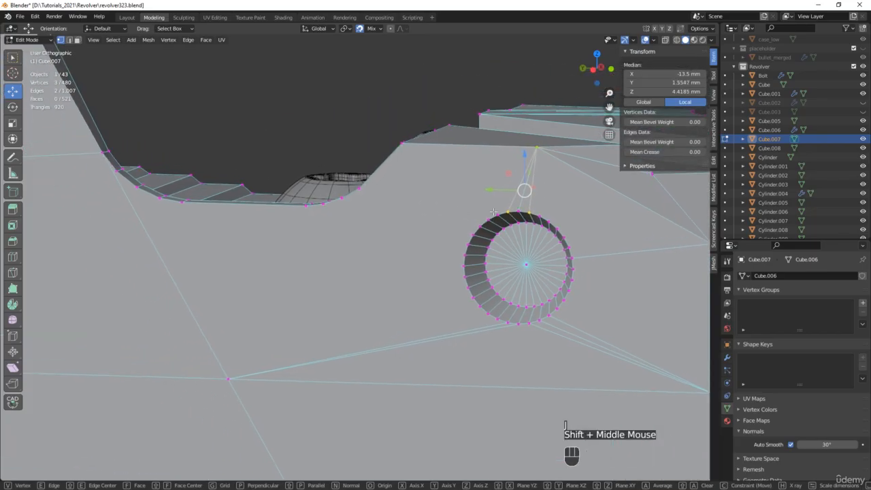
{"action": "left_click", "coordinate": [495, 215]}
{"action": "left_click", "coordinate": [493, 217], "text": "shift"}
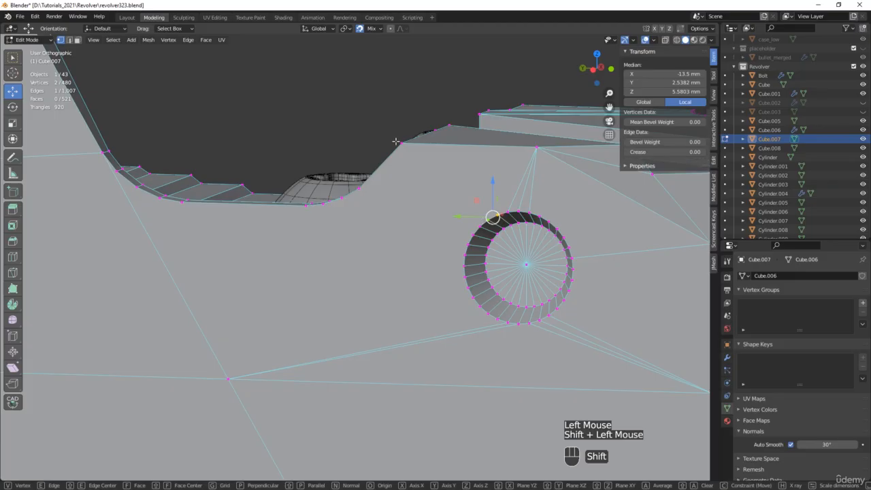
{"action": "key", "text": "j"}
{"action": "middle_click_drag", "start_coordinate": [450, 192], "coordinate": [472, 196]}
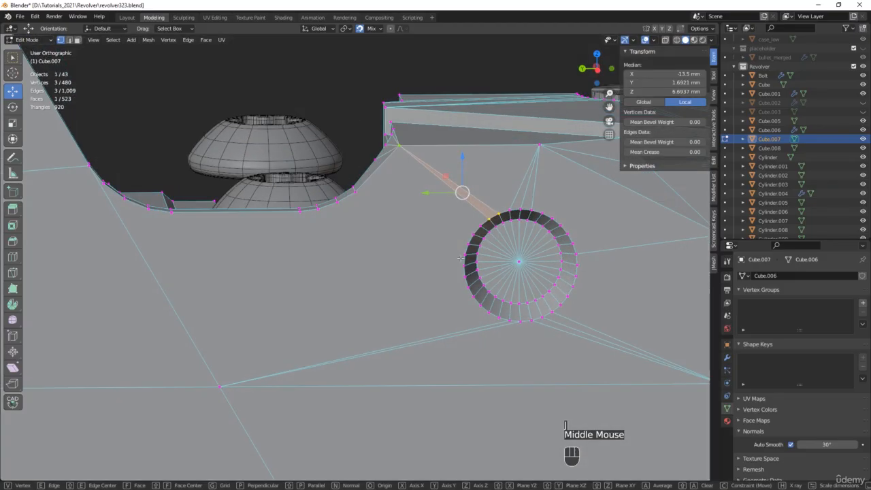
{"action": "left_click", "coordinate": [463, 254]}
{"action": "left_click", "coordinate": [359, 194], "text": "shift"}
{"action": "key", "text": "j"}
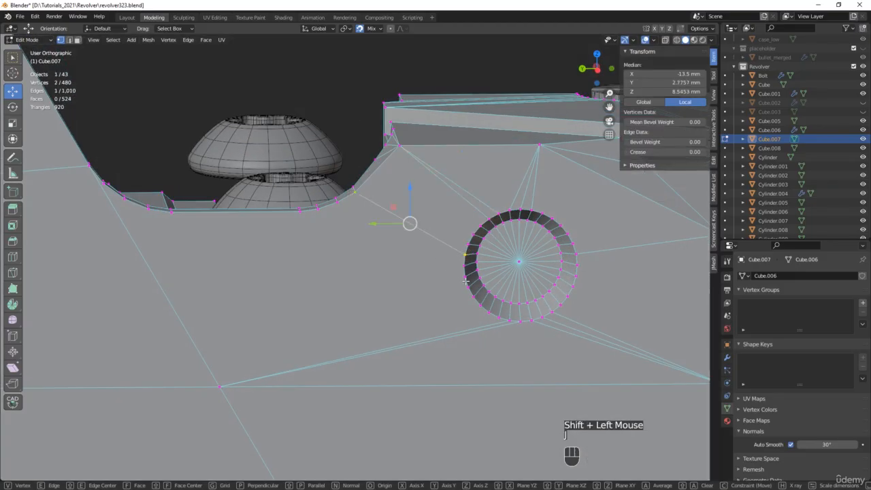
Step: Connect the seven open lower rear rim vertices of the hole to the junction vertex on the horizontal edge below the dip
{"action": "left_click", "coordinate": [464, 264]}
{"action": "left_click", "coordinate": [463, 278], "text": "shift"}
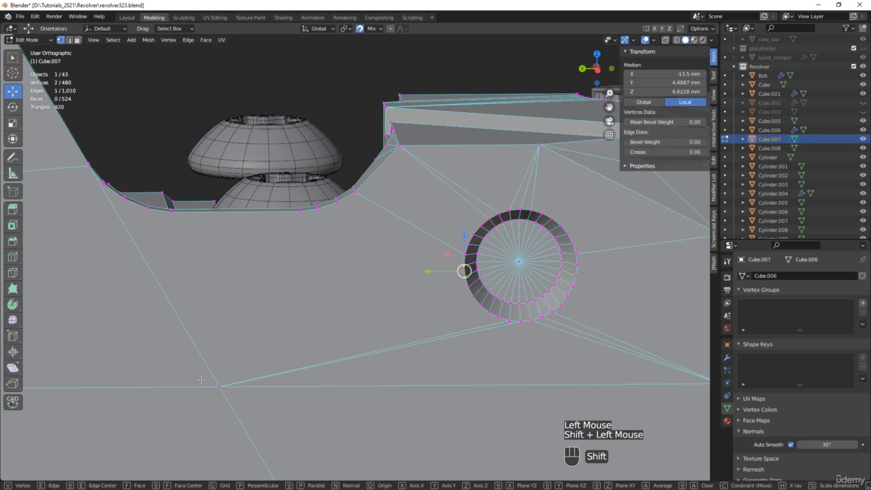
{"action": "key", "text": "j"}
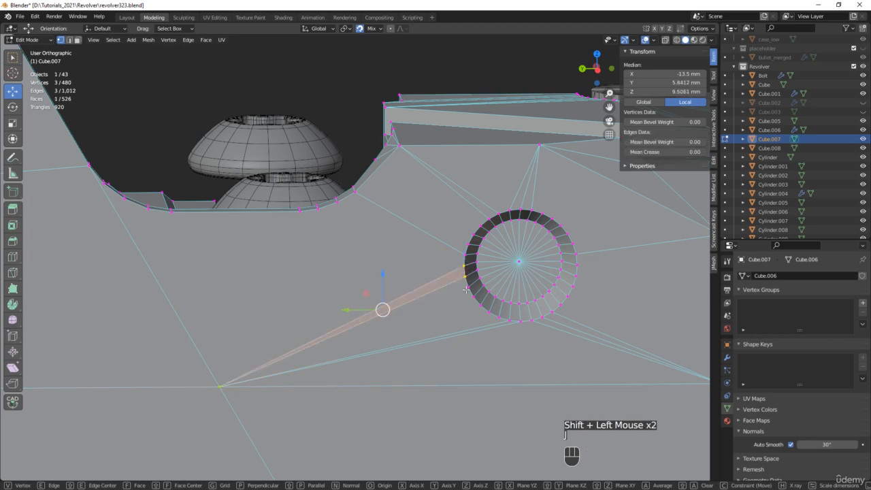
{"action": "left_click", "coordinate": [465, 279]}
{"action": "left_click", "coordinate": [473, 303], "text": "shift"}
{"action": "key", "text": "j"}
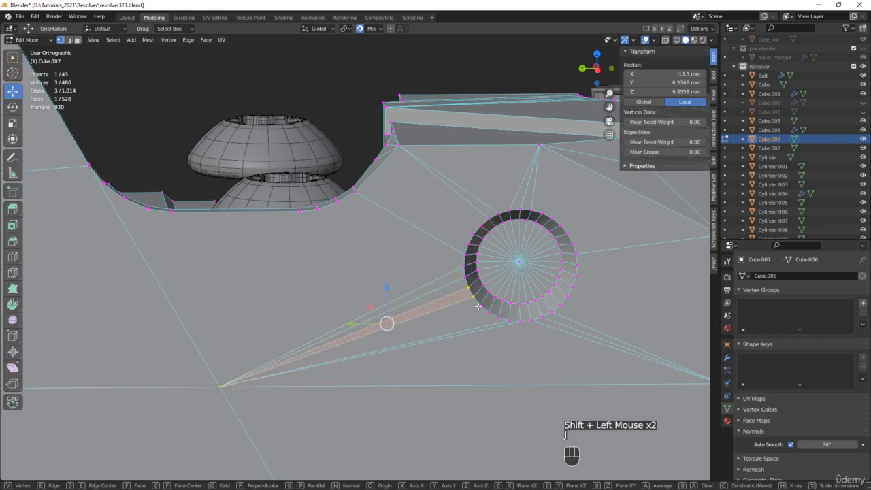
{"action": "left_click", "coordinate": [478, 306]}
{"action": "left_click", "coordinate": [488, 314], "text": "shift"}
{"action": "key", "text": "j"}
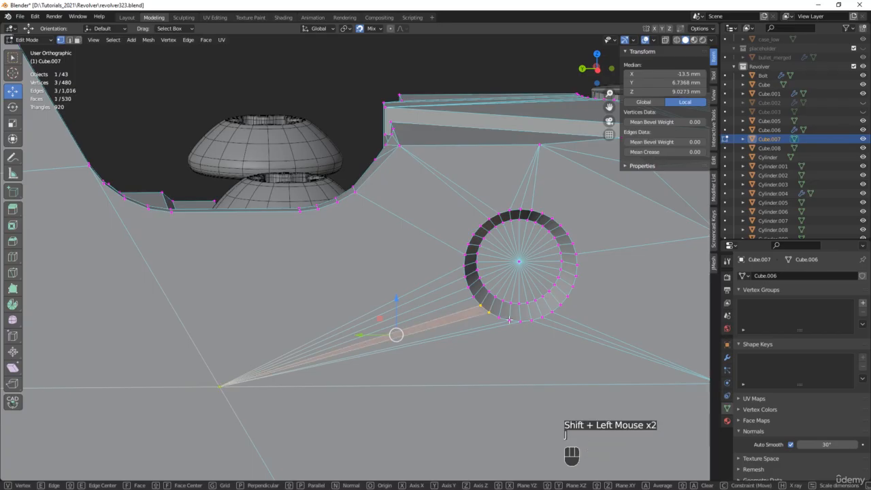
{"action": "left_click", "coordinate": [497, 319]}
{"action": "left_click", "coordinate": [216, 387], "text": "shift"}
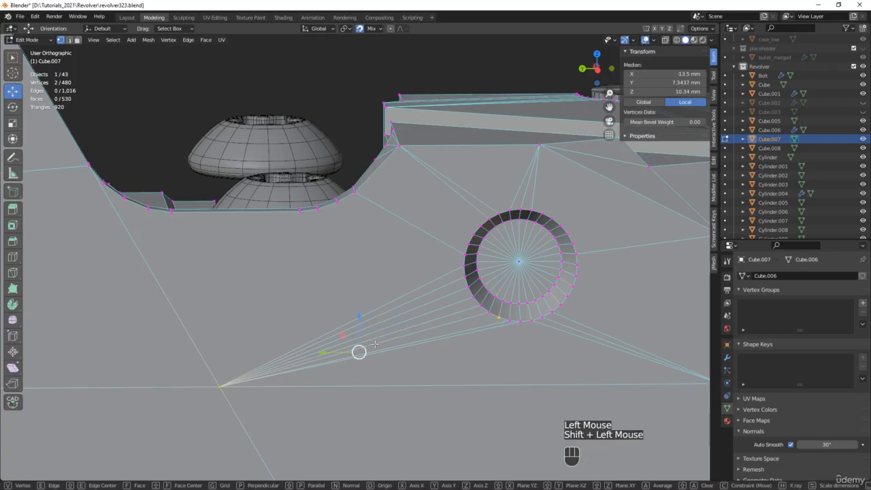
Step: Connect two more rear rim vertices to the slope's lower end at the dip, and the remaining one between the fans to the slope's top
{"action": "left_click", "coordinate": [466, 240]}
{"action": "left_click", "coordinate": [466, 240], "text": "shift"}
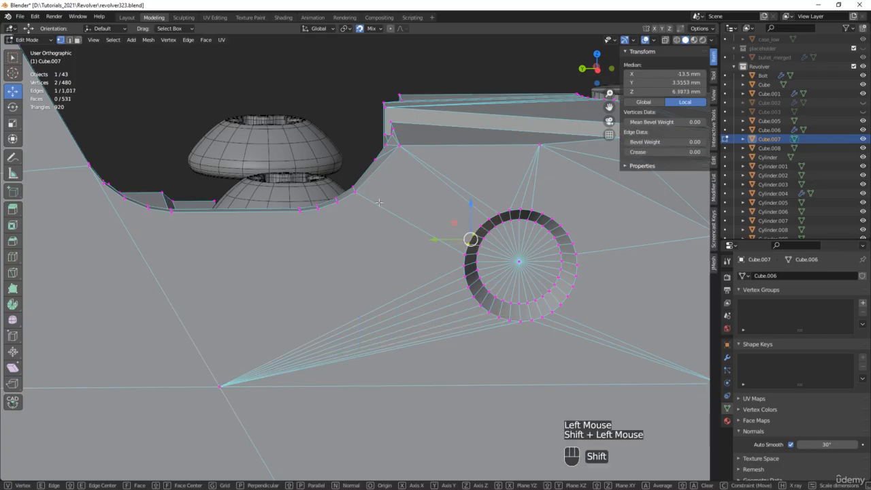
{"action": "key", "text": "ctrl+z"}
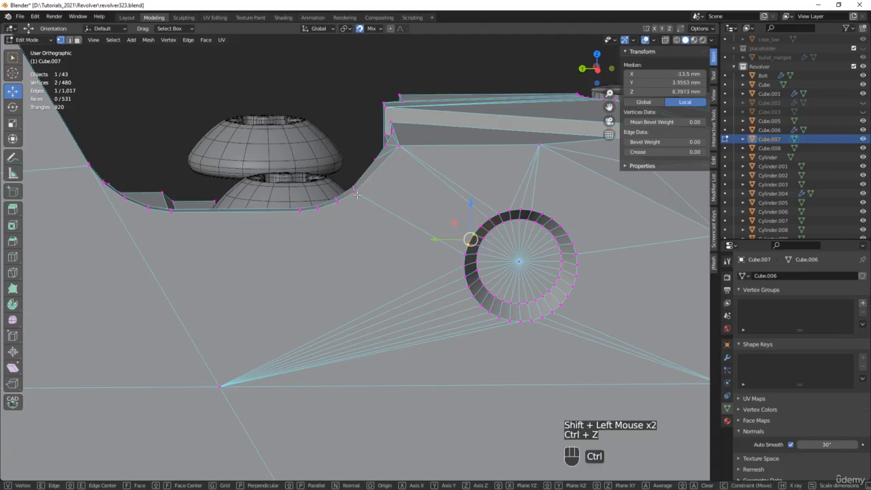
{"action": "left_click", "coordinate": [355, 194], "text": "shift"}
{"action": "key", "text": "j"}
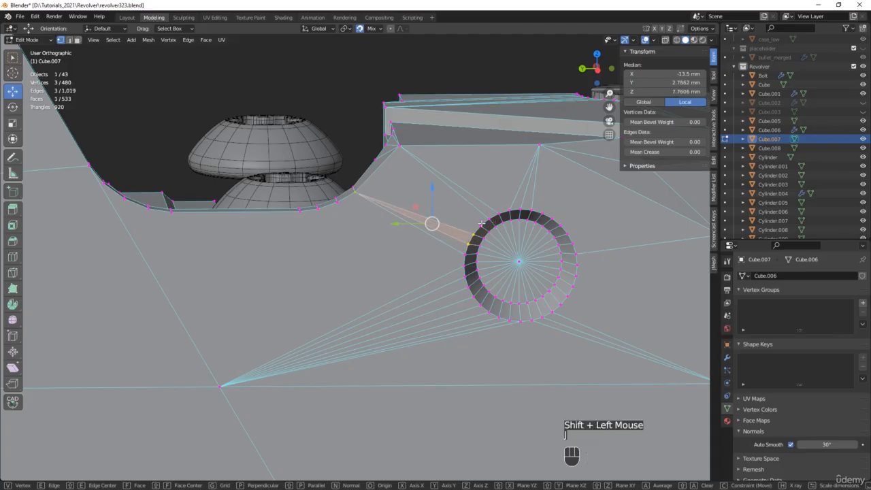
{"action": "left_click", "coordinate": [478, 228]}
{"action": "left_click", "coordinate": [397, 145], "text": "shift"}
{"action": "key", "text": "j"}
Step: Connect two upper front rim vertices of the hole to the side face's upper front corner
{"action": "middle_click_drag", "start_coordinate": [536, 232], "coordinate": [373, 230], "text": "shift"}
{"action": "left_click", "coordinate": [410, 243]}
{"action": "left_click", "coordinate": [407, 236], "text": "shift"}
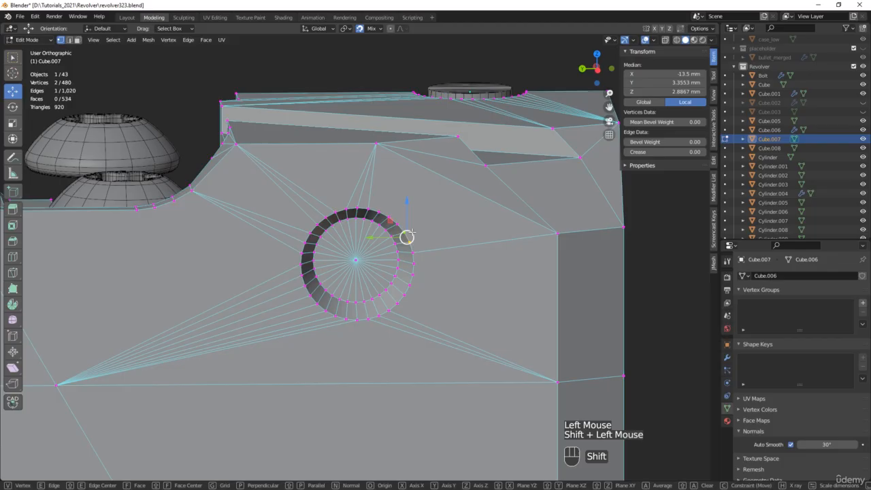
{"action": "left_click", "coordinate": [558, 233], "text": "shift"}
{"action": "key", "text": "j"}
Step: Connect the three remaining upper front rim vertices to the top-edge vertex directly above the hole
{"action": "left_click", "coordinate": [396, 222]}
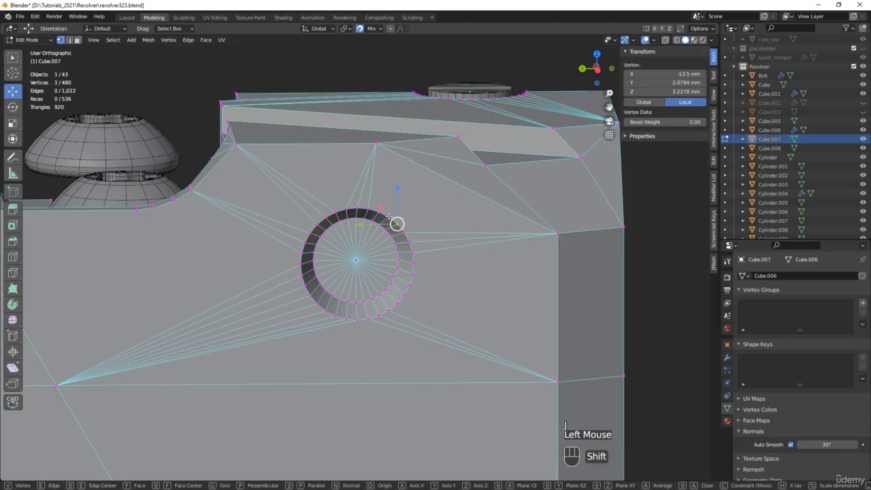
{"action": "left_click", "coordinate": [388, 217], "text": "shift"}
{"action": "left_click", "coordinate": [377, 144], "text": "shift"}
{"action": "key", "text": "j"}
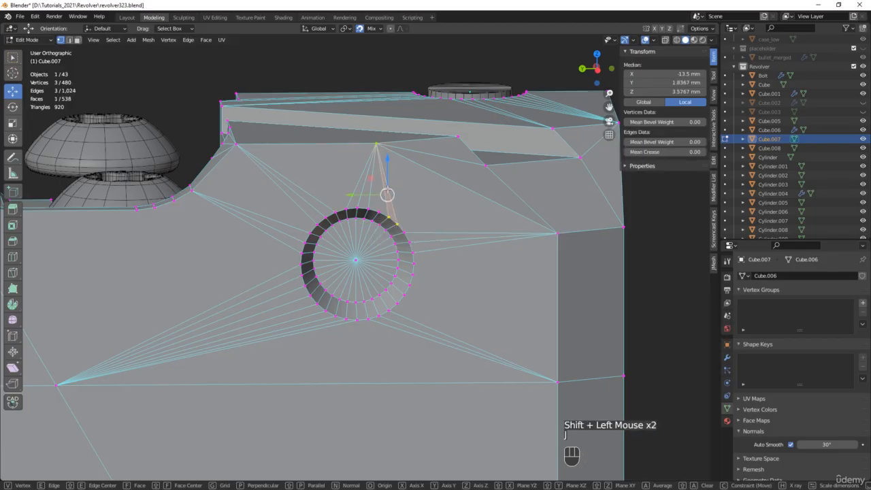
{"action": "left_click", "coordinate": [379, 212]}
{"action": "left_click", "coordinate": [376, 144], "text": "shift"}
{"action": "key", "text": "j"}
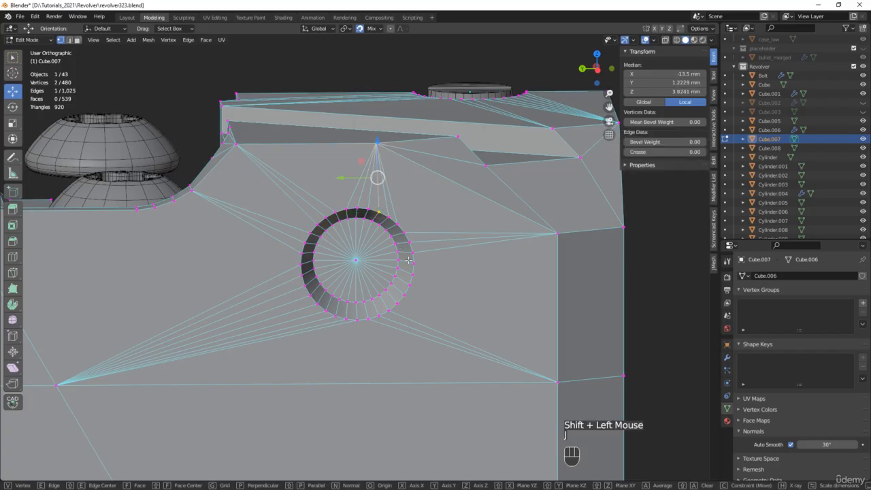
Step: Connect two more front rim vertices to the side face's upper front corner, and the last three lower ones to the lower front corner
{"action": "left_click", "coordinate": [413, 264]}
{"action": "left_click", "coordinate": [413, 273], "text": "shift"}
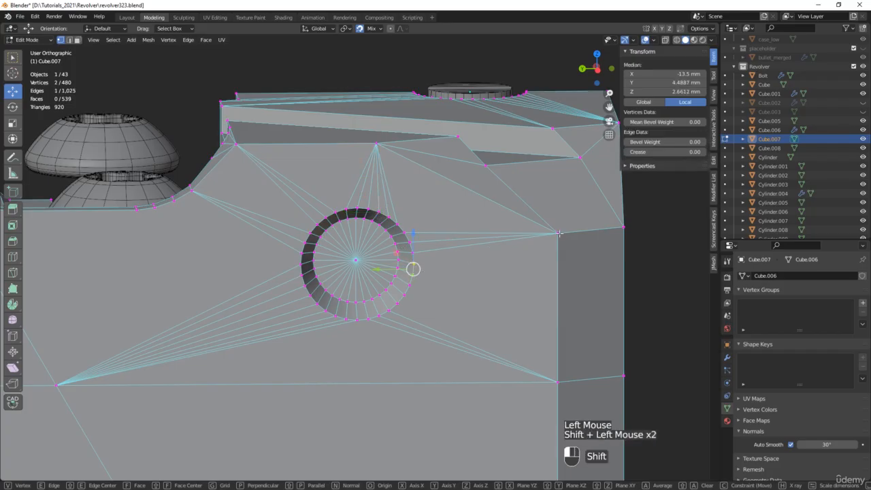
{"action": "left_click", "coordinate": [559, 233], "text": "shift"}
{"action": "key", "text": "j"}
{"action": "left_click", "coordinate": [410, 286]}
{"action": "left_click", "coordinate": [405, 295], "text": "shift"}
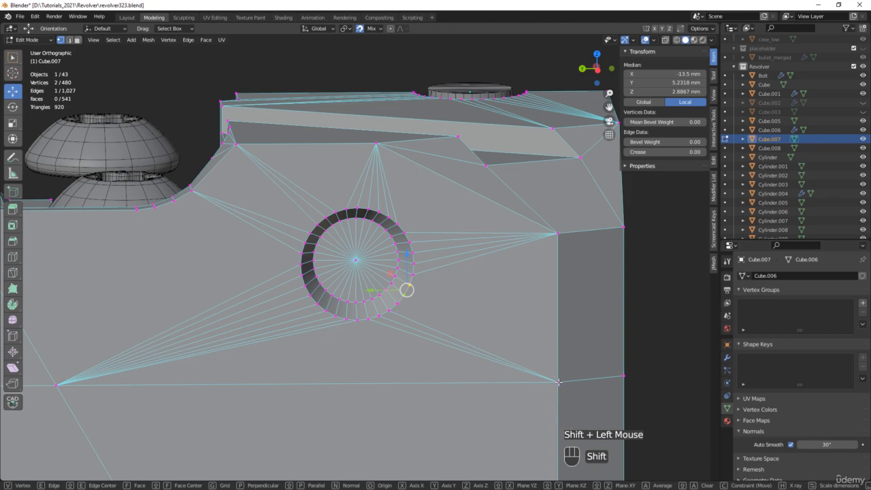
{"action": "left_click", "coordinate": [557, 382], "text": "shift"}
{"action": "key", "text": "j"}
{"action": "left_click", "coordinate": [398, 304]}
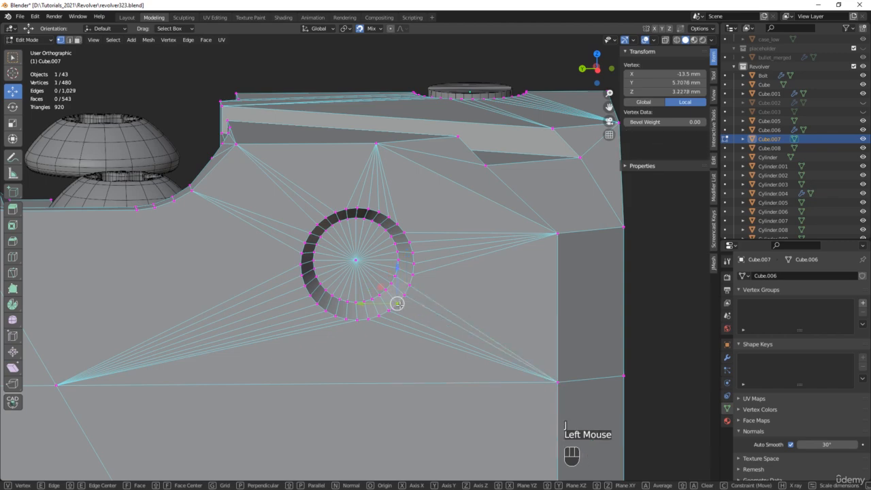
{"action": "left_click", "coordinate": [558, 380], "text": "shift"}
Step: Connect the inner notch vertex beside the screw recess to the top-edge vertex directly above the side hole
{"action": "scroll", "coordinate": [515, 300], "scroll_direction": "down", "scroll_amount": 2}
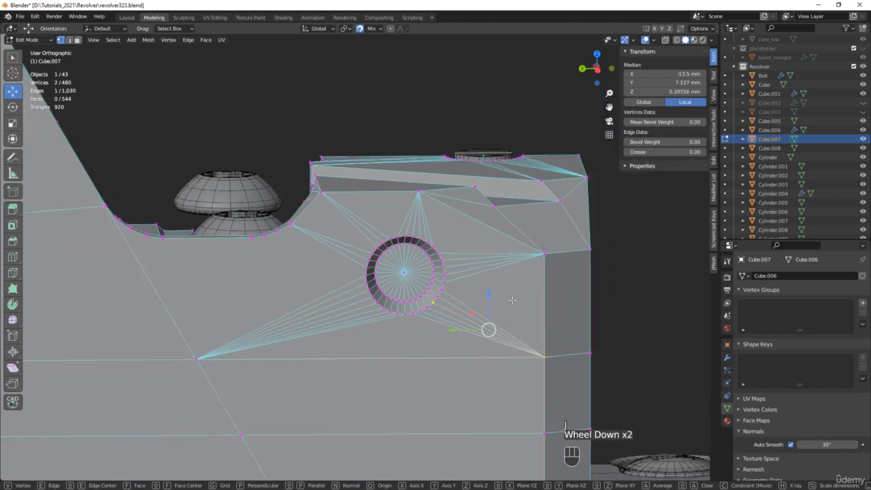
{"action": "middle_click_drag", "start_coordinate": [515, 301], "coordinate": [313, 197]}
{"action": "scroll", "coordinate": [330, 205], "scroll_direction": "up", "scroll_amount": 2}
{"action": "left_click", "coordinate": [294, 185]}
{"action": "left_click", "coordinate": [461, 250], "text": "shift"}
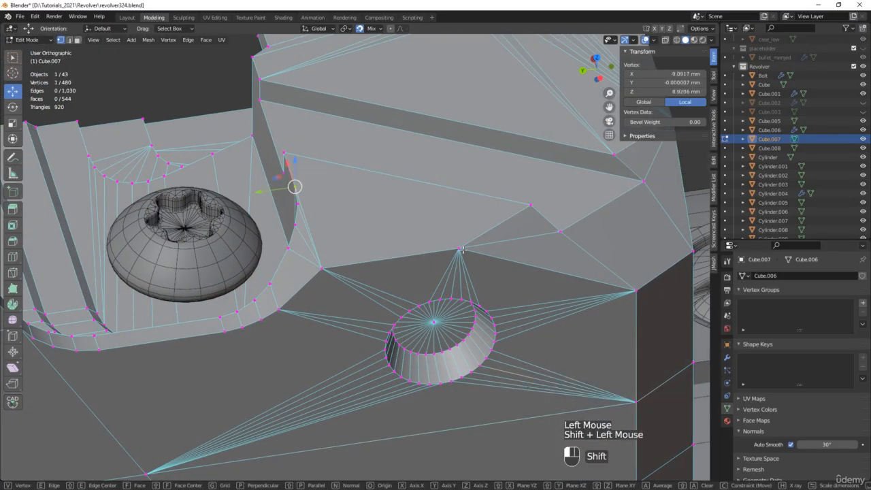
{"action": "key", "text": "j"}
Step: Split the screw recess wall by connecting its lower corners at both ends to the nearest notch vertices on the upper edge
{"action": "scroll", "coordinate": [461, 250], "scroll_direction": "down", "scroll_amount": 3}
{"action": "middle_click_drag", "start_coordinate": [461, 250], "coordinate": [324, 317]}
{"action": "scroll", "coordinate": [443, 166], "scroll_direction": "up", "scroll_amount": 2}
{"action": "left_click", "coordinate": [325, 331]}
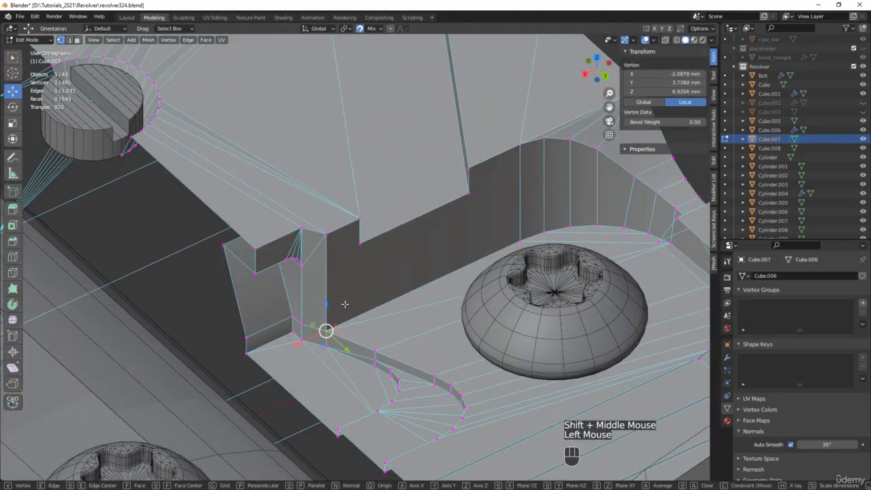
{"action": "left_click", "coordinate": [361, 243], "text": "shift"}
{"action": "key", "text": "j"}
{"action": "left_click", "coordinate": [468, 192]}
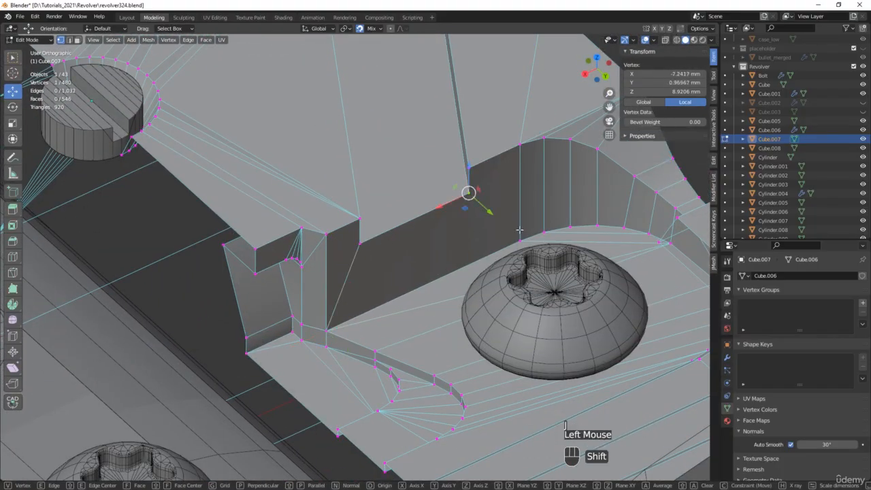
{"action": "left_click", "coordinate": [520, 240], "text": "shift"}
{"action": "key", "text": "j"}
Step: Connect the four vertices on the rear curve of the dip to the junction vertex on the horizontal edge below
{"action": "scroll", "coordinate": [532, 239], "scroll_direction": "down", "scroll_amount": 1}
{"action": "scroll", "coordinate": [531, 239], "scroll_direction": "down", "scroll_amount": 2}
{"action": "middle_click_drag", "start_coordinate": [532, 239], "coordinate": [402, 231]}
{"action": "scroll", "coordinate": [401, 231], "scroll_direction": "up", "scroll_amount": 3}
{"action": "scroll", "coordinate": [401, 232], "scroll_direction": "up", "scroll_amount": 1}
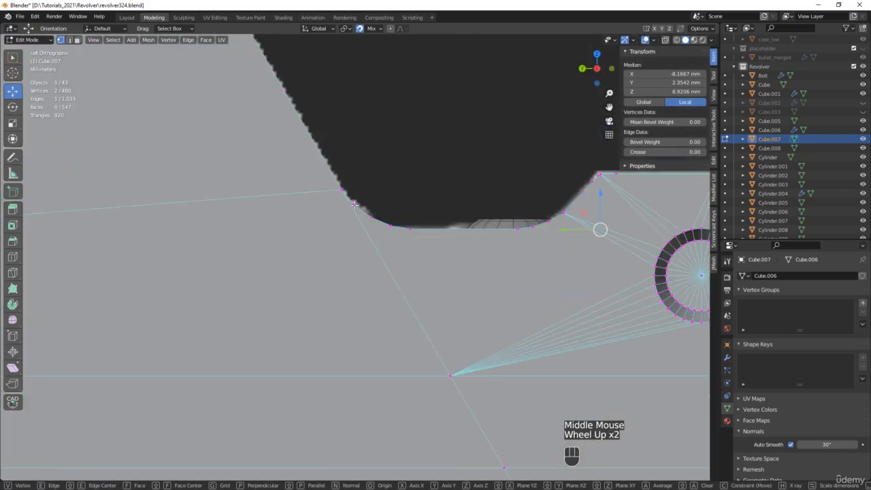
{"action": "left_click", "coordinate": [354, 205]}
{"action": "left_click", "coordinate": [370, 216], "text": "shift"}
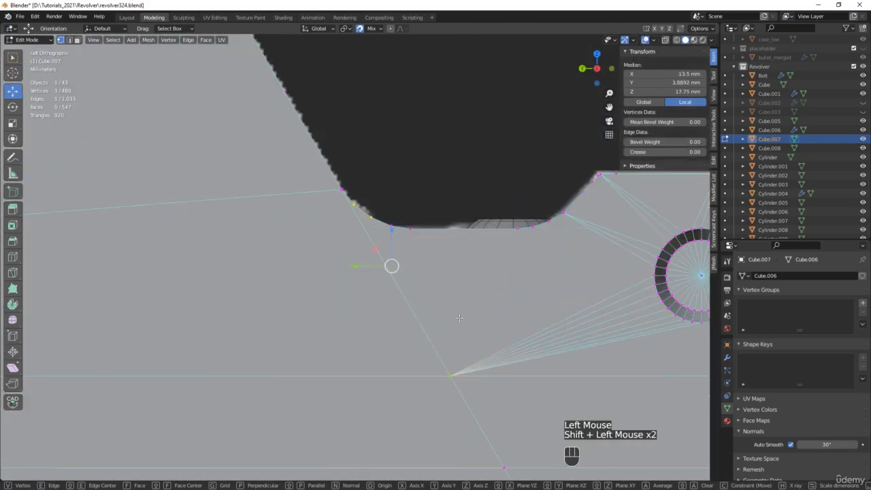
{"action": "key", "text": "j"}
{"action": "left_click", "coordinate": [392, 227]}
{"action": "left_click", "coordinate": [410, 229], "text": "shift"}
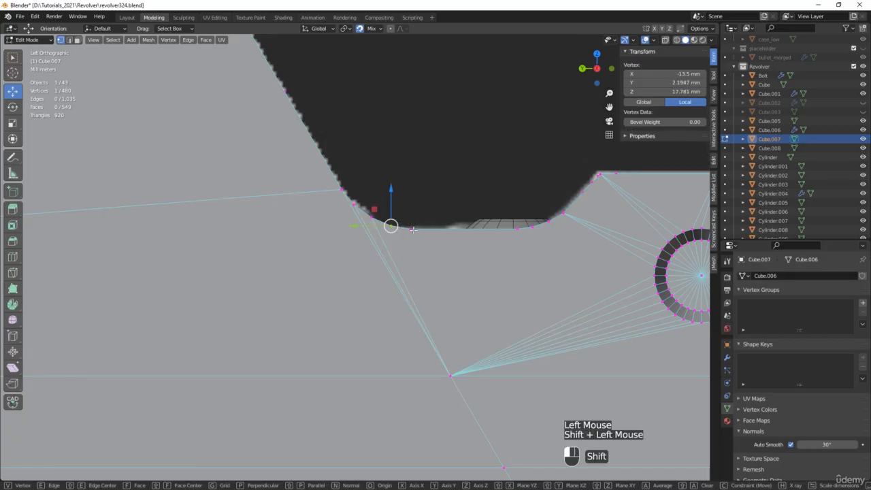
{"action": "left_click", "coordinate": [448, 376], "text": "shift"}
{"action": "key", "text": "j"}
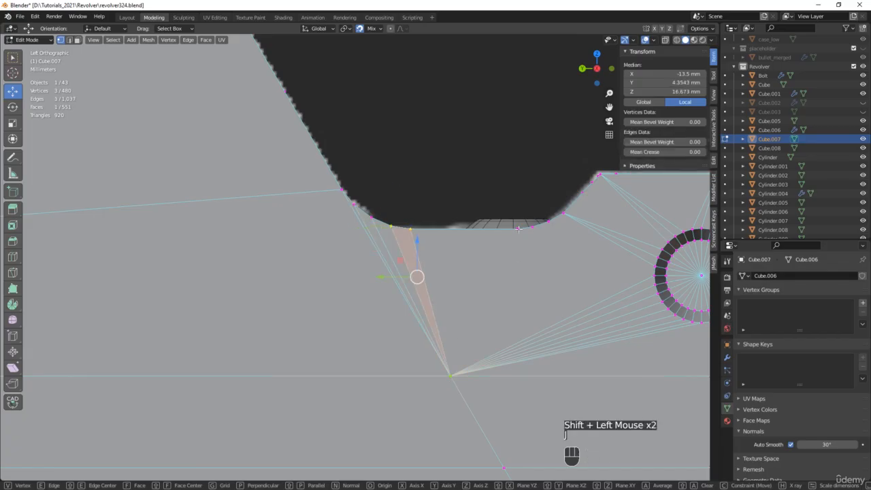
Step: Connect the first two vertices of the dip's front curve to the junction vertex below, and the third to the side hole's rim
{"action": "left_click", "coordinate": [519, 229]}
{"action": "left_click", "coordinate": [531, 228], "text": "shift"}
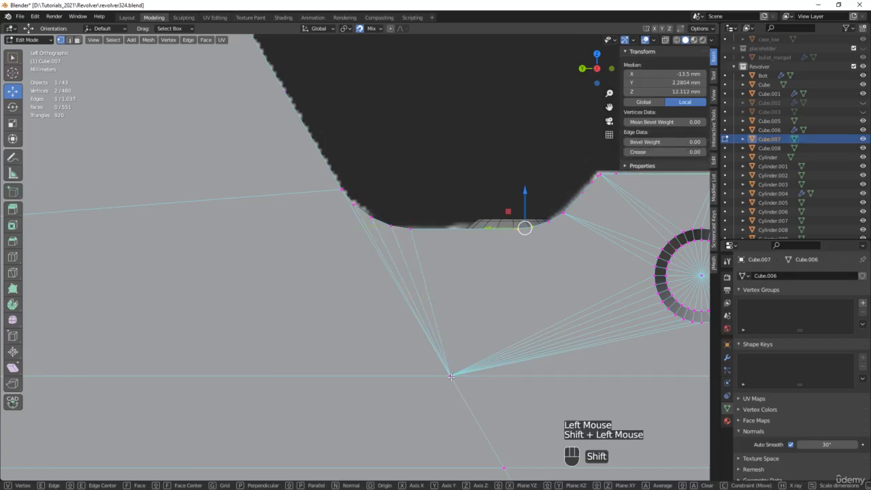
{"action": "key", "text": "j"}
{"action": "left_click", "coordinate": [547, 221]}
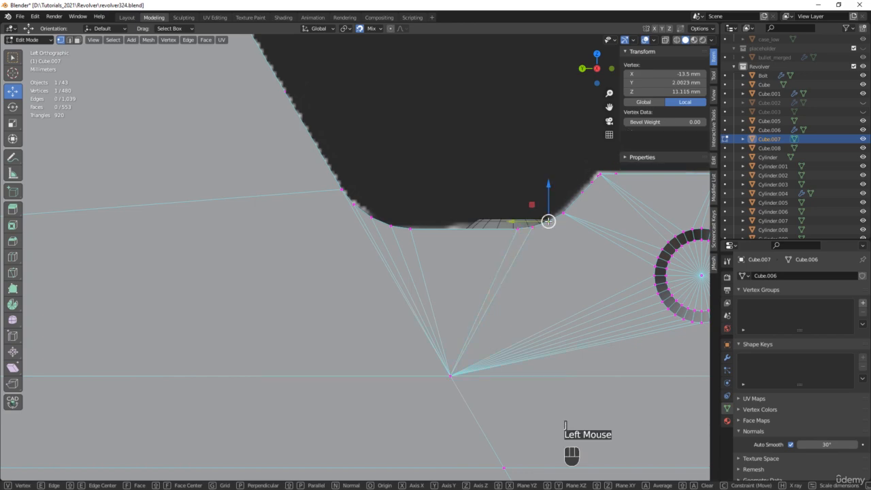
{"action": "left_click", "coordinate": [655, 279], "text": "shift"}
{"action": "scroll", "coordinate": [570, 262], "scroll_direction": "down", "scroll_amount": 4}
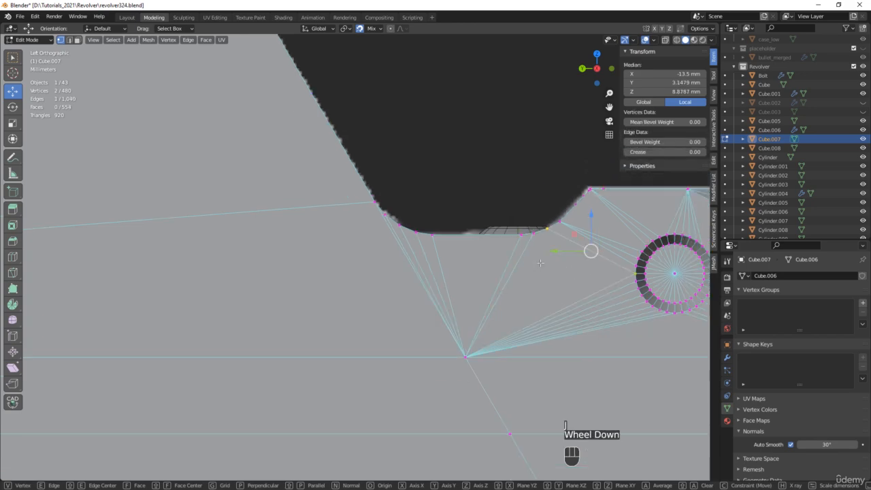
{"action": "middle_click_drag", "start_coordinate": [570, 262], "coordinate": [367, 253]}
Step: Connect the inner side wall's vertex on the sloped edge to the vertex atop the lens opening's lower corner curve
{"action": "key", "text": "Tab"}
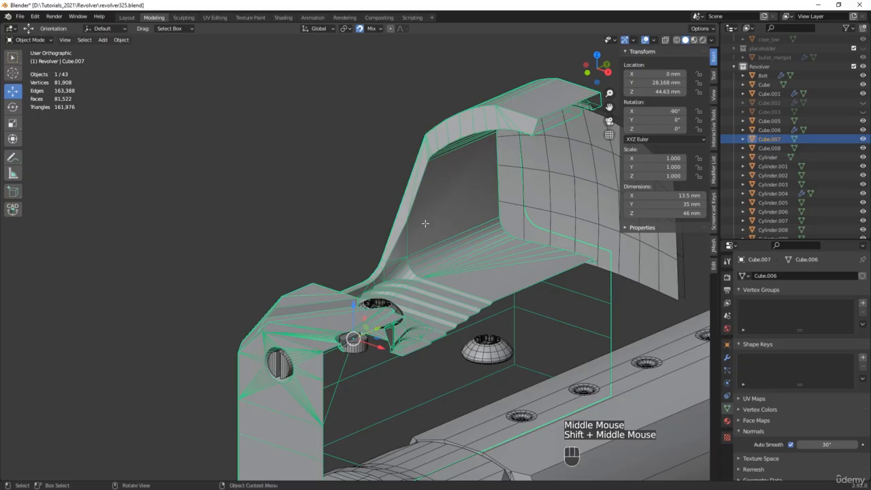
{"action": "key", "text": "Tab"}
{"action": "left_click", "coordinate": [432, 217]}
{"action": "left_click", "coordinate": [499, 216], "text": "shift"}
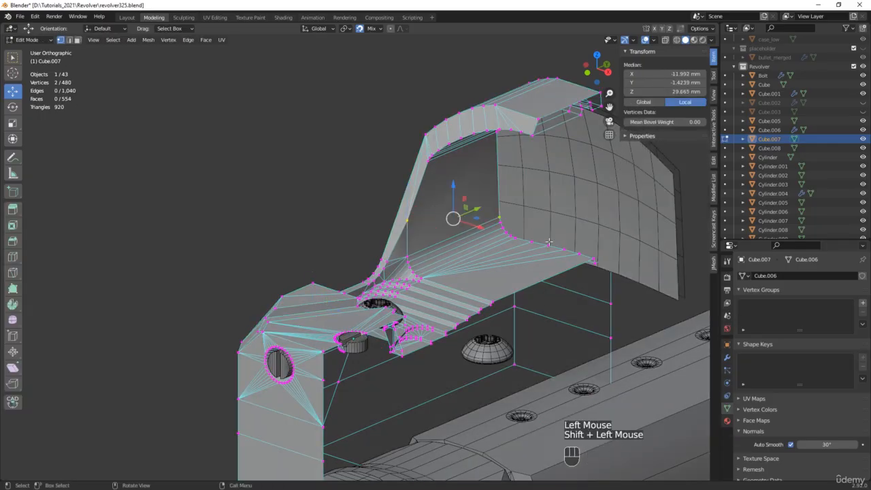
{"action": "middle_click_drag", "start_coordinate": [514, 229], "coordinate": [497, 254]}
Step: Add a Mirror modifier on the X axis to the half-modelled sight body
{"action": "key", "text": "Tab"}
{"action": "left_click", "coordinate": [727, 356]}
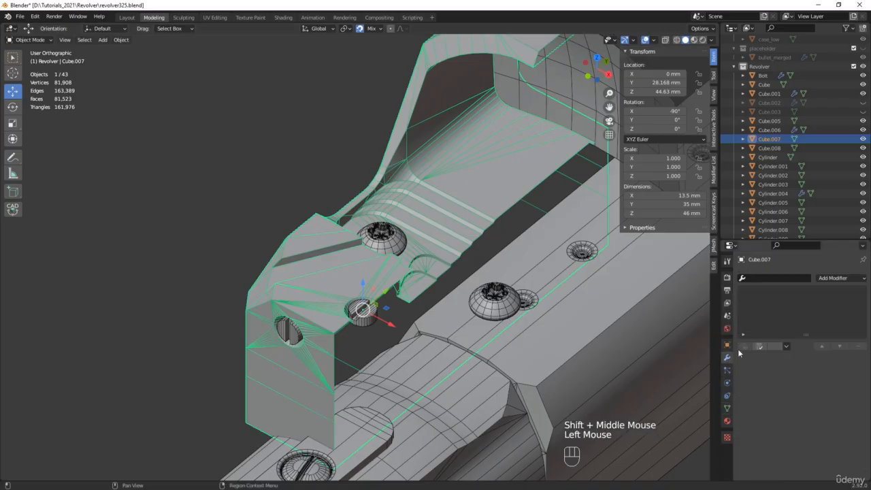
{"action": "left_click", "coordinate": [831, 279]}
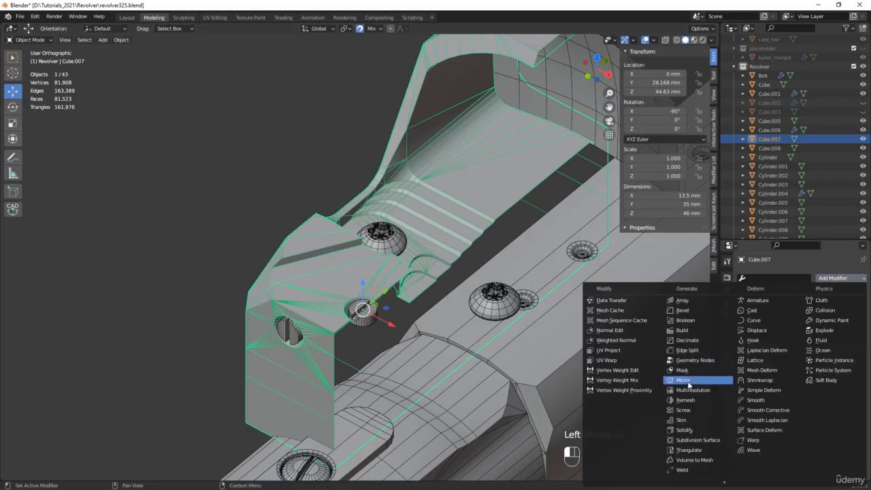
{"action": "left_click", "coordinate": [683, 381]}
Step: Set the Mirror modifier's merge distance to 0.01 mm
{"action": "middle_click_drag", "start_coordinate": [358, 261], "coordinate": [363, 287]}
{"action": "scroll", "coordinate": [381, 300], "scroll_direction": "up", "scroll_amount": 10}
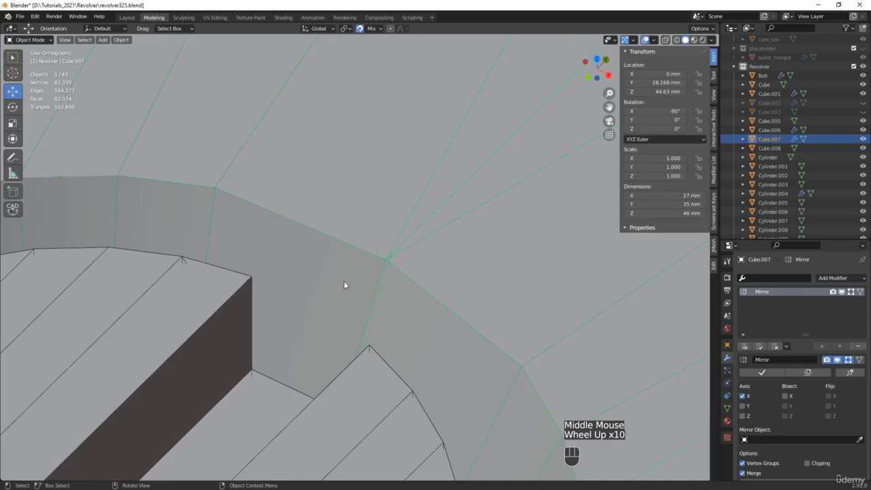
{"action": "scroll", "coordinate": [772, 403], "scroll_direction": "down", "scroll_amount": 4}
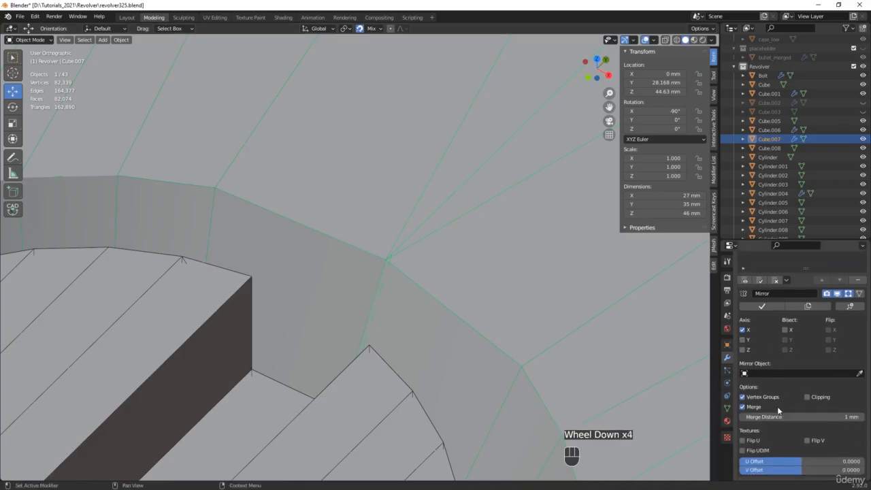
{"action": "left_click", "coordinate": [805, 416]}
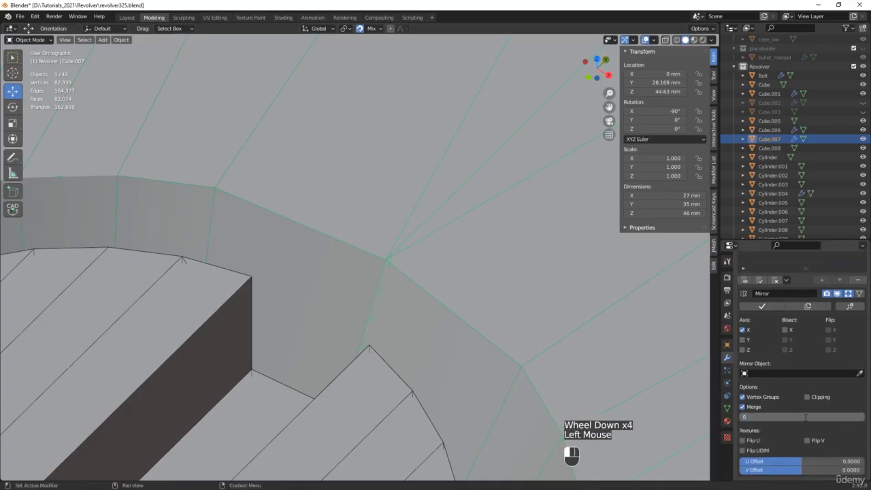
{"action": "type", "text": "0.01"}
{"action": "key", "text": "Return"}
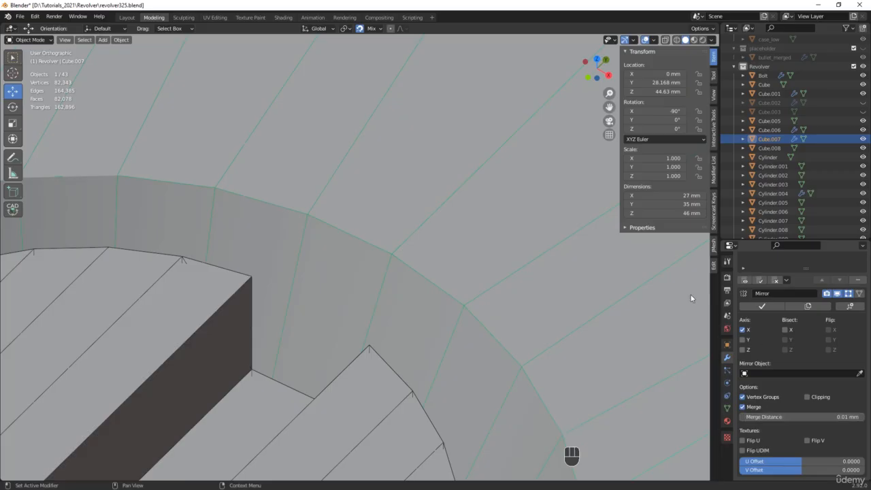
Step: Check the mirrored sight body around its screw holes and apply the Mirror modifier
{"action": "scroll", "coordinate": [373, 228], "scroll_direction": "down", "scroll_amount": 3}
{"action": "key", "text": "alt+z"}
{"action": "scroll", "coordinate": [376, 231], "scroll_direction": "down", "scroll_amount": 4}
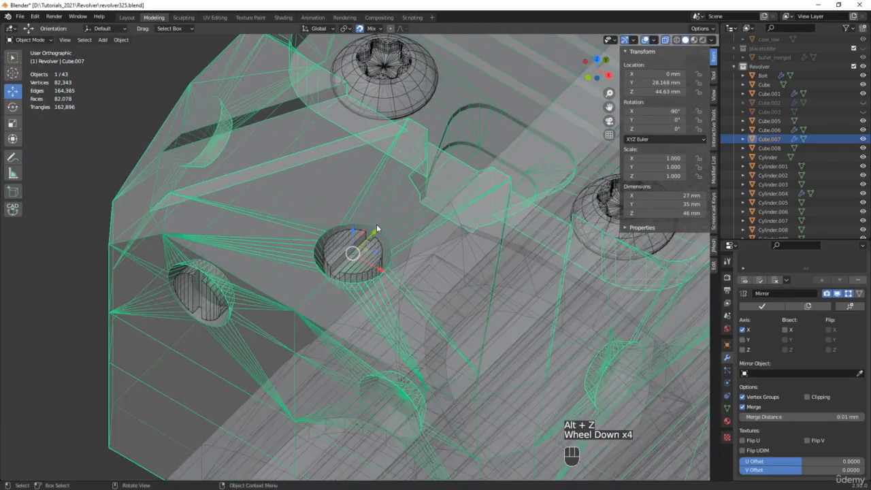
{"action": "middle_click_drag", "start_coordinate": [377, 231], "coordinate": [325, 213]}
{"action": "key", "text": "alt+z"}
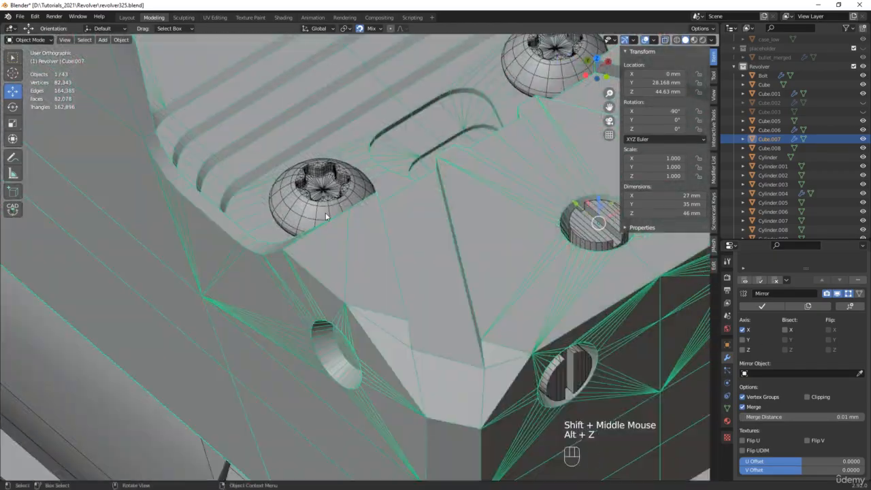
{"action": "scroll", "coordinate": [460, 216], "scroll_direction": "down", "scroll_amount": 3}
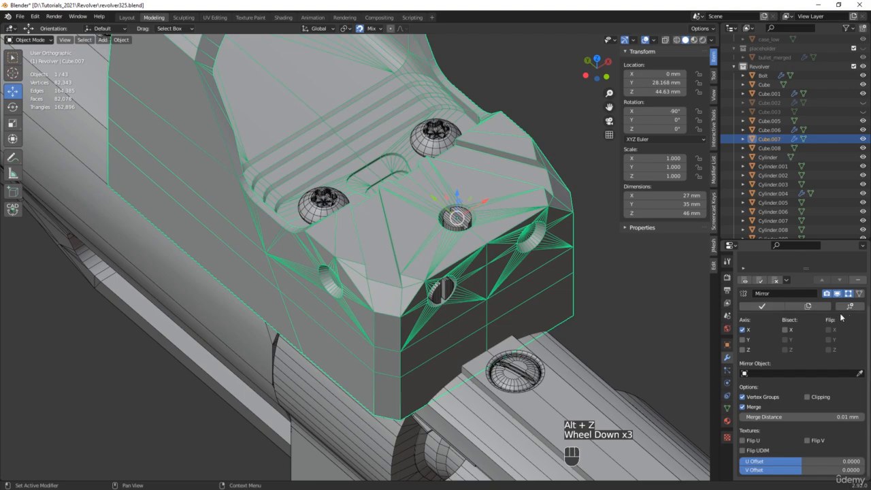
{"action": "left_click", "coordinate": [761, 306]}
Step: Knife-cut a slanted edge across the hood's side face, from its rear edge to the sloped front edge, following the reference image
{"action": "middle_click_drag", "start_coordinate": [410, 257], "coordinate": [314, 273]}
{"action": "key", "text": "alt+z"}
{"action": "scroll", "coordinate": [224, 221], "scroll_direction": "up", "scroll_amount": 3}
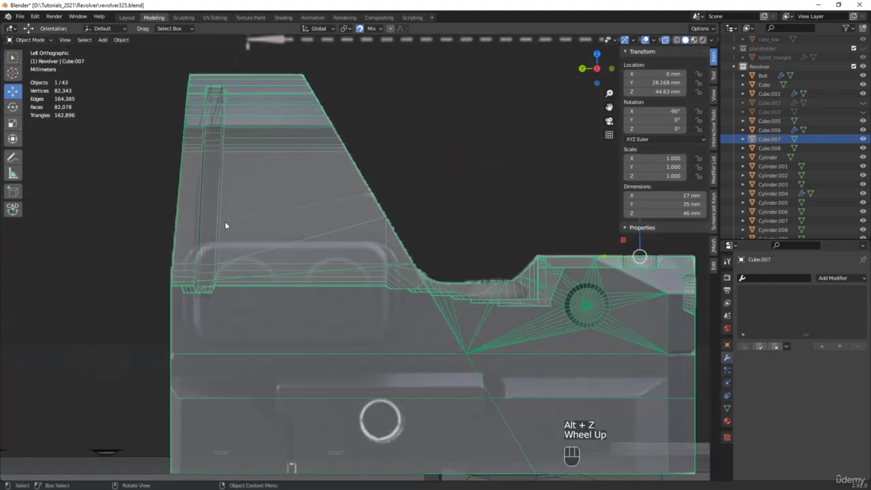
{"action": "key", "text": "Tab"}
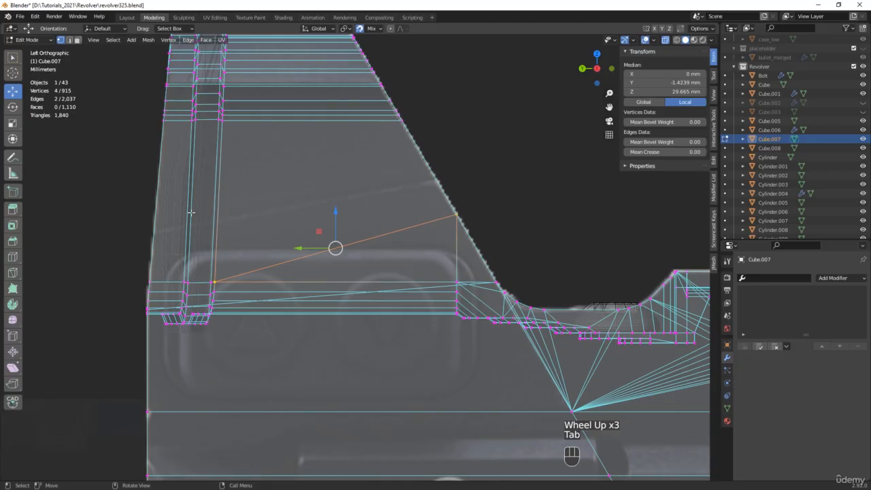
{"action": "key", "text": "k"}
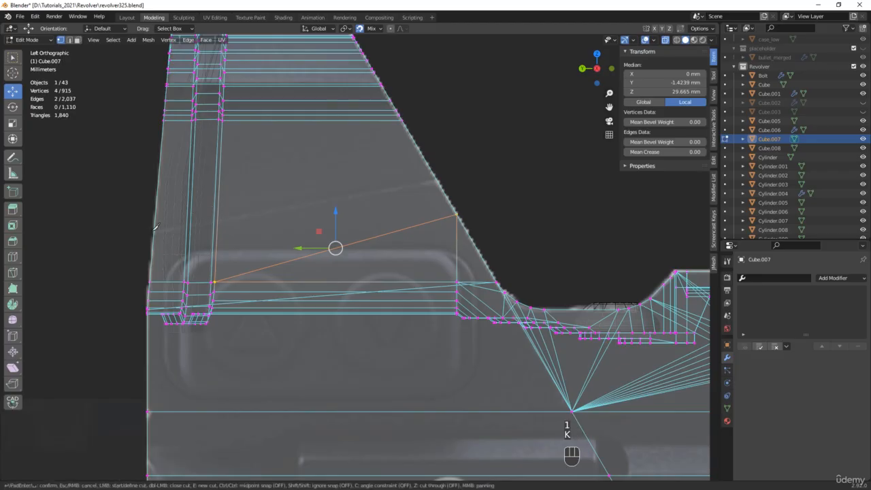
{"action": "left_click", "coordinate": [438, 179]}
{"action": "key", "text": "Return"}
{"action": "scroll", "coordinate": [439, 179], "scroll_direction": "down", "scroll_amount": 2}
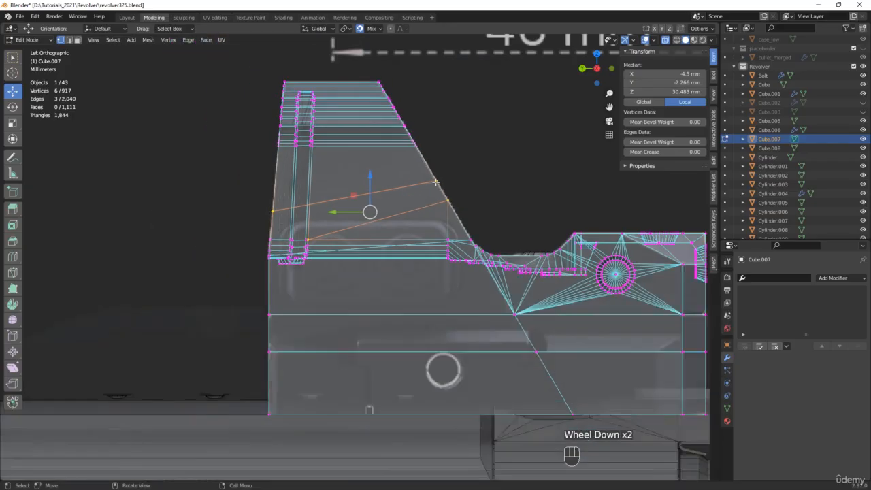
Step: Dissolve the connecting edge on the inner wall of the opposite, mirrored side of the hood
{"action": "middle_click_drag", "start_coordinate": [439, 179], "coordinate": [377, 214]}
{"action": "key", "text": "alt+z"}
{"action": "scroll", "coordinate": [377, 214], "scroll_direction": "up", "scroll_amount": 2}
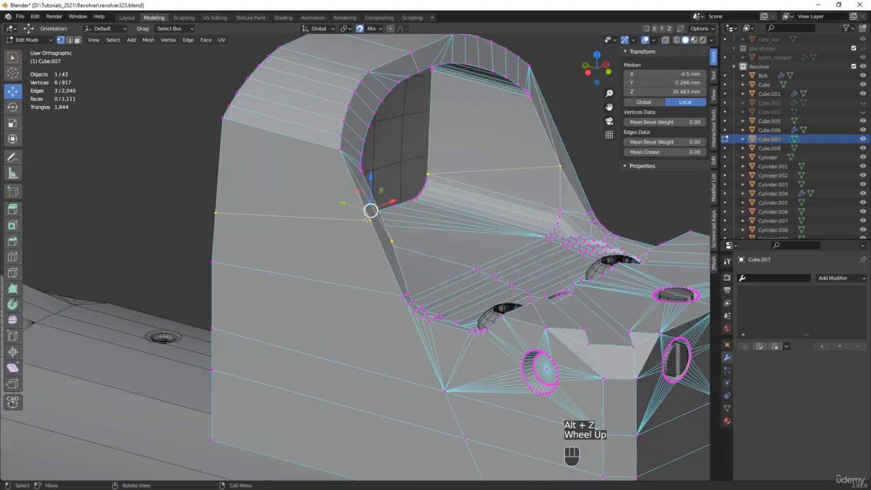
{"action": "key", "text": "2"}
{"action": "left_click", "coordinate": [509, 160]}
{"action": "key", "text": "x"}
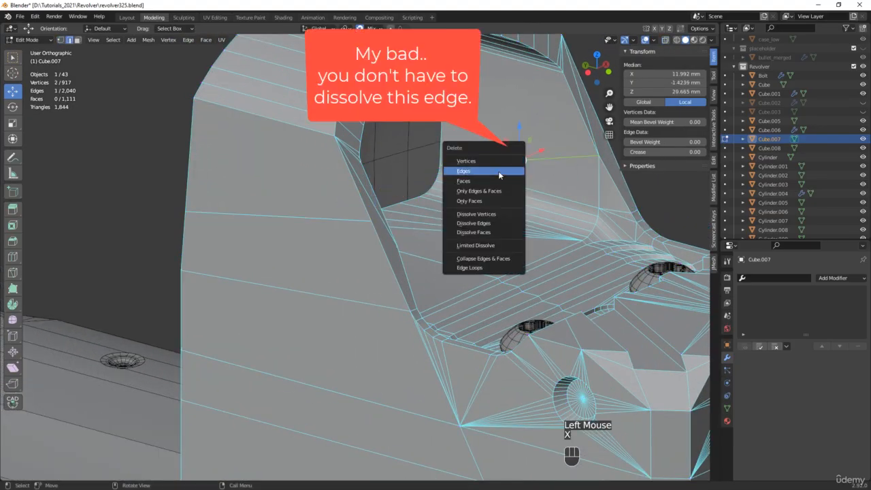
{"action": "left_click", "coordinate": [481, 224]}
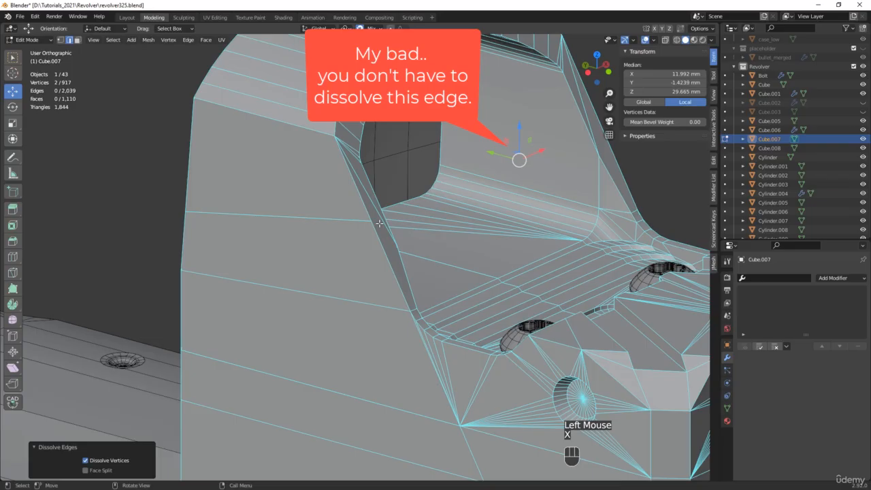
Step: Connect the front end of the slanted side cut to the inner wall vertex on the hood's sloped rim
{"action": "key", "text": "1"}
{"action": "left_click", "coordinate": [372, 223]}
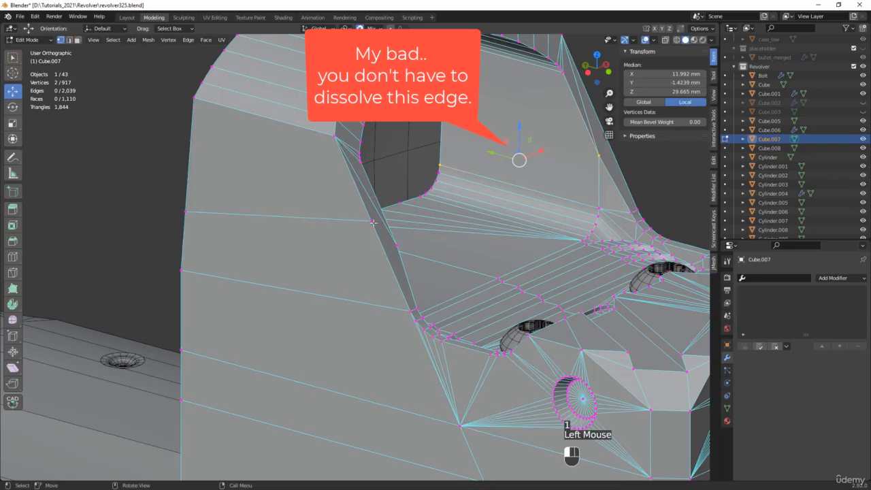
{"action": "middle_click_drag", "start_coordinate": [374, 223], "coordinate": [343, 225]}
{"action": "left_click", "coordinate": [398, 249], "text": "shift"}
{"action": "key", "text": "j"}
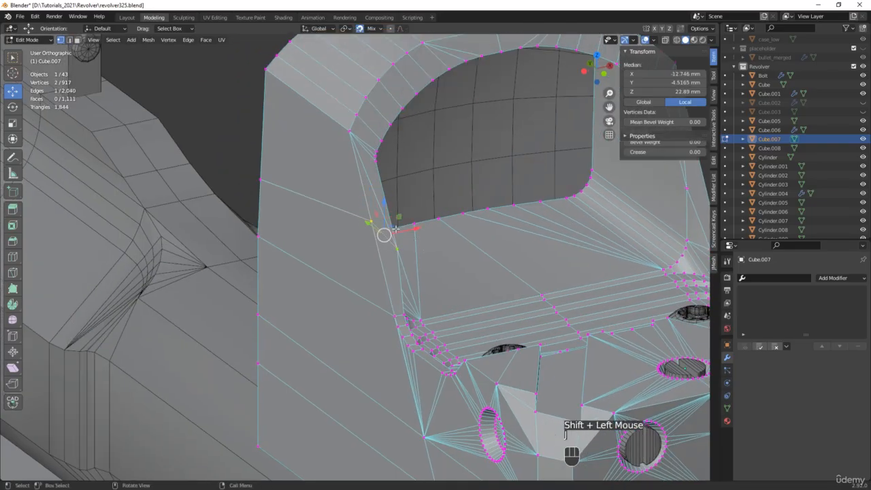
Step: Connect the rear end of the slanted side cut to the lens opening's lower corner vertex
{"action": "middle_click_drag", "start_coordinate": [423, 247], "coordinate": [282, 294]}
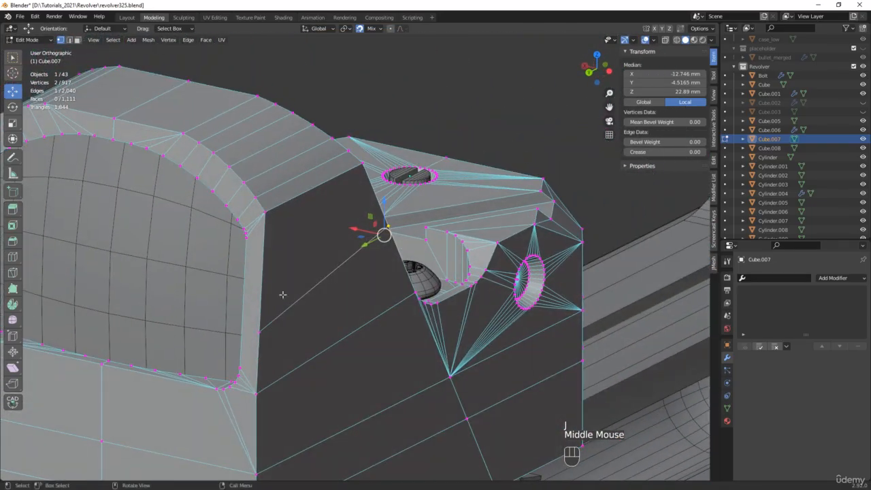
{"action": "left_click", "coordinate": [242, 370]}
{"action": "left_click", "coordinate": [259, 332], "text": "shift"}
{"action": "scroll", "coordinate": [318, 314], "scroll_direction": "down", "scroll_amount": 2, "text": "shift"}
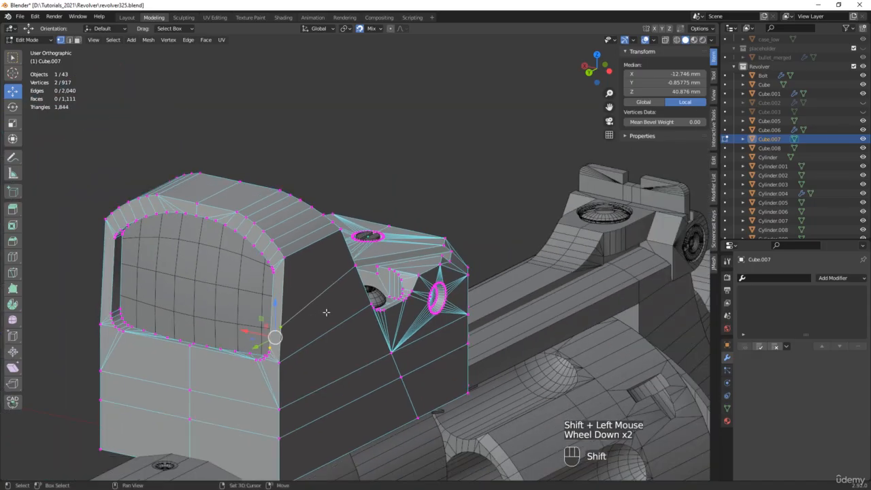
{"action": "middle_click_drag", "start_coordinate": [326, 312], "coordinate": [412, 306], "text": "shift"}
{"action": "key", "text": "j"}
Step: Extrude the two side faces below the slanted cut outward by about 0.75 mm with snapping turned off
{"action": "key", "text": "3"}
{"action": "left_click", "coordinate": [412, 306]}
{"action": "left_click", "coordinate": [416, 344], "text": "shift"}
{"action": "middle_click_drag", "start_coordinate": [416, 343], "coordinate": [408, 326]}
{"action": "scroll", "coordinate": [424, 332], "scroll_direction": "up", "scroll_amount": 3}
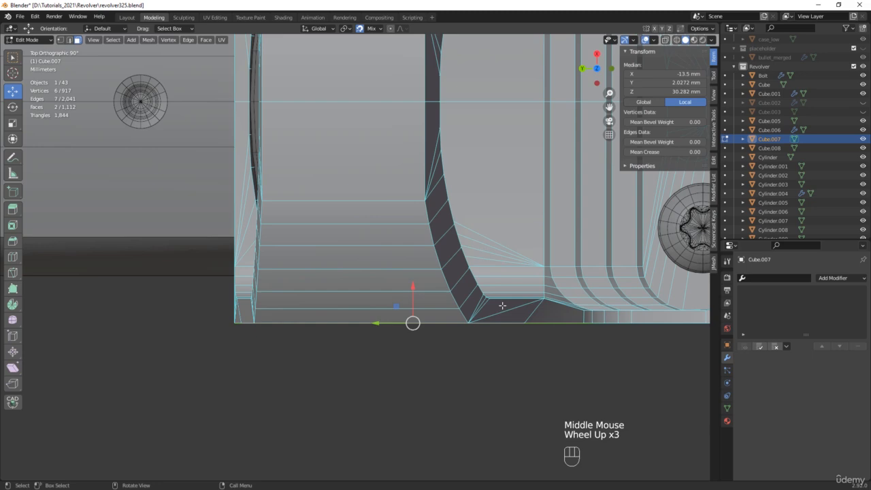
{"action": "left_click", "coordinate": [359, 29]}
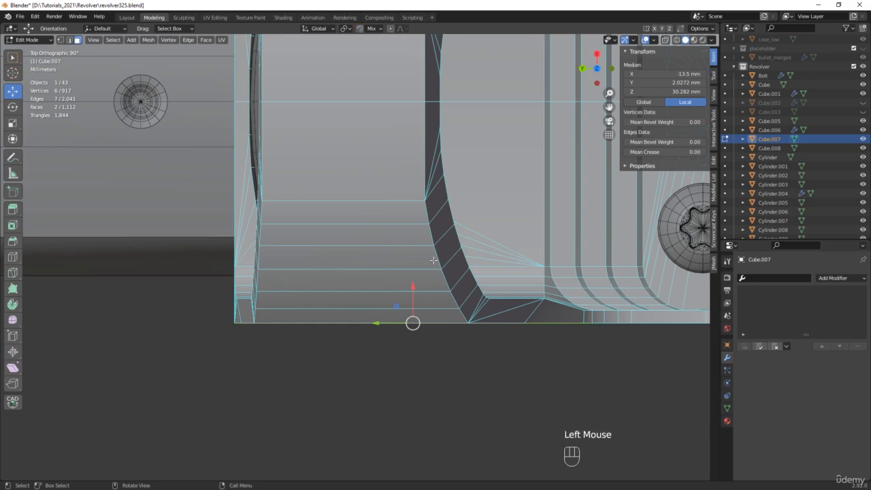
{"action": "key", "text": "d"}
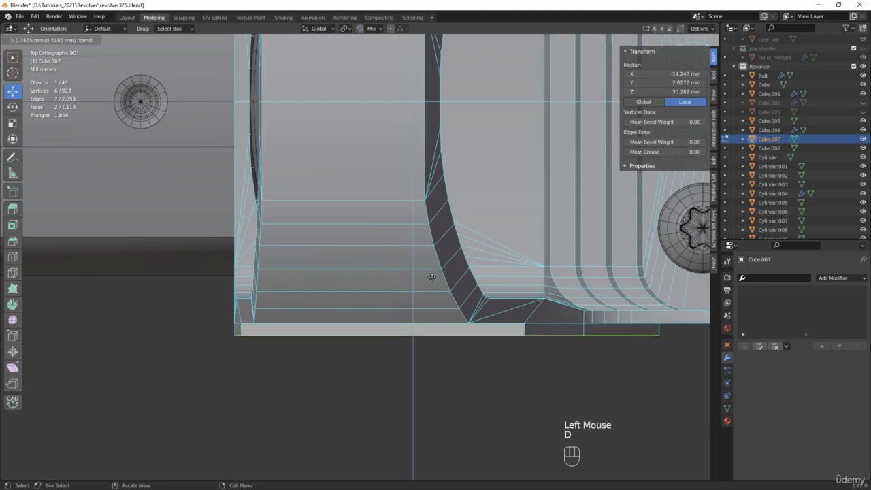
{"action": "left_click", "coordinate": [433, 276]}
{"action": "scroll", "coordinate": [429, 292], "scroll_direction": "down", "scroll_amount": 3}
{"action": "middle_click_drag", "start_coordinate": [428, 292], "coordinate": [467, 186]}
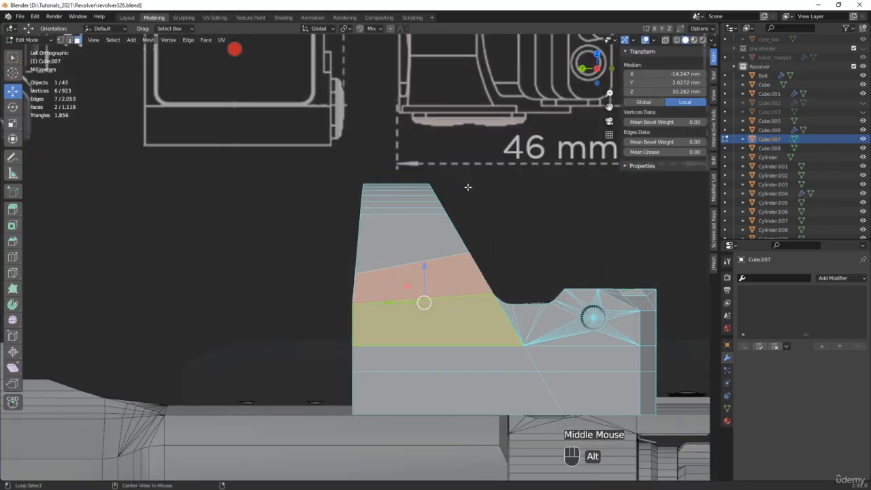
Step: Add a separate cube with a size of 19 mm, with the side reference image visible through the model
{"action": "key", "text": "Tab"}
{"action": "key", "text": "alt+z"}
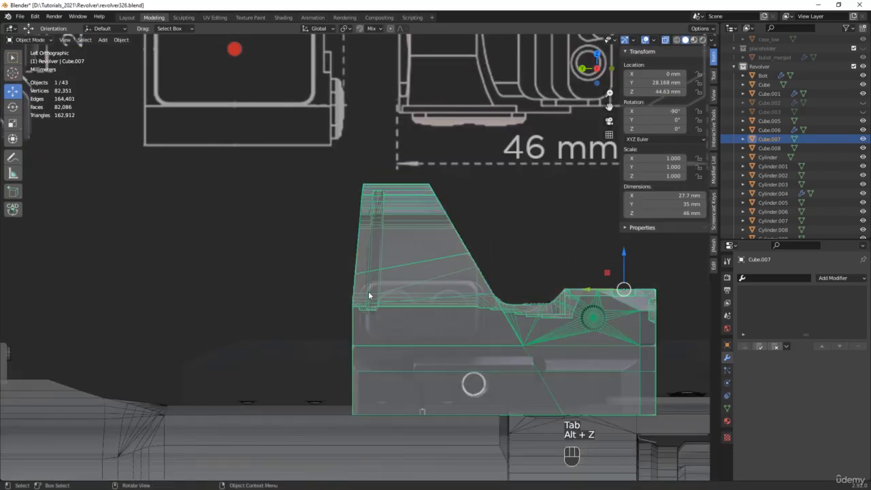
{"action": "key", "text": "shift+a"}
{"action": "mouse_move", "coordinate": [241, 206]}
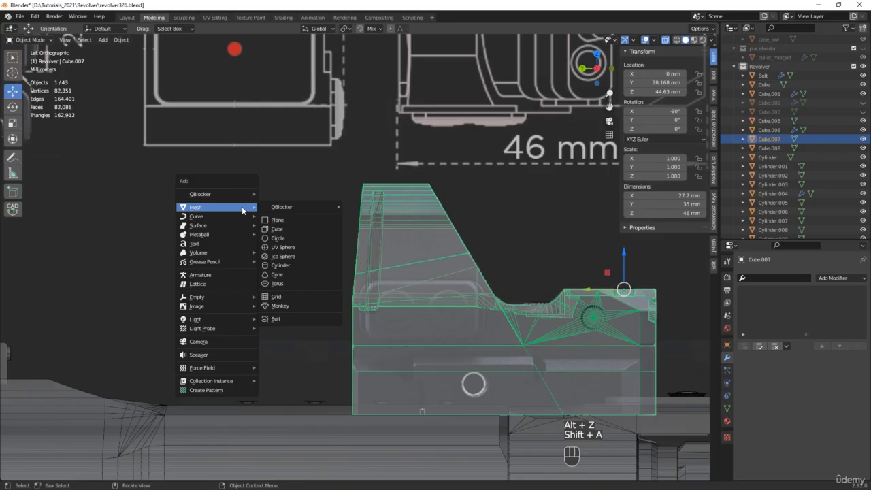
{"action": "left_click", "coordinate": [287, 232]}
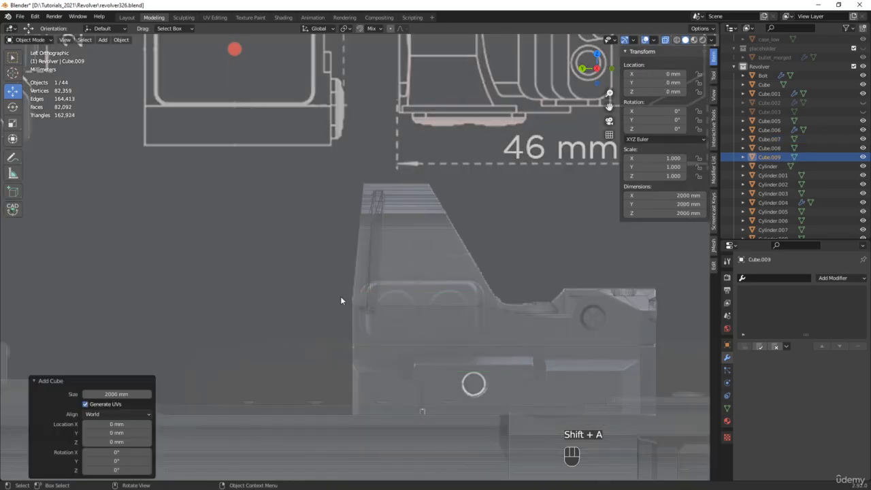
{"action": "left_click", "coordinate": [124, 394]}
{"action": "type", "text": "1"}
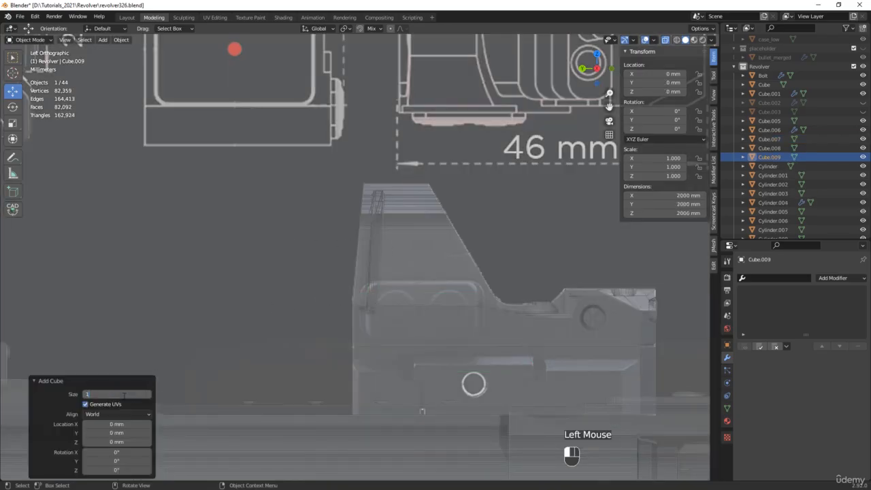
{"action": "type", "text": "9"}
{"action": "key", "text": "Return"}
{"action": "scroll", "coordinate": [495, 344], "scroll_direction": "down", "scroll_amount": 5}
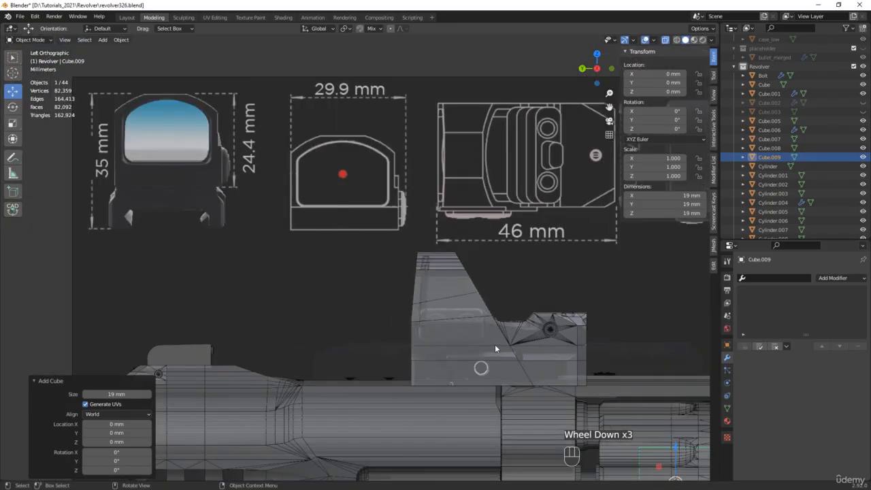
Step: Move the cube over the rounded button pad in the side reference, at about Y 59.4 mm and Z 40.4 mm
{"action": "left_click_drag", "start_coordinate": [602, 425], "coordinate": [449, 318]}
{"action": "scroll", "coordinate": [479, 361], "scroll_direction": "up", "scroll_amount": 5}
{"action": "scroll", "coordinate": [479, 361], "scroll_direction": "up", "scroll_amount": 1}
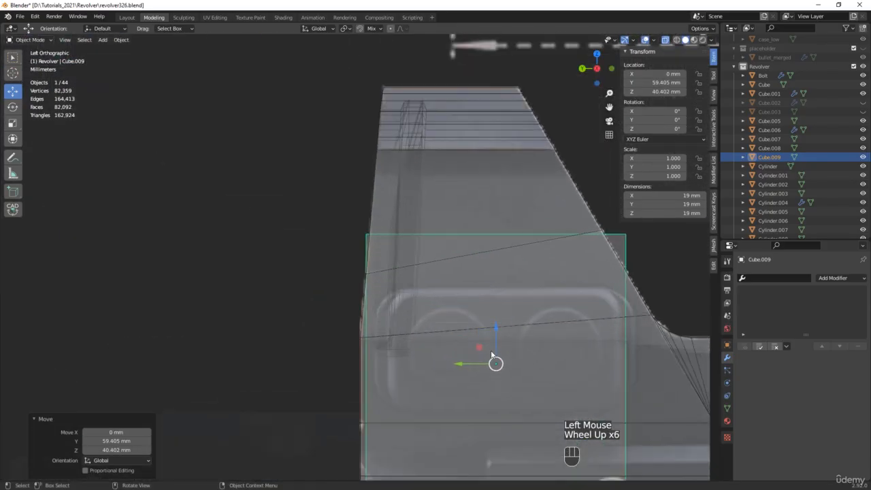
Step: Align the cube over the button pad in the side reference at about Y 58.8 mm and Z 41.5 mm, with its Z dimension set to 9 mm
{"action": "middle_click_drag", "start_coordinate": [479, 361], "coordinate": [386, 300], "text": "shift"}
{"action": "left_click_drag", "start_coordinate": [386, 300], "coordinate": [398, 277]}
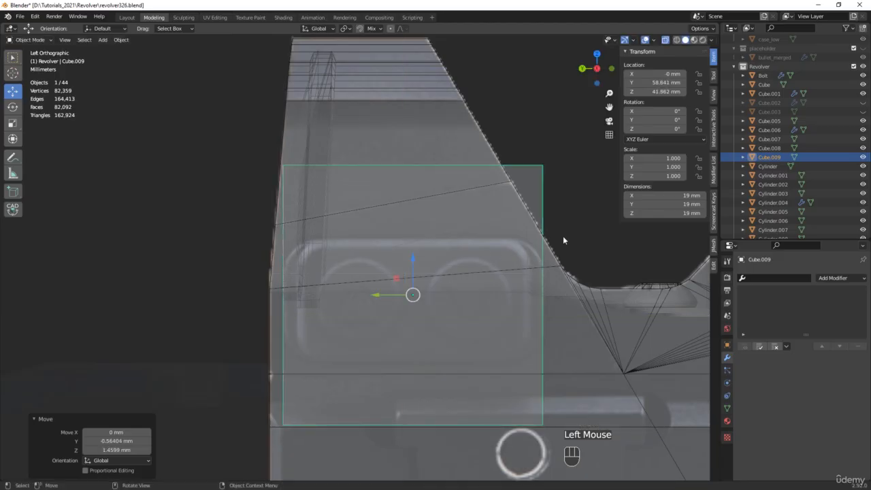
{"action": "left_click", "coordinate": [670, 214]}
{"action": "type", "text": "9"}
{"action": "key", "text": "Return"}
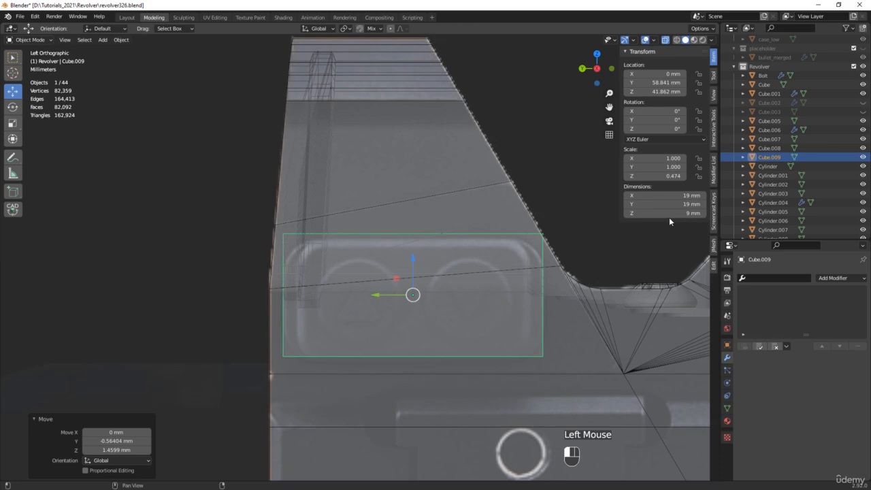
{"action": "left_click_drag", "start_coordinate": [413, 268], "coordinate": [413, 272]}
{"action": "scroll", "coordinate": [336, 226], "scroll_direction": "down", "scroll_amount": 1}
Step: Set the cube's X dimension to 2 mm and move it out to the sight's side wall, at about X -15 mm
{"action": "middle_click_drag", "start_coordinate": [335, 225], "coordinate": [384, 258]}
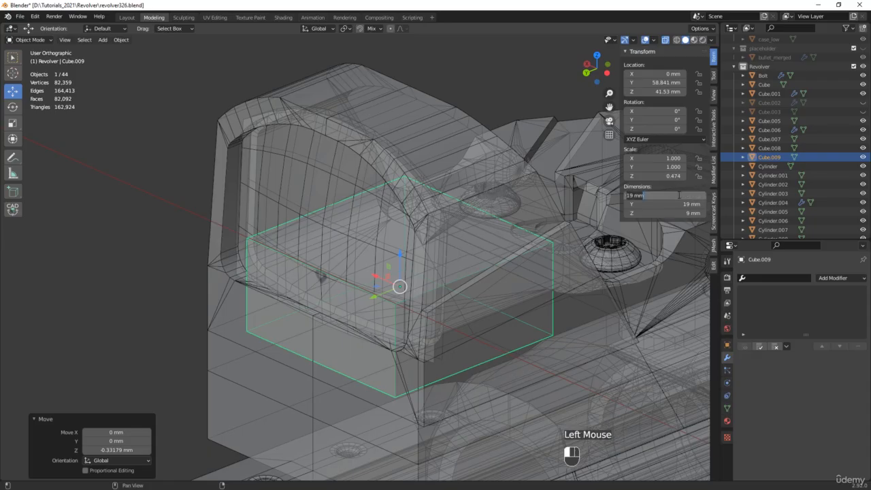
{"action": "type", "text": "2"}
{"action": "key", "text": "Return"}
{"action": "middle_click_drag", "start_coordinate": [443, 180], "coordinate": [397, 242]}
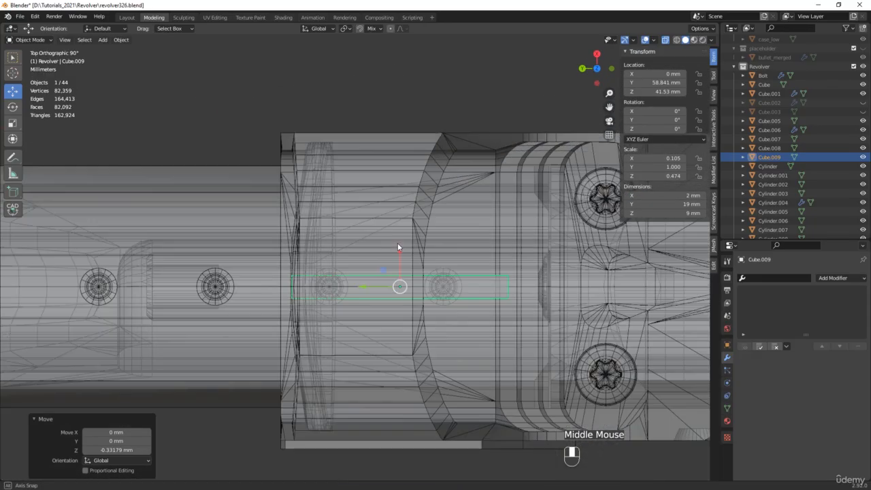
{"action": "left_click_drag", "start_coordinate": [398, 265], "coordinate": [368, 439]}
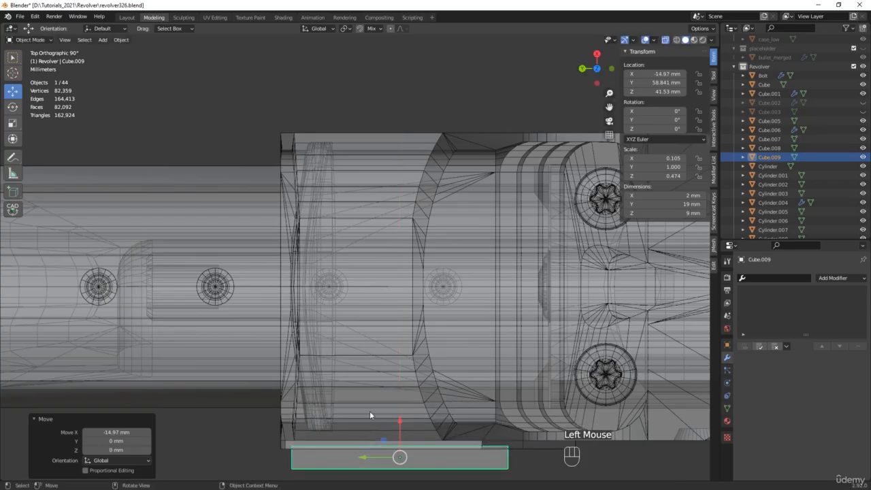
Step: Apply all transforms to the thin button pad block
{"action": "middle_click_drag", "start_coordinate": [370, 411], "coordinate": [404, 254]}
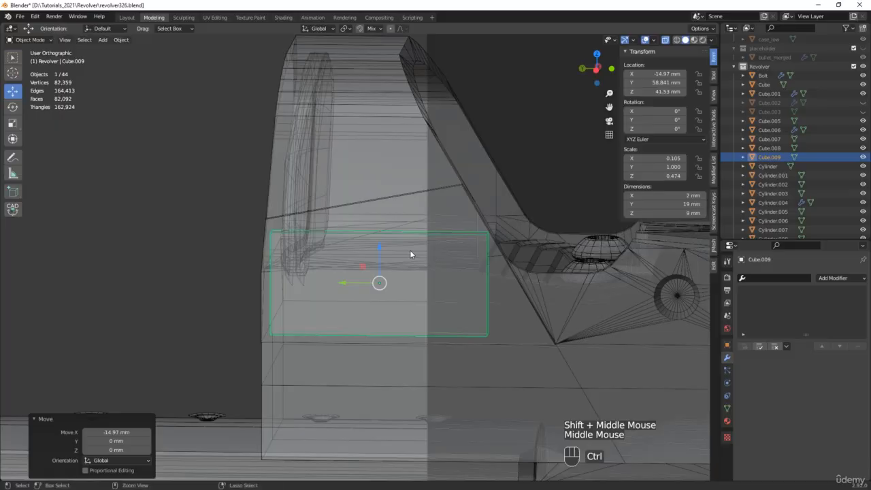
{"action": "key", "text": "ctrl+a"}
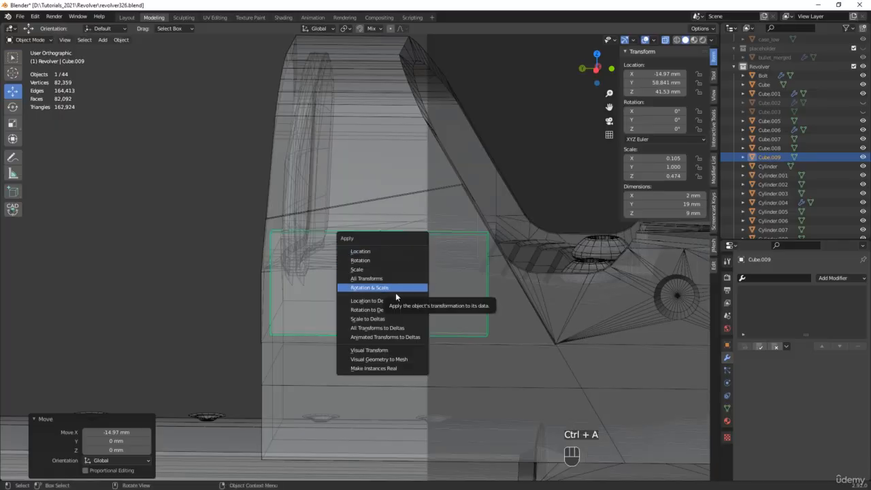
{"action": "left_click", "coordinate": [381, 280]}
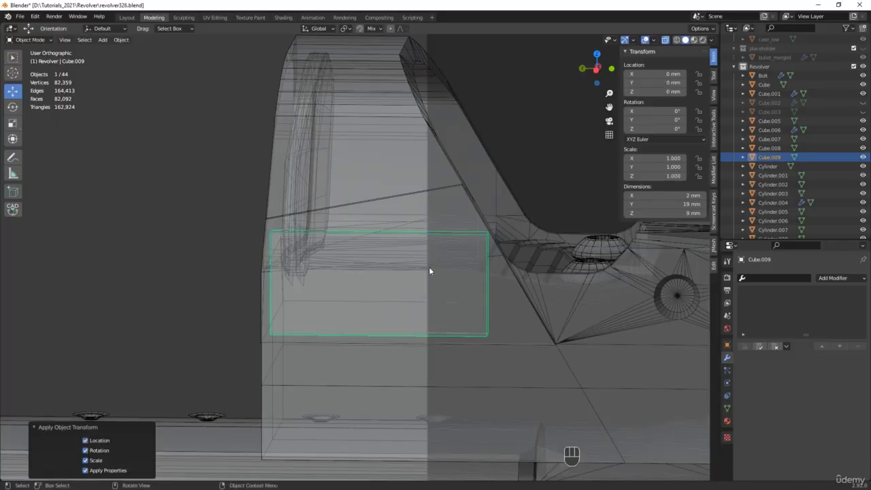
Step: Bevel the block's four short corner edges by about 2.2 mm with 6 segments and save the file incrementally as revolver327.blend
{"action": "middle_click_drag", "start_coordinate": [428, 268], "coordinate": [462, 265]}
{"action": "scroll", "coordinate": [476, 255], "scroll_direction": "up", "scroll_amount": 2}
{"action": "key", "text": "Tab"}
{"action": "key", "text": "2"}
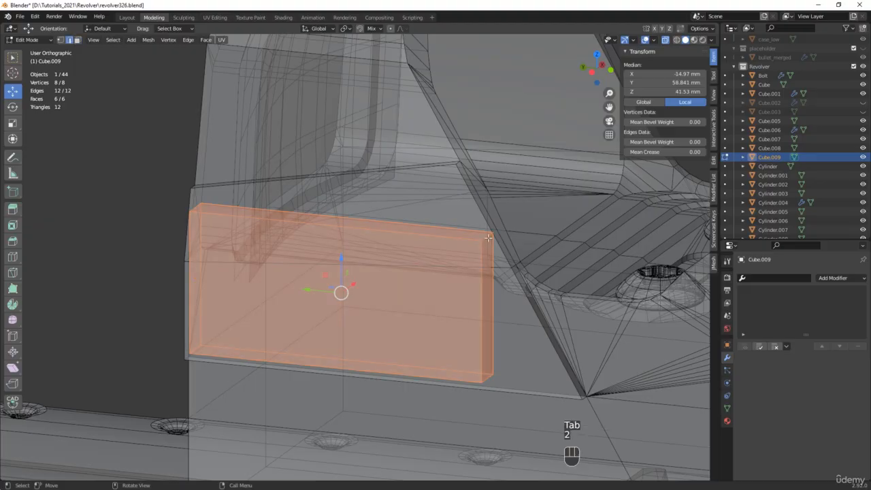
{"action": "left_click", "coordinate": [487, 236], "text": "alt+shift"}
{"action": "left_click", "coordinate": [99, 176]}
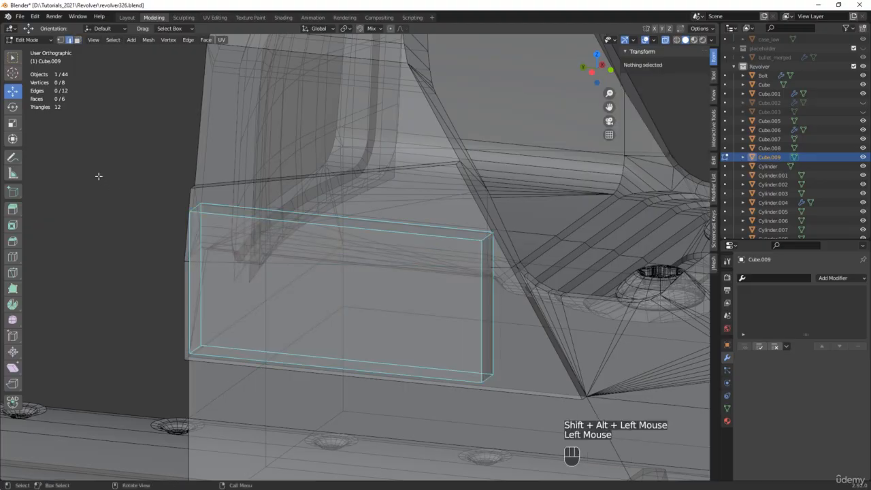
{"action": "left_click", "coordinate": [210, 215], "text": "ctrl+alt"}
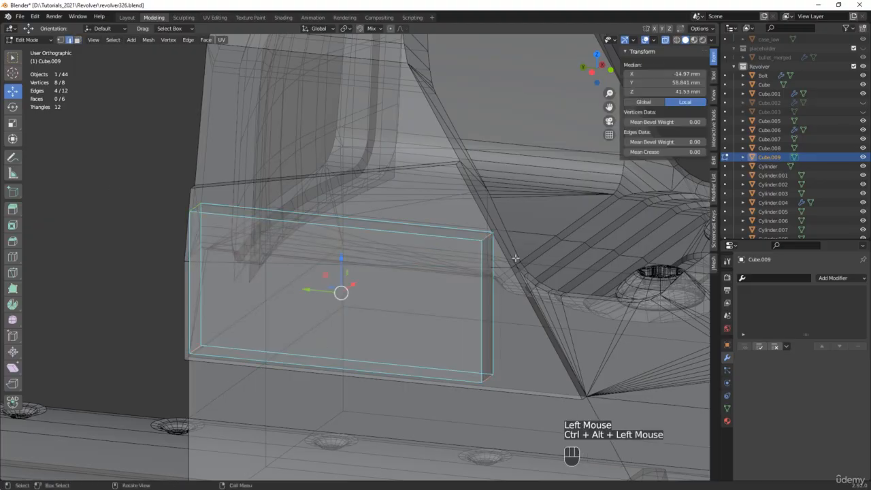
{"action": "middle_click_drag", "start_coordinate": [515, 258], "coordinate": [394, 212]}
{"action": "key", "text": "ctrl+b"}
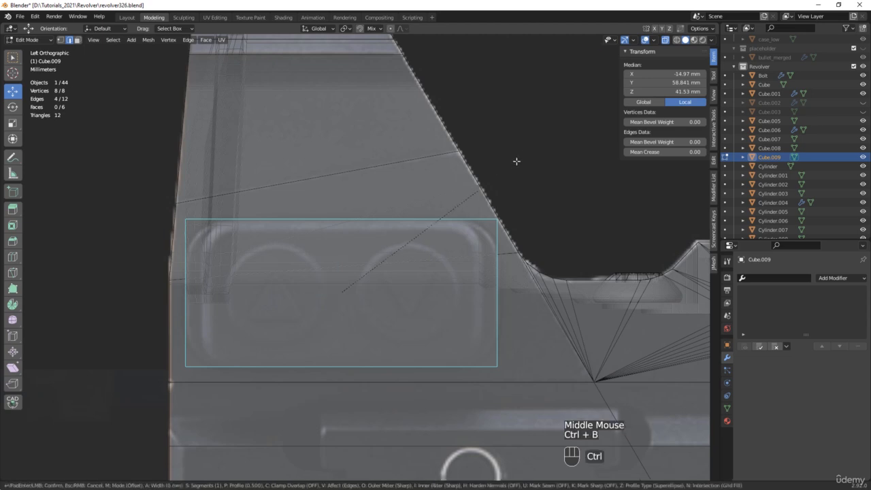
{"action": "scroll", "coordinate": [538, 134], "scroll_direction": "up", "scroll_amount": 2}
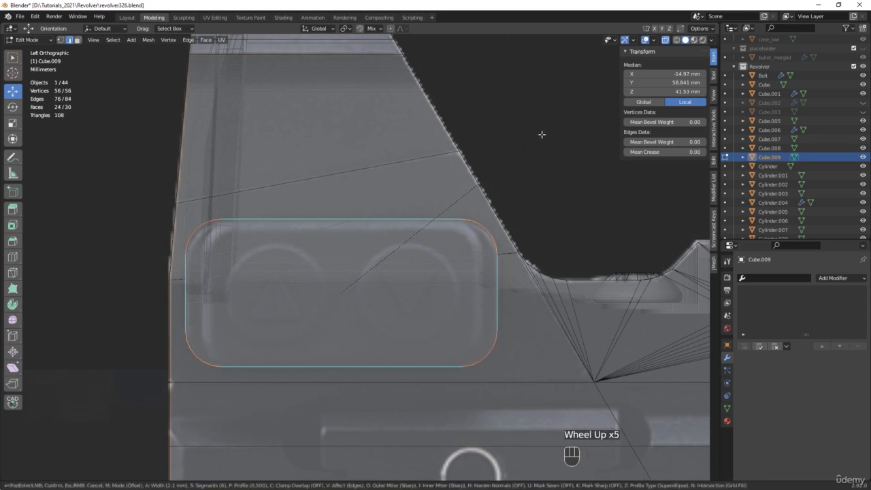
{"action": "left_click", "coordinate": [541, 134]}
{"action": "key", "text": "ctrl+alt+s"}
Step: Move the pad's outer face about 0.83 mm along X toward the sight body
{"action": "middle_click_drag", "start_coordinate": [355, 204], "coordinate": [336, 283]}
{"action": "key", "text": "alt+z"}
{"action": "left_click", "coordinate": [349, 252]}
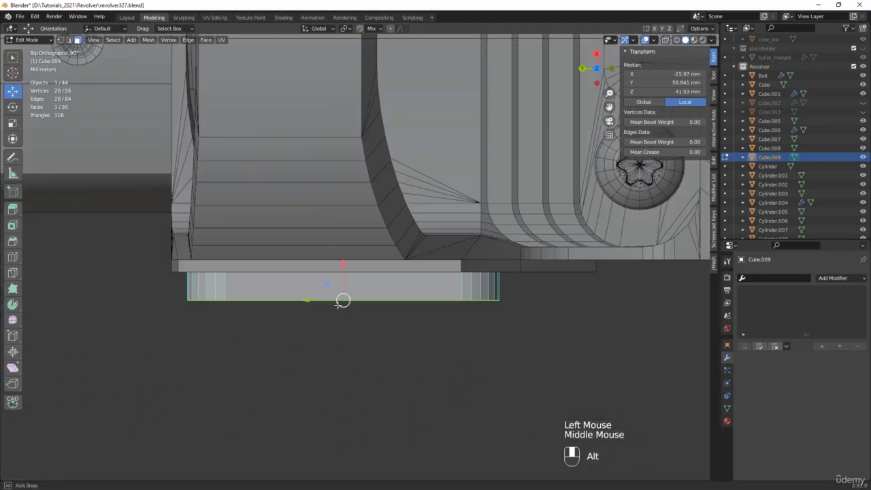
{"action": "key", "text": "alt+z"}
{"action": "left_click_drag", "start_coordinate": [342, 266], "coordinate": [347, 254]}
{"action": "middle_click_drag", "start_coordinate": [349, 253], "coordinate": [377, 197]}
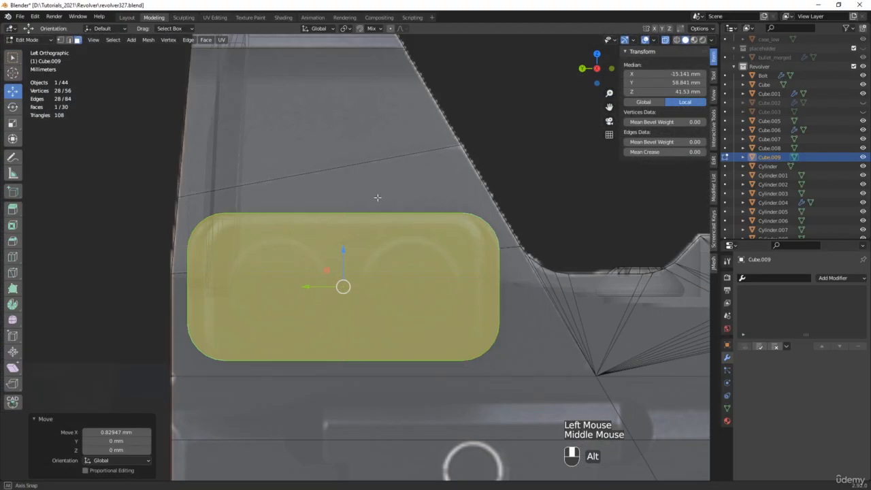
Step: Inset the pad's outer face by about 1.12 mm and scale the inset face along Z by about 1.33 so it reaches the pad's full height
{"action": "key", "text": "i"}
{"action": "left_click", "coordinate": [476, 83]}
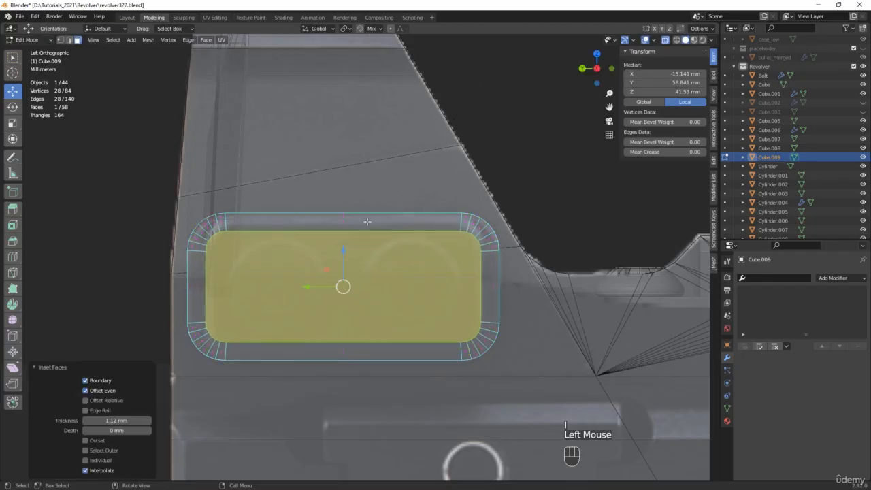
{"action": "scroll", "coordinate": [310, 265], "scroll_direction": "up", "scroll_amount": 3}
{"action": "key", "text": "r"}
{"action": "left_click_drag", "start_coordinate": [367, 266], "coordinate": [378, 222], "text": "shift"}
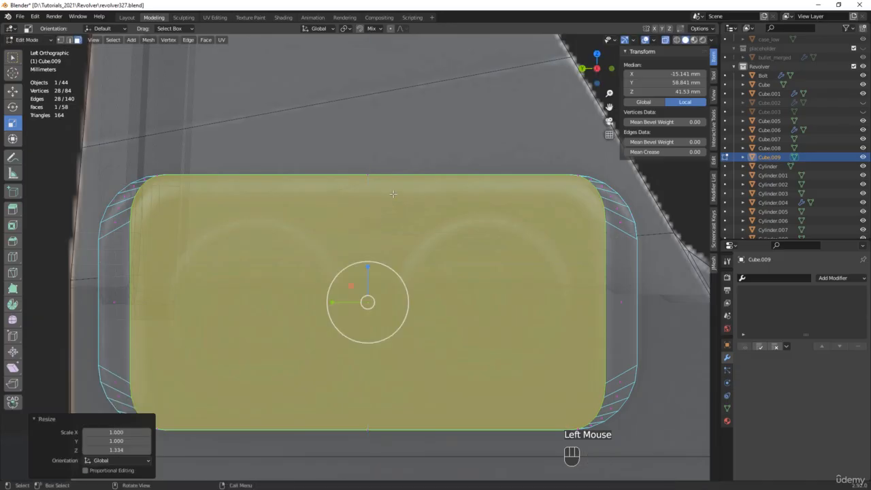
{"action": "scroll", "coordinate": [393, 193], "scroll_direction": "down", "scroll_amount": 2}
{"action": "middle_click_drag", "start_coordinate": [393, 193], "coordinate": [384, 259]}
Step: Move the inset face outward about 0.71 mm along X and extrude it a further 1.15 mm or so
{"action": "key", "text": "w"}
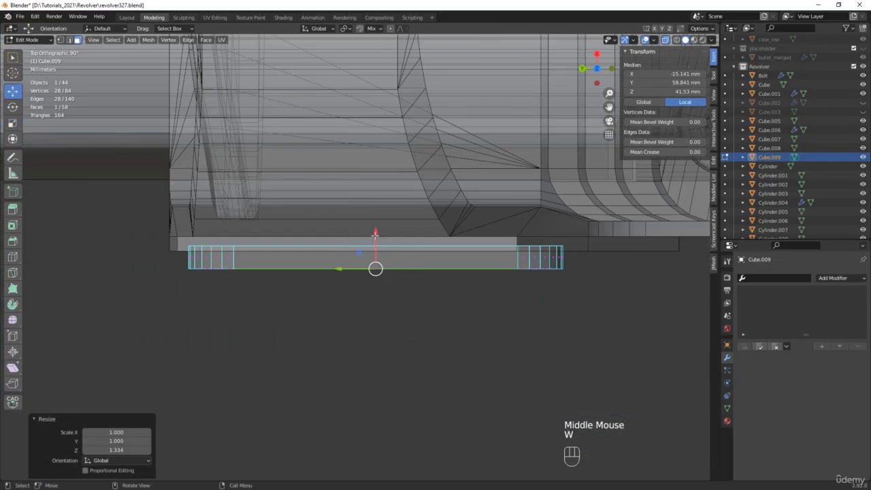
{"action": "left_click_drag", "start_coordinate": [375, 234], "coordinate": [376, 251]}
{"action": "key", "text": "d"}
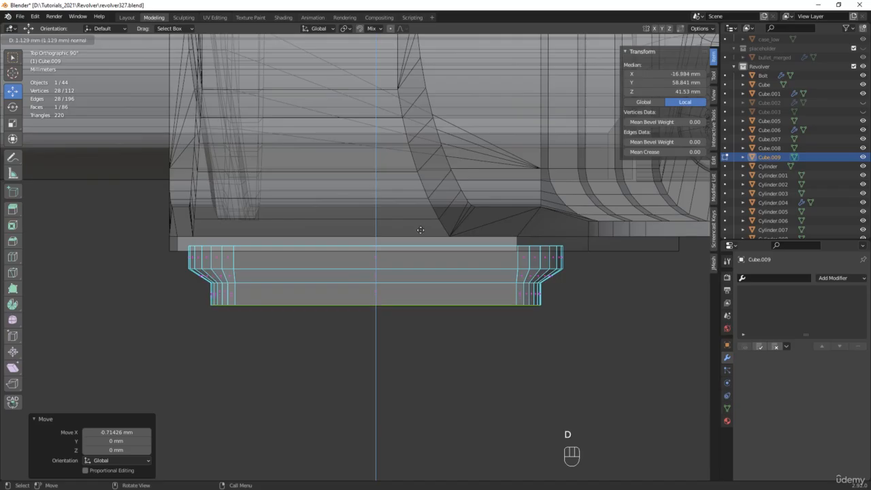
{"action": "left_click", "coordinate": [420, 230]}
{"action": "middle_click_drag", "start_coordinate": [420, 230], "coordinate": [350, 275]}
Step: Bevel the rim of the pad's extruded outer face by about 0.79 mm with 3 segments
{"action": "key", "text": "alt+z"}
{"action": "scroll", "coordinate": [350, 275], "scroll_direction": "up", "scroll_amount": 2}
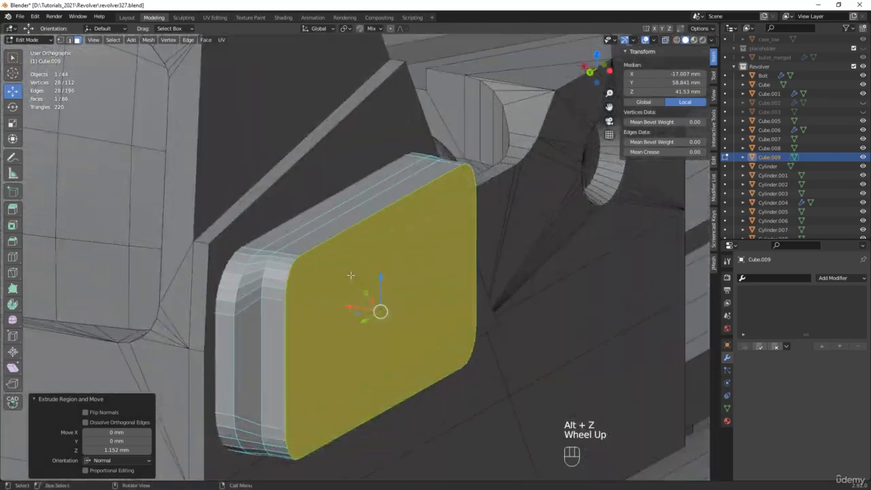
{"action": "scroll", "coordinate": [351, 274], "scroll_direction": "up", "scroll_amount": 1}
{"action": "key", "text": "ctrl+b"}
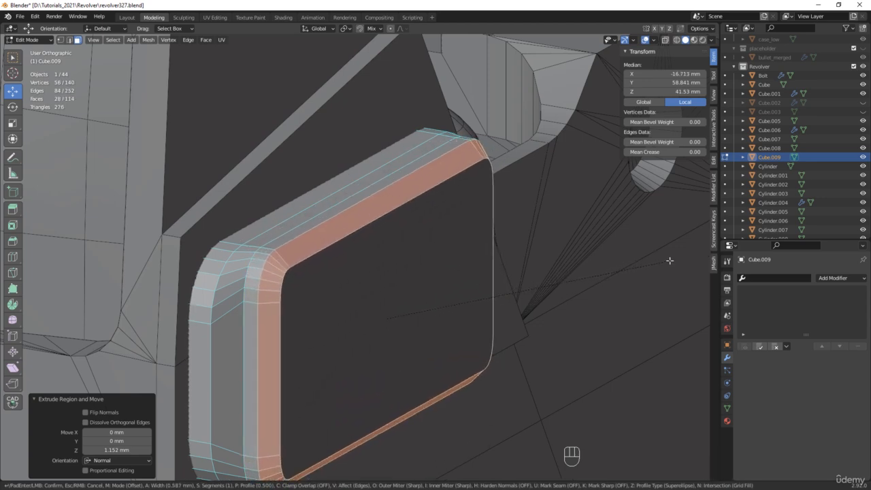
{"action": "scroll", "coordinate": [670, 260], "scroll_direction": "up", "scroll_amount": 1}
{"action": "scroll", "coordinate": [670, 260], "scroll_direction": "up", "scroll_amount": 1}
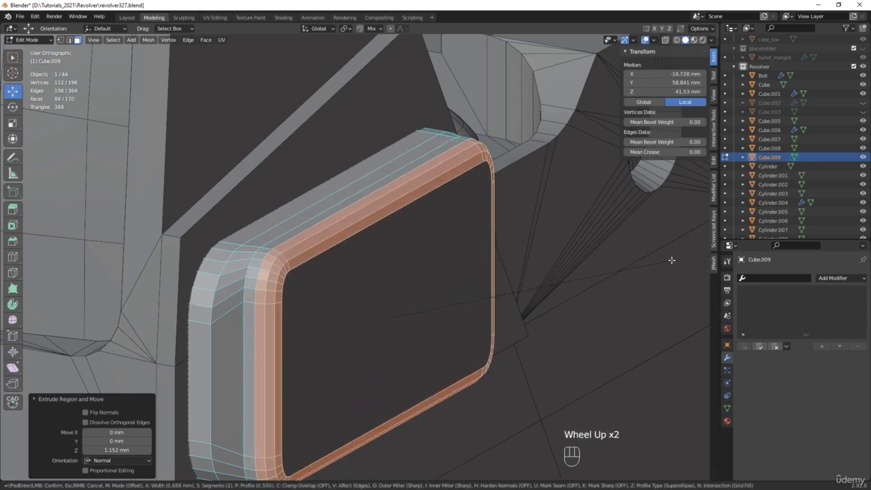
{"action": "left_click", "coordinate": [672, 258]}
Step: Collapse the innermost bevel edges at the upper-left corner of the pad's outer face into a single vertex
{"action": "middle_click_drag", "start_coordinate": [672, 257], "coordinate": [464, 273]}
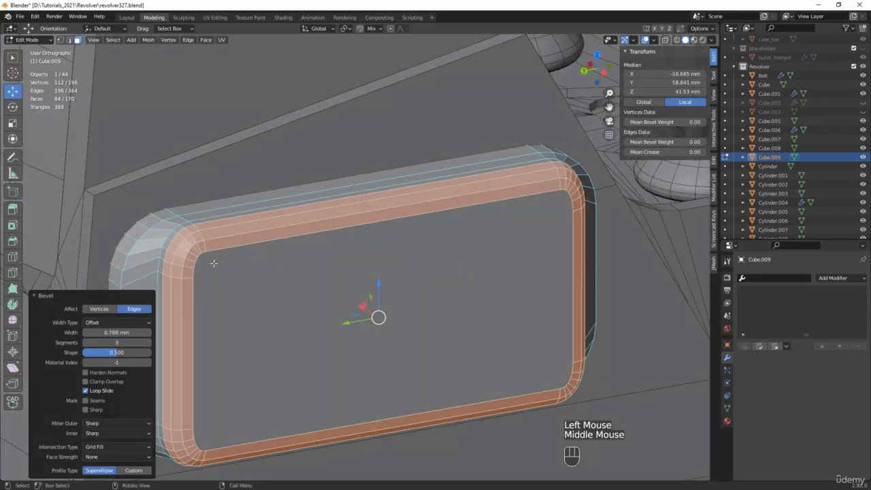
{"action": "middle_click_drag", "start_coordinate": [185, 274], "coordinate": [266, 247], "text": "shift"}
{"action": "scroll", "coordinate": [265, 247], "scroll_direction": "up", "scroll_amount": 2}
{"action": "left_click", "coordinate": [269, 245]}
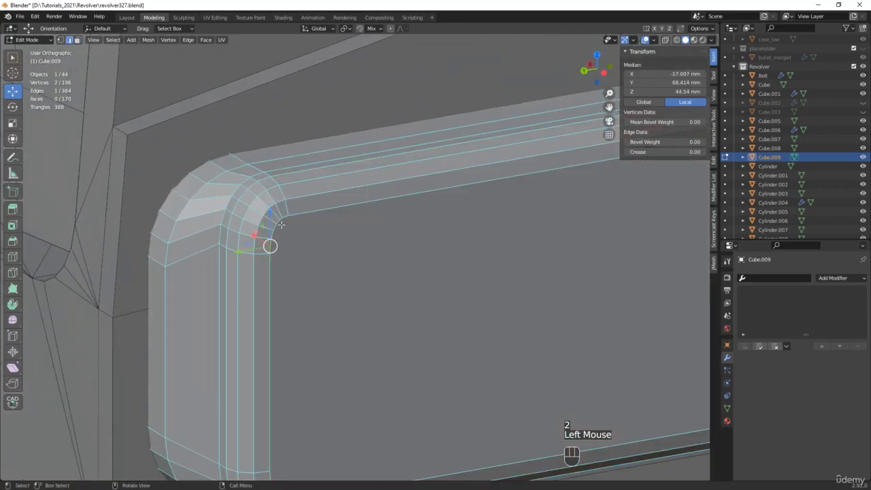
{"action": "scroll", "coordinate": [286, 218], "scroll_direction": "up", "scroll_amount": 2}
{"action": "left_click", "coordinate": [299, 221], "text": "ctrl"}
{"action": "key", "text": "m"}
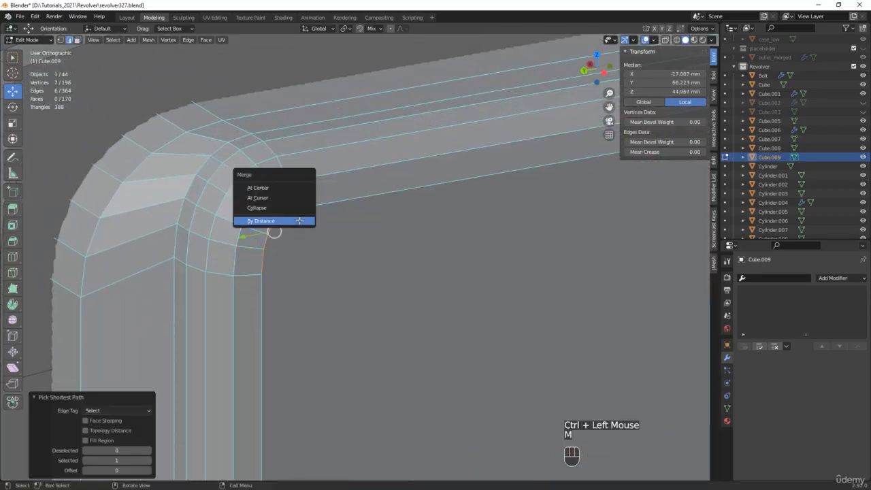
{"action": "left_click", "coordinate": [258, 207]}
{"action": "scroll", "coordinate": [306, 334], "scroll_direction": "down", "scroll_amount": 3}
Step: Collapse the innermost bevel edges at the lower-left corner of the pad's outer face into a single vertex
{"action": "middle_click_drag", "start_coordinate": [305, 334], "coordinate": [294, 259], "text": "shift"}
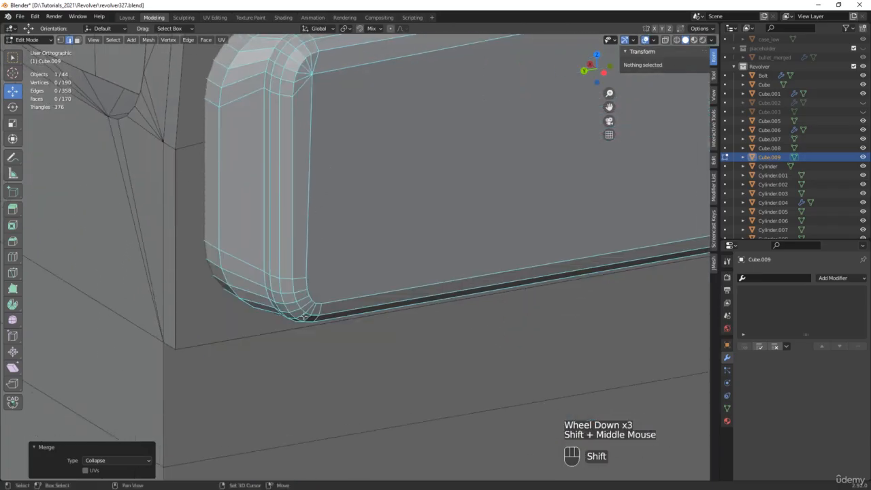
{"action": "scroll", "coordinate": [293, 260], "scroll_direction": "up", "scroll_amount": 4}
{"action": "left_click", "coordinate": [296, 246]}
{"action": "left_click", "coordinate": [323, 319], "text": "ctrl"}
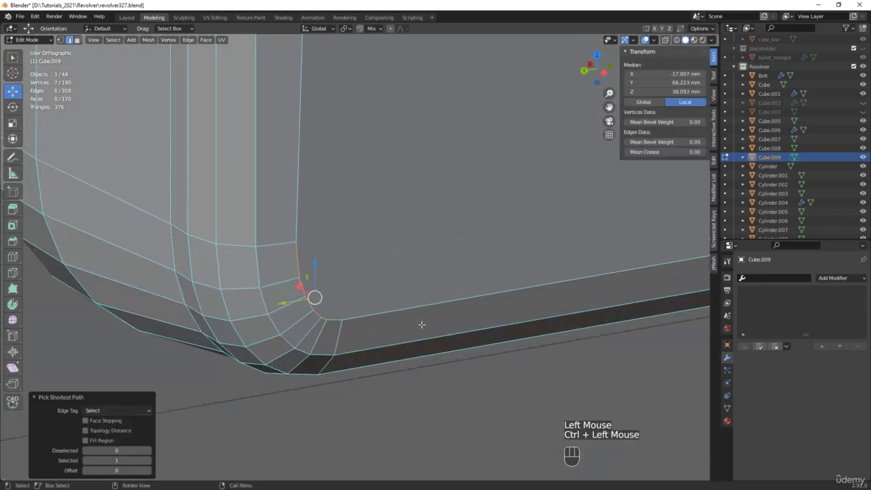
{"action": "key", "text": "m"}
{"action": "left_click", "coordinate": [421, 328]}
{"action": "scroll", "coordinate": [427, 317], "scroll_direction": "down", "scroll_amount": 3}
Step: Collapse the innermost bevel edges at the lower-right corner of the pad's outer face into a single vertex
{"action": "middle_click_drag", "start_coordinate": [428, 317], "coordinate": [440, 286], "text": "shift"}
{"action": "scroll", "coordinate": [440, 285], "scroll_direction": "up", "scroll_amount": 2}
{"action": "scroll", "coordinate": [440, 286], "scroll_direction": "up", "scroll_amount": 4}
{"action": "left_click", "coordinate": [267, 338]}
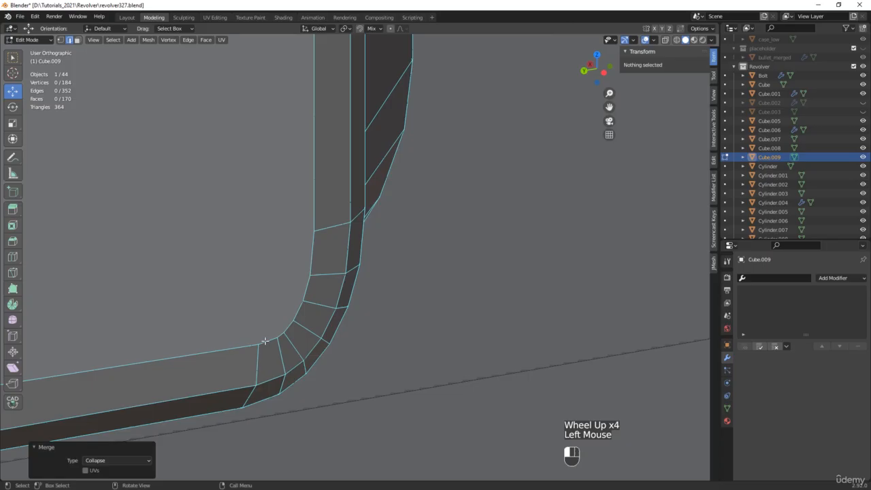
{"action": "left_click", "coordinate": [313, 240], "text": "ctrl"}
{"action": "key", "text": "m"}
{"action": "left_click", "coordinate": [314, 240]}
{"action": "scroll", "coordinate": [313, 239], "scroll_direction": "down", "scroll_amount": 3}
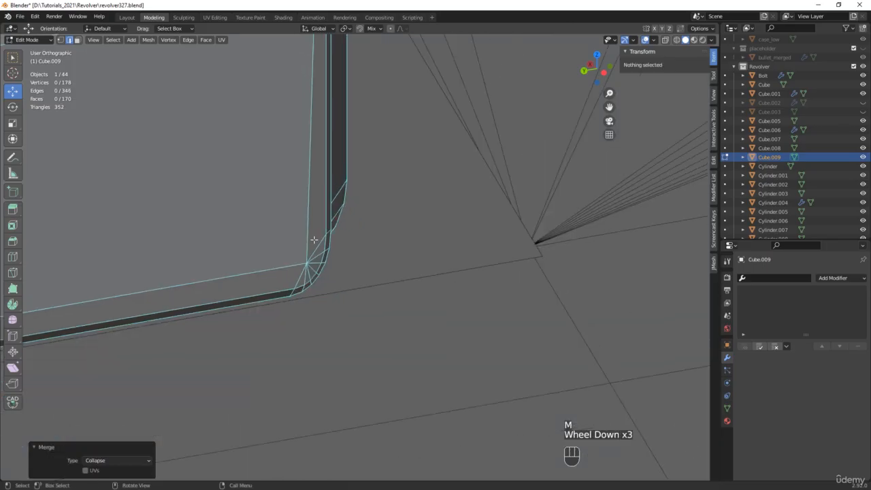
Step: Collapse the innermost bevel edges at the upper-right corner of the pad's outer face into a single vertex
{"action": "middle_click_drag", "start_coordinate": [314, 239], "coordinate": [388, 295], "text": "shift"}
{"action": "scroll", "coordinate": [388, 296], "scroll_direction": "up", "scroll_amount": 2}
{"action": "left_click", "coordinate": [392, 201]}
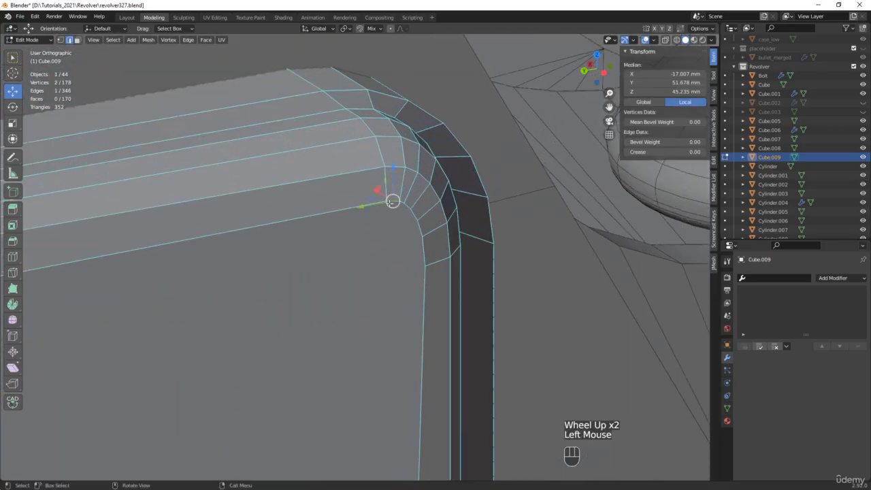
{"action": "left_click", "coordinate": [423, 249], "text": "ctrl"}
{"action": "key", "text": "m"}
{"action": "left_click", "coordinate": [423, 247]}
{"action": "scroll", "coordinate": [424, 248], "scroll_direction": "down", "scroll_amount": 4}
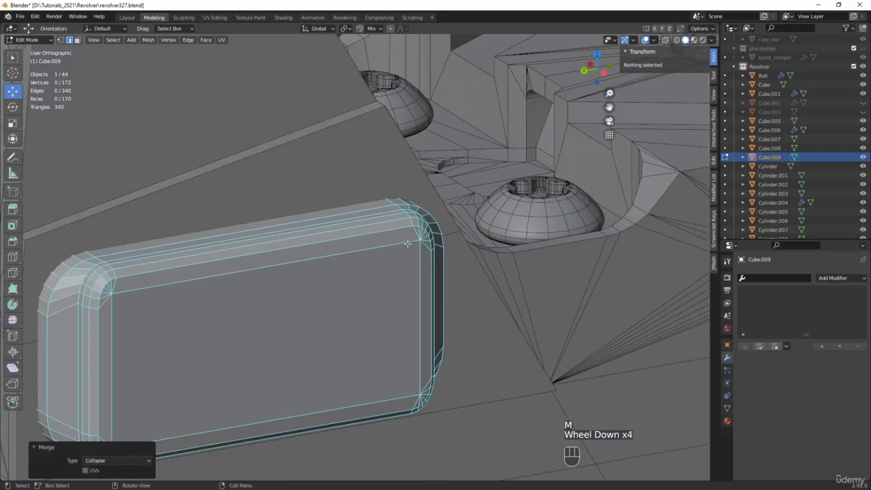
Step: Open the sight body's mesh for editing at the round recess on its side
{"action": "middle_click_drag", "start_coordinate": [423, 247], "coordinate": [334, 245]}
{"action": "key", "text": "alt+z"}
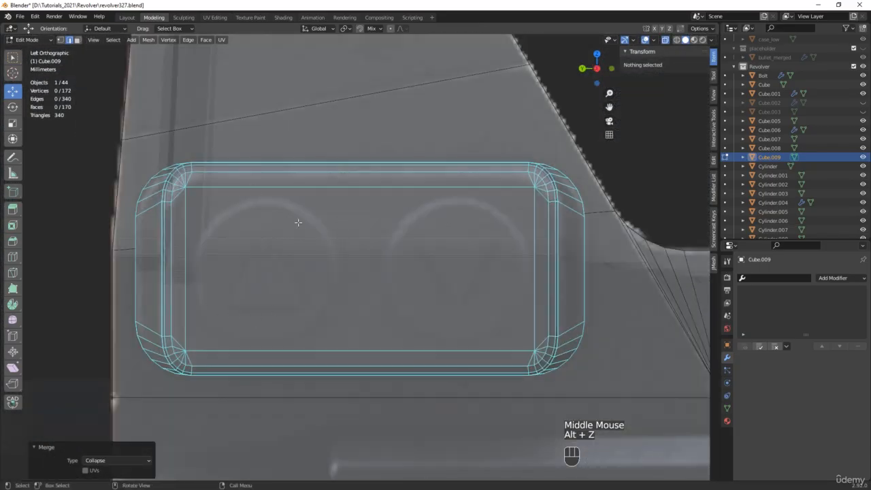
{"action": "scroll", "coordinate": [297, 222], "scroll_direction": "down", "scroll_amount": 4}
{"action": "middle_click_drag", "start_coordinate": [320, 353], "coordinate": [313, 295], "text": "shift"}
{"action": "scroll", "coordinate": [455, 218], "scroll_direction": "up", "scroll_amount": 5}
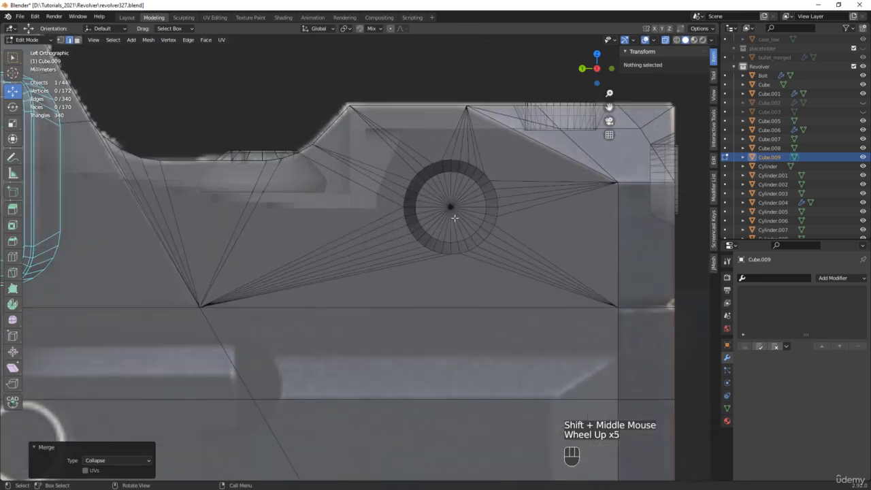
{"action": "key", "text": "Tab"}
{"action": "double_click", "coordinate": [455, 204]}
{"action": "key", "text": "Tab"}
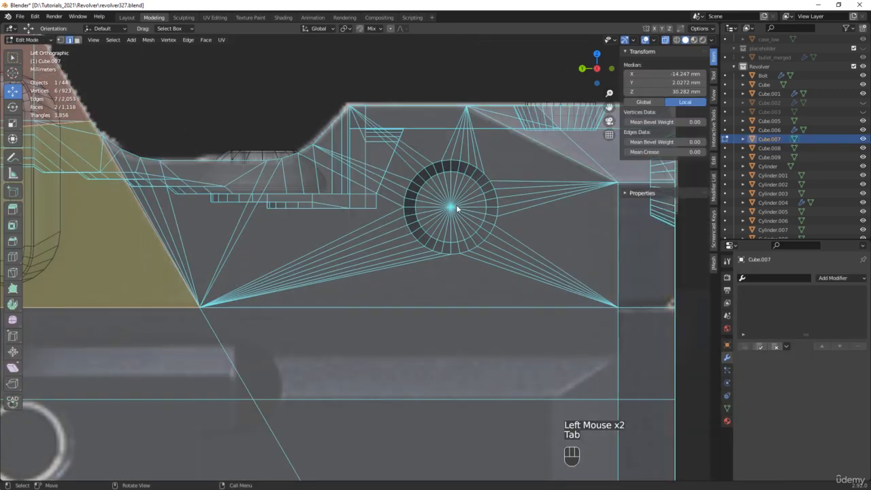
Step: Duplicate the circular fan of faces inside the side recess in place and separate the copy into its own object
{"action": "left_click", "coordinate": [449, 206]}
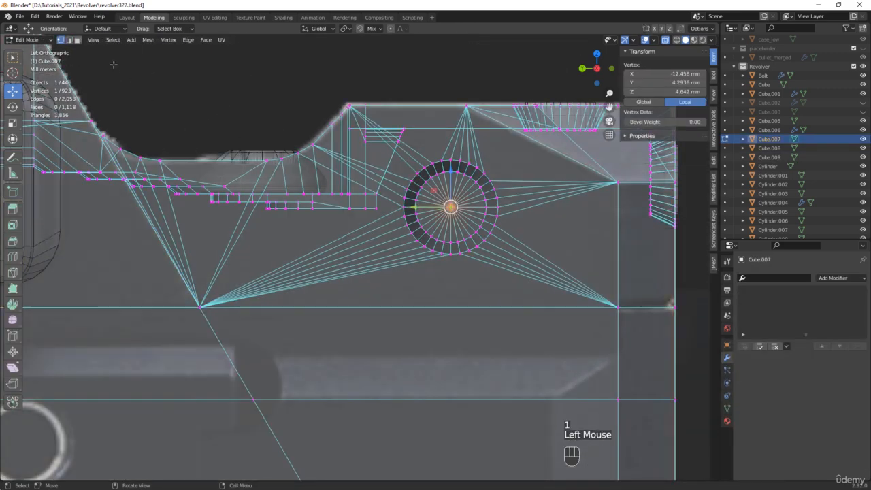
{"action": "left_click", "coordinate": [79, 42], "text": "ctrl"}
{"action": "scroll", "coordinate": [420, 226], "scroll_direction": "down", "scroll_amount": 5}
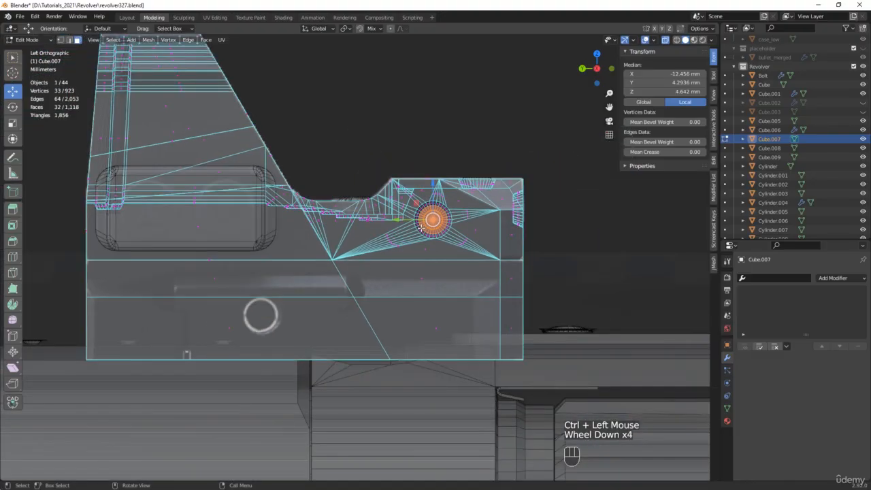
{"action": "key", "text": "shift+d"}
{"action": "right_click", "coordinate": [361, 112]}
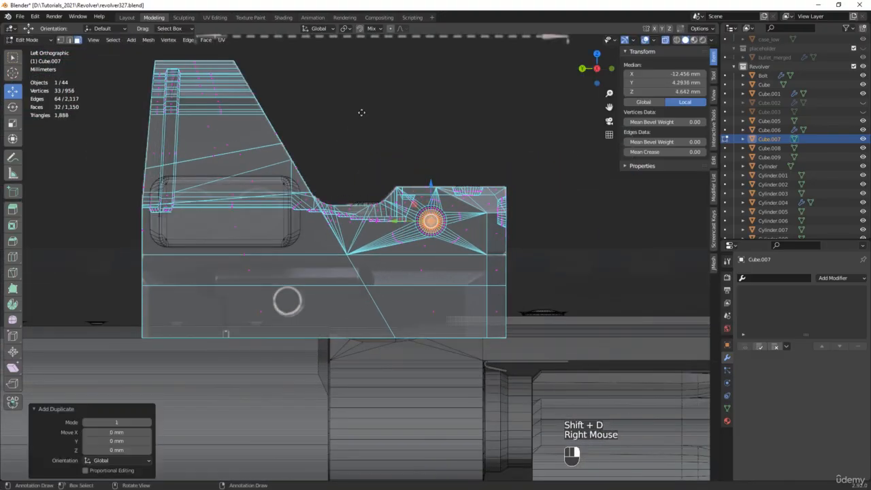
{"action": "key", "text": "p"}
{"action": "left_click", "coordinate": [439, 181]}
{"action": "scroll", "coordinate": [430, 208], "scroll_direction": "up", "scroll_amount": 2}
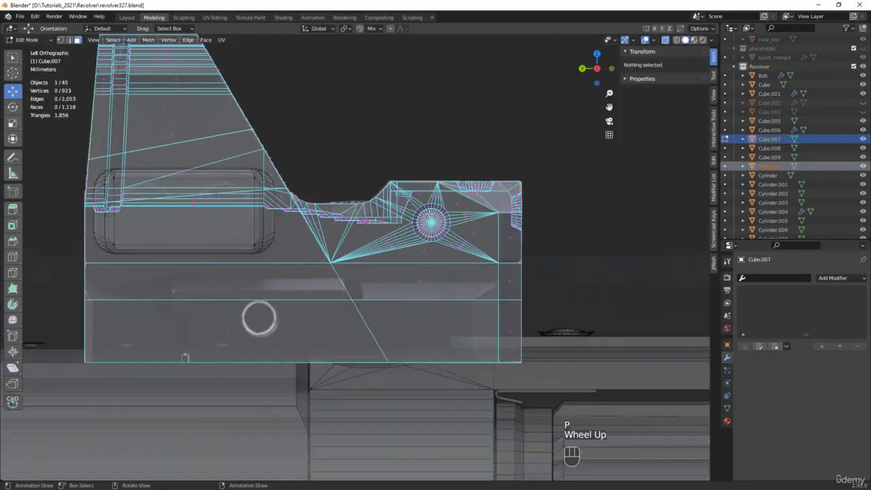
Step: Set the separated disc's origin to the center of its geometry
{"action": "key", "text": "Tab"}
{"action": "left_click", "coordinate": [430, 211]}
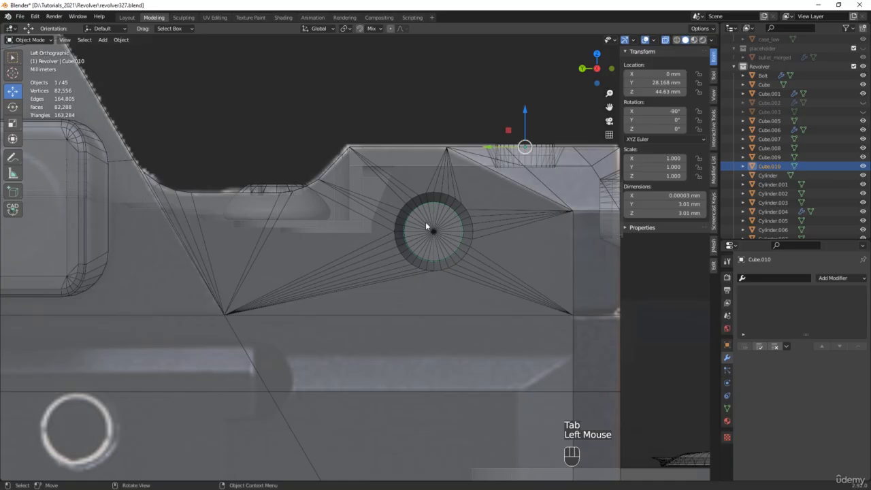
{"action": "mouse_move", "coordinate": [426, 221]}
{"action": "middle_mouse_down"}
{"action": "mouse_move", "coordinate": [419, 237]}
{"action": "mouse_move", "coordinate": [430, 230]}
{"action": "mouse_move", "coordinate": [423, 217]}
{"action": "middle_mouse_up"}
{"action": "key", "text": "alt+q"}
{"action": "left_click", "coordinate": [429, 232]}
{"action": "scroll", "coordinate": [429, 232], "scroll_direction": "down", "scroll_amount": 2}
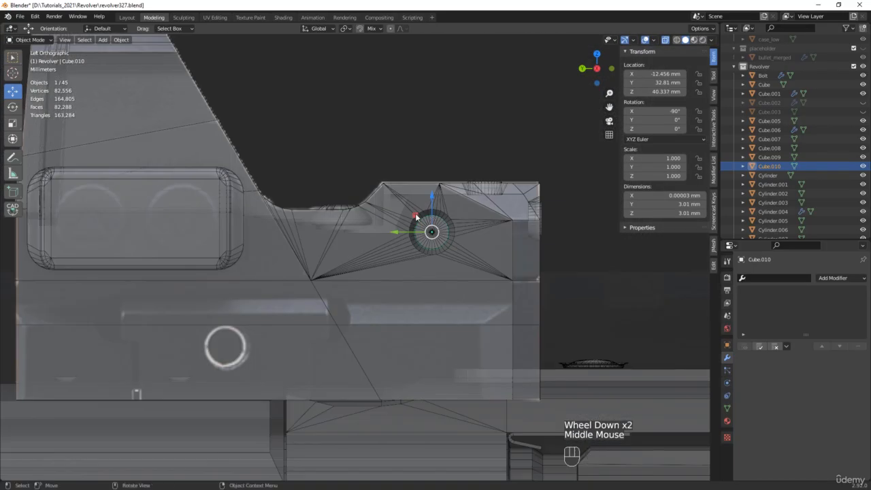
Step: Move the disc onto the left round button outline on the pad and scale it to 2.033, about 6.12 mm across
{"action": "left_click_drag", "start_coordinate": [415, 216], "coordinate": [75, 202]}
{"action": "middle_click_drag", "start_coordinate": [119, 205], "coordinate": [364, 201], "text": "shift"}
{"action": "scroll", "coordinate": [322, 200], "scroll_direction": "up", "scroll_amount": 1, "text": "shift"}
{"action": "scroll", "coordinate": [321, 201], "scroll_direction": "up", "scroll_amount": 4}
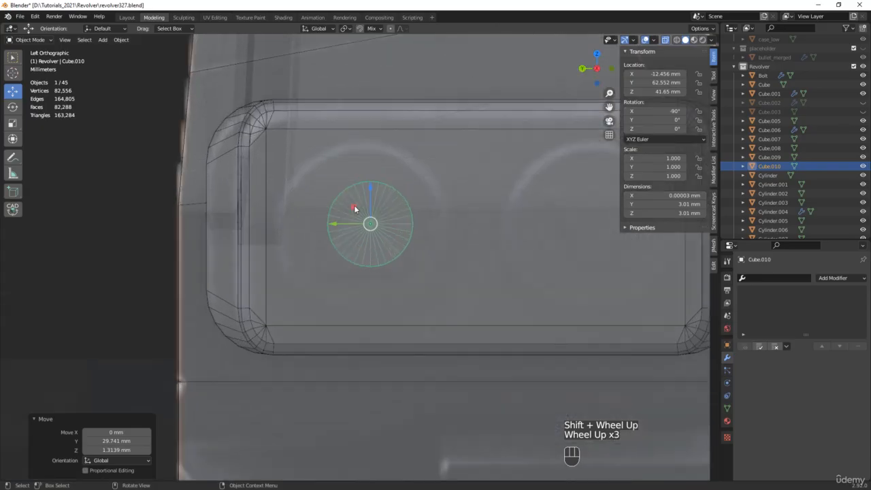
{"action": "left_click_drag", "start_coordinate": [354, 208], "coordinate": [343, 210]}
{"action": "key", "text": "s"}
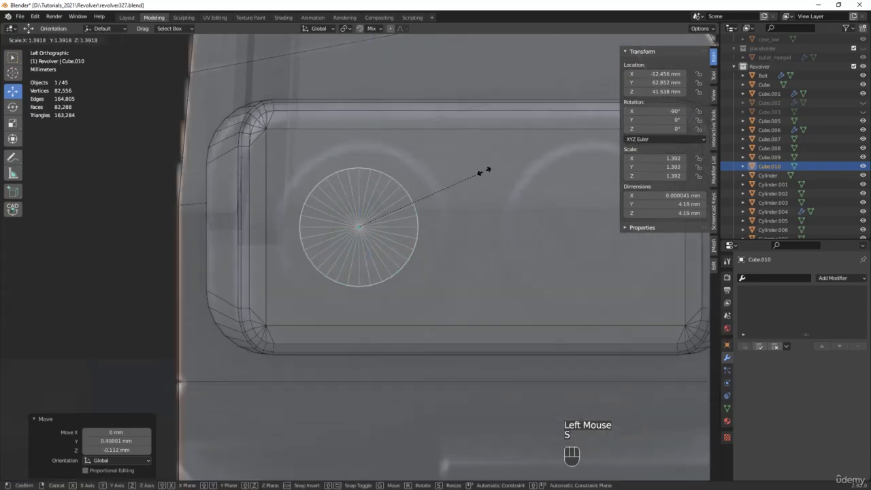
{"action": "left_click", "coordinate": [536, 133]}
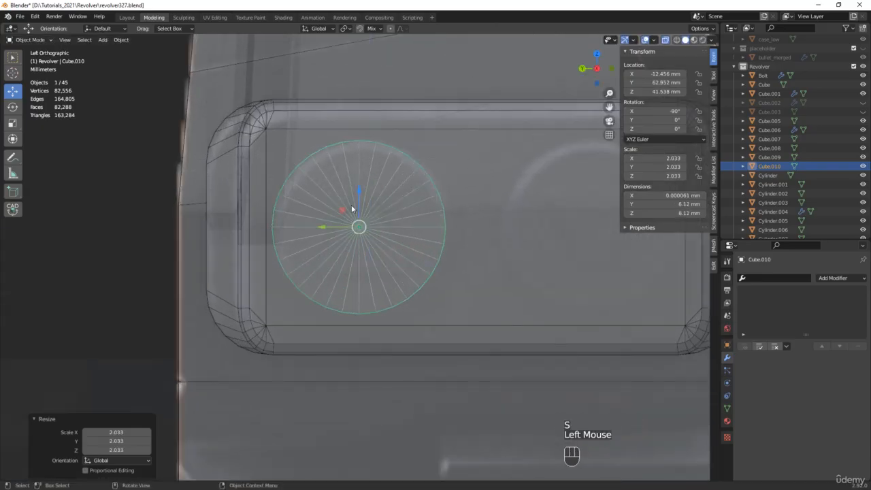
{"action": "left_click_drag", "start_coordinate": [326, 227], "coordinate": [344, 221]}
Step: Move the disc outward along X to about -17.69 mm, in front of the pad, and save an incremental copy of the file
{"action": "middle_click_drag", "start_coordinate": [344, 221], "coordinate": [391, 254]}
{"action": "left_click_drag", "start_coordinate": [368, 202], "coordinate": [360, 359]}
{"action": "middle_click_drag", "start_coordinate": [360, 358], "coordinate": [414, 270]}
{"action": "key", "text": "alt+z"}
{"action": "key", "text": "ctrl+alt+s"}
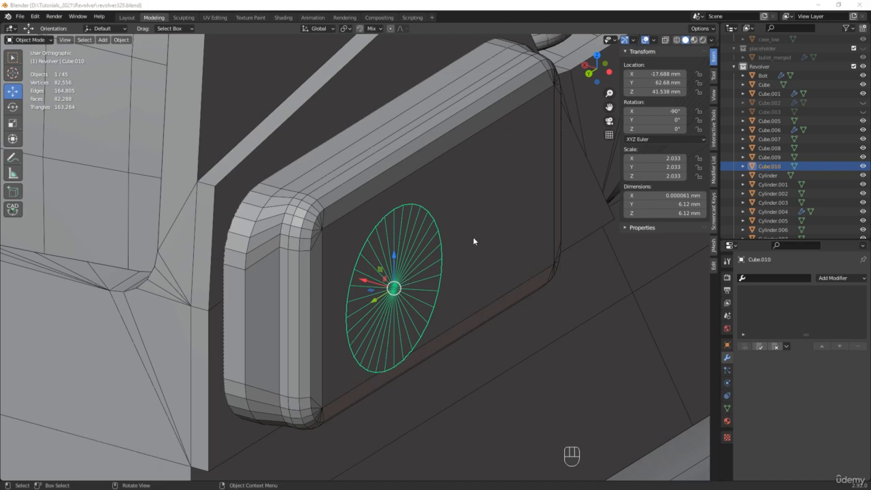
Step: Extrude all the disc's faces outward by about 0.6 mm
{"action": "middle_click_drag", "start_coordinate": [473, 237], "coordinate": [469, 244]}
{"action": "key", "text": "Tab"}
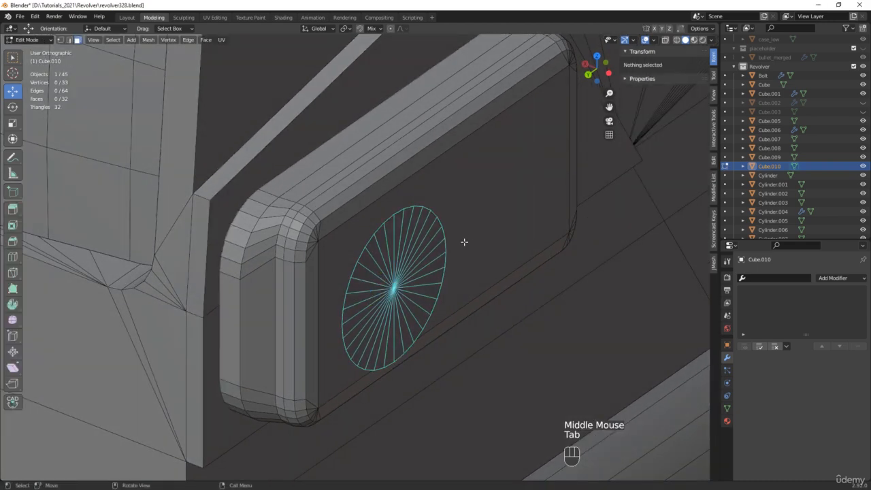
{"action": "key", "text": "a"}
{"action": "key", "text": "e"}
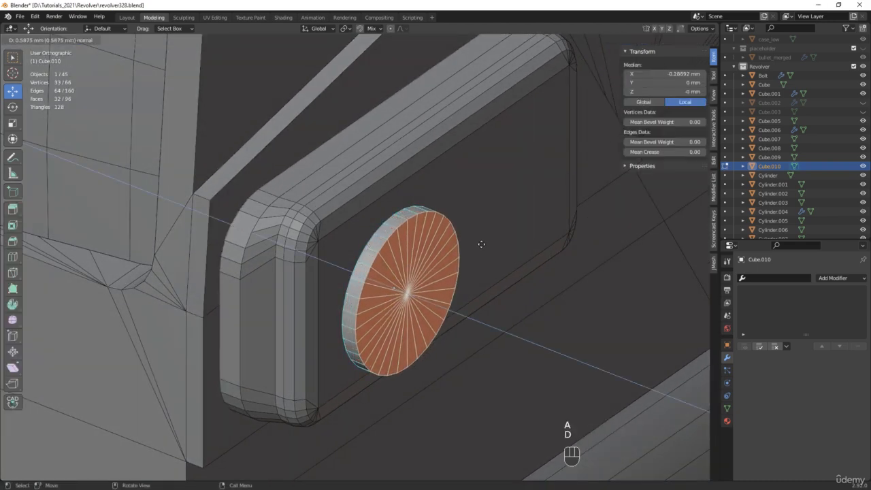
{"action": "left_click", "coordinate": [478, 242]}
Step: Move the thickened disc about 0.75 mm along X so its back sits against the pad's outer face
{"action": "middle_click_drag", "start_coordinate": [478, 242], "coordinate": [406, 291], "text": "alt"}
{"action": "key", "text": "Tab"}
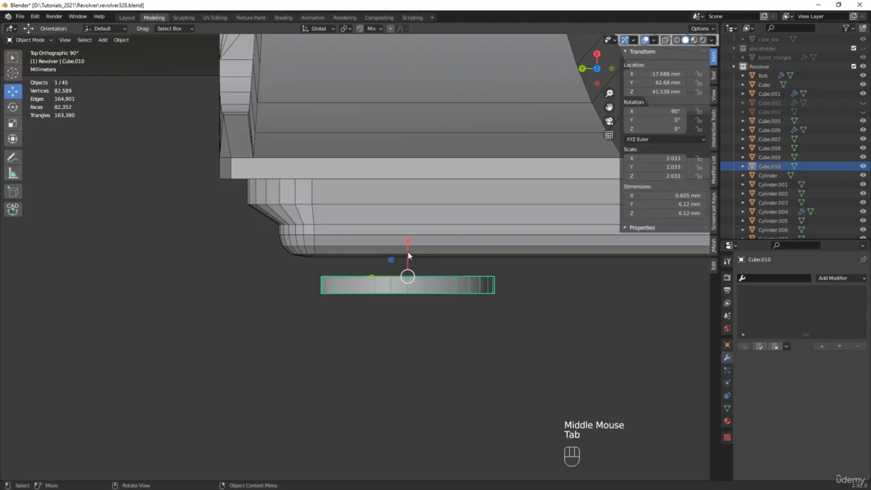
{"action": "key", "text": "Tab"}
{"action": "left_click_drag", "start_coordinate": [407, 247], "coordinate": [410, 226]}
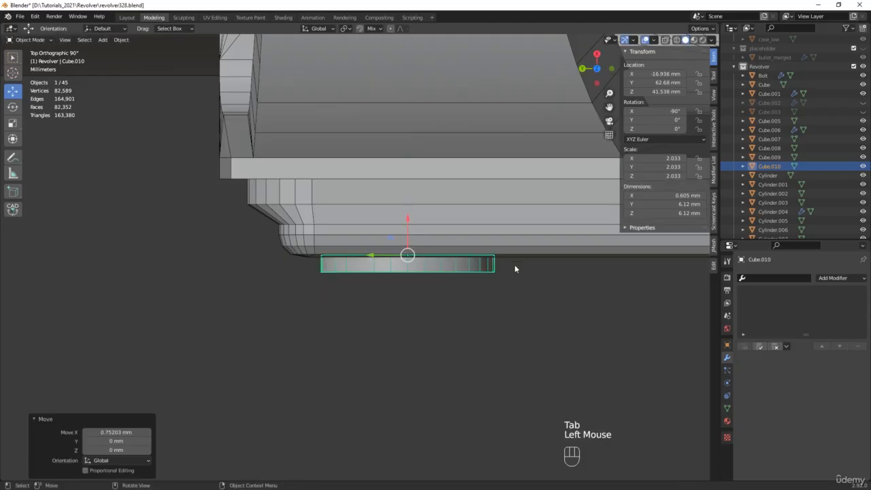
Step: Subdivide the pad's long lengthwise edges with one cut to add an edge loop at its middle
{"action": "scroll", "coordinate": [531, 271], "scroll_direction": "down", "scroll_amount": 2}
{"action": "middle_click_drag", "start_coordinate": [531, 271], "coordinate": [436, 275]}
{"action": "left_click", "coordinate": [542, 239]}
{"action": "key", "text": "alt+z"}
{"action": "key", "text": "Tab"}
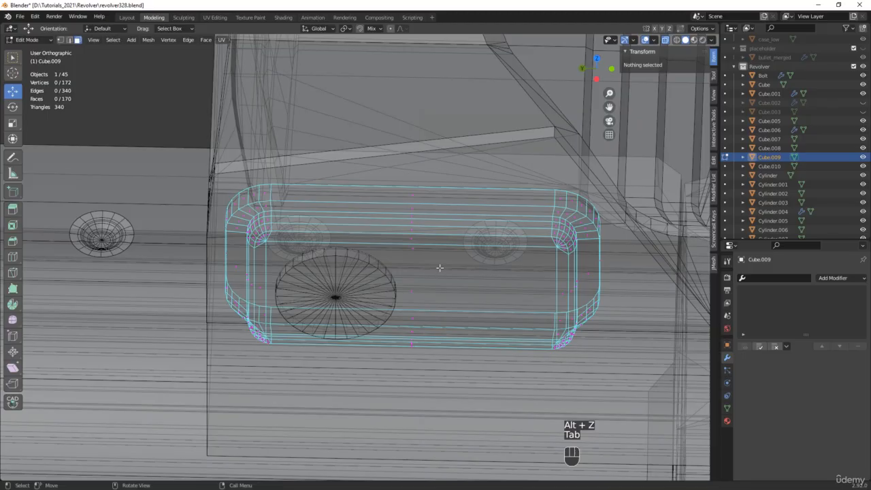
{"action": "key", "text": "2"}
{"action": "left_click_drag", "start_coordinate": [446, 140], "coordinate": [446, 405]}
{"action": "right_click", "coordinate": [458, 277]}
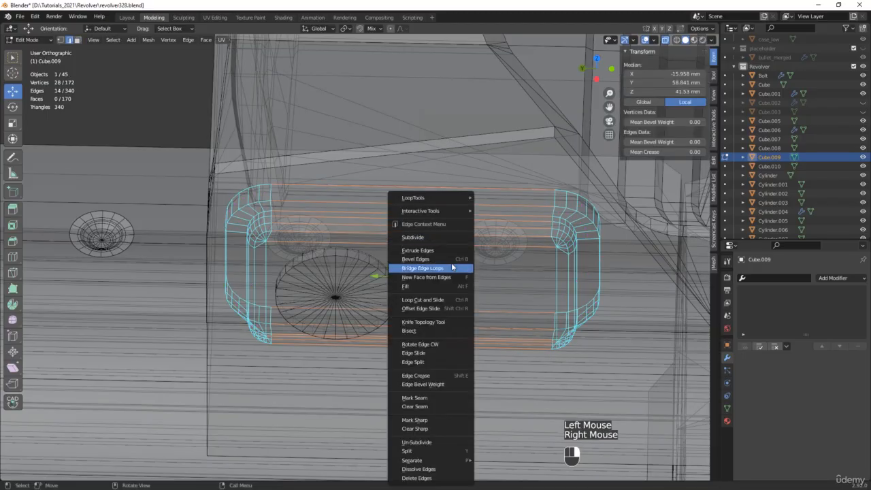
{"action": "left_click", "coordinate": [437, 238]}
{"action": "middle_click_drag", "start_coordinate": [447, 294], "coordinate": [438, 273]}
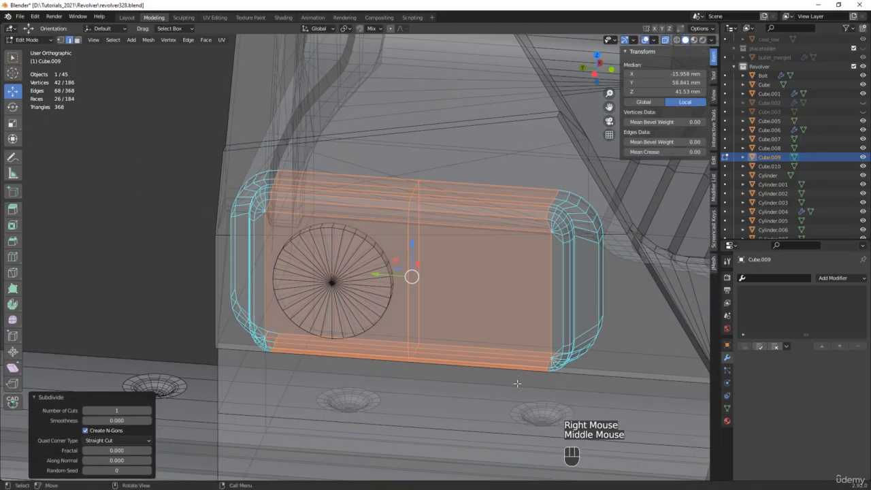
Step: Delete the vertices of the pad half that has no disc
{"action": "key", "text": "1"}
{"action": "left_click_drag", "start_coordinate": [491, 420], "coordinate": [629, 170]}
{"action": "key", "text": "x"}
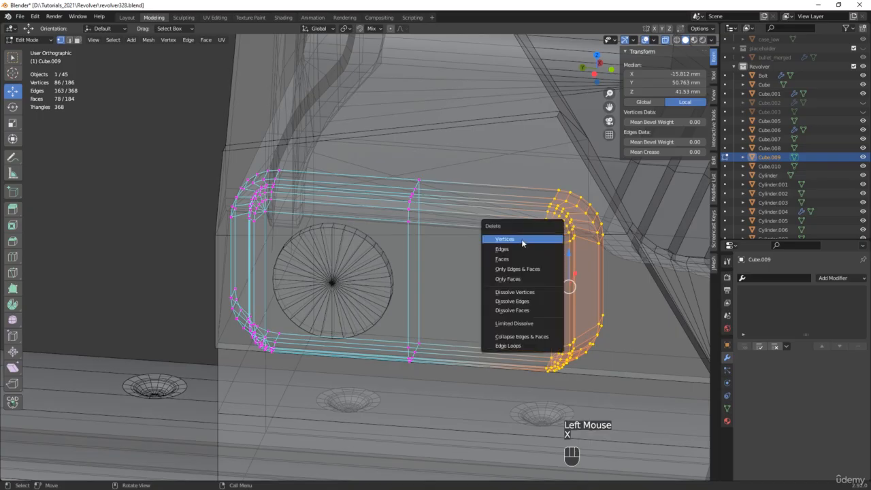
{"action": "left_click", "coordinate": [548, 239]}
{"action": "key", "text": "alt+z"}
{"action": "middle_click_drag", "start_coordinate": [425, 266], "coordinate": [408, 253]}
Step: Fill the open cut end of the remaining pad half with a single face
{"action": "key", "text": "2"}
{"action": "left_click", "coordinate": [405, 253], "text": "alt"}
{"action": "key", "text": "f"}
{"action": "scroll", "coordinate": [374, 259], "scroll_direction": "up", "scroll_amount": 3}
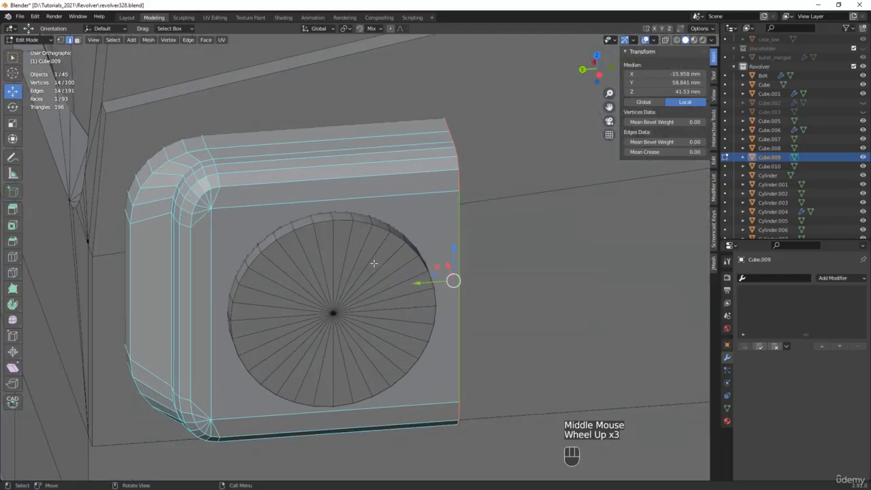
Step: Union the disc with the pad half as the Boolean target and apply all Booleans
{"action": "key", "text": "Tab"}
{"action": "left_click", "coordinate": [370, 267]}
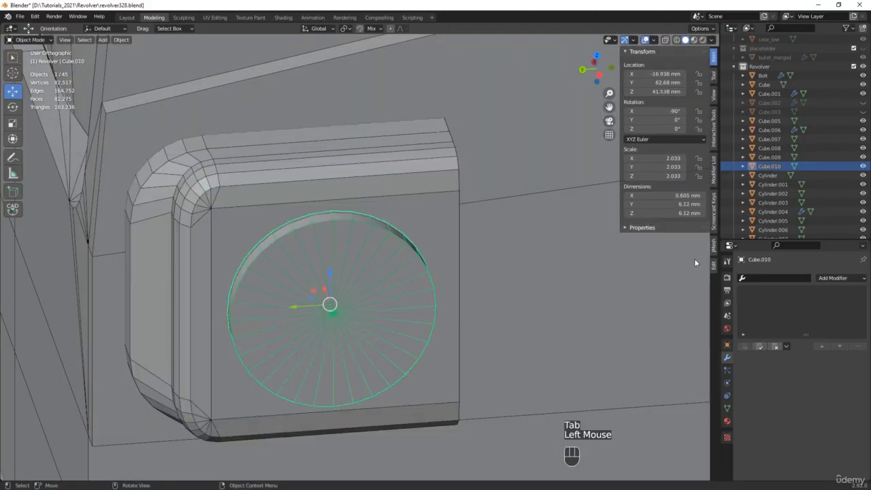
{"action": "left_click", "coordinate": [712, 246]}
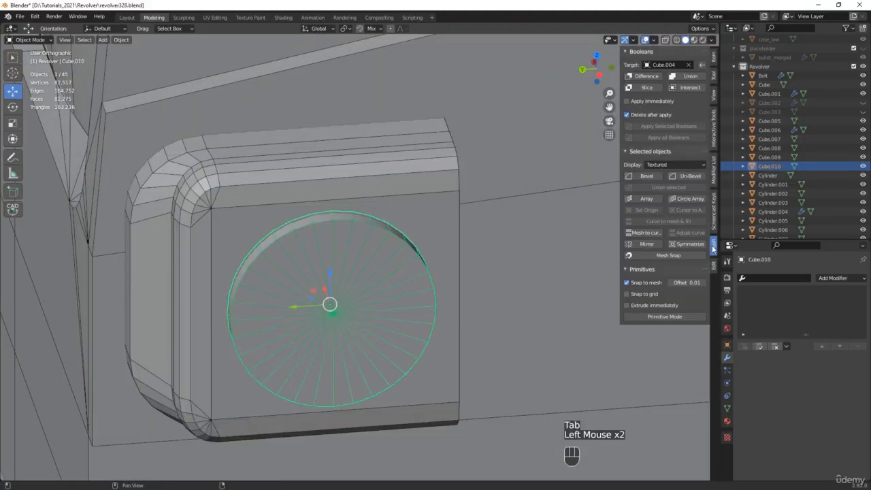
{"action": "left_click", "coordinate": [688, 64]}
{"action": "left_click", "coordinate": [427, 218]}
{"action": "left_click", "coordinate": [689, 76]}
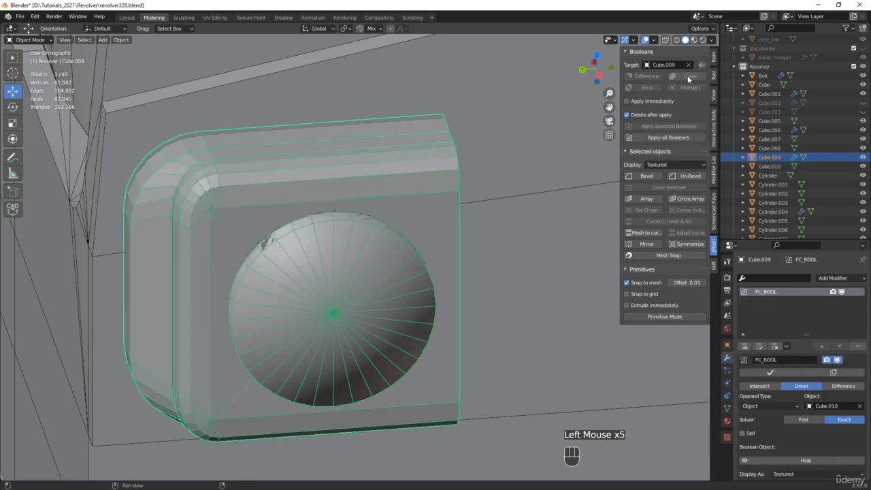
{"action": "left_click", "coordinate": [648, 138]}
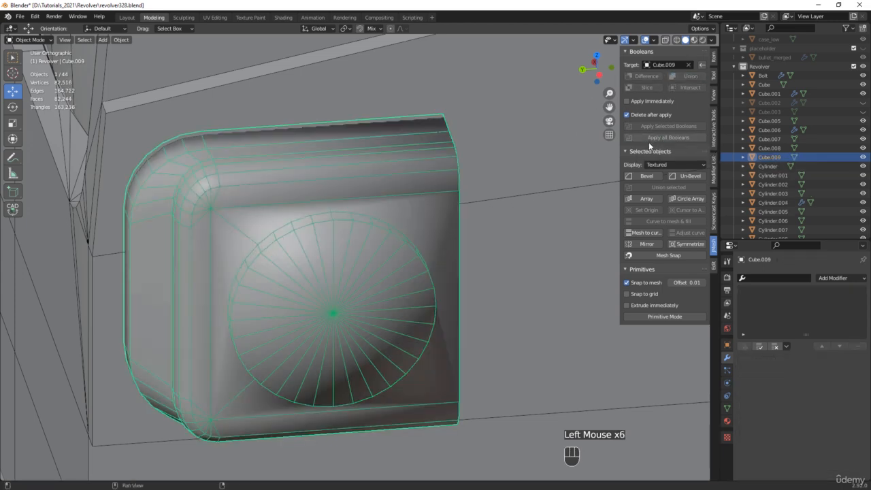
Step: Turn on Auto Smooth at 30° for the merged pad
{"action": "left_click", "coordinate": [727, 407]}
{"action": "left_click", "coordinate": [790, 444]}
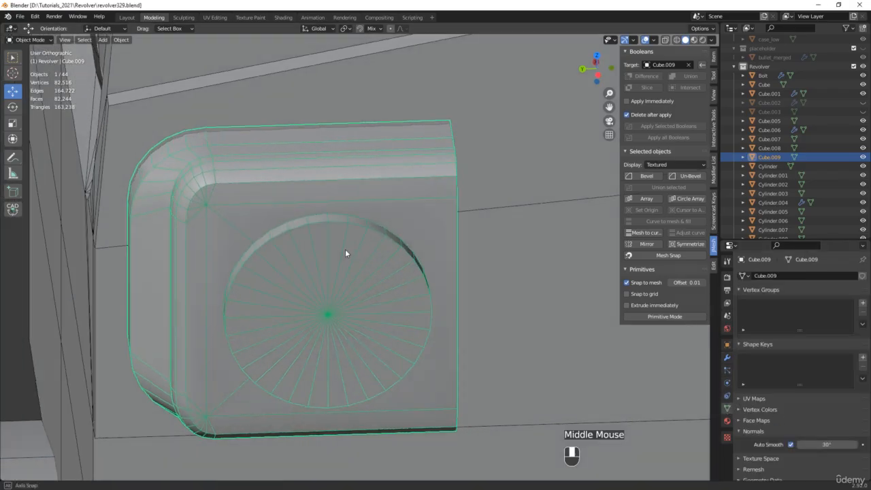
{"action": "middle_click_drag", "start_coordinate": [346, 252], "coordinate": [317, 250]}
Step: Scale the round button's front faces, without the pad's end cap, to about 0.86 to taper the button
{"action": "key", "text": "Tab"}
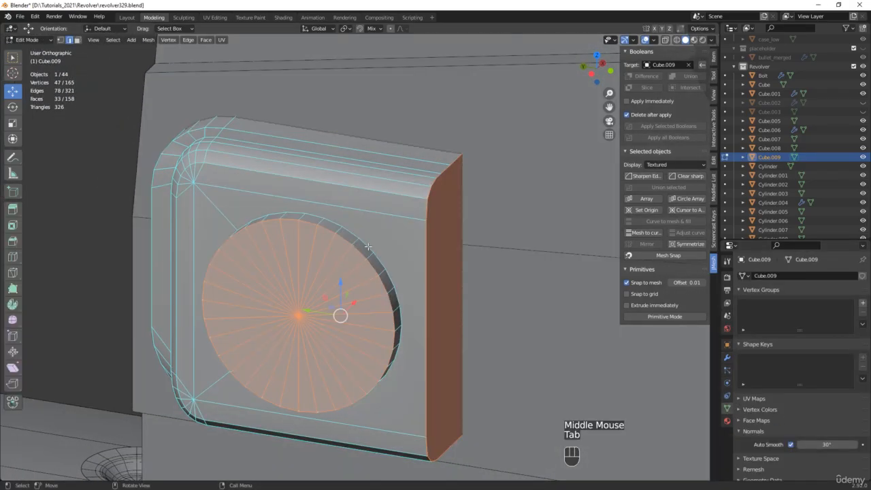
{"action": "left_click", "coordinate": [428, 268], "text": "shift"}
{"action": "middle_click_drag", "start_coordinate": [428, 268], "coordinate": [282, 223]}
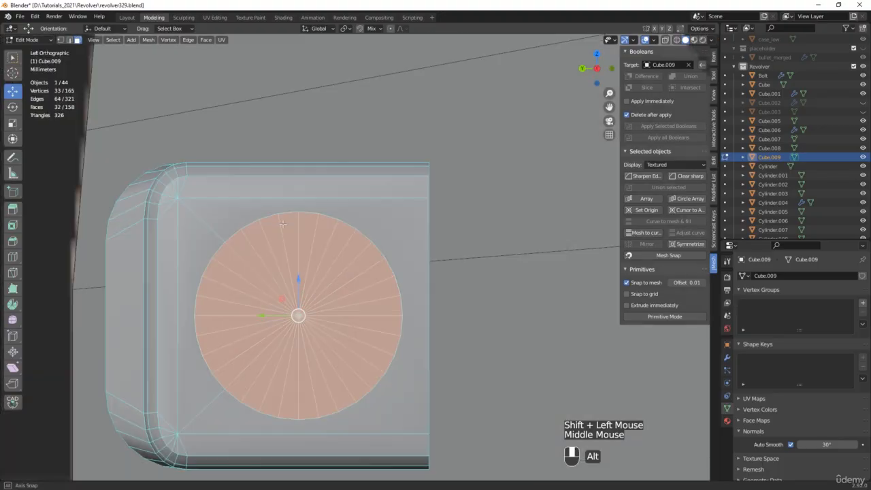
{"action": "key", "text": "alt+z"}
{"action": "key", "text": "s"}
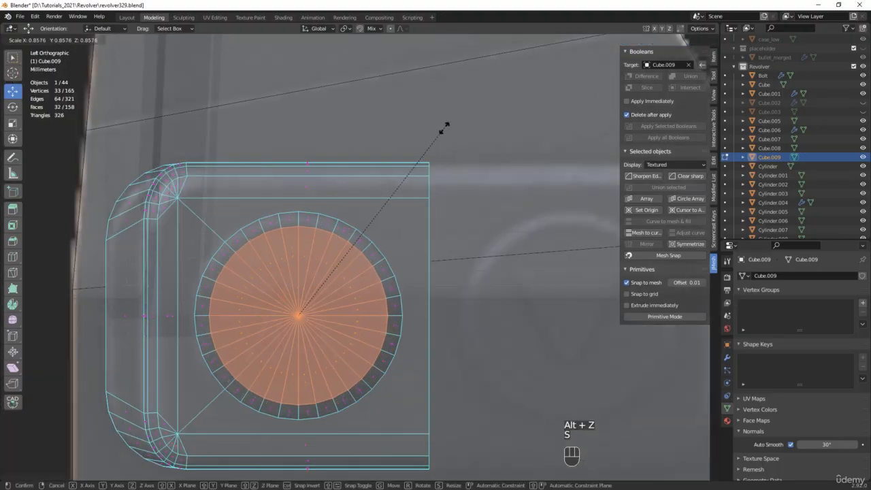
{"action": "left_click", "coordinate": [444, 130]}
{"action": "middle_click_drag", "start_coordinate": [216, 249], "coordinate": [322, 222], "text": "shift"}
Step: Connect the button's upper-left rim vertices, up to its topmost one, to the upper-left inner corner of the pad face
{"action": "key", "text": "1"}
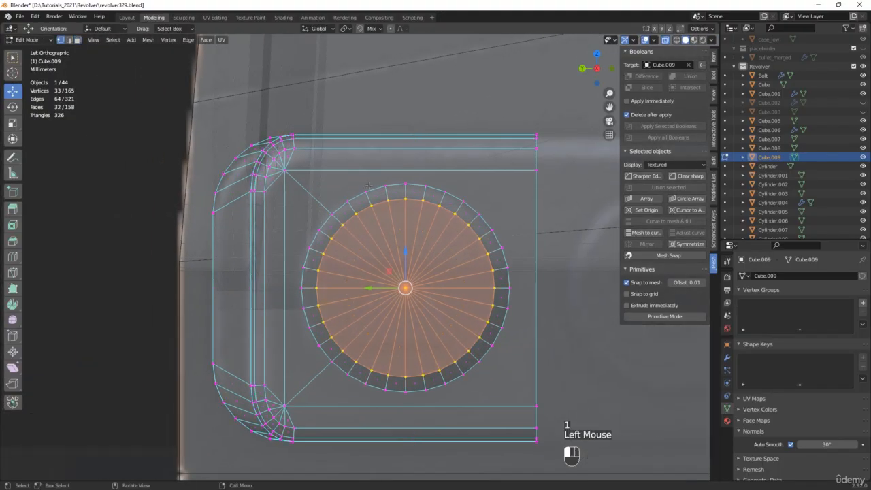
{"action": "left_click_drag", "start_coordinate": [335, 202], "coordinate": [335, 203]}
{"action": "left_click", "coordinate": [280, 176], "text": "shift"}
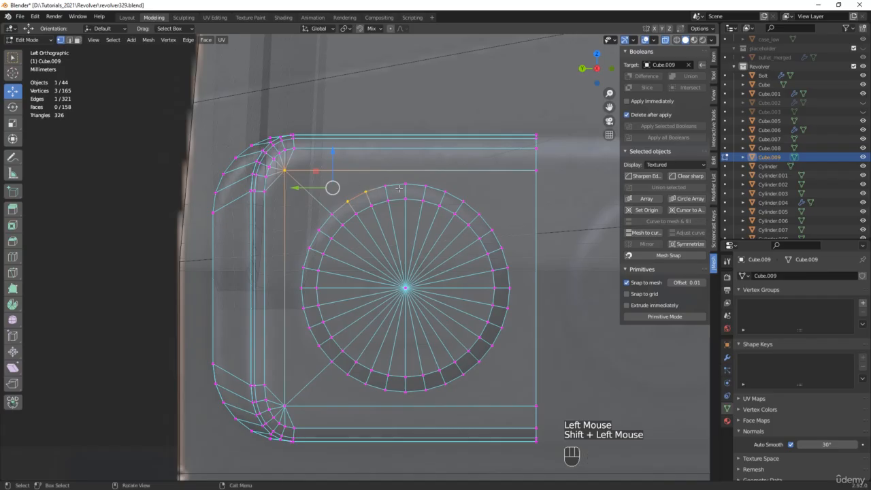
{"action": "key", "text": "j"}
{"action": "left_click_drag", "start_coordinate": [416, 177], "coordinate": [371, 192]}
{"action": "left_click", "coordinate": [287, 174], "text": "shift"}
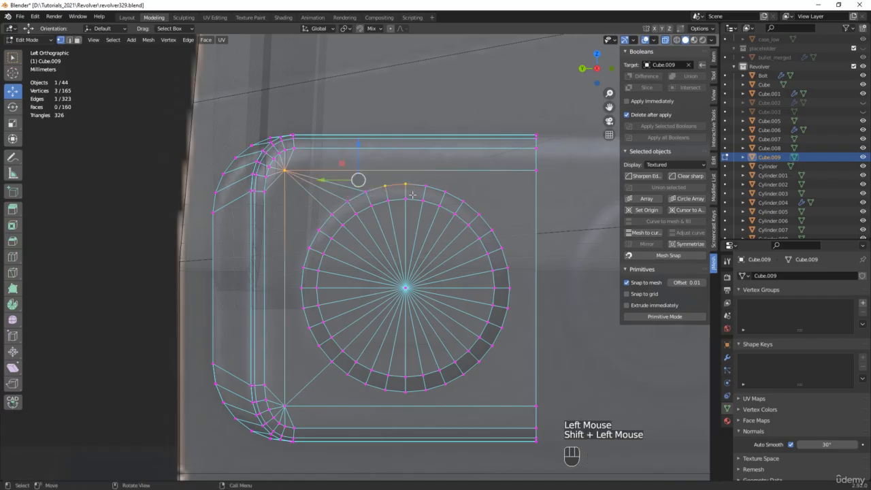
{"action": "key", "text": "j"}
Step: Connect the round button's upper-right rim vertices, down to the rightmost one, to the upper-right corner of the pad face
{"action": "left_click_drag", "start_coordinate": [462, 176], "coordinate": [416, 194]}
{"action": "left_click", "coordinate": [542, 166], "text": "shift"}
{"action": "key", "text": "j"}
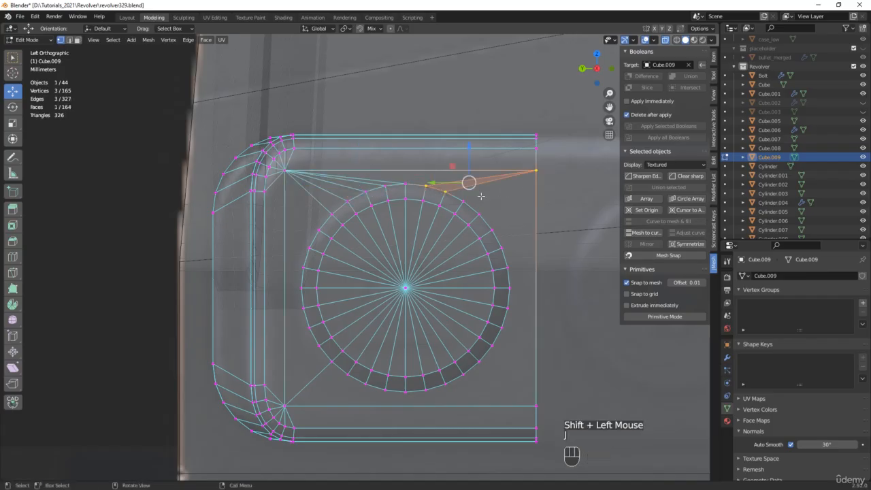
{"action": "left_click_drag", "start_coordinate": [499, 192], "coordinate": [461, 216]}
{"action": "left_click", "coordinate": [539, 168], "text": "shift"}
{"action": "key", "text": "j"}
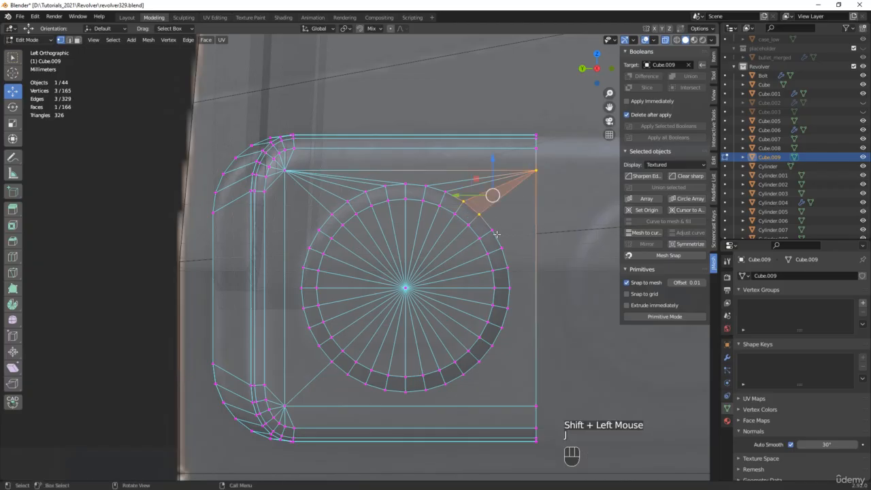
{"action": "left_click_drag", "start_coordinate": [514, 222], "coordinate": [489, 256]}
{"action": "left_click_drag", "start_coordinate": [547, 168], "coordinate": [527, 184], "text": "shift"}
{"action": "key", "text": "j"}
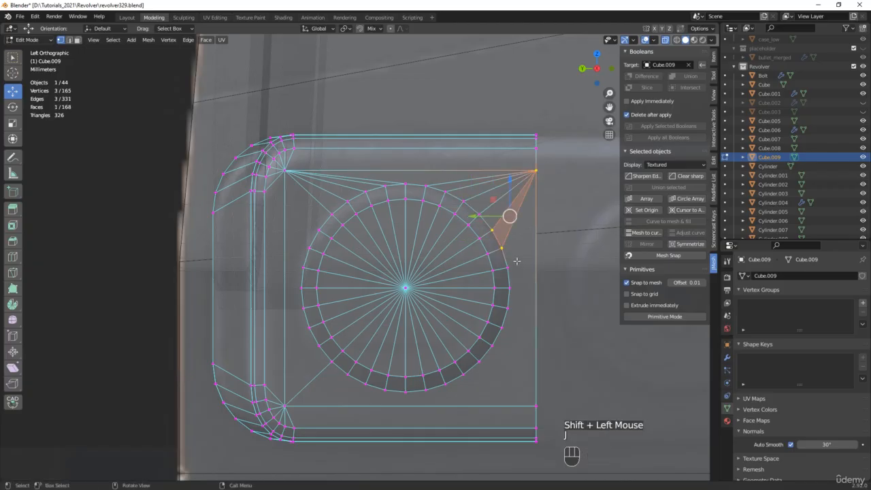
{"action": "left_click_drag", "start_coordinate": [521, 257], "coordinate": [499, 297]}
{"action": "left_click_drag", "start_coordinate": [544, 165], "coordinate": [530, 183], "text": "shift"}
{"action": "key", "text": "j"}
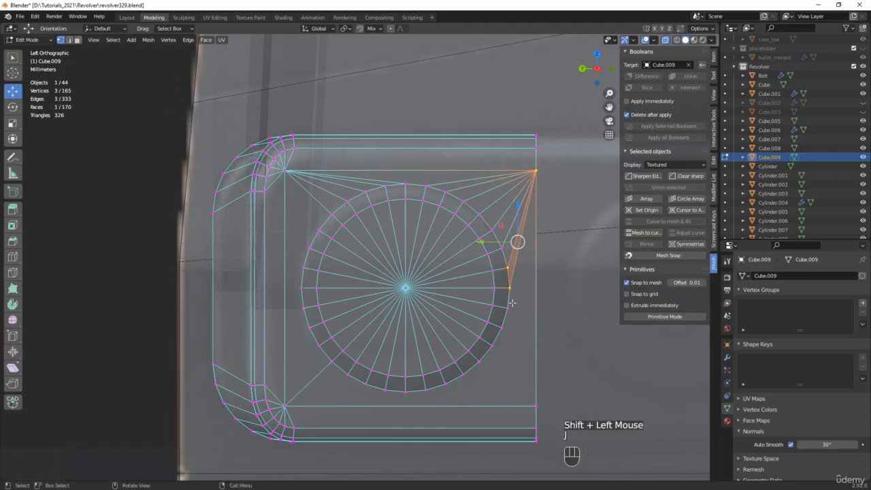
Step: Connect the button's lower-right rim vertices, down to its lowest one, to the lower-right corner of the pad face
{"action": "left_click_drag", "start_coordinate": [518, 299], "coordinate": [498, 335]}
{"action": "left_click_drag", "start_coordinate": [542, 406], "coordinate": [529, 416], "text": "shift"}
{"action": "key", "text": "j"}
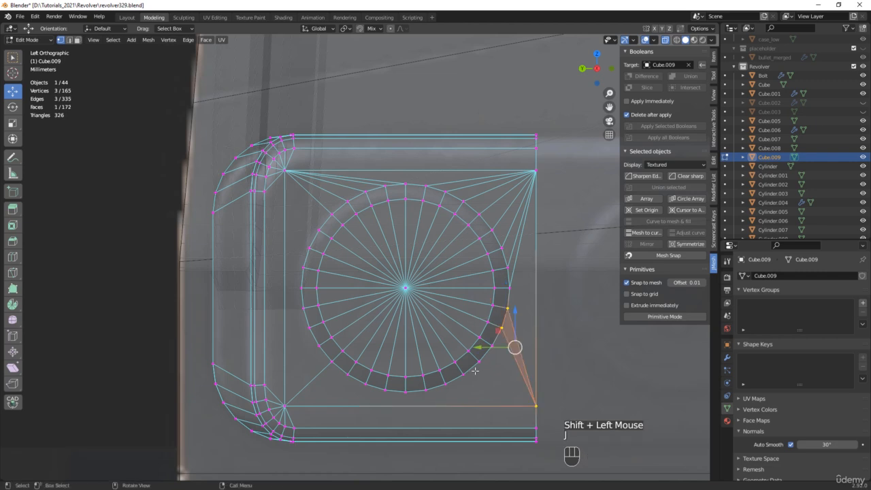
{"action": "mouse_move", "coordinate": [488, 368]}
{"action": "left_mouse_down"}
{"action": "mouse_move", "coordinate": [484, 354]}
{"action": "mouse_move", "coordinate": [497, 338]}
{"action": "mouse_move", "coordinate": [474, 369]}
{"action": "left_mouse_up"}
{"action": "left_click_drag", "start_coordinate": [542, 400], "coordinate": [525, 411], "text": "shift"}
{"action": "key", "text": "j"}
{"action": "left_click_drag", "start_coordinate": [445, 389], "coordinate": [478, 370]}
{"action": "left_click_drag", "start_coordinate": [546, 394], "coordinate": [530, 413], "text": "shift"}
{"action": "key", "text": "j"}
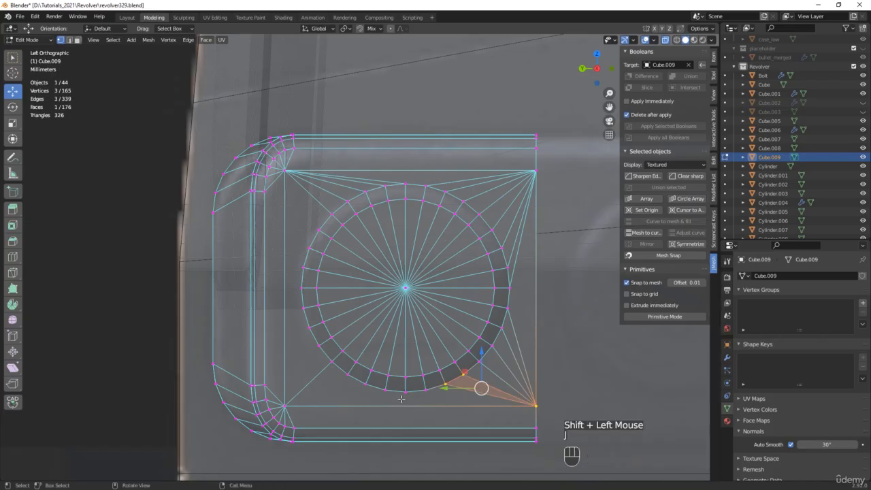
{"action": "left_click_drag", "start_coordinate": [401, 399], "coordinate": [433, 386]}
{"action": "left_click_drag", "start_coordinate": [544, 395], "coordinate": [525, 410], "text": "shift"}
{"action": "key", "text": "j"}
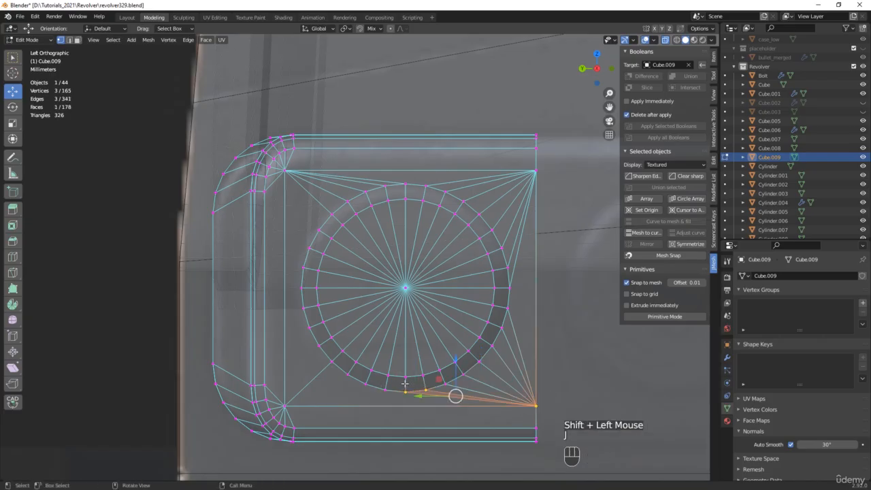
Step: Connect the button's lower-left rim vertices, up to its leftmost one, to the lower-left inner corner of the pad face
{"action": "left_click_drag", "start_coordinate": [386, 380], "coordinate": [352, 398]}
{"action": "left_click_drag", "start_coordinate": [293, 396], "coordinate": [278, 412], "text": "shift"}
{"action": "key", "text": "j"}
{"action": "left_click_drag", "start_coordinate": [353, 370], "coordinate": [278, 412]}
{"action": "key", "text": "j"}
{"action": "left_click_drag", "start_coordinate": [302, 323], "coordinate": [322, 346]}
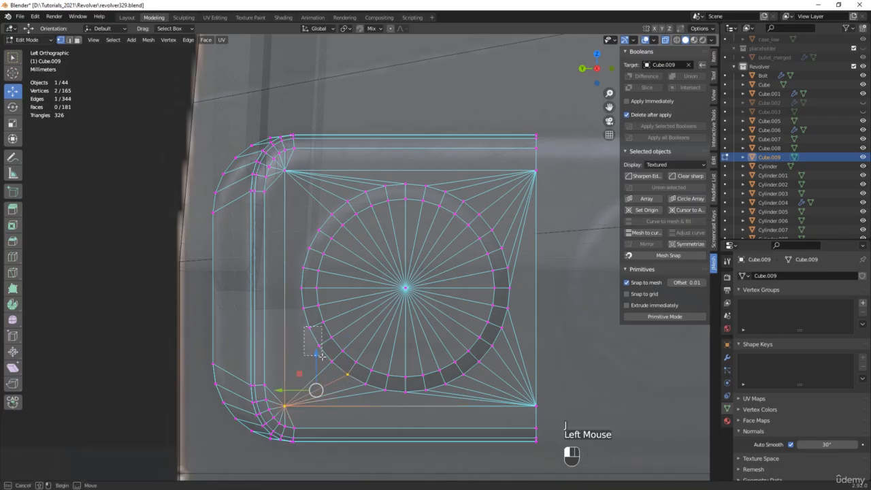
{"action": "left_click", "coordinate": [285, 406], "text": "shift"}
{"action": "key", "text": "j"}
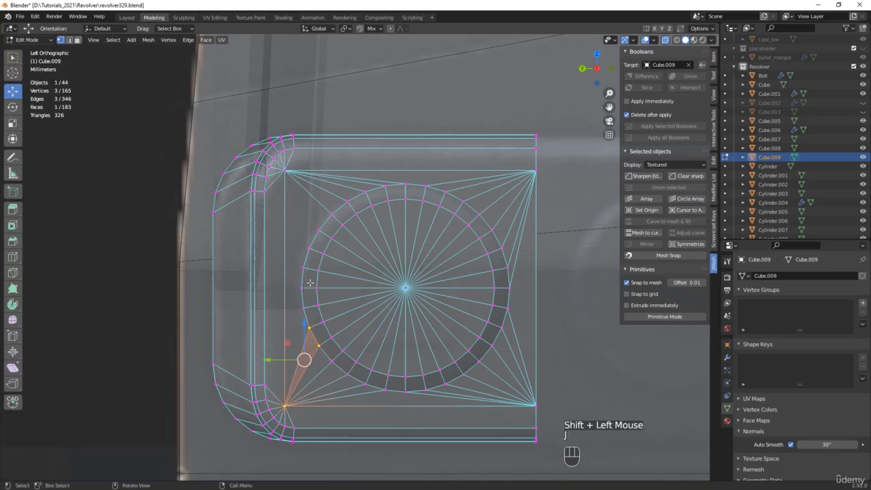
{"action": "left_click_drag", "start_coordinate": [309, 283], "coordinate": [296, 314]}
{"action": "left_click", "coordinate": [284, 407], "text": "shift"}
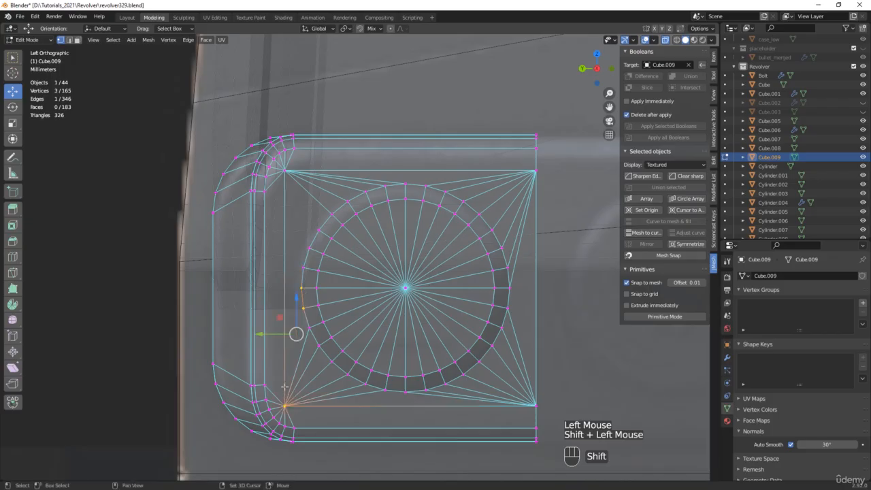
{"action": "key", "text": "j"}
Step: Connect the remaining left rim vertices of the button to the upper-left inner corner and turn off X-ray
{"action": "left_click_drag", "start_coordinate": [315, 240], "coordinate": [297, 273]}
{"action": "left_click", "coordinate": [284, 171], "text": "shift"}
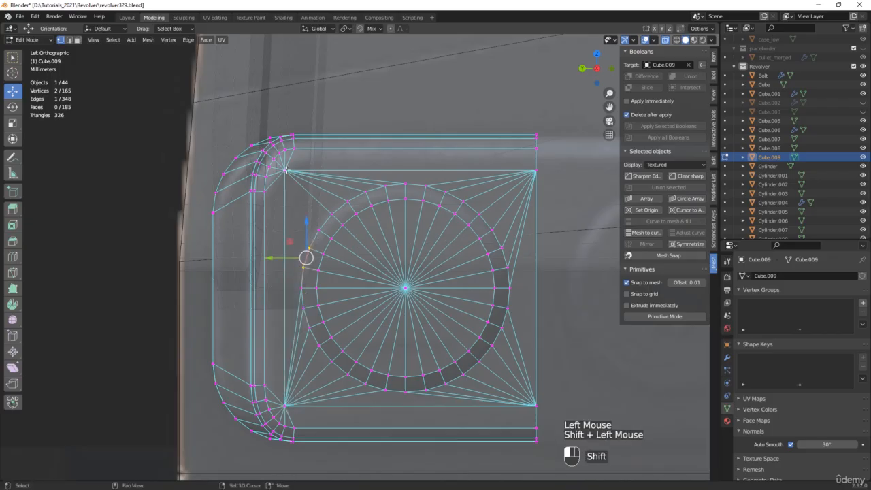
{"action": "key", "text": "j"}
{"action": "left_click", "coordinate": [319, 230]}
{"action": "left_click", "coordinate": [284, 171], "text": "shift"}
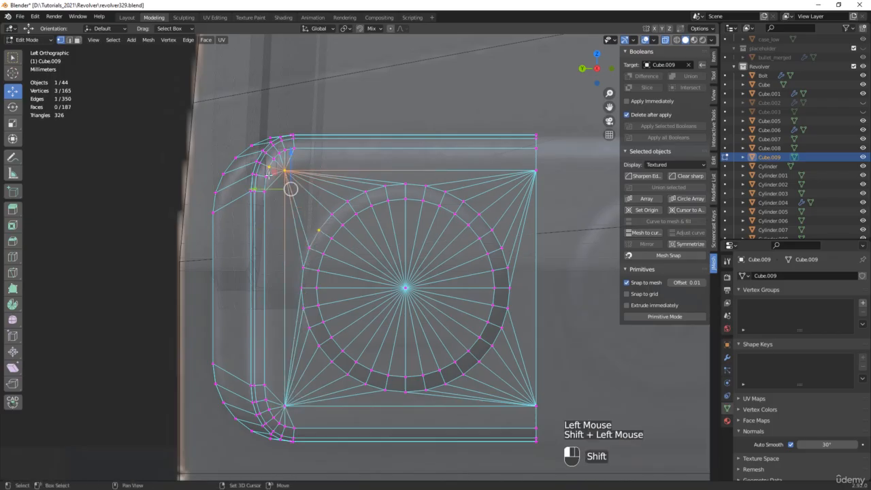
{"action": "key", "text": "j"}
{"action": "key", "text": "alt+z"}
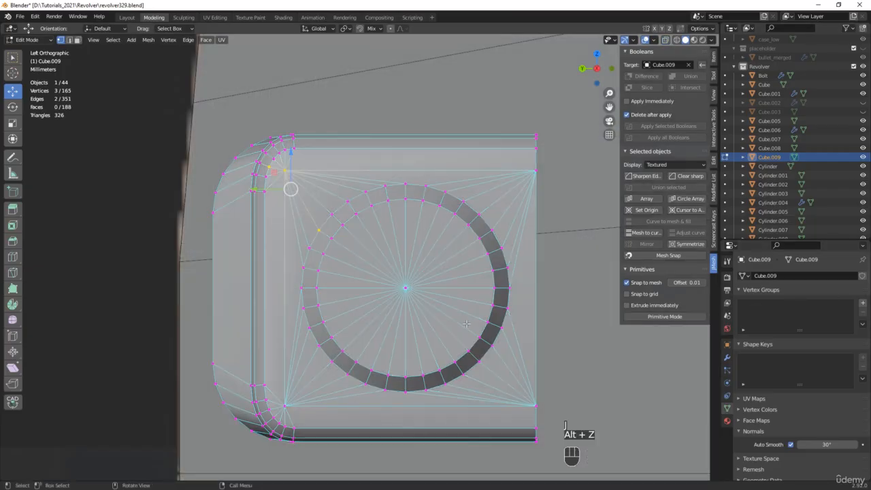
Step: Delete the flat cap face on the cut end of the pad half
{"action": "mouse_move", "coordinate": [542, 283]}
{"action": "middle_mouse_down"}
{"action": "mouse_move", "coordinate": [517, 284]}
{"action": "mouse_move", "coordinate": [542, 283]}
{"action": "middle_mouse_up"}
{"action": "key", "text": "Tab"}
{"action": "key", "text": "Tab"}
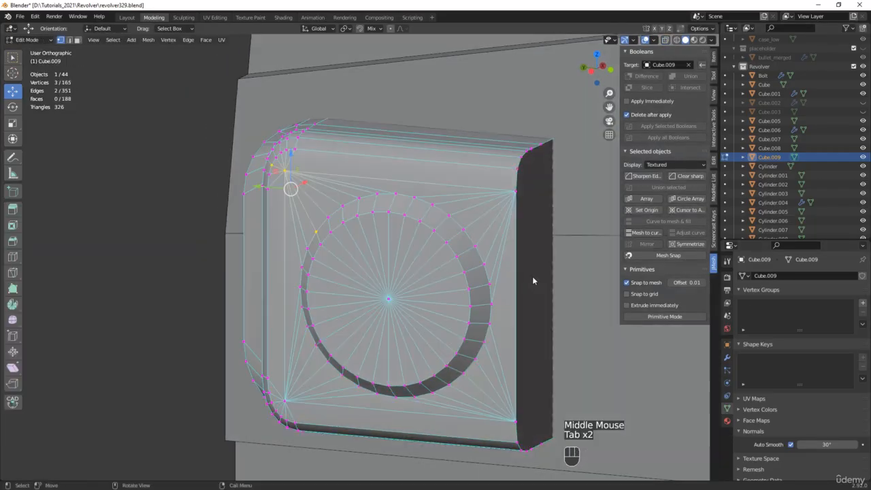
{"action": "key", "text": "3"}
{"action": "left_click", "coordinate": [532, 278]}
{"action": "key", "text": "x"}
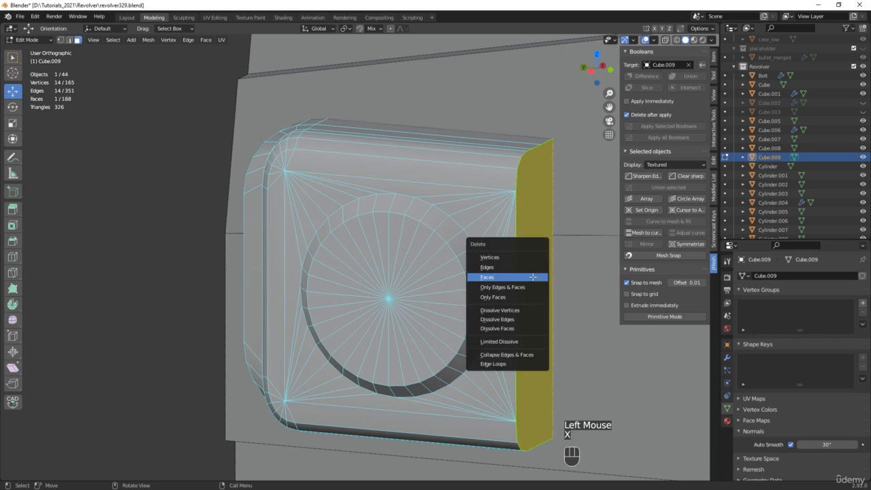
{"action": "left_click", "coordinate": [533, 278]}
Step: Set the pad's origin to the vertical front edge at its open end
{"action": "key", "text": "2"}
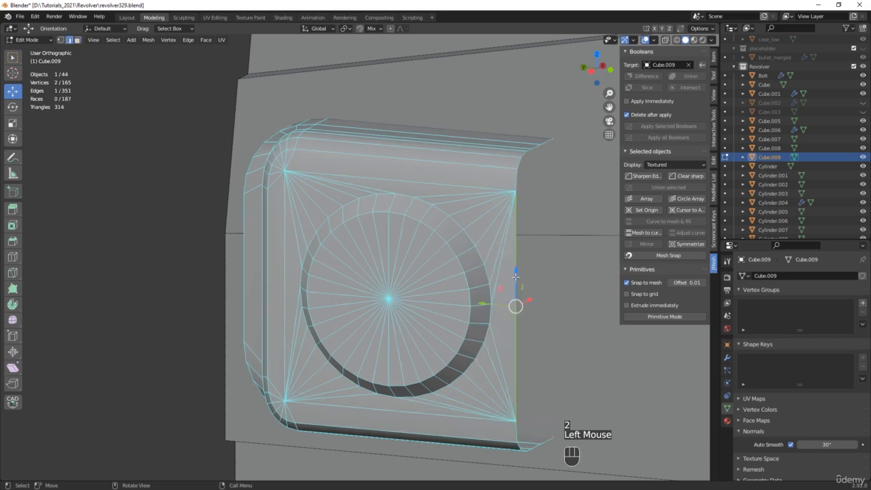
{"action": "key", "text": "alt+q"}
{"action": "left_click", "coordinate": [515, 278]}
{"action": "key", "text": "Tab"}
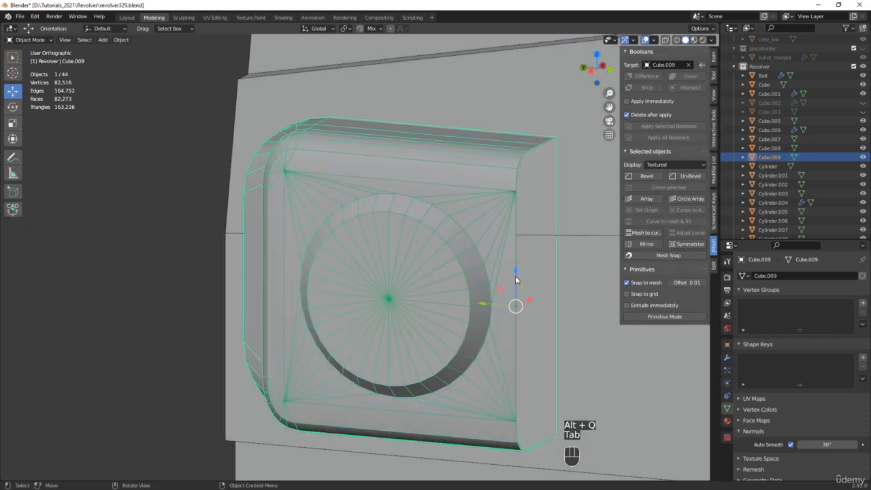
Step: Mirror the pad half along Y only with a Mirror modifier and apply the modifier
{"action": "left_click", "coordinate": [727, 356]}
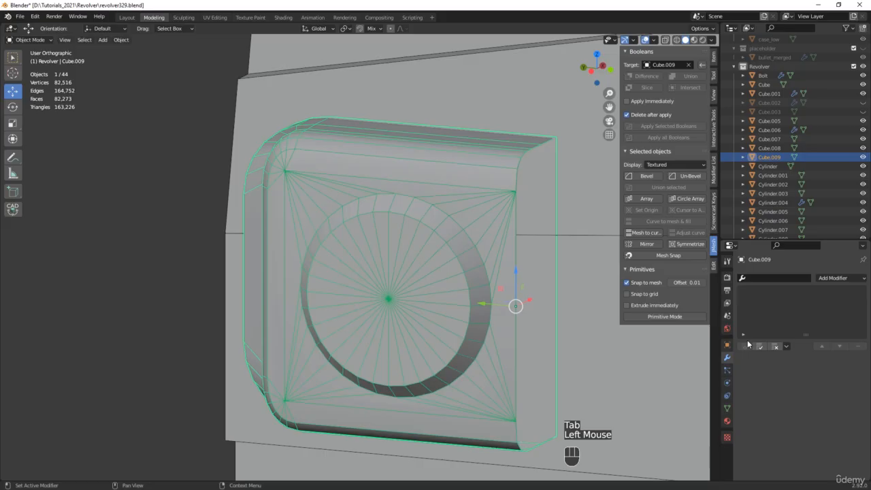
{"action": "left_click", "coordinate": [827, 278]}
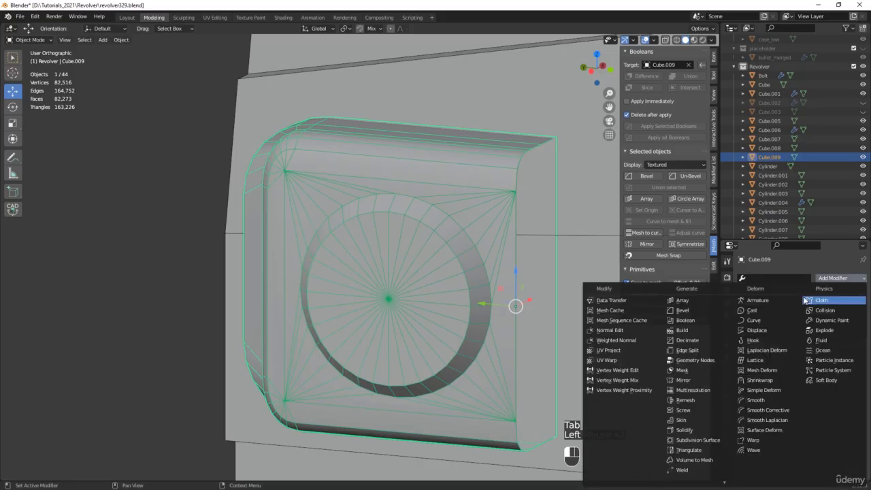
{"action": "left_click", "coordinate": [683, 380]}
{"action": "left_click", "coordinate": [742, 395]}
{"action": "left_click", "coordinate": [742, 405]}
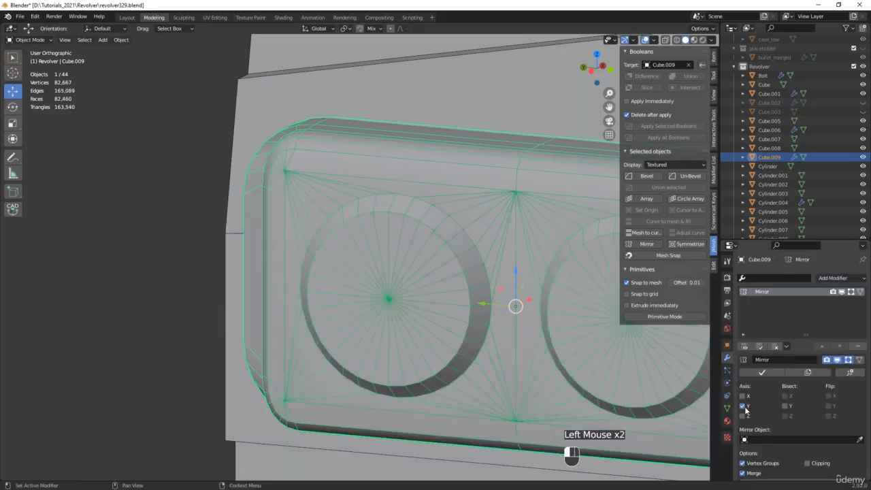
{"action": "middle_click_drag", "start_coordinate": [481, 281], "coordinate": [408, 247]}
{"action": "scroll", "coordinate": [491, 268], "scroll_direction": "down", "scroll_amount": 2}
{"action": "key", "text": "alt+z"}
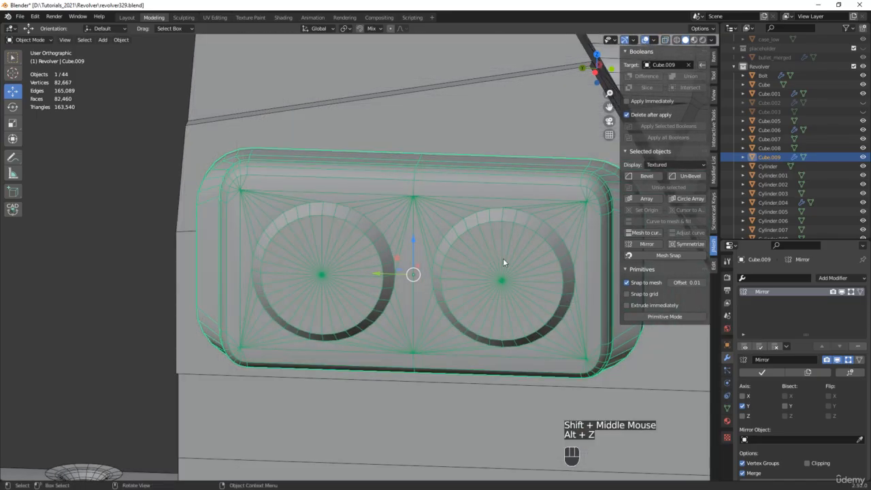
{"action": "left_click", "coordinate": [762, 372]}
Step: Duplicate the left button's front faces in place and separate them into their own object
{"action": "middle_click_drag", "start_coordinate": [353, 272], "coordinate": [330, 280]}
{"action": "key", "text": "Tab"}
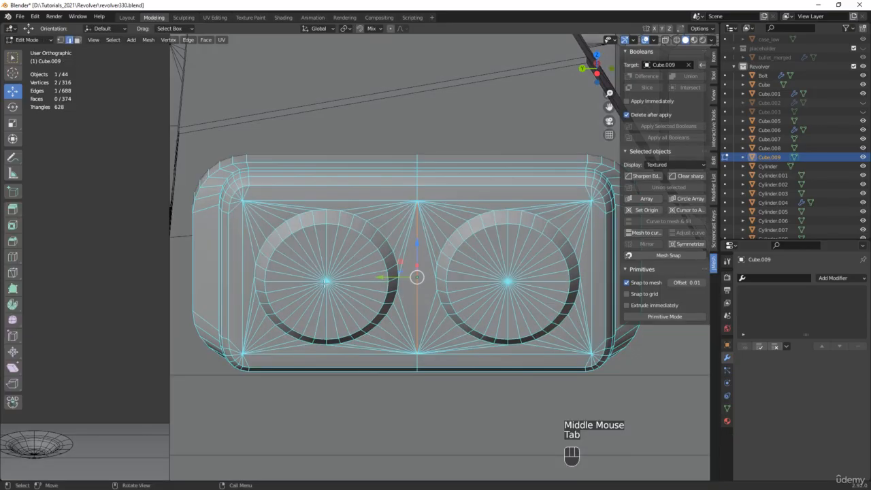
{"action": "key", "text": "1"}
{"action": "left_click", "coordinate": [325, 281]}
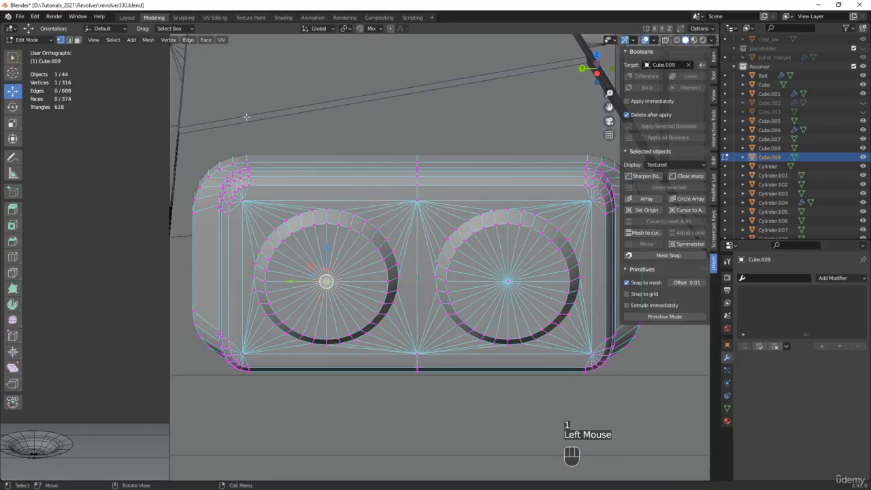
{"action": "left_click", "coordinate": [78, 40], "text": "ctrl"}
{"action": "key", "text": "shift+d"}
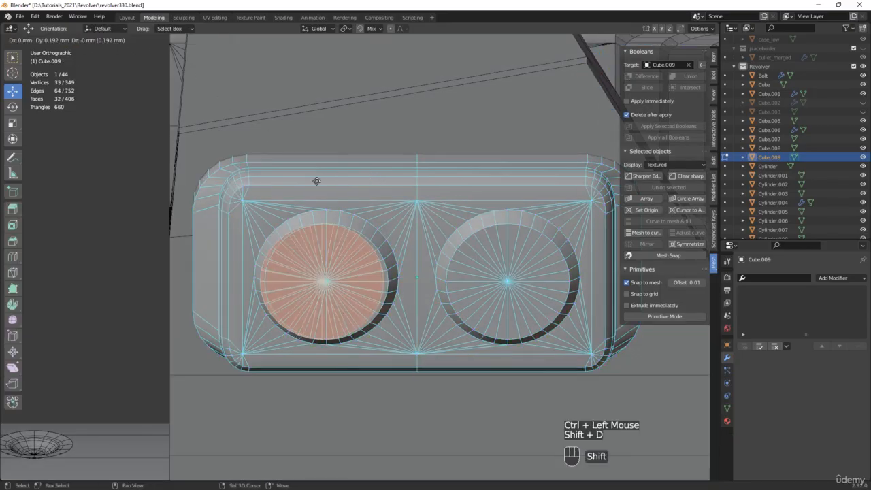
{"action": "right_click", "coordinate": [368, 228]}
{"action": "key", "text": "p"}
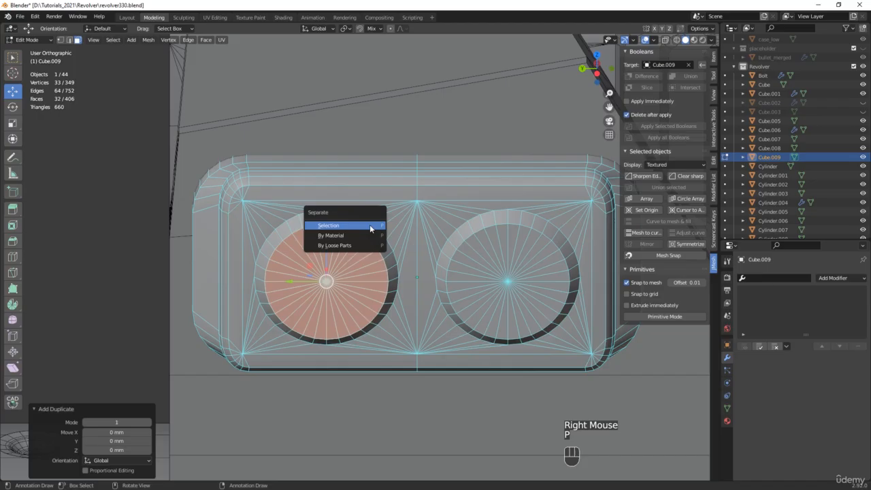
{"action": "left_click", "coordinate": [369, 225]}
Step: Set the separated disc's origin to its centre and move it about -0.48 mm along X, off the button
{"action": "key", "text": "Tab"}
{"action": "left_click", "coordinate": [341, 256]}
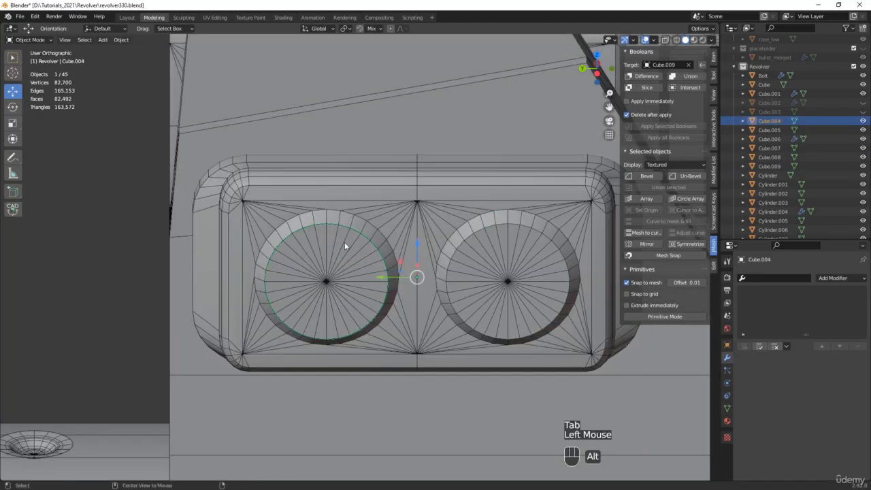
{"action": "key", "text": "alt+q"}
{"action": "middle_click_drag", "start_coordinate": [342, 230], "coordinate": [340, 281], "text": "alt"}
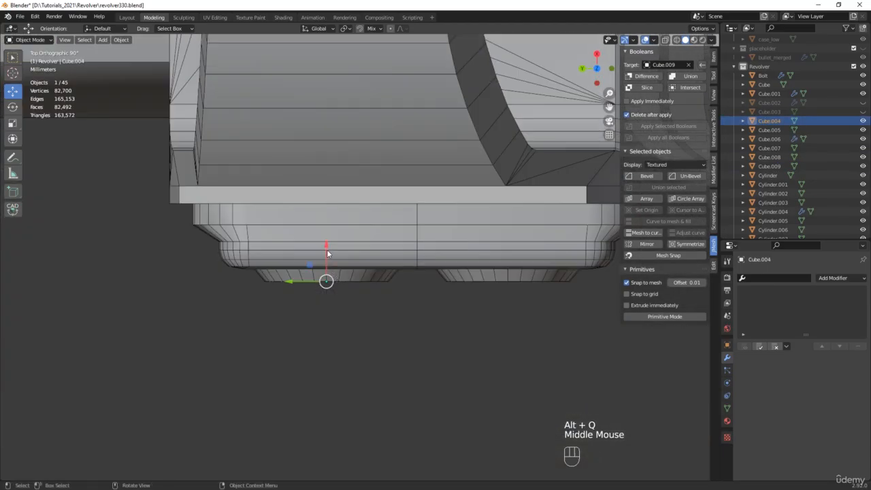
{"action": "left_click_drag", "start_coordinate": [327, 253], "coordinate": [353, 314]}
{"action": "middle_click_drag", "start_coordinate": [353, 314], "coordinate": [303, 292], "text": "alt"}
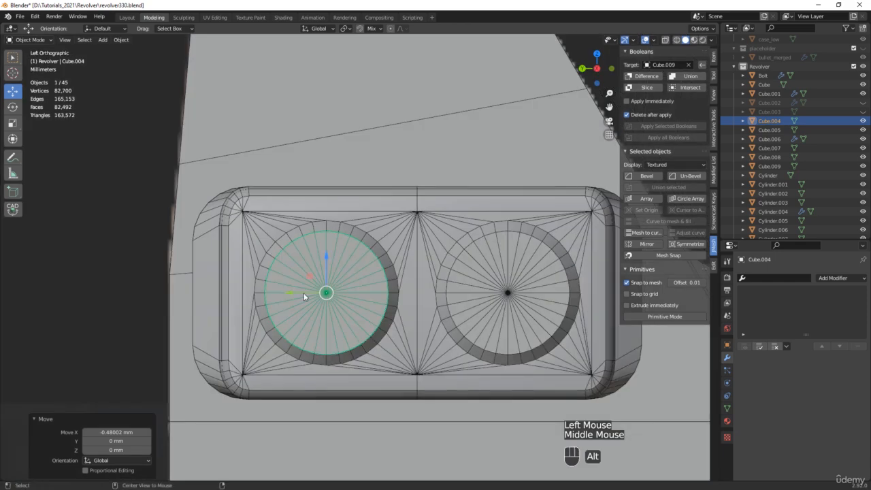
Step: Dissolve the disc's centre vertex to leave a single round face
{"action": "scroll", "coordinate": [306, 292], "scroll_direction": "up", "scroll_amount": 2}
{"action": "key", "text": "Tab"}
{"action": "key", "text": "1"}
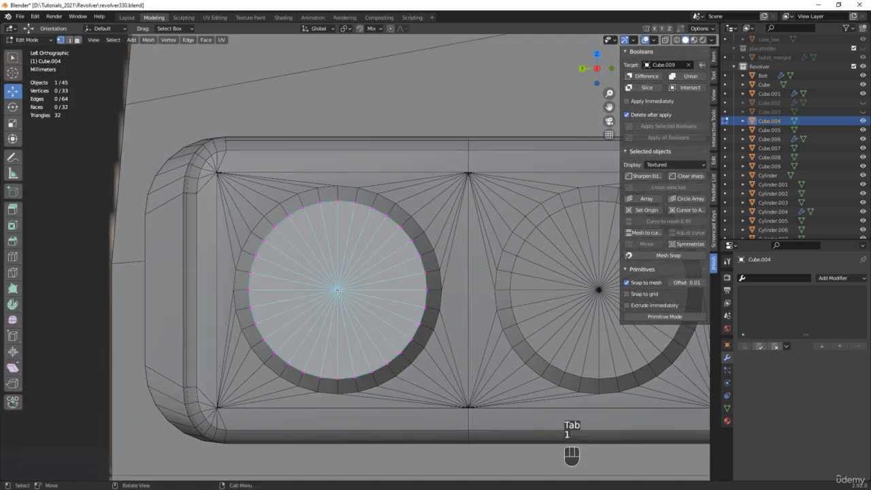
{"action": "key", "text": "x"}
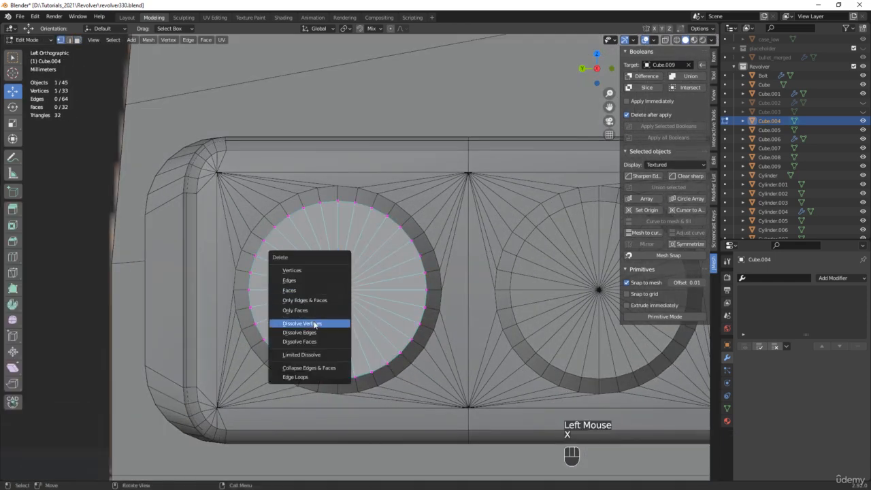
{"action": "left_click", "coordinate": [315, 324]}
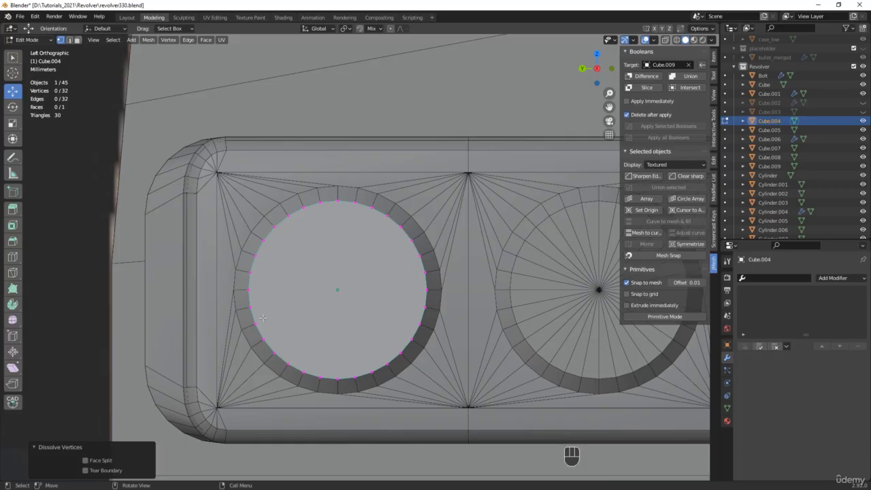
Step: Connect the disc's topmost vertex and two lower side vertices with three edges to cut a triangle into the disc
{"action": "left_click", "coordinate": [254, 324]}
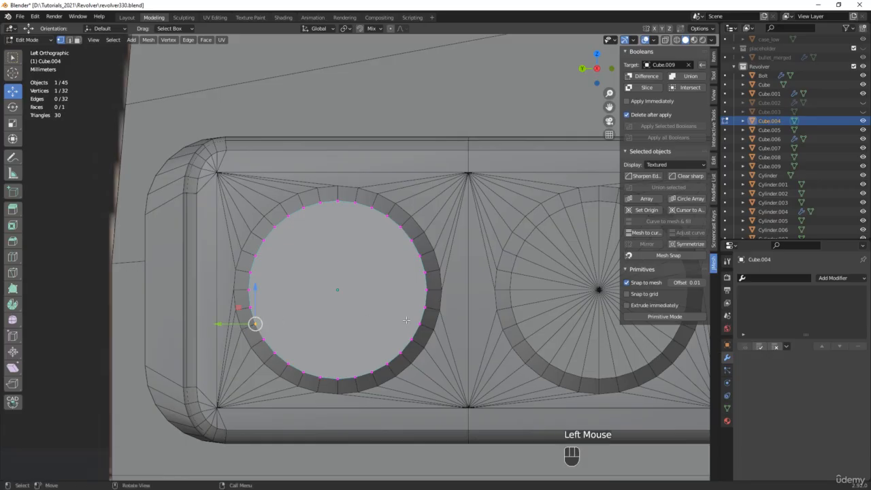
{"action": "left_click", "coordinate": [419, 326], "text": "shift"}
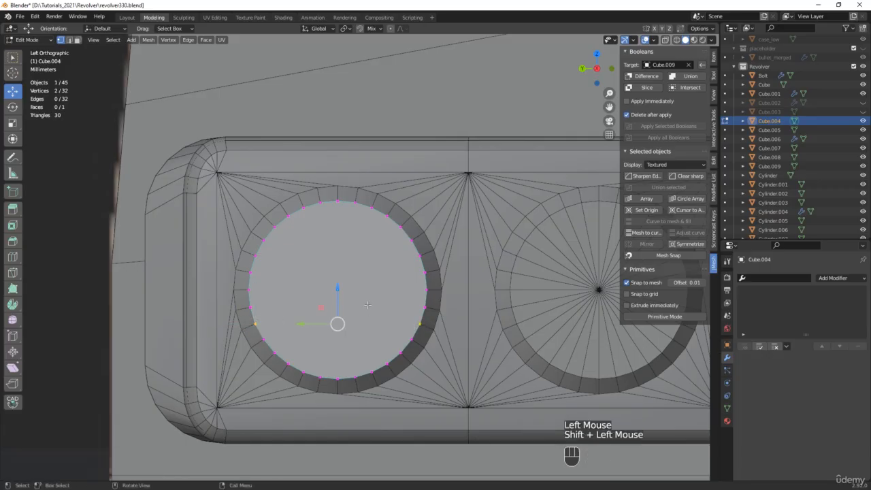
{"action": "key", "text": "j"}
{"action": "left_click", "coordinate": [265, 321]}
{"action": "left_click", "coordinate": [339, 194], "text": "shift"}
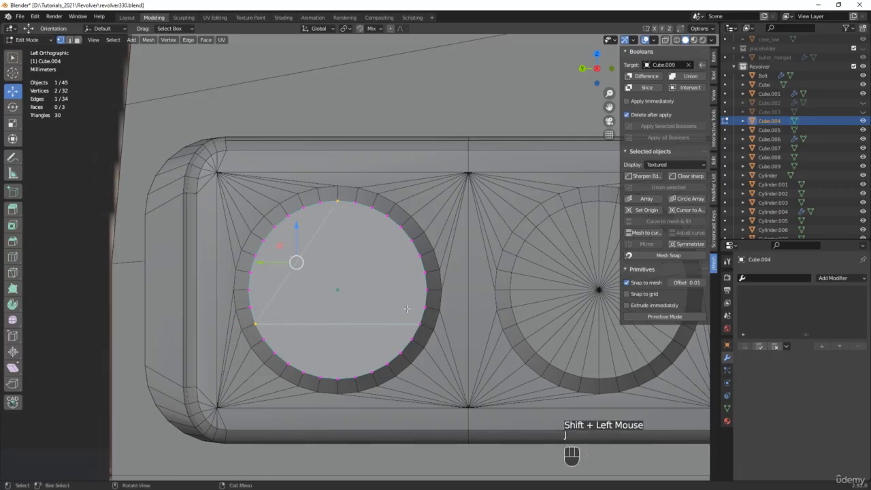
{"action": "left_click", "coordinate": [419, 323]}
{"action": "left_click", "coordinate": [338, 201], "text": "shift"}
{"action": "key", "text": "j"}
Step: Delete the three disc faces surrounding the triangle, keeping only the triangle face
{"action": "key", "text": "3"}
{"action": "left_click", "coordinate": [400, 262]}
{"action": "left_click", "coordinate": [398, 250]}
{"action": "left_click", "coordinate": [336, 249], "text": "shift"}
{"action": "left_click", "coordinate": [336, 289], "text": "shift"}
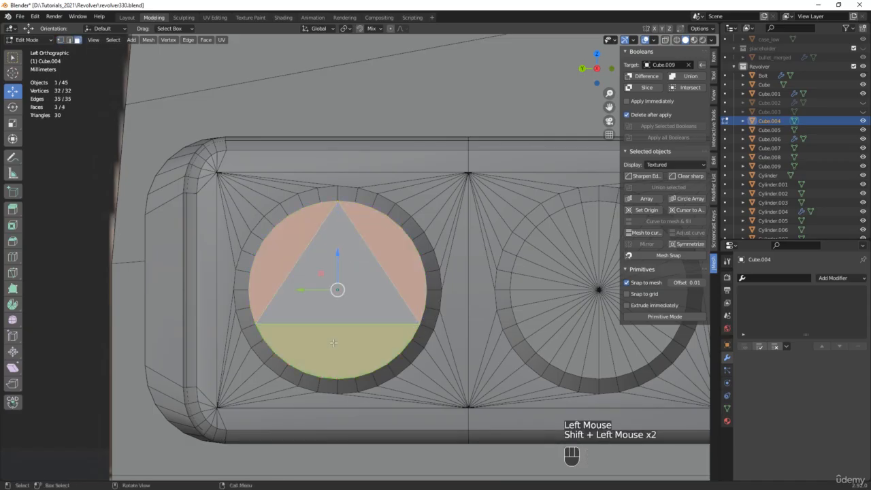
{"action": "key", "text": "x"}
{"action": "left_click", "coordinate": [292, 309]}
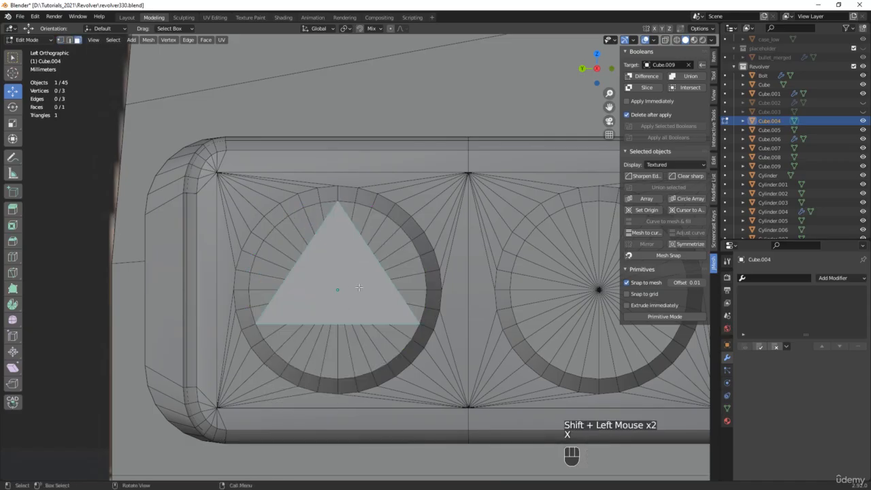
Step: Scale the triangle face to about 0.846 and inset it by about 0.4 mm
{"action": "left_click", "coordinate": [350, 257]}
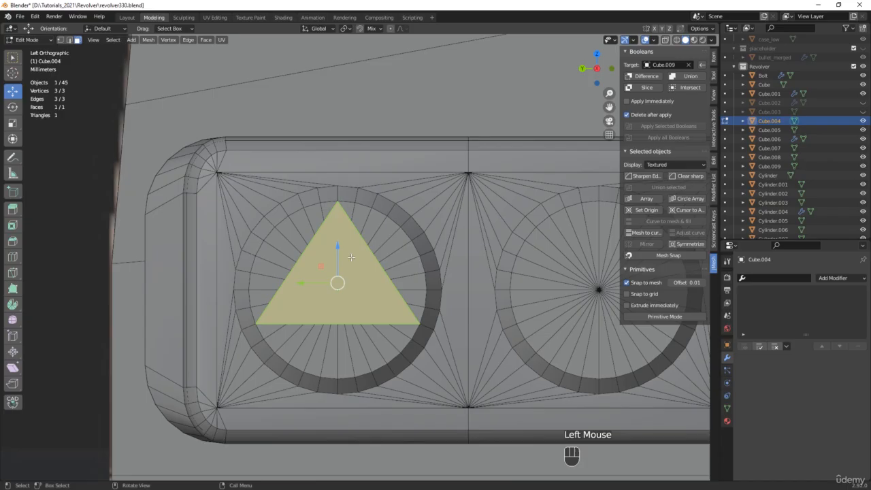
{"action": "key", "text": "s"}
{"action": "left_click", "coordinate": [447, 156]}
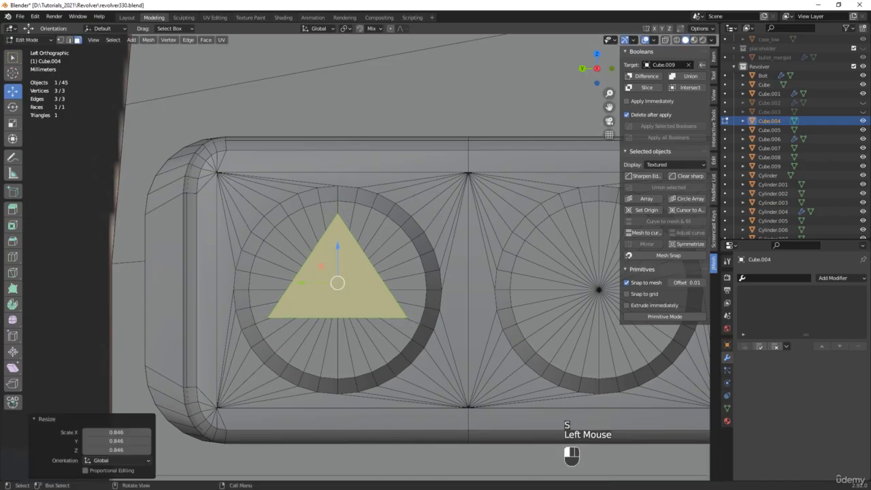
{"action": "key", "text": "i"}
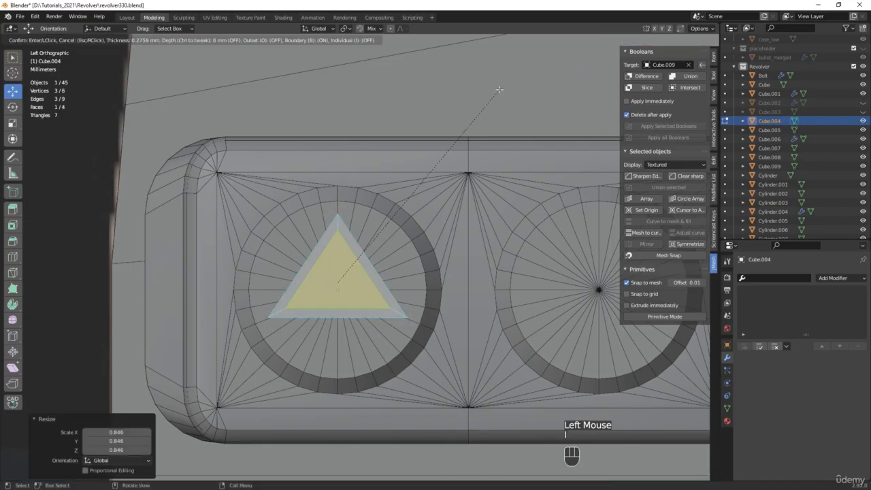
{"action": "left_click", "coordinate": [497, 93]}
Step: Extrude the inner triangle face outward about 0.38 mm and scale it to about 0.876 to taper its sides
{"action": "middle_click_drag", "start_coordinate": [395, 154], "coordinate": [321, 284]}
{"action": "scroll", "coordinate": [320, 284], "scroll_direction": "up", "scroll_amount": 3}
{"action": "key", "text": "e"}
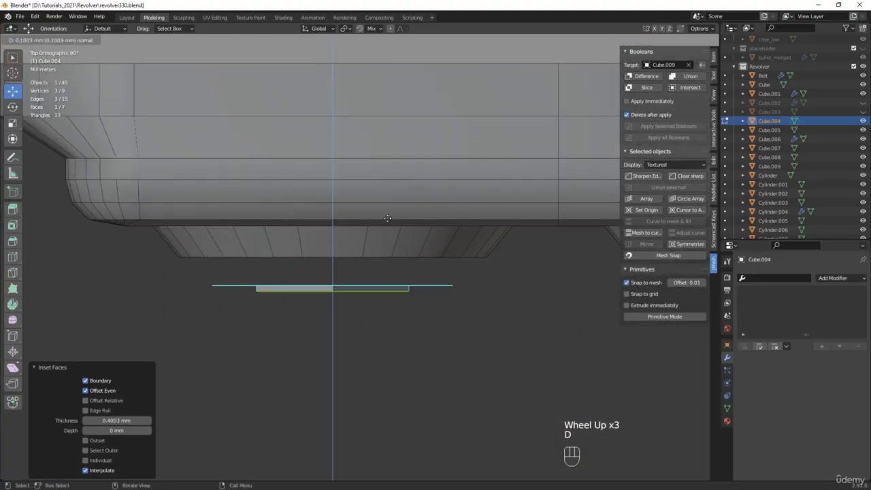
{"action": "left_click", "coordinate": [387, 242]}
{"action": "middle_click_drag", "start_coordinate": [388, 253], "coordinate": [340, 227]}
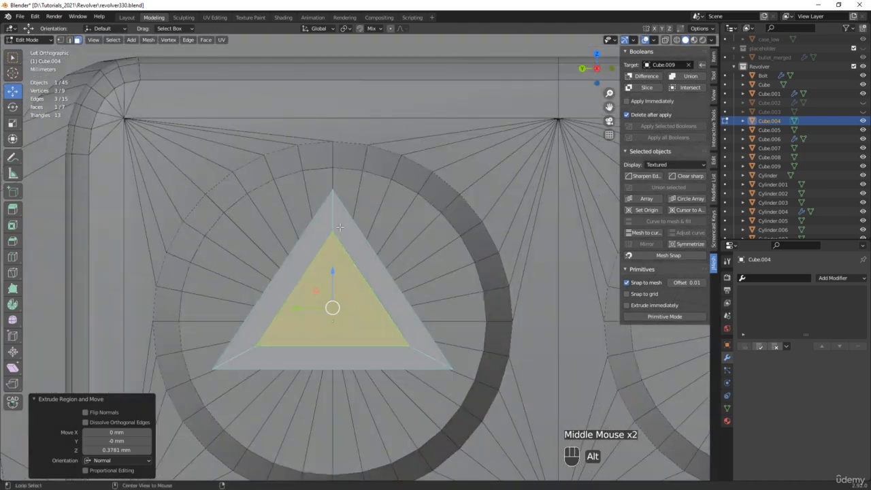
{"action": "key", "text": "s"}
{"action": "left_click", "coordinate": [426, 156]}
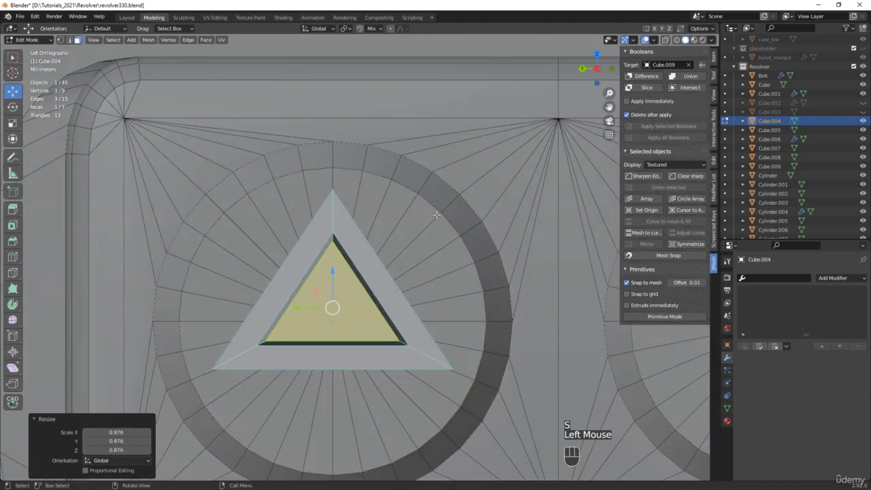
{"action": "middle_click_drag", "start_coordinate": [428, 170], "coordinate": [397, 237]}
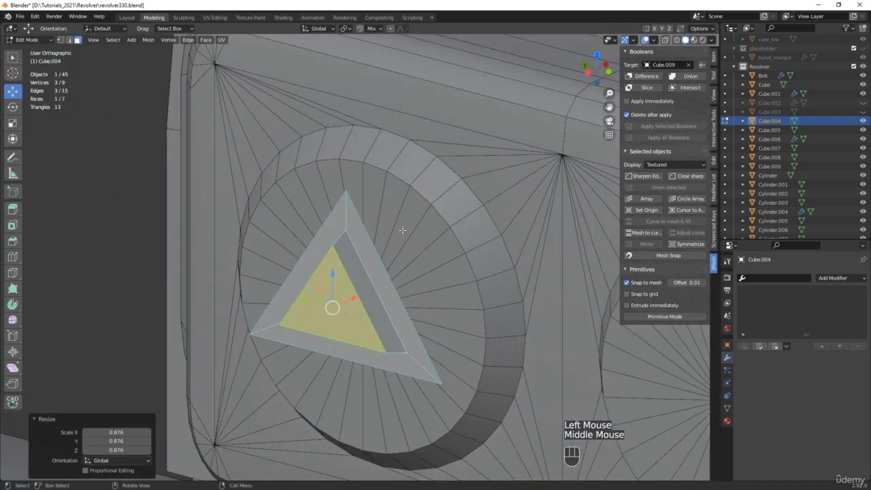
Step: Add a Bevel modifier to the triangle object with an offset of 0.15 mm
{"action": "key", "text": "Tab"}
{"action": "left_click", "coordinate": [646, 176]}
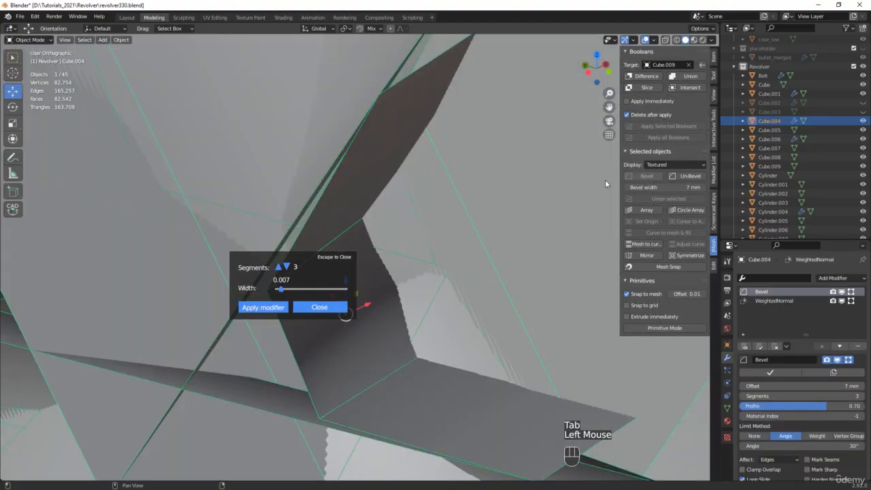
{"action": "left_click", "coordinate": [327, 306]}
{"action": "double_click", "coordinate": [828, 385]}
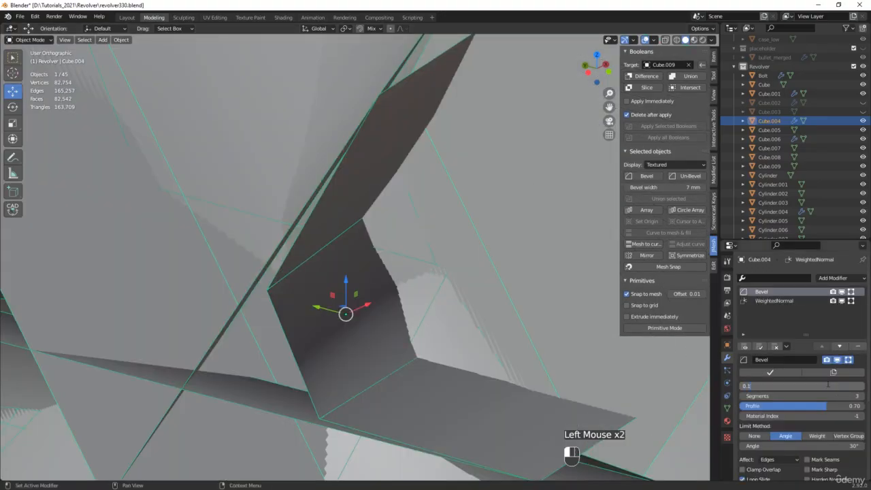
{"action": "type", "text": "0.15"}
{"action": "key", "text": "Return"}
Step: Inspect the triangle's bevelled edges, raise the bevel to 5 segments and turn off the wireframe overlay
{"action": "scroll", "coordinate": [318, 253], "scroll_direction": "up", "scroll_amount": 6}
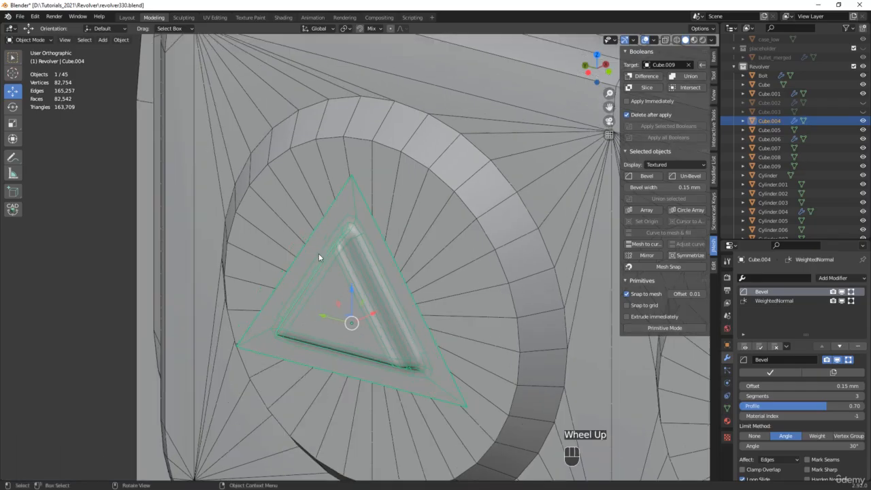
{"action": "scroll", "coordinate": [363, 255], "scroll_direction": "up", "scroll_amount": 2}
{"action": "key", "text": "alt+z"}
{"action": "key", "text": "alt+z"}
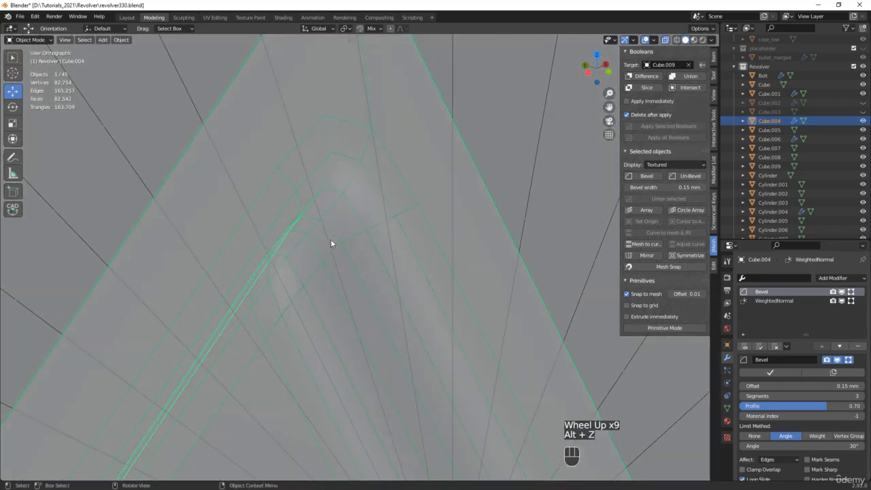
{"action": "scroll", "coordinate": [331, 242], "scroll_direction": "down", "scroll_amount": 1}
{"action": "scroll", "coordinate": [331, 243], "scroll_direction": "down", "scroll_amount": 3}
{"action": "middle_click_drag", "start_coordinate": [294, 303], "coordinate": [325, 296]}
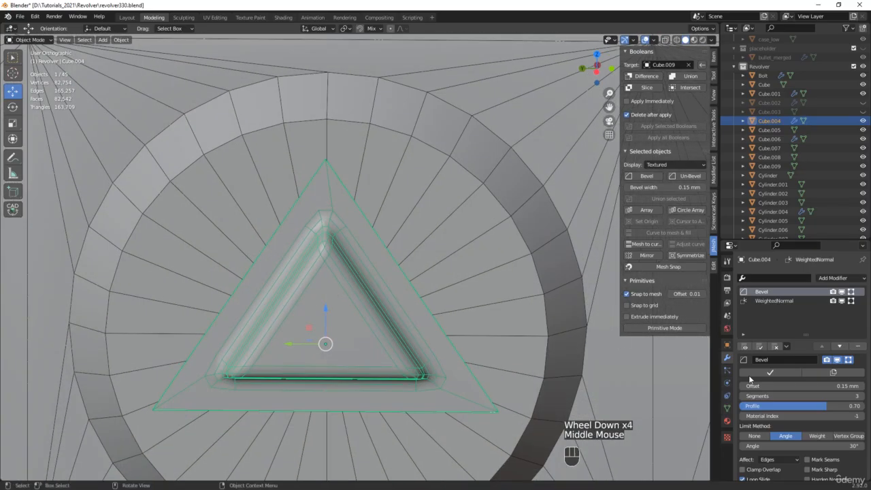
{"action": "left_click", "coordinate": [862, 398]}
{"action": "left_click", "coordinate": [862, 399]}
{"action": "key", "text": "F4"}
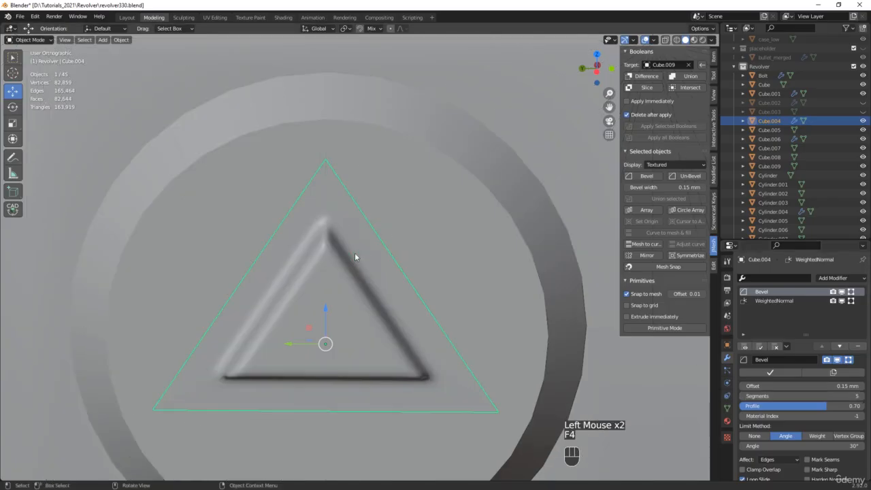
Step: Move the triangle about 0.44 mm along X against the button and about -0.38 mm along Z
{"action": "middle_click_drag", "start_coordinate": [344, 262], "coordinate": [334, 350]}
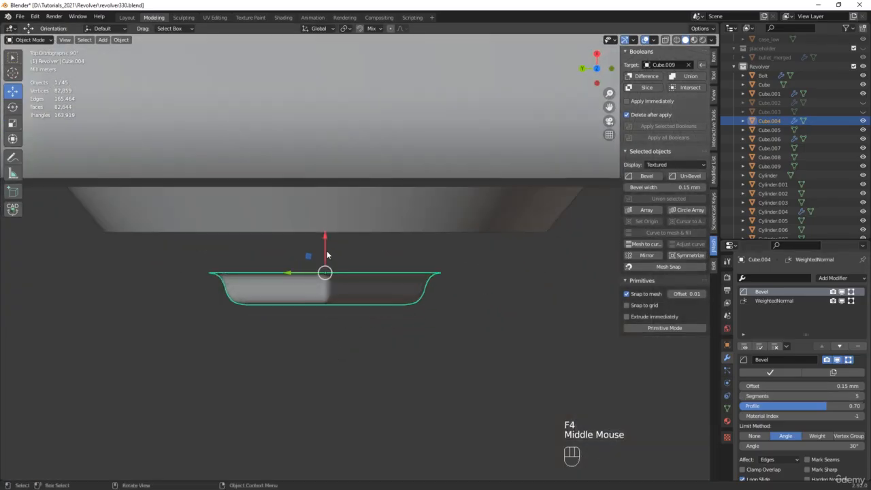
{"action": "left_click_drag", "start_coordinate": [330, 257], "coordinate": [328, 208]}
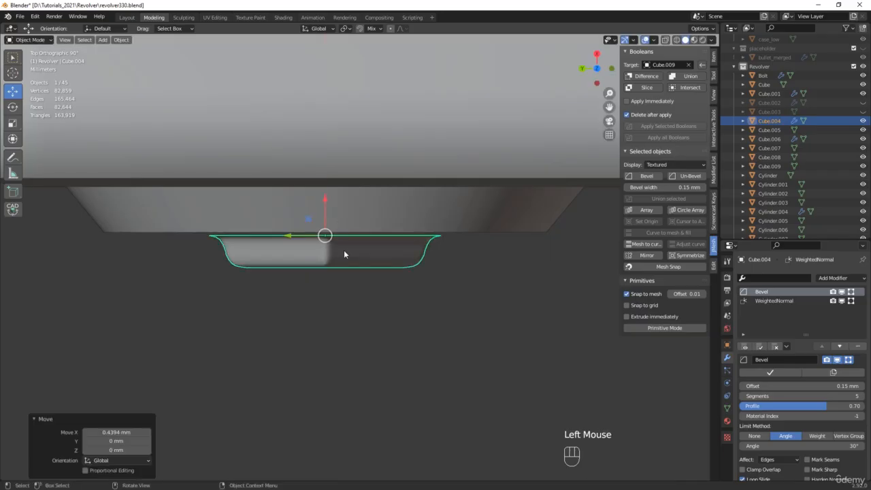
{"action": "scroll", "coordinate": [343, 250], "scroll_direction": "down", "scroll_amount": 3}
{"action": "middle_click_drag", "start_coordinate": [343, 250], "coordinate": [329, 208]}
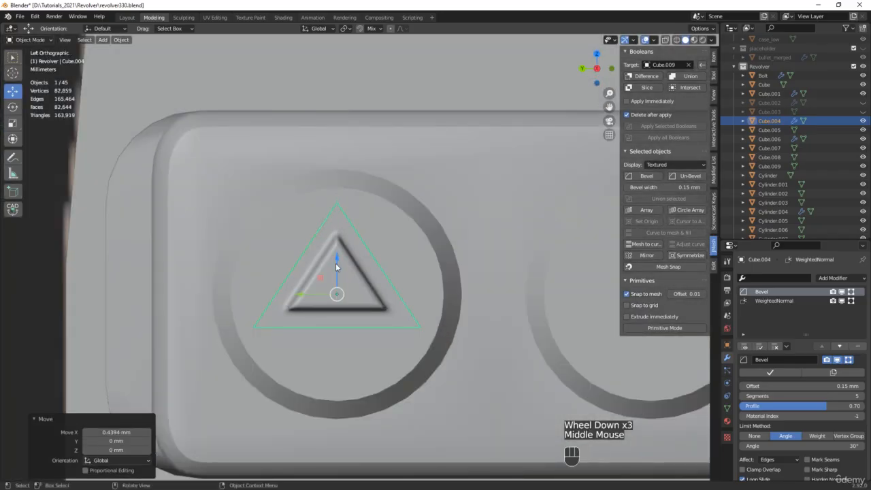
{"action": "left_click_drag", "start_coordinate": [335, 263], "coordinate": [335, 279]}
Step: Duplicate the triangle and move the copy along Y to centre it on the right button, checking against the wireframe
{"action": "scroll", "coordinate": [336, 279], "scroll_direction": "down", "scroll_amount": 1}
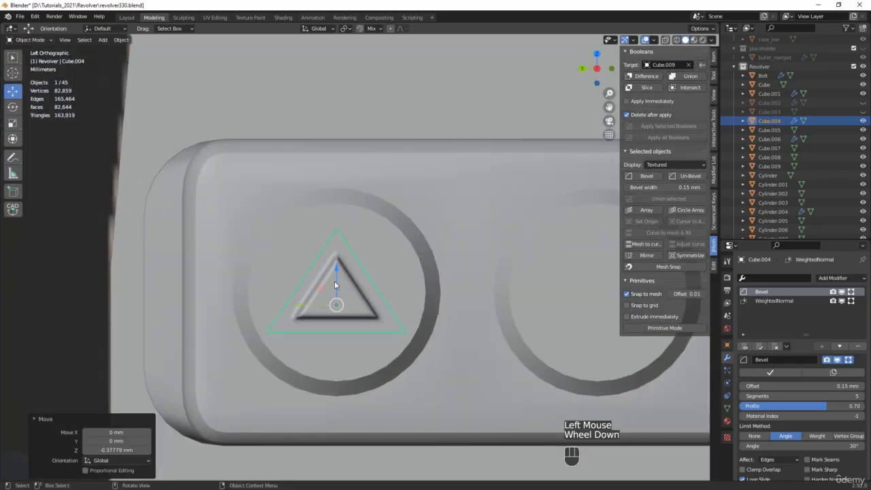
{"action": "scroll", "coordinate": [335, 285], "scroll_direction": "down", "scroll_amount": 2}
{"action": "key", "text": "shift+d"}
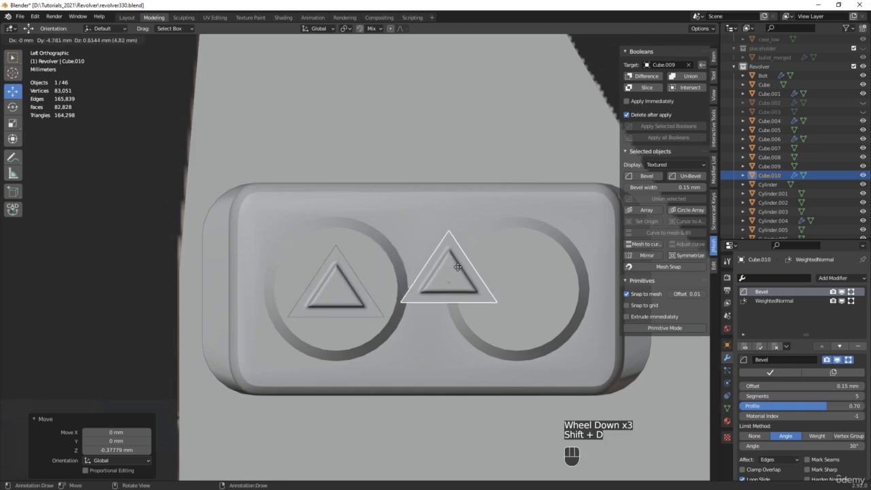
{"action": "right_click", "coordinate": [456, 266]}
{"action": "middle_click_drag", "start_coordinate": [412, 275], "coordinate": [307, 264], "text": "shift"}
{"action": "left_click_drag", "start_coordinate": [201, 280], "coordinate": [388, 299]}
{"action": "key", "text": "F4"}
{"action": "scroll", "coordinate": [411, 260], "scroll_direction": "up", "scroll_amount": 3}
{"action": "scroll", "coordinate": [413, 296], "scroll_direction": "down", "scroll_amount": 2}
{"action": "middle_click_drag", "start_coordinate": [414, 295], "coordinate": [410, 313]}
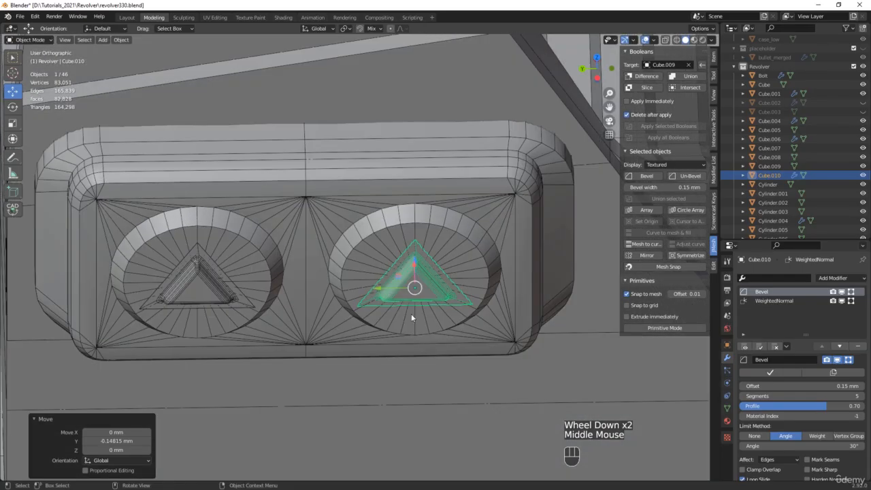
Step: Rotate the copied triangle by -180° around X so that it points downward
{"action": "key", "text": "e"}
{"action": "left_click_drag", "start_coordinate": [402, 268], "coordinate": [460, 356]}
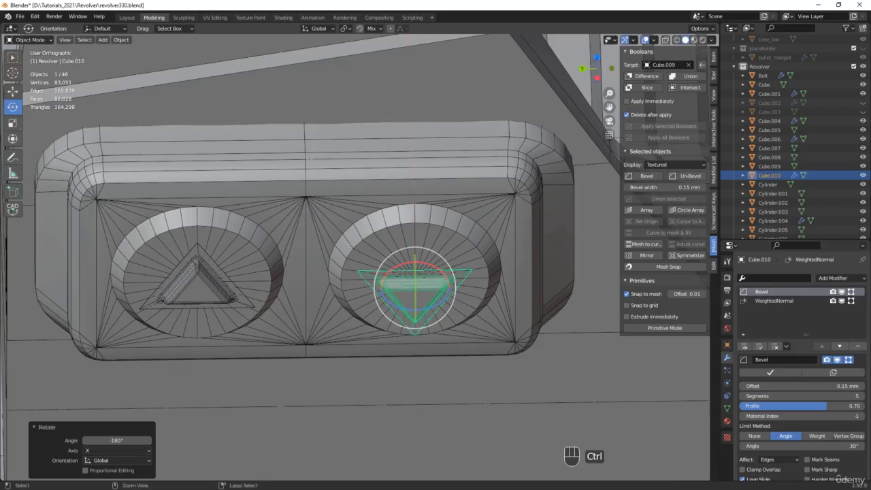
{"action": "middle_click_drag", "start_coordinate": [449, 326], "coordinate": [423, 290]}
{"action": "scroll", "coordinate": [423, 290], "scroll_direction": "up", "scroll_amount": 2}
Step: Raise the inverted triangle about 0.95 mm along Z on the right button and turn off the wireframe overlay
{"action": "key", "text": "w"}
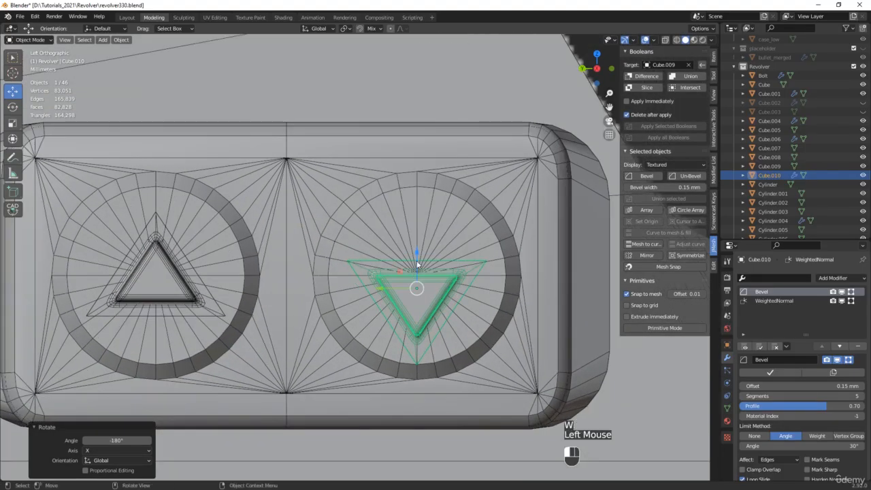
{"action": "left_click_drag", "start_coordinate": [414, 261], "coordinate": [422, 234]}
{"action": "key", "text": "F4"}
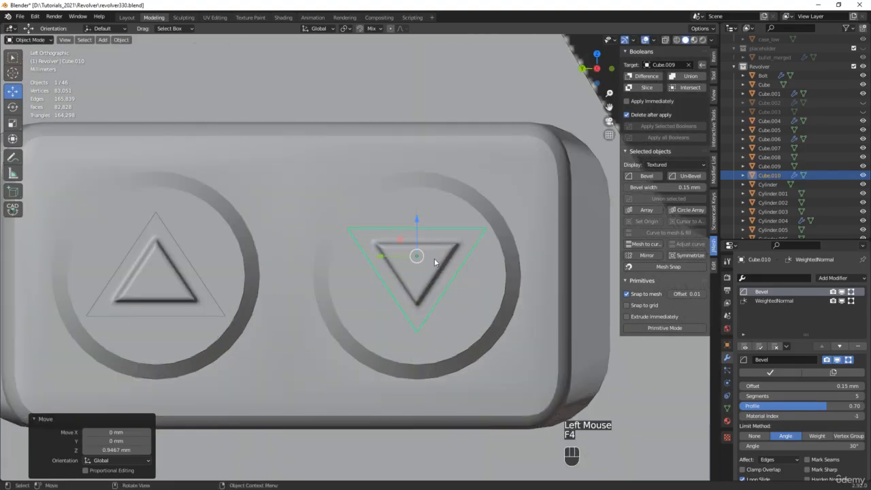
{"action": "scroll", "coordinate": [434, 257], "scroll_direction": "down", "scroll_amount": 3}
{"action": "scroll", "coordinate": [434, 260], "scroll_direction": "down", "scroll_amount": 2}
{"action": "middle_click_drag", "start_coordinate": [434, 259], "coordinate": [492, 281]}
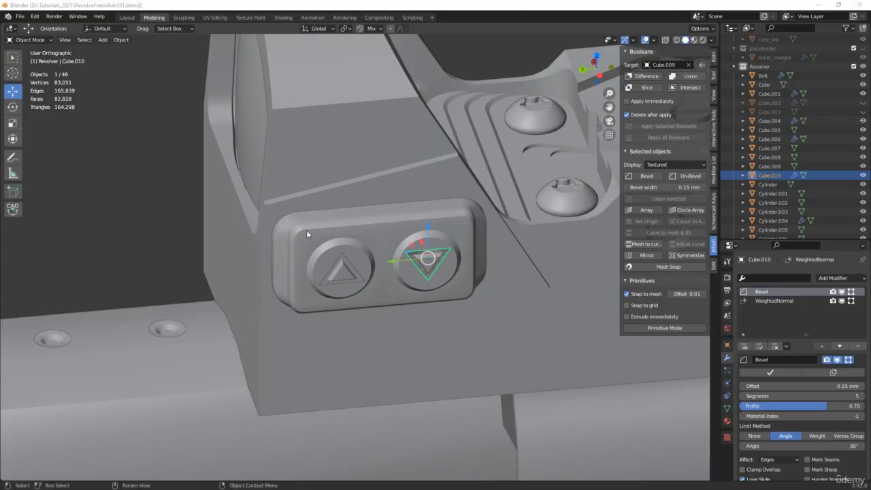
Step: Add a Bevel modifier to the button pad with an offset of 0.1 mm, with the wireframe overlay on
{"action": "middle_click_drag", "start_coordinate": [306, 231], "coordinate": [330, 242]}
{"action": "scroll", "coordinate": [331, 245], "scroll_direction": "up", "scroll_amount": 5}
{"action": "left_click", "coordinate": [342, 254]}
{"action": "middle_click_drag", "start_coordinate": [450, 303], "coordinate": [398, 244]}
{"action": "key", "text": "F4"}
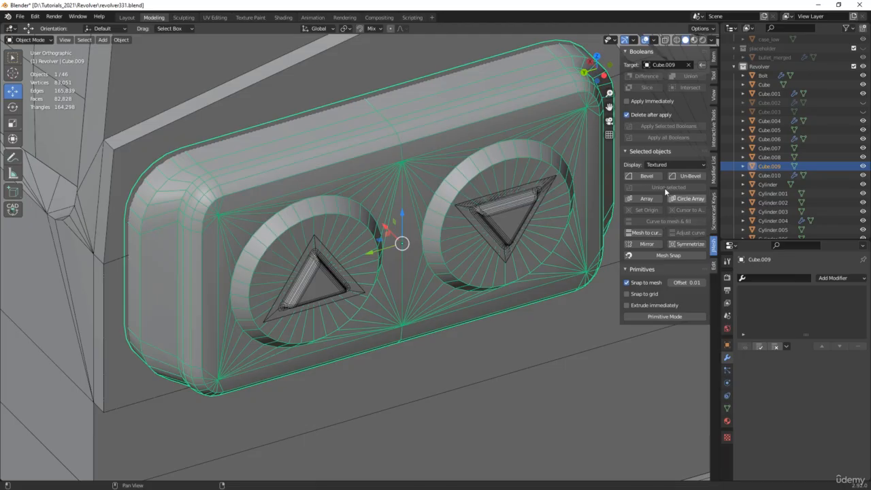
{"action": "left_click", "coordinate": [646, 175]}
{"action": "left_click", "coordinate": [323, 310]}
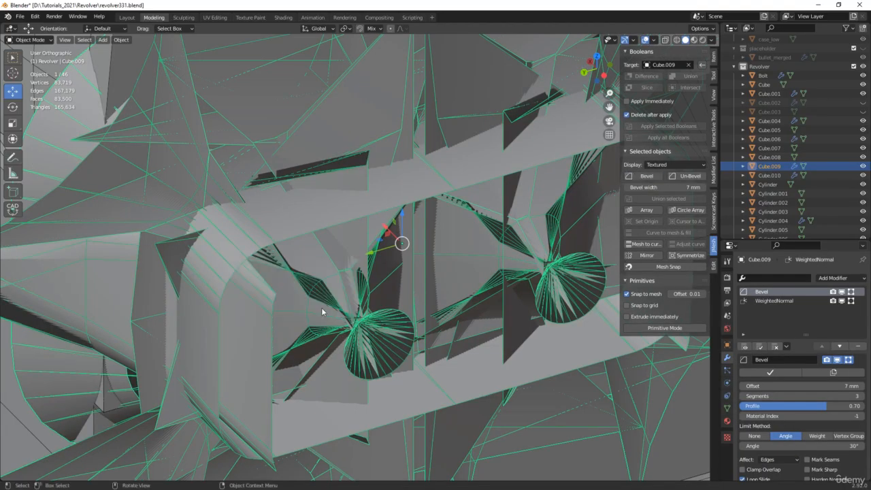
{"action": "left_click", "coordinate": [815, 384]}
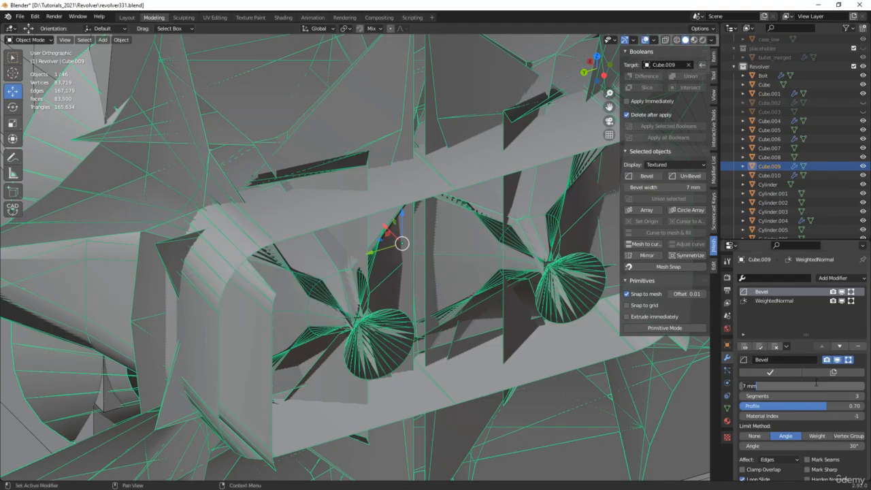
{"action": "type", "text": "0.1"}
{"action": "key", "text": "Return"}
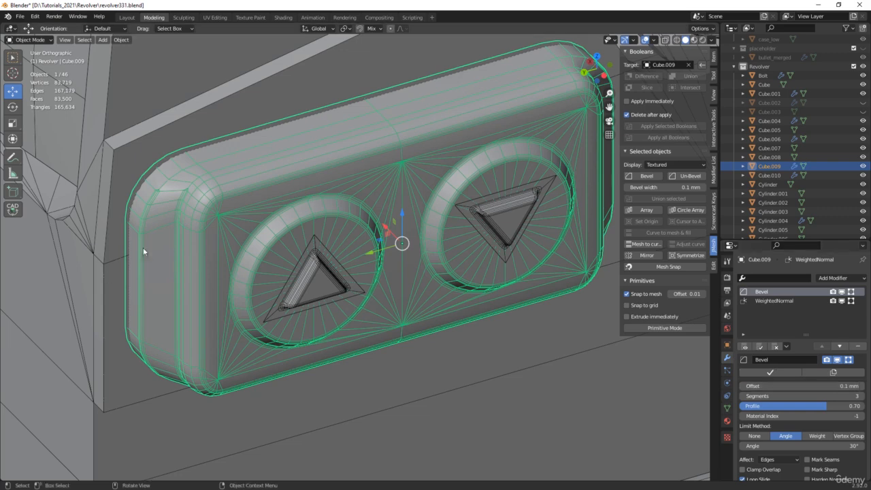
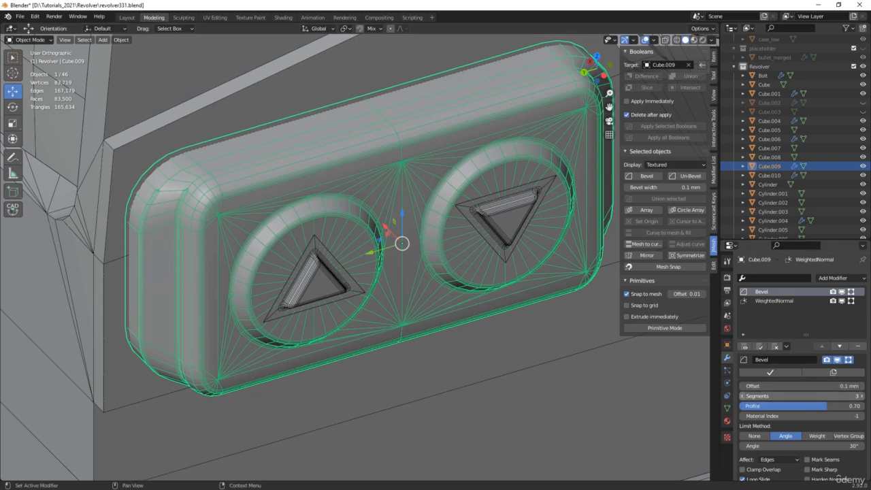
Step: Reduce the button pad's bevel to 1 segment
{"action": "left_click", "coordinate": [743, 396]}
{"action": "left_click", "coordinate": [743, 395]}
{"action": "middle_click_drag", "start_coordinate": [385, 253], "coordinate": [435, 235]}
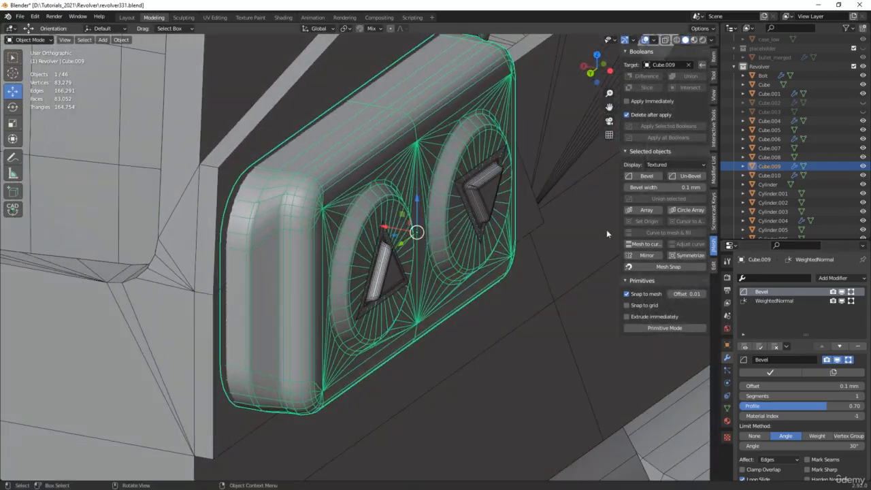
Step: Add a Subdivision Surface modifier to the button pad and set its viewport level to 2
{"action": "left_click", "coordinate": [842, 279]}
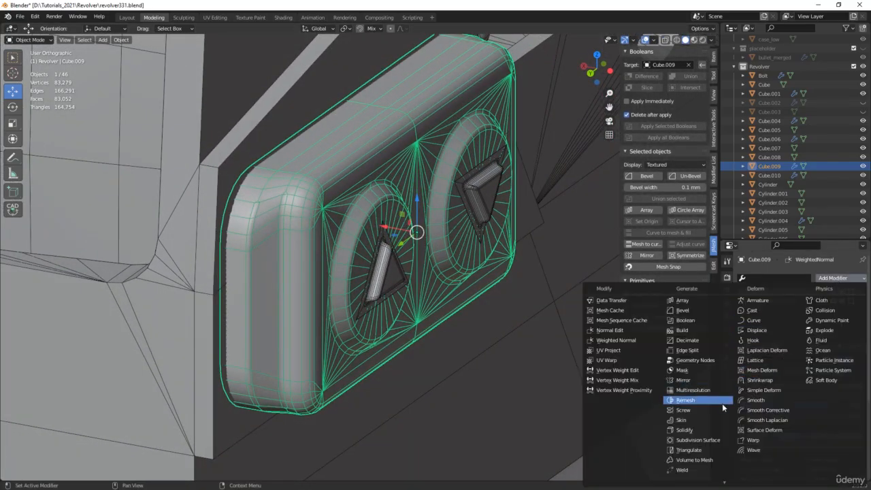
{"action": "left_click", "coordinate": [704, 440]}
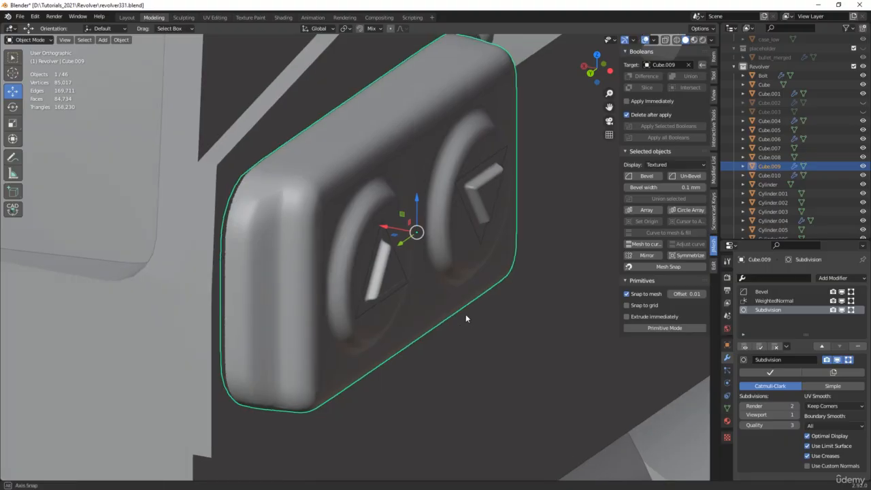
{"action": "scroll", "coordinate": [408, 316], "scroll_direction": "up", "scroll_amount": 4}
{"action": "middle_click_drag", "start_coordinate": [465, 314], "coordinate": [337, 307]}
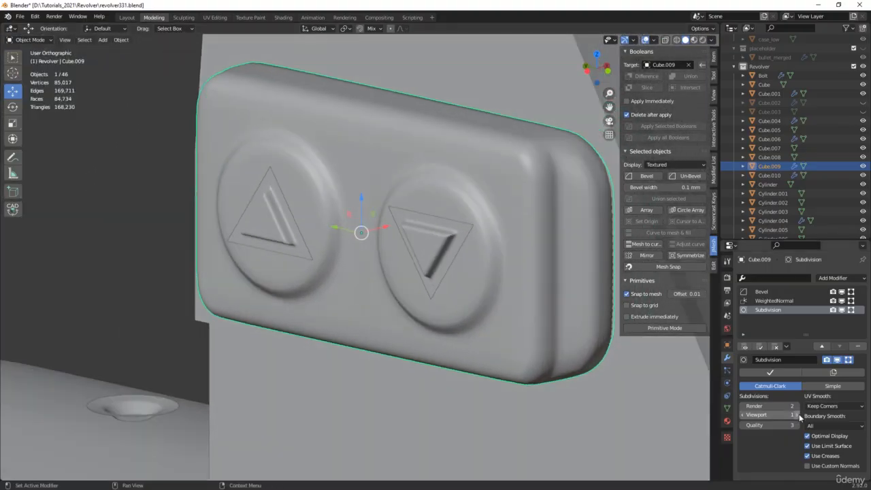
{"action": "left_click", "coordinate": [796, 414]}
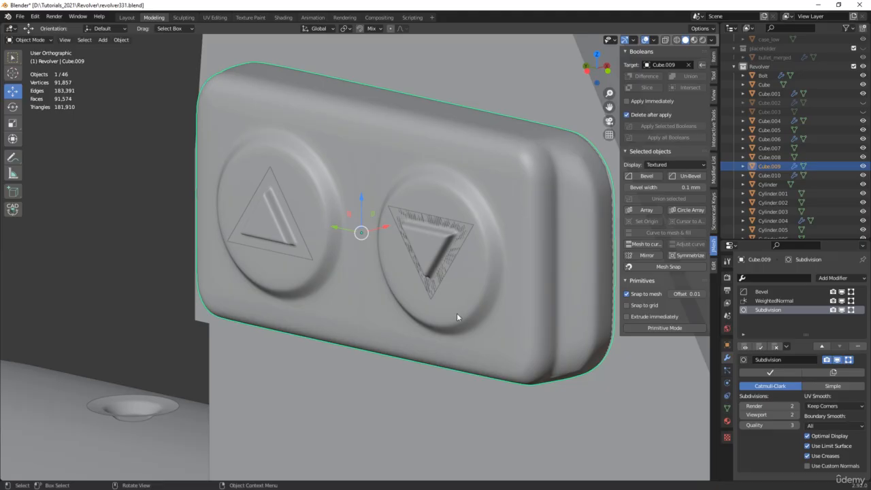
Step: Inspect the smoothed button pad from its side and turn the wireframe overlay back on
{"action": "middle_click_drag", "start_coordinate": [456, 317], "coordinate": [313, 266]}
{"action": "key", "text": "shift+z"}
{"action": "key", "text": "shift+z"}
{"action": "scroll", "coordinate": [485, 295], "scroll_direction": "down", "scroll_amount": 5}
{"action": "key", "text": "shift+z"}
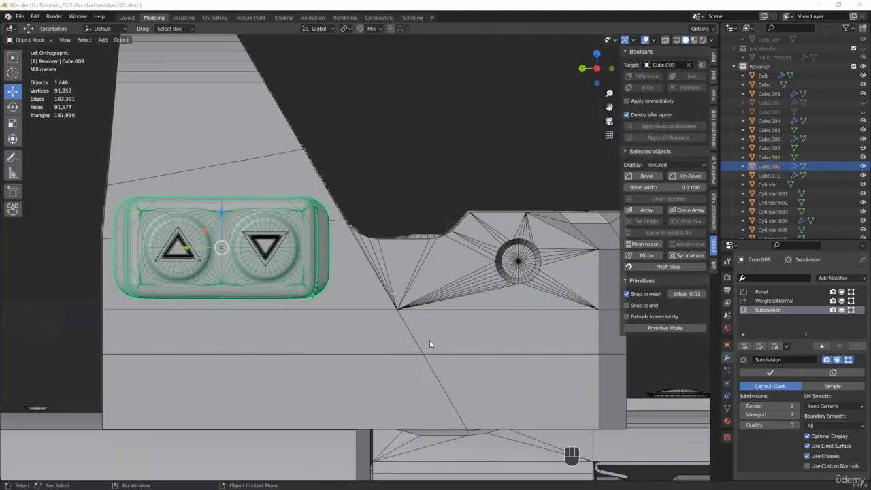
Step: Separate the lower block of the sight body, below the button pad, into its own object
{"action": "left_click", "coordinate": [428, 343]}
{"action": "key", "text": "alt+z"}
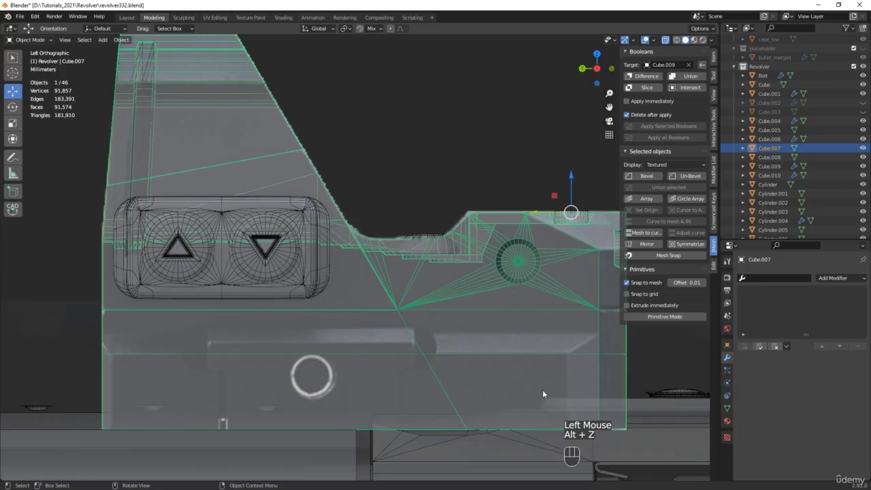
{"action": "scroll", "coordinate": [491, 324], "scroll_direction": "down", "scroll_amount": 2}
{"action": "middle_click_drag", "start_coordinate": [491, 324], "coordinate": [425, 265], "text": "shift"}
{"action": "key", "text": "Tab"}
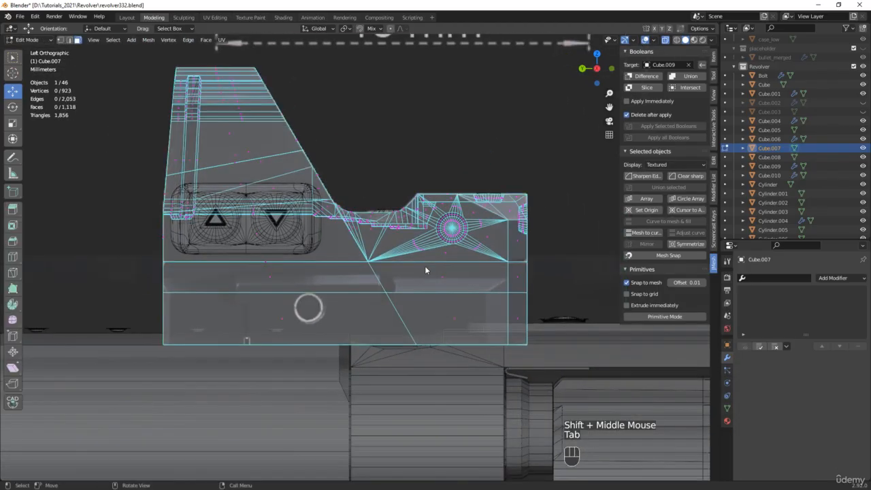
{"action": "left_click_drag", "start_coordinate": [578, 389], "coordinate": [139, 265]}
{"action": "middle_click_drag", "start_coordinate": [140, 266], "coordinate": [220, 288]}
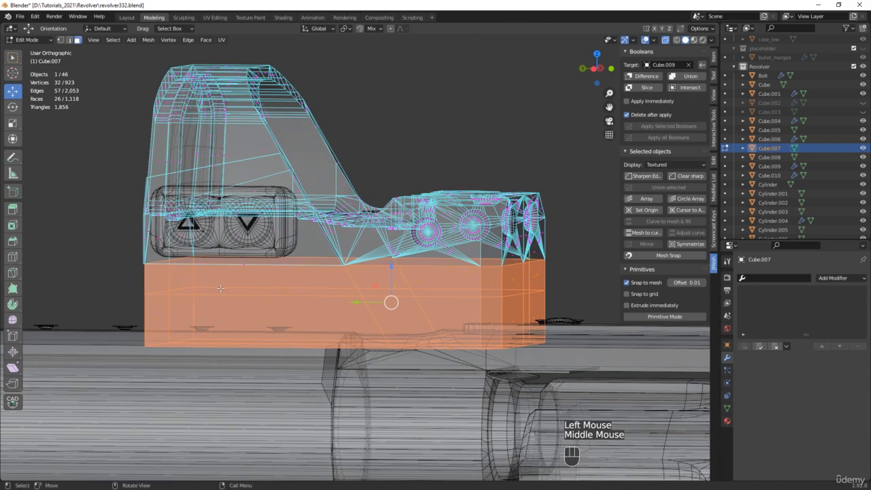
{"action": "key", "text": "p"}
{"action": "left_click", "coordinate": [222, 291]}
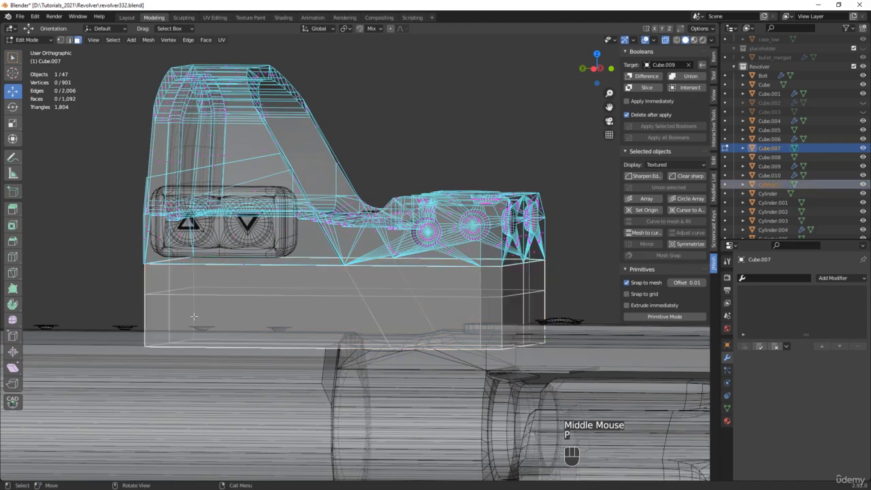
Step: Set the separated lower block's origin to the centre of its geometry and display its transform values
{"action": "key", "text": "Tab"}
{"action": "left_click", "coordinate": [371, 308]}
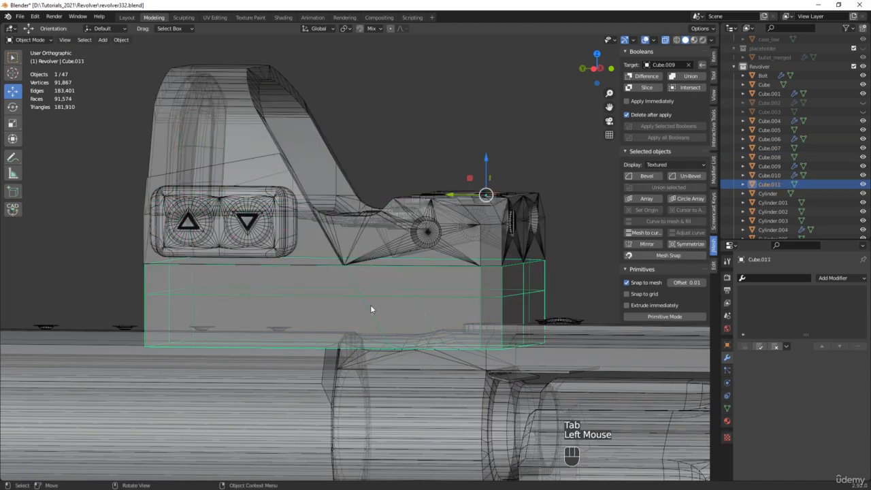
{"action": "mouse_move", "coordinate": [371, 310]}
{"action": "middle_mouse_down"}
{"action": "mouse_move", "coordinate": [371, 297]}
{"action": "mouse_move", "coordinate": [367, 306]}
{"action": "middle_mouse_up"}
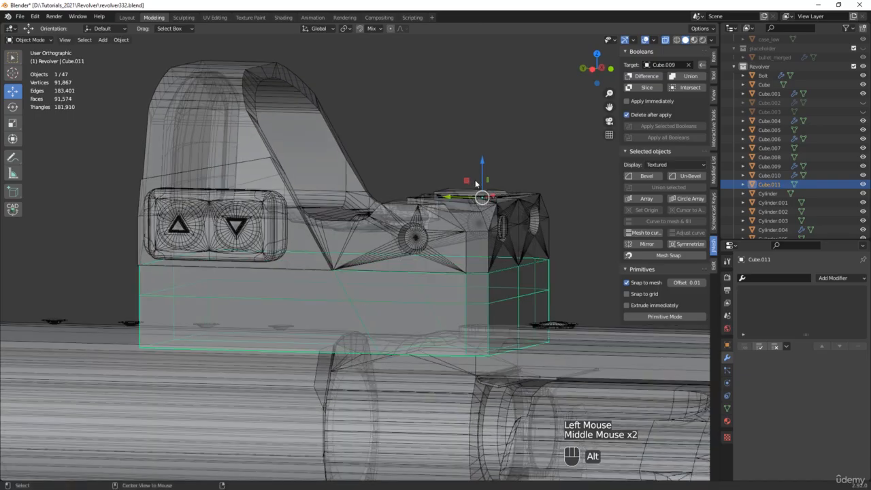
{"action": "key", "text": "alt+q"}
{"action": "middle_click_drag", "start_coordinate": [476, 180], "coordinate": [335, 306]}
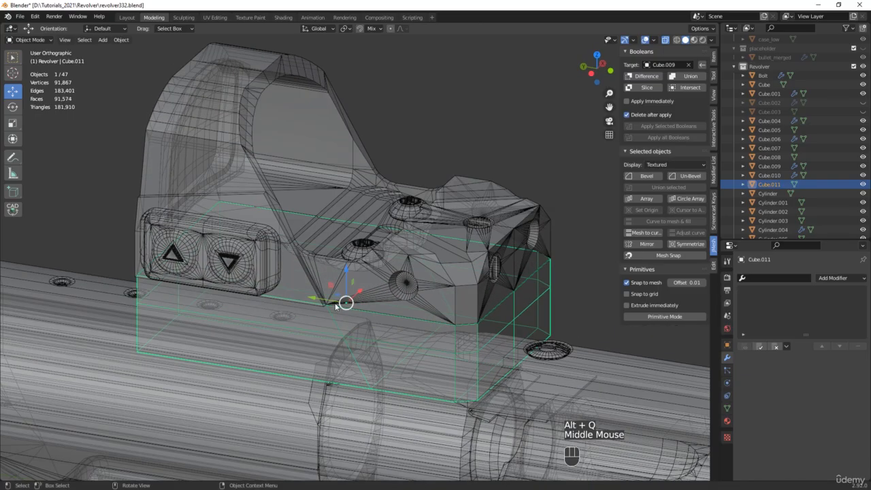
{"action": "left_click", "coordinate": [712, 57]}
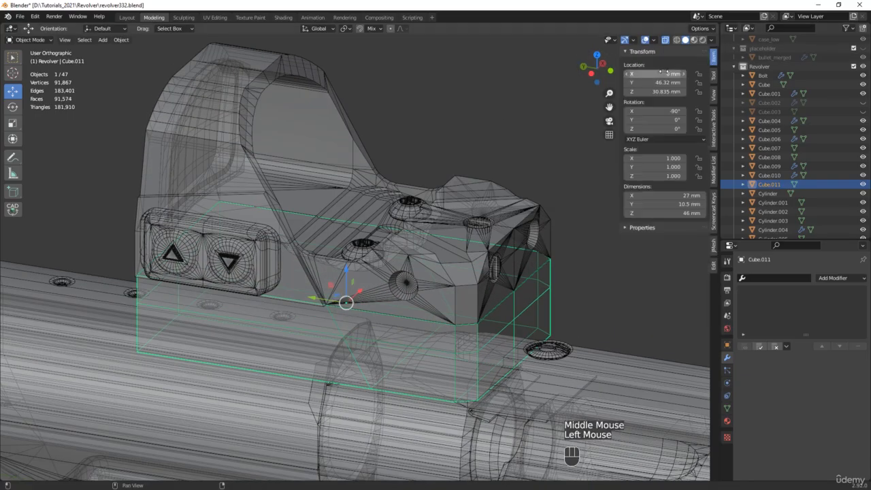
Step: Dissolve the slanted edge loop that crosses the side of the lower block
{"action": "middle_click_drag", "start_coordinate": [450, 188], "coordinate": [412, 300]}
{"action": "key", "text": "Tab"}
{"action": "left_click", "coordinate": [394, 313], "text": "alt"}
{"action": "key", "text": "x"}
{"action": "left_click", "coordinate": [385, 311]}
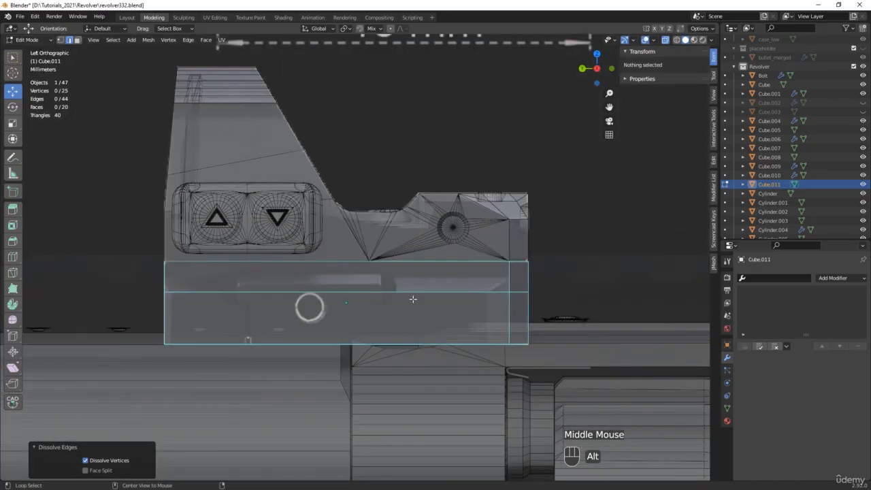
Step: Subdivide the vertical edges of the block's upper band with one cut, adding a horizontal loop around it
{"action": "scroll", "coordinate": [506, 292], "scroll_direction": "up", "scroll_amount": 2}
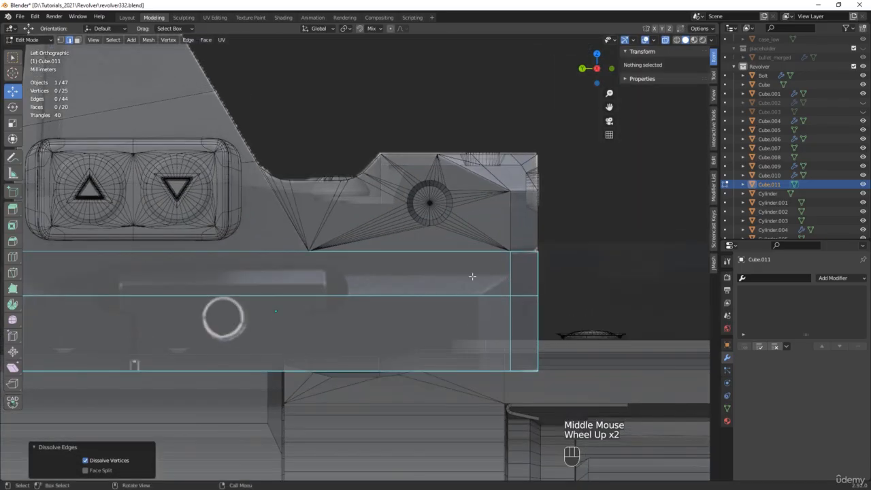
{"action": "scroll", "coordinate": [495, 305], "scroll_direction": "down", "scroll_amount": 1}
{"action": "left_click_drag", "start_coordinate": [552, 282], "coordinate": [75, 277]}
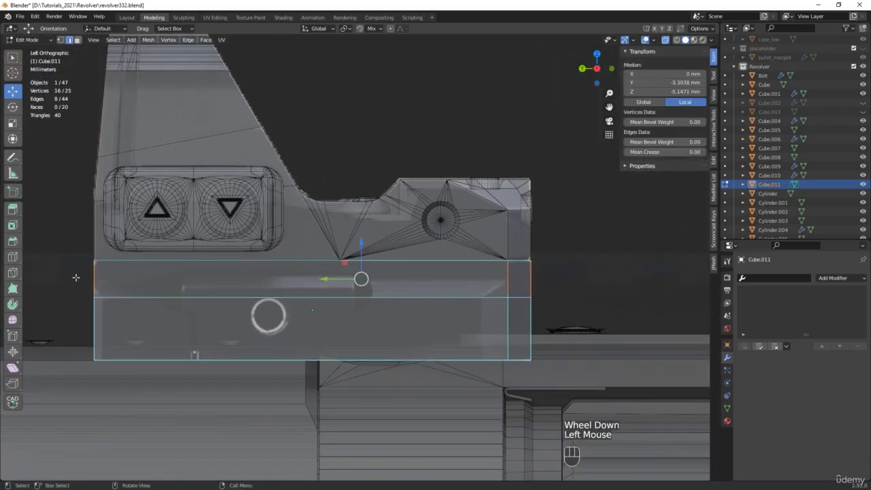
{"action": "right_click", "coordinate": [75, 278]}
{"action": "left_click", "coordinate": [42, 237]}
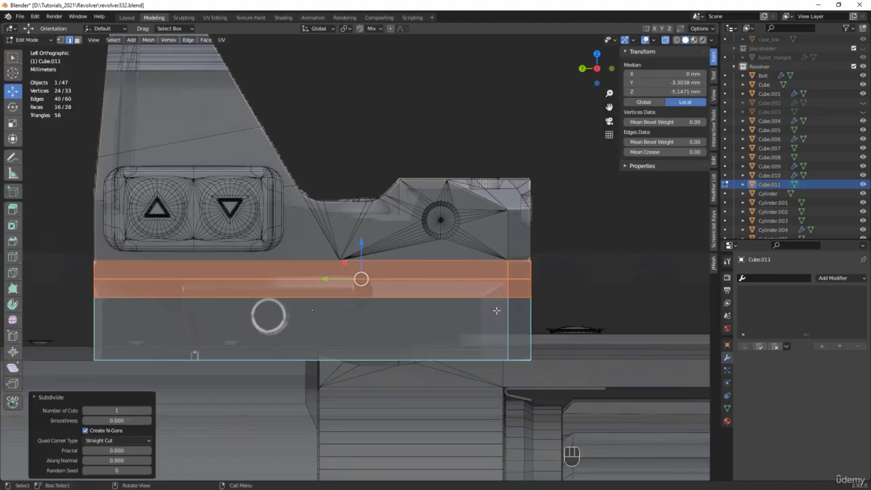
Step: Move the large lower face on the button side outward about 1.57 mm along negative X
{"action": "left_click", "coordinate": [317, 321]}
{"action": "key", "text": "alt+z"}
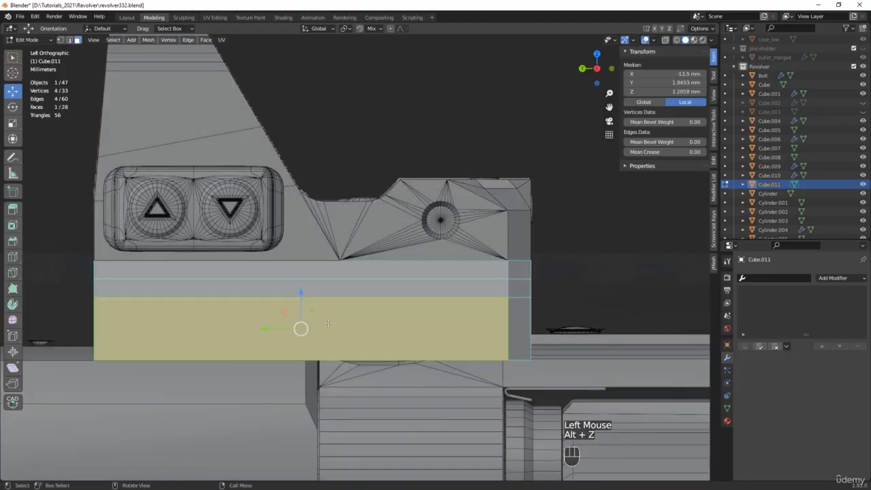
{"action": "middle_click_drag", "start_coordinate": [317, 321], "coordinate": [432, 310]}
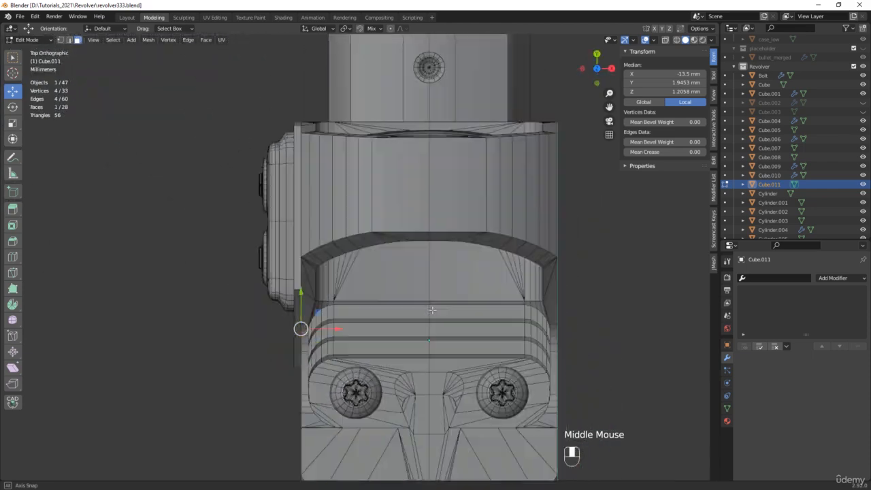
{"action": "middle_click_drag", "start_coordinate": [300, 329], "coordinate": [376, 225], "text": "shift"}
{"action": "scroll", "coordinate": [381, 225], "scroll_direction": "up", "scroll_amount": 6}
{"action": "key", "text": "alt+z"}
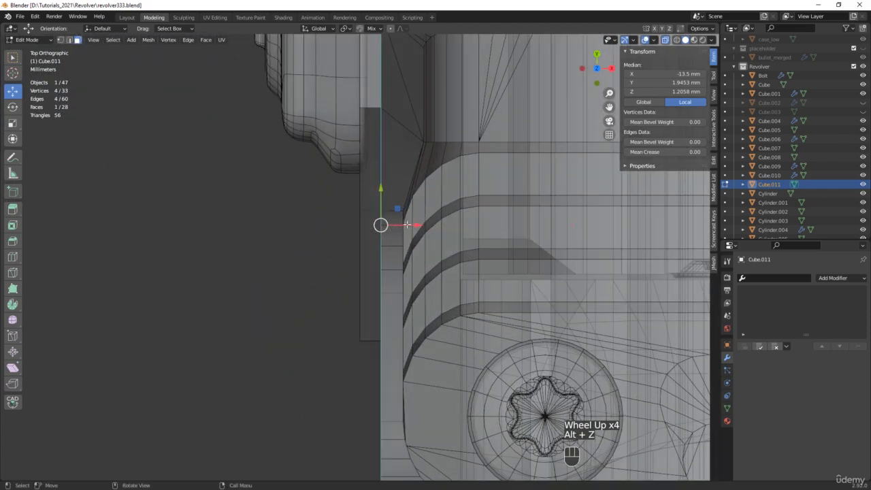
{"action": "left_click", "coordinate": [401, 225]}
{"action": "left_click_drag", "start_coordinate": [402, 225], "coordinate": [359, 324]}
{"action": "scroll", "coordinate": [332, 304], "scroll_direction": "down", "scroll_amount": 3}
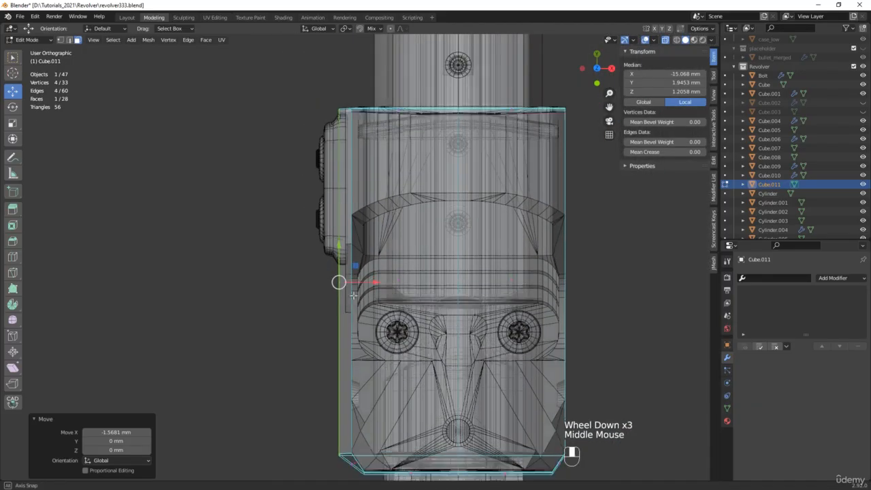
Step: Delete the vertices of the block's half opposite the button pad, leaving the centre line in place
{"action": "middle_click_drag", "start_coordinate": [332, 304], "coordinate": [527, 415]}
{"action": "left_click_drag", "start_coordinate": [516, 433], "coordinate": [586, 117]}
{"action": "key", "text": "x"}
{"action": "left_click", "coordinate": [568, 95]}
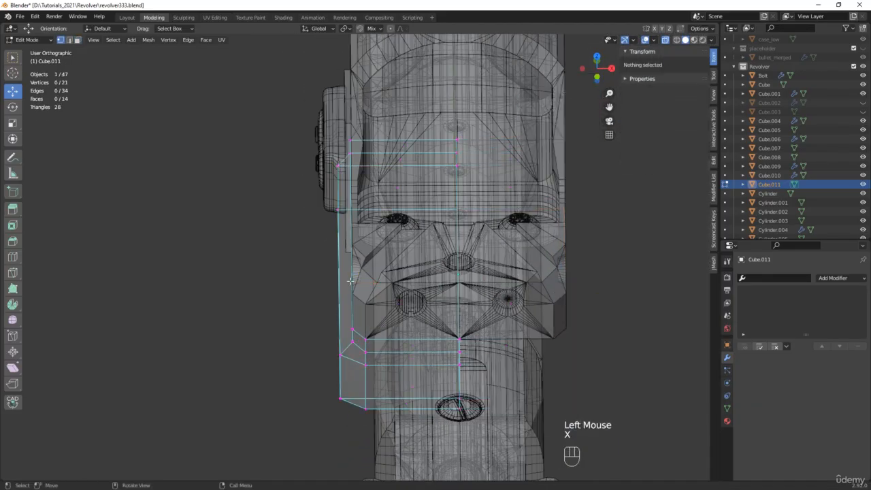
Step: Delete the two faces on the underside of the remaining half block
{"action": "middle_click_drag", "start_coordinate": [354, 330], "coordinate": [522, 237]}
{"action": "left_click", "coordinate": [457, 328]}
{"action": "key", "text": "alt+z"}
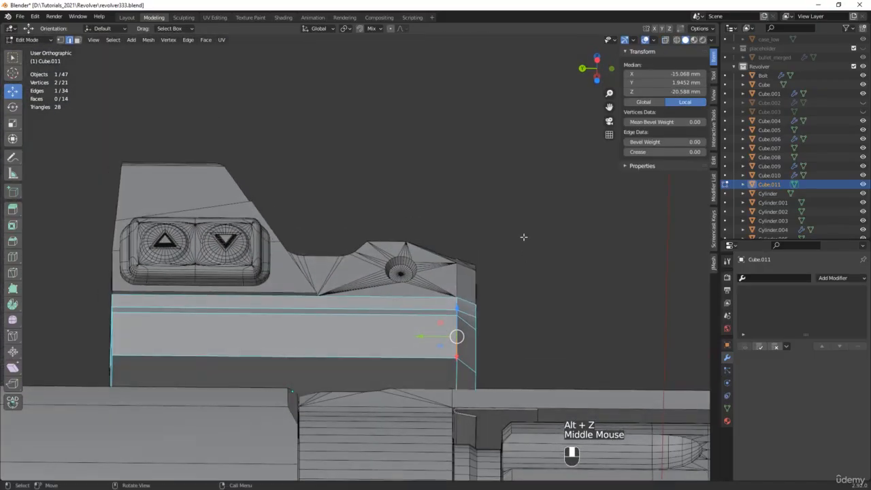
{"action": "left_click", "coordinate": [429, 372]}
{"action": "left_click", "coordinate": [465, 374], "text": "shift"}
{"action": "key", "text": "x"}
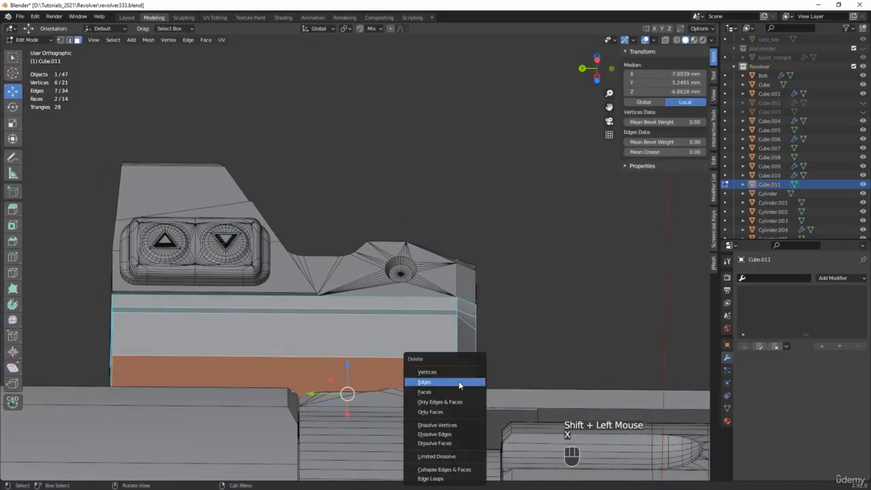
{"action": "left_click", "coordinate": [448, 393]}
Step: Move the widened side's vertical corner edge at the end away from the buttons 2.4 mm along Y
{"action": "left_click", "coordinate": [457, 338]}
{"action": "middle_click_drag", "start_coordinate": [457, 338], "coordinate": [345, 347]}
{"action": "scroll", "coordinate": [476, 344], "scroll_direction": "up", "scroll_amount": 5}
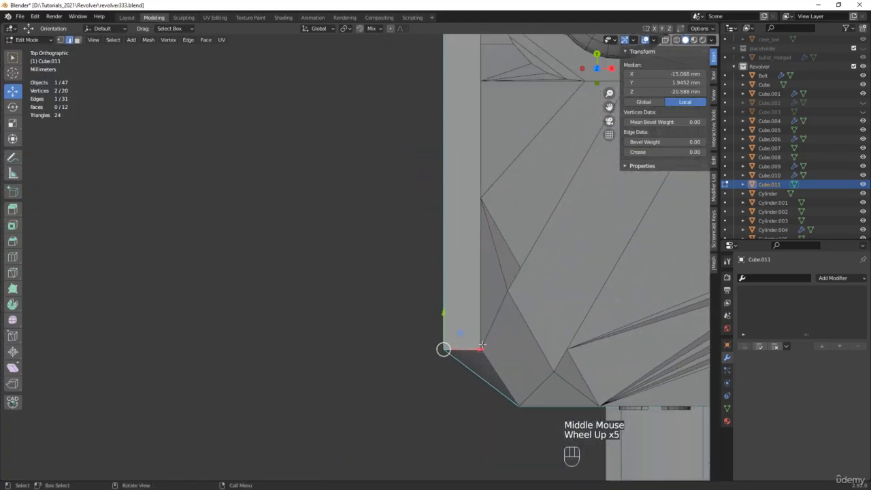
{"action": "left_click_drag", "start_coordinate": [443, 320], "coordinate": [459, 265]}
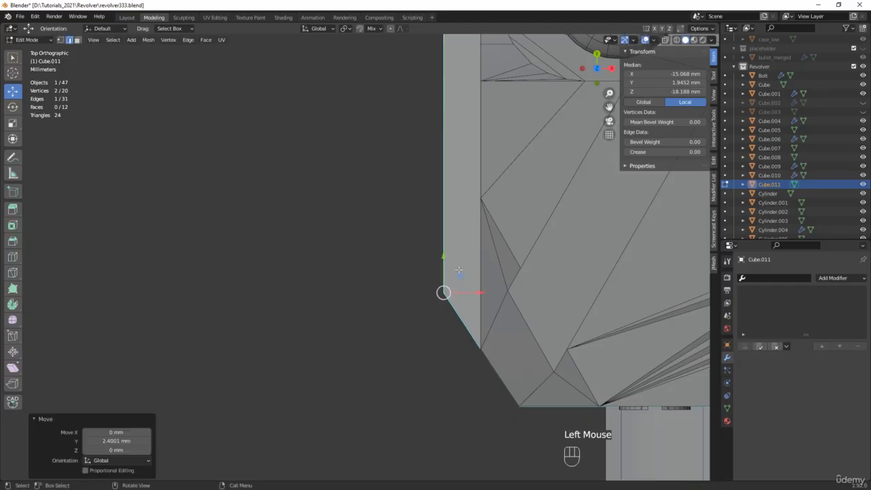
{"action": "scroll", "coordinate": [435, 280], "scroll_direction": "down", "scroll_amount": 3}
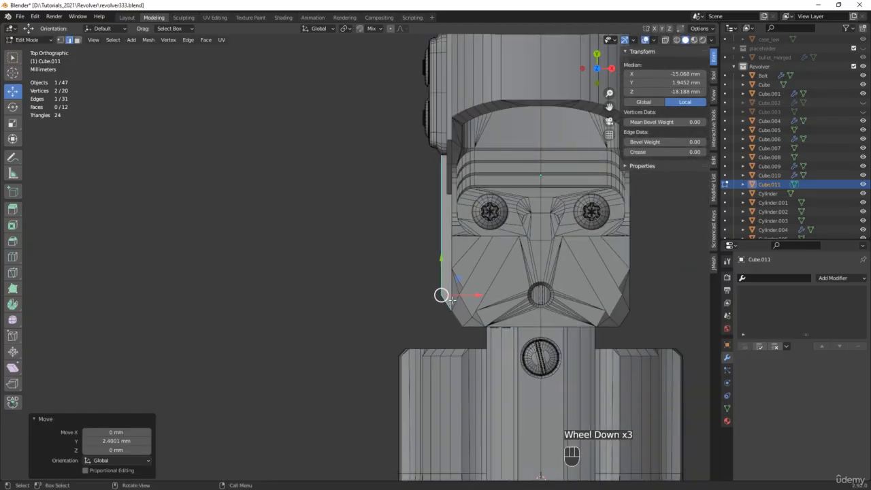
Step: Bevel the widened side's vertical corner edge at the button end by about 1 mm with one segment
{"action": "middle_click_drag", "start_coordinate": [435, 280], "coordinate": [527, 220]}
{"action": "mouse_move", "coordinate": [238, 270]}
{"action": "middle_mouse_down", "text": "shift"}
{"action": "mouse_move", "coordinate": [257, 268]}
{"action": "mouse_move", "coordinate": [250, 285]}
{"action": "middle_mouse_up", "text": "shift"}
{"action": "key", "text": "alt+z"}
{"action": "scroll", "coordinate": [249, 277], "scroll_direction": "up", "scroll_amount": 3}
{"action": "left_click", "coordinate": [251, 284]}
{"action": "middle_click_drag", "start_coordinate": [294, 307], "coordinate": [292, 303], "text": "alt"}
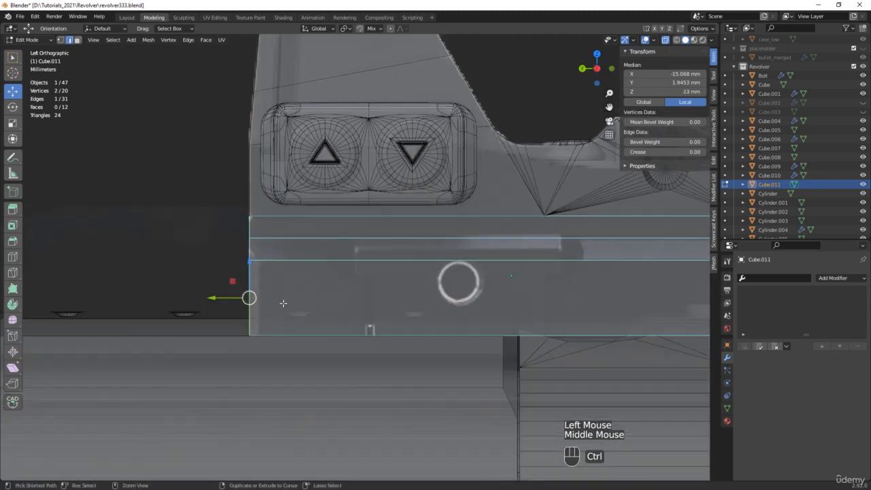
{"action": "key", "text": "ctrl+b"}
{"action": "left_click", "coordinate": [297, 294]}
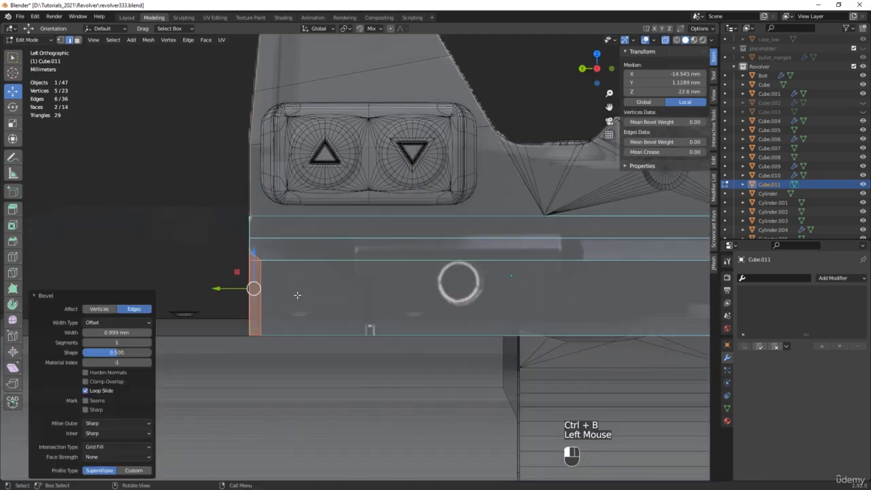
Step: Slide the bevel's peak vertex up the sloped edge until it sits directly above the bevel's inner vertical edge
{"action": "middle_click_drag", "start_coordinate": [254, 268], "coordinate": [262, 257]}
{"action": "scroll", "coordinate": [262, 257], "scroll_direction": "up", "scroll_amount": 2}
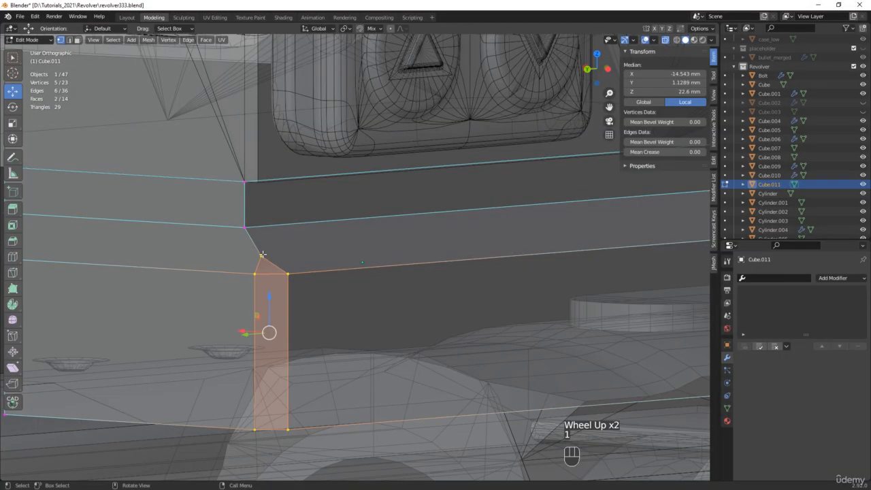
{"action": "key", "text": "1"}
{"action": "left_click", "coordinate": [262, 257]}
{"action": "middle_click_drag", "start_coordinate": [291, 221], "coordinate": [341, 223], "text": "alt"}
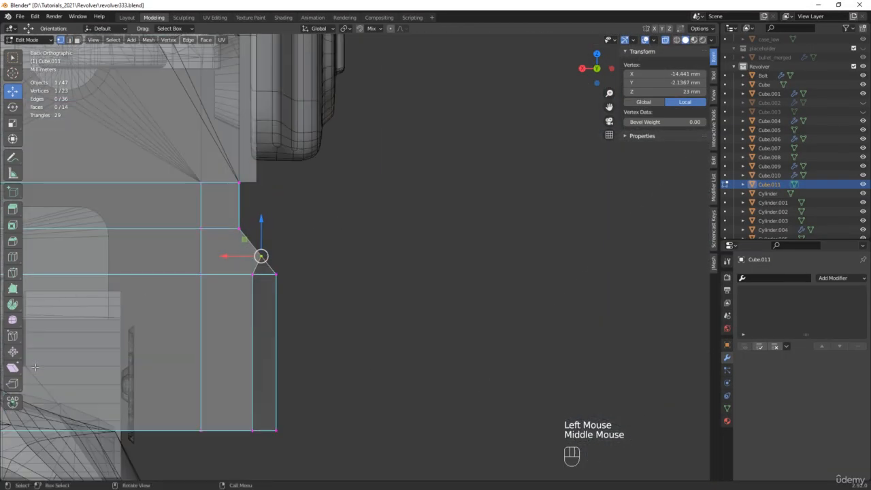
{"action": "left_click", "coordinate": [18, 340]}
{"action": "left_click", "coordinate": [48, 357]}
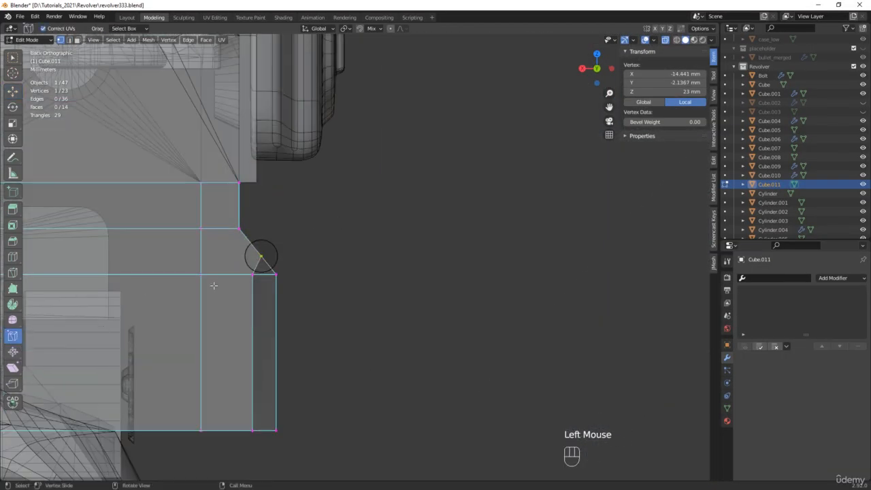
{"action": "left_click_drag", "start_coordinate": [264, 259], "coordinate": [252, 246]}
{"action": "scroll", "coordinate": [259, 257], "scroll_direction": "up", "scroll_amount": 4}
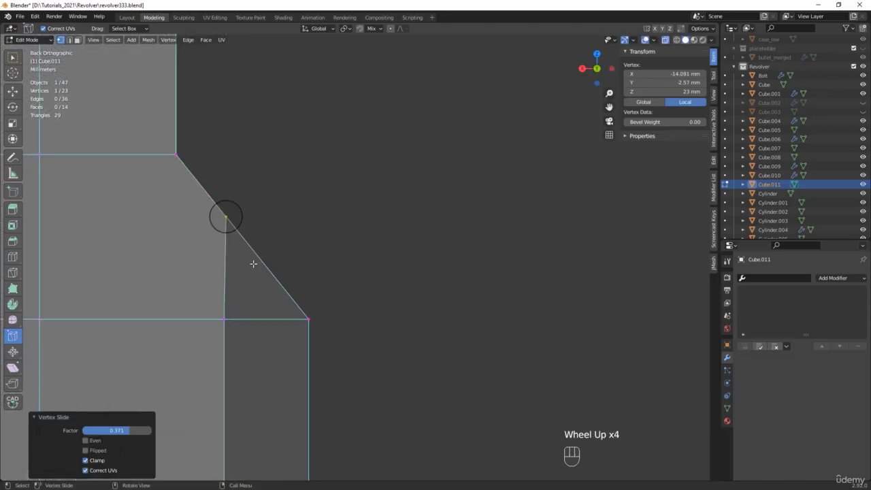
{"action": "left_click_drag", "start_coordinate": [226, 216], "coordinate": [222, 211]}
{"action": "scroll", "coordinate": [333, 293], "scroll_direction": "down", "scroll_amount": 3}
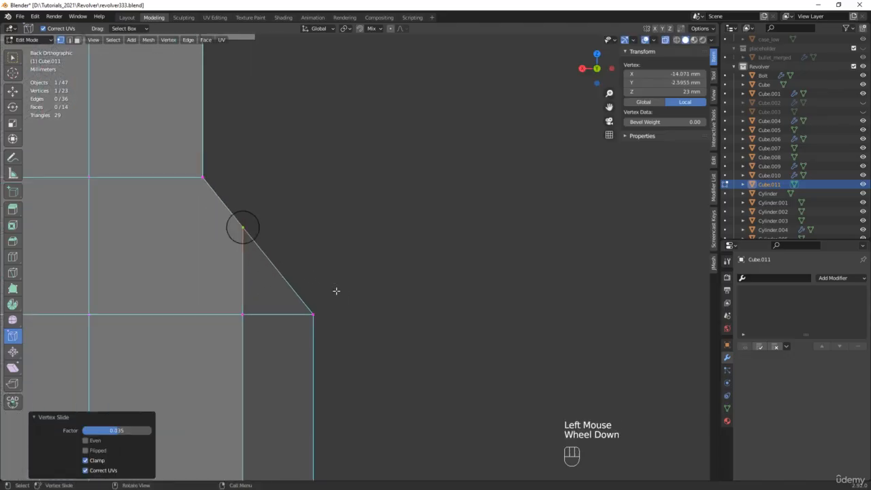
Step: Save the file as the next numbered version, revolver334.blend
{"action": "middle_click_drag", "start_coordinate": [334, 294], "coordinate": [356, 305]}
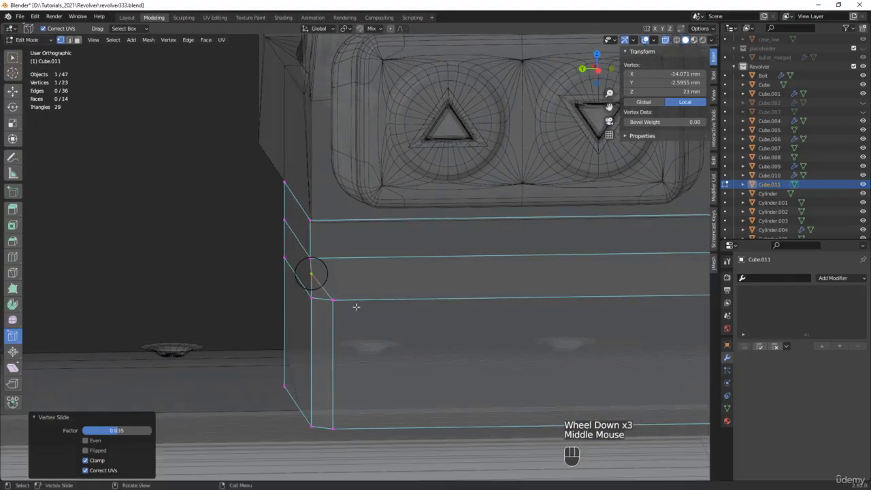
{"action": "scroll", "coordinate": [380, 310], "scroll_direction": "down", "scroll_amount": 2}
{"action": "middle_click_drag", "start_coordinate": [528, 323], "coordinate": [523, 313], "text": "alt"}
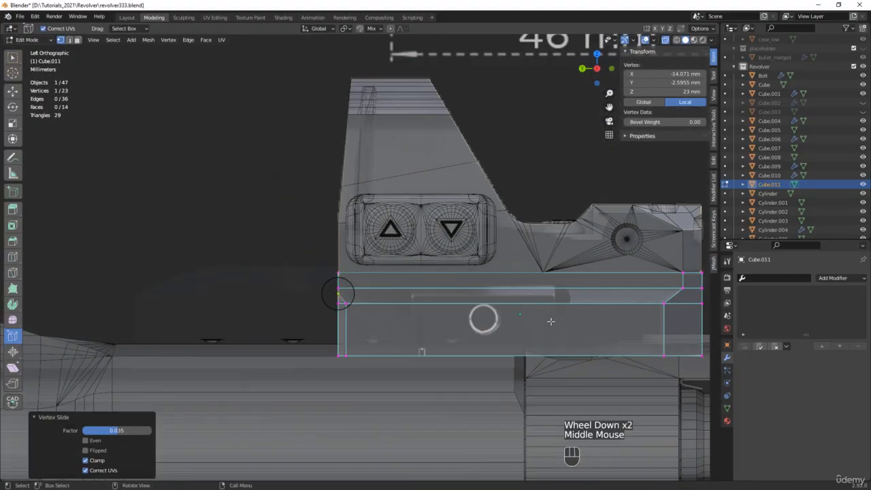
{"action": "key", "text": "ctrl+alt+s"}
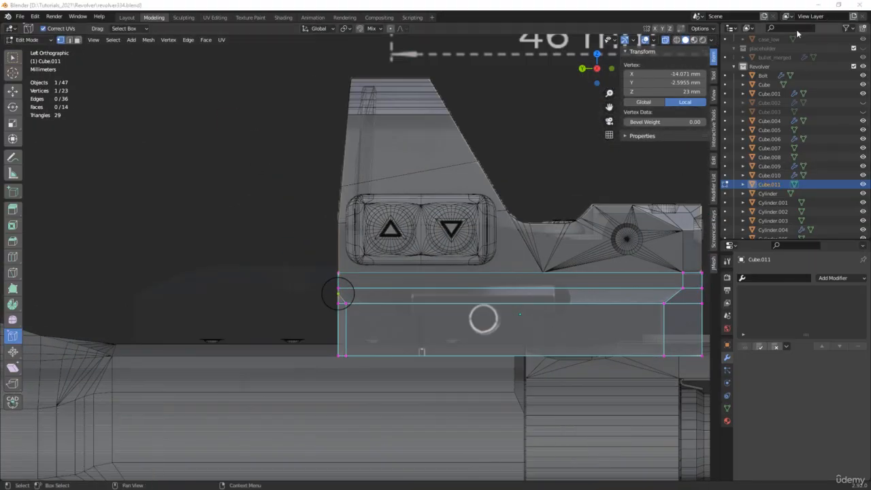
Step: Collapse the Revolver collection in the scene hierarchy and add a new collection
{"action": "left_click", "coordinate": [734, 67]}
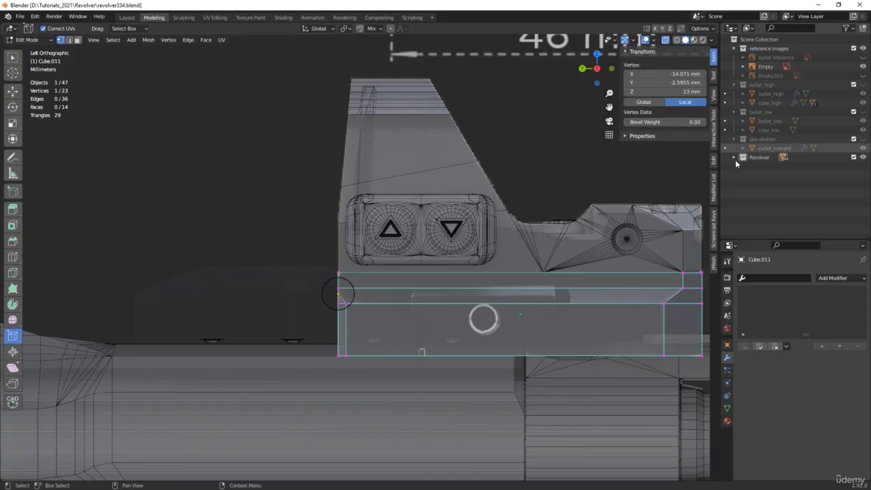
{"action": "right_click", "coordinate": [746, 184]}
{"action": "left_click", "coordinate": [744, 186]}
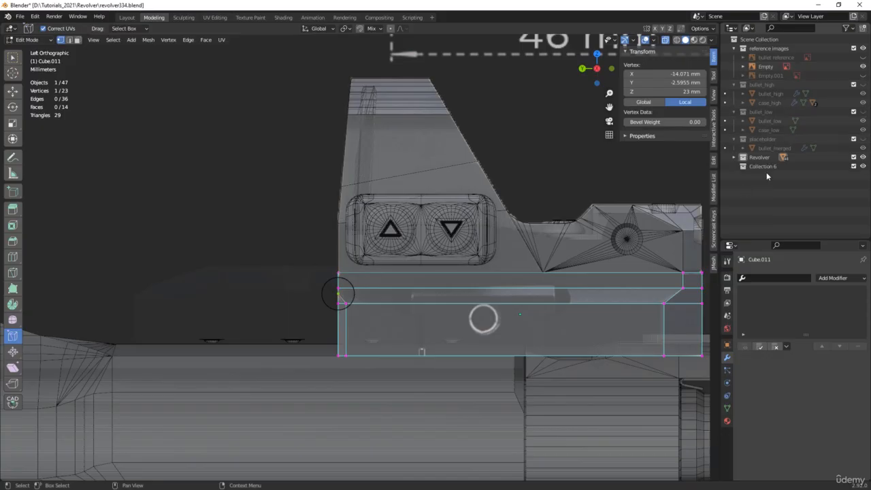
Step: Rename the new collection to Scope and move all the reflex sight and mount block parts into it
{"action": "double_click", "coordinate": [762, 166]}
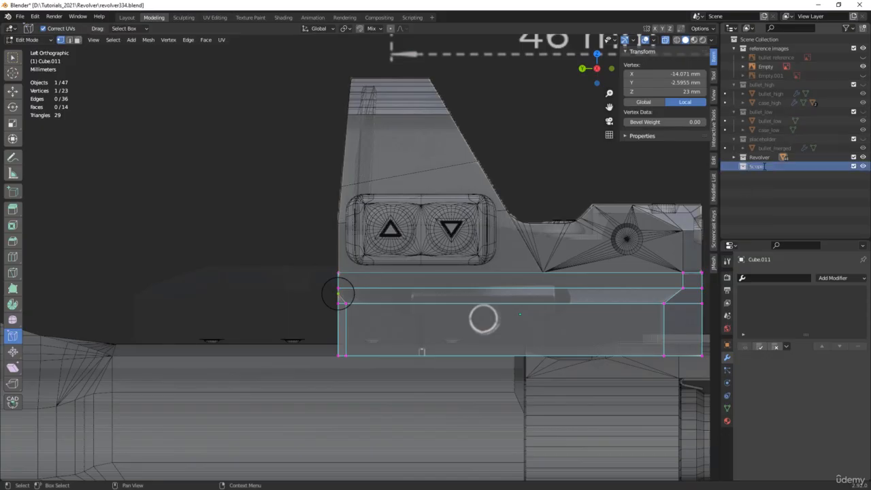
{"action": "key", "text": "Return"}
{"action": "middle_click_drag", "start_coordinate": [340, 197], "coordinate": [306, 214]}
{"action": "key", "text": "Tab"}
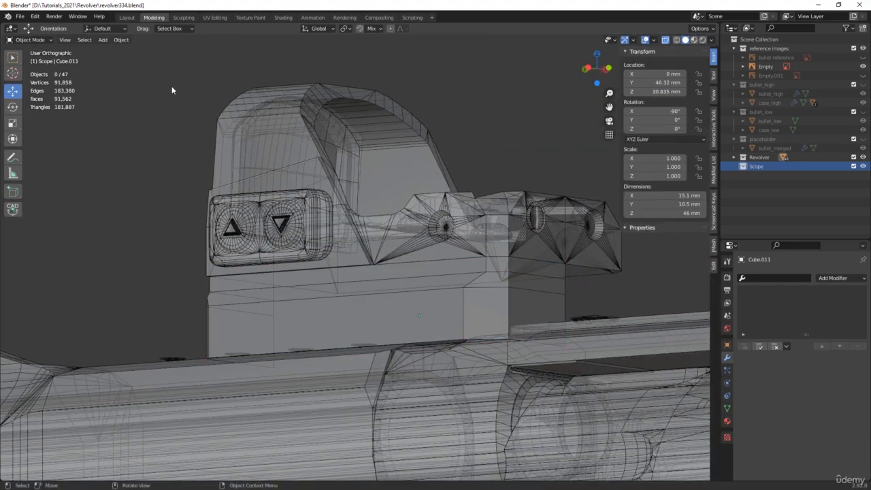
{"action": "left_click_drag", "start_coordinate": [141, 72], "coordinate": [619, 297]}
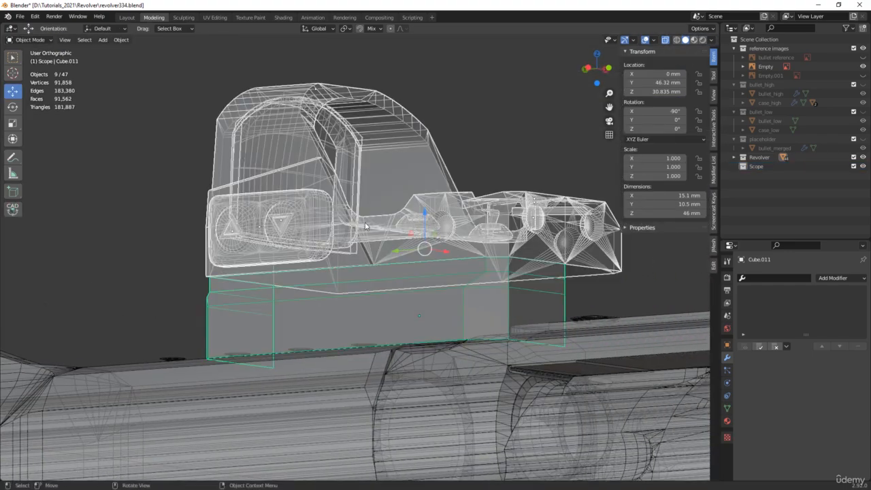
{"action": "scroll", "coordinate": [365, 232], "scroll_direction": "down", "scroll_amount": 3}
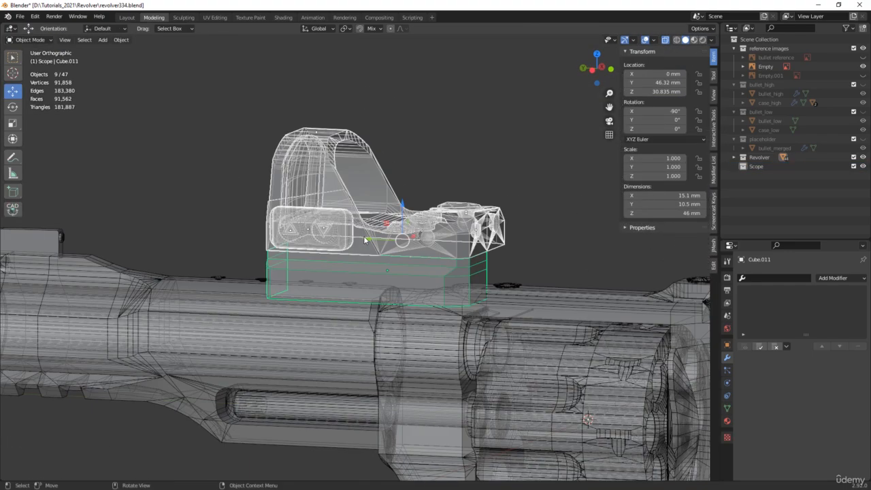
{"action": "right_click", "coordinate": [332, 266]}
{"action": "left_click", "coordinate": [332, 264]}
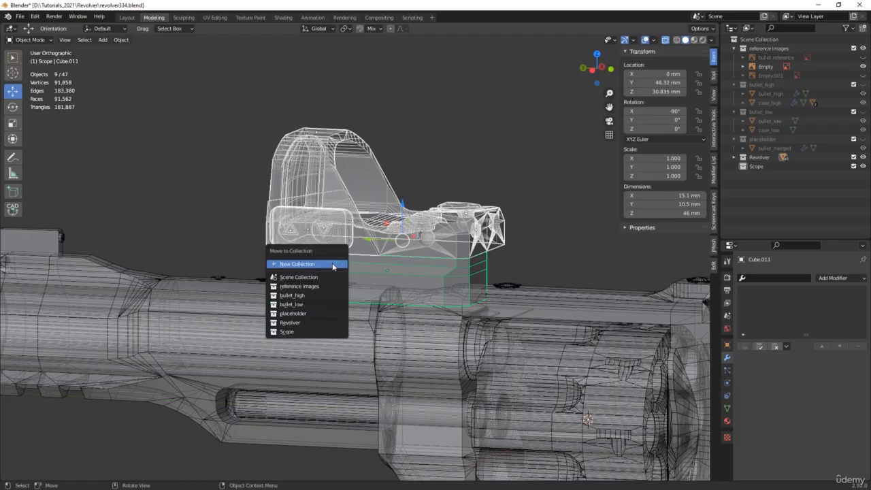
{"action": "left_click", "coordinate": [285, 332]}
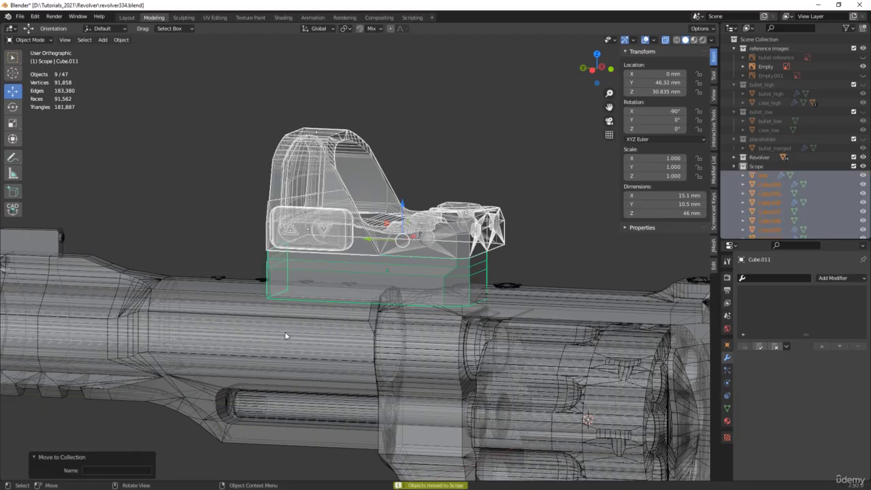
{"action": "left_click", "coordinate": [733, 166]}
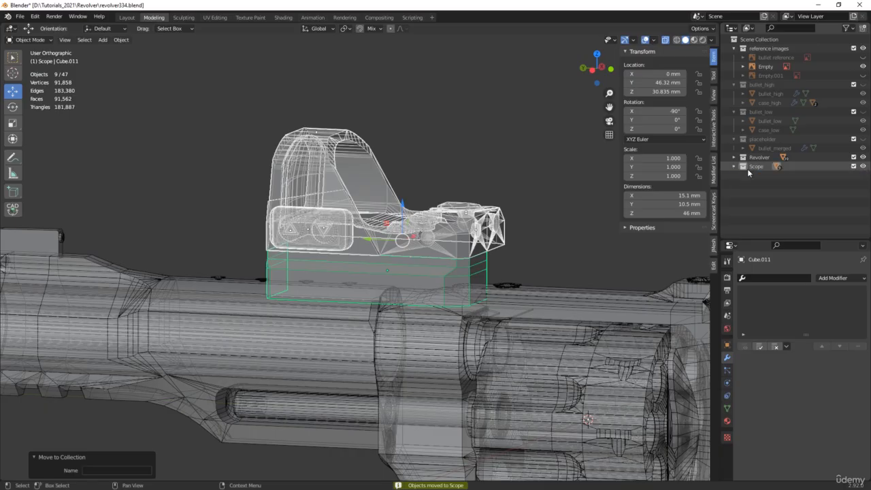
Step: Check the Scope and Revolver collections by toggling their visibility with X-ray off, and save the file as revolver335.blend
{"action": "key", "text": "alt+z"}
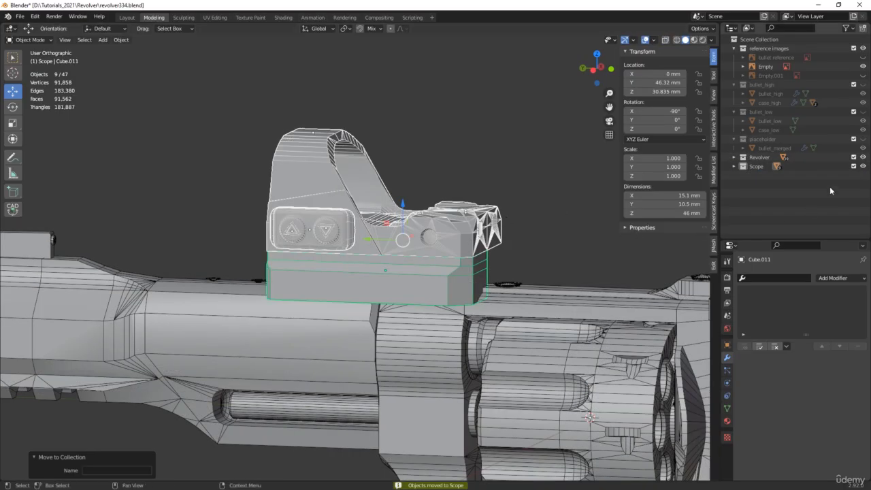
{"action": "left_click", "coordinate": [863, 165]}
{"action": "left_click", "coordinate": [862, 166]}
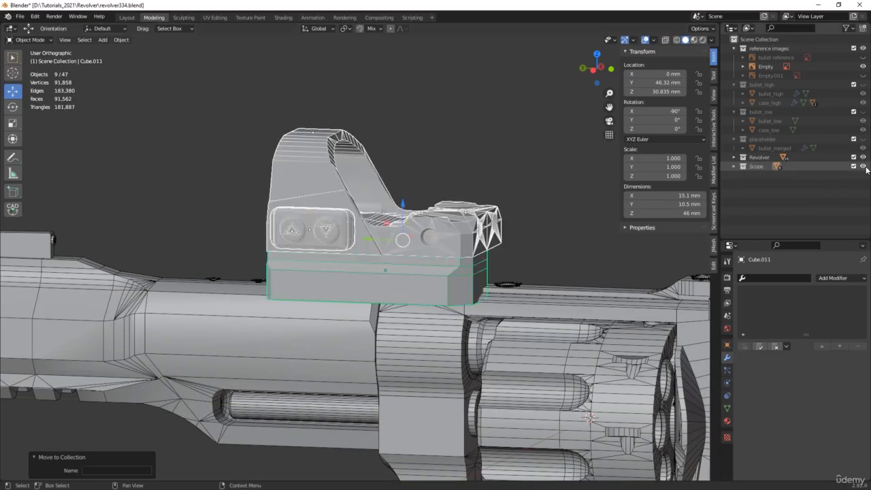
{"action": "left_click", "coordinate": [862, 157]}
{"action": "left_click", "coordinate": [863, 158]}
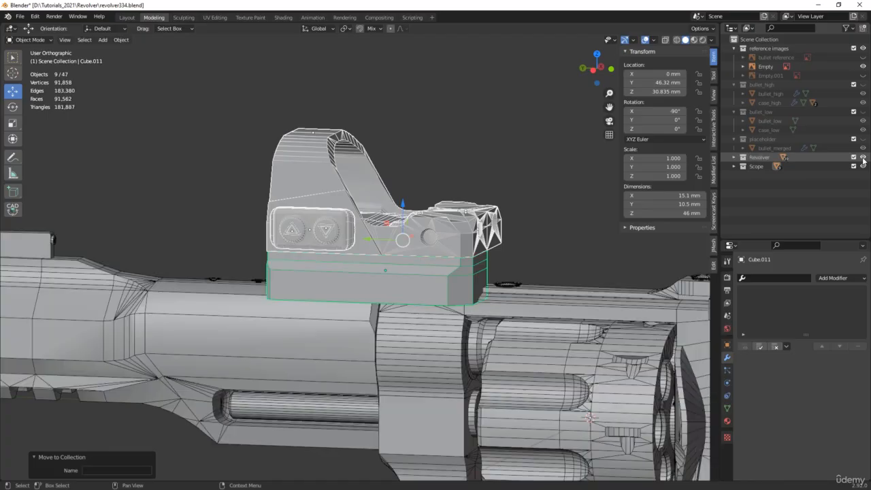
{"action": "middle_click_drag", "start_coordinate": [357, 246], "coordinate": [367, 239], "text": "alt"}
{"action": "middle_click_drag", "start_coordinate": [443, 218], "coordinate": [411, 232]}
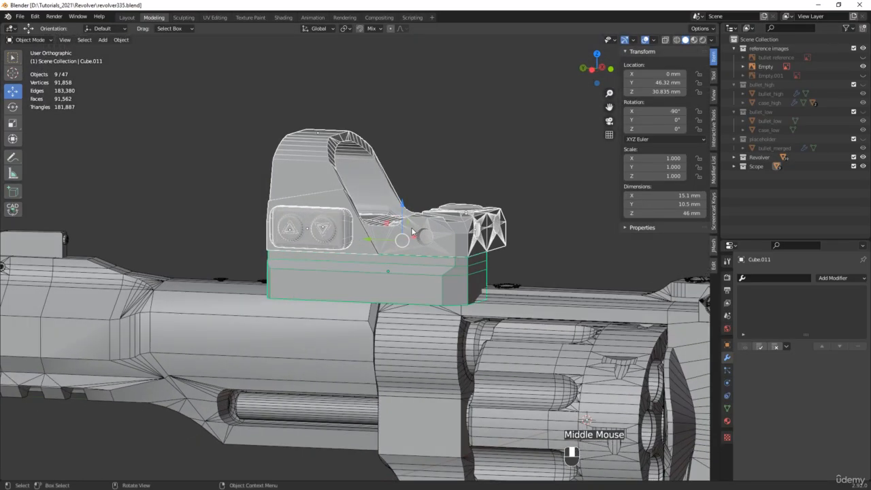
Step: Expand the Revolver collection and unhide the top rail object, Cube.002, beneath the sight
{"action": "left_click", "coordinate": [733, 157]}
{"action": "left_click", "coordinate": [862, 185]}
{"action": "left_click", "coordinate": [862, 202]}
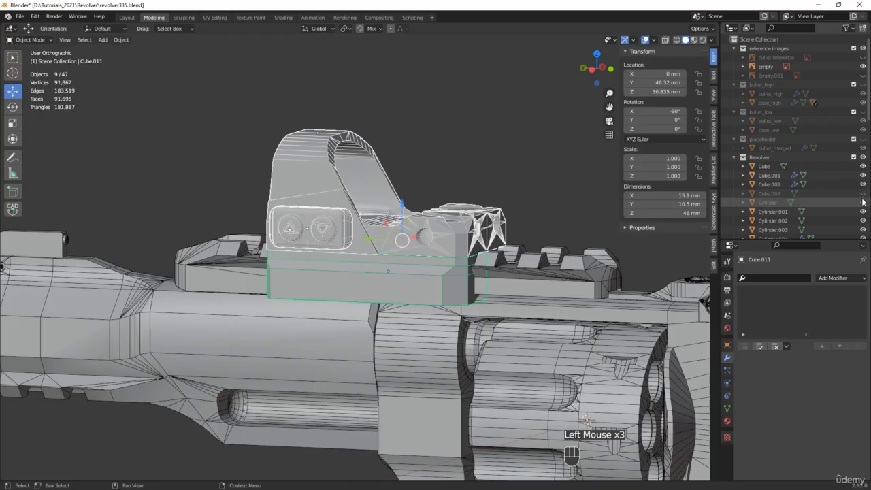
{"action": "middle_click_drag", "start_coordinate": [455, 257], "coordinate": [507, 254]}
{"action": "scroll", "coordinate": [516, 255], "scroll_direction": "up", "scroll_amount": 3}
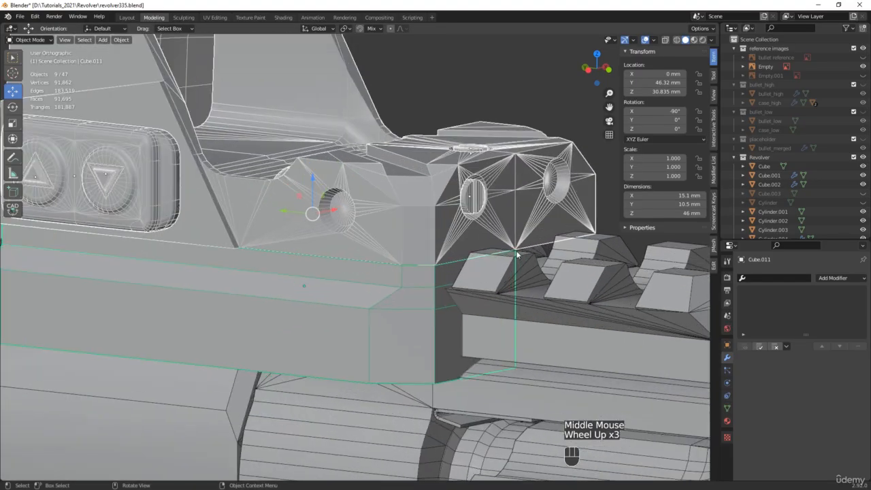
Step: Examine the shape of the mount's rail clamp in the dimensioned reference image and compare it with the modelled sight
{"action": "scroll", "coordinate": [439, 290], "scroll_direction": "down", "scroll_amount": 4}
{"action": "scroll", "coordinate": [266, 126], "scroll_direction": "down", "scroll_amount": 1}
{"action": "middle_click_drag", "start_coordinate": [266, 126], "coordinate": [316, 117]}
{"action": "middle_click_drag", "start_coordinate": [161, 117], "coordinate": [244, 191], "text": "shift"}
{"action": "scroll", "coordinate": [235, 202], "scroll_direction": "up", "scroll_amount": 3}
{"action": "scroll", "coordinate": [235, 202], "scroll_direction": "up", "scroll_amount": 1}
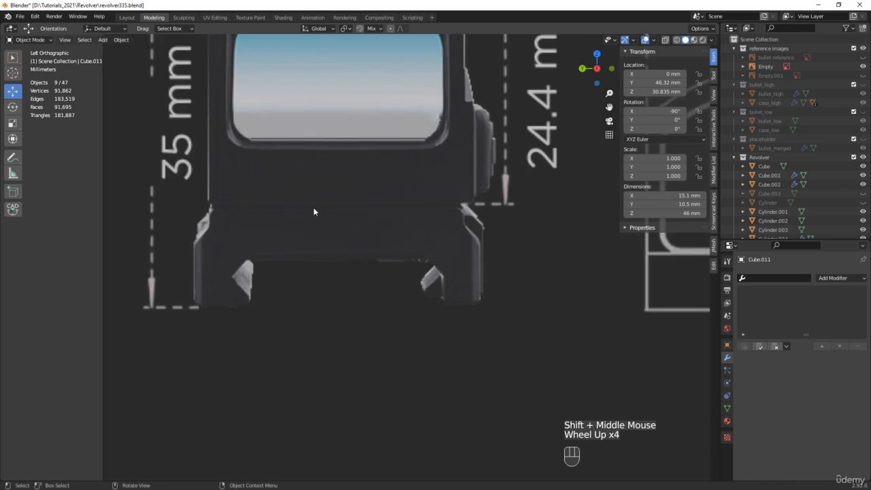
{"action": "scroll", "coordinate": [311, 209], "scroll_direction": "down", "scroll_amount": 3}
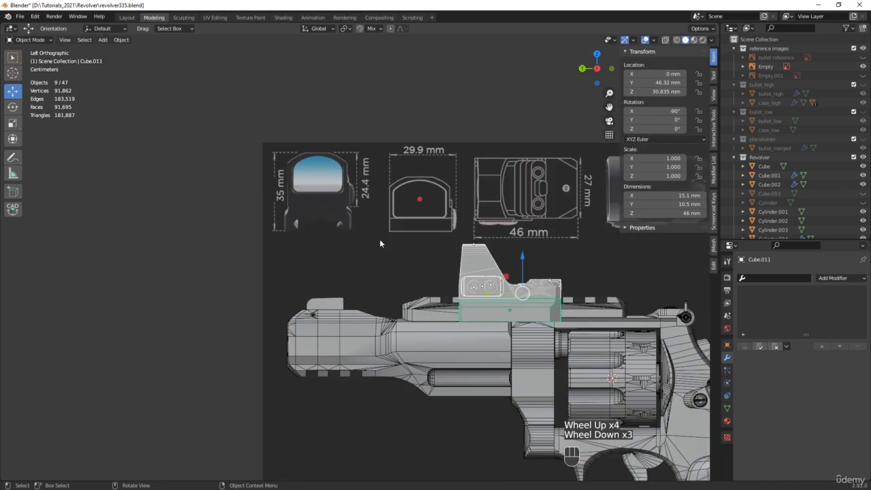
{"action": "middle_click_drag", "start_coordinate": [380, 238], "coordinate": [399, 282]}
{"action": "scroll", "coordinate": [553, 285], "scroll_direction": "up", "scroll_amount": 1}
{"action": "scroll", "coordinate": [552, 285], "scroll_direction": "up", "scroll_amount": 4}
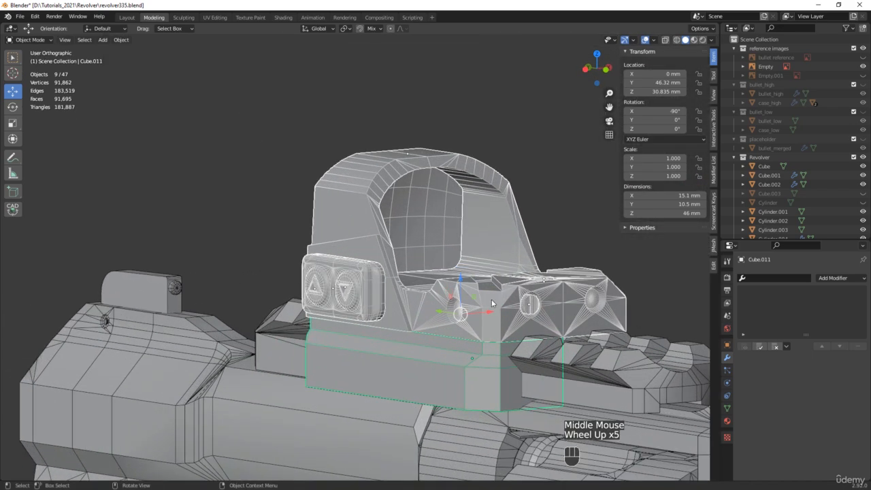
Step: Raise the sight and its mount block about 5.1 mm along Z relative to the rail
{"action": "left_click_drag", "start_coordinate": [459, 294], "coordinate": [479, 217]}
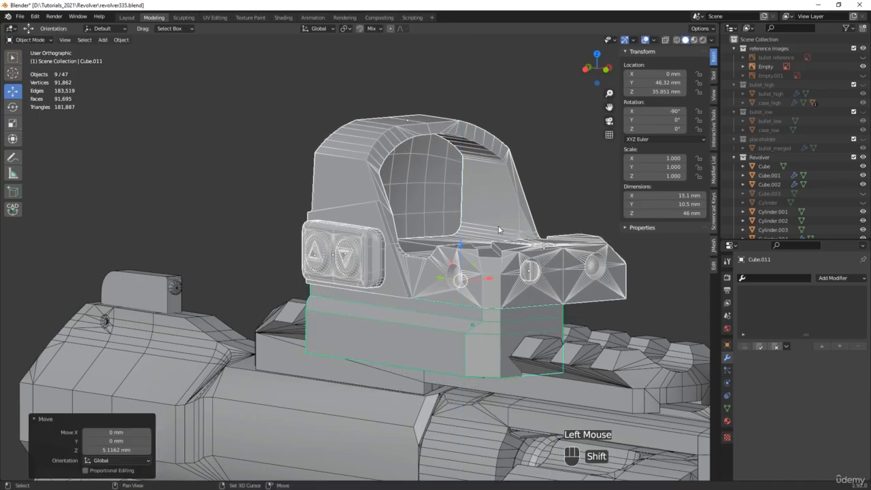
{"action": "middle_click_drag", "start_coordinate": [498, 225], "coordinate": [509, 371]}
{"action": "scroll", "coordinate": [508, 371], "scroll_direction": "up", "scroll_amount": 2}
{"action": "scroll", "coordinate": [525, 329], "scroll_direction": "up", "scroll_amount": 4}
{"action": "scroll", "coordinate": [524, 328], "scroll_direction": "down", "scroll_amount": 6}
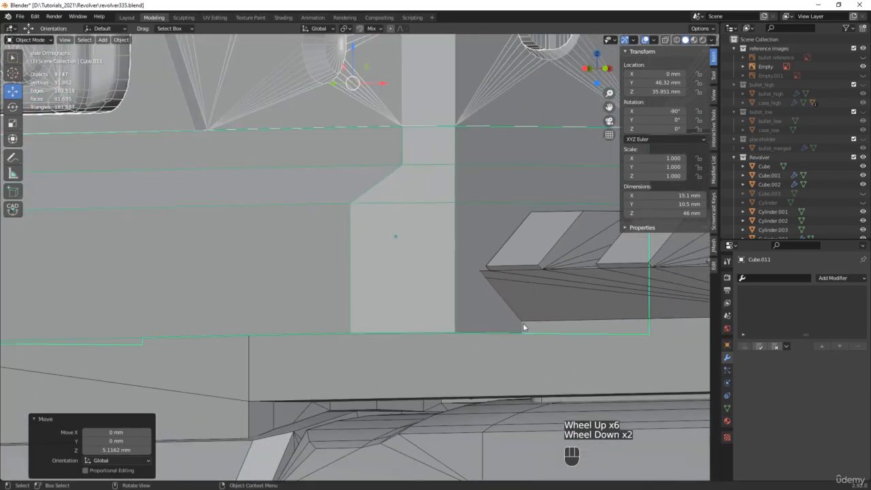
{"action": "middle_click_drag", "start_coordinate": [525, 328], "coordinate": [546, 344]}
Step: Isolate the top rail, Cube.002, in local view and open its mesh for editing
{"action": "left_click", "coordinate": [621, 363]}
{"action": "scroll", "coordinate": [621, 363], "scroll_direction": "down", "scroll_amount": 3}
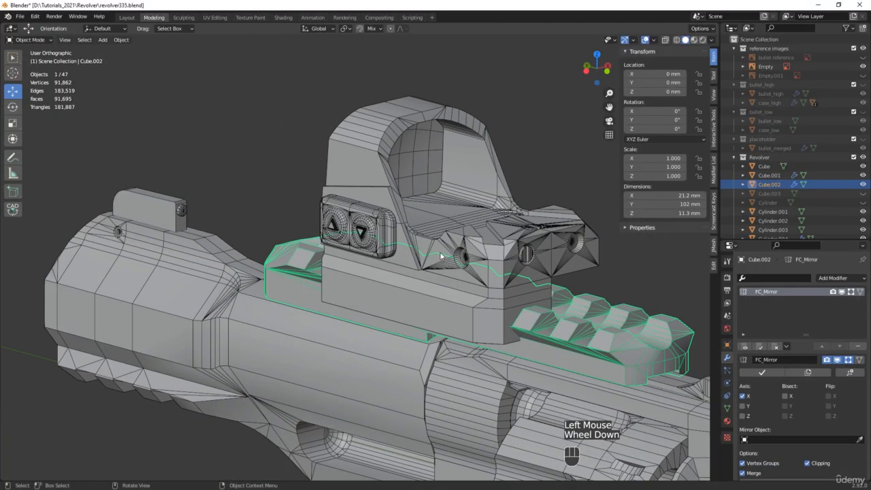
{"action": "key", "text": "KP_Divide"}
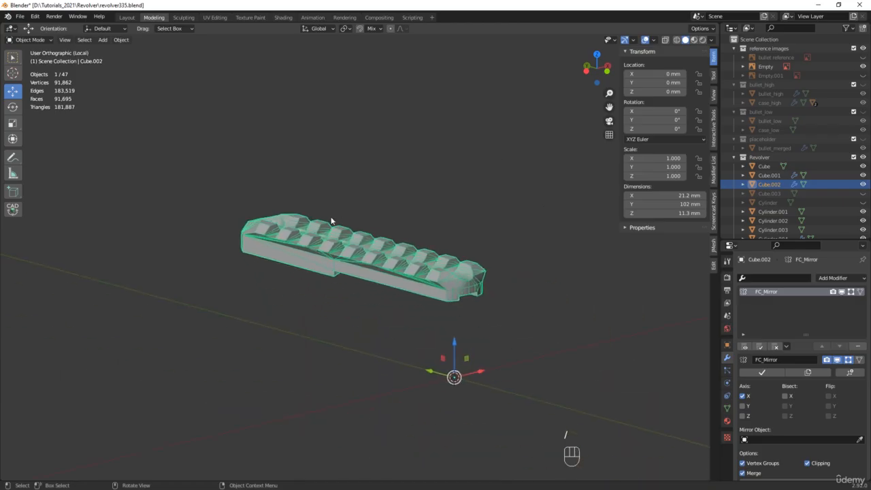
{"action": "middle_click_drag", "start_coordinate": [334, 220], "coordinate": [394, 217]}
{"action": "scroll", "coordinate": [270, 254], "scroll_direction": "up", "scroll_amount": 4}
{"action": "scroll", "coordinate": [266, 242], "scroll_direction": "up", "scroll_amount": 1}
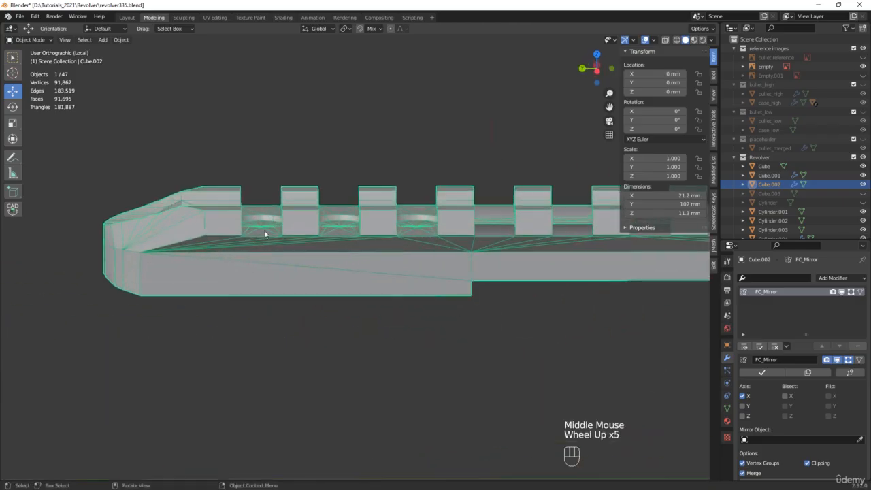
{"action": "key", "text": "Tab"}
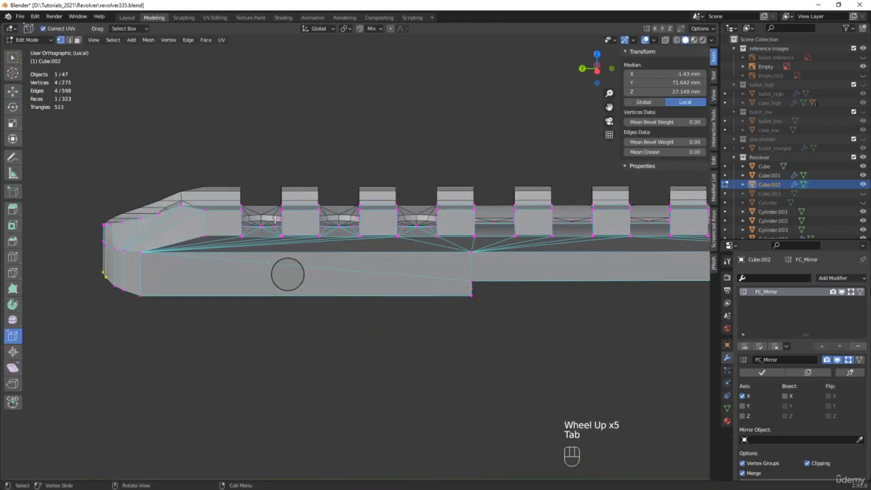
Step: Duplicate the outer faces of the rail's second tooth with the adjoining sloped underside faces, in place, and separate them into a new object
{"action": "middle_click_drag", "start_coordinate": [275, 218], "coordinate": [320, 215]}
{"action": "scroll", "coordinate": [275, 204], "scroll_direction": "up", "scroll_amount": 3}
{"action": "left_click", "coordinate": [315, 206]}
{"action": "key", "text": "w"}
{"action": "left_click", "coordinate": [325, 179], "text": "shift"}
{"action": "scroll", "coordinate": [314, 195], "scroll_direction": "up", "scroll_amount": 4}
{"action": "left_click", "coordinate": [309, 201], "text": "shift"}
{"action": "scroll", "coordinate": [310, 202], "scroll_direction": "down", "scroll_amount": 3}
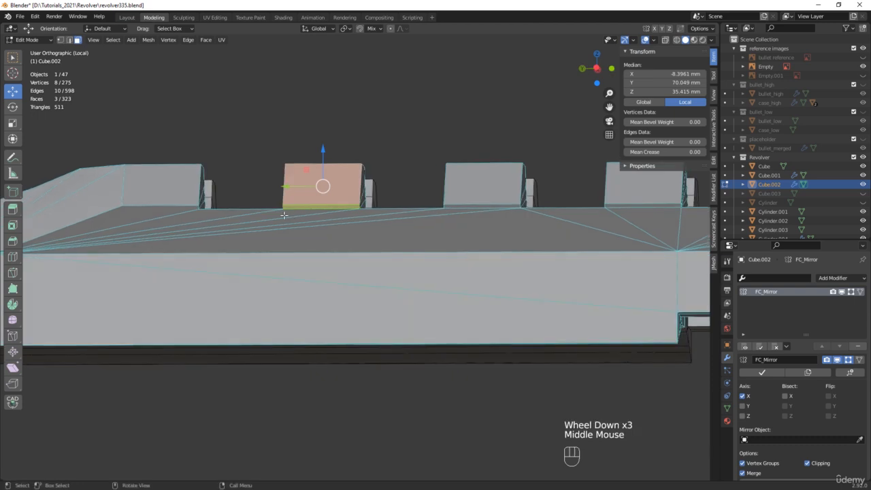
{"action": "scroll", "coordinate": [319, 215], "scroll_direction": "up", "scroll_amount": 1}
{"action": "left_click", "coordinate": [322, 219], "text": "shift"}
{"action": "left_click", "coordinate": [343, 225], "text": "shift"}
{"action": "left_click", "coordinate": [343, 225], "text": "shift"}
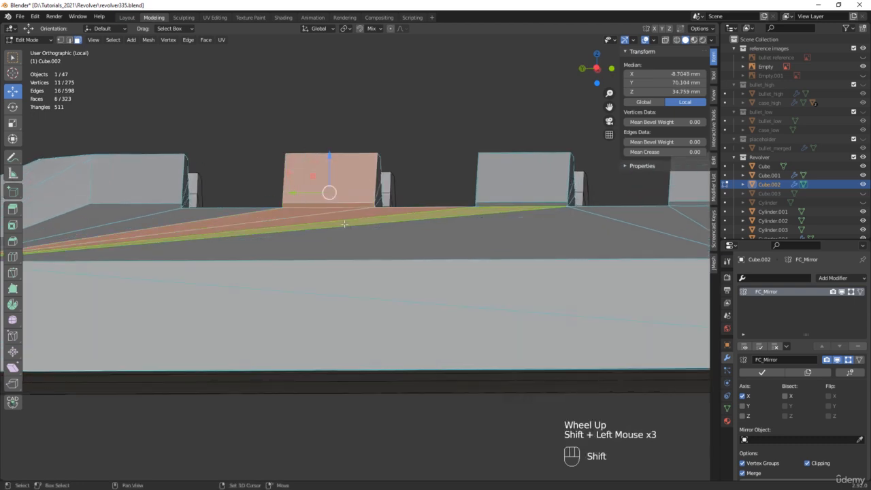
{"action": "left_click", "coordinate": [398, 234], "text": "shift"}
{"action": "scroll", "coordinate": [397, 234], "scroll_direction": "down", "scroll_amount": 4}
{"action": "middle_click_drag", "start_coordinate": [398, 234], "coordinate": [321, 206]}
{"action": "key", "text": "shift+d"}
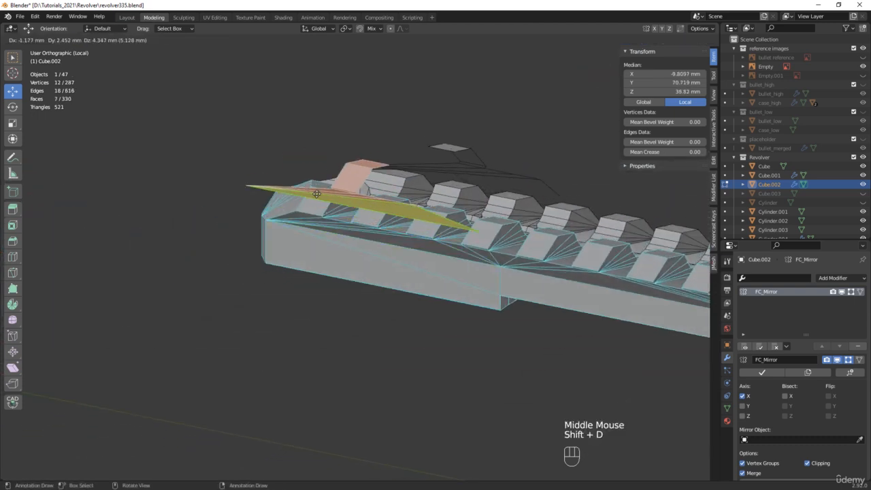
{"action": "right_click", "coordinate": [272, 138]}
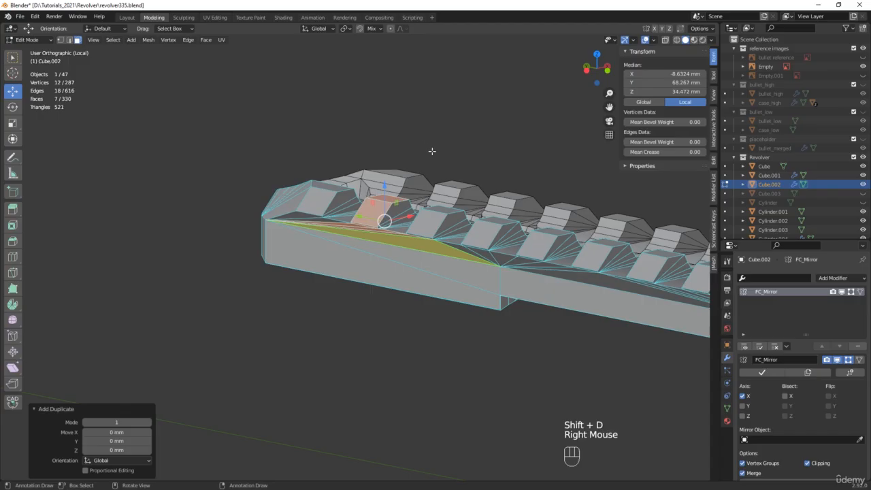
{"action": "key", "text": "p"}
{"action": "left_click", "coordinate": [431, 155]}
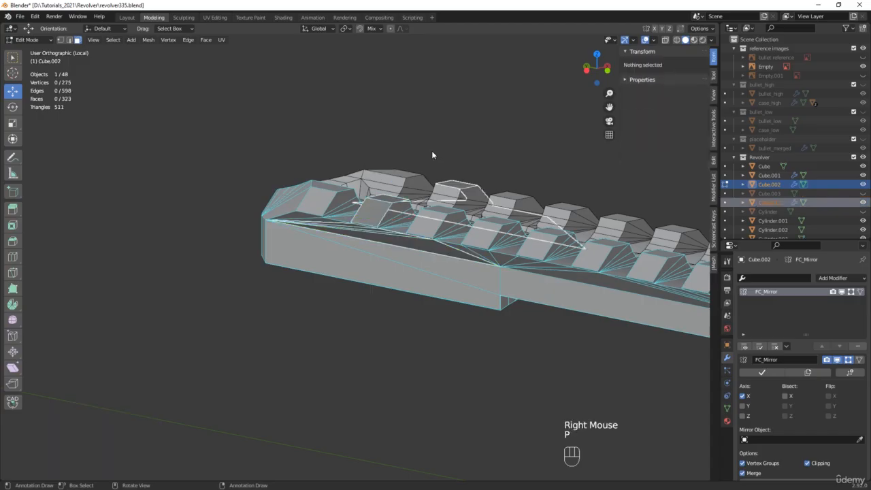
Step: Flatten the separated profile's vertices at the end away from the muzzle into one plane by scaling them to 0 along Y
{"action": "key", "text": "Tab"}
{"action": "left_click", "coordinate": [372, 217]}
{"action": "middle_click_drag", "start_coordinate": [373, 217], "coordinate": [412, 222]}
{"action": "middle_click_drag", "start_coordinate": [408, 216], "coordinate": [333, 280]}
{"action": "key", "text": "alt+z"}
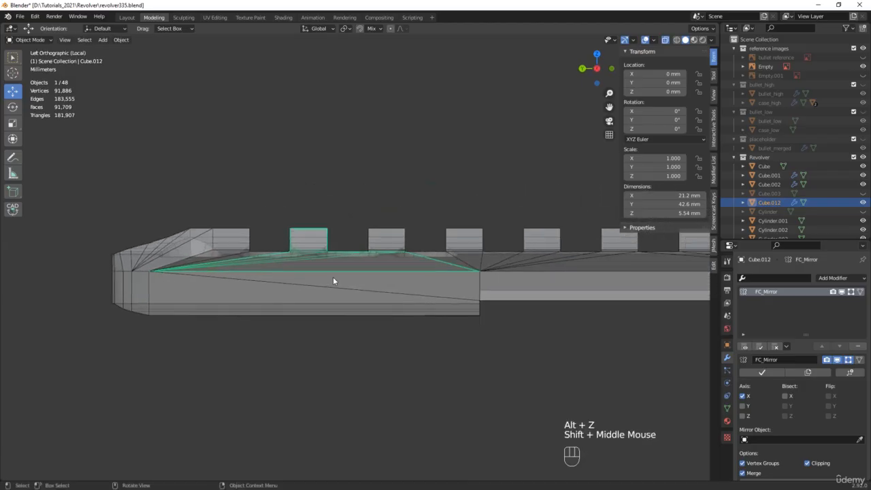
{"action": "key", "text": "Tab"}
{"action": "key", "text": "1"}
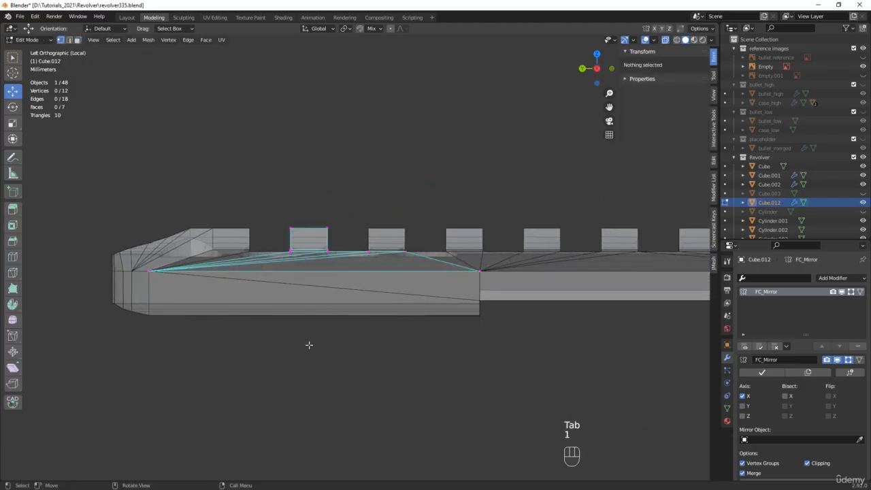
{"action": "left_click_drag", "start_coordinate": [296, 361], "coordinate": [543, 134]}
{"action": "key", "text": "s"}
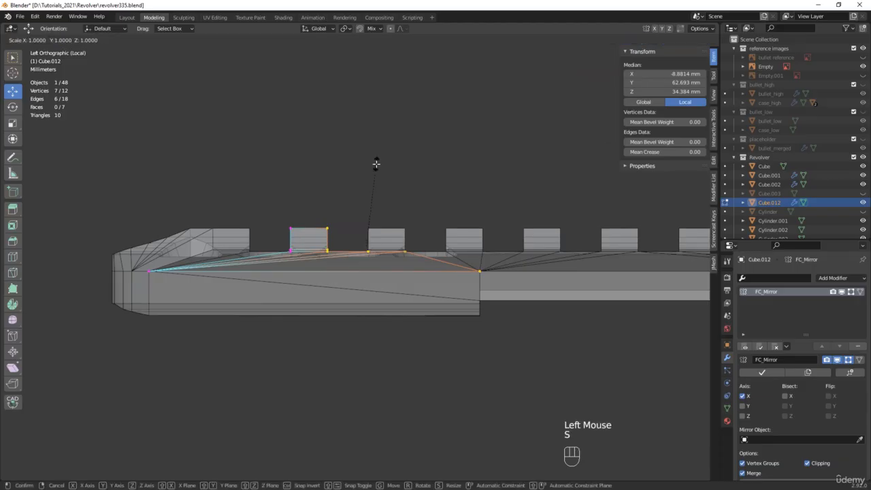
{"action": "key", "text": "y"}
{"action": "key", "text": "0"}
{"action": "left_click", "coordinate": [333, 188]}
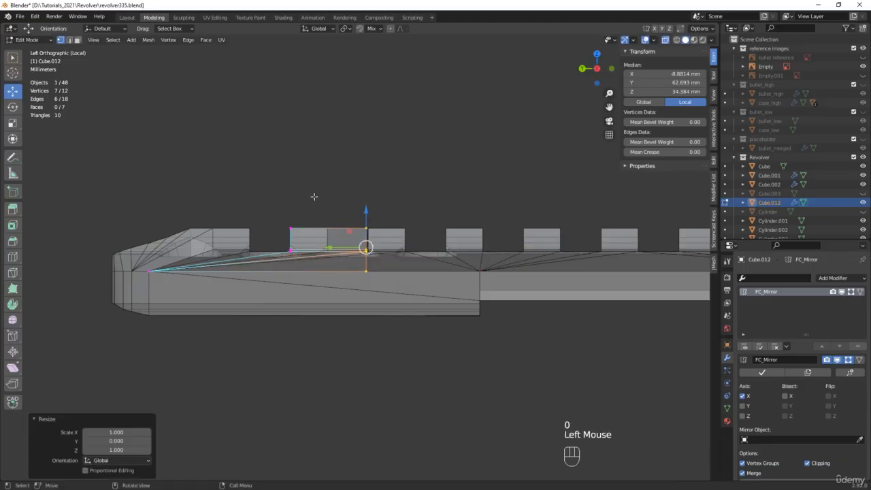
Step: Flatten the profile strip's muzzle-end vertices into one plane by scaling them to 0 along Y
{"action": "left_click_drag", "start_coordinate": [323, 196], "coordinate": [136, 294]}
{"action": "key", "text": "s"}
{"action": "key", "text": "y"}
{"action": "key", "text": "0"}
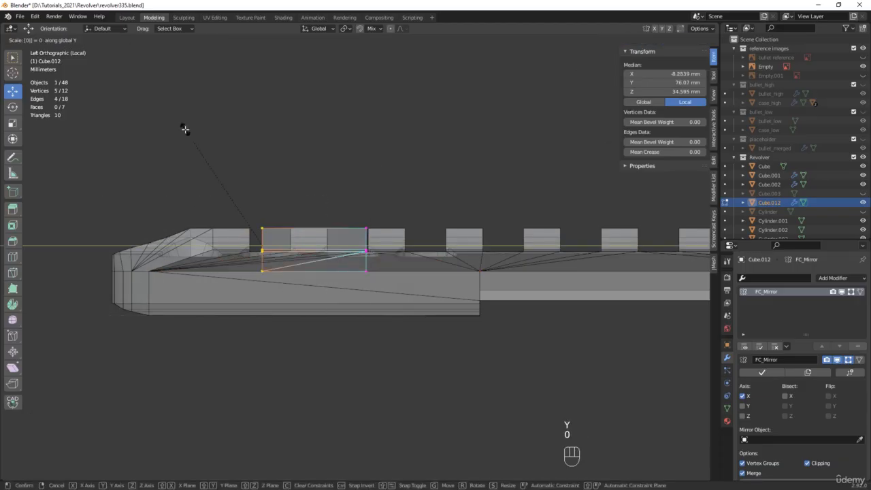
{"action": "left_click", "coordinate": [353, 190]}
{"action": "middle_click_drag", "start_coordinate": [353, 190], "coordinate": [334, 228]}
{"action": "scroll", "coordinate": [368, 257], "scroll_direction": "up", "scroll_amount": 3}
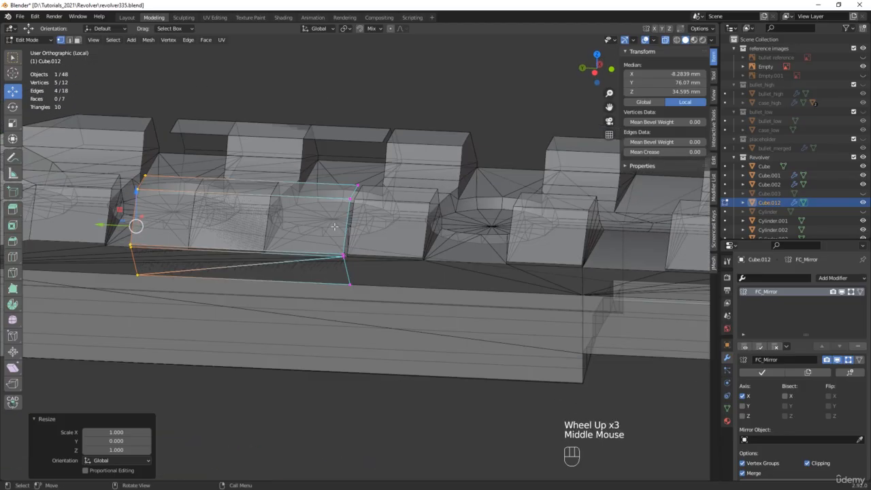
Step: Extrude the profile strip's end loop away from the muzzle along Y by about 83 mm
{"action": "left_click", "coordinate": [345, 218], "text": "alt"}
{"action": "scroll", "coordinate": [346, 241], "scroll_direction": "down", "scroll_amount": 4}
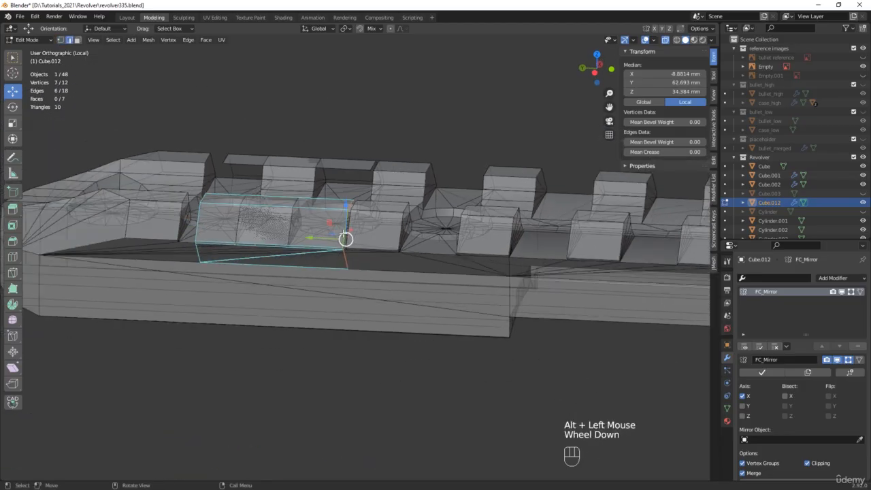
{"action": "middle_click_drag", "start_coordinate": [346, 242], "coordinate": [225, 229], "text": "shift"}
{"action": "key", "text": "e"}
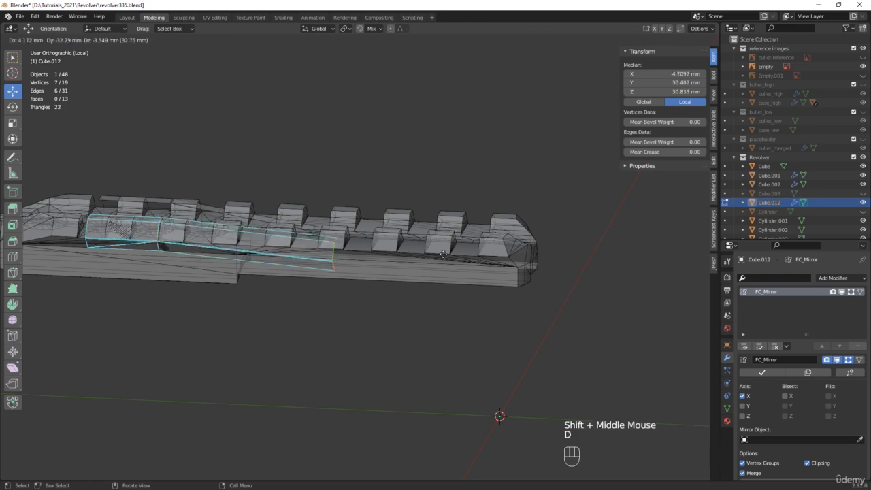
{"action": "right_click", "coordinate": [486, 255]}
{"action": "left_click_drag", "start_coordinate": [124, 235], "coordinate": [563, 256]}
Step: Delete the muzzle-end vertices of the profile strip to remove its original short section
{"action": "middle_click_drag", "start_coordinate": [60, 295], "coordinate": [222, 303], "text": "shift"}
{"action": "middle_click_drag", "start_coordinate": [222, 303], "coordinate": [239, 301]}
{"action": "left_click_drag", "start_coordinate": [257, 319], "coordinate": [229, 288]}
{"action": "key", "text": "x"}
{"action": "left_click", "coordinate": [271, 218]}
Step: Extrude the strip's lowest long edge straight down along Z by about 6 mm
{"action": "middle_click_drag", "start_coordinate": [271, 218], "coordinate": [342, 270]}
{"action": "key", "text": "2"}
{"action": "left_click", "coordinate": [540, 274]}
{"action": "middle_click_drag", "start_coordinate": [540, 274], "coordinate": [542, 277]}
{"action": "scroll", "coordinate": [541, 276], "scroll_direction": "up", "scroll_amount": 4}
{"action": "key", "text": "d"}
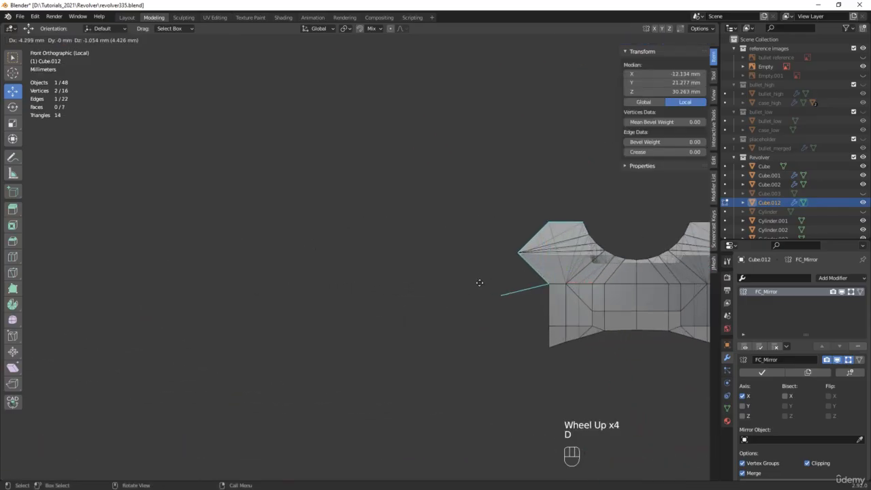
{"action": "right_click", "coordinate": [468, 304]}
{"action": "left_click_drag", "start_coordinate": [546, 260], "coordinate": [544, 280]}
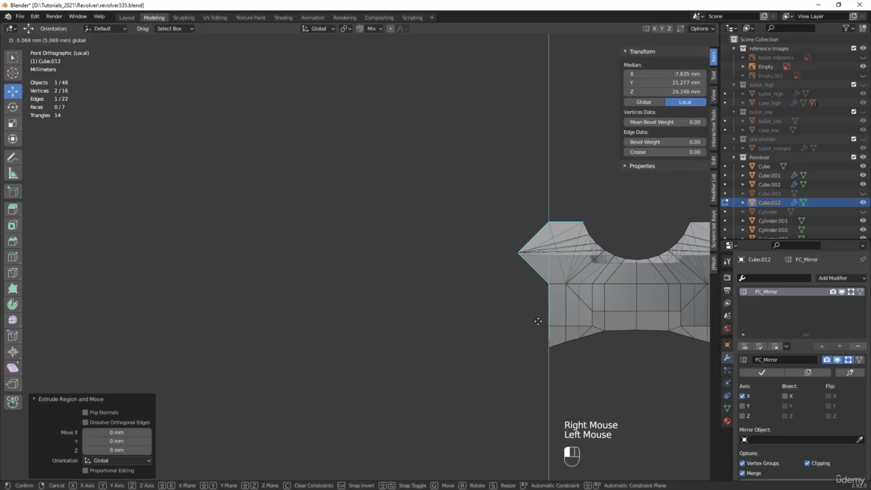
{"action": "left_click_drag", "start_coordinate": [537, 329], "coordinate": [536, 330]}
Step: Extrude the lowered edge inward along X to the centre line at X 0 mm
{"action": "middle_click_drag", "start_coordinate": [536, 330], "coordinate": [436, 242]}
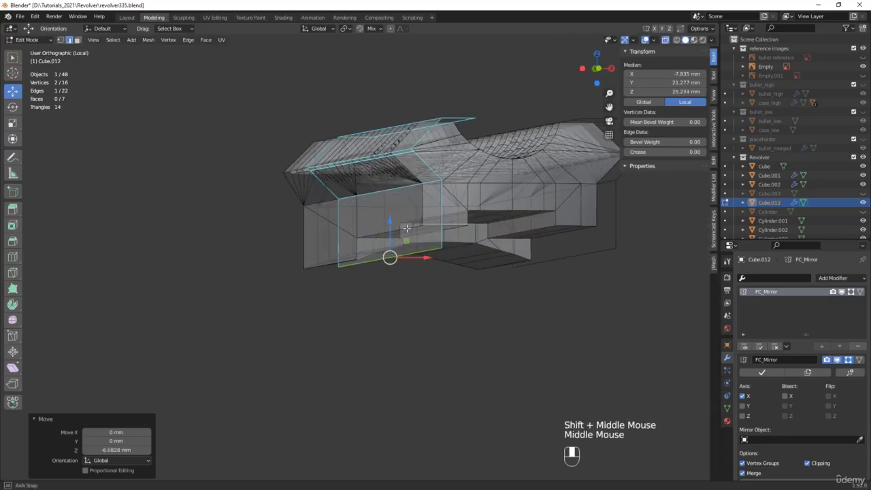
{"action": "key", "text": "d"}
{"action": "right_click", "coordinate": [461, 240]}
{"action": "left_click_drag", "start_coordinate": [420, 255], "coordinate": [434, 255]}
{"action": "key", "text": "Return"}
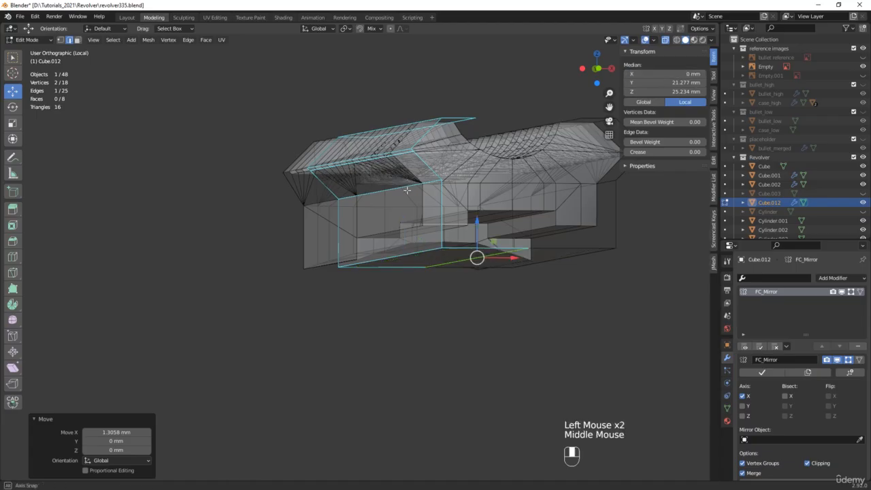
Step: Move the inner long edge of the profile's top face to the centre line by setting its X to 0 mm
{"action": "middle_click_drag", "start_coordinate": [404, 179], "coordinate": [463, 215]}
{"action": "left_click", "coordinate": [411, 208]}
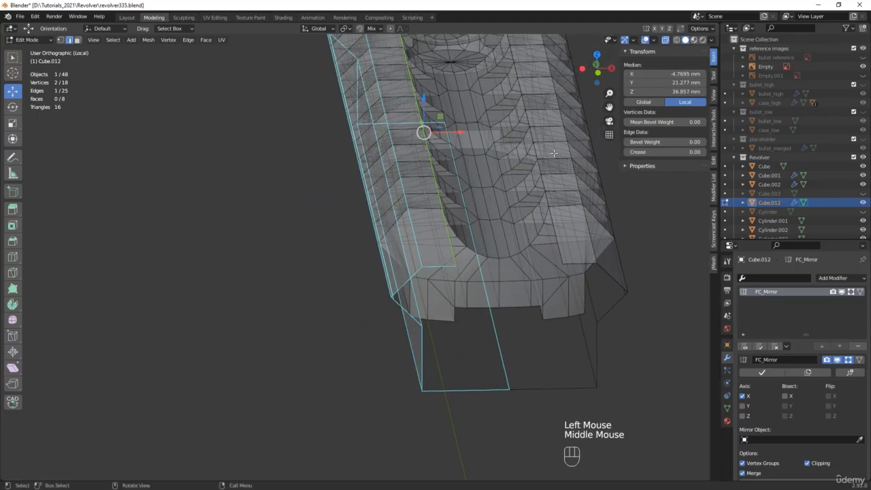
{"action": "left_click", "coordinate": [680, 72]}
{"action": "type", "text": "0"}
{"action": "key", "text": "Return"}
Step: Fill a triangular face between the lower vertical edge and the bottom edge at the profile's rear end
{"action": "scroll", "coordinate": [489, 299], "scroll_direction": "down", "scroll_amount": 2}
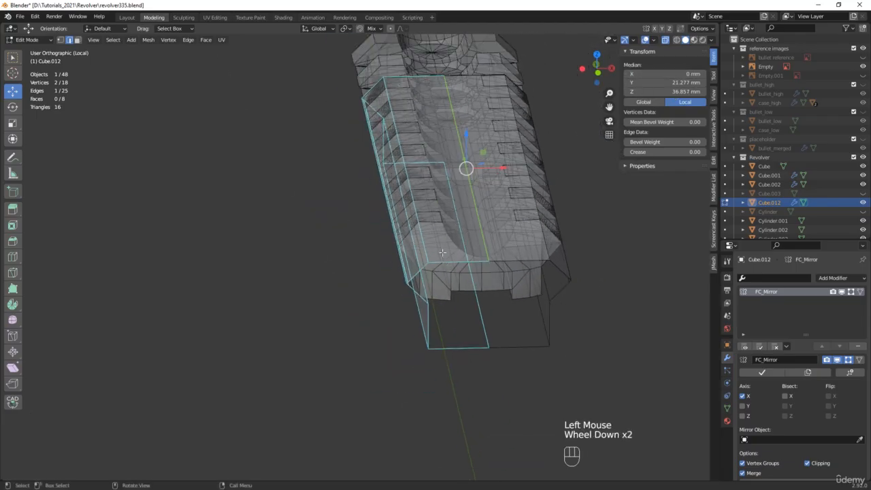
{"action": "middle_click_drag", "start_coordinate": [476, 293], "coordinate": [505, 301]}
{"action": "scroll", "coordinate": [487, 304], "scroll_direction": "up", "scroll_amount": 2}
{"action": "left_click", "coordinate": [483, 303]}
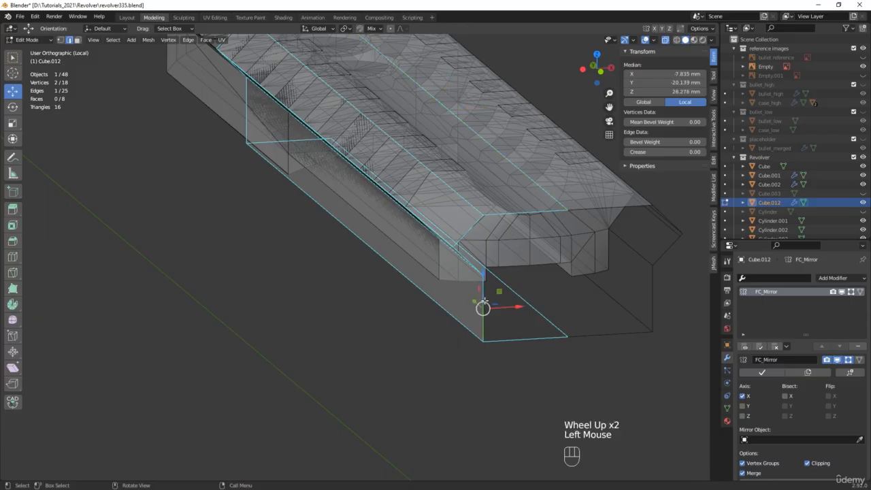
{"action": "left_click", "coordinate": [512, 340], "text": "shift"}
{"action": "key", "text": "f"}
{"action": "middle_click_drag", "start_coordinate": [513, 340], "coordinate": [512, 224]}
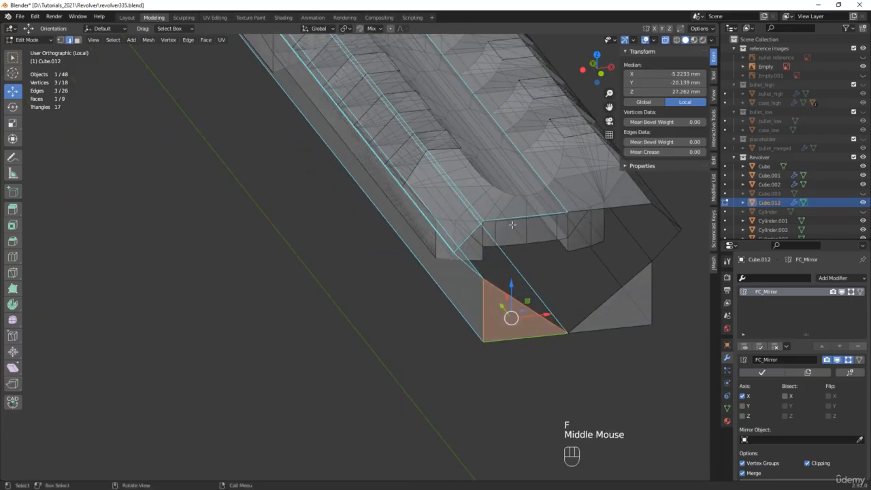
Step: Close the rest of the rear end with a quad up to the top edge and a face across the side ridge opening
{"action": "left_click", "coordinate": [517, 220]}
{"action": "left_click", "coordinate": [509, 305], "text": "shift"}
{"action": "key", "text": "f"}
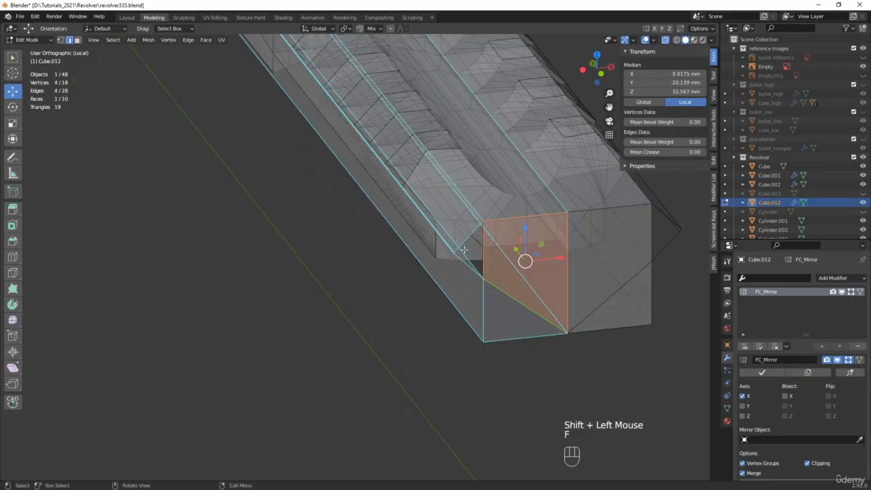
{"action": "scroll", "coordinate": [489, 254], "scroll_direction": "up", "scroll_amount": 2}
{"action": "left_click", "coordinate": [490, 255], "text": "alt"}
{"action": "key", "text": "f"}
{"action": "scroll", "coordinate": [408, 252], "scroll_direction": "down", "scroll_amount": 2}
Step: Fill a triangular face between the vertical side edge and the bottom edge at the profile's muzzle end
{"action": "middle_click_drag", "start_coordinate": [408, 252], "coordinate": [532, 245]}
{"action": "middle_click_drag", "start_coordinate": [212, 372], "coordinate": [466, 265], "text": "shift"}
{"action": "middle_click_drag", "start_coordinate": [430, 280], "coordinate": [402, 289]}
{"action": "key", "text": "1"}
{"action": "left_click_drag", "start_coordinate": [185, 372], "coordinate": [318, 225]}
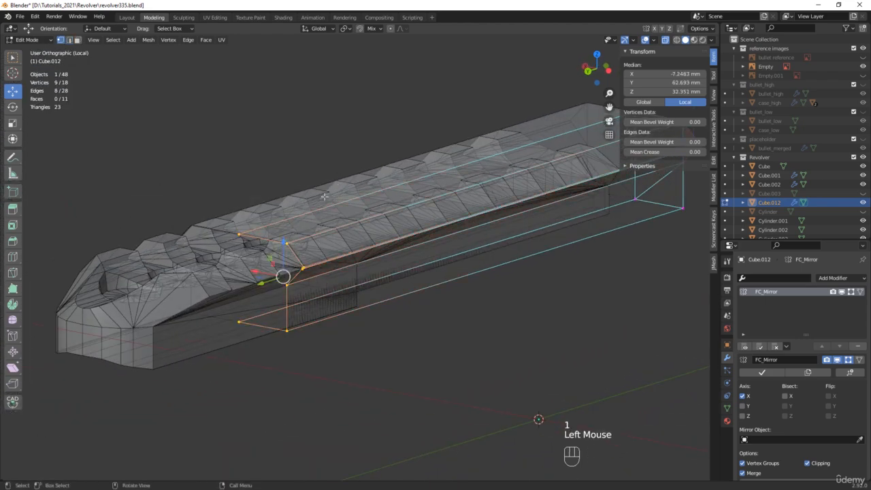
{"action": "scroll", "coordinate": [317, 241], "scroll_direction": "down", "scroll_amount": 3}
{"action": "middle_click_drag", "start_coordinate": [316, 249], "coordinate": [391, 236], "text": "shift"}
{"action": "scroll", "coordinate": [391, 235], "scroll_direction": "up", "scroll_amount": 5}
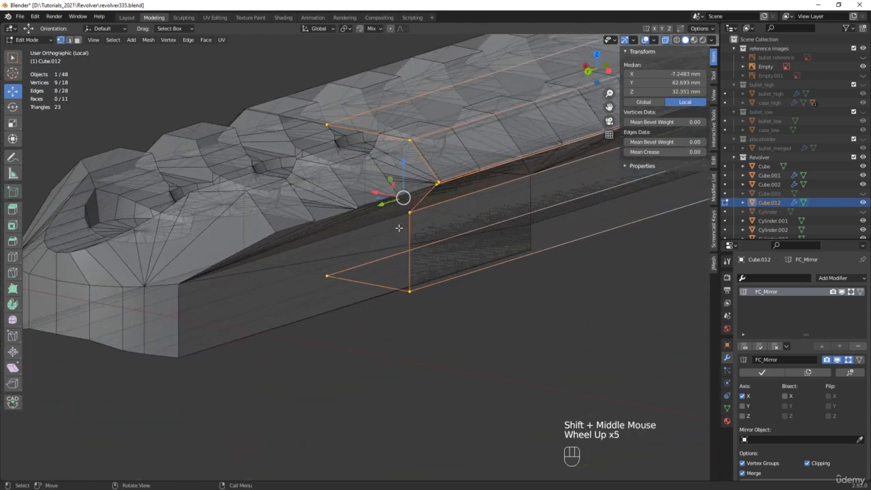
{"action": "key", "text": "2"}
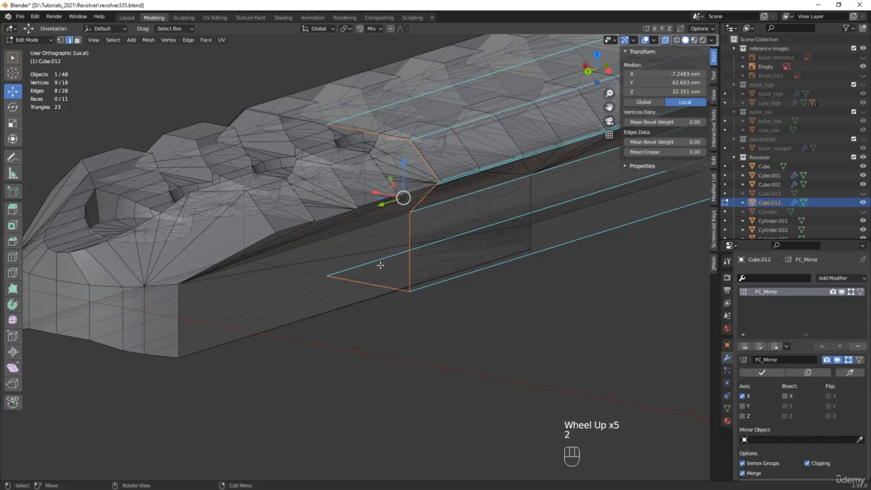
{"action": "left_click", "coordinate": [410, 250]}
{"action": "left_click", "coordinate": [381, 285], "text": "shift"}
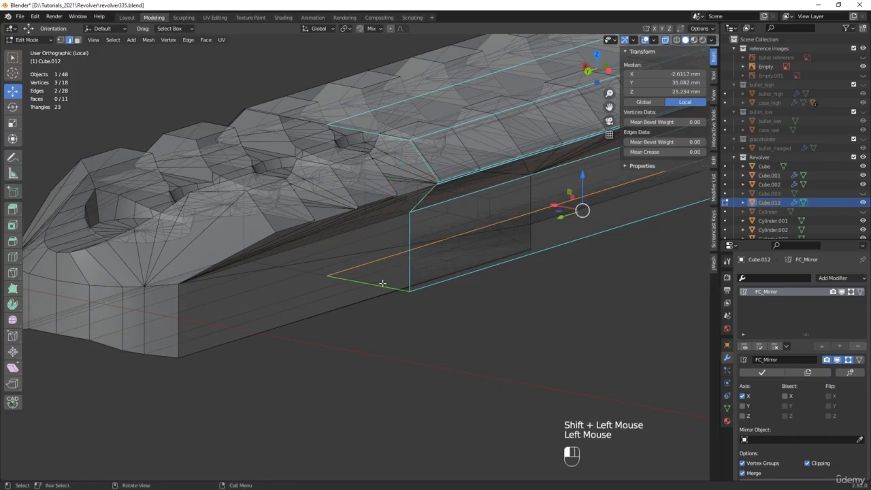
{"action": "left_click", "coordinate": [383, 283]}
{"action": "left_click", "coordinate": [408, 253], "text": "shift"}
{"action": "key", "text": "f"}
Step: Close the rest of the muzzle end with a quad up to the top edge and a face across the side ridge opening
{"action": "middle_click_drag", "start_coordinate": [389, 236], "coordinate": [401, 242]}
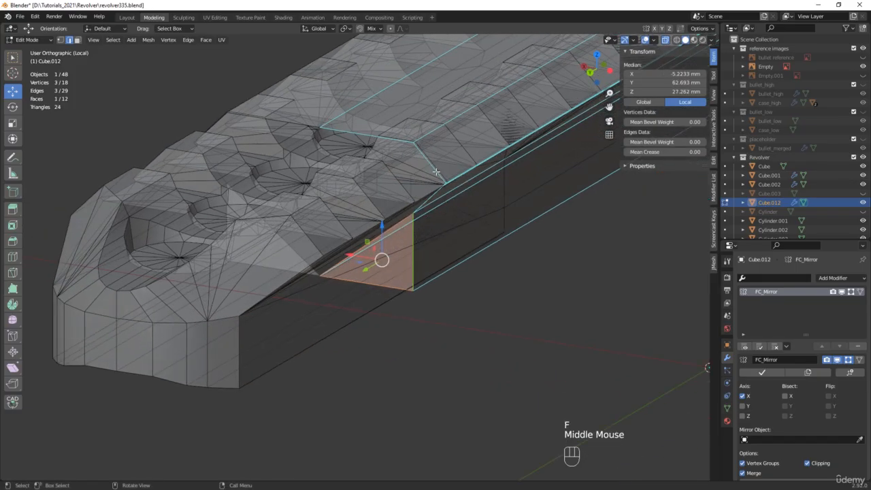
{"action": "scroll", "coordinate": [430, 170], "scroll_direction": "up", "scroll_amount": 1}
{"action": "left_click", "coordinate": [343, 123]}
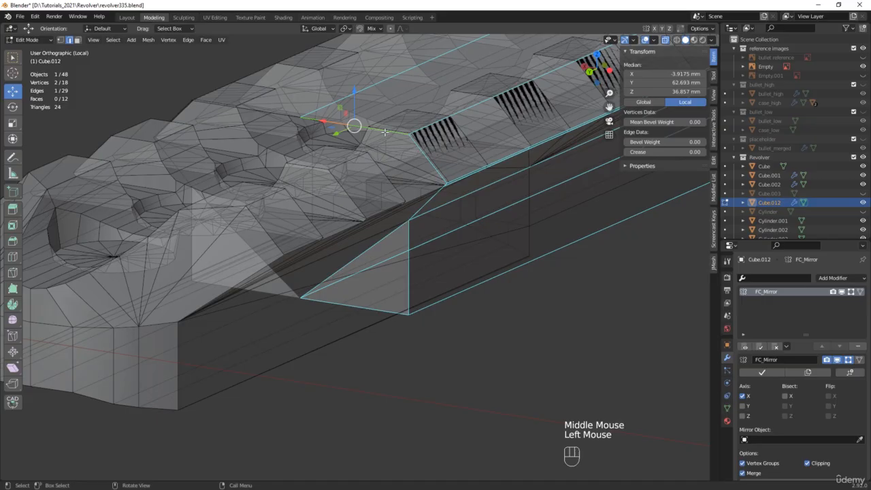
{"action": "left_click", "coordinate": [366, 247], "text": "shift"}
{"action": "key", "text": "f"}
{"action": "left_click", "coordinate": [431, 182], "text": "alt"}
{"action": "middle_click_drag", "start_coordinate": [432, 181], "coordinate": [389, 238]}
{"action": "key", "text": "f"}
{"action": "scroll", "coordinate": [432, 182], "scroll_direction": "down", "scroll_amount": 3}
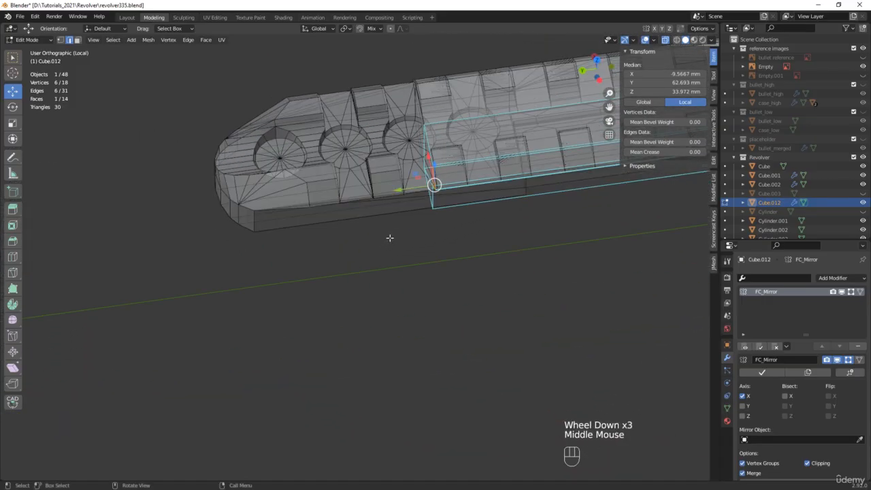
Step: Leave local view and set the rail-profile block's origin to its long top centre edge
{"action": "key", "text": "Tab"}
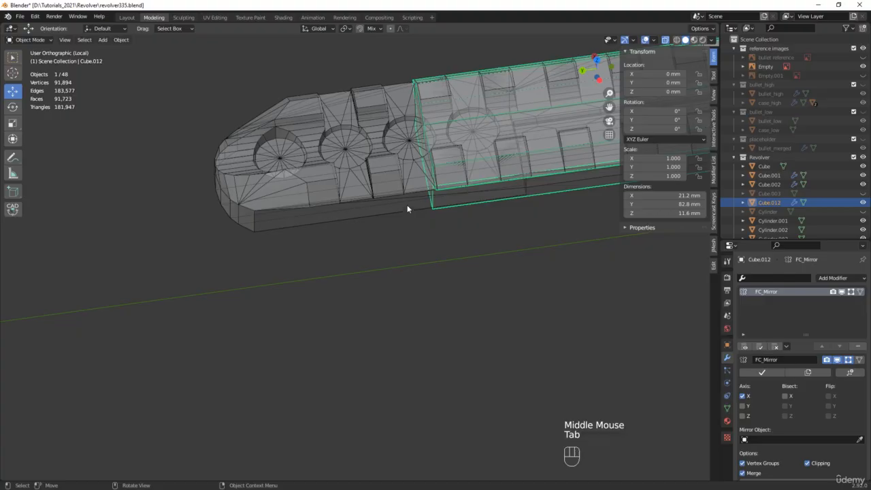
{"action": "key", "text": "slash"}
{"action": "middle_click_drag", "start_coordinate": [425, 231], "coordinate": [461, 287]}
{"action": "scroll", "coordinate": [494, 257], "scroll_direction": "down", "scroll_amount": 3}
{"action": "scroll", "coordinate": [461, 287], "scroll_direction": "up", "scroll_amount": 2}
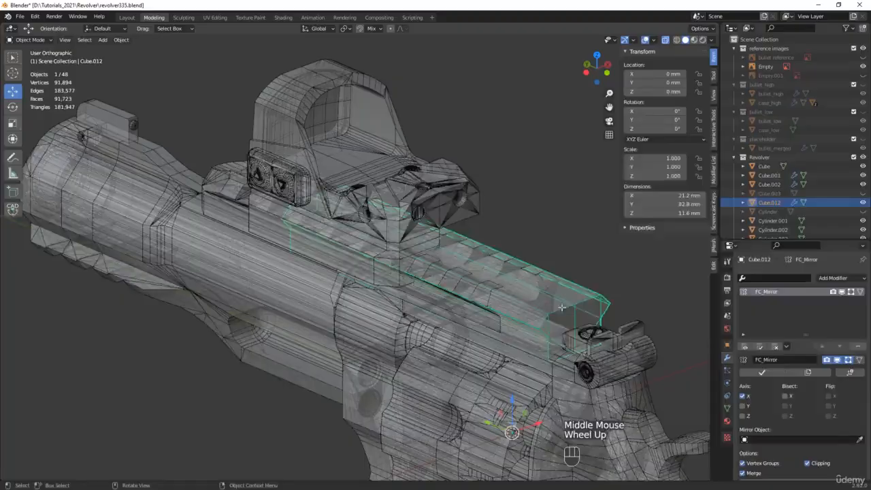
{"action": "key", "text": "Tab"}
{"action": "key", "text": "2"}
{"action": "left_click", "coordinate": [546, 292]}
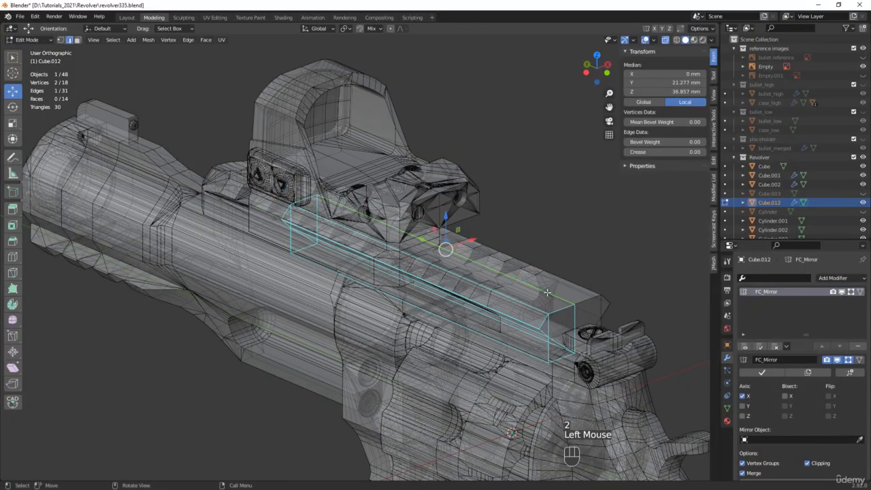
{"action": "key", "text": "alt+q"}
{"action": "left_click", "coordinate": [546, 293]}
{"action": "middle_click_drag", "start_coordinate": [442, 253], "coordinate": [449, 252]}
{"action": "key", "text": "Tab"}
Step: Isolate the rail-profile block and the scope mount without X-ray, and move the profile block along Y to project from both ends of the mount
{"action": "middle_click_drag", "start_coordinate": [348, 282], "coordinate": [404, 257]}
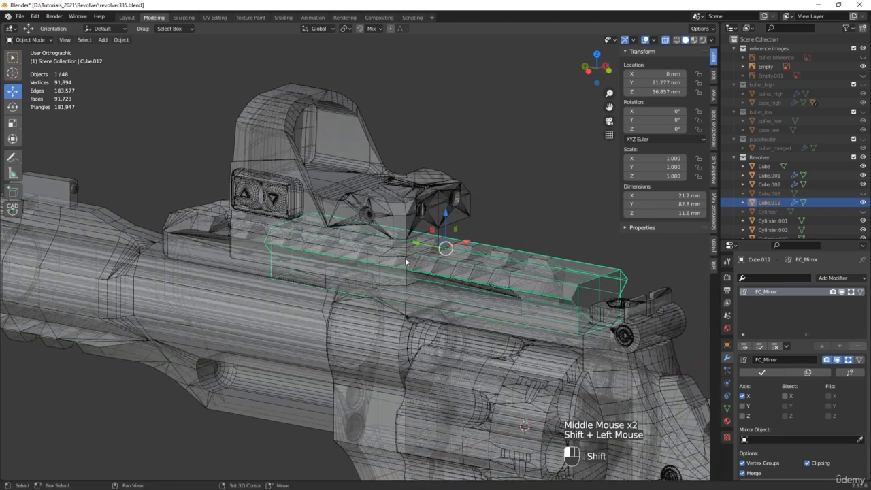
{"action": "left_click", "coordinate": [404, 259], "text": "shift"}
{"action": "key", "text": "KP_Divide"}
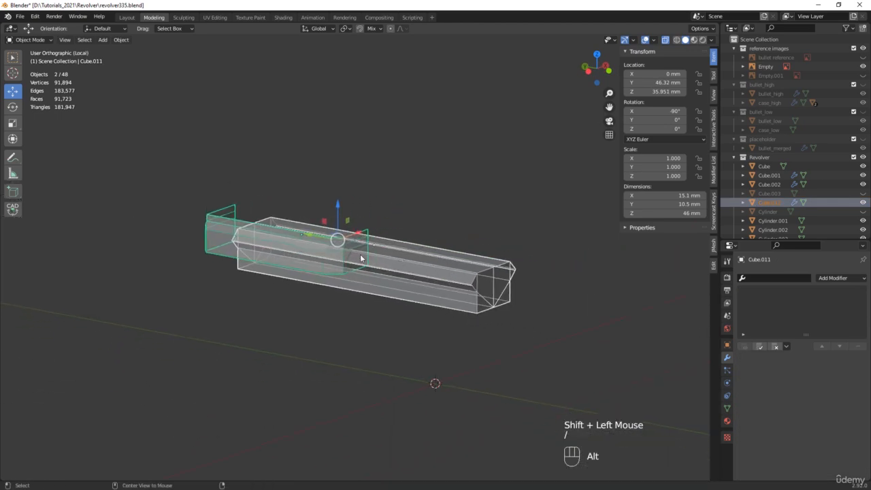
{"action": "key", "text": "alt+z"}
{"action": "scroll", "coordinate": [351, 253], "scroll_direction": "up", "scroll_amount": 2}
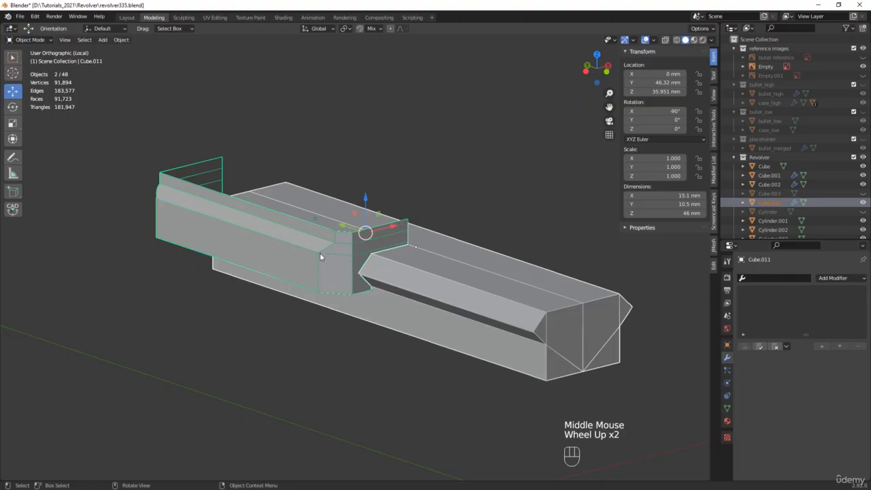
{"action": "left_click", "coordinate": [471, 301]}
{"action": "middle_click_drag", "start_coordinate": [471, 301], "coordinate": [414, 294]}
Step: Add a Mirror modifier on the X axis to the mount block, Cube.011, and apply it
{"action": "left_click", "coordinate": [368, 288]}
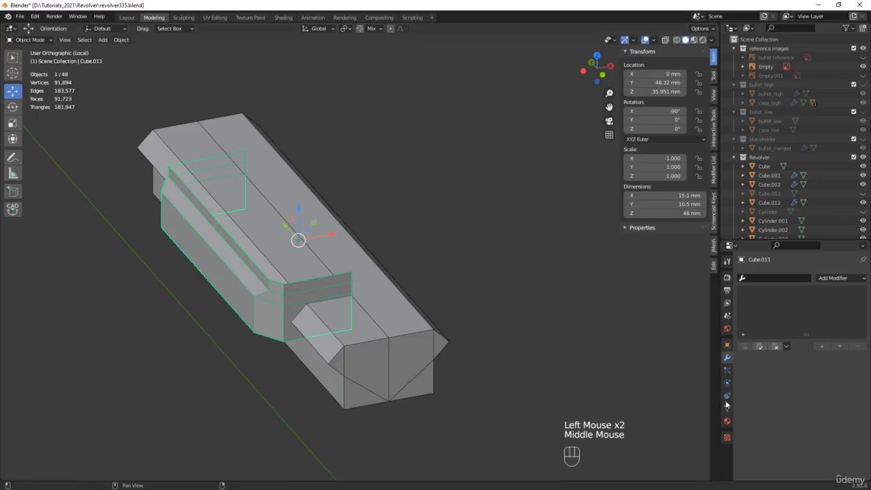
{"action": "left_click", "coordinate": [834, 281]}
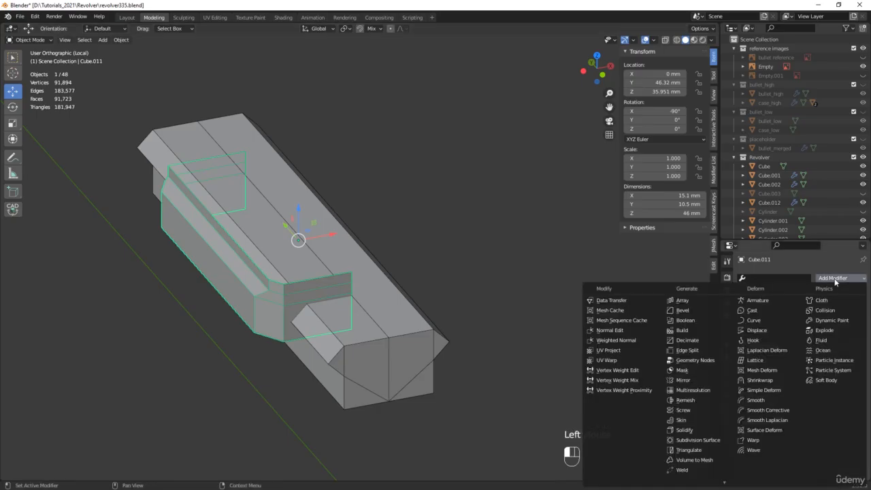
{"action": "left_click", "coordinate": [683, 379]}
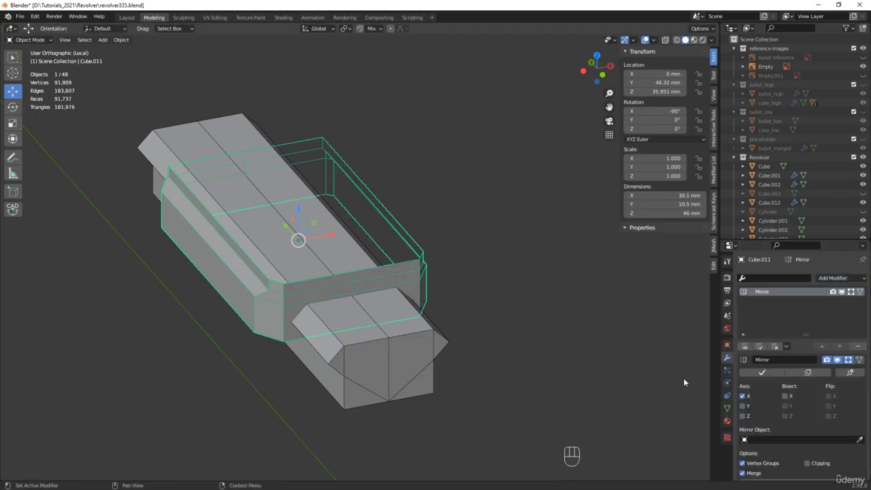
{"action": "middle_click_drag", "start_coordinate": [333, 238], "coordinate": [362, 234]}
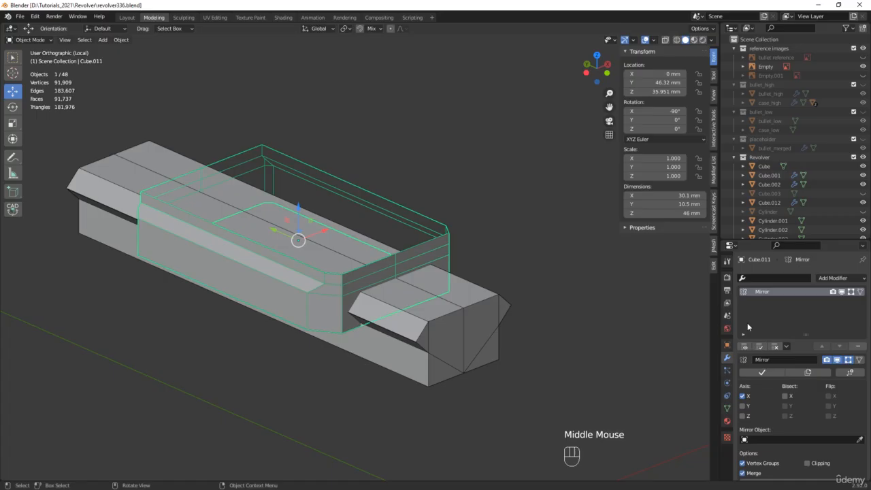
{"action": "left_click", "coordinate": [762, 372]}
Step: Fill the mount block's open top and bottom boundary loops with faces
{"action": "key", "text": "Tab"}
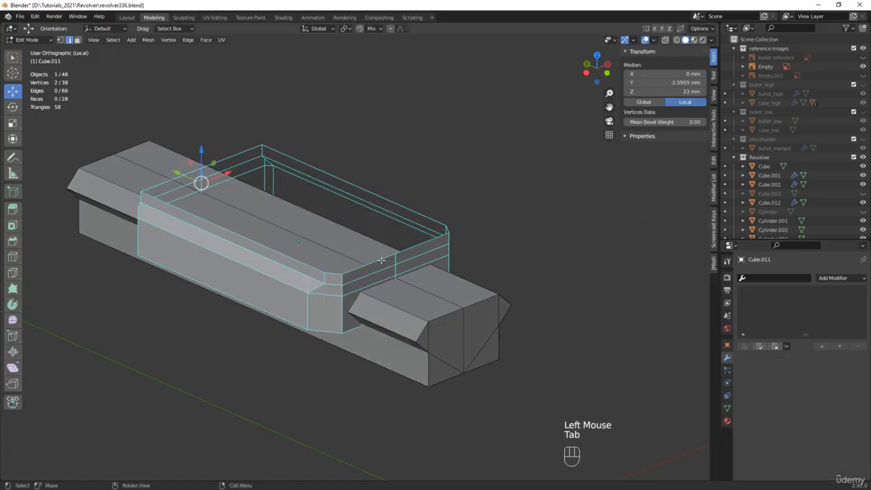
{"action": "left_click", "coordinate": [381, 260], "text": "alt"}
{"action": "middle_click_drag", "start_coordinate": [381, 260], "coordinate": [432, 306]}
{"action": "left_click", "coordinate": [364, 246], "text": "alt"}
{"action": "key", "text": "f"}
{"action": "key", "text": "Tab"}
Step: Merge all vertices of the rail-profile block, Cube.012, by distance
{"action": "left_click", "coordinate": [432, 316]}
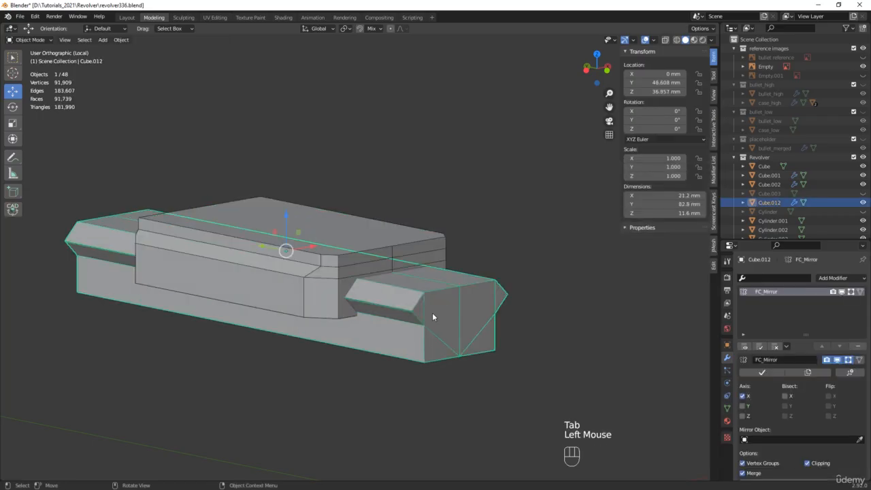
{"action": "key", "text": "Tab"}
{"action": "key", "text": "1"}
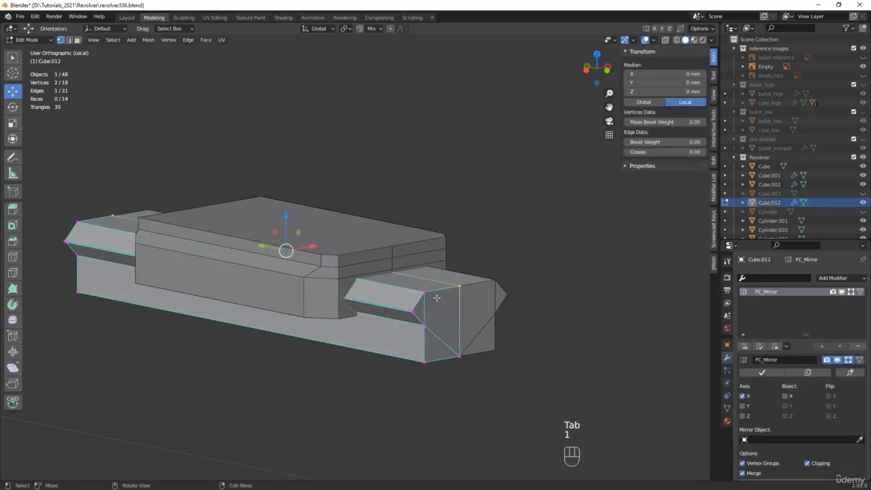
{"action": "key", "text": "a"}
{"action": "middle_click_drag", "start_coordinate": [436, 297], "coordinate": [417, 261]}
{"action": "scroll", "coordinate": [418, 261], "scroll_direction": "up", "scroll_amount": 3}
{"action": "key", "text": "m"}
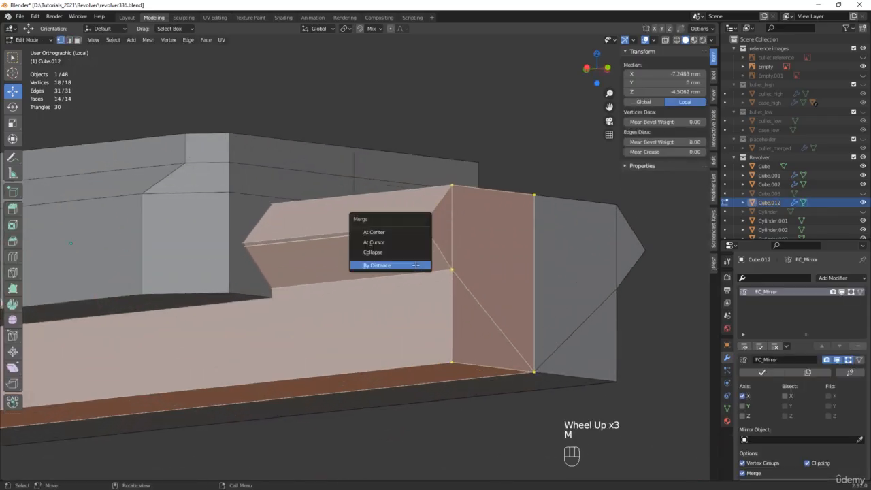
{"action": "left_click", "coordinate": [416, 265]}
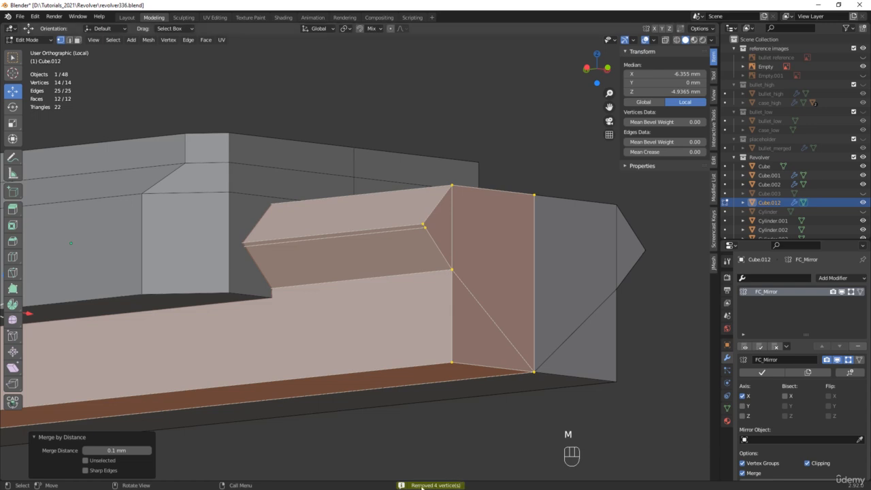
Step: Dissolve the redundant long edge beside the tip of the rail-profile block's side ridge
{"action": "key", "text": "2"}
{"action": "left_click", "coordinate": [413, 235]}
{"action": "key", "text": "x"}
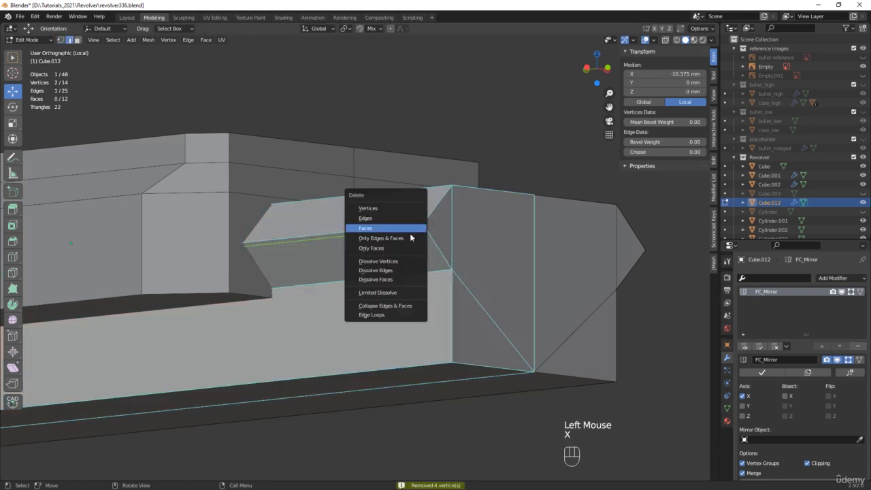
{"action": "left_click", "coordinate": [390, 271]}
{"action": "middle_click_drag", "start_coordinate": [415, 252], "coordinate": [411, 262]}
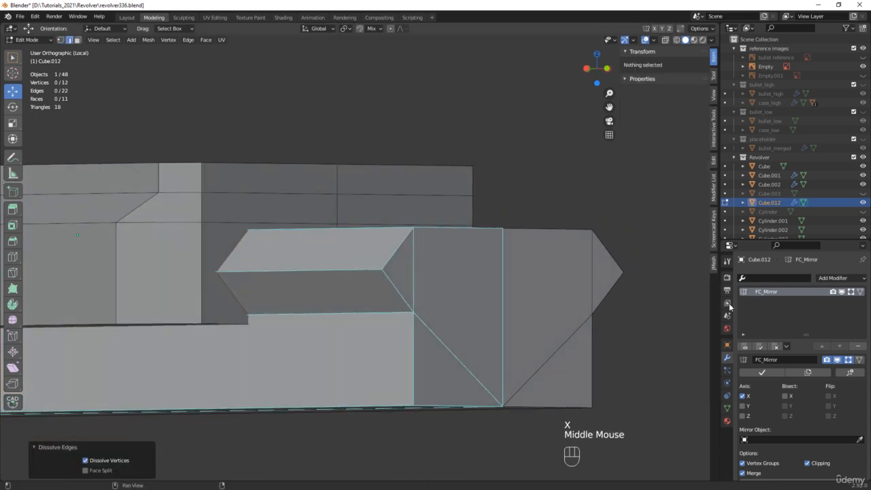
Step: Apply the Mirror modifier on the rail-profile block, then delete the lower ridge face and the side face below it on one side
{"action": "left_click", "coordinate": [759, 374]}
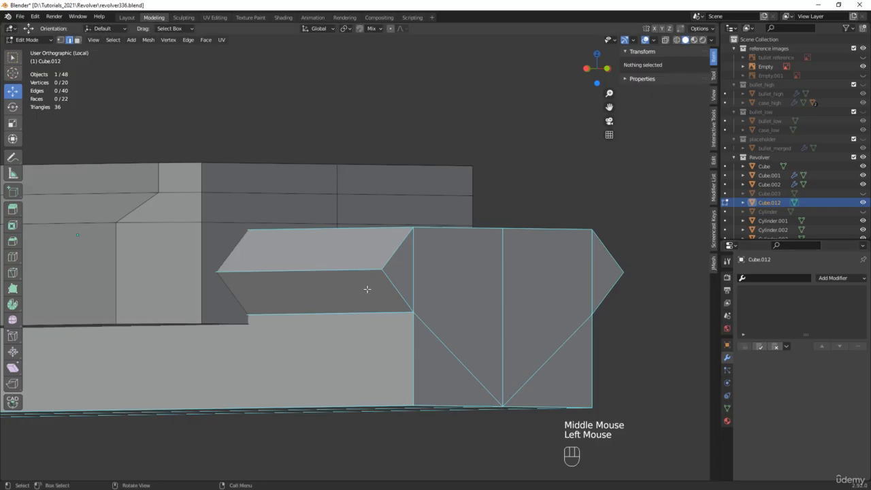
{"action": "middle_click_drag", "start_coordinate": [366, 288], "coordinate": [472, 235], "text": "shift"}
{"action": "left_click", "coordinate": [454, 253]}
{"action": "scroll", "coordinate": [453, 253], "scroll_direction": "down", "scroll_amount": 2}
{"action": "left_click", "coordinate": [408, 292], "text": "shift"}
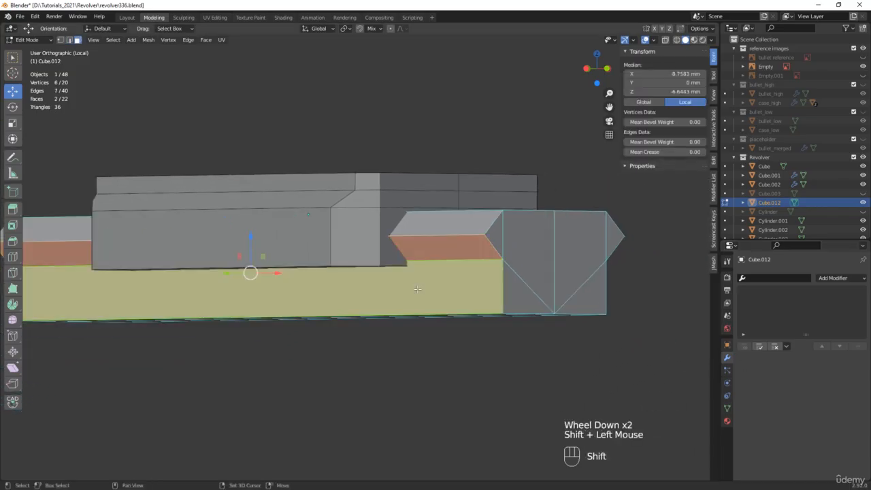
{"action": "key", "text": "x"}
{"action": "left_click", "coordinate": [391, 247]}
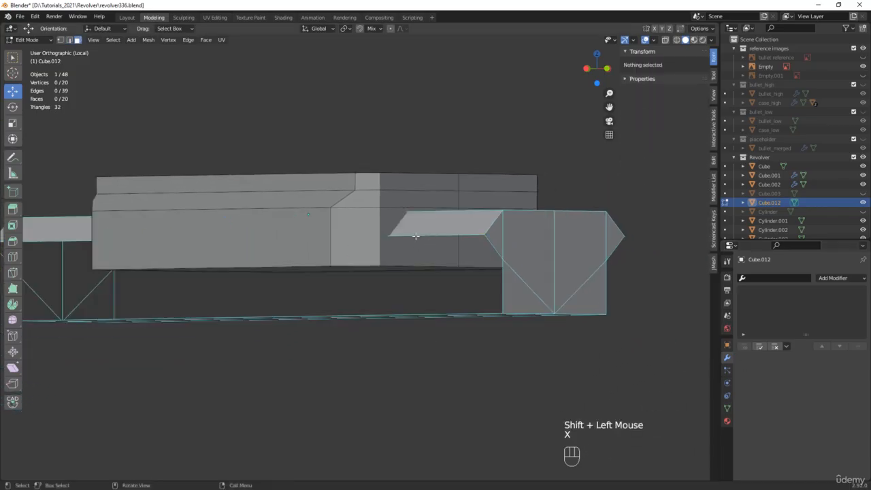
Step: Extrude the open ridge-tip edge of the rail-profile block straight down about 6.26 mm along Z
{"action": "left_click", "coordinate": [411, 236]}
{"action": "middle_click_drag", "start_coordinate": [411, 236], "coordinate": [371, 242]}
{"action": "key", "text": "d"}
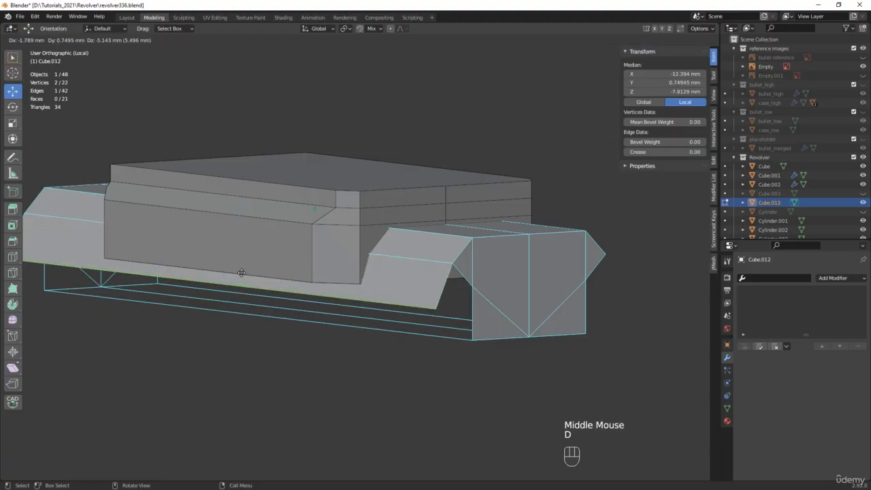
{"action": "right_click", "coordinate": [230, 314]}
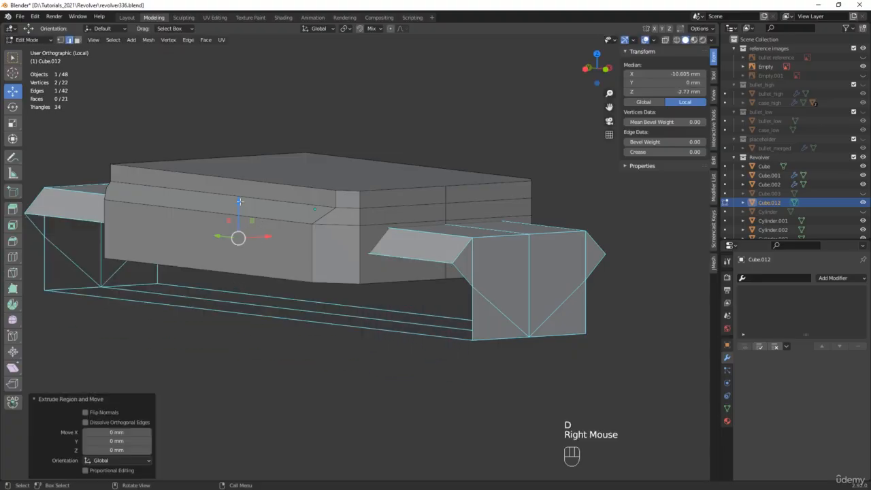
{"action": "left_click_drag", "start_coordinate": [238, 201], "coordinate": [239, 285]}
{"action": "middle_click_drag", "start_coordinate": [239, 286], "coordinate": [332, 279]}
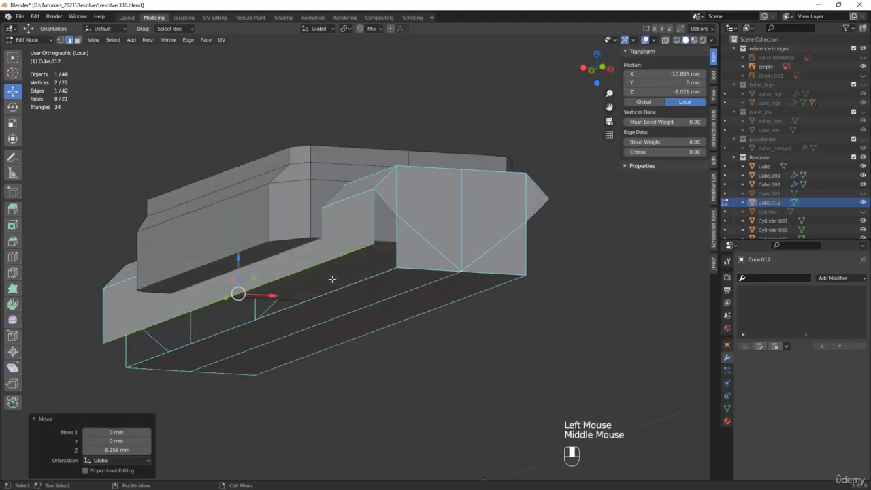
Step: Fill the slanted gap between the lowered edge and the block's bottom edge, and close the openings at both ends with faces
{"action": "left_click", "coordinate": [356, 281], "text": "shift"}
{"action": "key", "text": "f"}
{"action": "left_click", "coordinate": [396, 242], "text": "alt"}
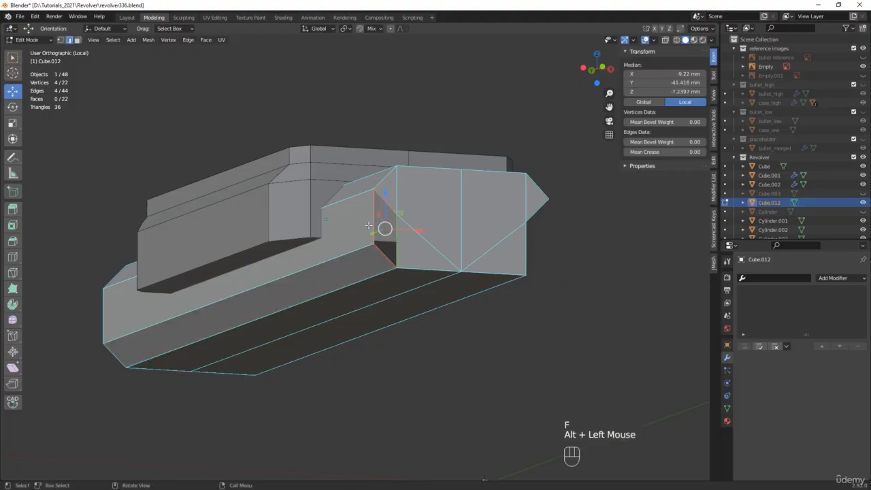
{"action": "key", "text": "f"}
{"action": "middle_click_drag", "start_coordinate": [396, 242], "coordinate": [351, 204]}
{"action": "left_click", "coordinate": [131, 274], "text": "alt"}
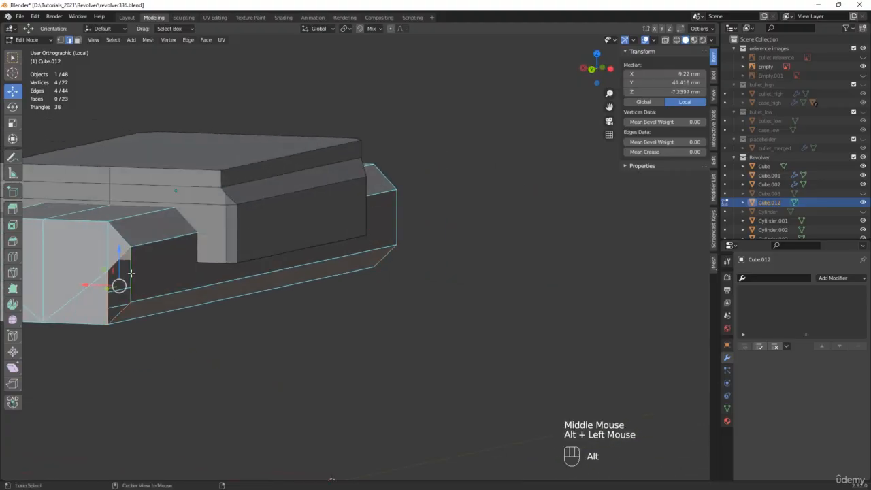
{"action": "key", "text": "f"}
{"action": "scroll", "coordinate": [305, 443], "scroll_direction": "down", "scroll_amount": 2}
{"action": "middle_click_drag", "start_coordinate": [306, 443], "coordinate": [456, 277]}
{"action": "scroll", "coordinate": [190, 222], "scroll_direction": "down", "scroll_amount": 2}
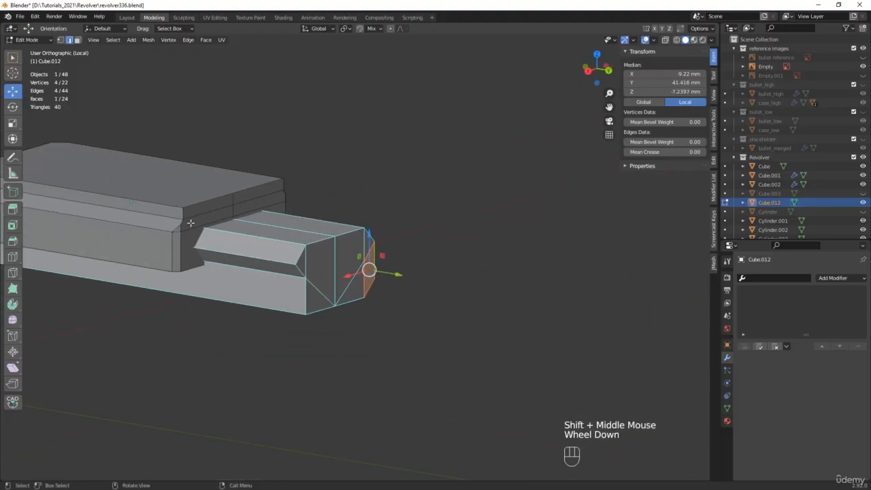
{"action": "middle_click_drag", "start_coordinate": [190, 222], "coordinate": [474, 276]}
{"action": "middle_click_drag", "start_coordinate": [610, 284], "coordinate": [534, 224], "text": "shift"}
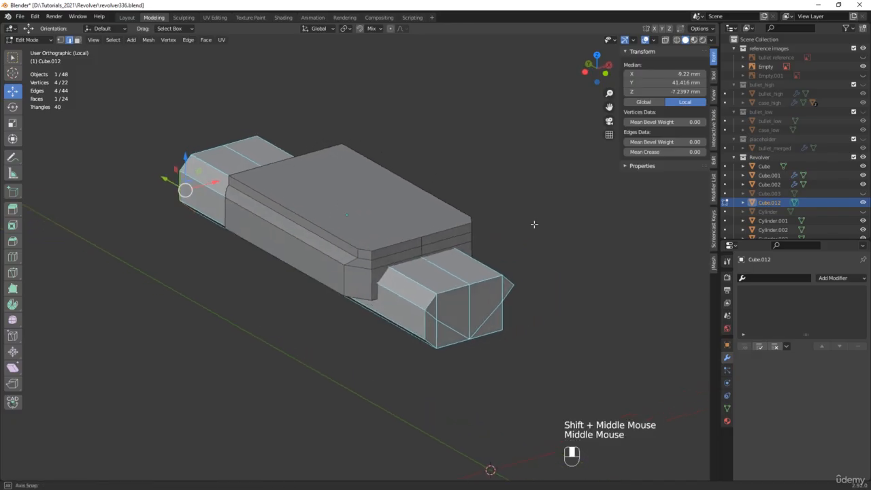
Step: Add a Difference boolean to the mount block, Cube.011, using the rail-profile block, Cube.012, as the cutter
{"action": "key", "text": "Tab"}
{"action": "left_click", "coordinate": [714, 250]}
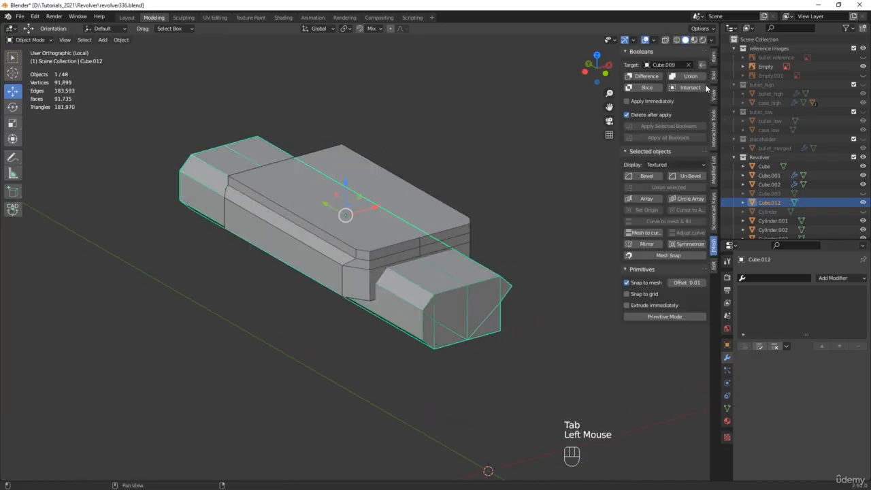
{"action": "left_click", "coordinate": [688, 65]}
{"action": "left_click", "coordinate": [456, 211]}
{"action": "left_click", "coordinate": [645, 75]}
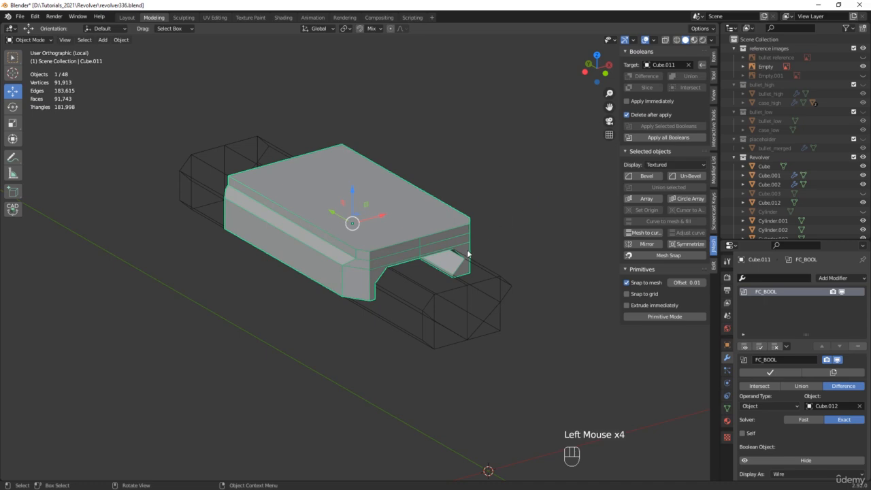
Step: Leave local view with the cutter selected and compare its front profile with the reference photo of the sight's rail clamp
{"action": "left_click", "coordinate": [457, 294]}
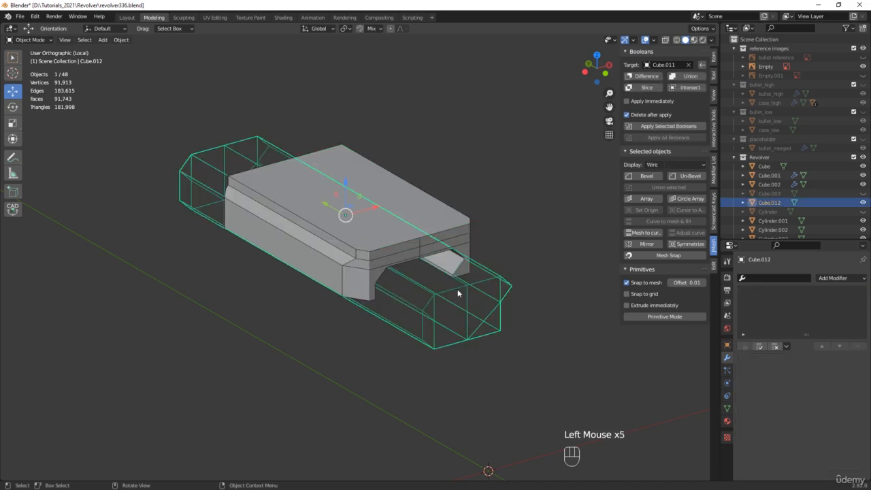
{"action": "key", "text": "slash"}
{"action": "middle_click_drag", "start_coordinate": [368, 265], "coordinate": [313, 241]}
{"action": "scroll", "coordinate": [310, 239], "scroll_direction": "up", "scroll_amount": 2}
{"action": "scroll", "coordinate": [310, 239], "scroll_direction": "up", "scroll_amount": 3}
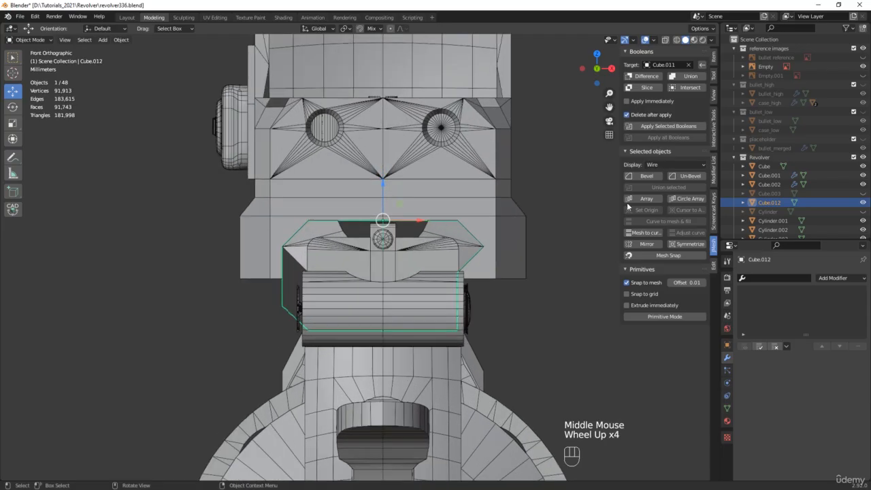
{"action": "left_click_drag", "start_coordinate": [870, 173], "coordinate": [593, 171]}
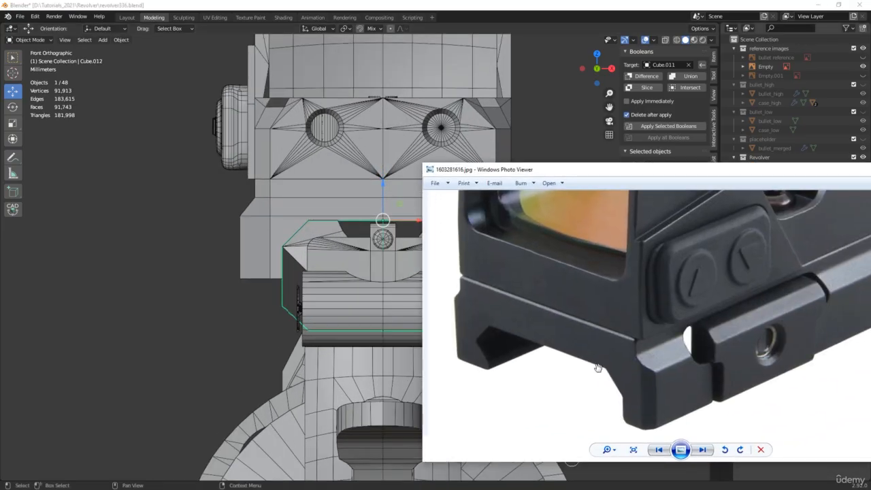
{"action": "left_click_drag", "start_coordinate": [542, 173], "coordinate": [870, 181]}
Step: Shift all vertices on the cutter's left side outward by about 0.13 mm along X in see-through front view
{"action": "scroll", "coordinate": [269, 261], "scroll_direction": "up", "scroll_amount": 2}
{"action": "scroll", "coordinate": [269, 261], "scroll_direction": "up", "scroll_amount": 1}
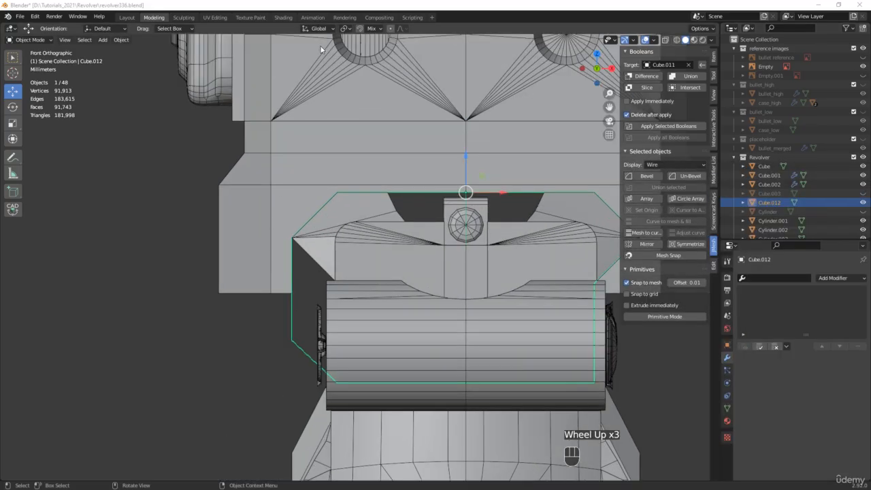
{"action": "key", "text": "alt+z"}
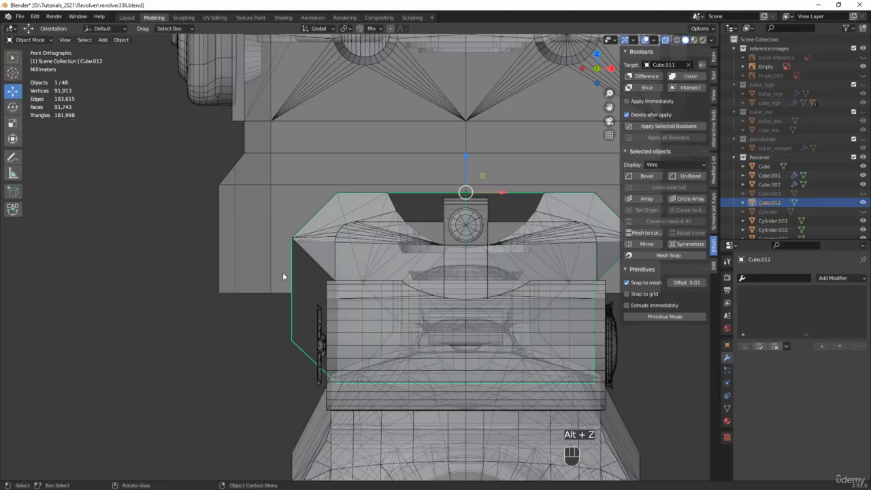
{"action": "key", "text": "Tab"}
{"action": "left_click_drag", "start_coordinate": [257, 419], "coordinate": [371, 176]}
{"action": "scroll", "coordinate": [299, 272], "scroll_direction": "up", "scroll_amount": 4}
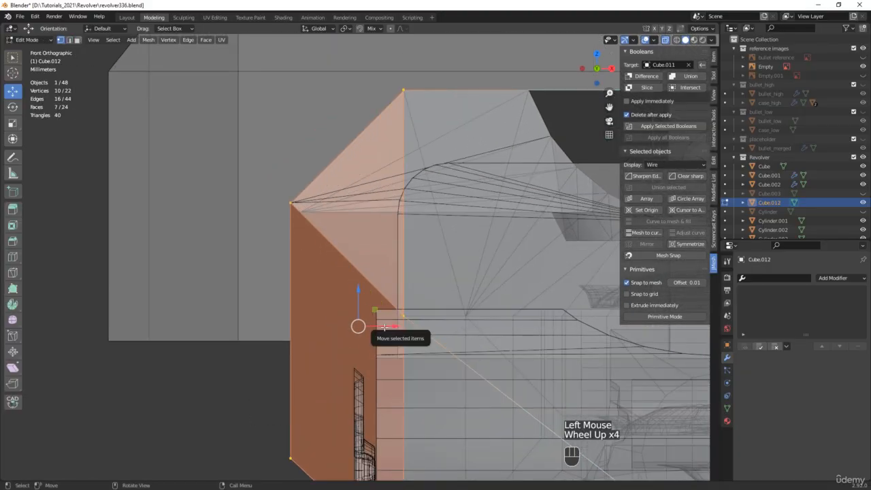
{"action": "left_click_drag", "start_coordinate": [384, 326], "coordinate": [377, 325]}
{"action": "scroll", "coordinate": [376, 325], "scroll_direction": "down", "scroll_amount": 1}
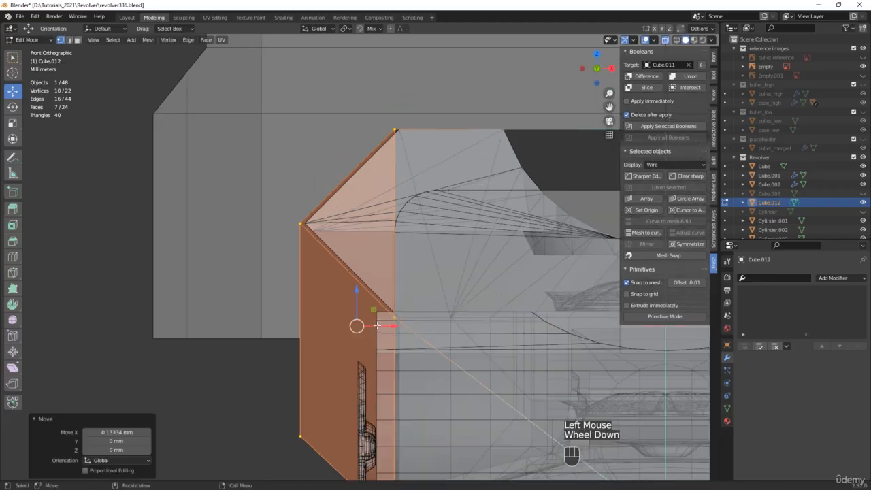
Step: Shift the vertices on the cutter's right side outward by about 0.09 mm along X
{"action": "scroll", "coordinate": [377, 325], "scroll_direction": "down", "scroll_amount": 2}
{"action": "middle_click_drag", "start_coordinate": [377, 325], "coordinate": [167, 246], "text": "shift"}
{"action": "left_click_drag", "start_coordinate": [423, 88], "coordinate": [567, 437]}
{"action": "scroll", "coordinate": [506, 198], "scroll_direction": "up", "scroll_amount": 1}
{"action": "scroll", "coordinate": [506, 198], "scroll_direction": "up", "scroll_amount": 1}
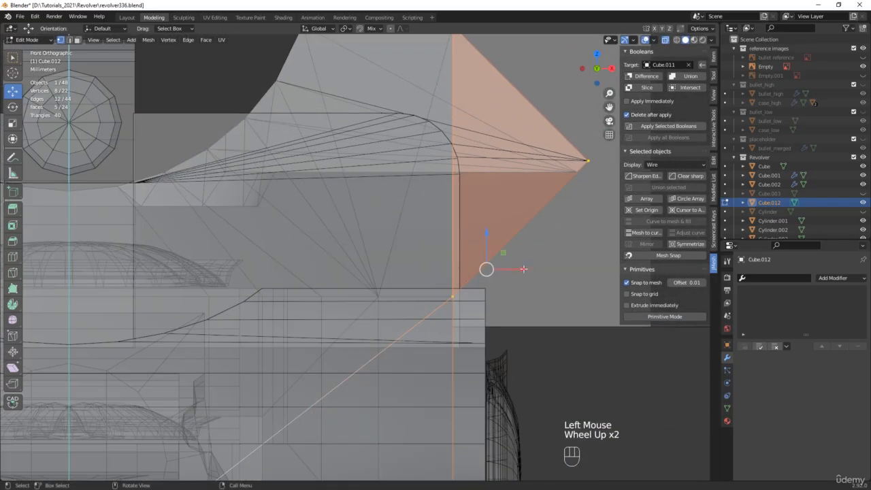
{"action": "left_click_drag", "start_coordinate": [515, 269], "coordinate": [517, 268]}
{"action": "scroll", "coordinate": [517, 269], "scroll_direction": "down", "scroll_amount": 3}
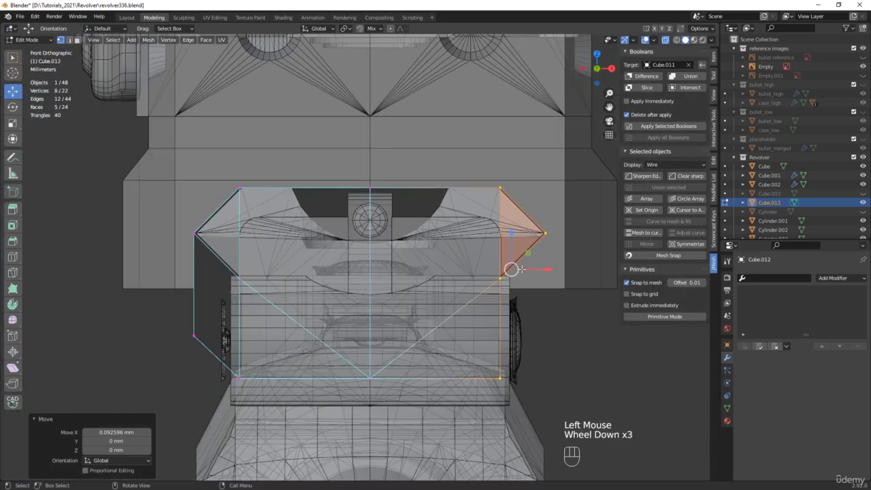
Step: Return to object mode with solid display and apply the cutter's boolean to the mount block
{"action": "key", "text": "Tab"}
{"action": "scroll", "coordinate": [429, 241], "scroll_direction": "down", "scroll_amount": 1}
{"action": "middle_click_drag", "start_coordinate": [430, 242], "coordinate": [391, 246]}
{"action": "key", "text": "alt+z"}
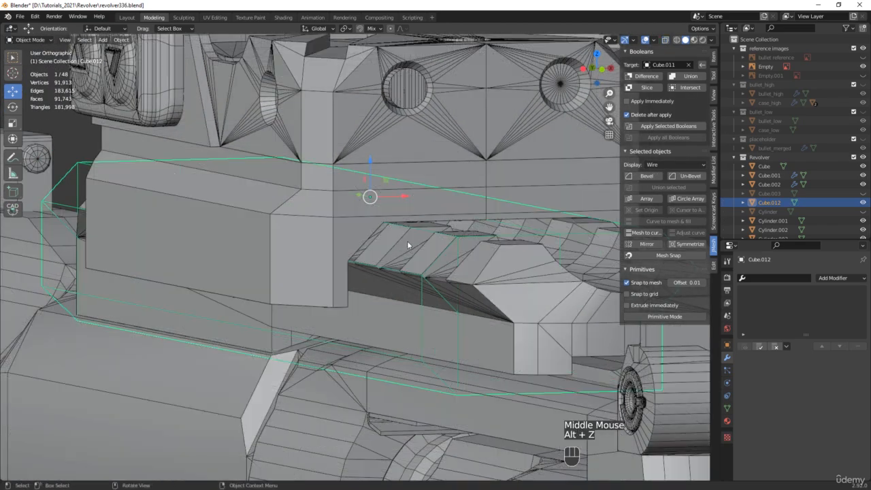
{"action": "left_click", "coordinate": [646, 126]}
Step: Examine the perspective reference images of the sight for the shape of the mount and its side clamp
{"action": "scroll", "coordinate": [424, 183], "scroll_direction": "down", "scroll_amount": 3}
{"action": "middle_click_drag", "start_coordinate": [424, 183], "coordinate": [262, 234]}
{"action": "scroll", "coordinate": [338, 261], "scroll_direction": "down", "scroll_amount": 1}
{"action": "scroll", "coordinate": [338, 262], "scroll_direction": "down", "scroll_amount": 2}
{"action": "scroll", "coordinate": [261, 234], "scroll_direction": "down", "scroll_amount": 2}
{"action": "middle_click_drag", "start_coordinate": [537, 253], "coordinate": [244, 236], "text": "shift"}
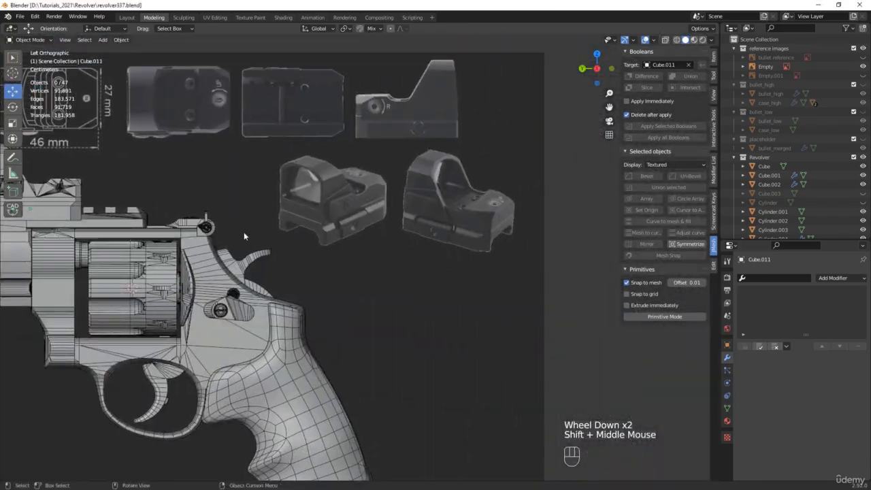
{"action": "scroll", "coordinate": [334, 229], "scroll_direction": "up", "scroll_amount": 6}
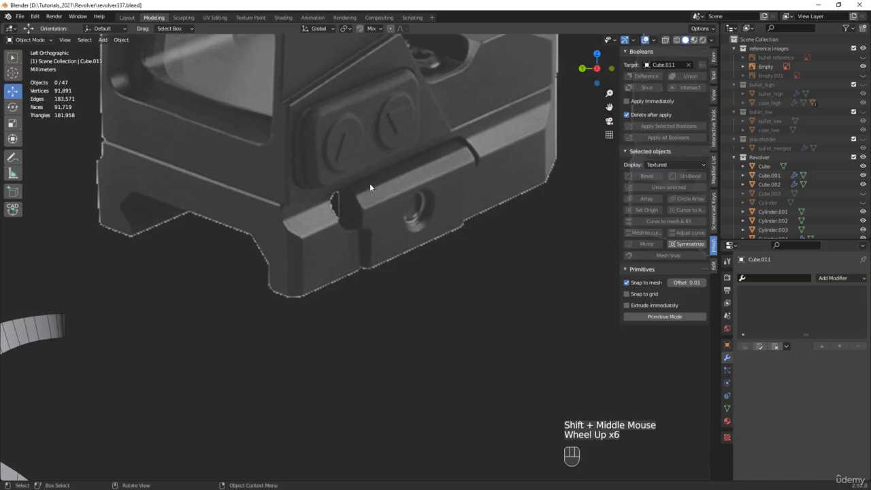
{"action": "scroll", "coordinate": [369, 183], "scroll_direction": "down", "scroll_amount": 3}
{"action": "middle_click_drag", "start_coordinate": [279, 196], "coordinate": [407, 261], "text": "shift"}
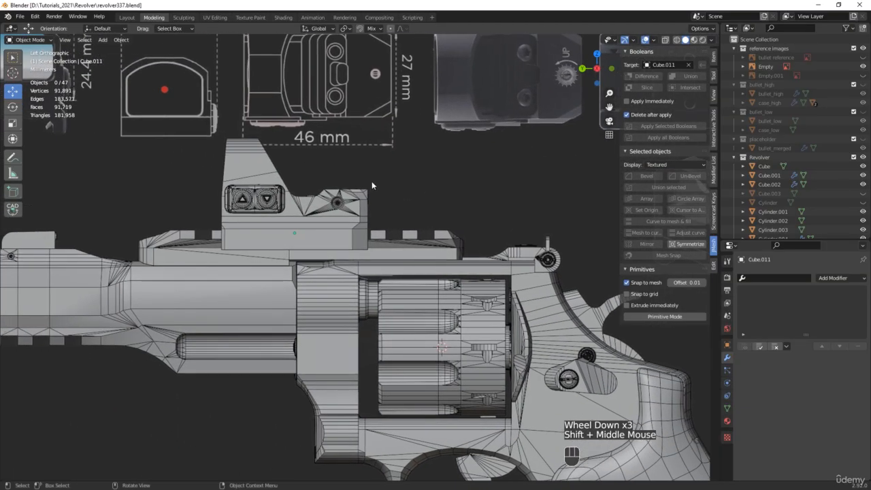
Step: Move the reference image empty up about 4.95 mm along Z so its side view lines up with the modelled sight
{"action": "key", "text": "alt+z"}
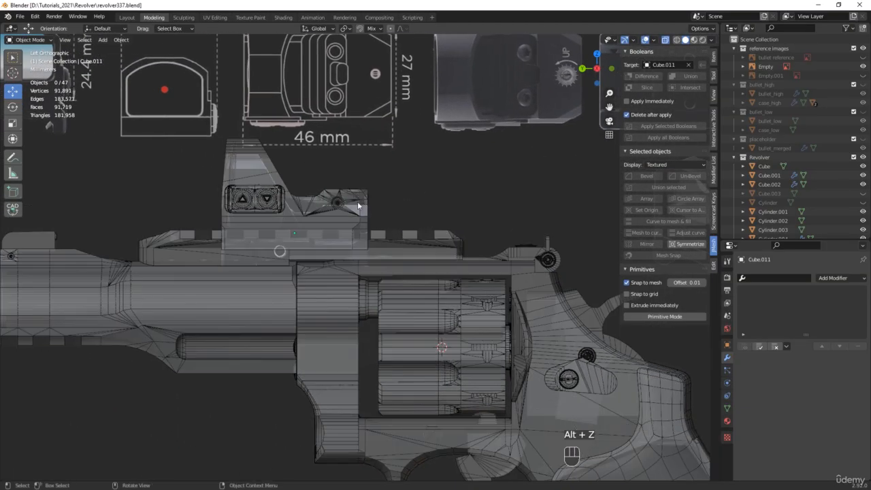
{"action": "scroll", "coordinate": [303, 206], "scroll_direction": "down", "scroll_amount": 3}
{"action": "left_click", "coordinate": [335, 134]}
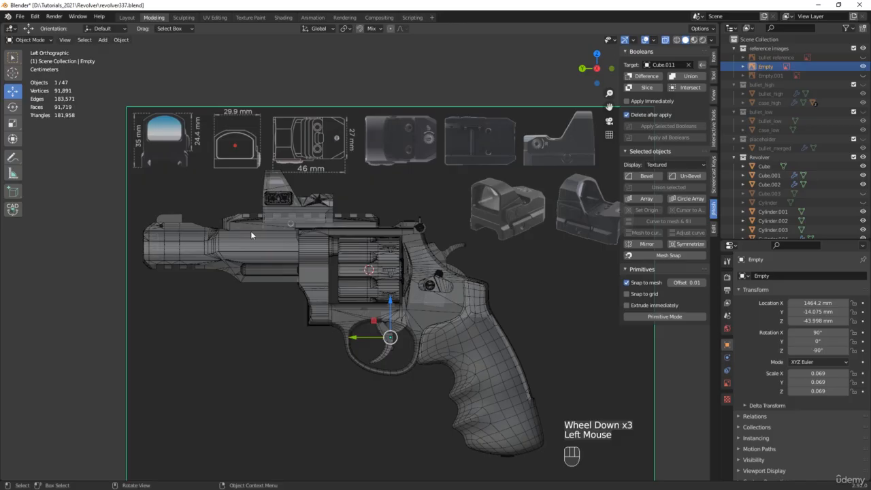
{"action": "scroll", "coordinate": [272, 224], "scroll_direction": "up", "scroll_amount": 6}
{"action": "middle_click_drag", "start_coordinate": [410, 280], "coordinate": [298, 210], "text": "shift"}
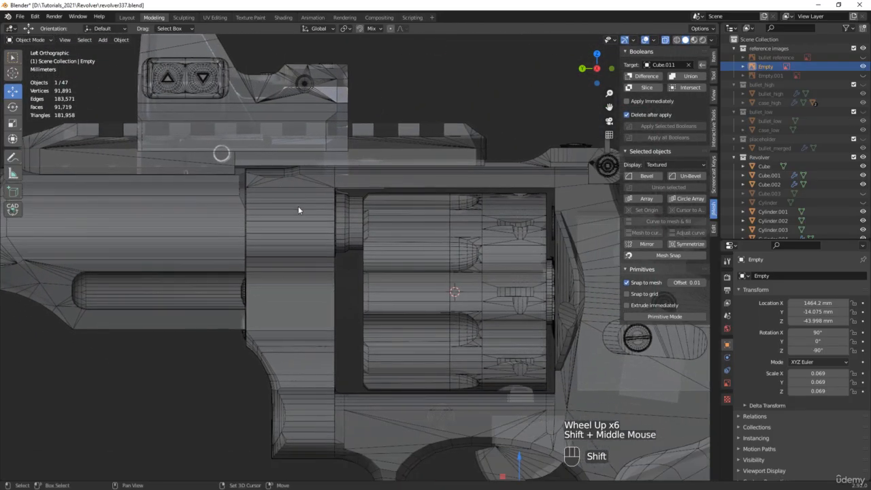
{"action": "left_click_drag", "start_coordinate": [520, 466], "coordinate": [511, 427]}
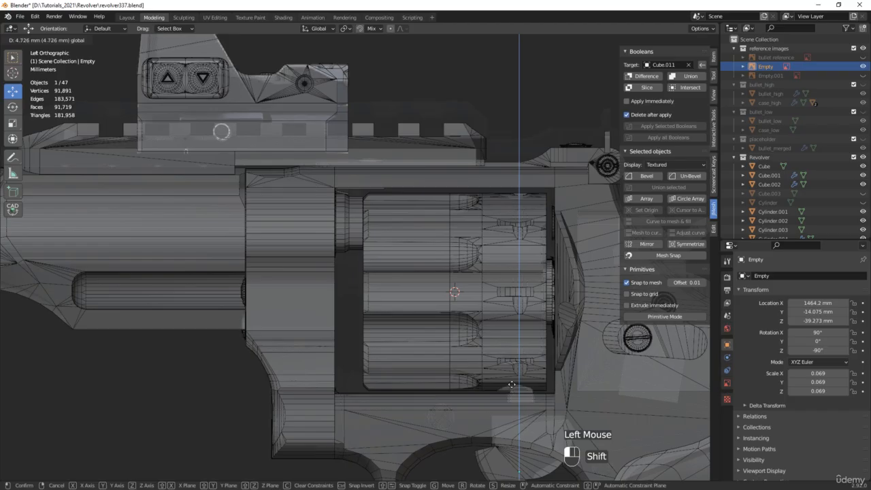
{"action": "left_click_drag", "start_coordinate": [512, 374], "coordinate": [508, 376], "text": "shift"}
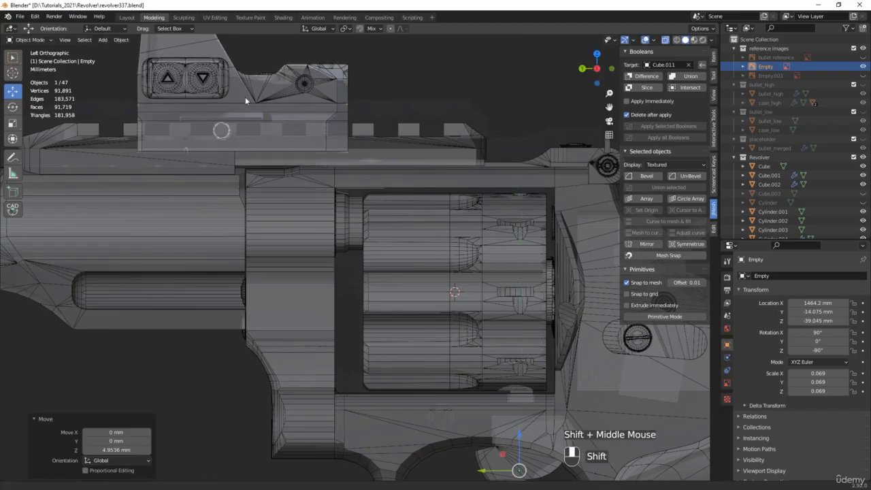
{"action": "middle_click_drag", "start_coordinate": [245, 97], "coordinate": [390, 152], "text": "shift"}
{"action": "scroll", "coordinate": [390, 152], "scroll_direction": "up", "scroll_amount": 4}
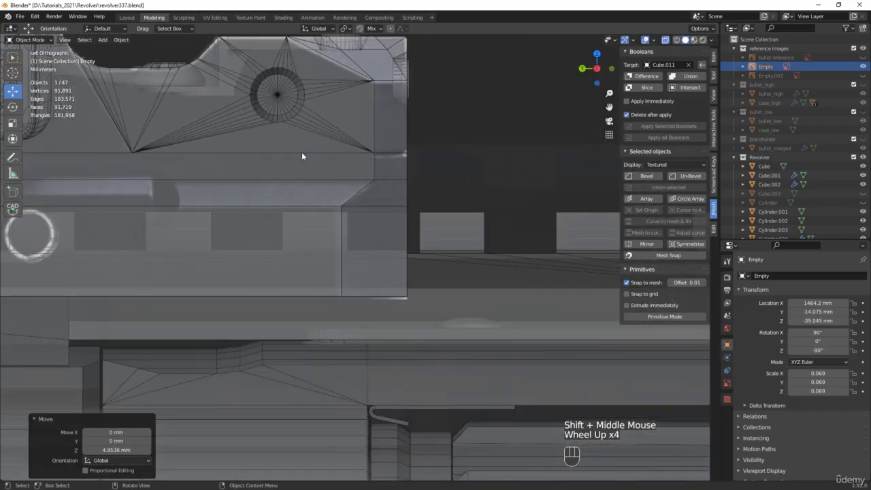
{"action": "scroll", "coordinate": [84, 191], "scroll_direction": "down", "scroll_amount": 2}
{"action": "middle_click_drag", "start_coordinate": [84, 190], "coordinate": [271, 214], "text": "shift"}
Step: Connect the two left corner vertices of the mount block's rail cutout to the nearby outer vertex with new edges on the front face
{"action": "left_click", "coordinate": [409, 201]}
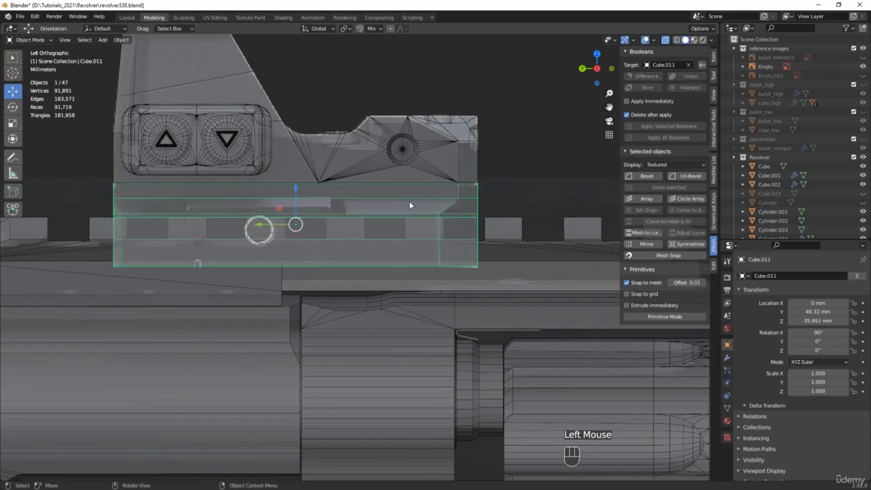
{"action": "middle_click_drag", "start_coordinate": [385, 206], "coordinate": [319, 205], "text": "alt"}
{"action": "scroll", "coordinate": [205, 221], "scroll_direction": "up", "scroll_amount": 3}
{"action": "scroll", "coordinate": [205, 220], "scroll_direction": "up", "scroll_amount": 1}
{"action": "key", "text": "Tab"}
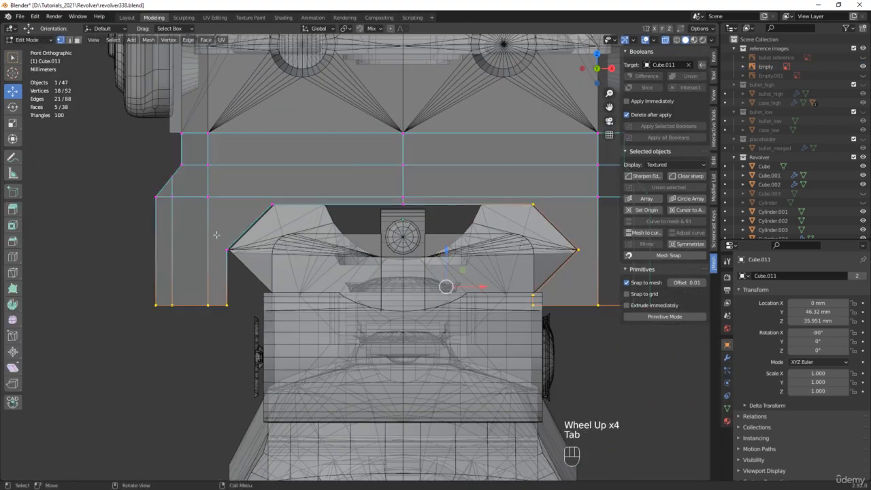
{"action": "left_click", "coordinate": [272, 204]}
{"action": "left_click", "coordinate": [227, 250], "text": "shift"}
{"action": "left_click", "coordinate": [272, 205], "text": "shift"}
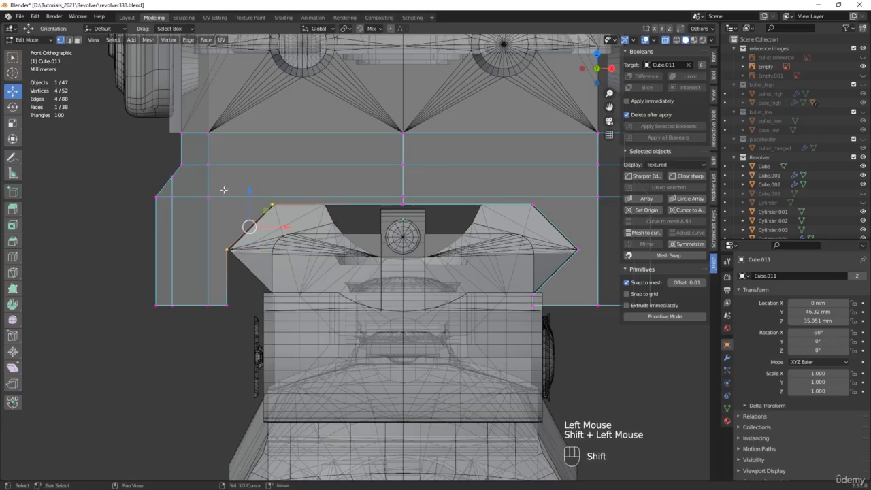
{"action": "key", "text": "j"}
{"action": "middle_click_drag", "start_coordinate": [440, 232], "coordinate": [295, 242], "text": "shift"}
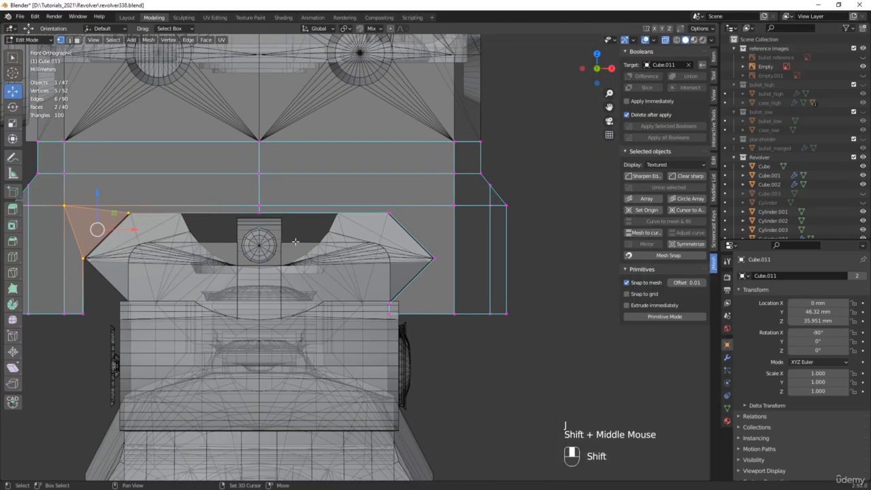
Step: On the front face, connect the rail cutout's two right corner vertices to the nearby outer vertex, and the notch tip to the bottom-edge vertex
{"action": "left_click", "coordinate": [389, 213]}
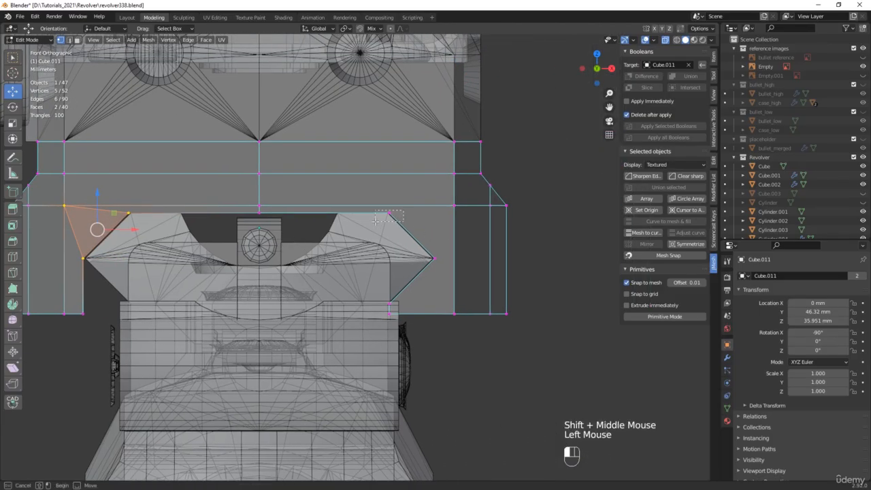
{"action": "left_click", "coordinate": [433, 258], "text": "shift"}
{"action": "key", "text": "j"}
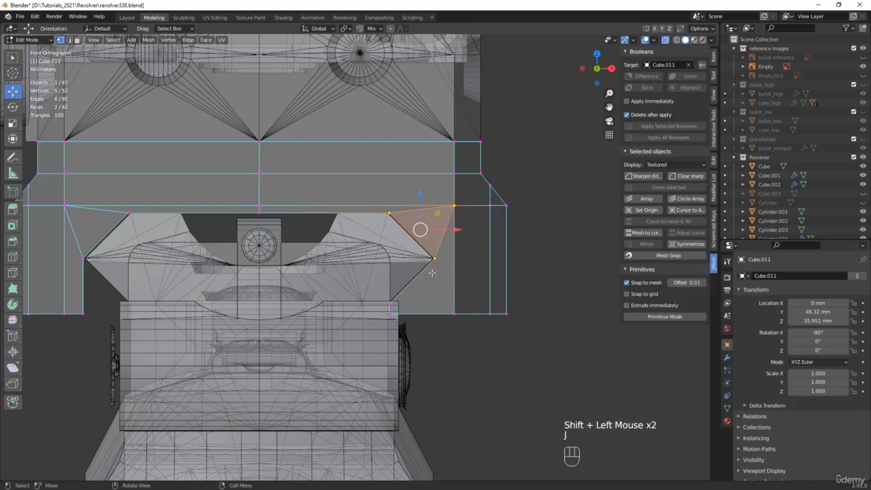
{"action": "key", "text": "alt+z"}
{"action": "key", "text": "alt+z"}
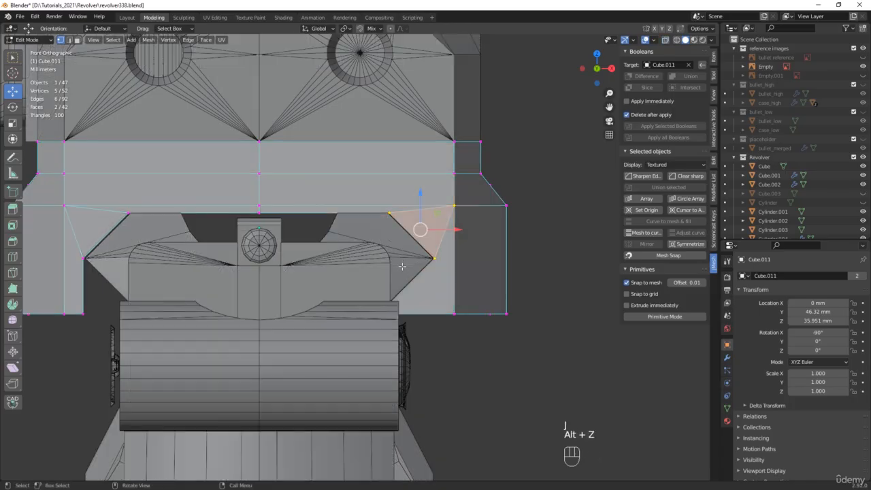
{"action": "left_click", "coordinate": [434, 260]}
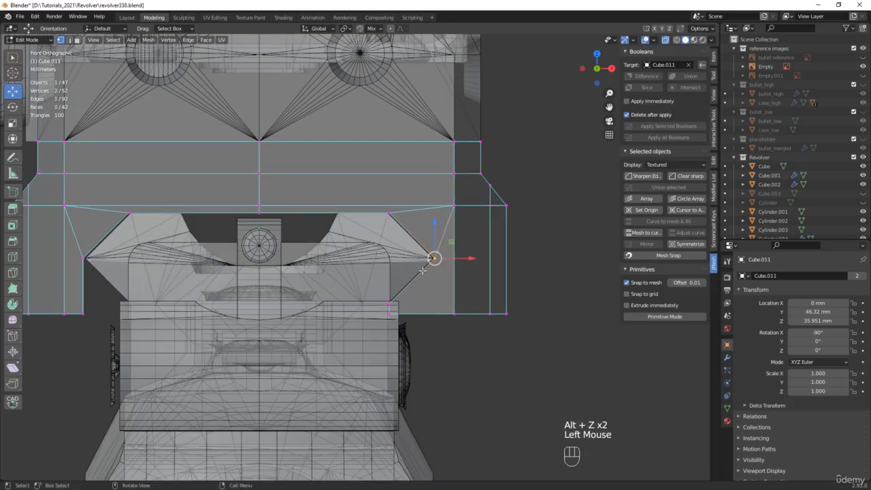
{"action": "left_click", "coordinate": [454, 314], "text": "shift"}
{"action": "key", "text": "j"}
Step: On the back face, connect the left notch tip of the rail cutout to the outer vertices above and below it
{"action": "scroll", "coordinate": [446, 304], "scroll_direction": "down", "scroll_amount": 4}
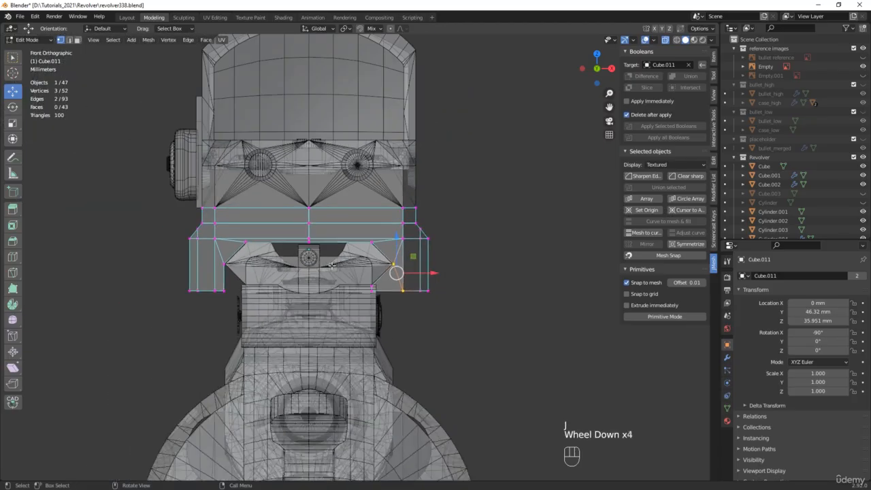
{"action": "middle_click_drag", "start_coordinate": [447, 304], "coordinate": [515, 272]}
{"action": "scroll", "coordinate": [462, 272], "scroll_direction": "up", "scroll_amount": 3}
{"action": "key", "text": "alt+z"}
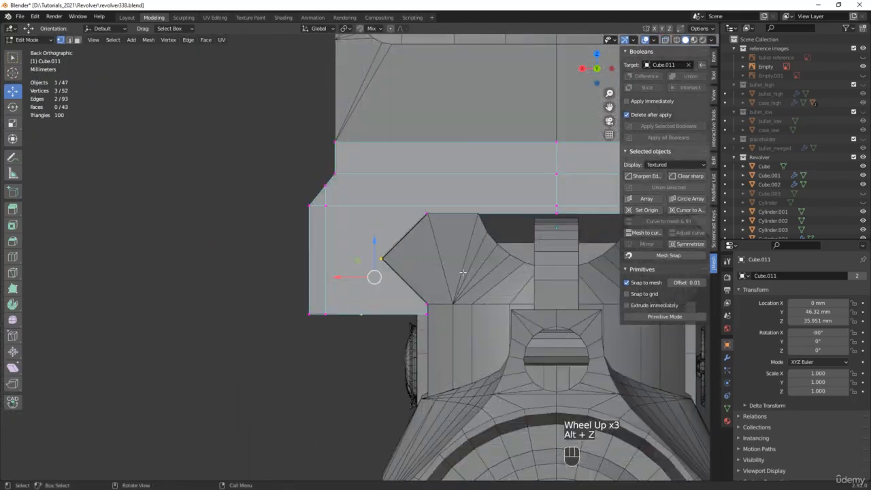
{"action": "left_click_drag", "start_coordinate": [393, 258], "coordinate": [391, 252]}
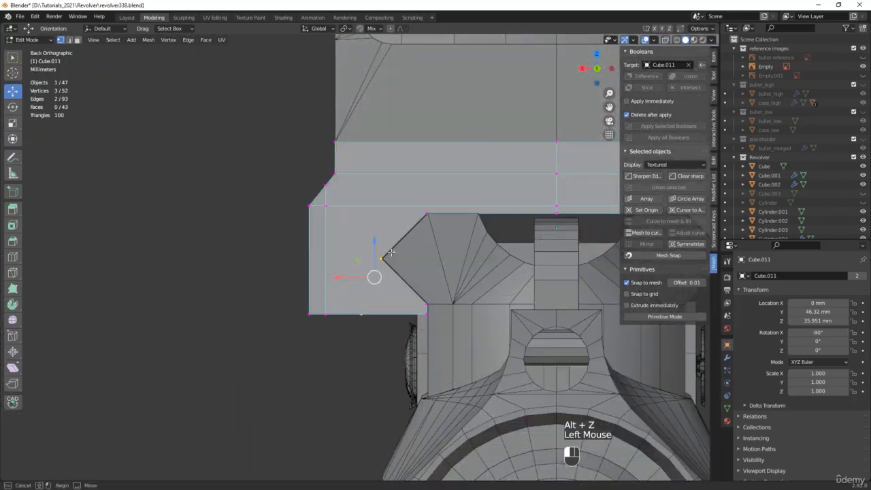
{"action": "left_click", "coordinate": [330, 196], "text": "shift"}
{"action": "key", "text": "j"}
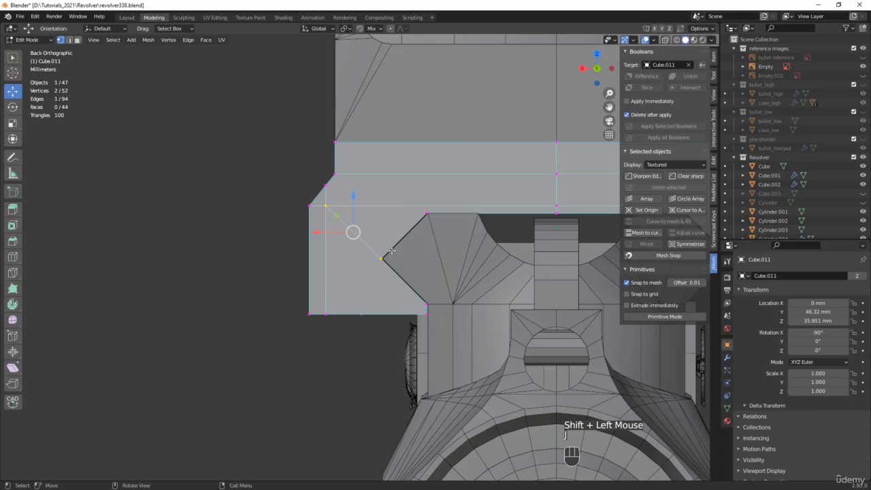
{"action": "left_click", "coordinate": [390, 253]}
{"action": "left_click", "coordinate": [331, 309], "text": "shift"}
{"action": "key", "text": "j"}
Step: On the back face's right side, connect the cutout's notch tip and its upper corner to the outer vertex above
{"action": "middle_click_drag", "start_coordinate": [447, 308], "coordinate": [147, 319], "text": "shift"}
{"action": "left_click", "coordinate": [433, 269]}
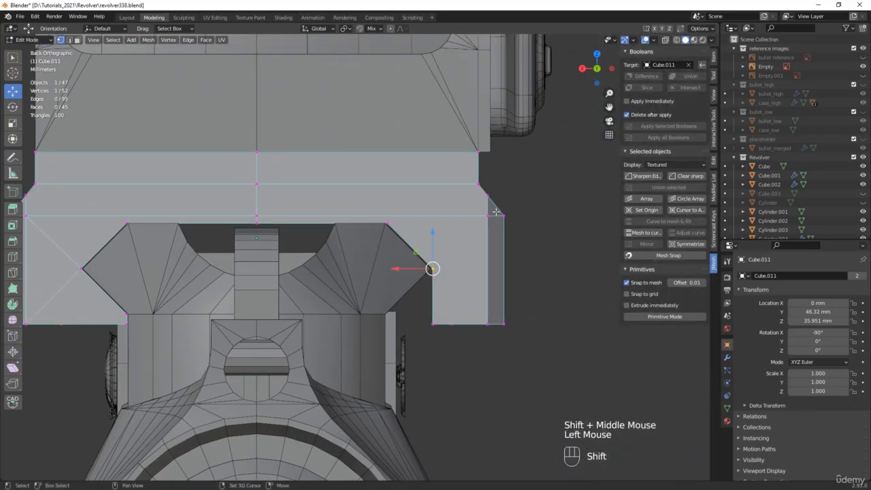
{"action": "left_click", "coordinate": [487, 215], "text": "shift"}
{"action": "key", "text": "j"}
{"action": "left_click", "coordinate": [413, 223]}
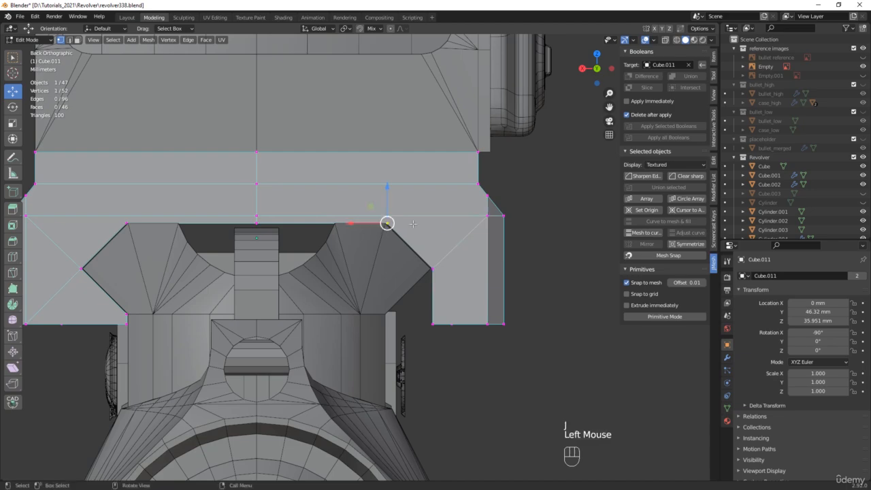
{"action": "left_click", "coordinate": [495, 213], "text": "shift"}
{"action": "key", "text": "j"}
Step: Examine the mount block in the left side view with see-through display, comparing its side with the reference image
{"action": "scroll", "coordinate": [452, 221], "scroll_direction": "down", "scroll_amount": 2}
{"action": "key", "text": "alt+z"}
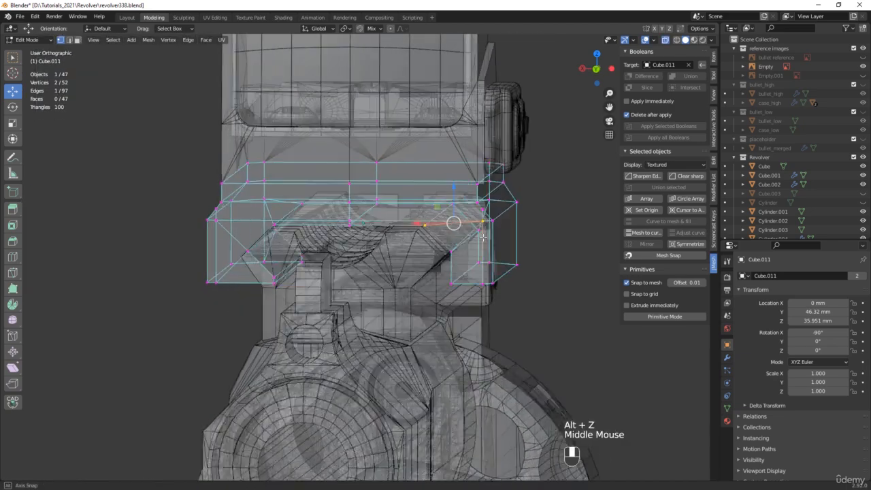
{"action": "middle_click_drag", "start_coordinate": [451, 221], "coordinate": [452, 250]}
{"action": "key", "text": "alt+z"}
{"action": "scroll", "coordinate": [516, 222], "scroll_direction": "down", "scroll_amount": 2}
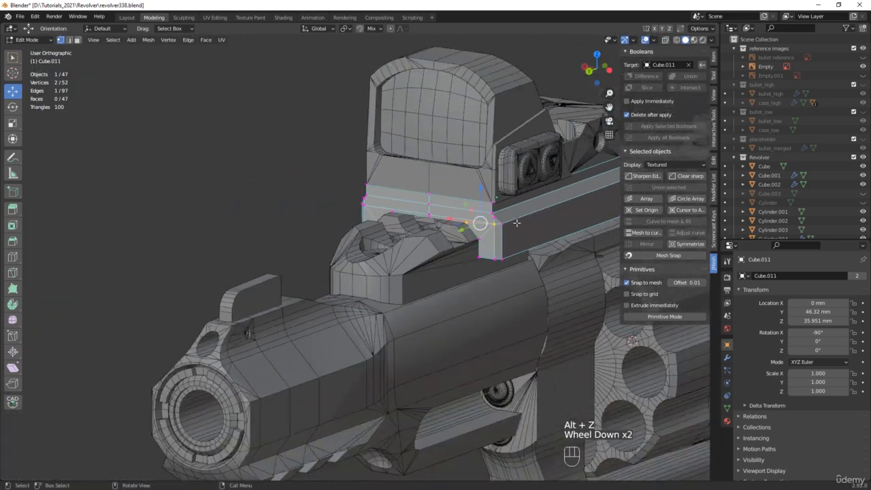
{"action": "middle_click_drag", "start_coordinate": [516, 222], "coordinate": [343, 215], "text": "alt"}
{"action": "scroll", "coordinate": [342, 216], "scroll_direction": "up", "scroll_amount": 3}
{"action": "key", "text": "alt+z"}
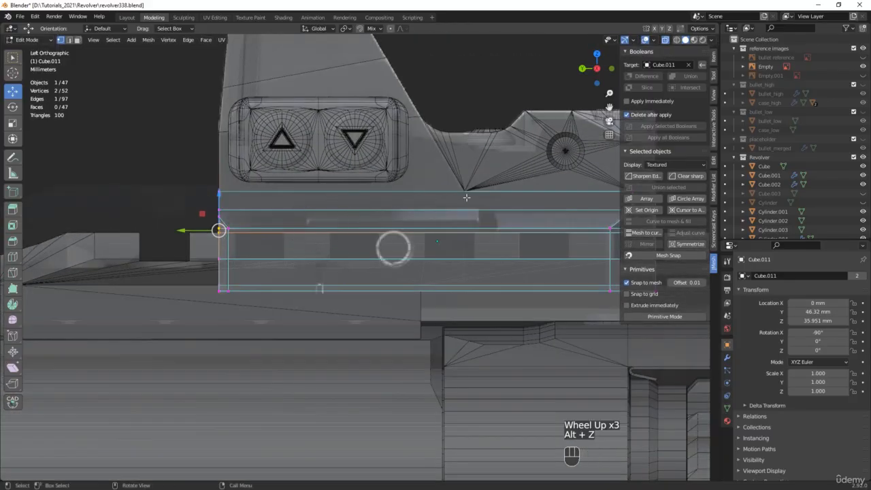
{"action": "scroll", "coordinate": [498, 230], "scroll_direction": "down", "scroll_amount": 3}
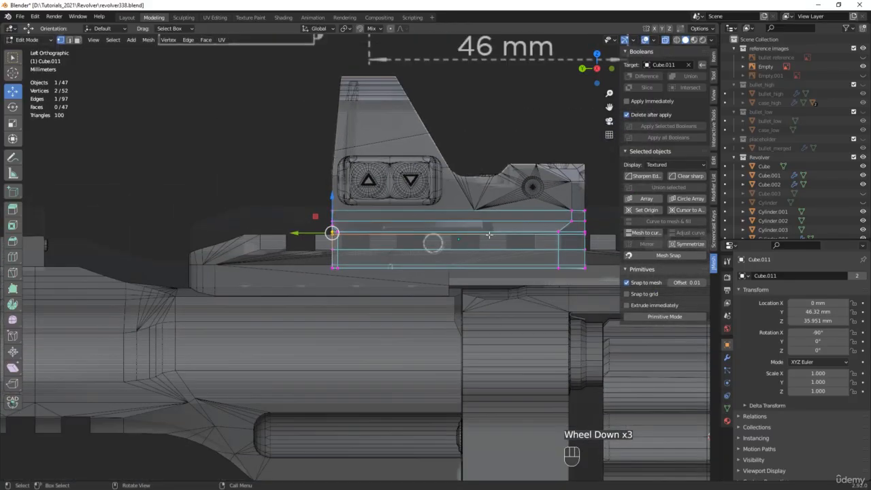